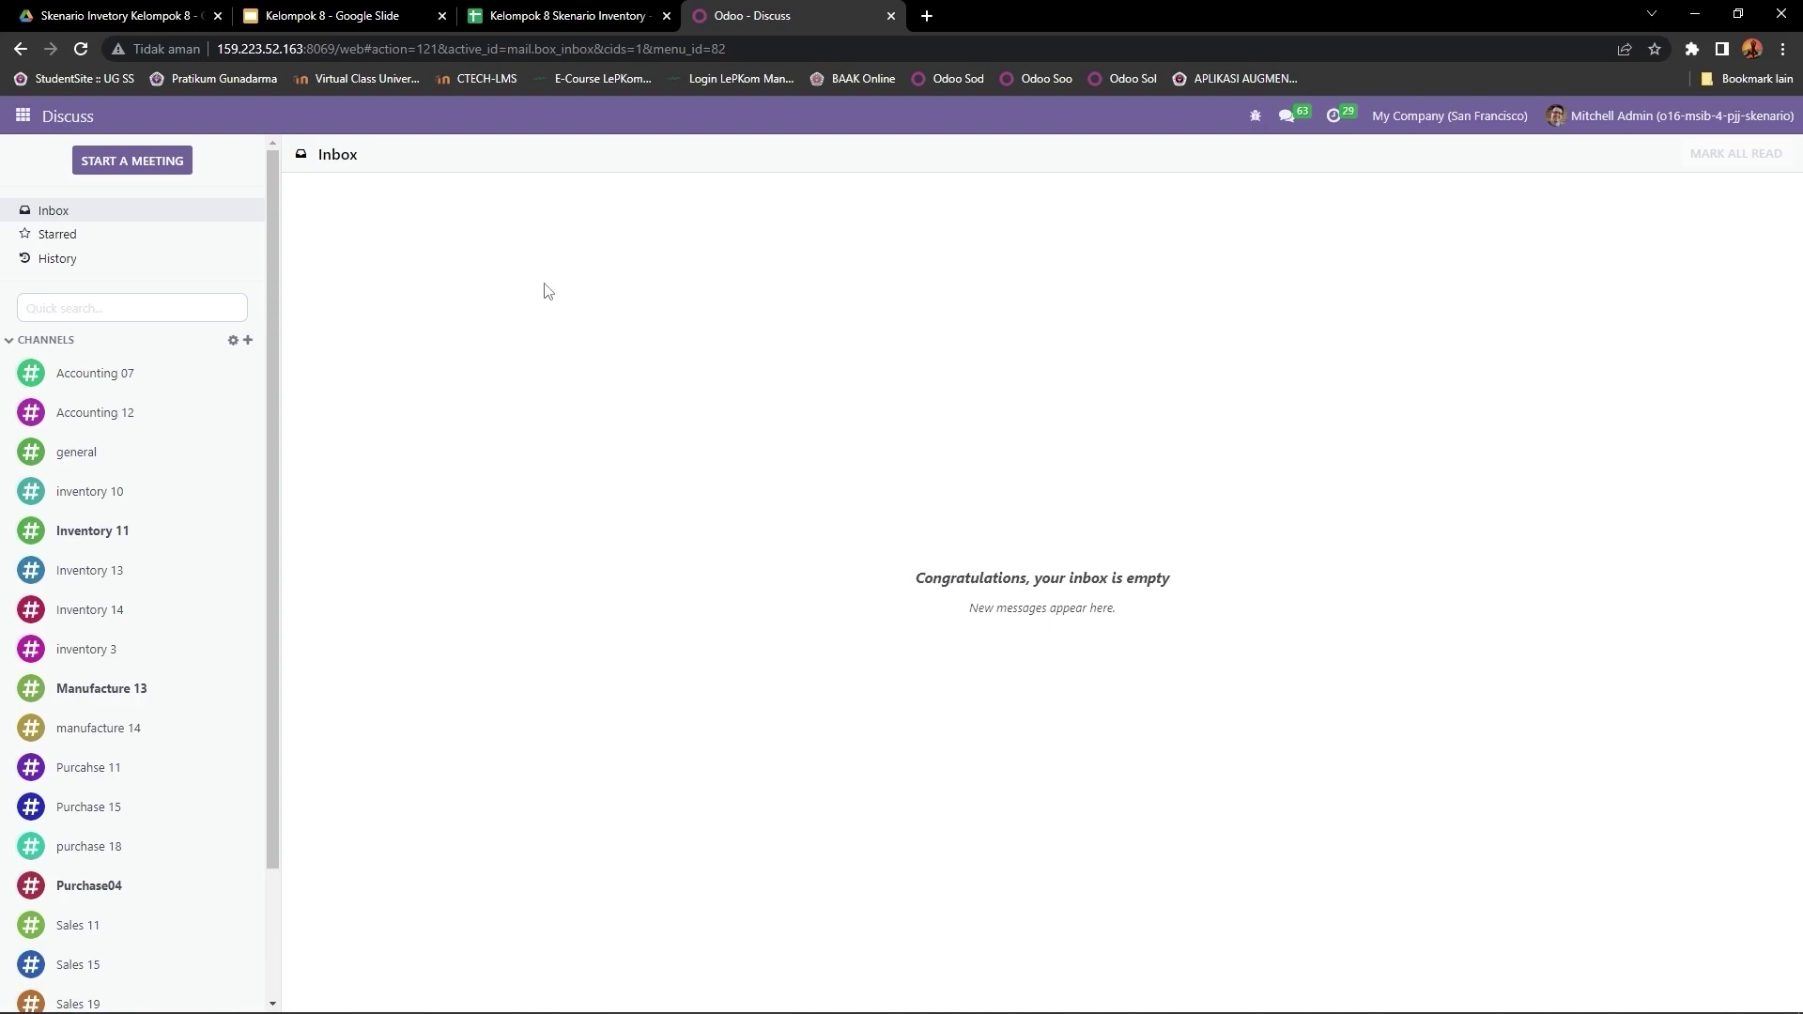
Step: Switch from the Discuss inbox to the Settings app through the apps menu
click(21, 117)
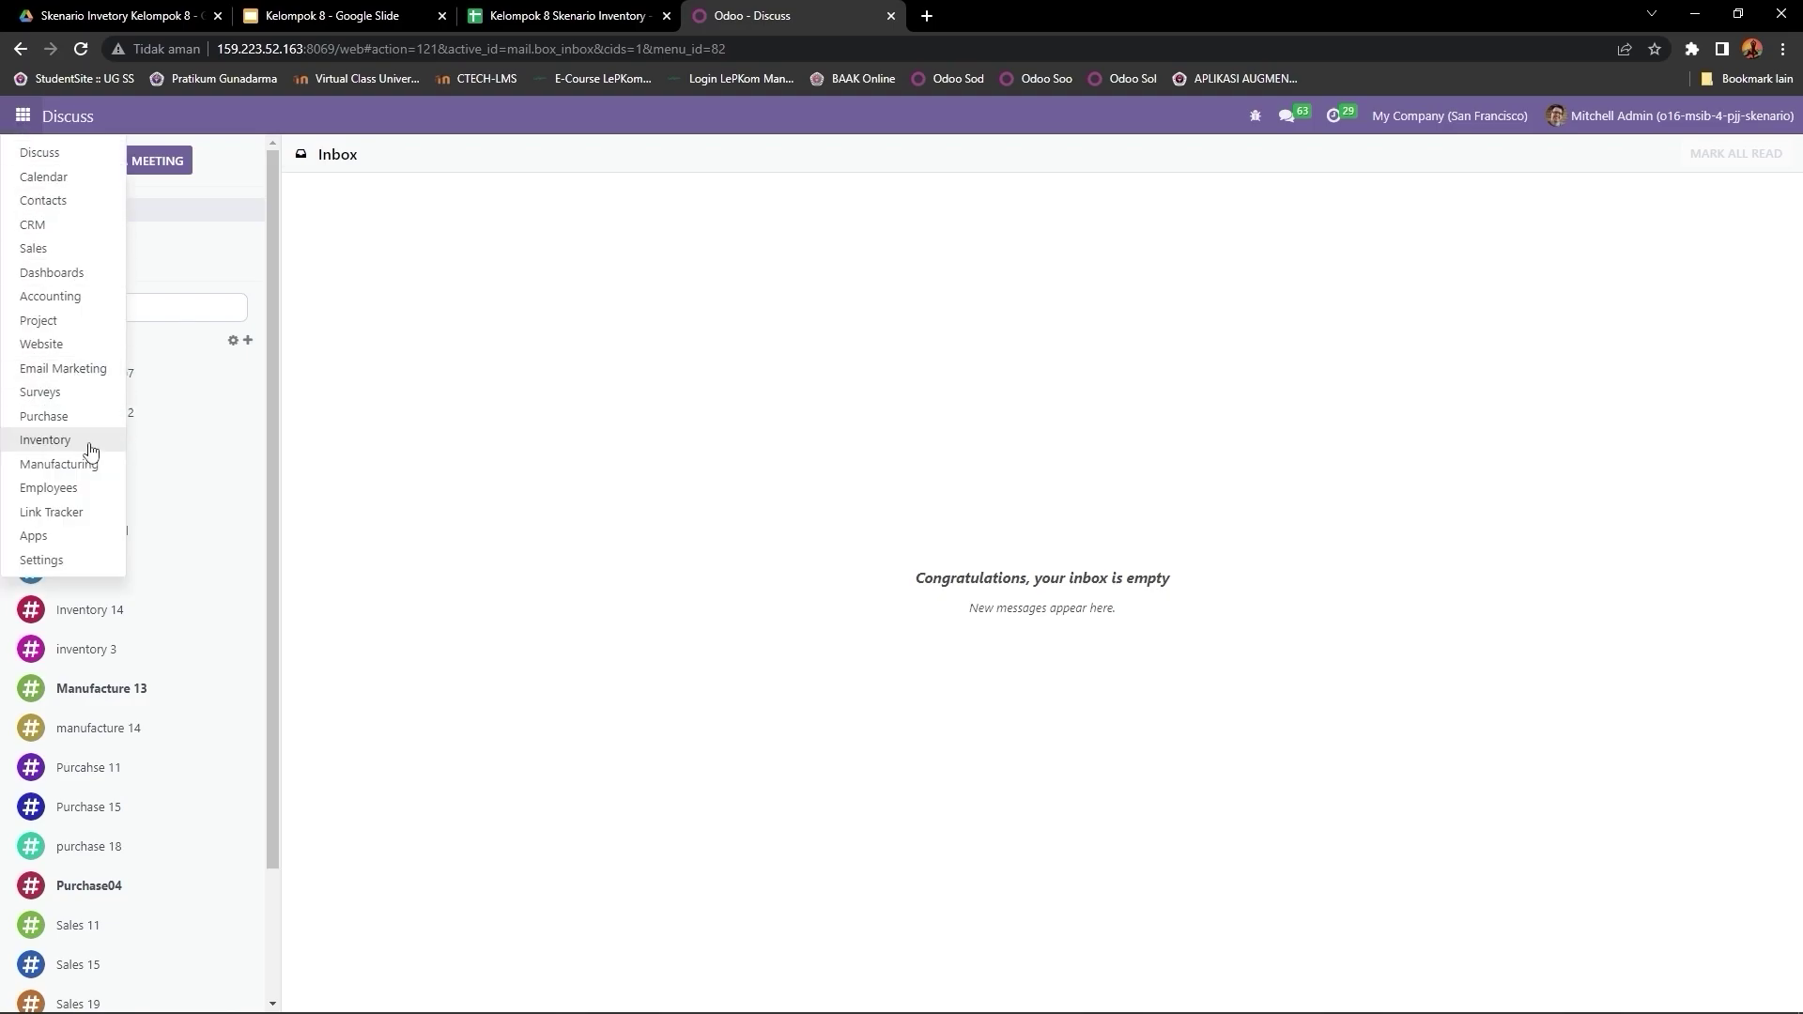
click(49, 560)
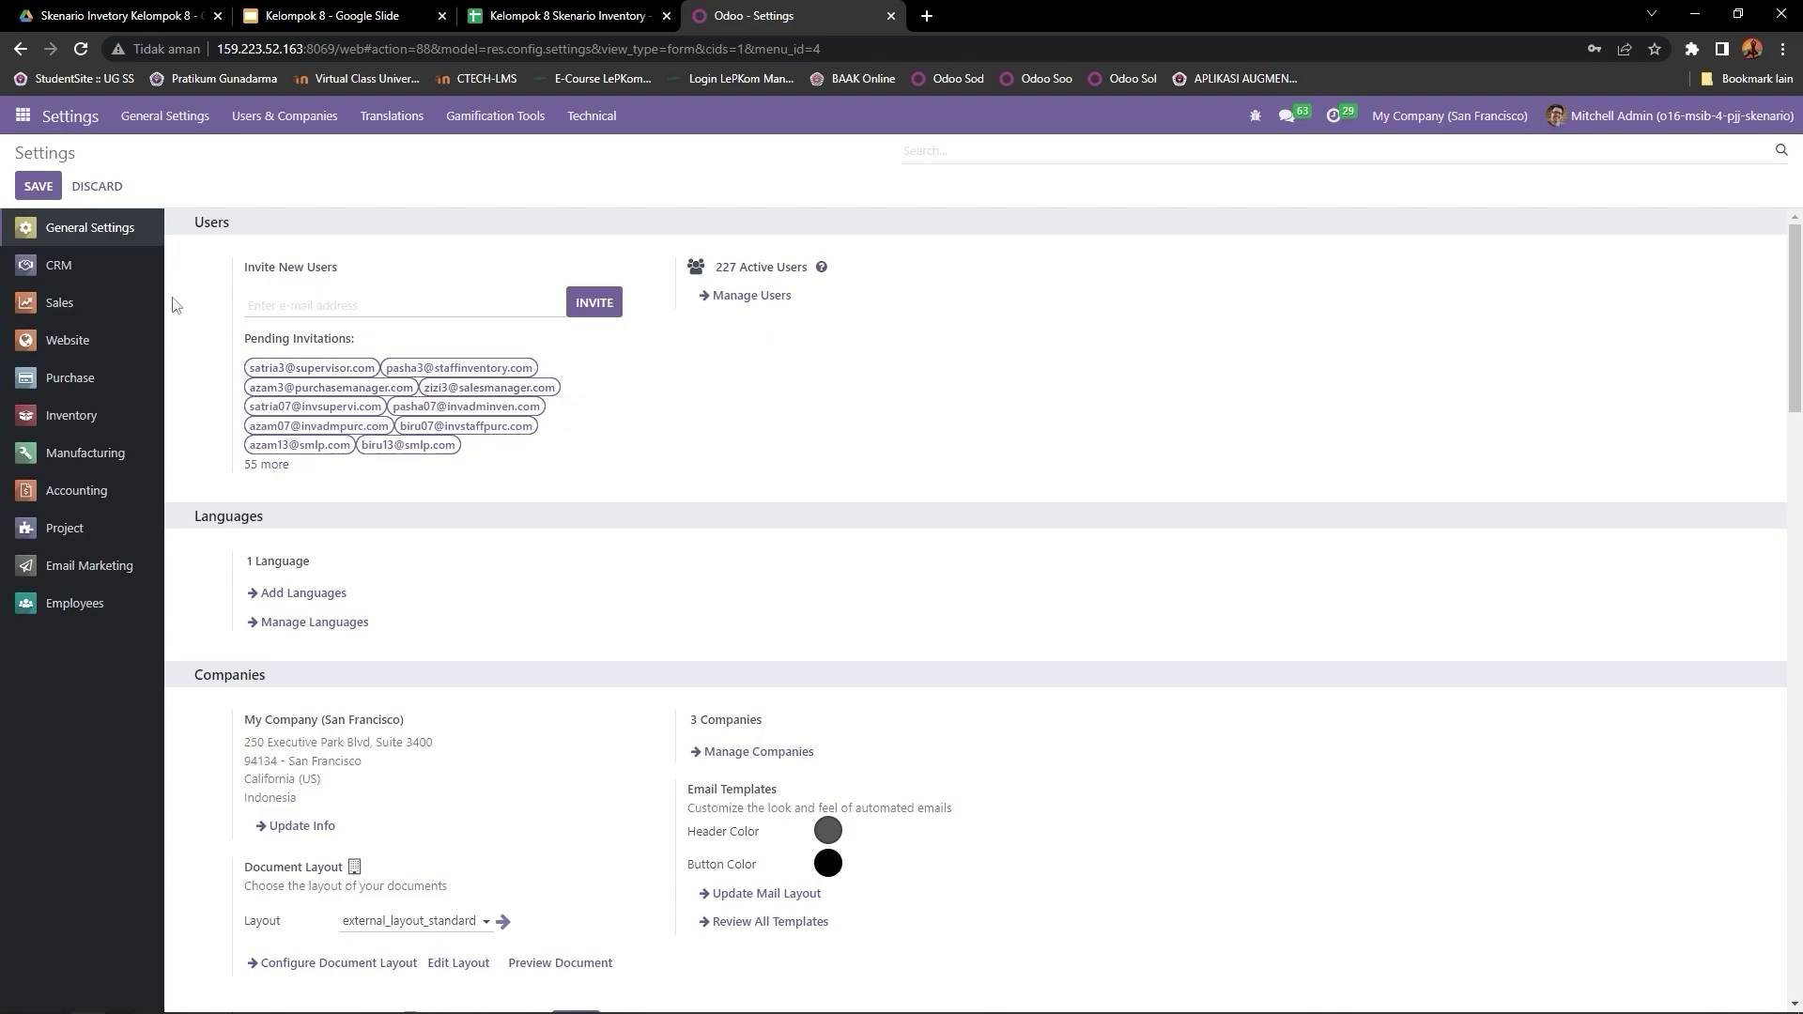
Step: From Settings, open Manage Users and reach the Import records page for users
click(755, 301)
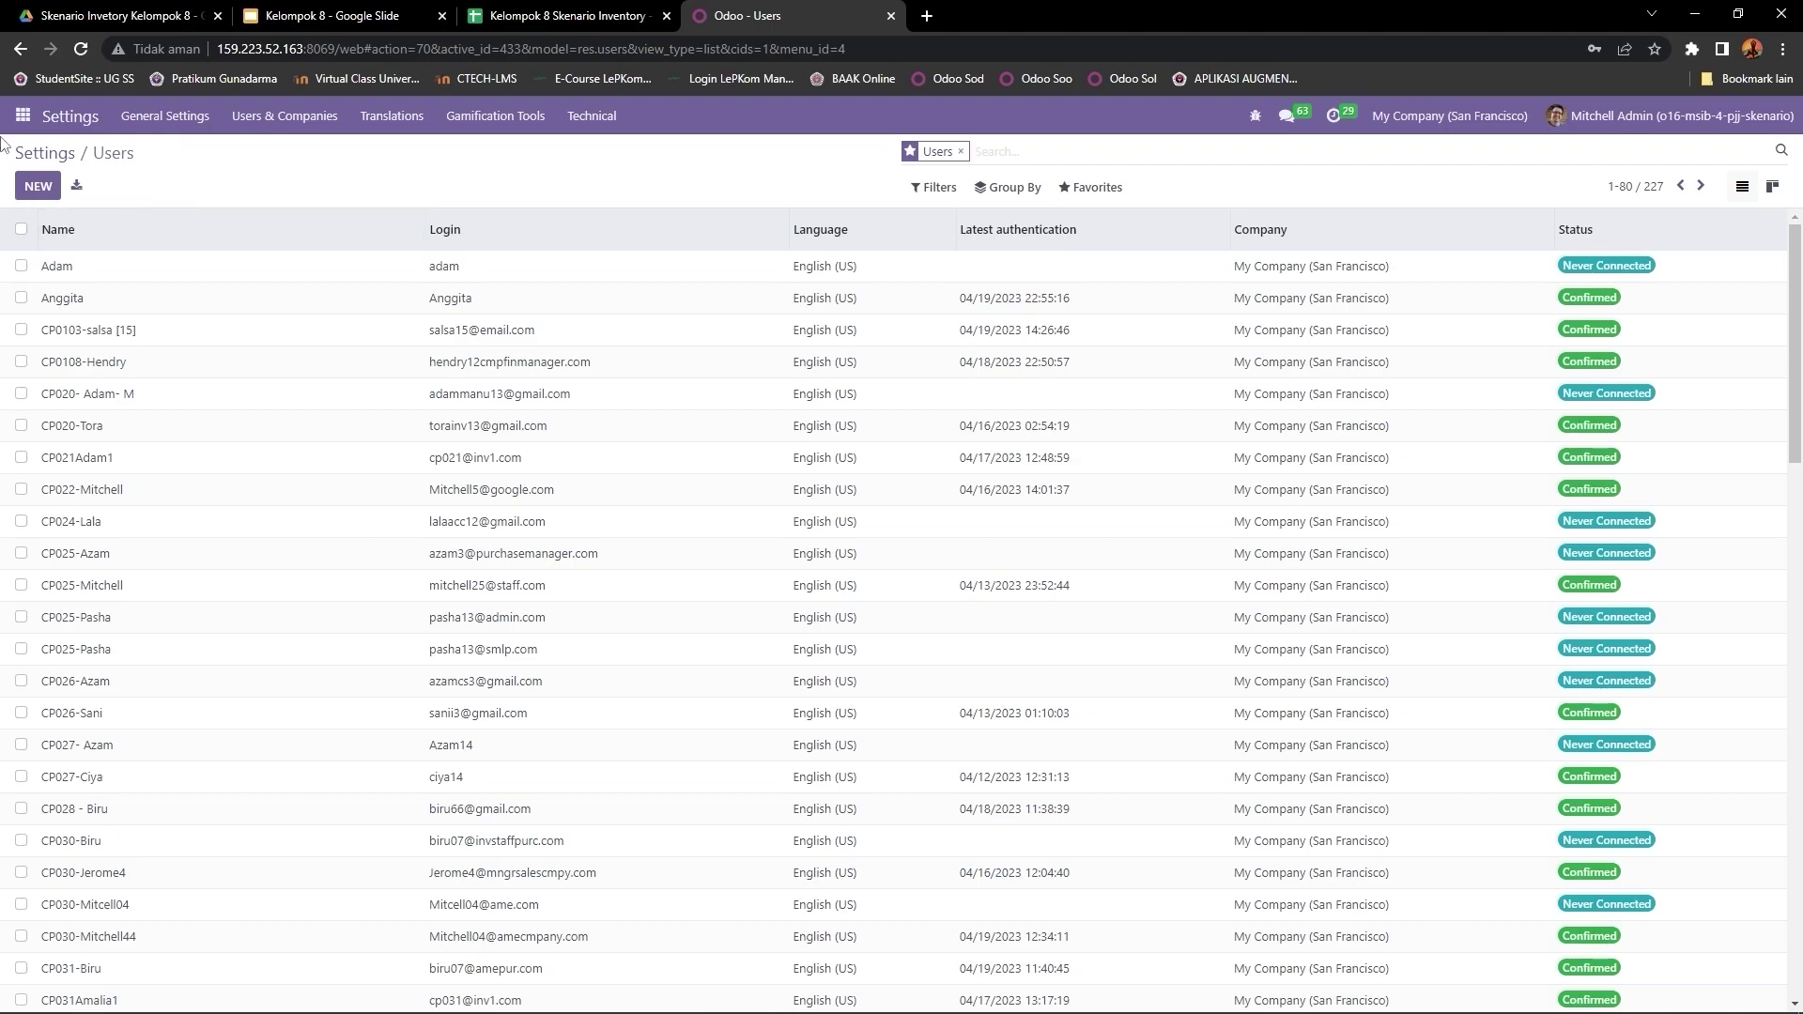
click(1109, 205)
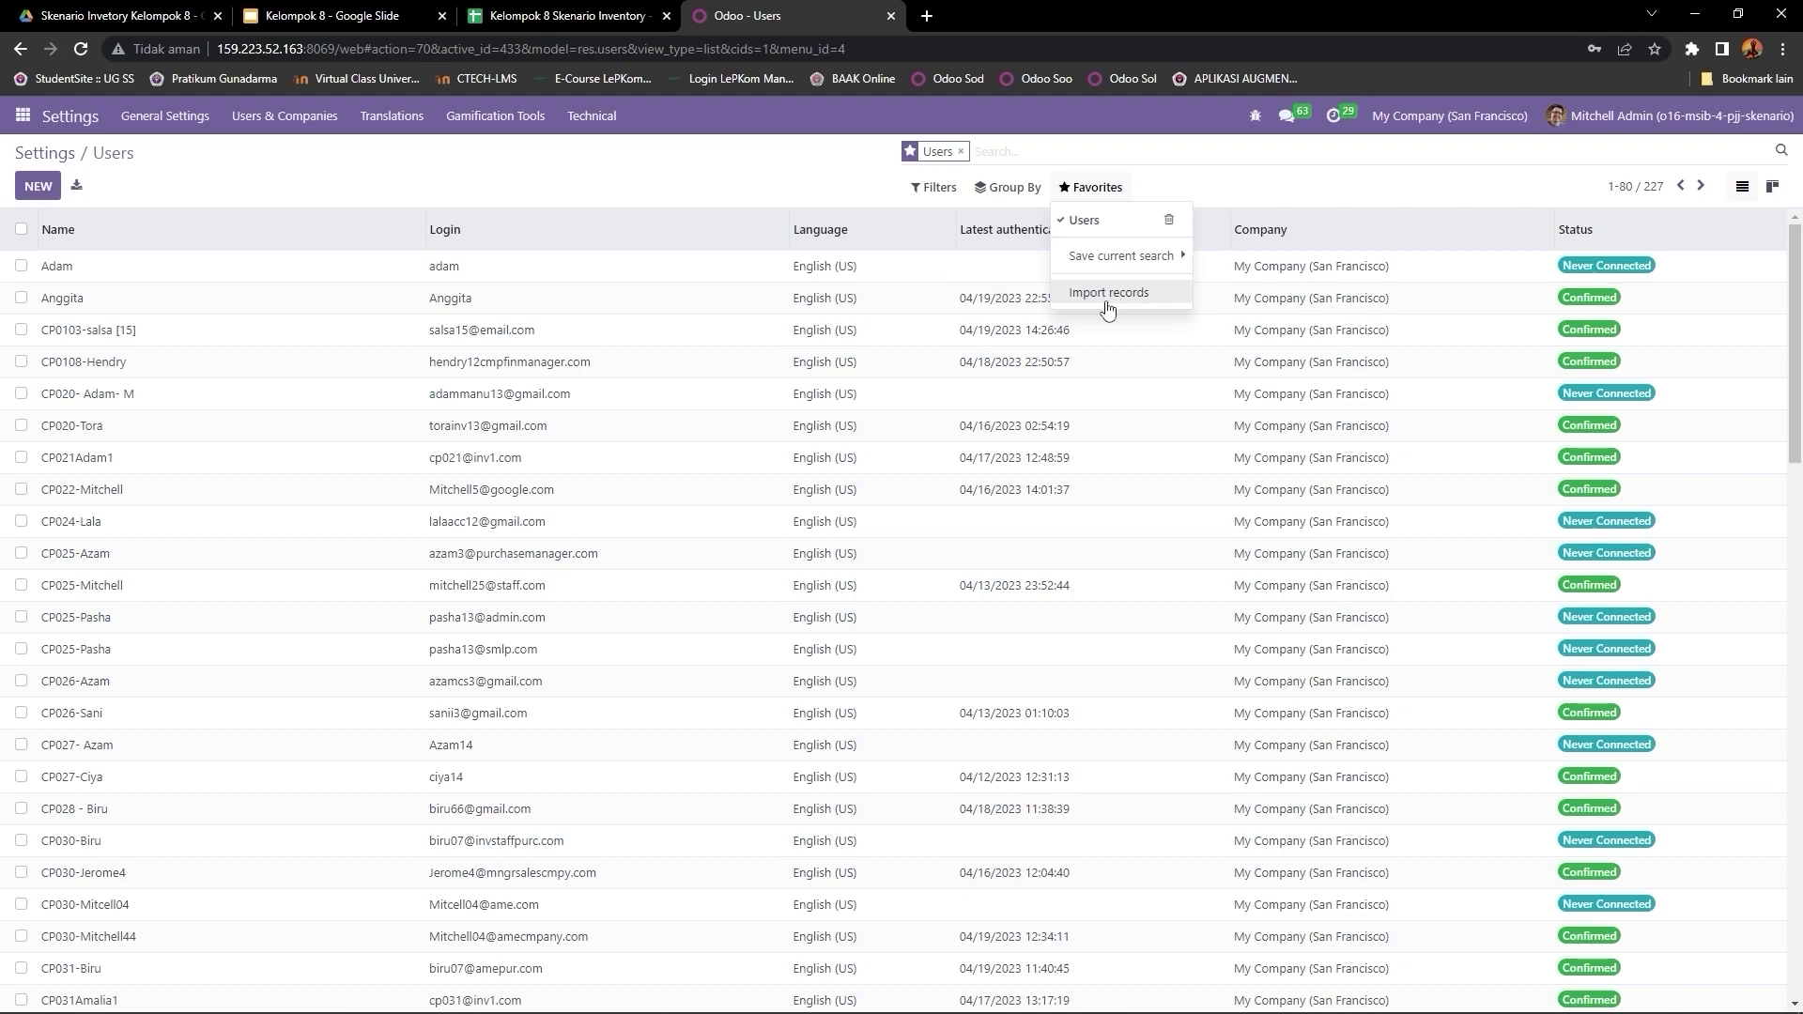
click(848, 198)
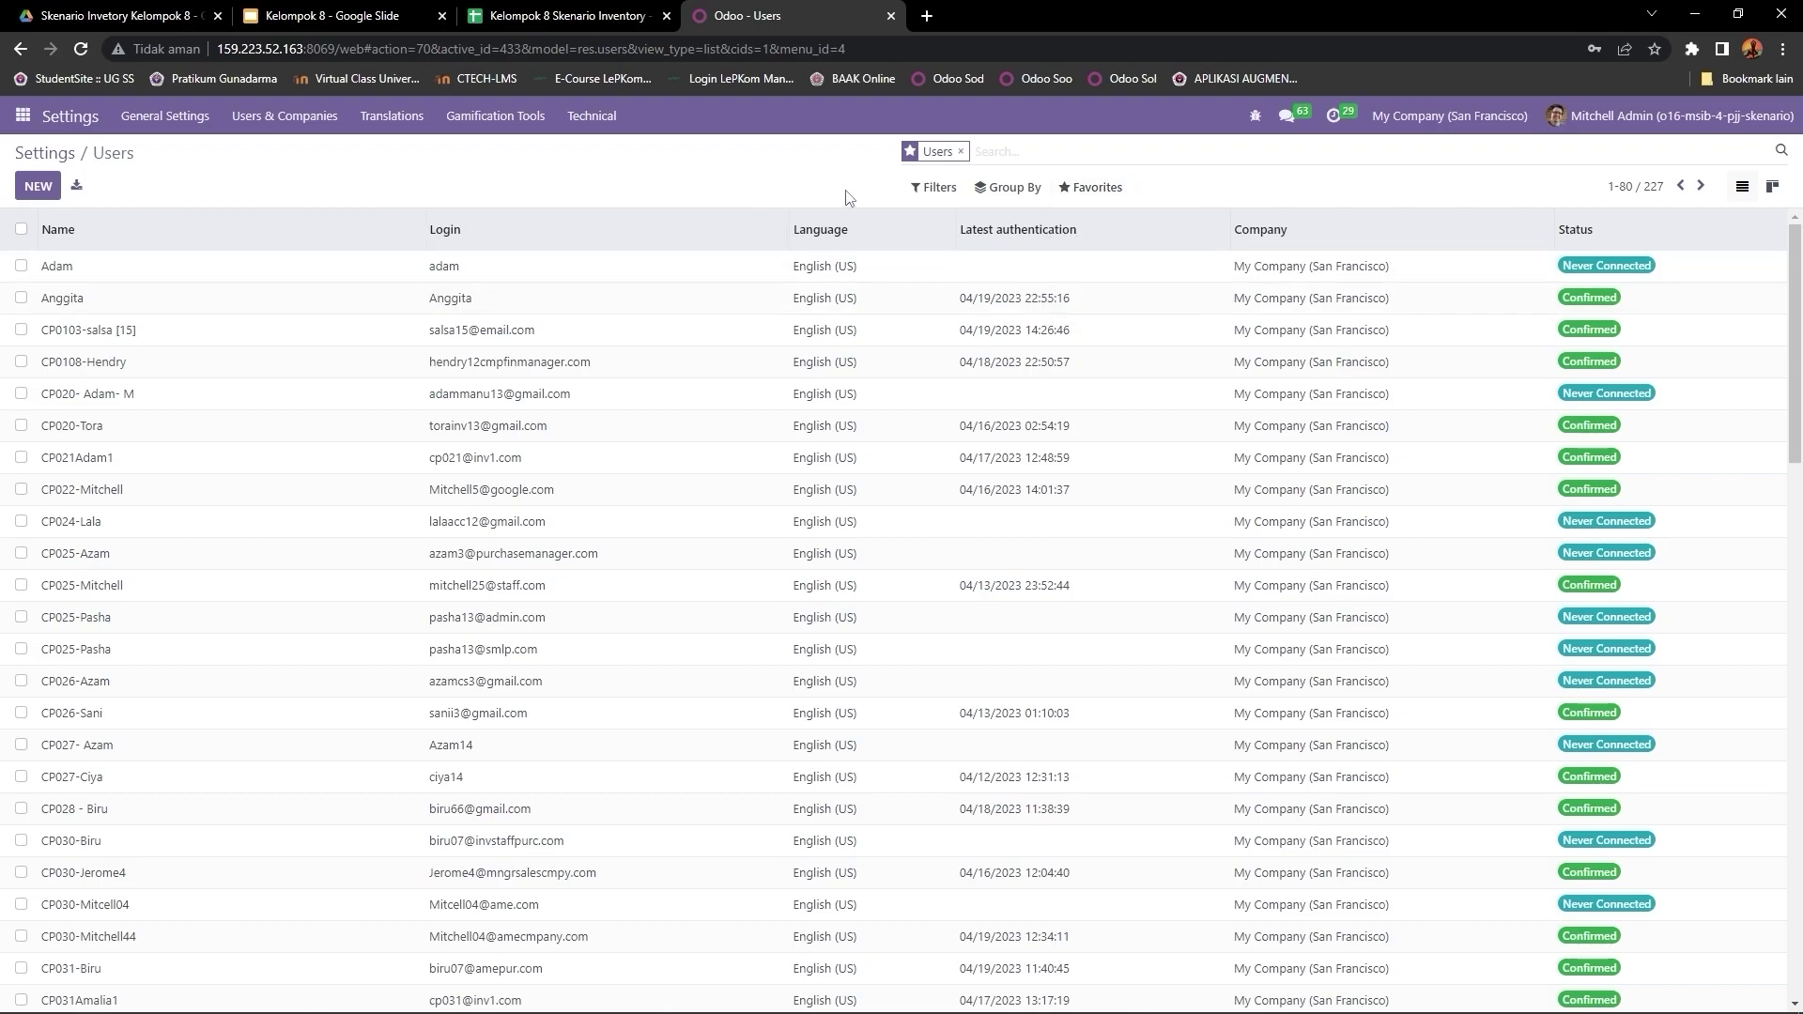
click(1119, 201)
click(1119, 303)
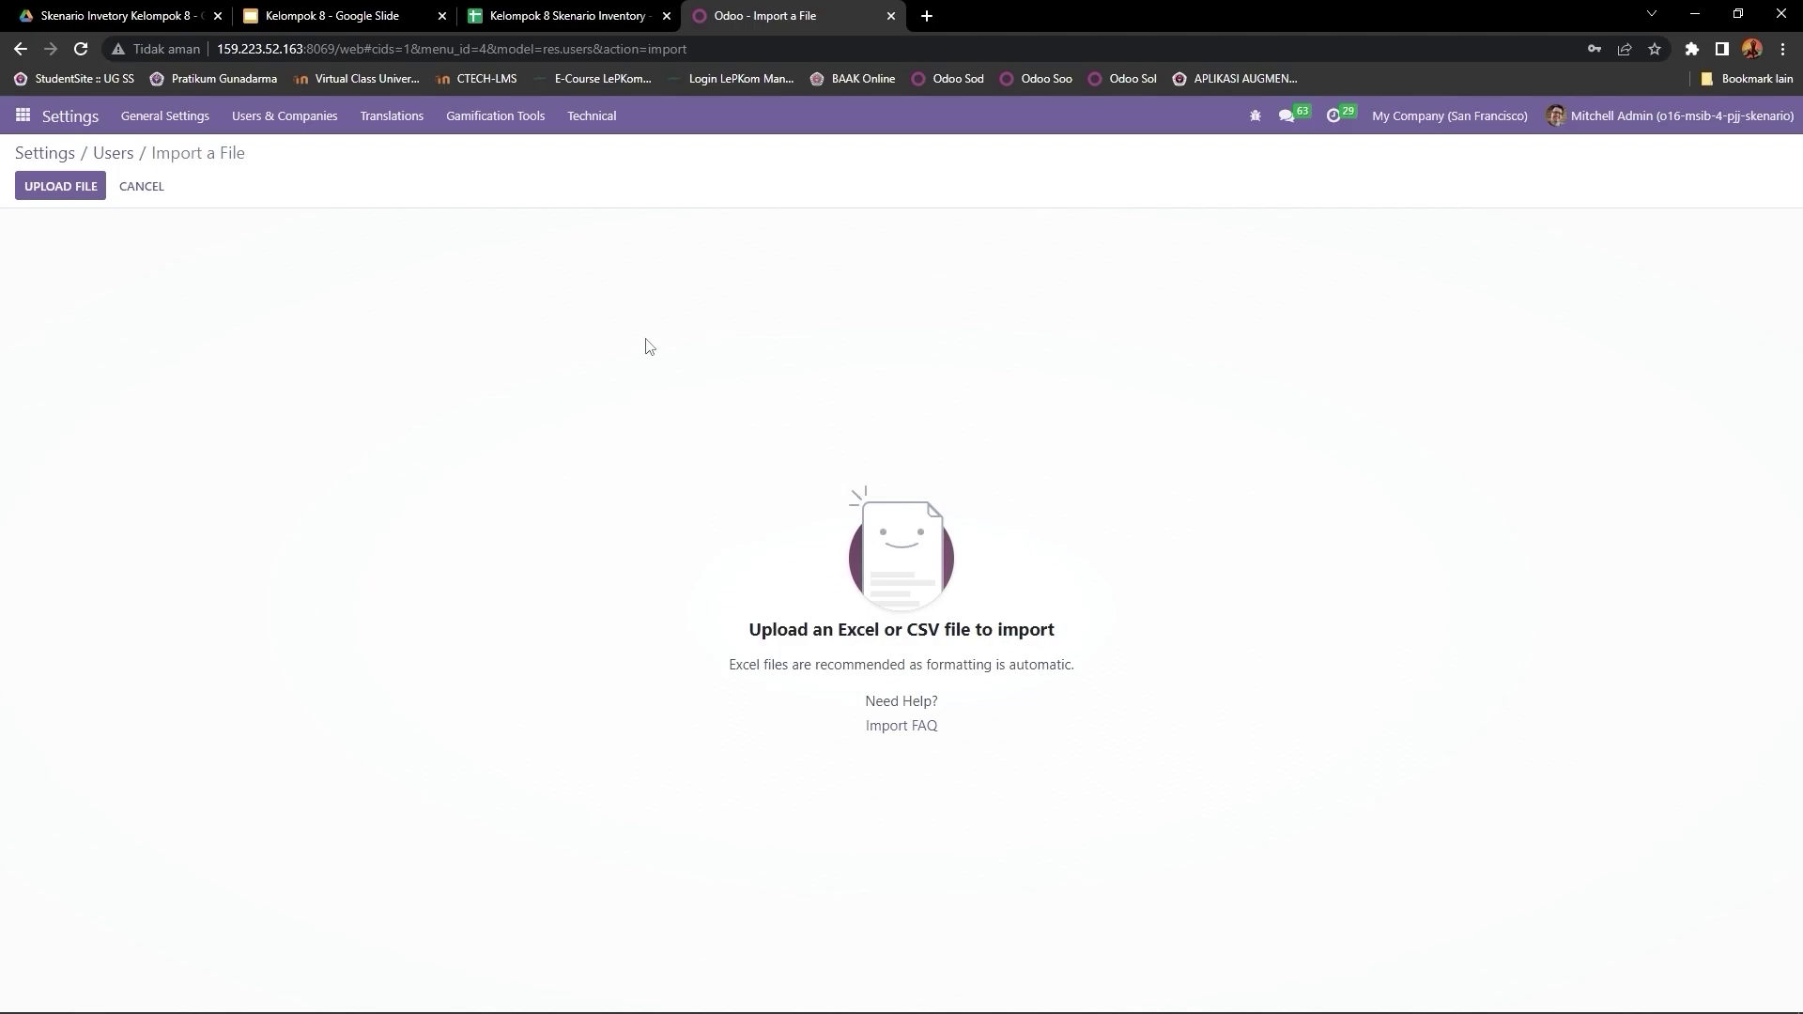
Step: Switch to the Kelompok 8 Skenario Inventory spreadsheet's Master Data sheet
click(545, 19)
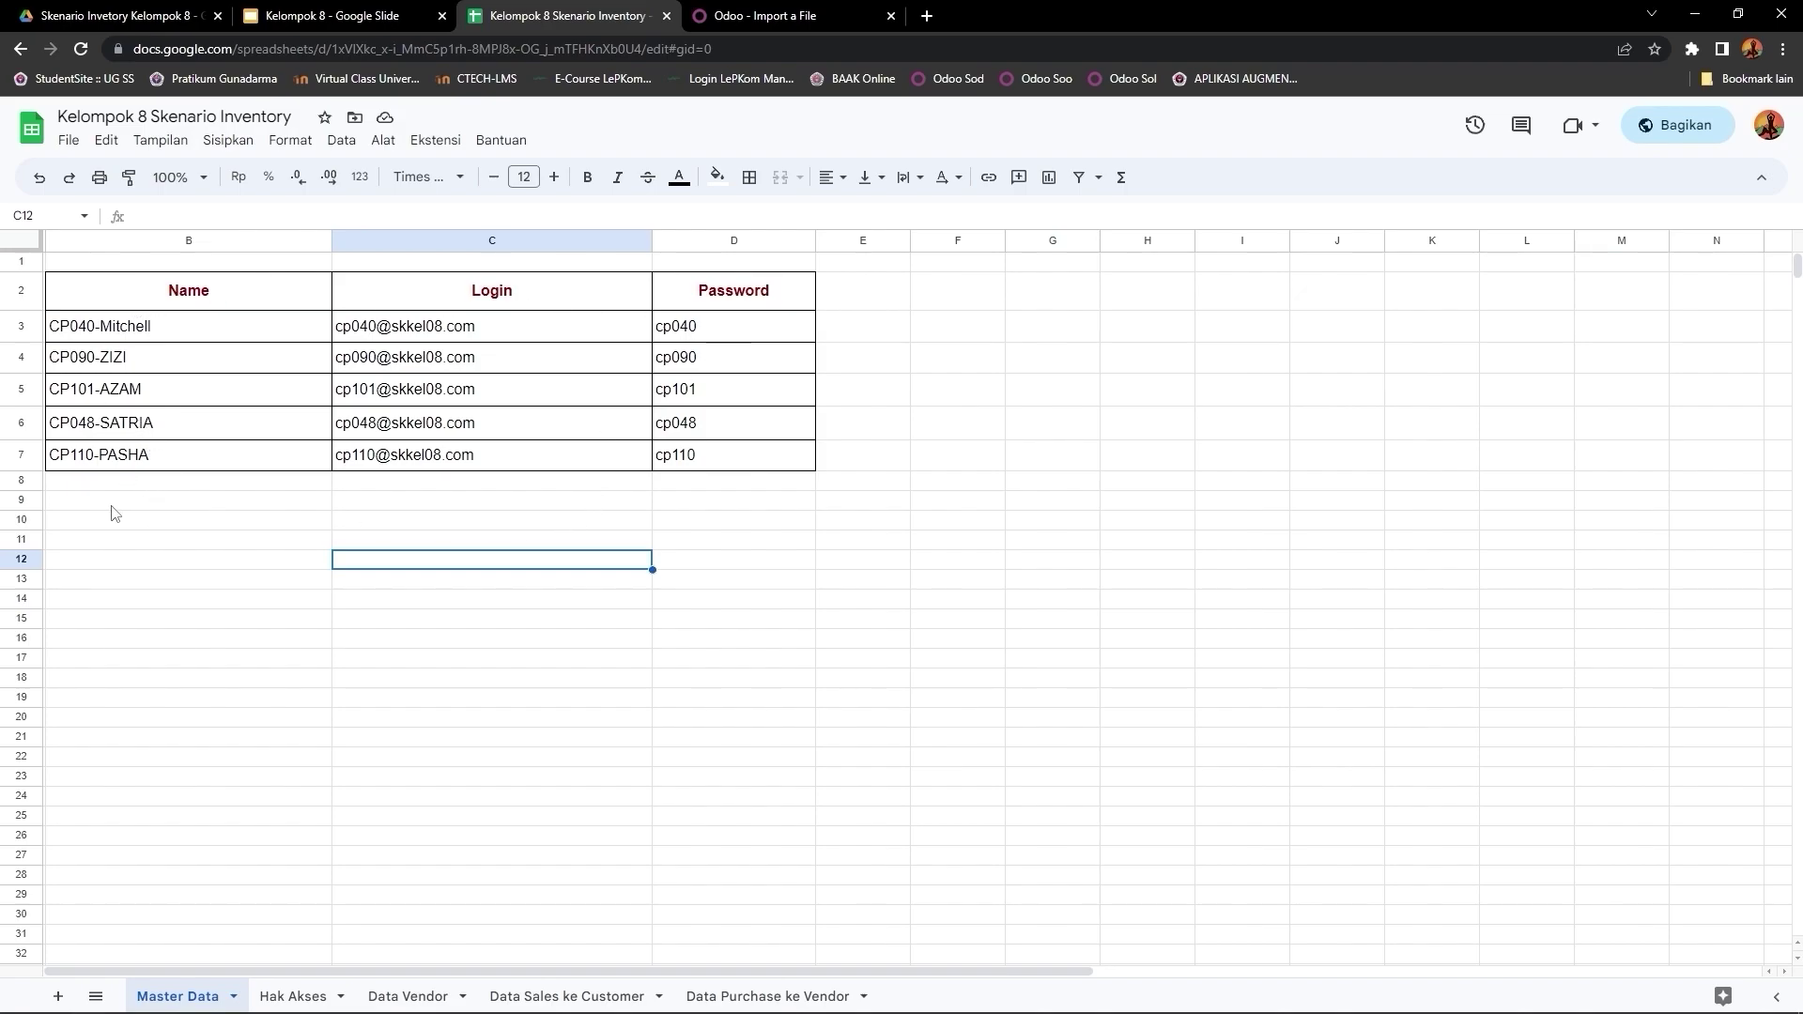
Step: Download the Kelompok 8 Skenario Inventory workbook as Microsoft Excel (.xlsx) and return to Odoo's import page
click(69, 140)
mouse_move(182, 380)
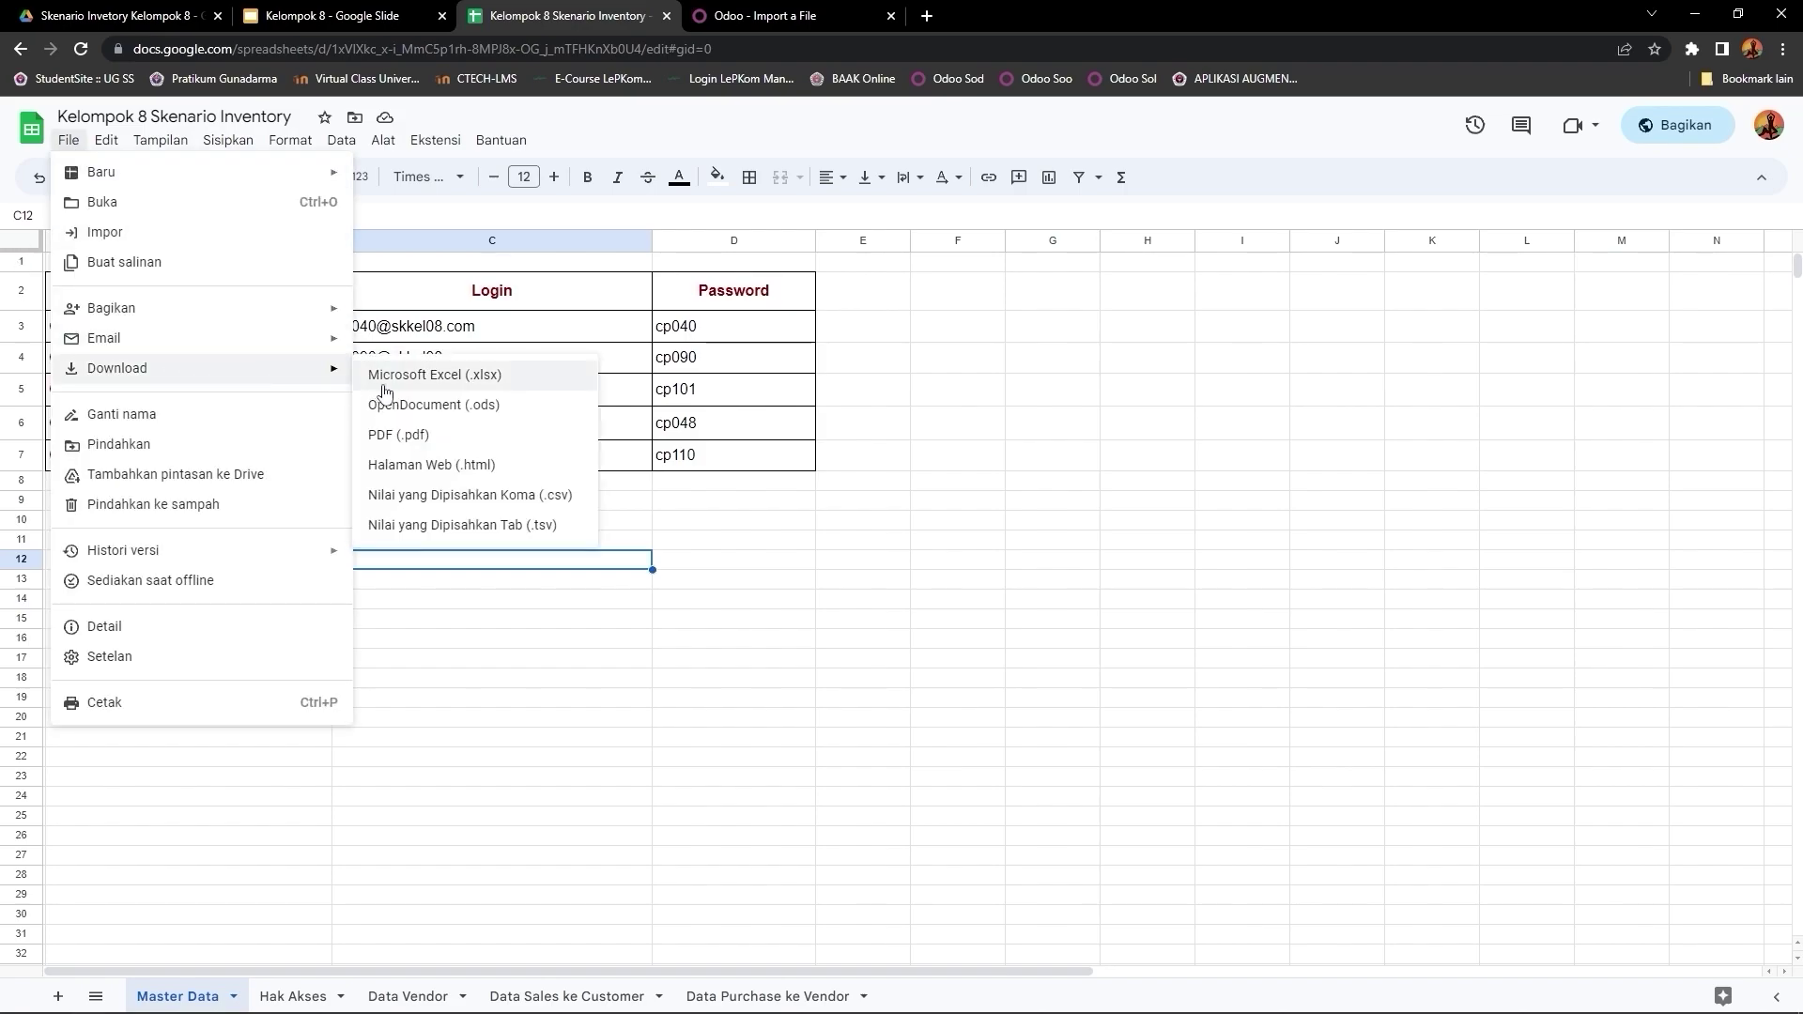
click(466, 376)
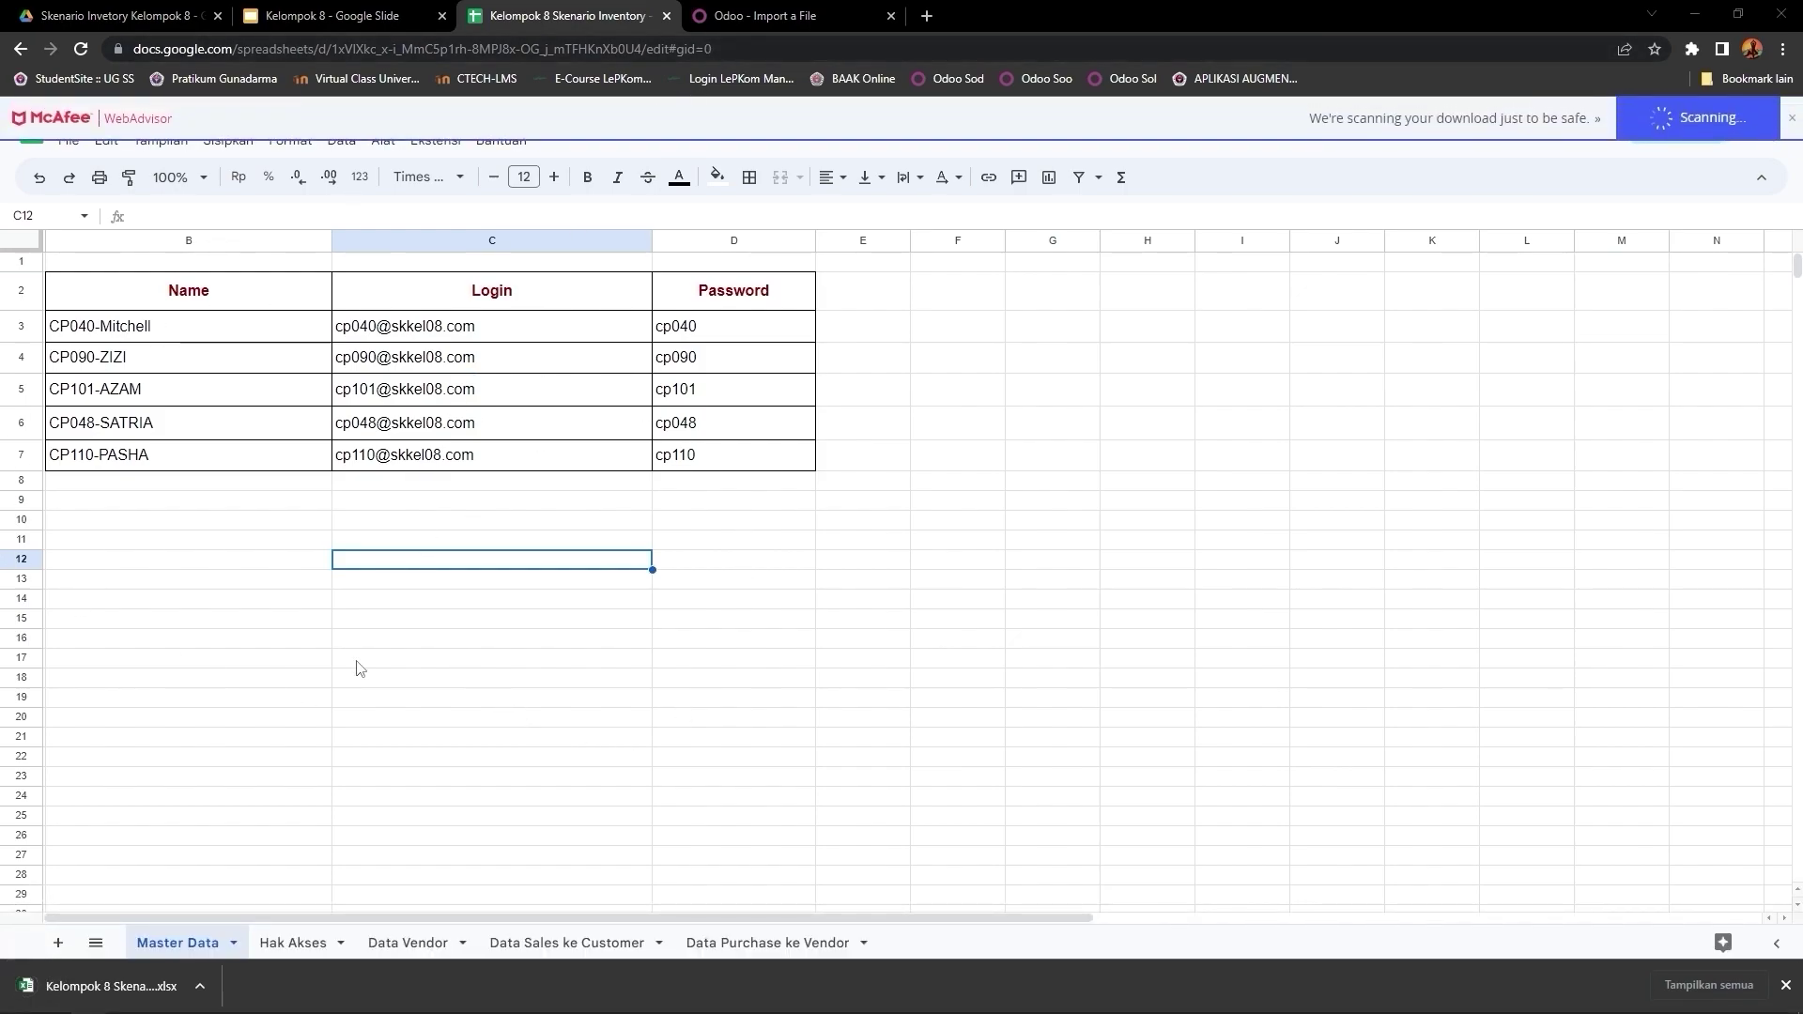
click(845, 14)
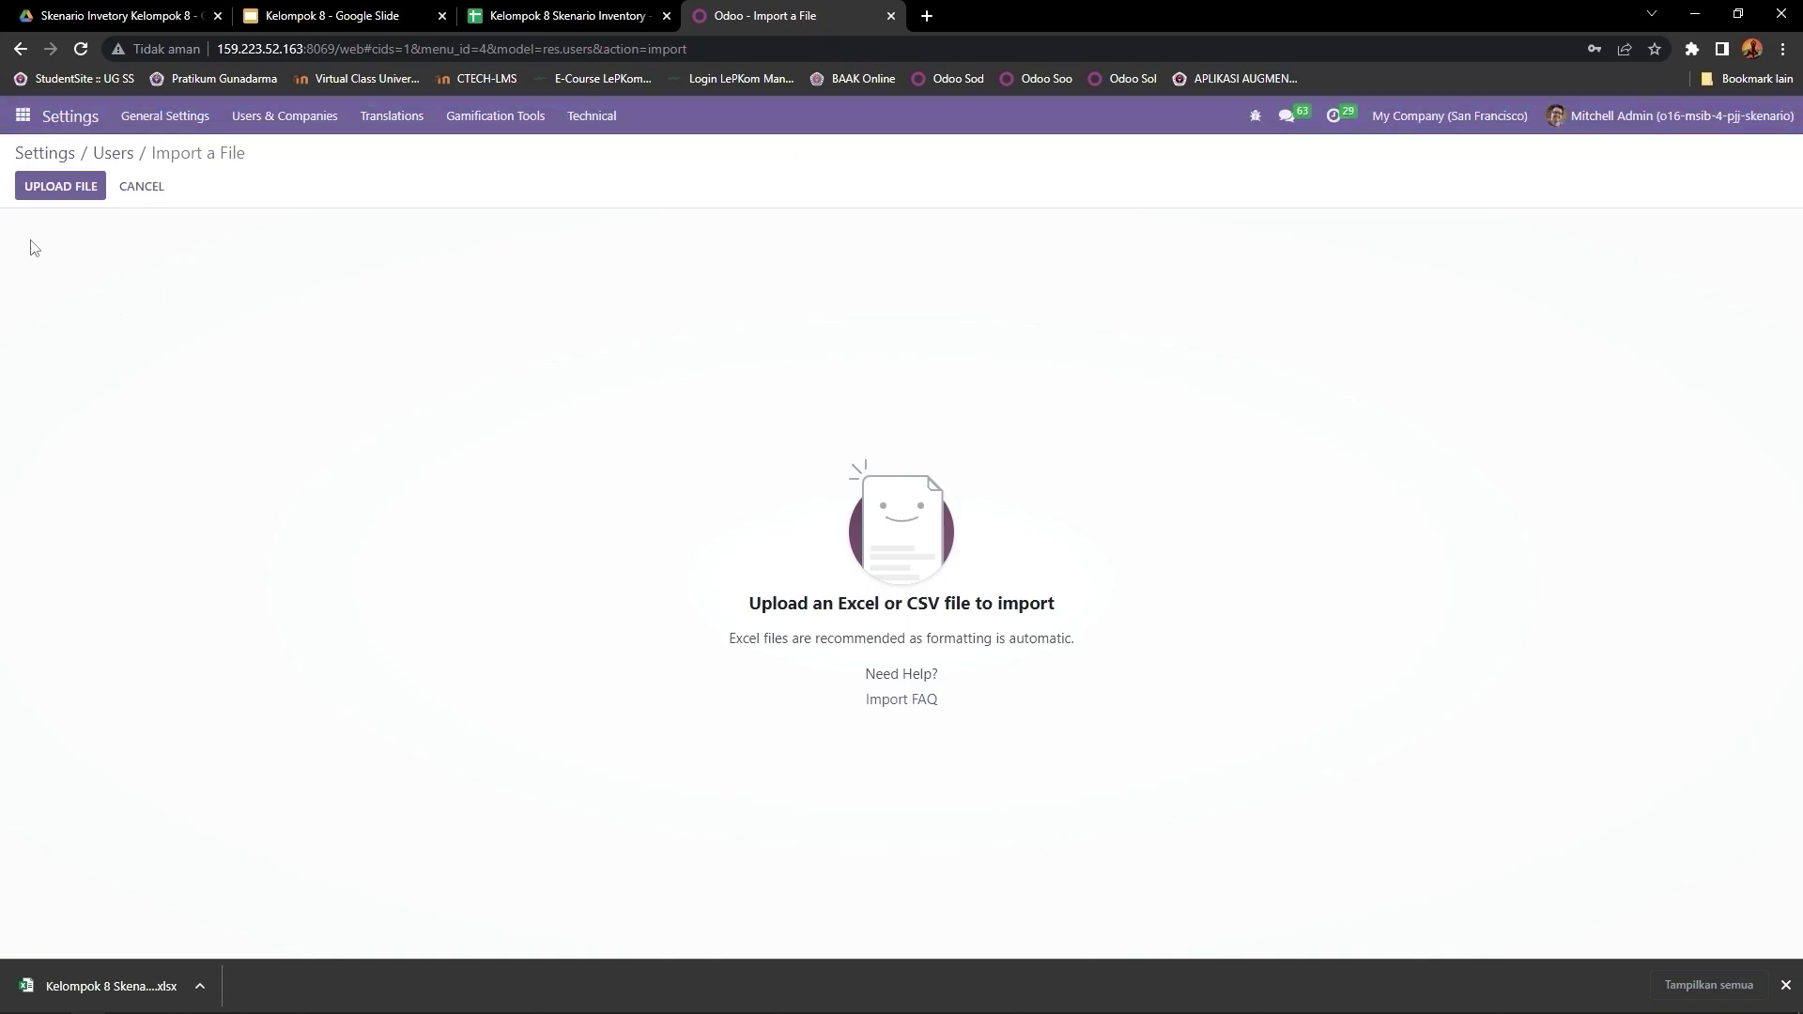
Step: Upload Kelompok 8 Skenario Inventory.xlsx and check its Name, Login and Password column mappings
click(64, 190)
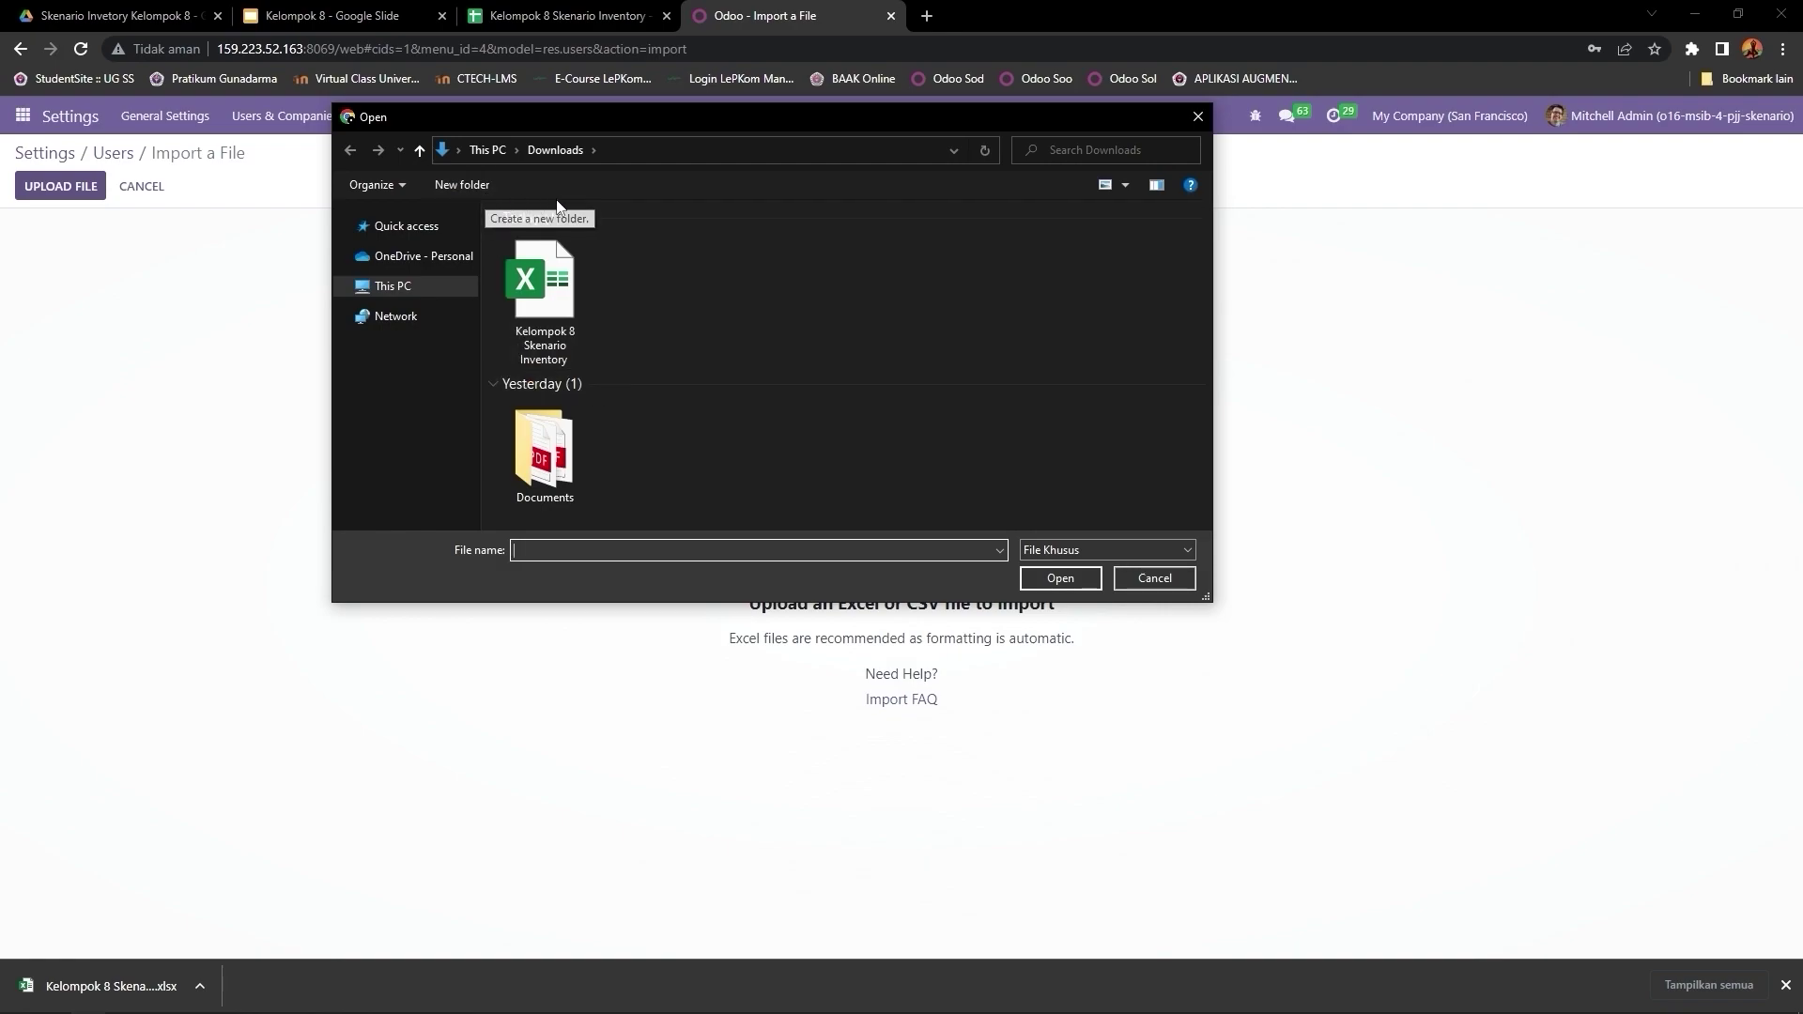
double_click(545, 333)
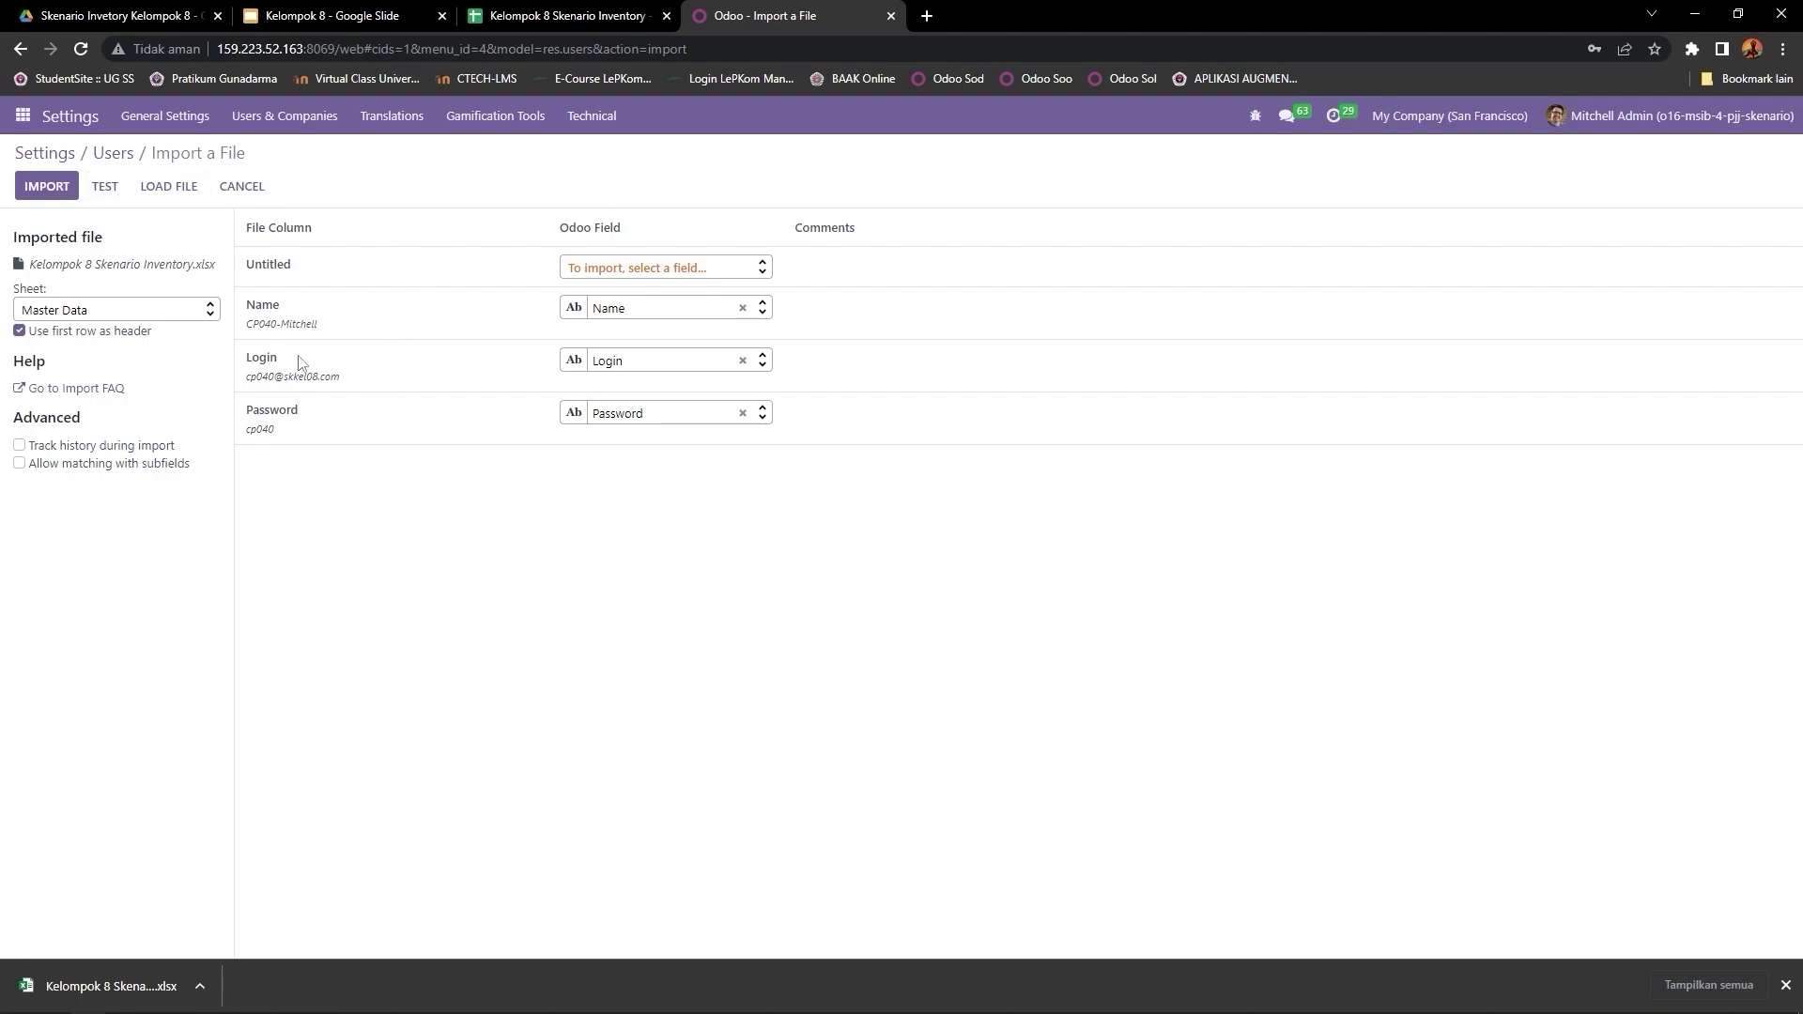
mouse_move(278, 331)
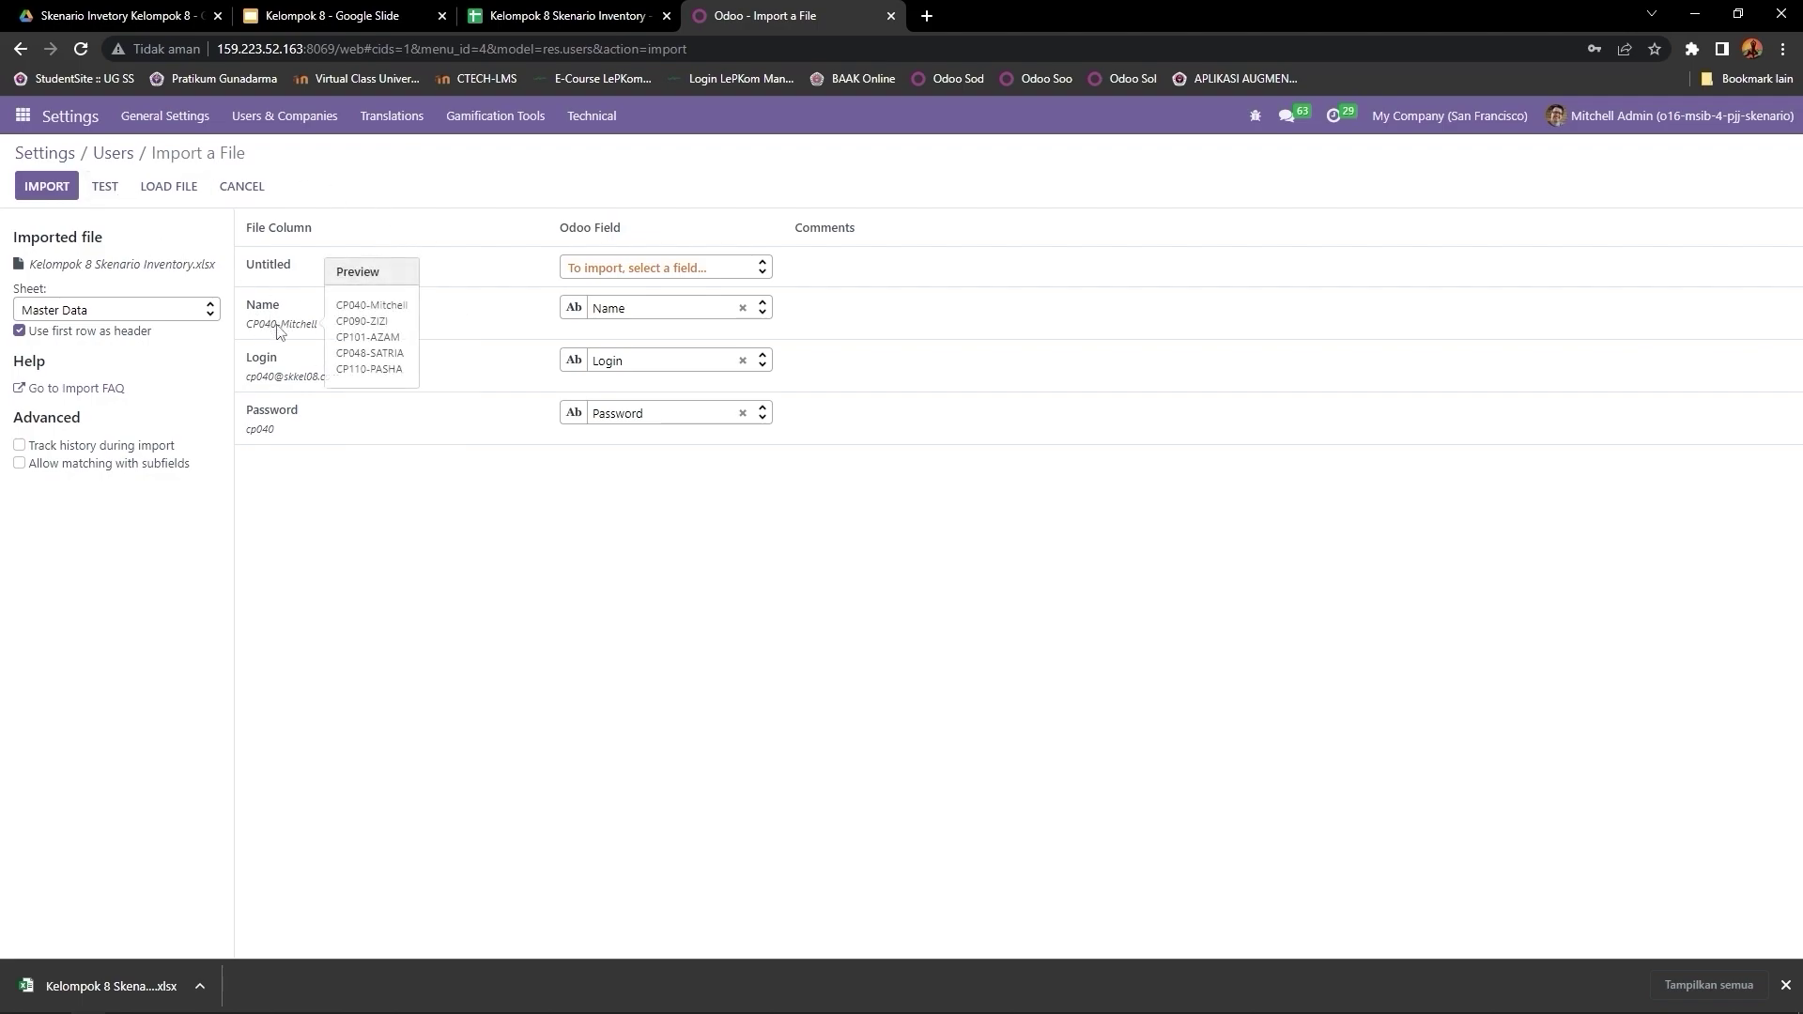
mouse_move(278, 385)
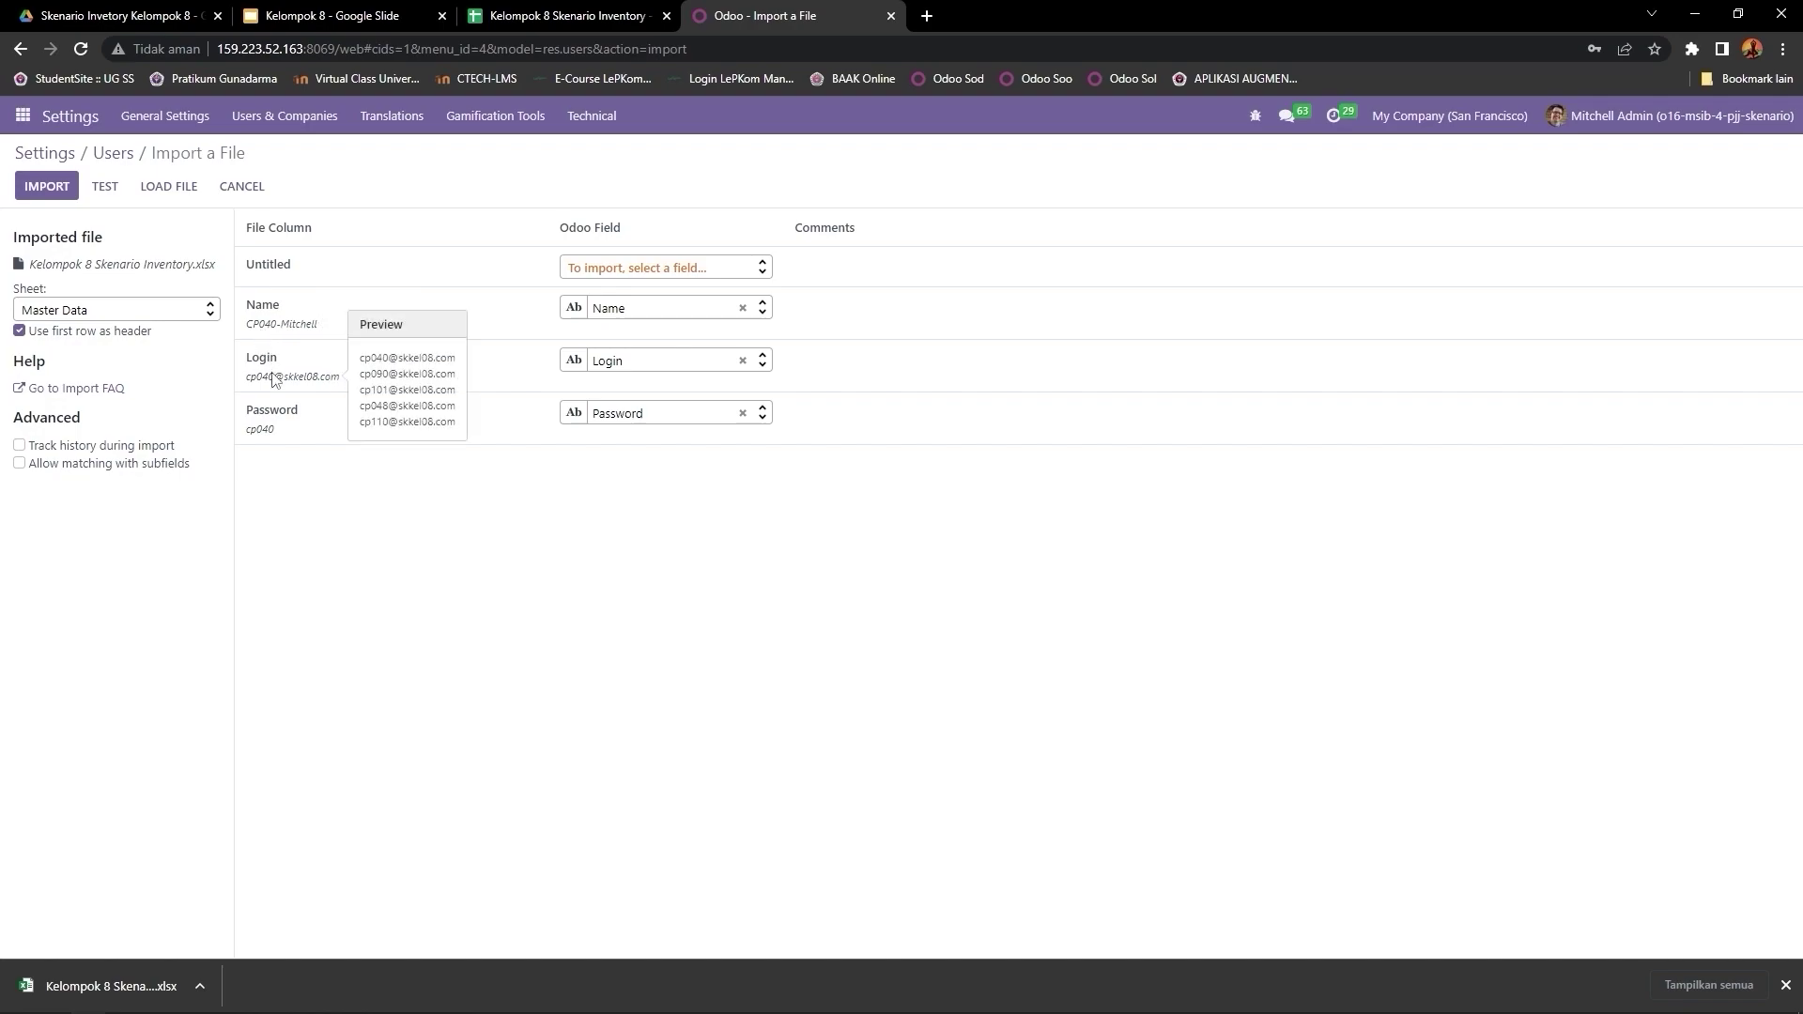
mouse_move(274, 439)
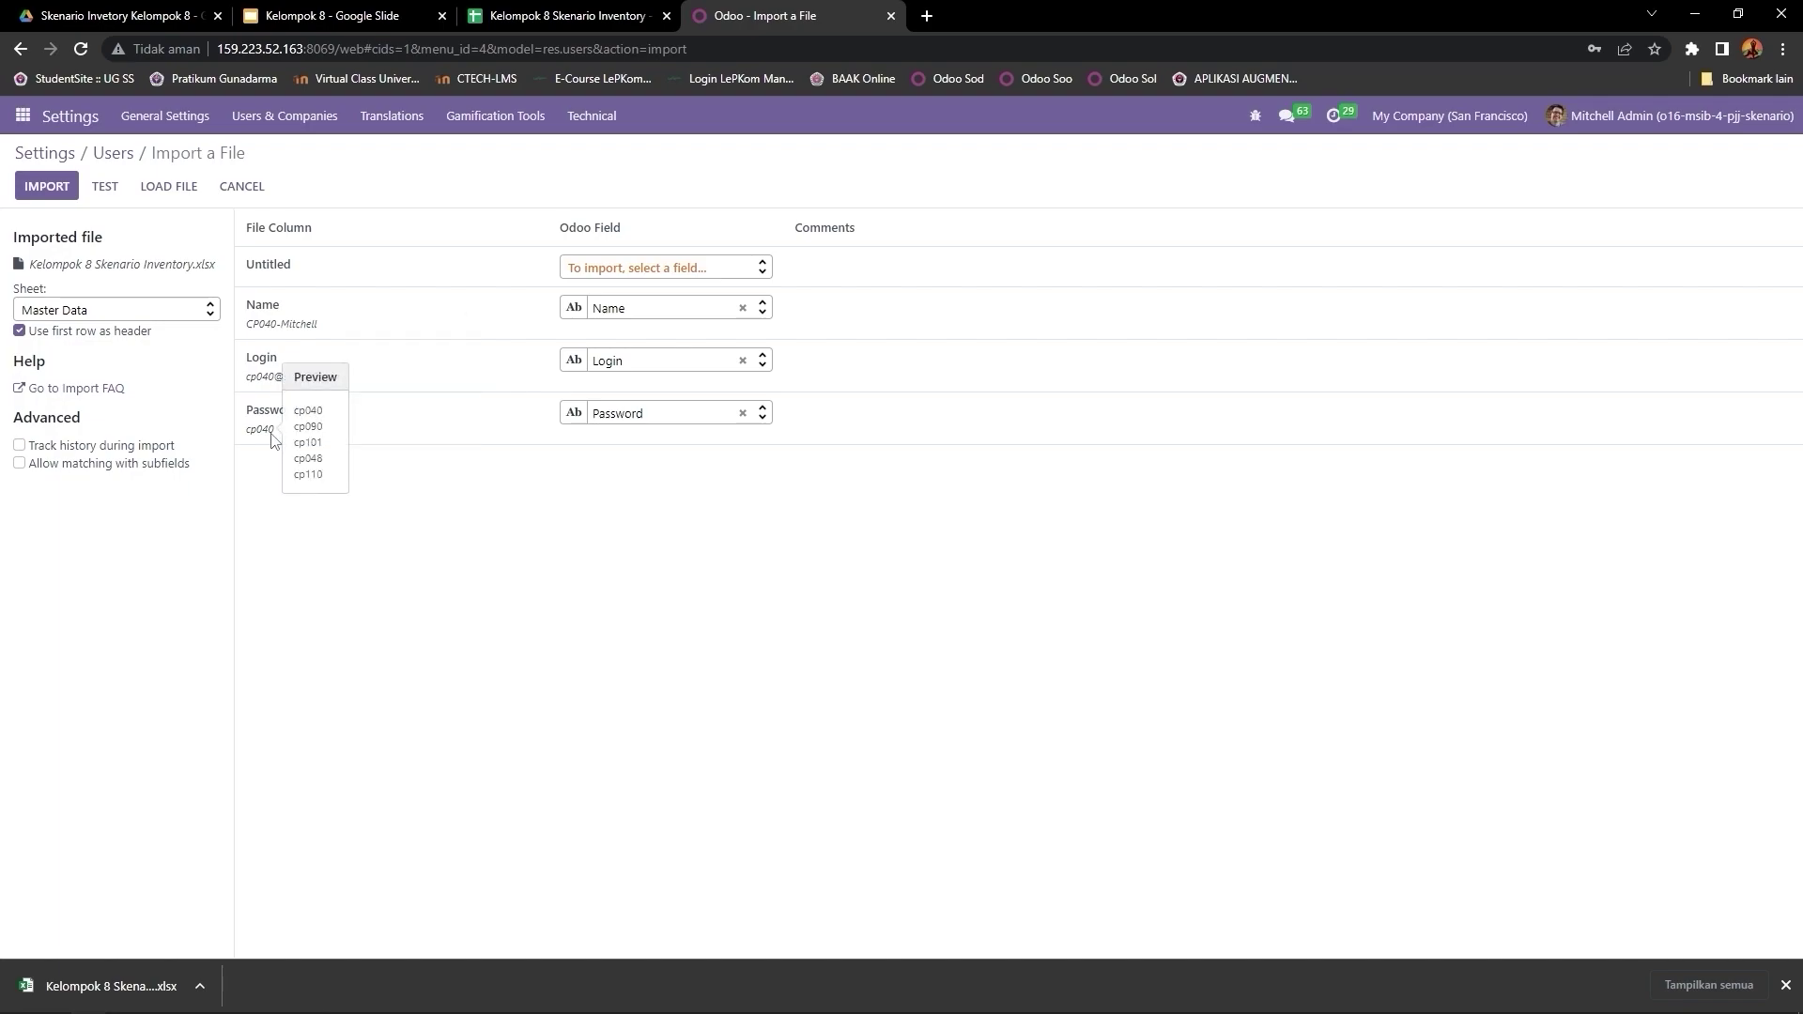
Step: Test the import until it reports 'Everything seems valid.', then import the 5 users
click(107, 193)
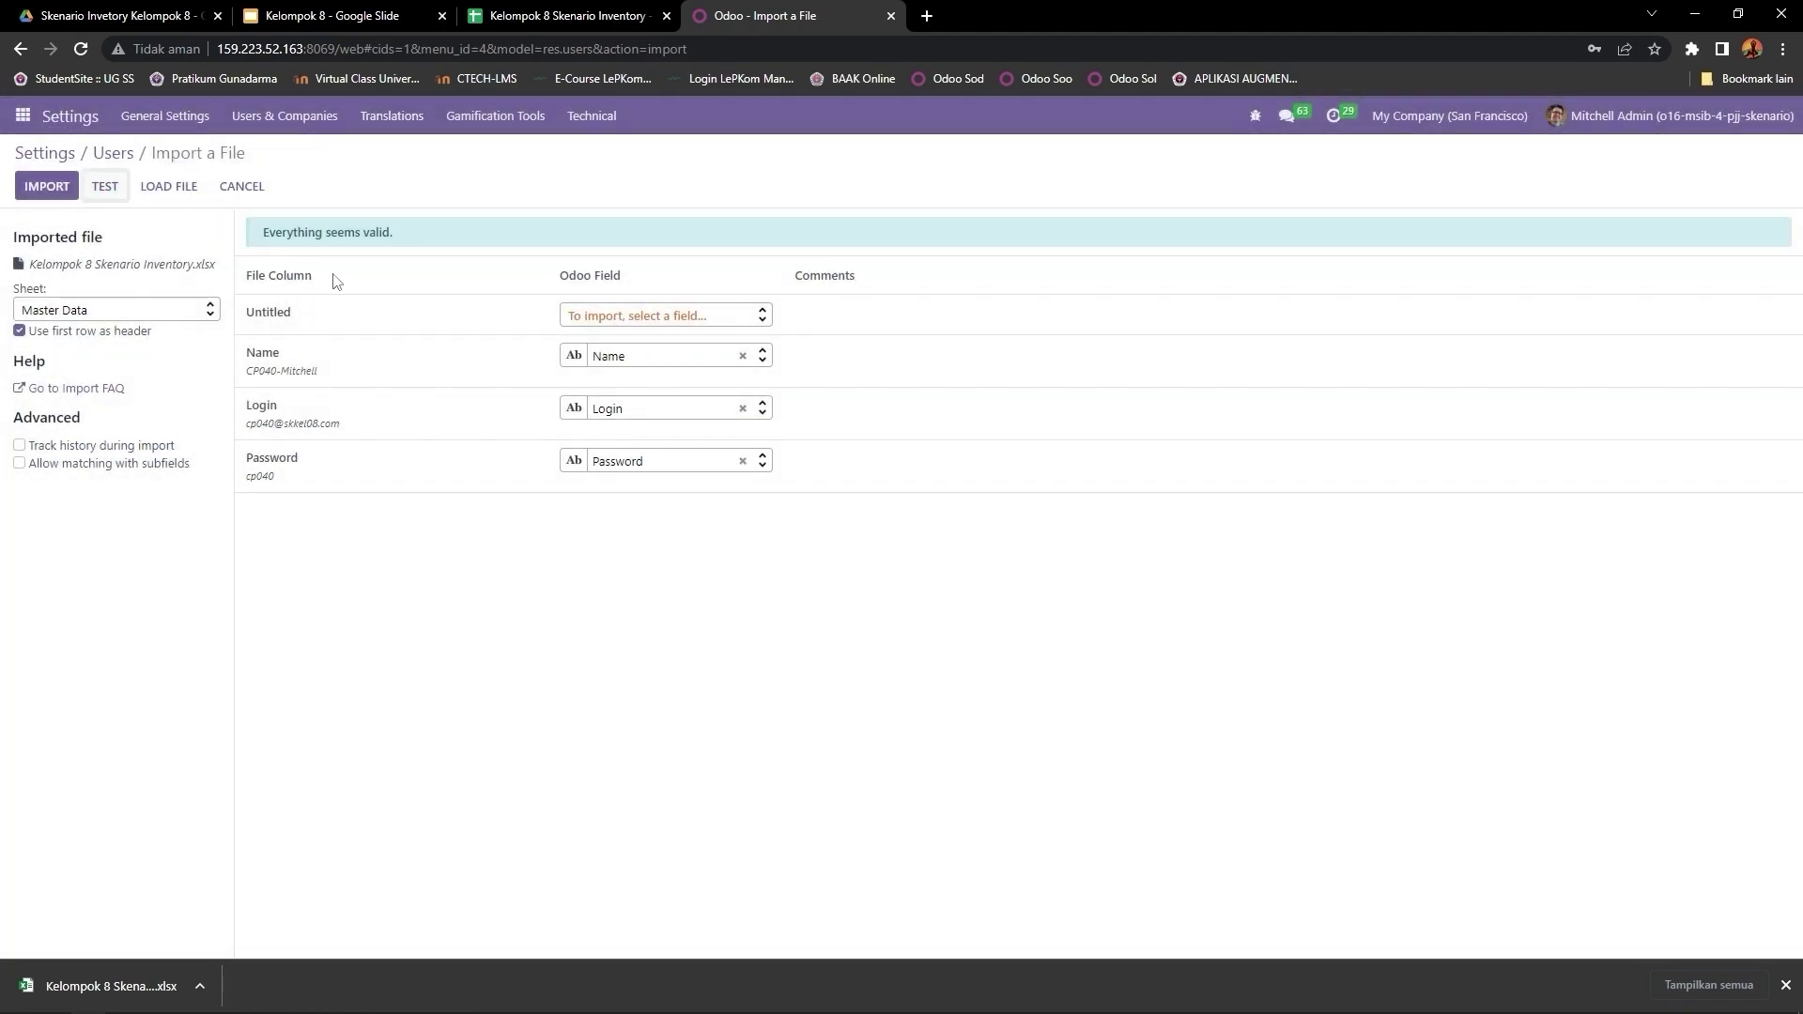
drag(257, 233, 408, 244)
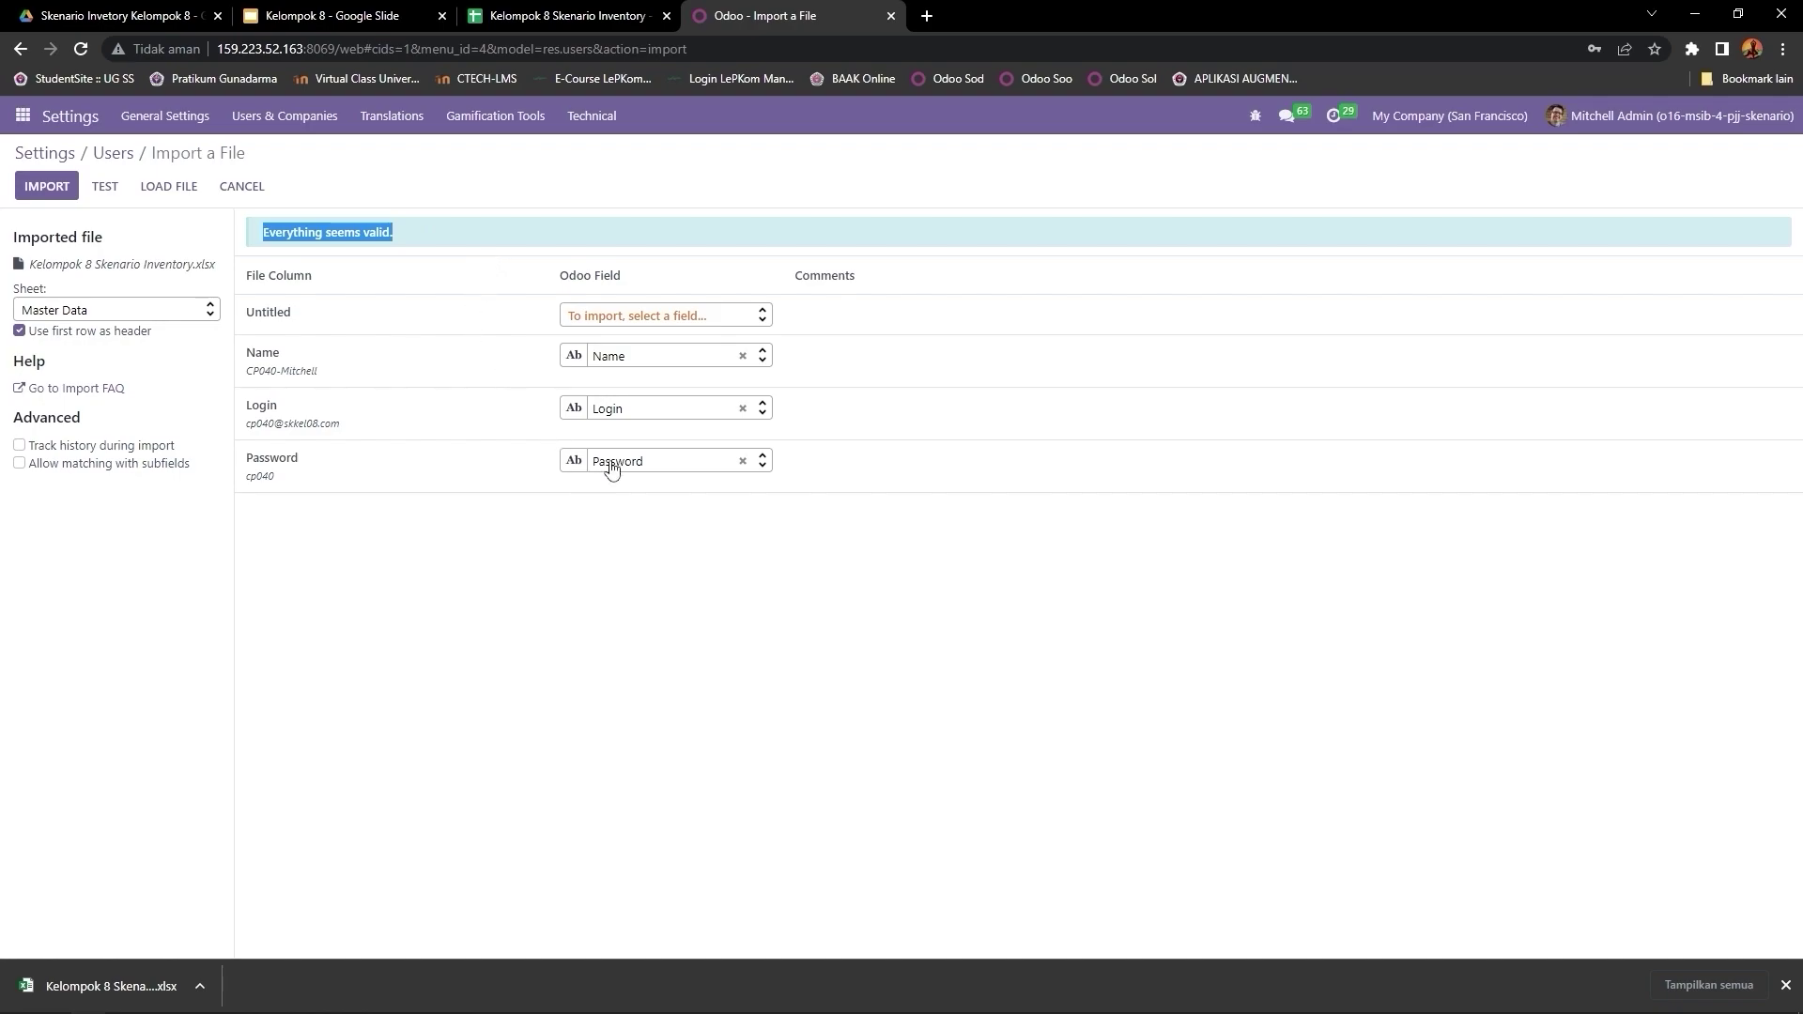
click(52, 191)
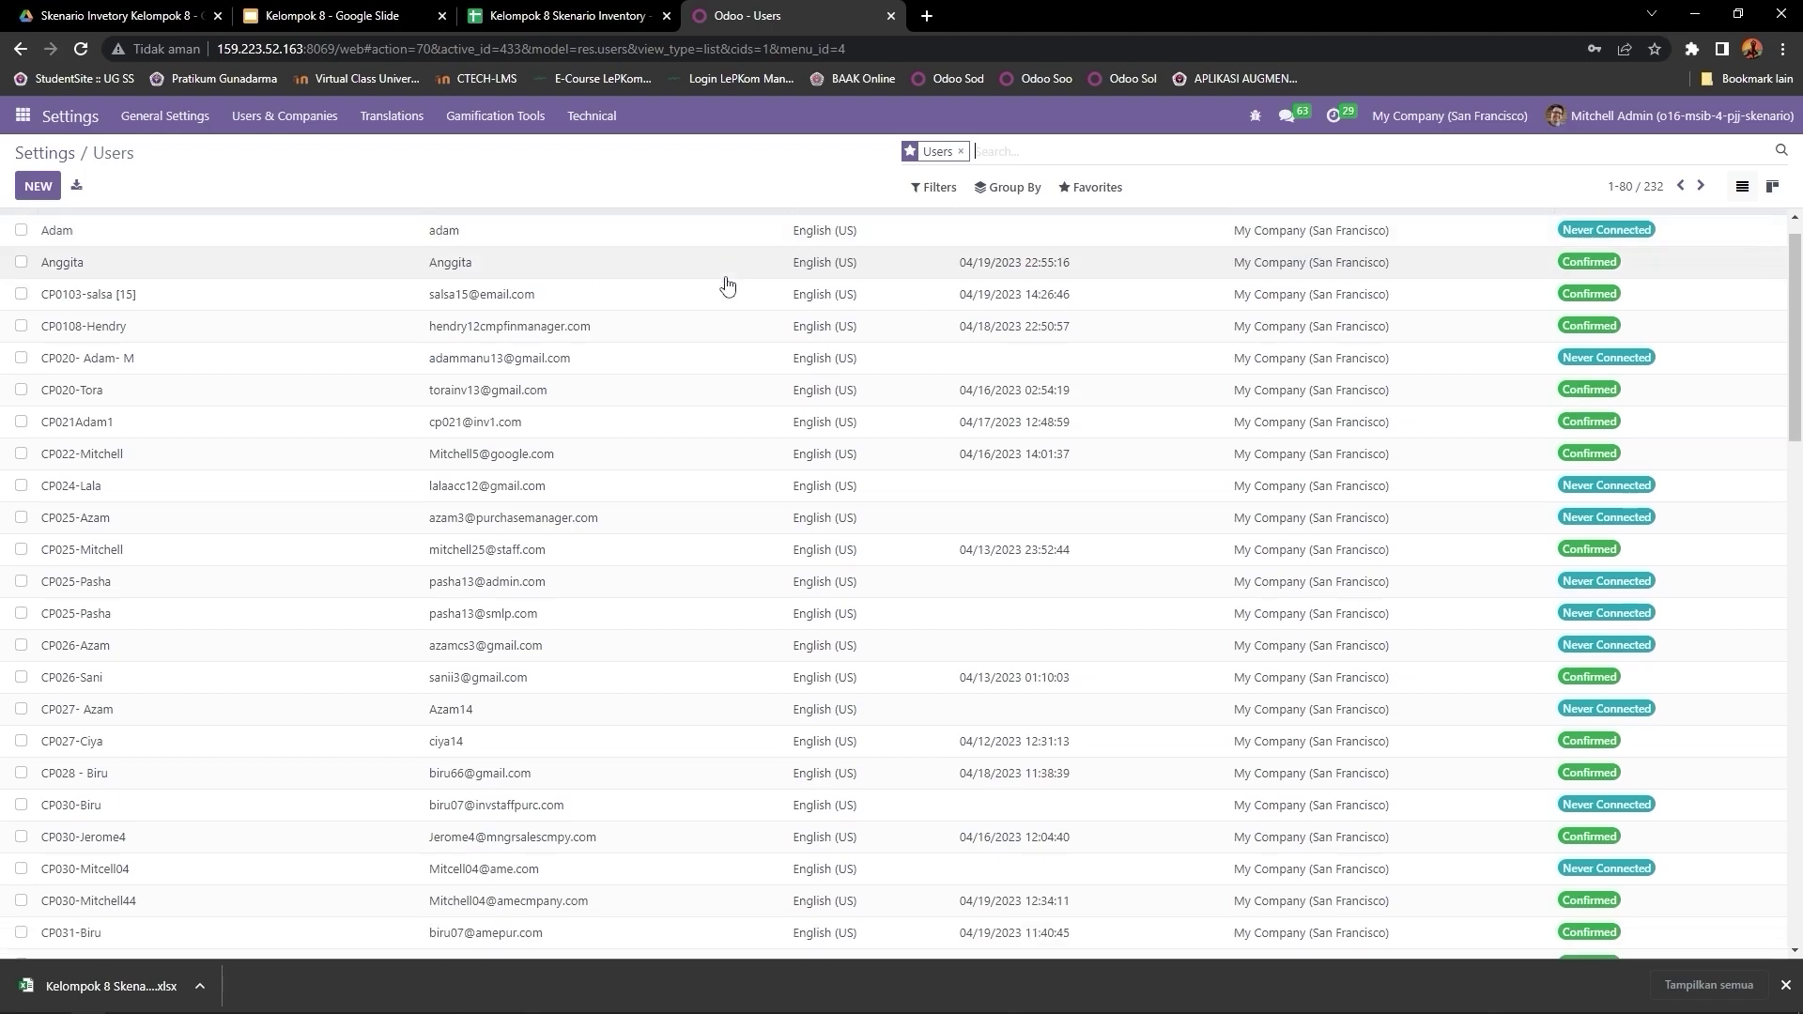
Step: Filter the Users list by skkel08 to show the five imported, never-connected accounts
scroll(727, 285, down, 2)
scroll(728, 285, up, 2)
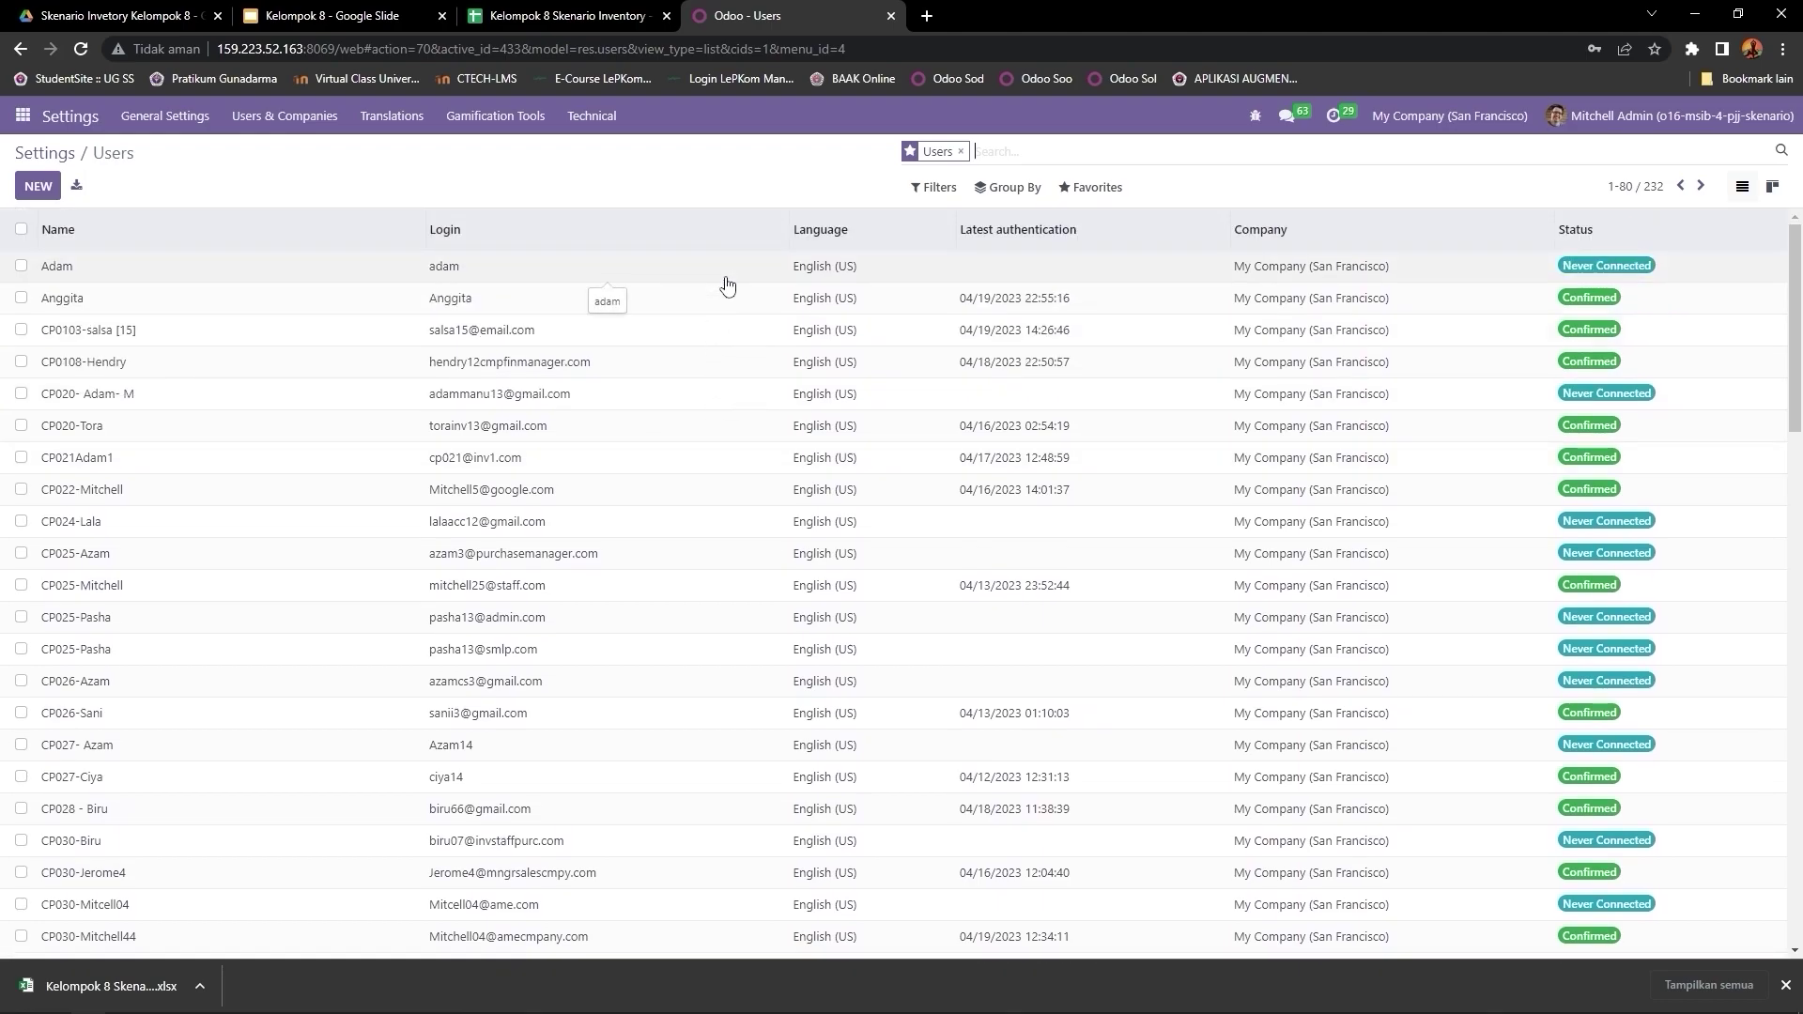
scroll(727, 285, down, 4)
scroll(728, 285, up, 4)
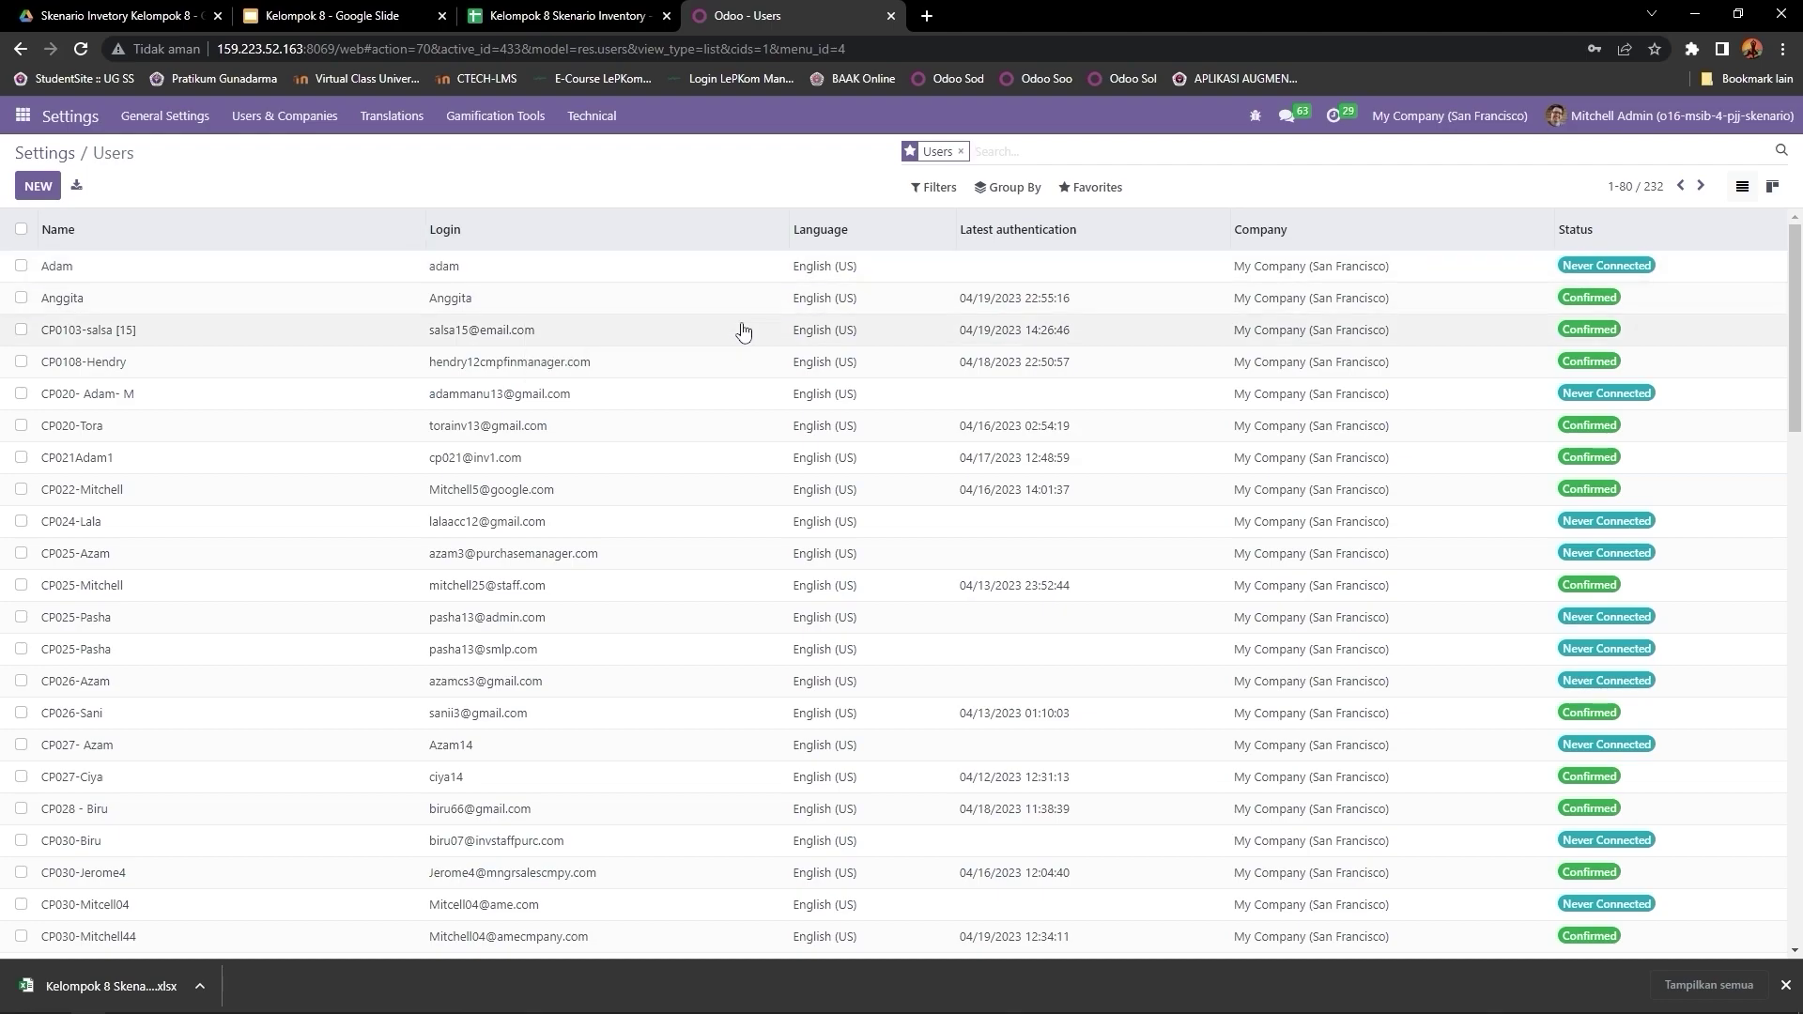
scroll(738, 329, down, 10)
scroll(743, 329, up, 10)
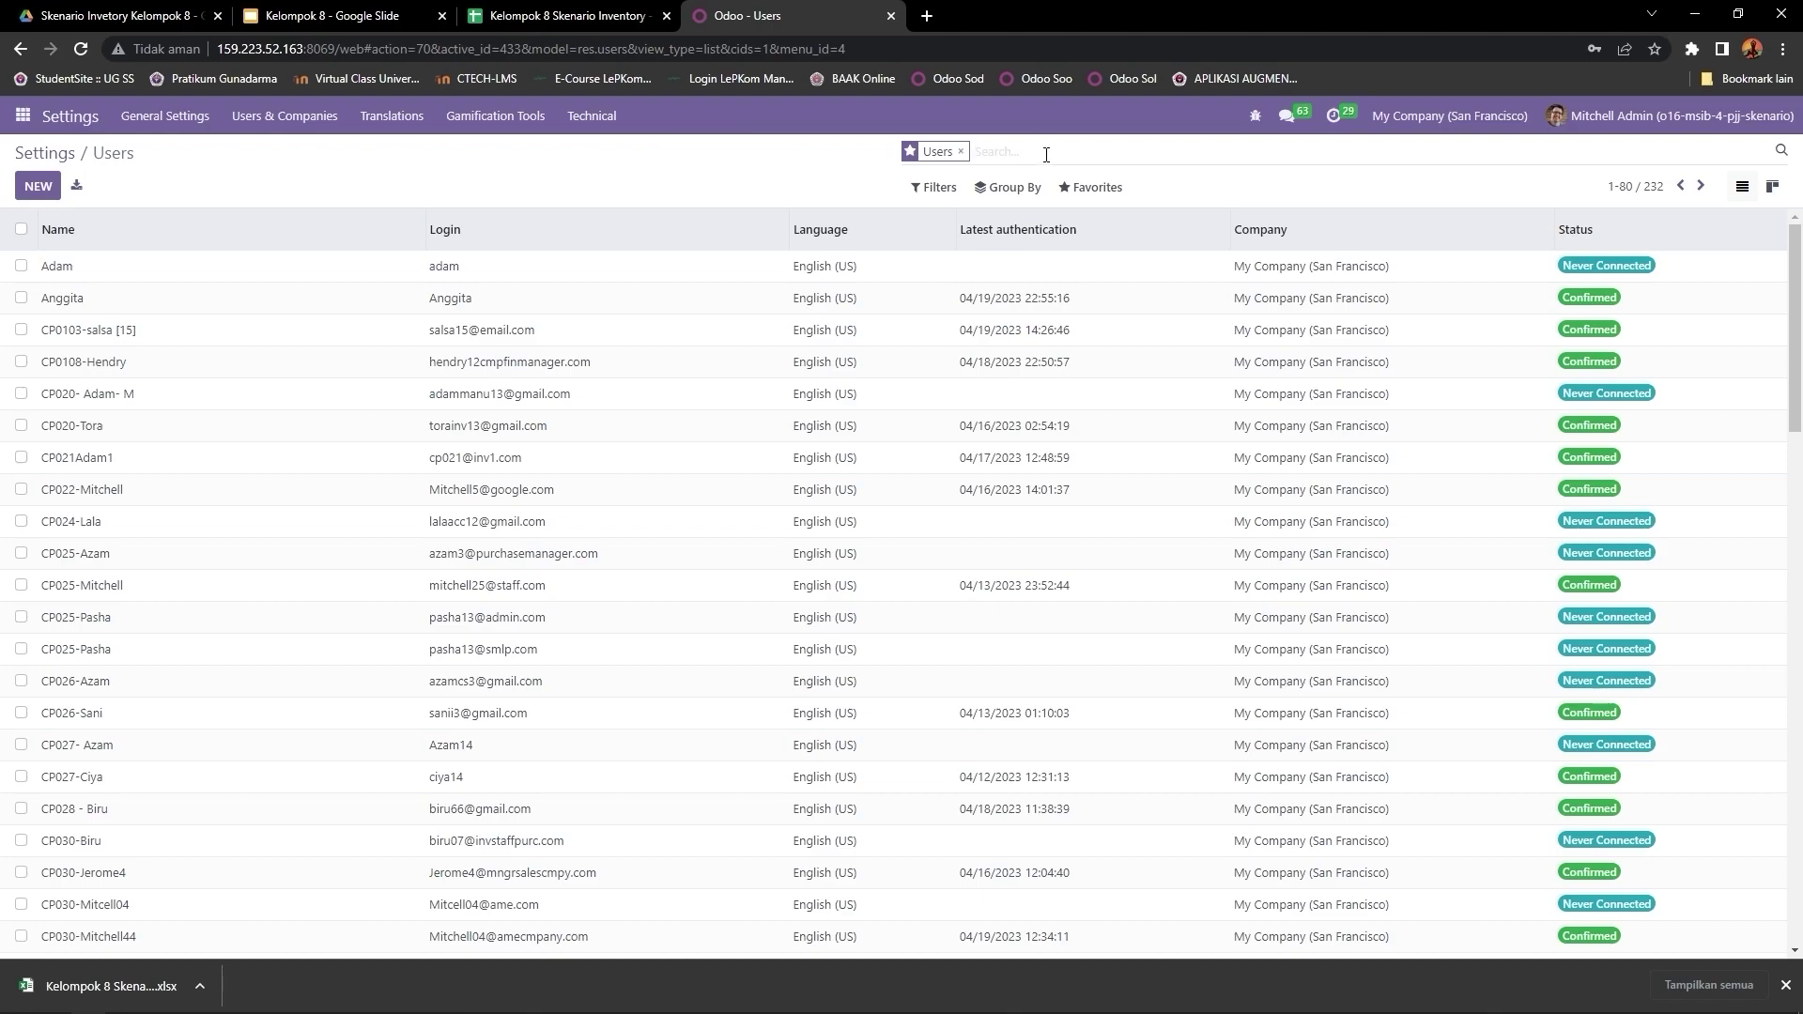
text(skkel08)
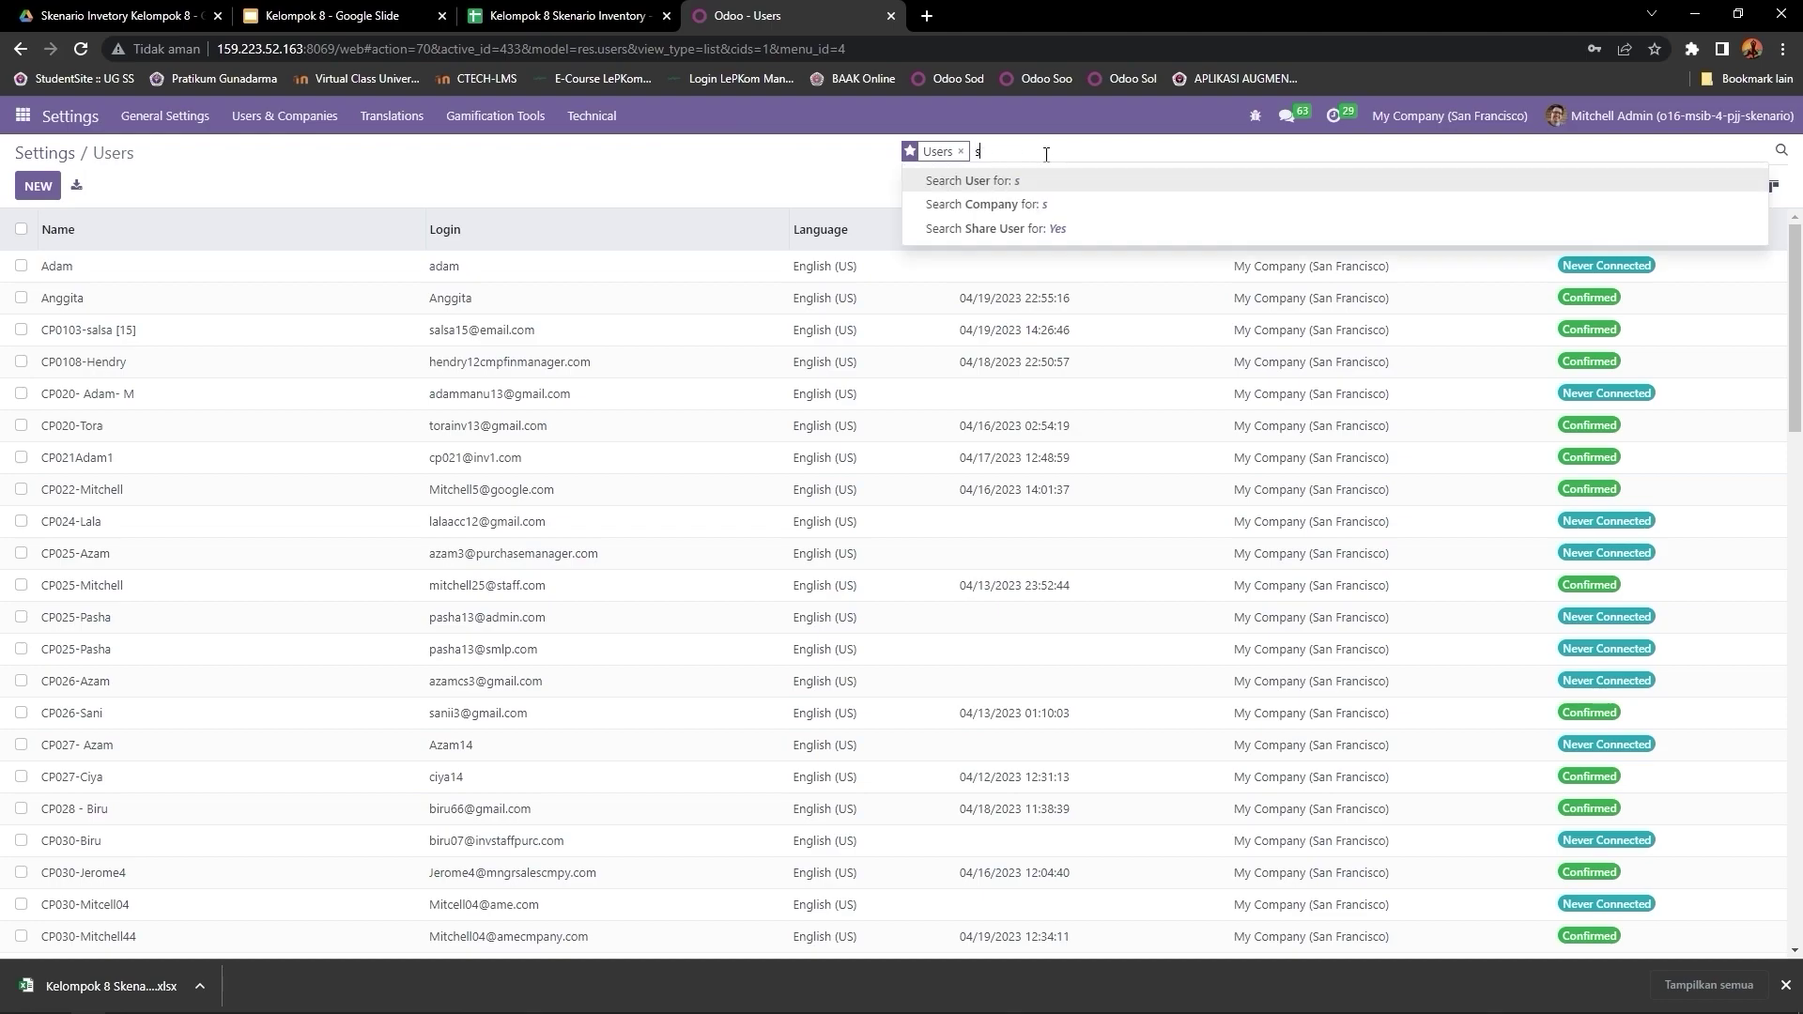
key(Return)
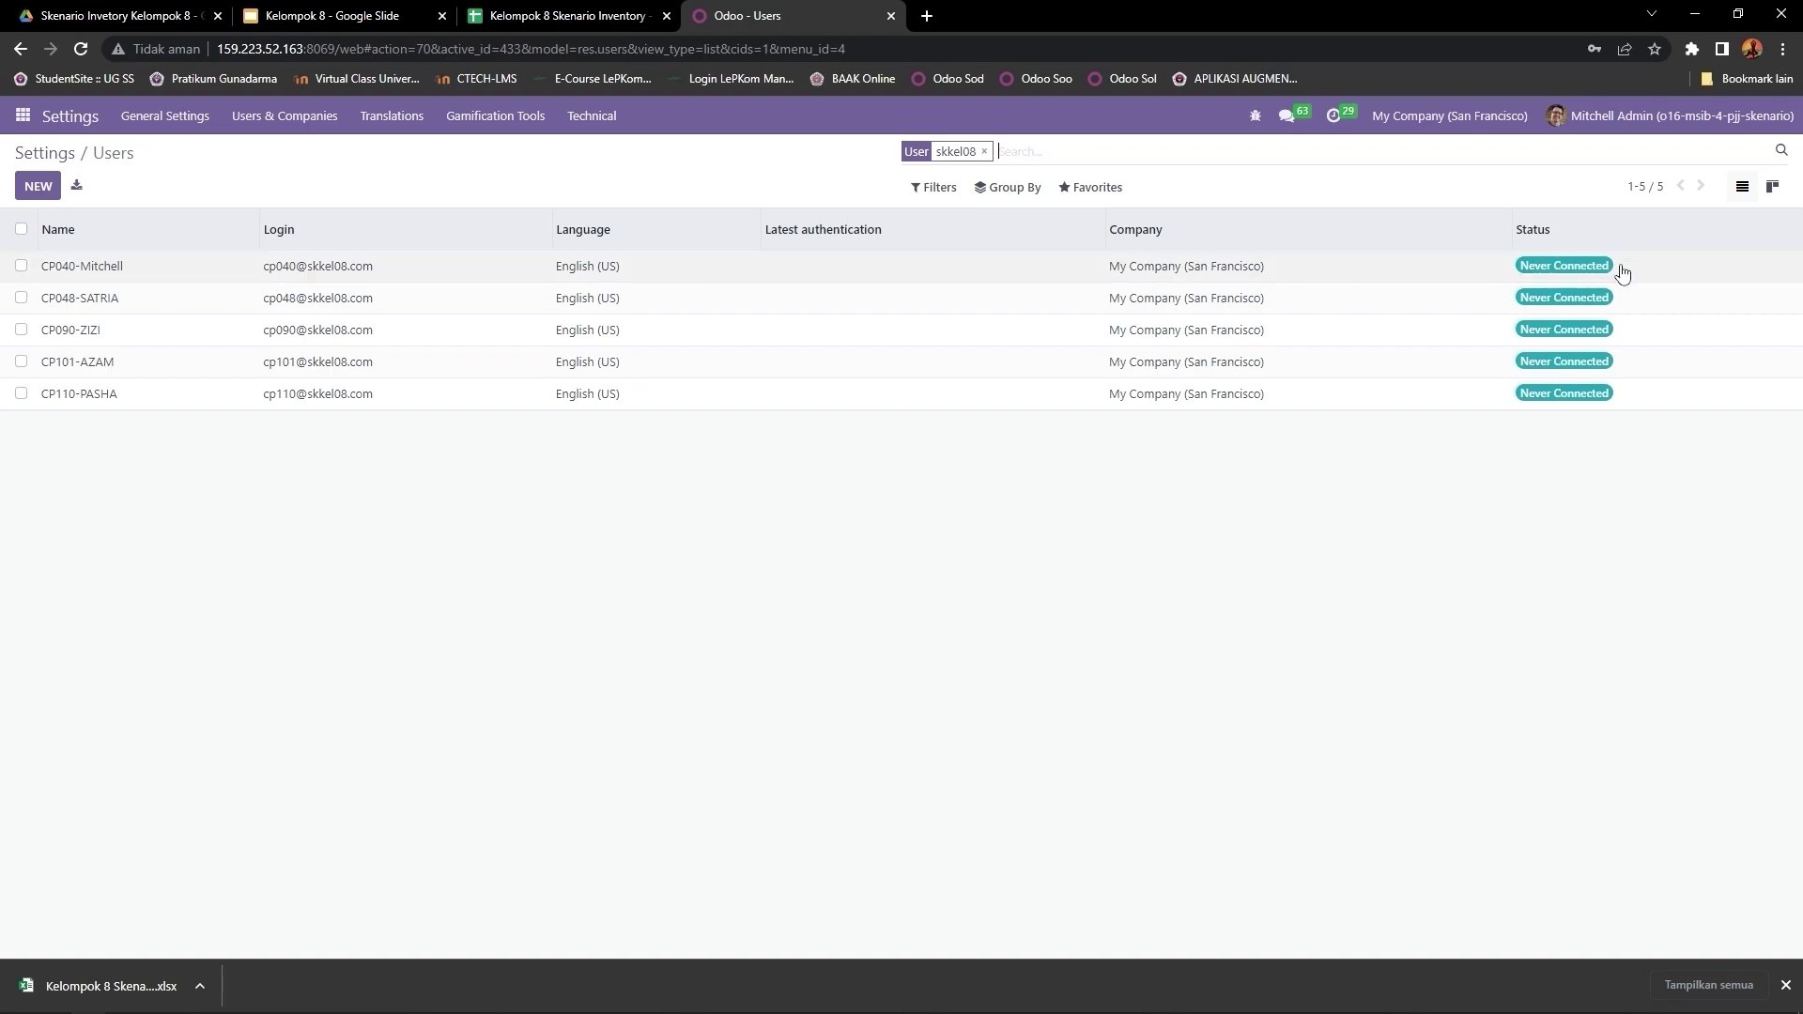
mouse_move(1532, 241)
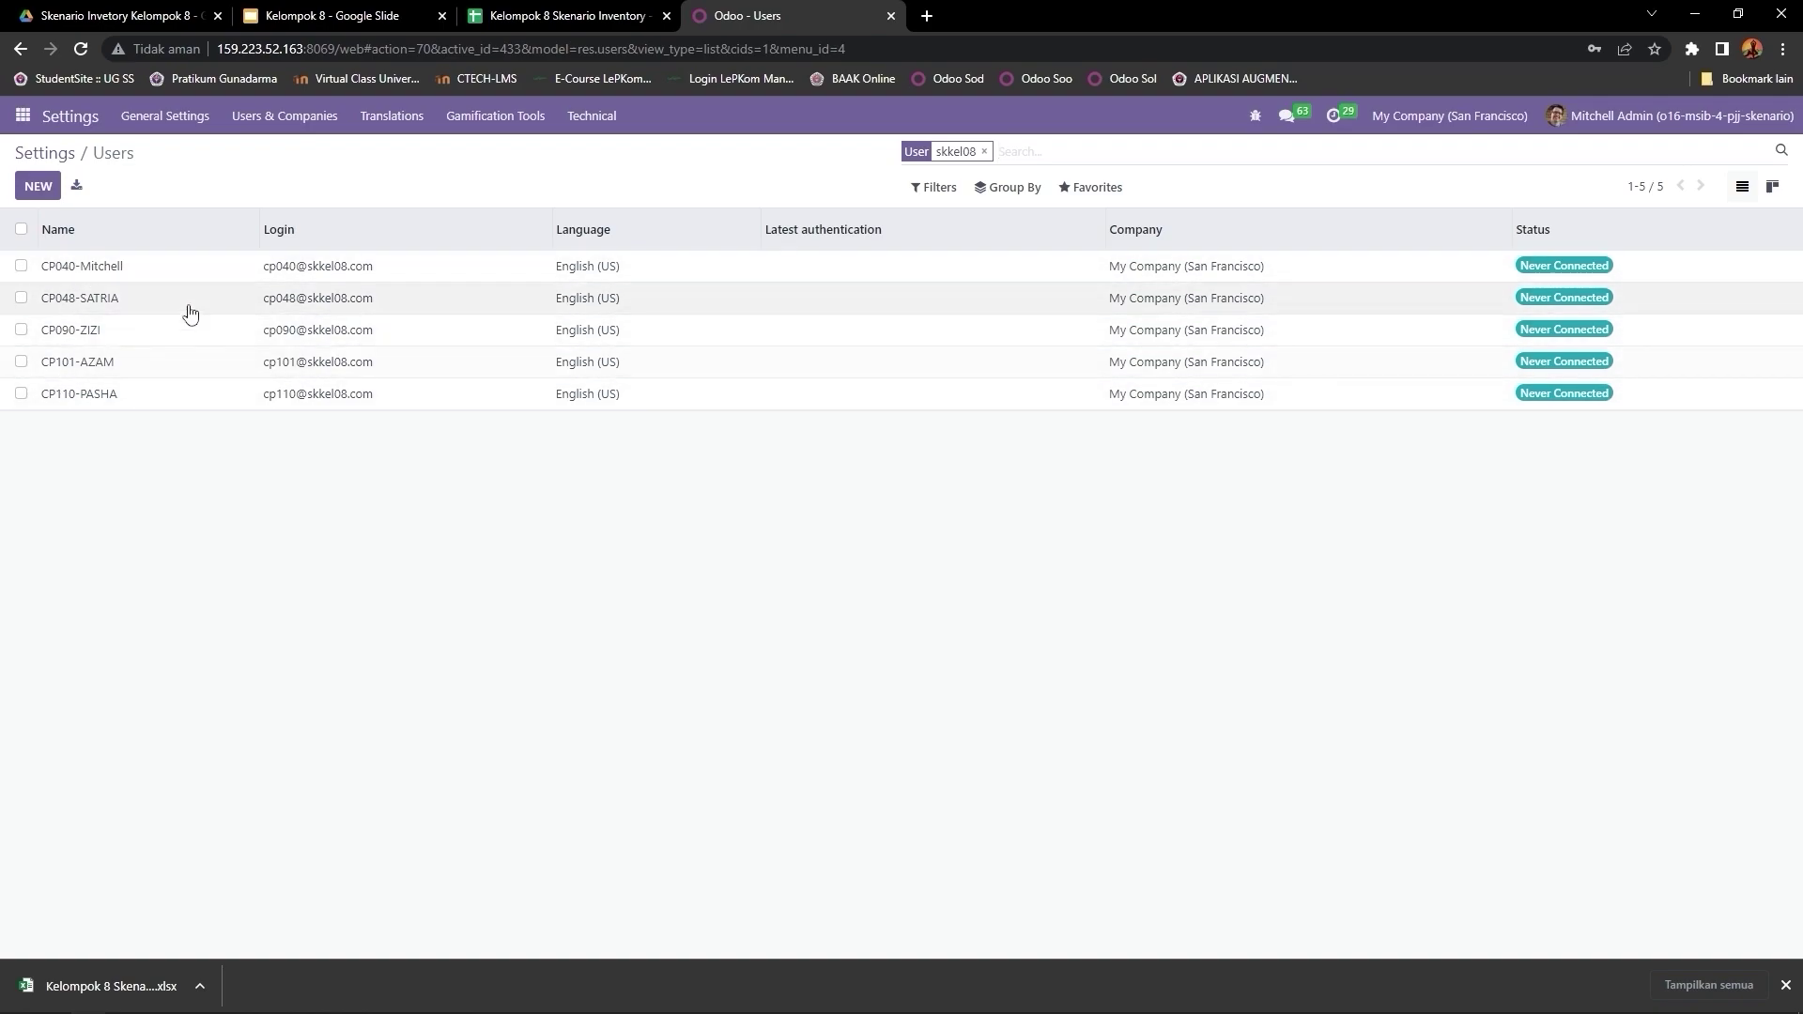
click(132, 274)
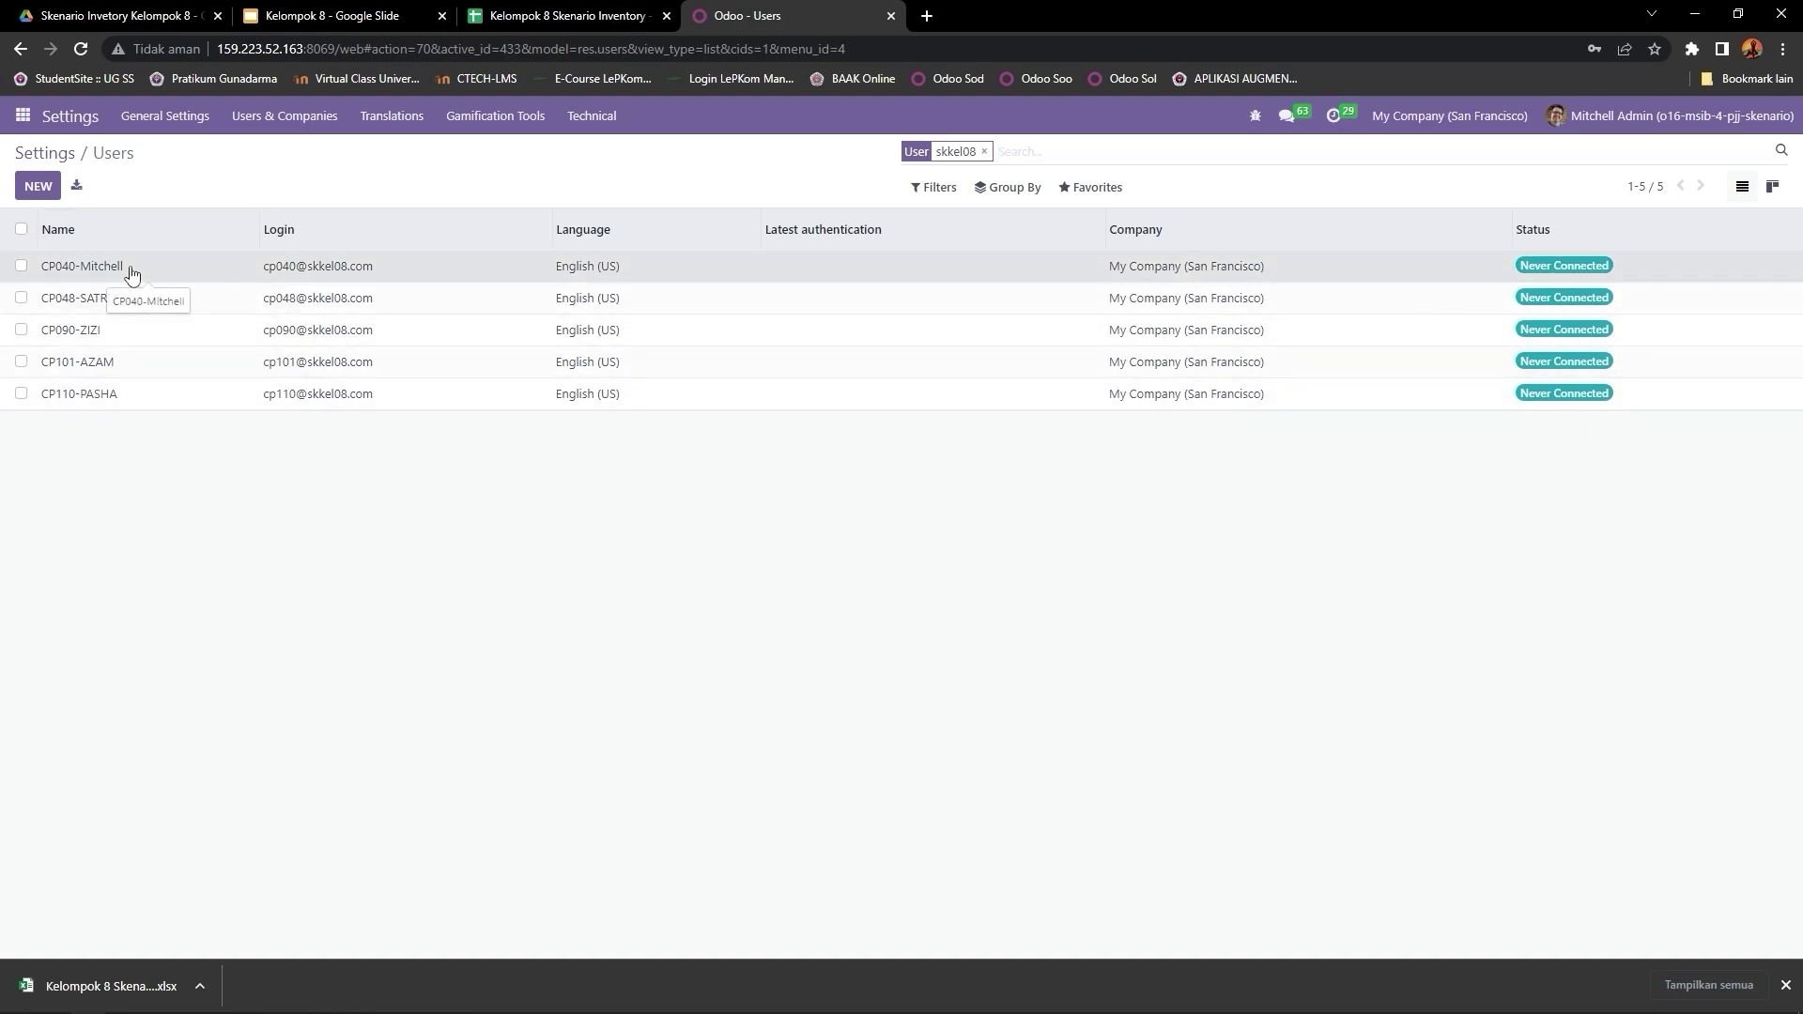
scroll(756, 454, down, 2)
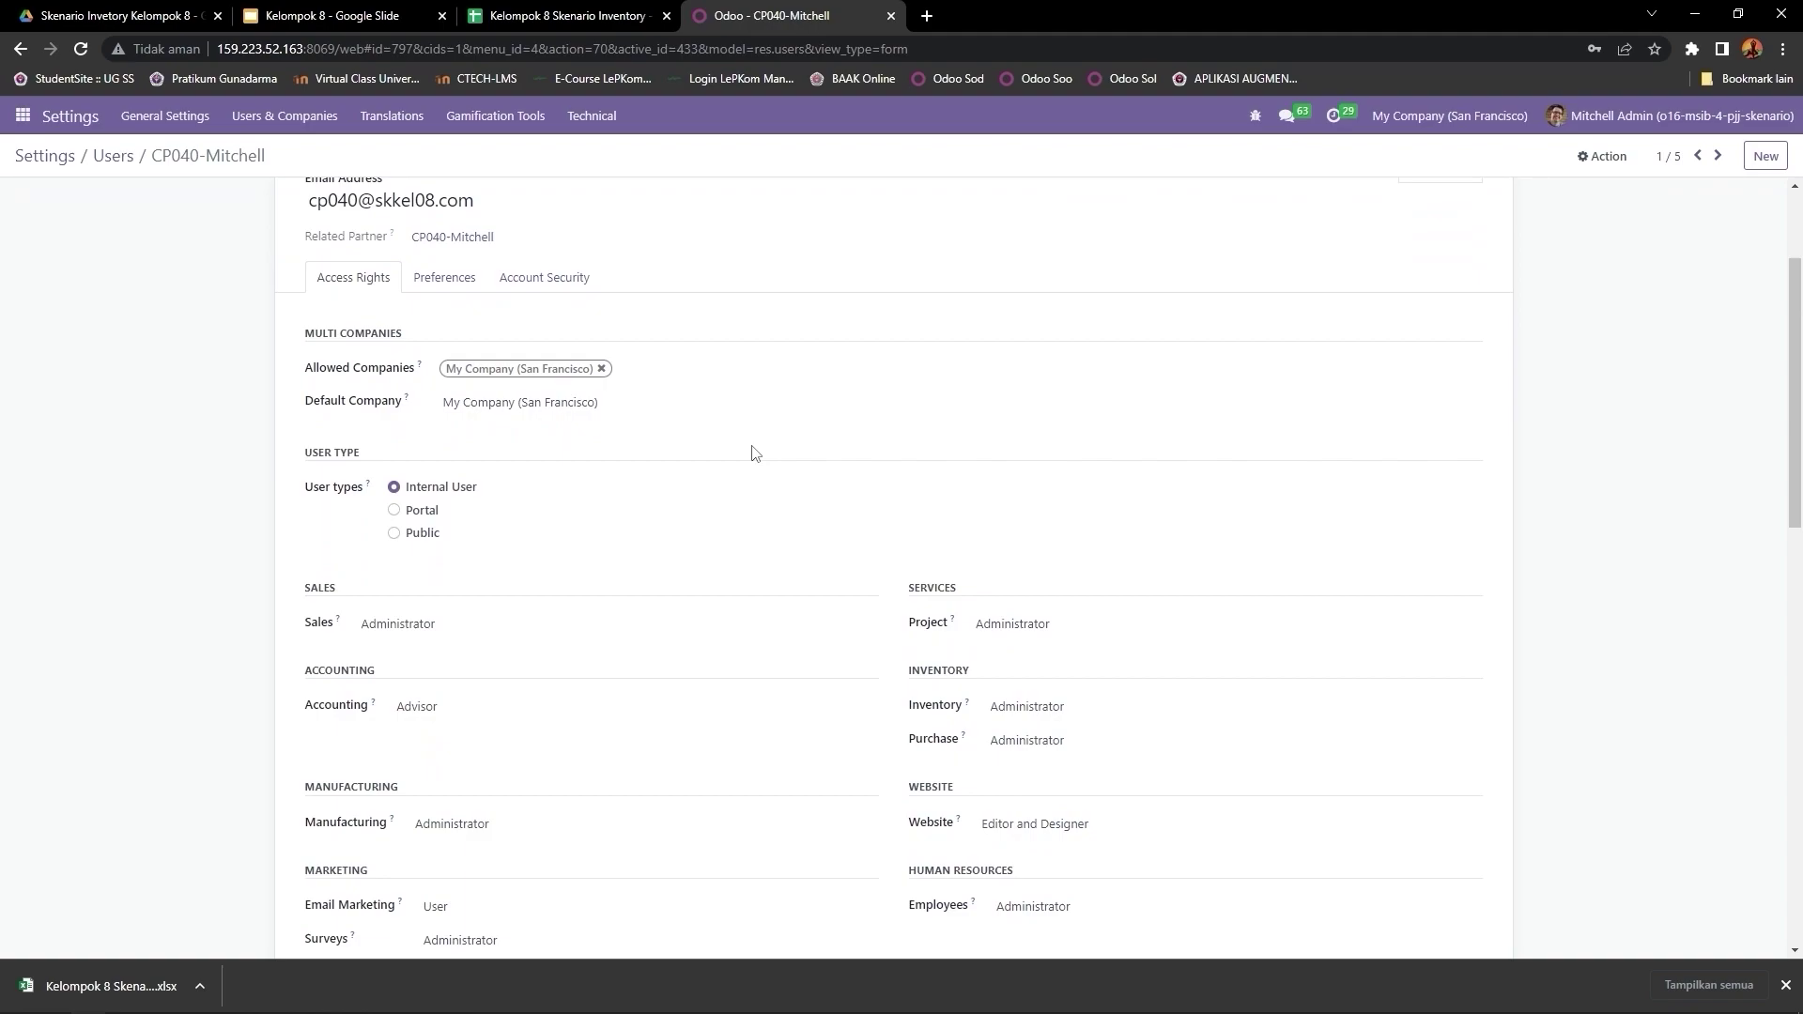
scroll(756, 453, up, 2)
scroll(756, 454, down, 2)
scroll(756, 454, down, 3)
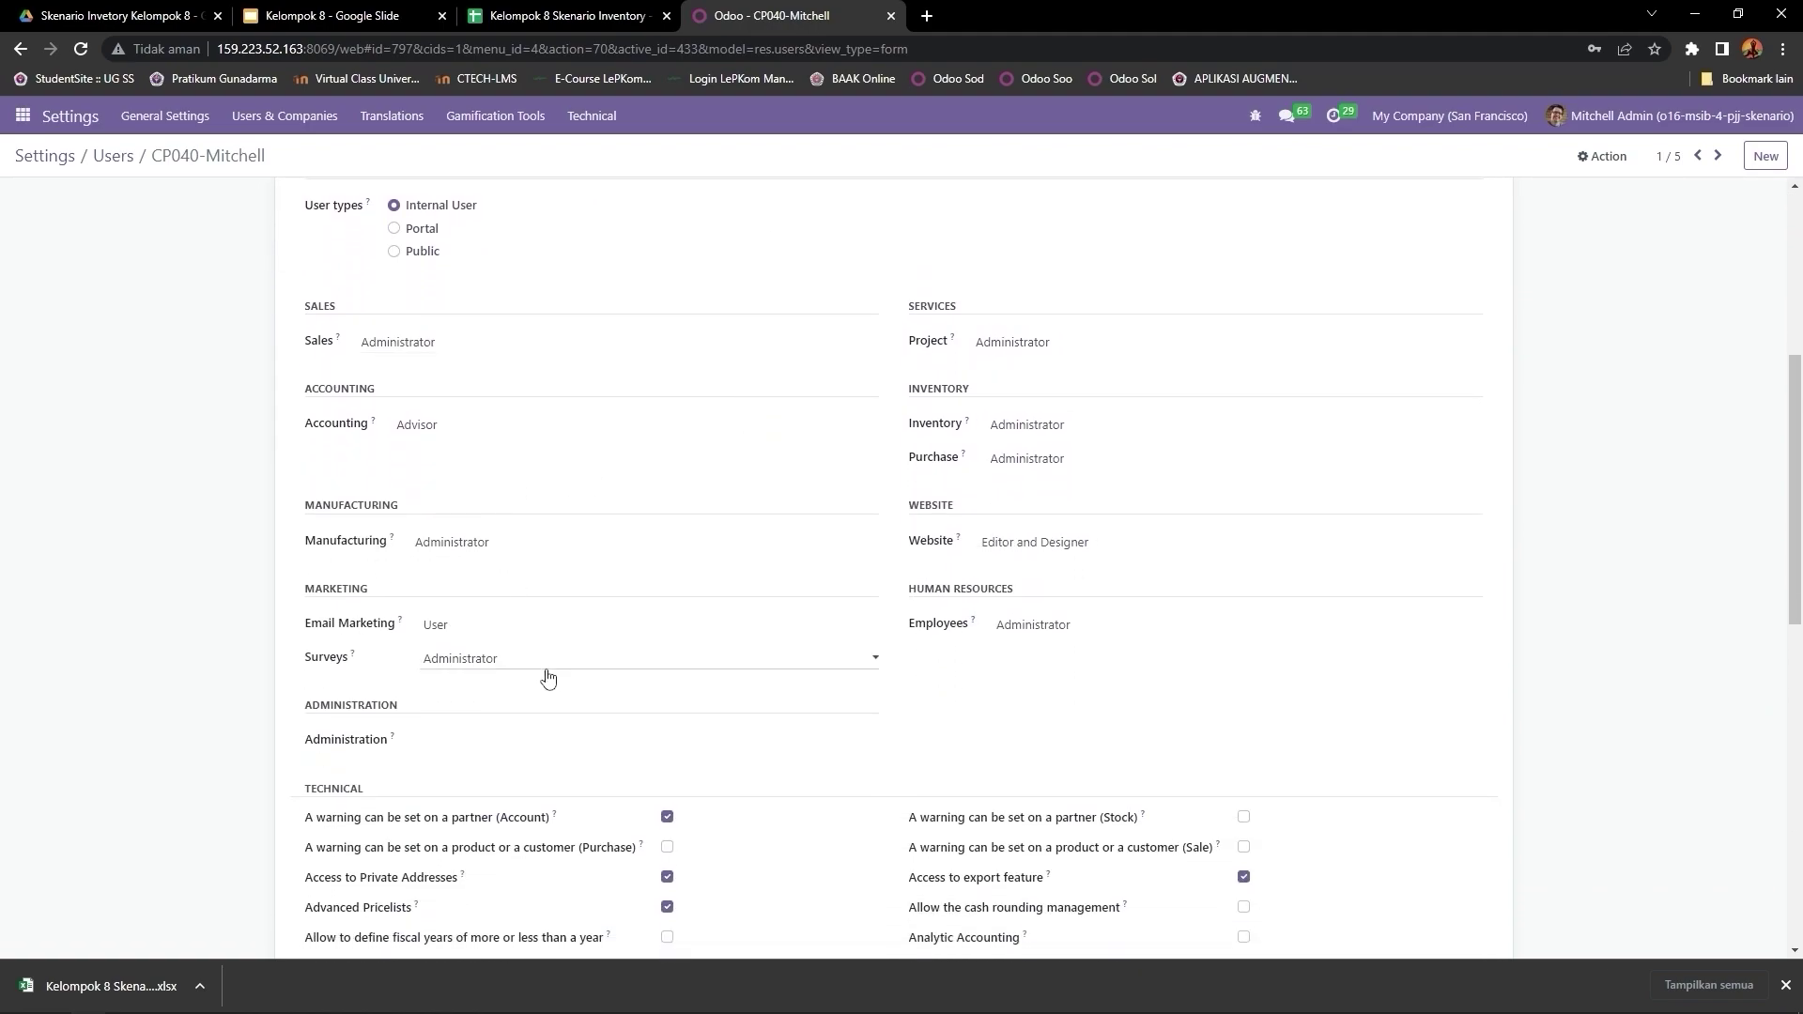
click(471, 742)
click(462, 794)
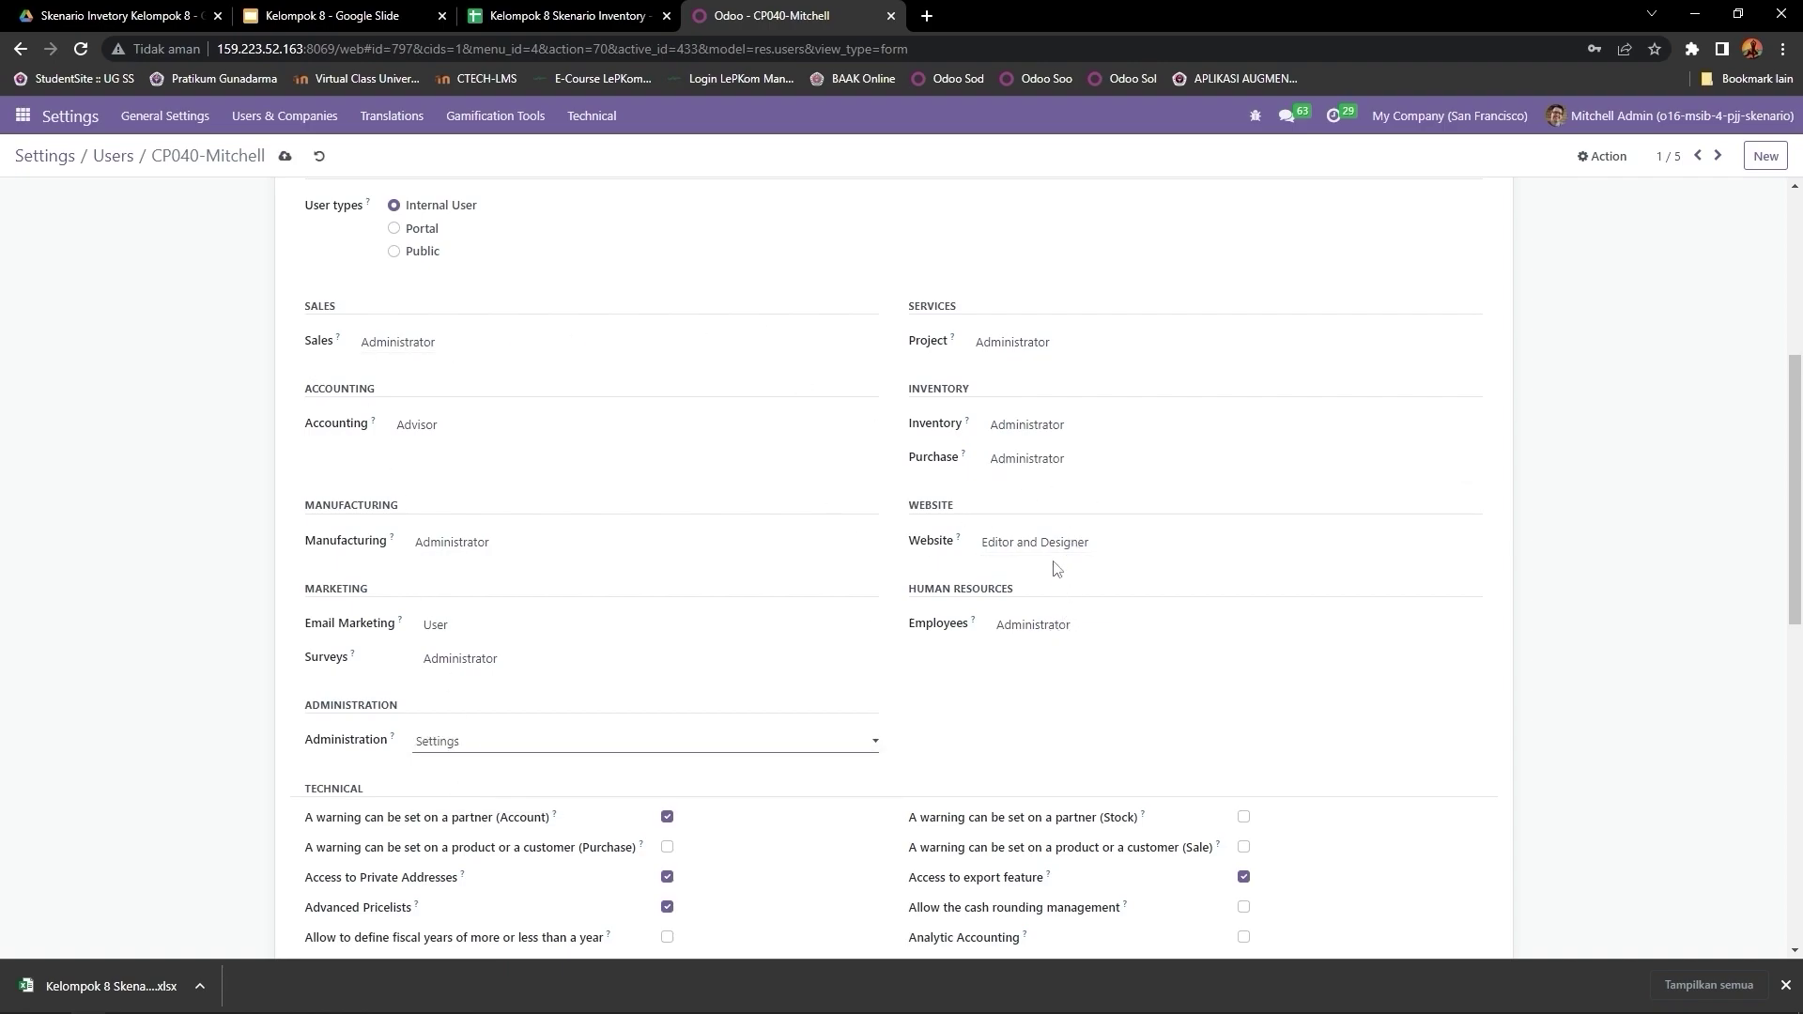
Step: Confirm Sales Administrator, Accounting Advisor, and Manufacturing and Surveys Administrator for CP040-Mitchell
click(458, 343)
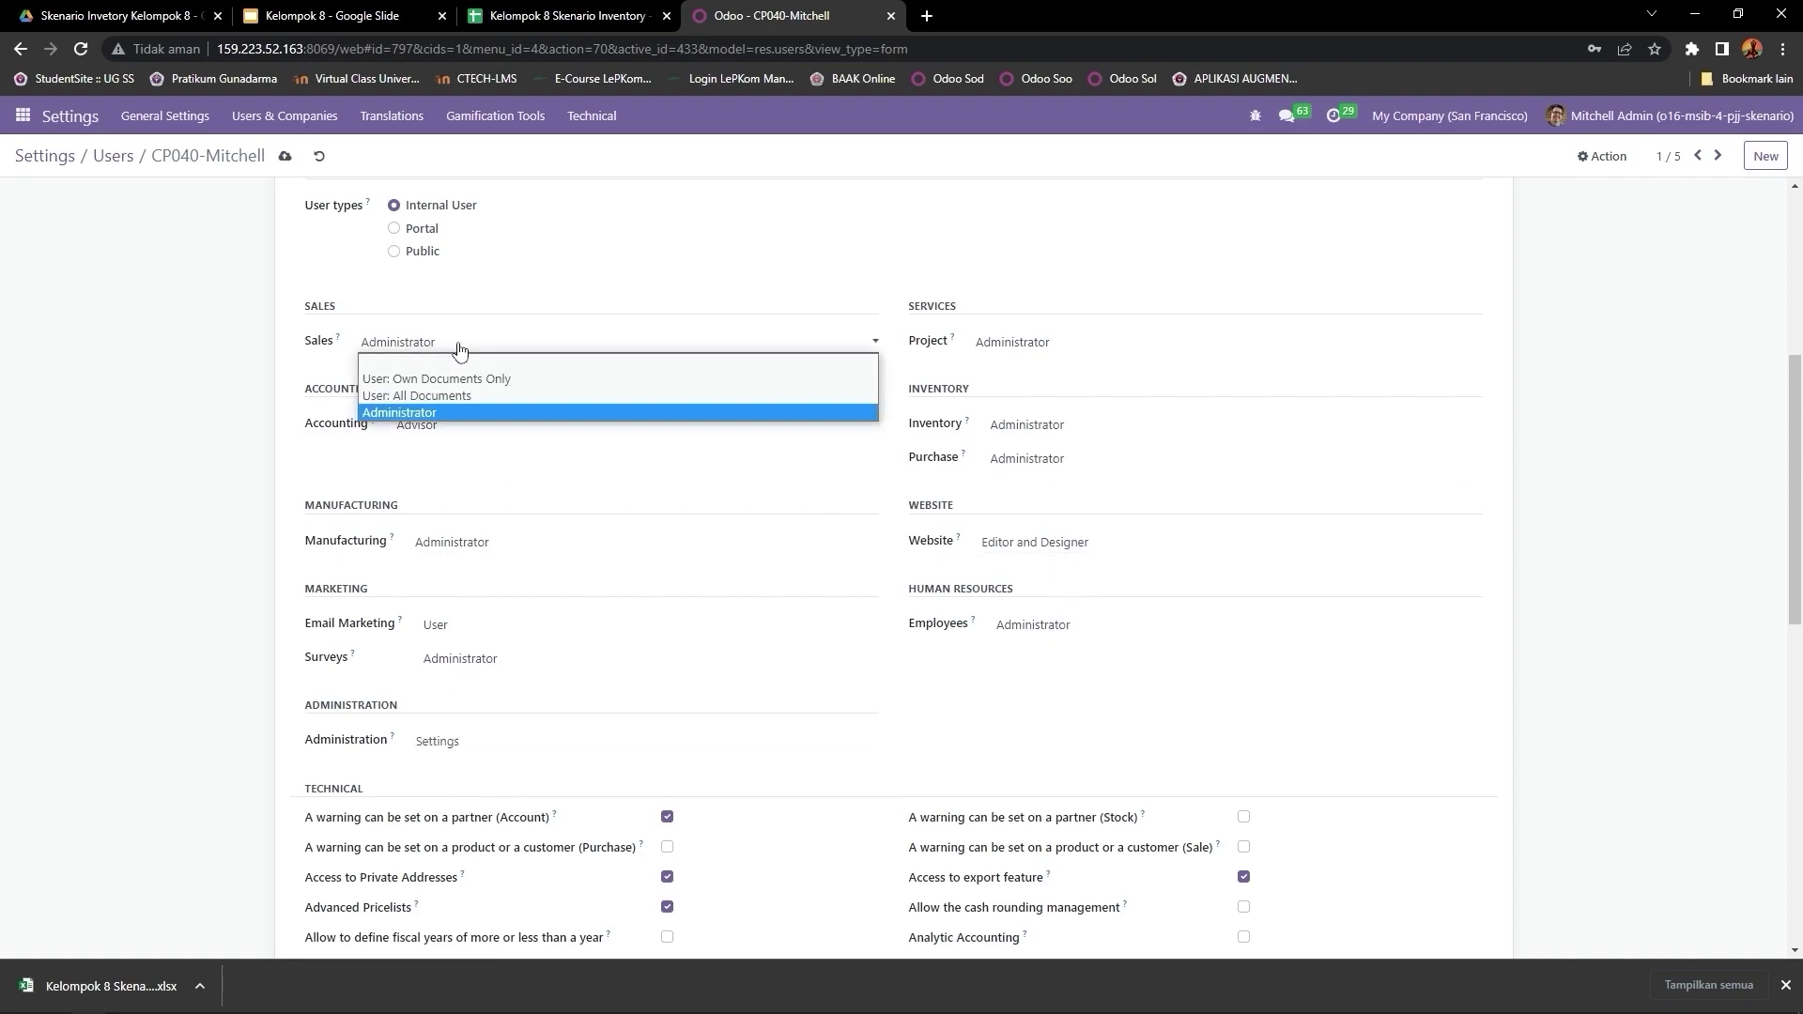
click(436, 414)
click(439, 432)
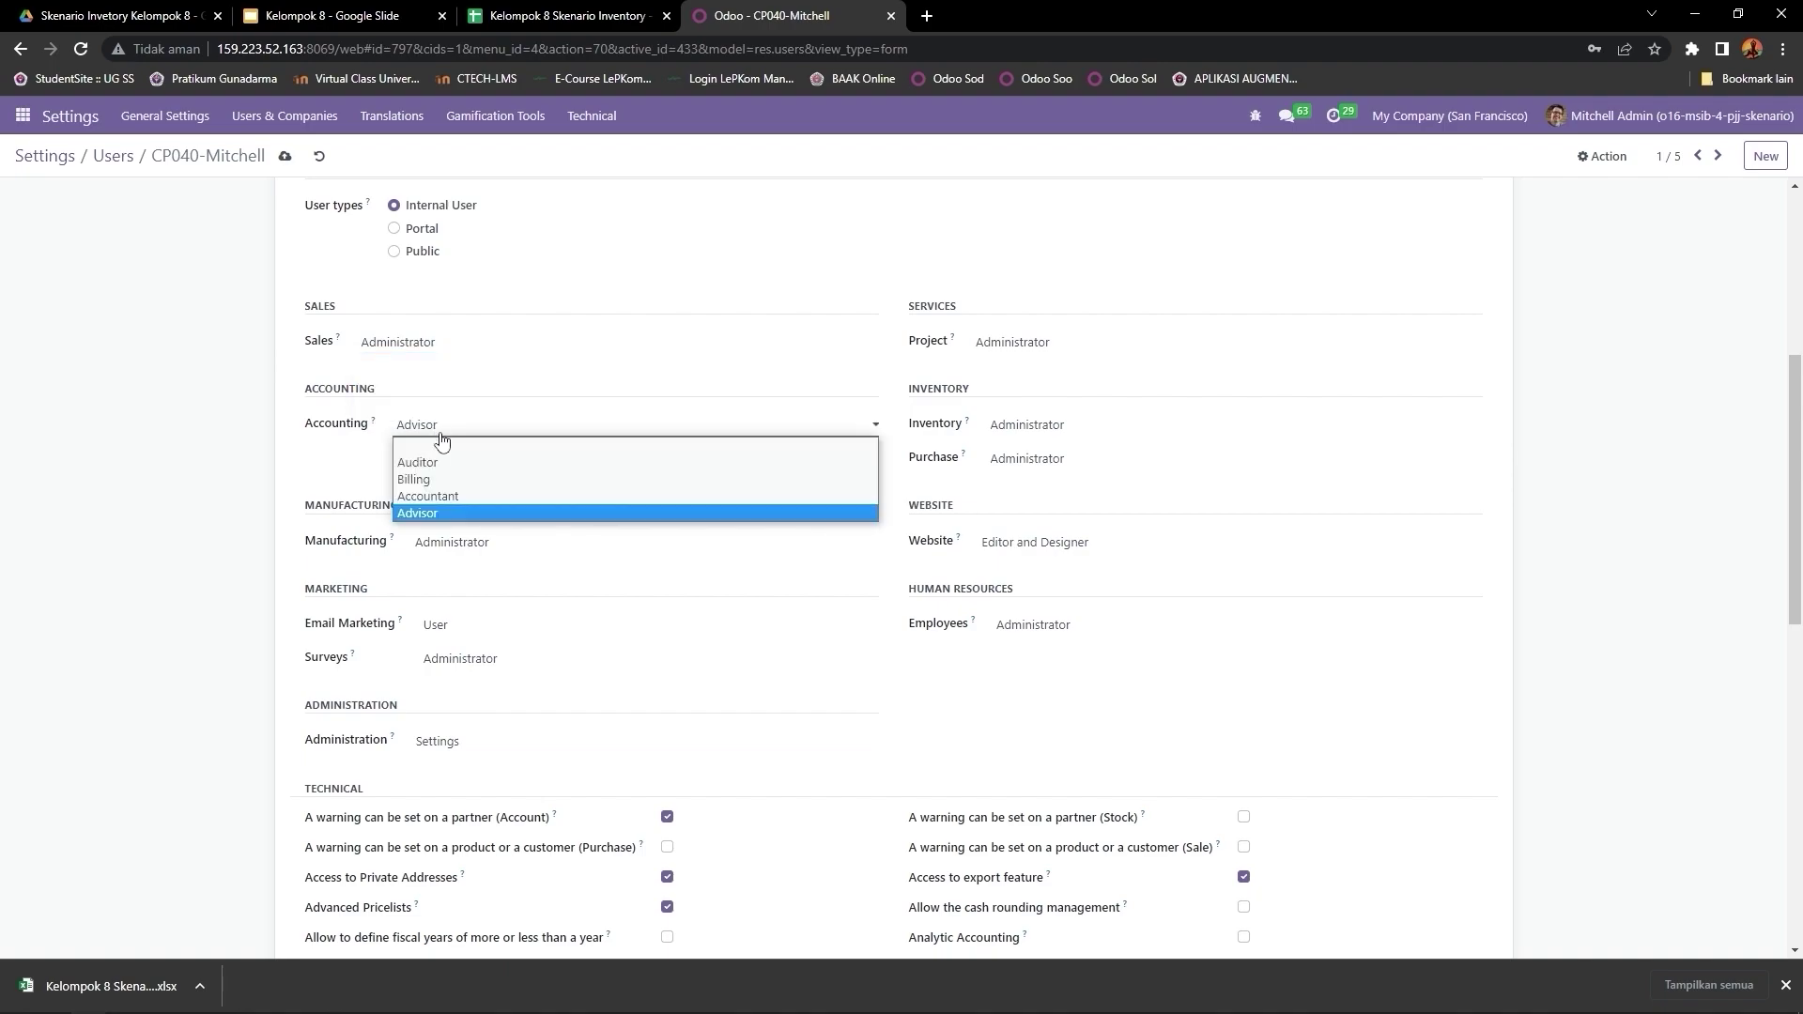
click(456, 512)
click(463, 545)
click(464, 594)
click(471, 663)
click(472, 711)
Step: Confirm Project, Inventory, Purchase and Employees as Administrator and Website as Editor and Designer, then go to CP048-SATRIA
click(1059, 344)
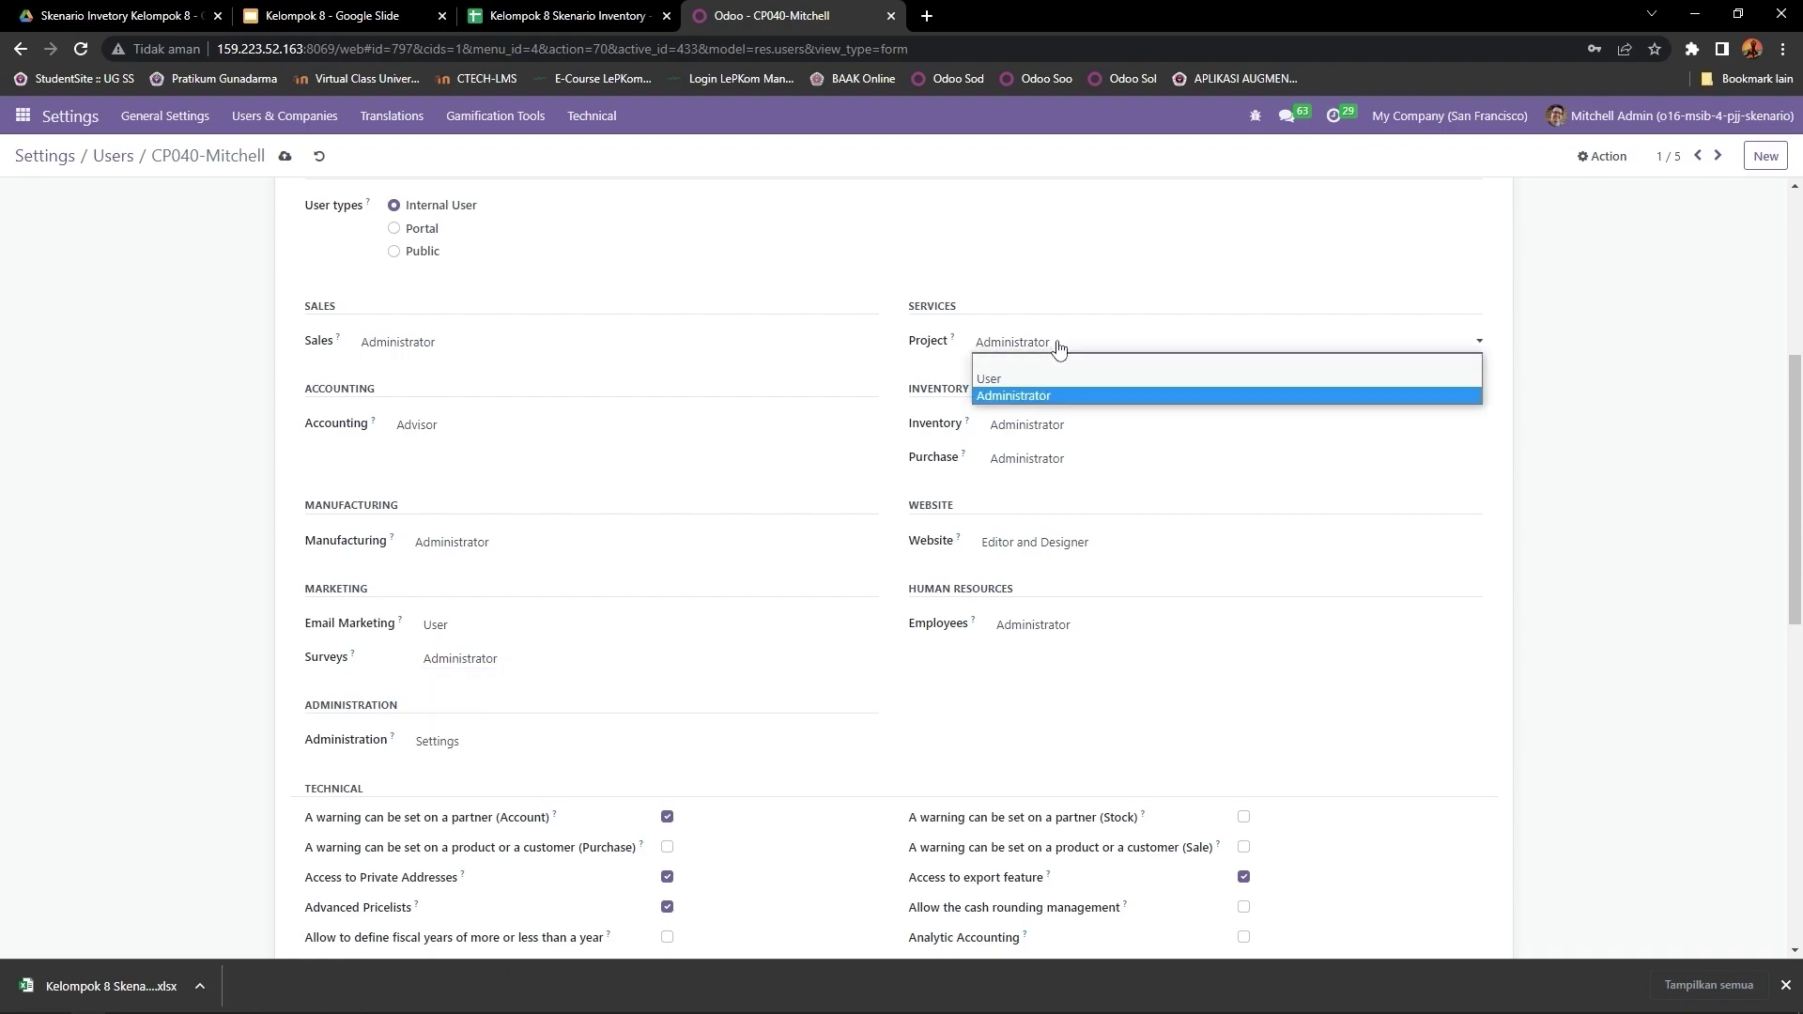
click(1059, 399)
click(1056, 427)
click(1056, 475)
click(1055, 460)
click(1058, 515)
click(1037, 542)
click(1024, 592)
click(1033, 624)
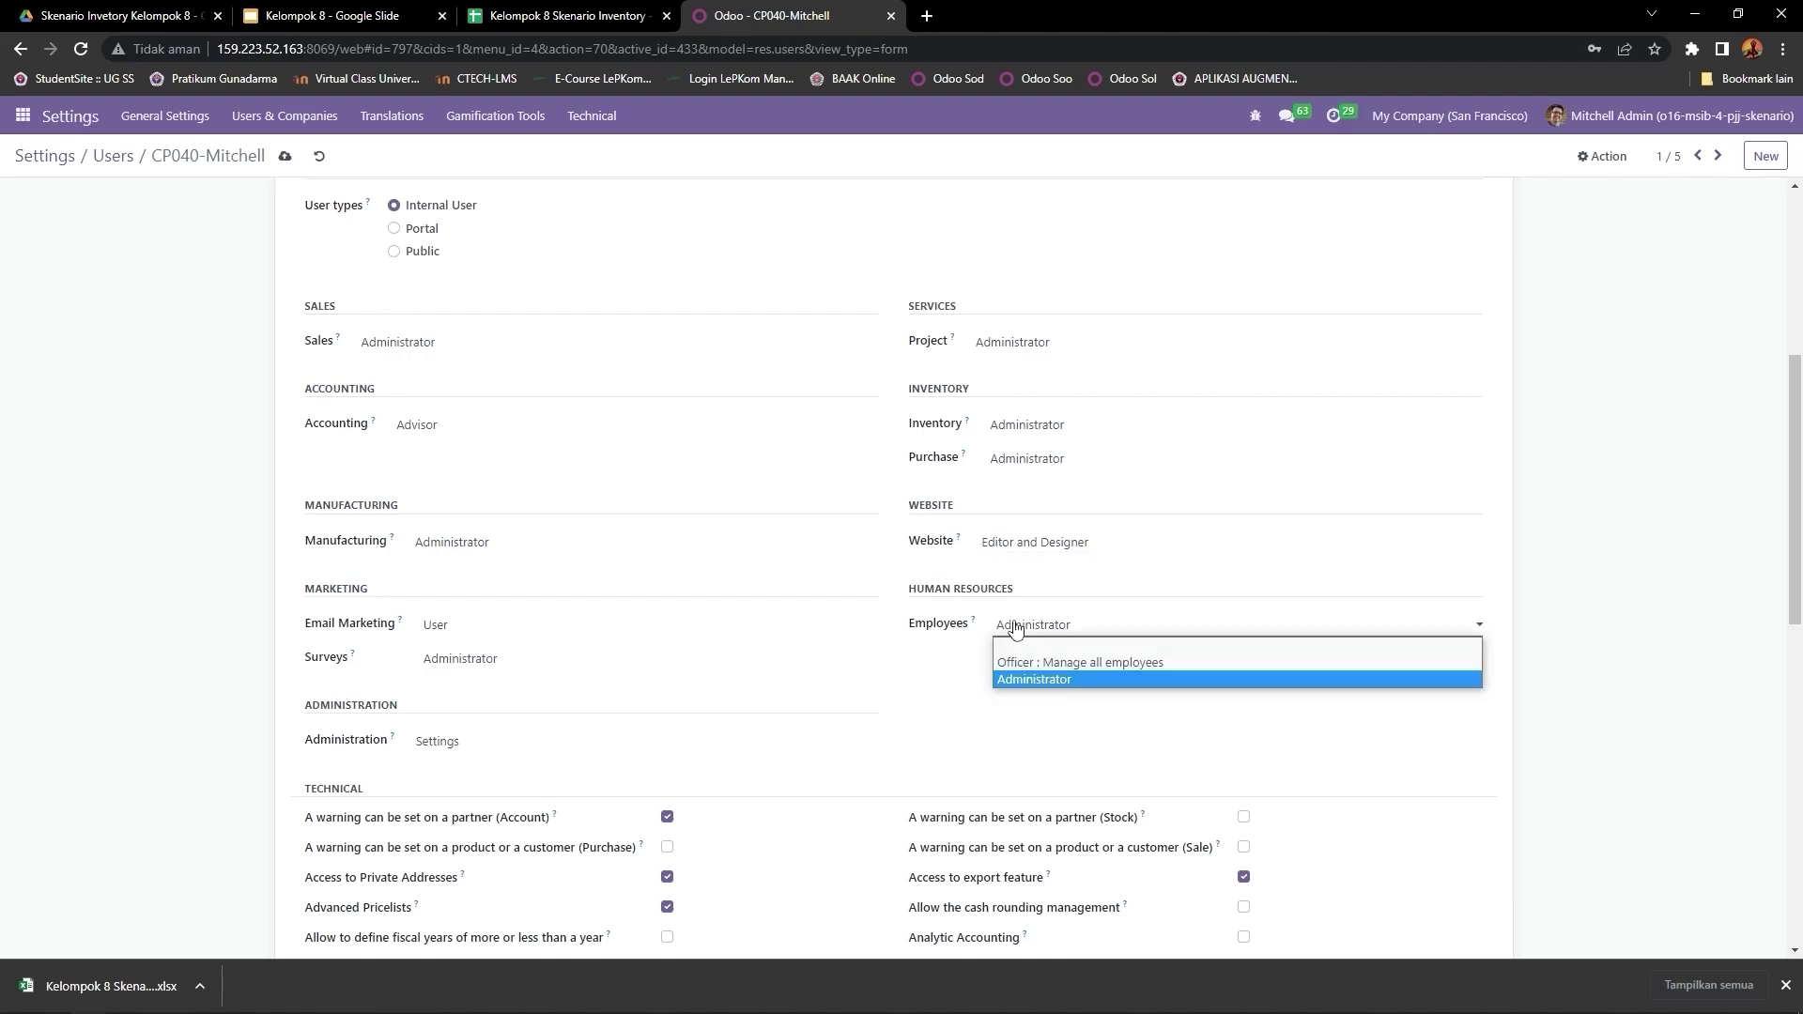
click(1025, 680)
scroll(846, 632, down, 10)
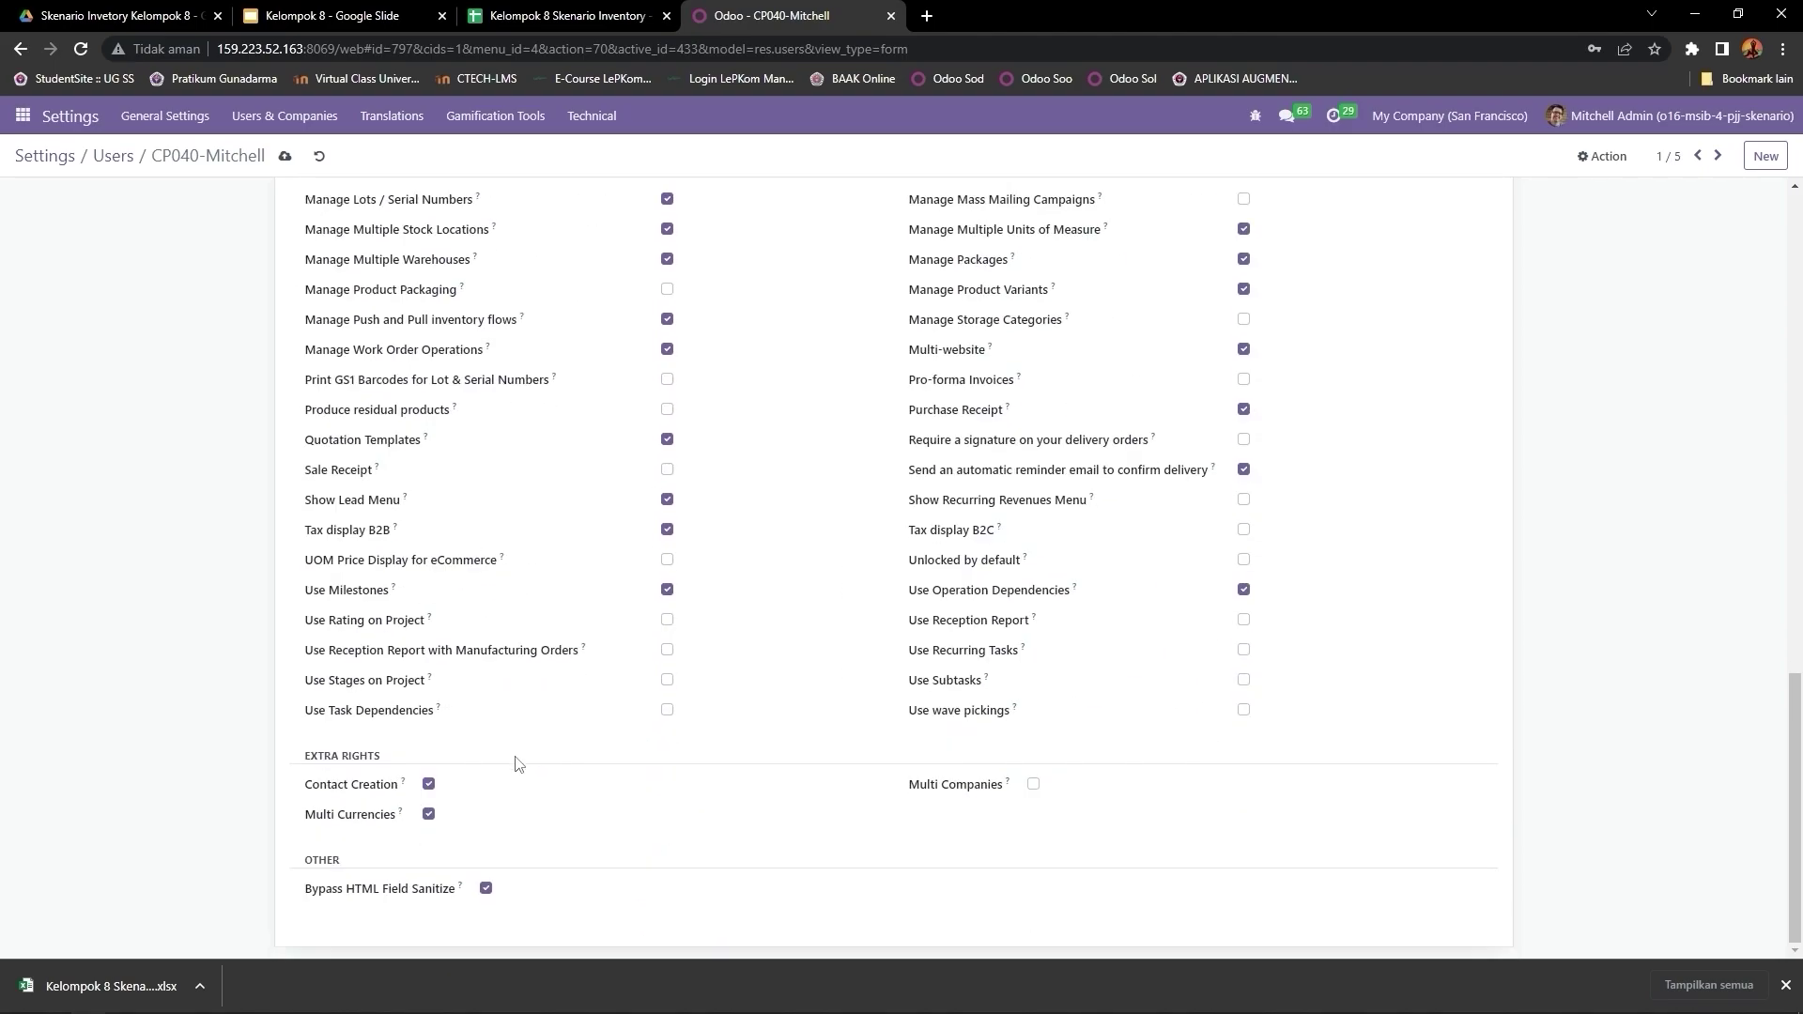
scroll(523, 750, up, 1)
scroll(523, 750, down, 1)
scroll(311, 792, up, 15)
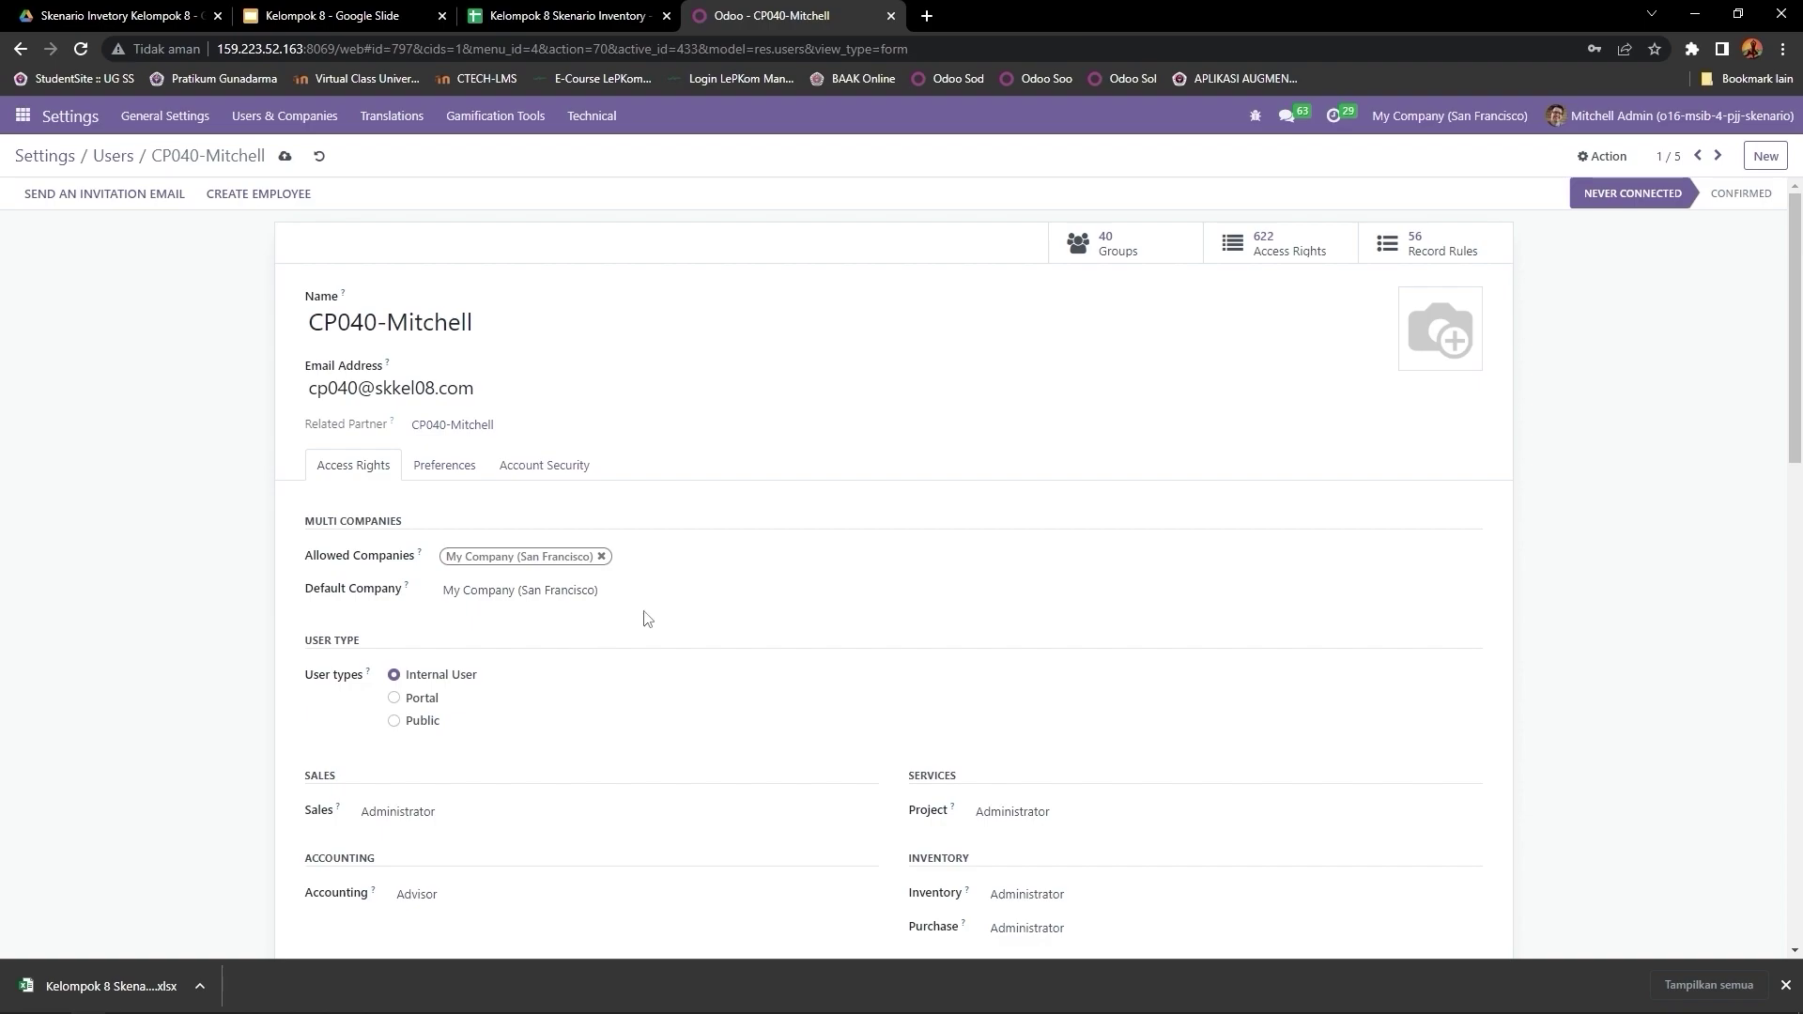
click(1719, 158)
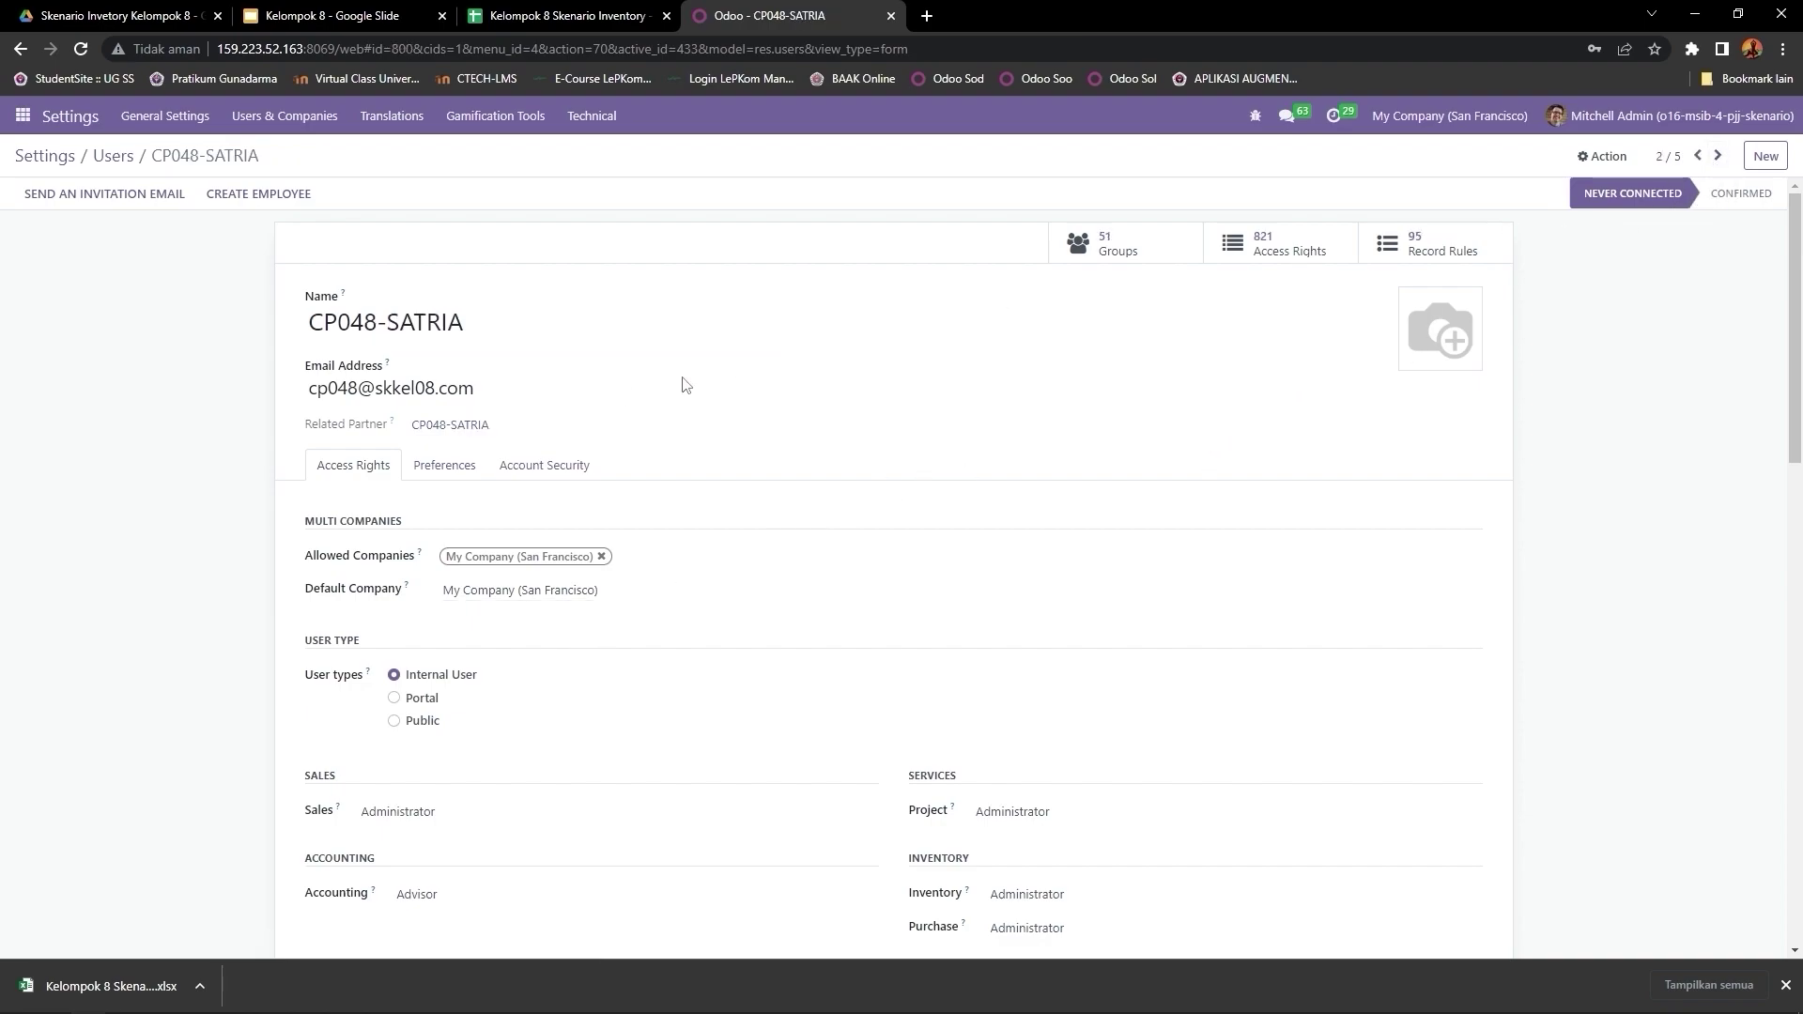
click(567, 26)
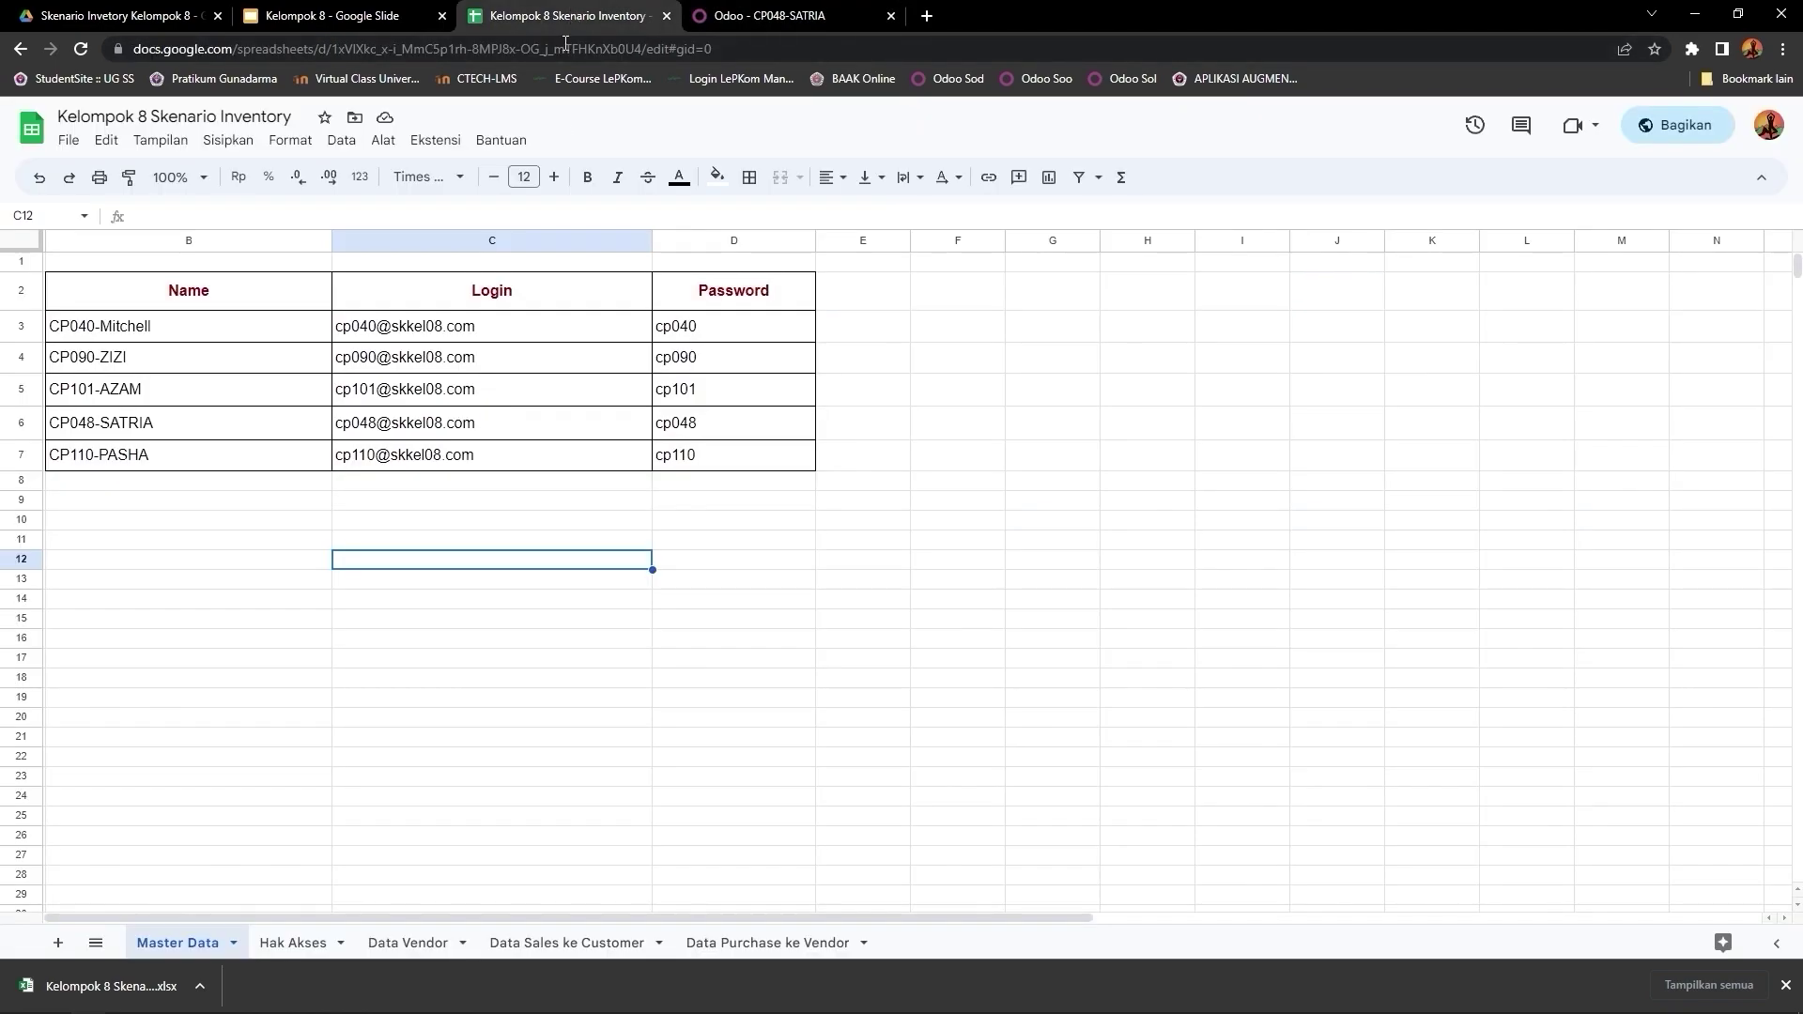
click(286, 943)
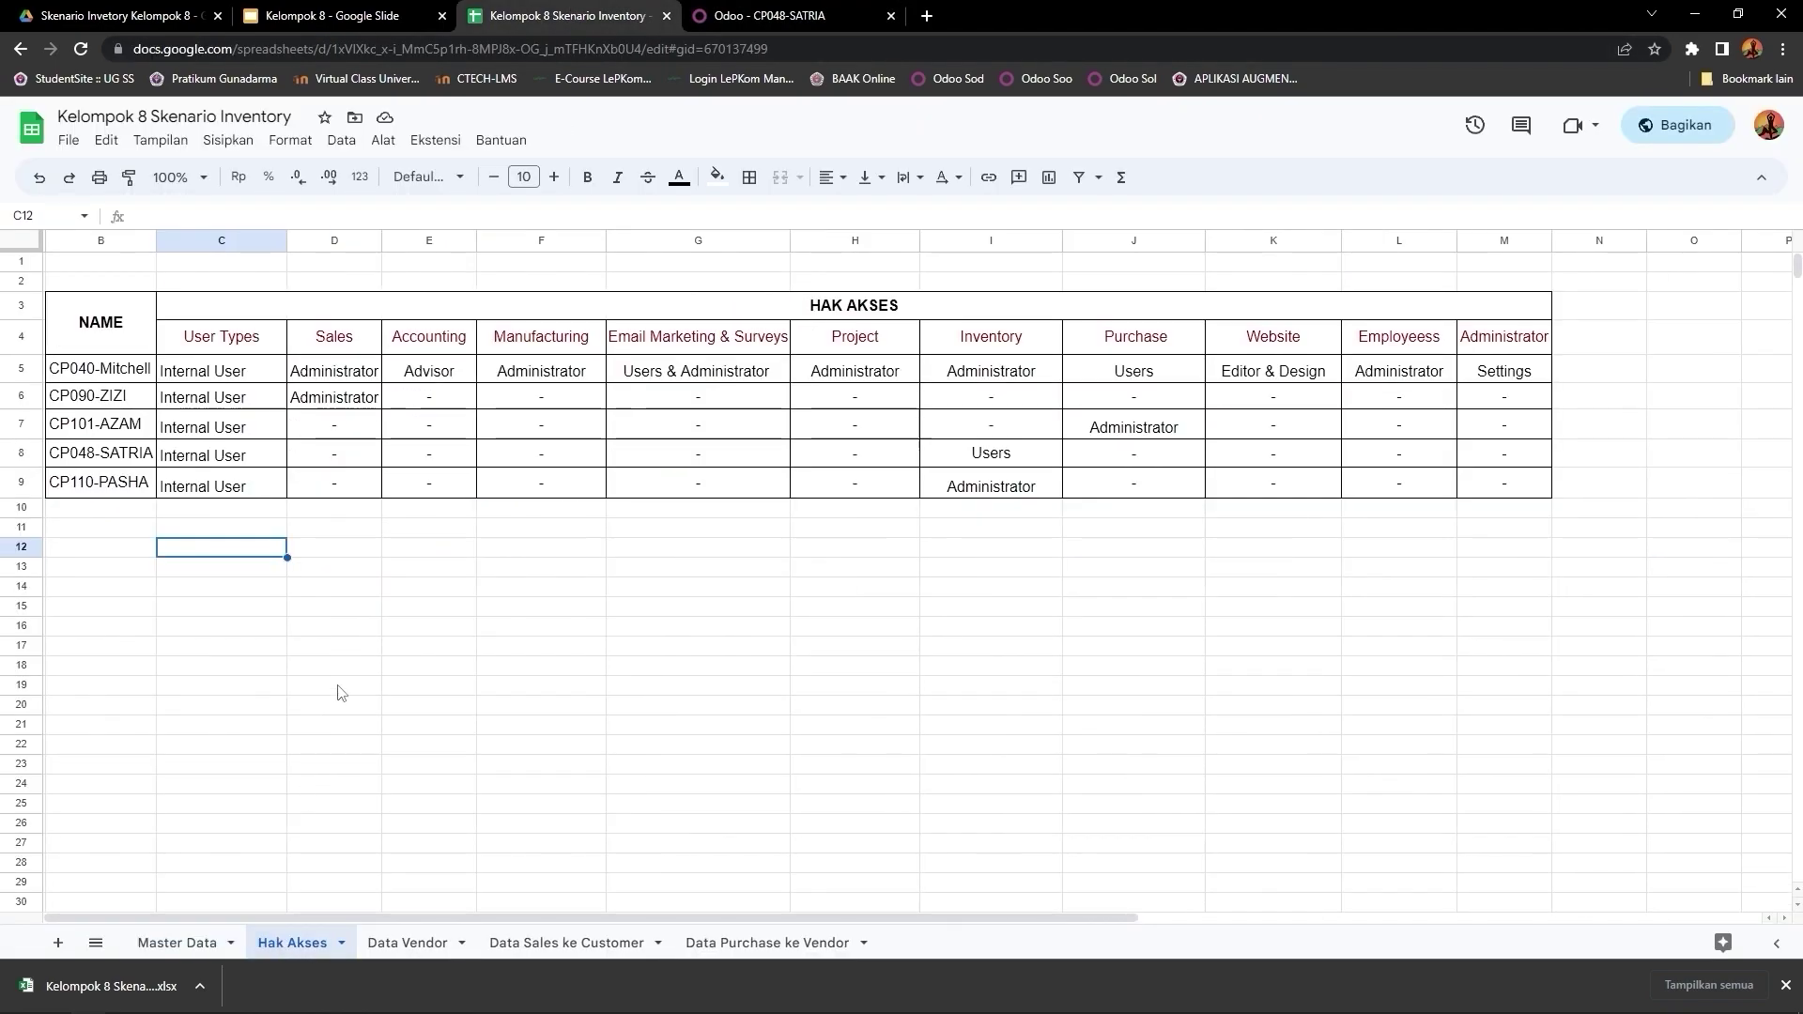
click(137, 462)
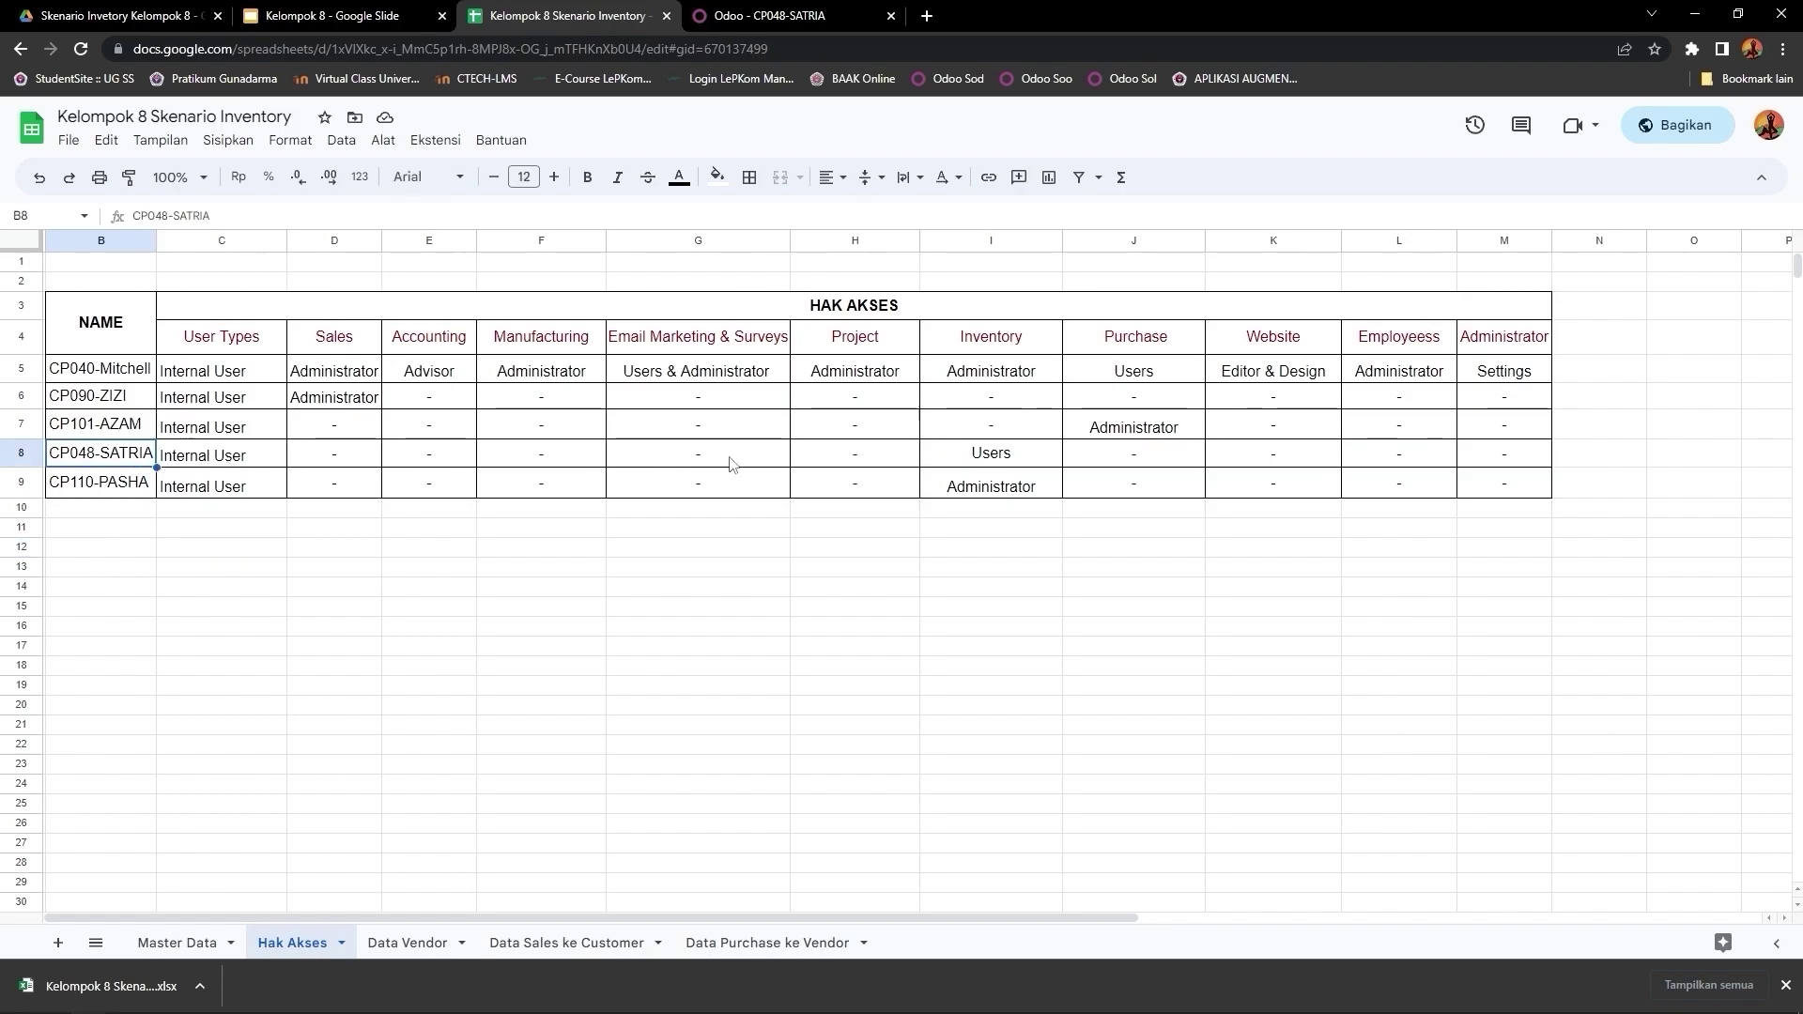
click(997, 466)
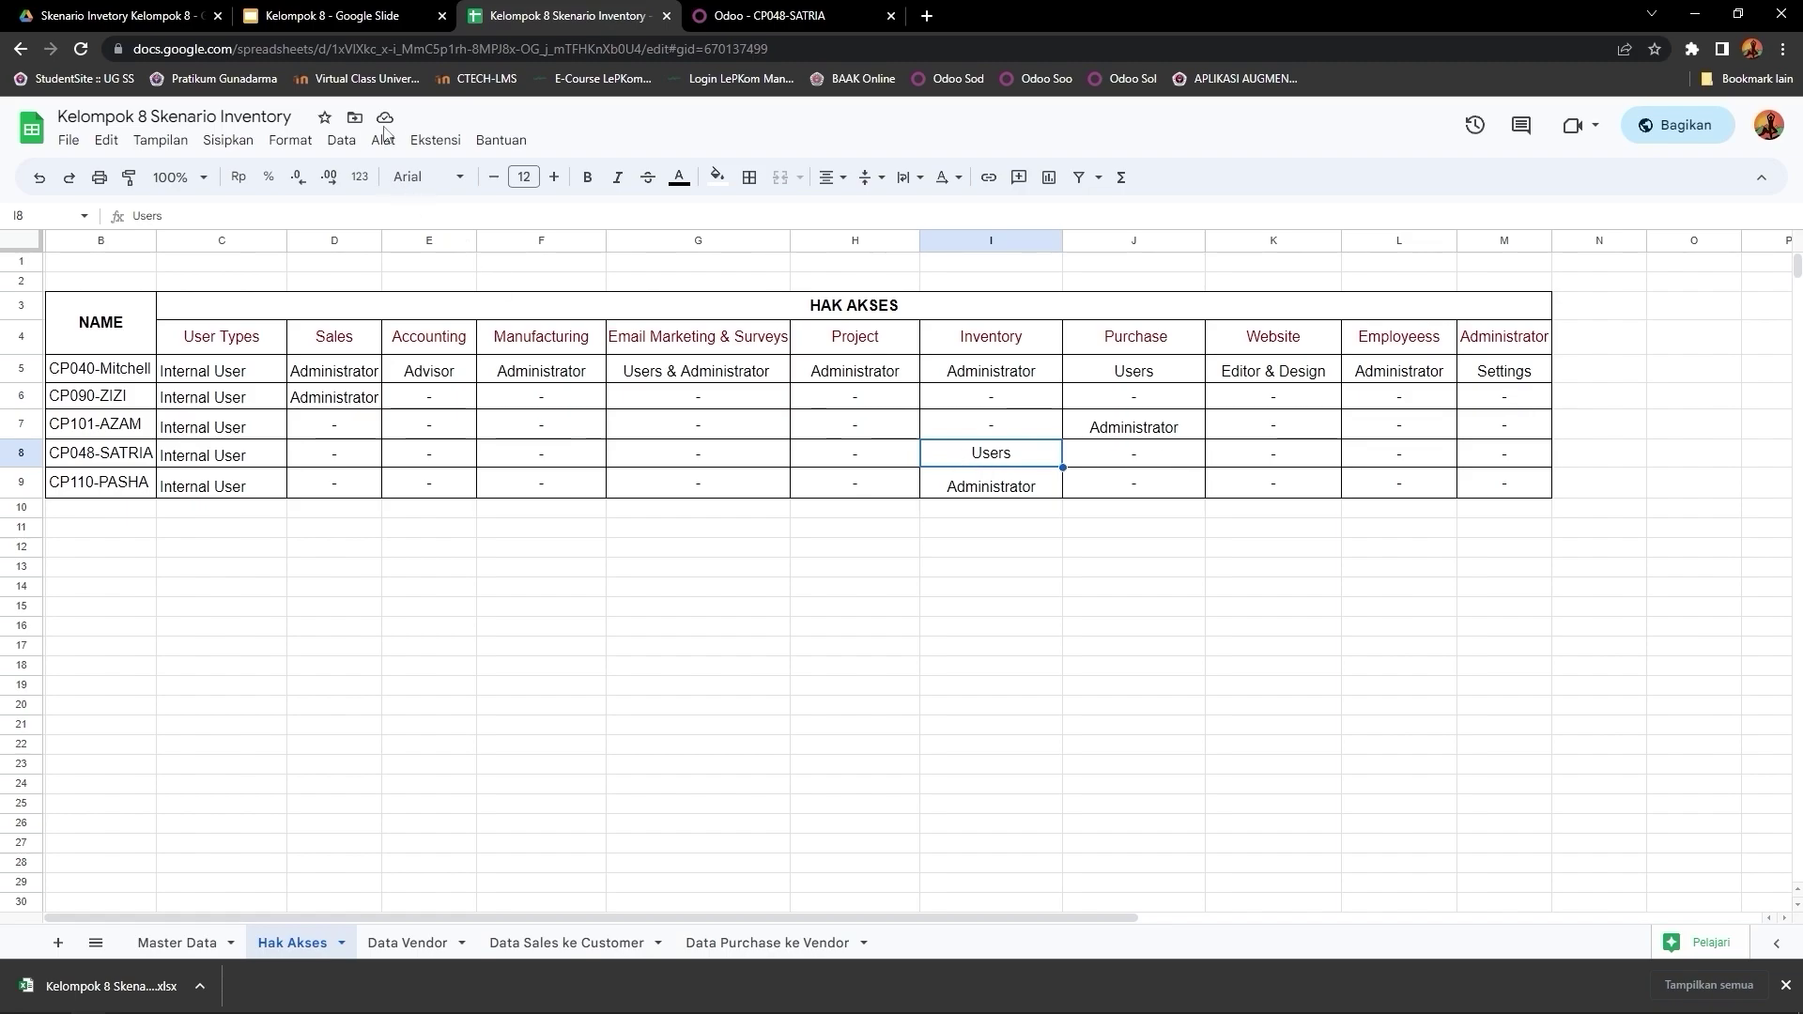
Step: Set CP048-SATRIA's Inventory role to User and clear Project, Purchase and Employees, leaving Website unchanged
click(814, 13)
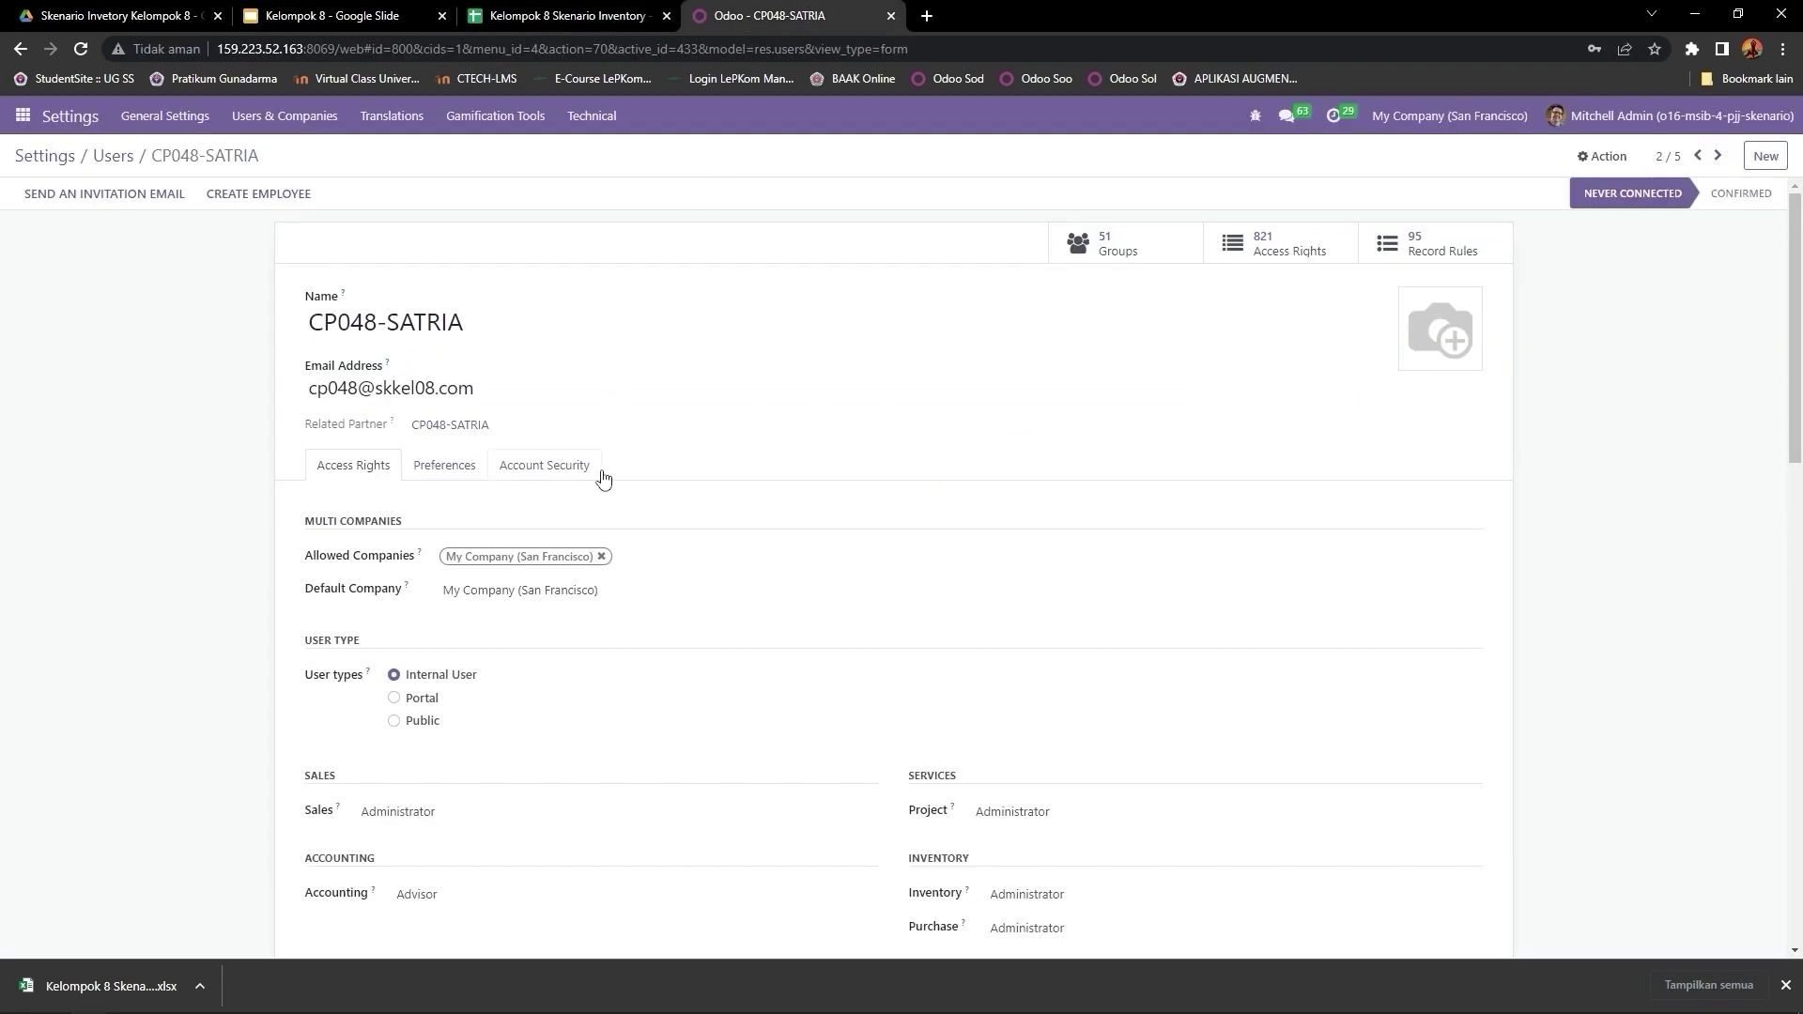
scroll(604, 479, down, 5)
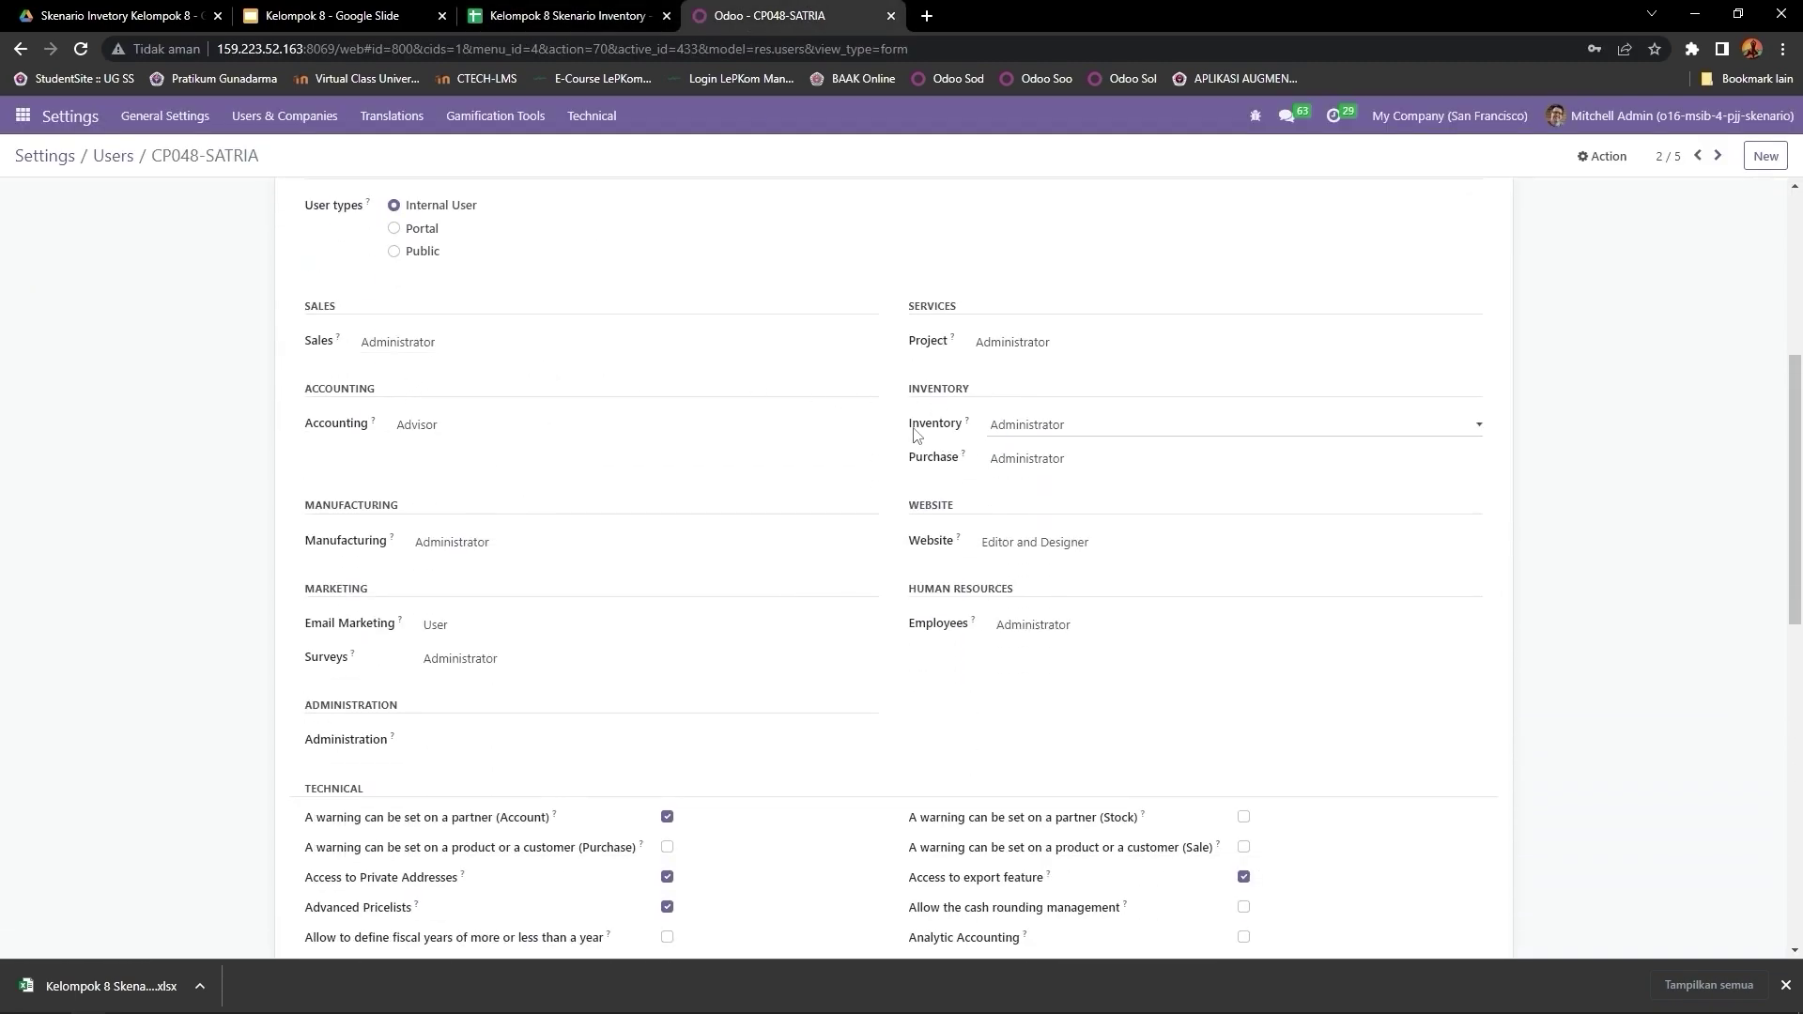
click(980, 431)
click(1038, 470)
click(1014, 342)
click(1015, 363)
click(1027, 424)
click(1023, 461)
click(1024, 460)
click(1024, 479)
click(1023, 542)
click(1027, 564)
click(1026, 624)
click(1026, 646)
Step: Clear the Surveys, Email Marketing, Manufacturing, Accounting and Sales roles, then save the user
click(469, 660)
click(470, 678)
click(470, 624)
click(469, 644)
click(460, 561)
click(451, 424)
click(451, 445)
click(470, 342)
click(470, 362)
scroll(564, 469, down, 10)
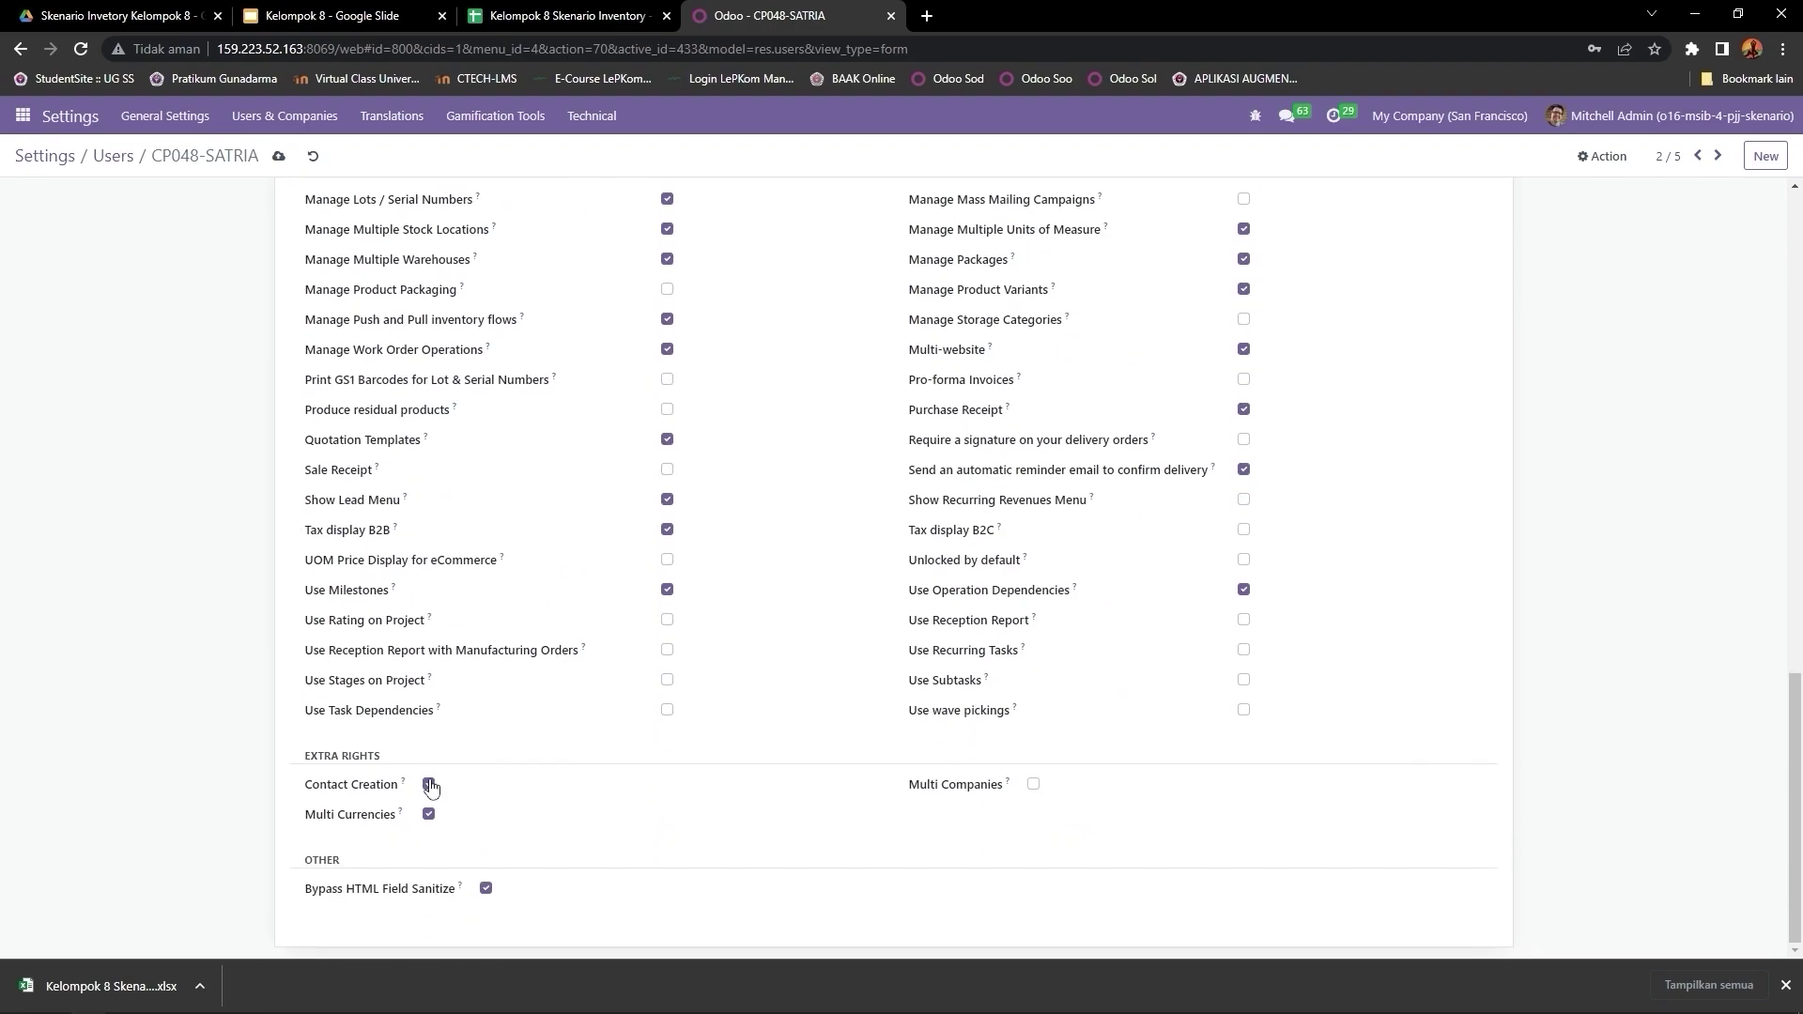
scroll(488, 742, up, 15)
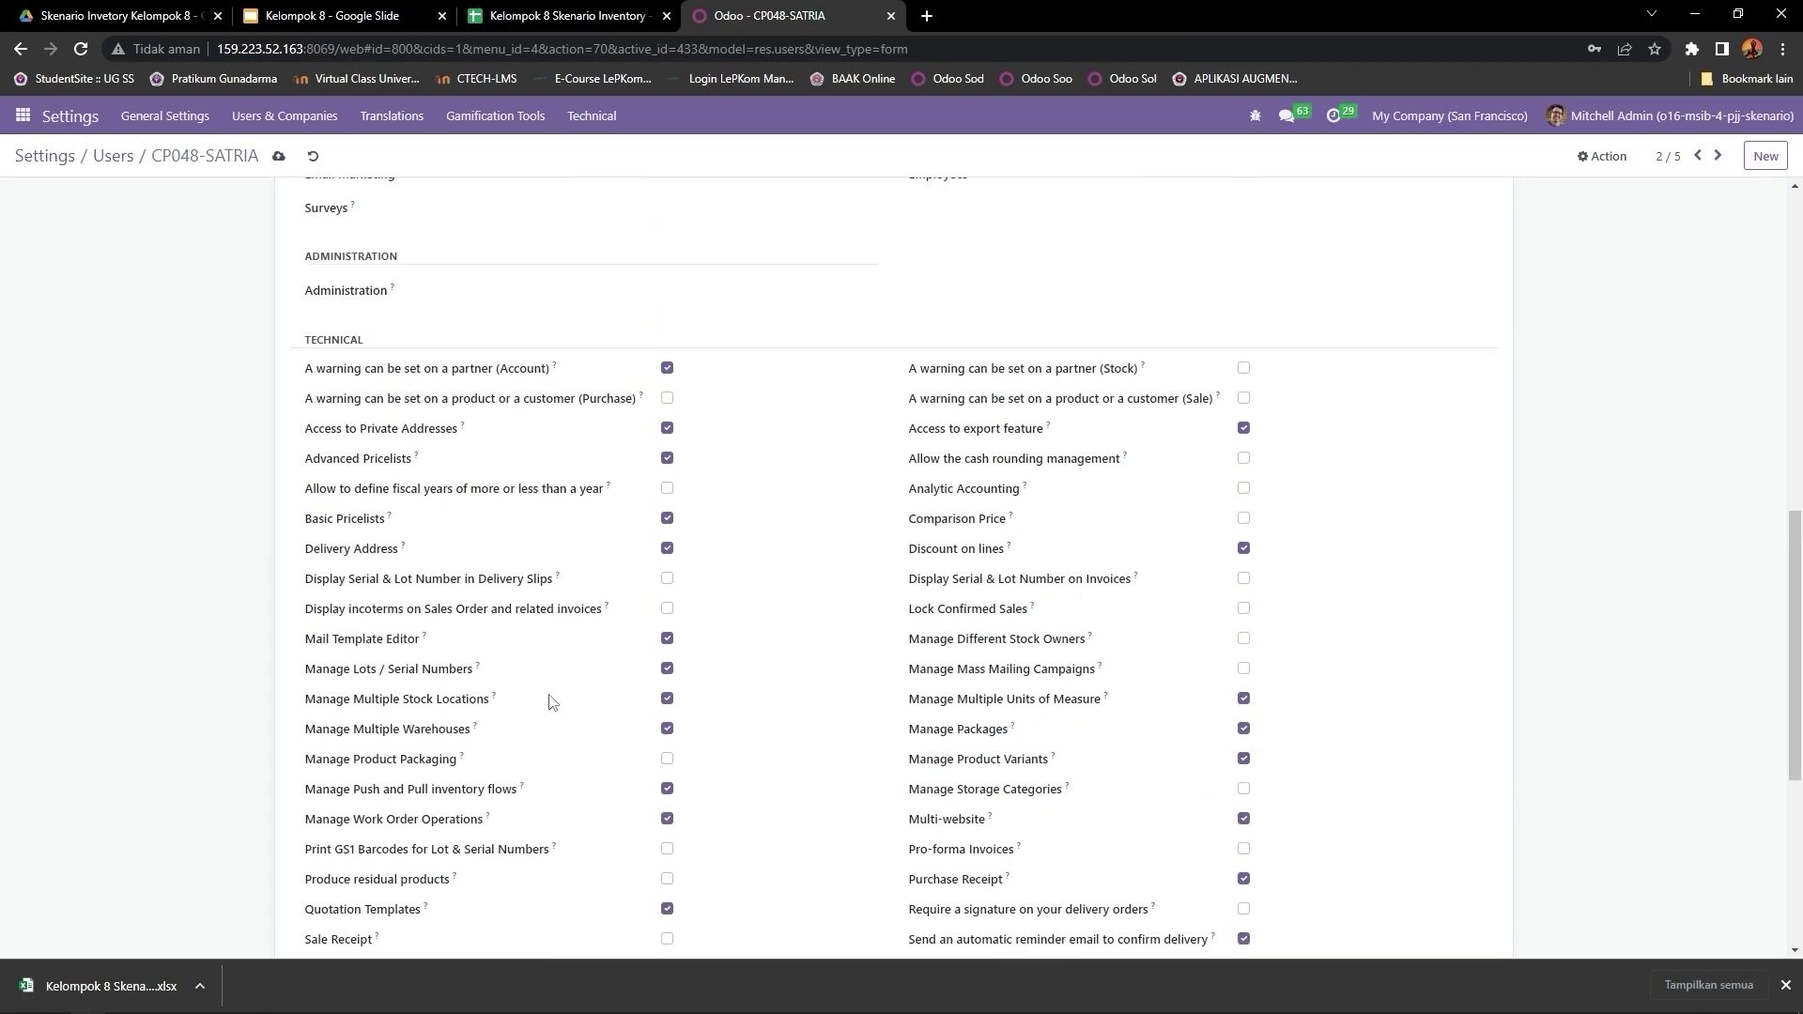
click(277, 156)
Step: Move to user CP090-ZIZI and confirm its Sales Administrator access in the spreadsheet
click(1717, 157)
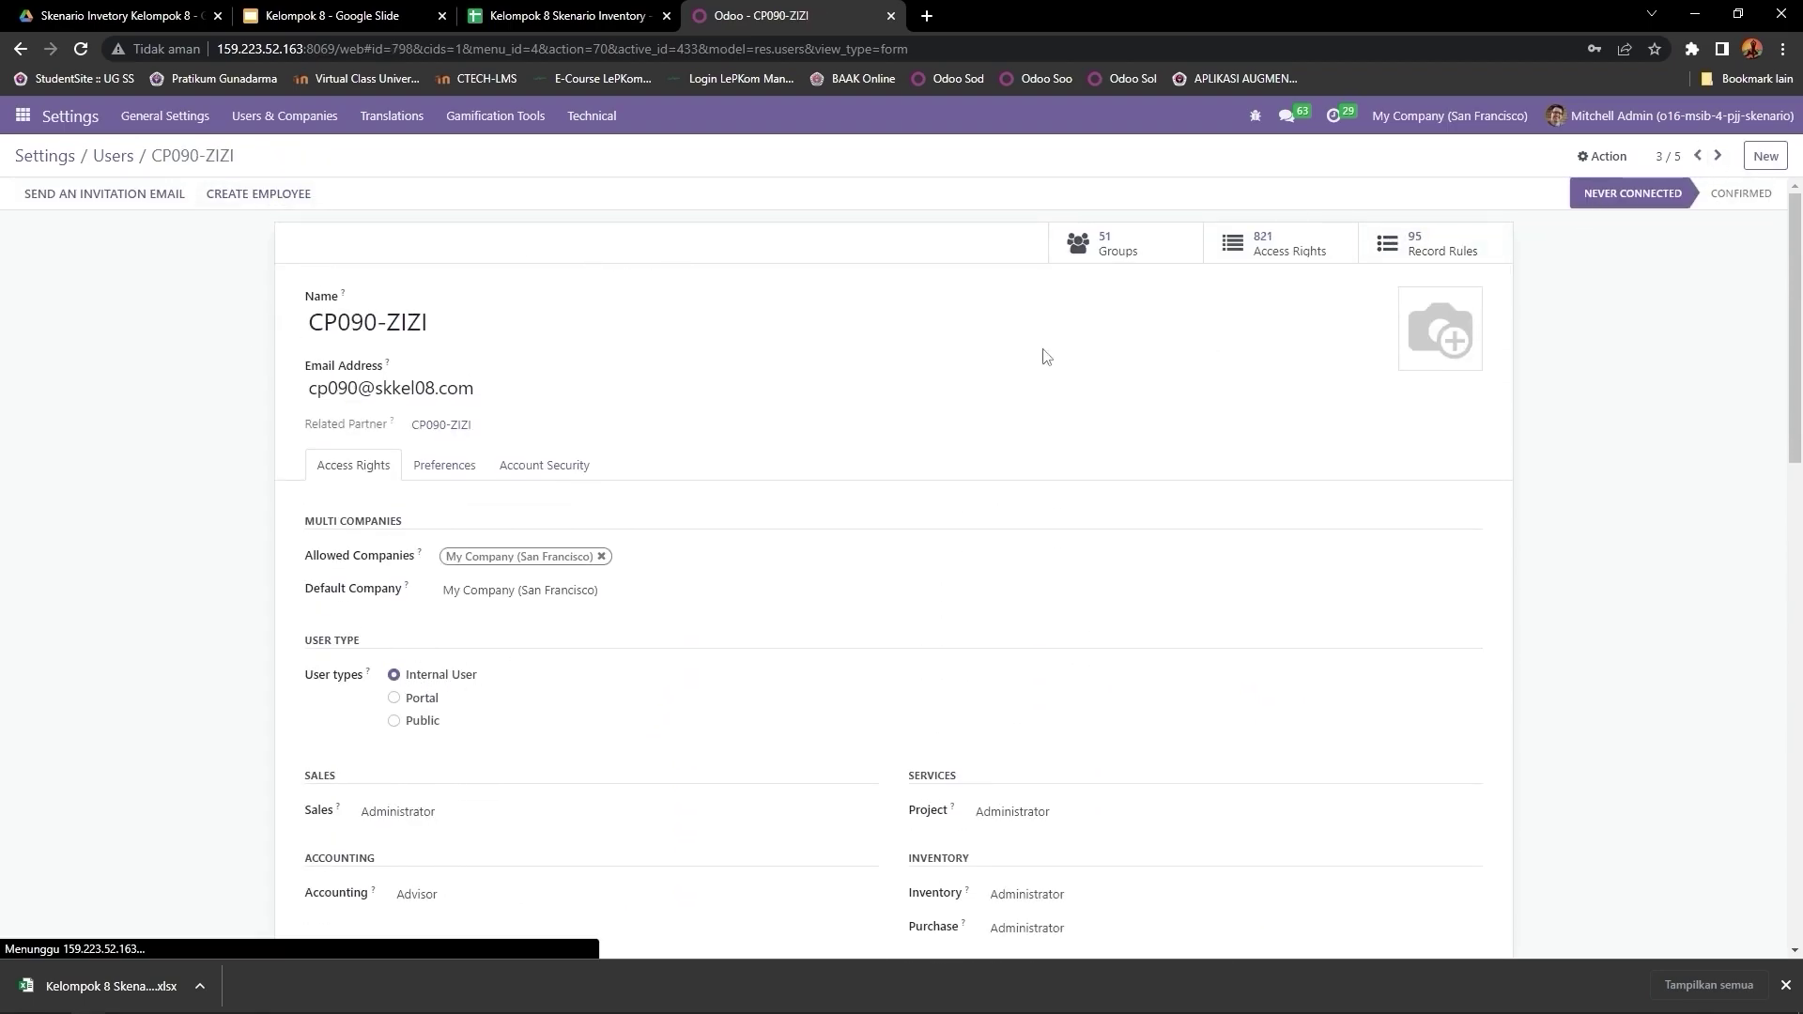
click(560, 20)
click(329, 401)
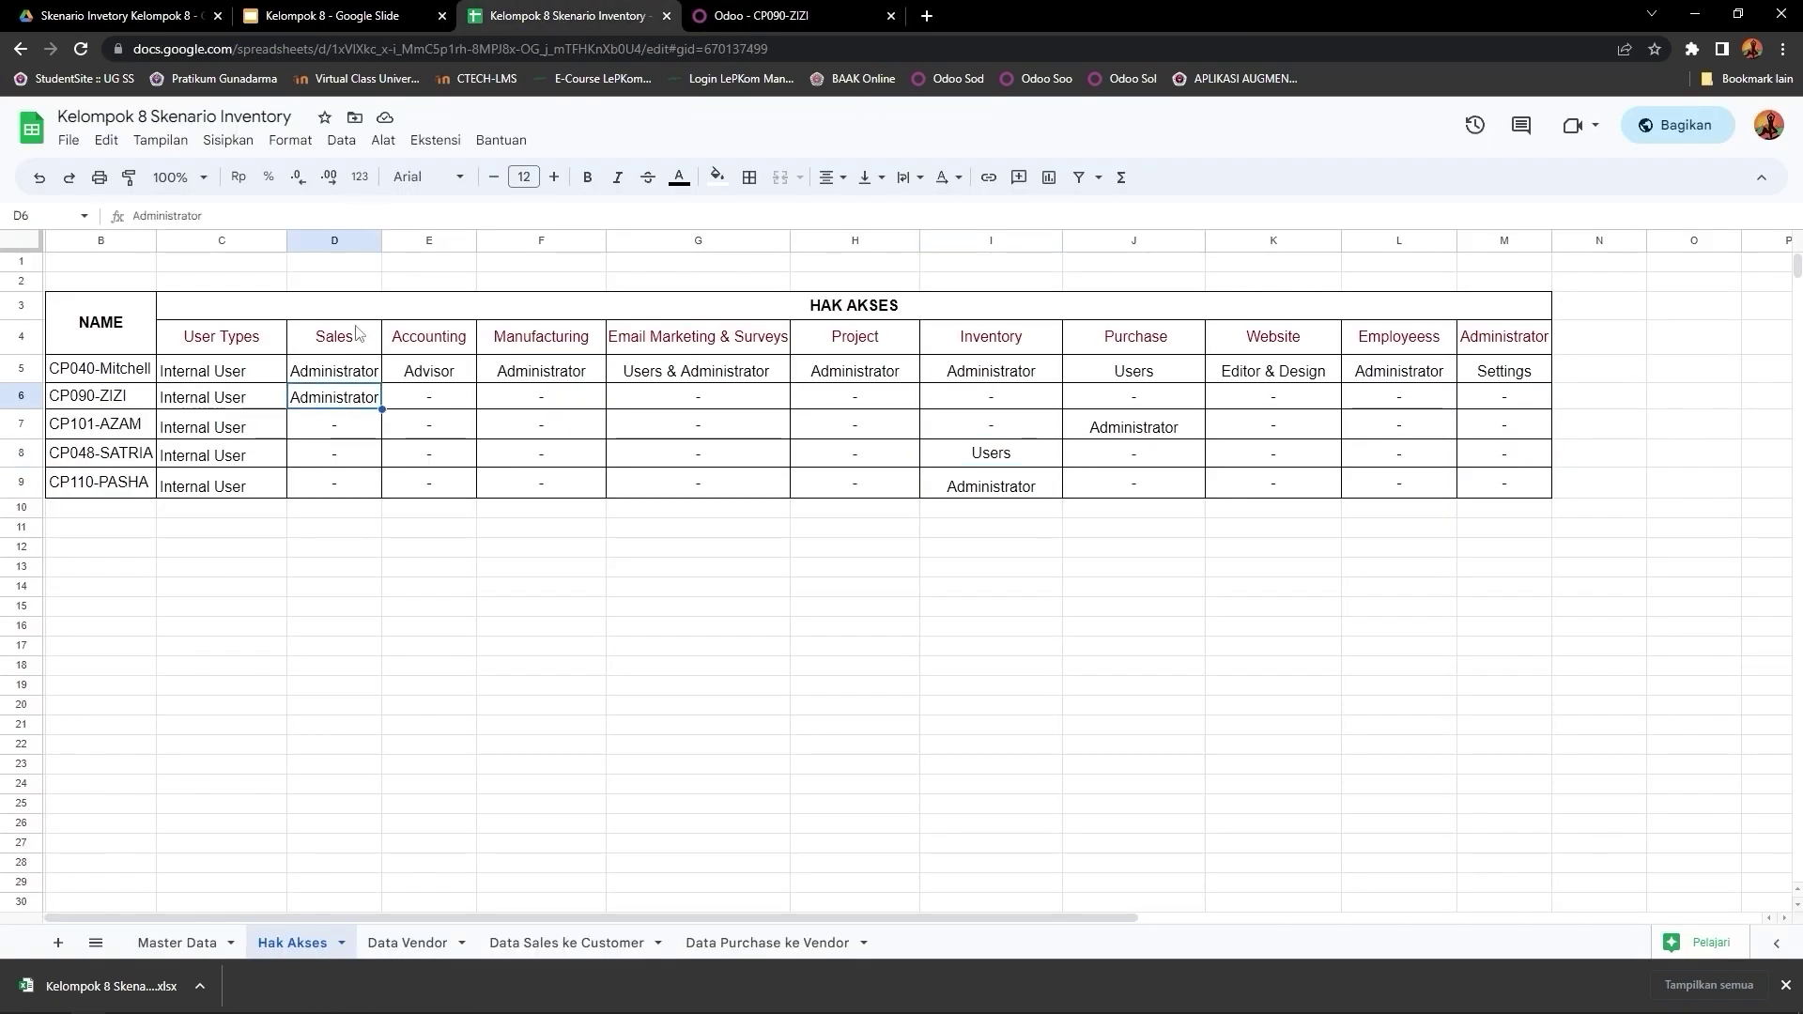
click(761, 15)
Step: Keep Sales as Administrator and clear the Accounting, Manufacturing, Email Marketing and Surveys roles
scroll(507, 582, down, 5)
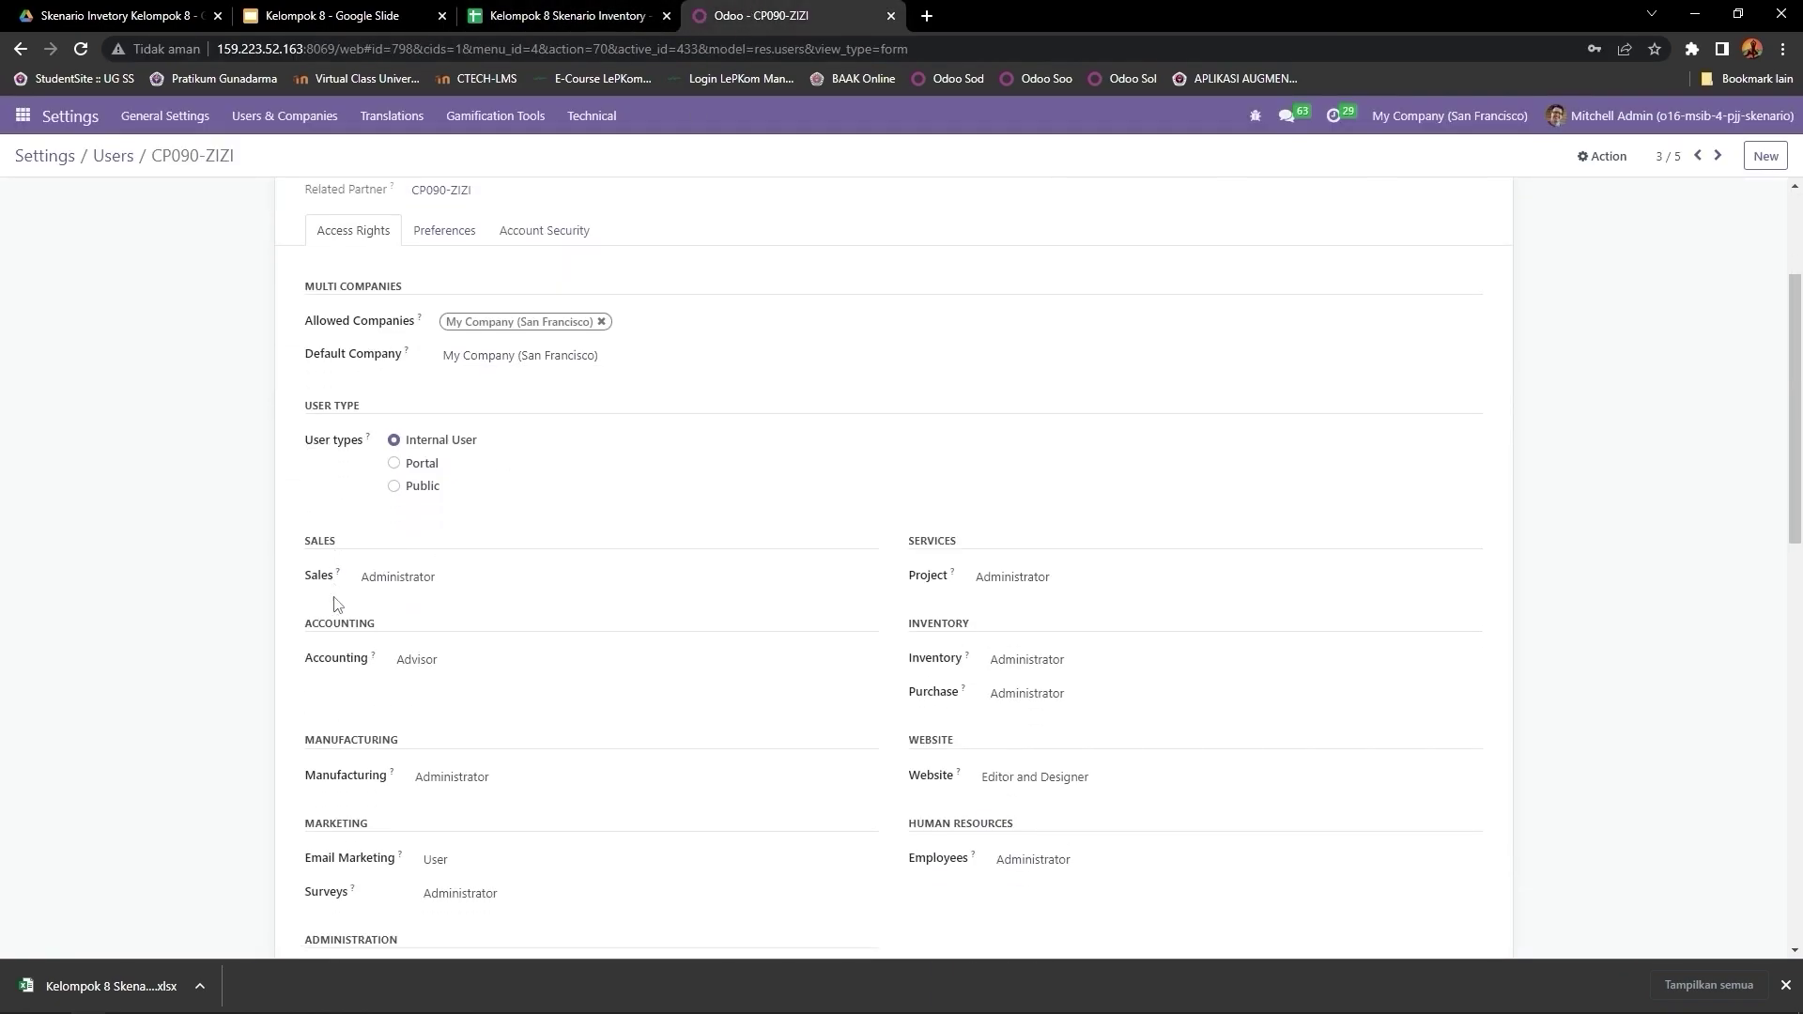
double_click(303, 445)
click(438, 436)
click(438, 499)
click(440, 519)
click(449, 568)
click(452, 636)
click(451, 688)
click(451, 718)
click(471, 760)
click(465, 753)
click(464, 804)
Step: Clear the Project, Inventory, Purchase and Employees roles, keep Website unchanged, and save
click(1028, 435)
click(1029, 479)
click(1028, 519)
click(1029, 539)
click(1028, 552)
click(1029, 572)
click(1031, 635)
click(1031, 690)
click(1031, 718)
click(1031, 739)
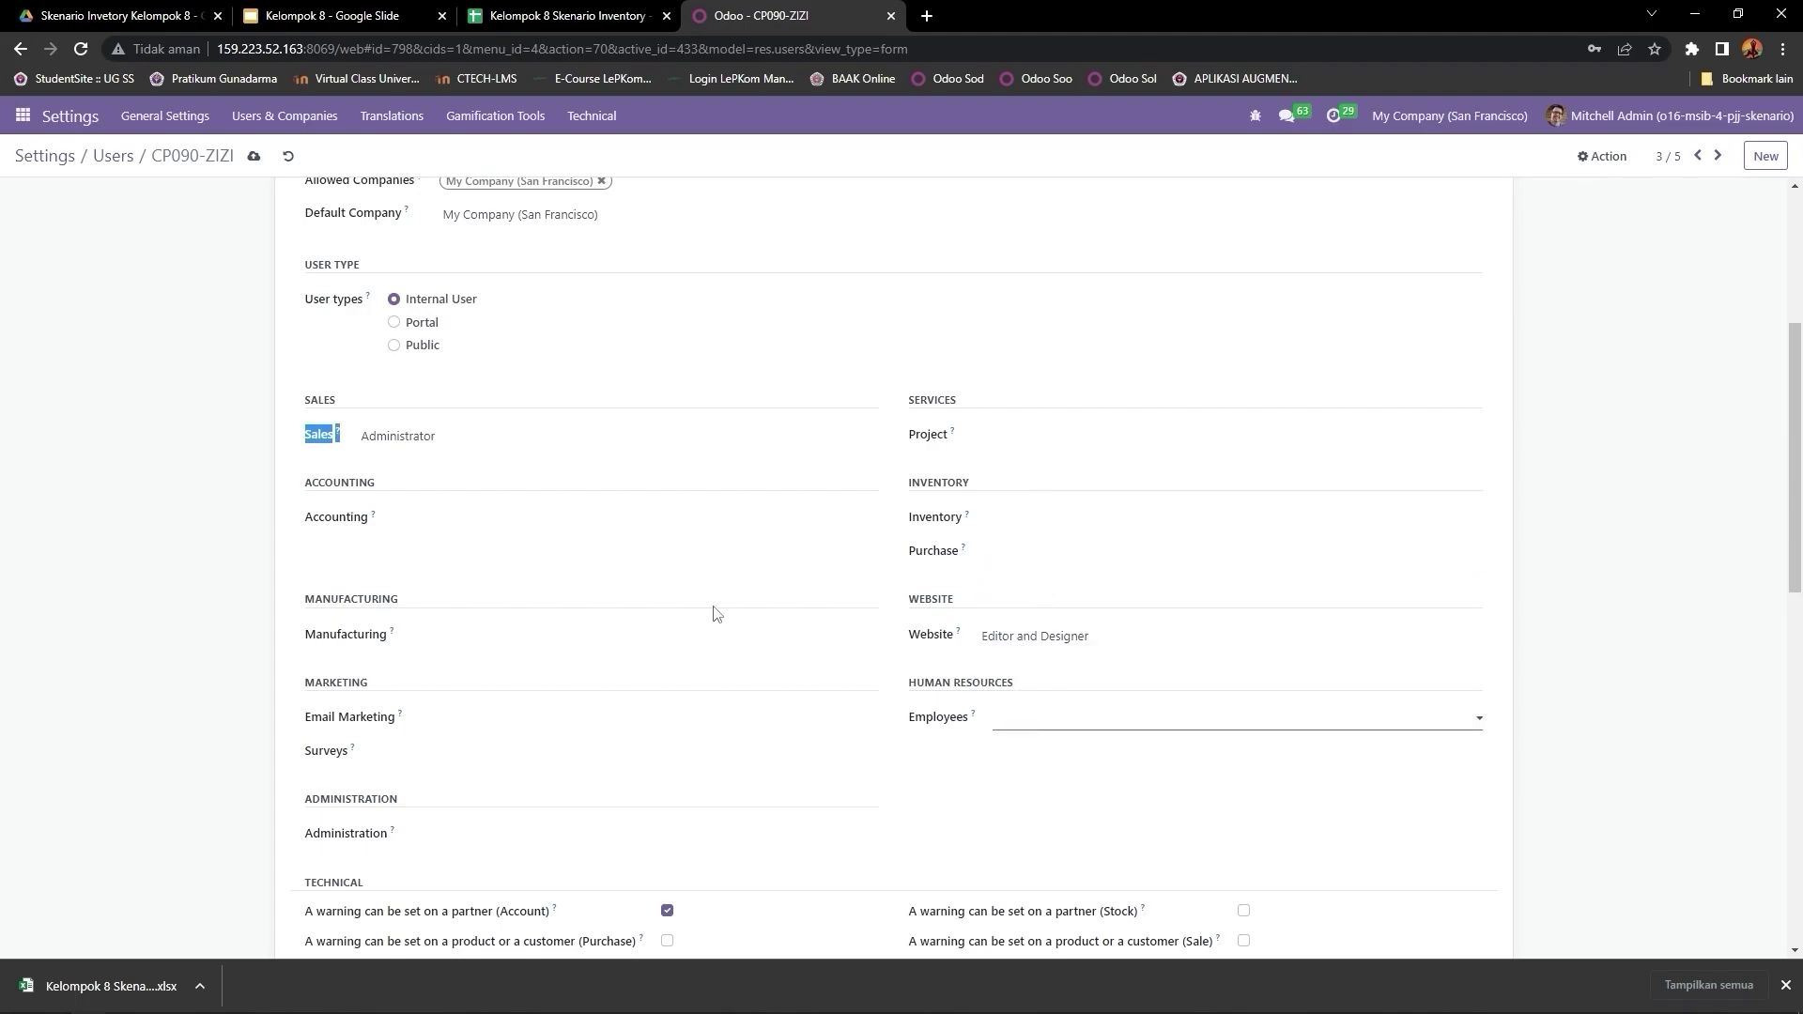
scroll(717, 611, down, 10)
scroll(575, 736, up, 5)
scroll(577, 738, up, 10)
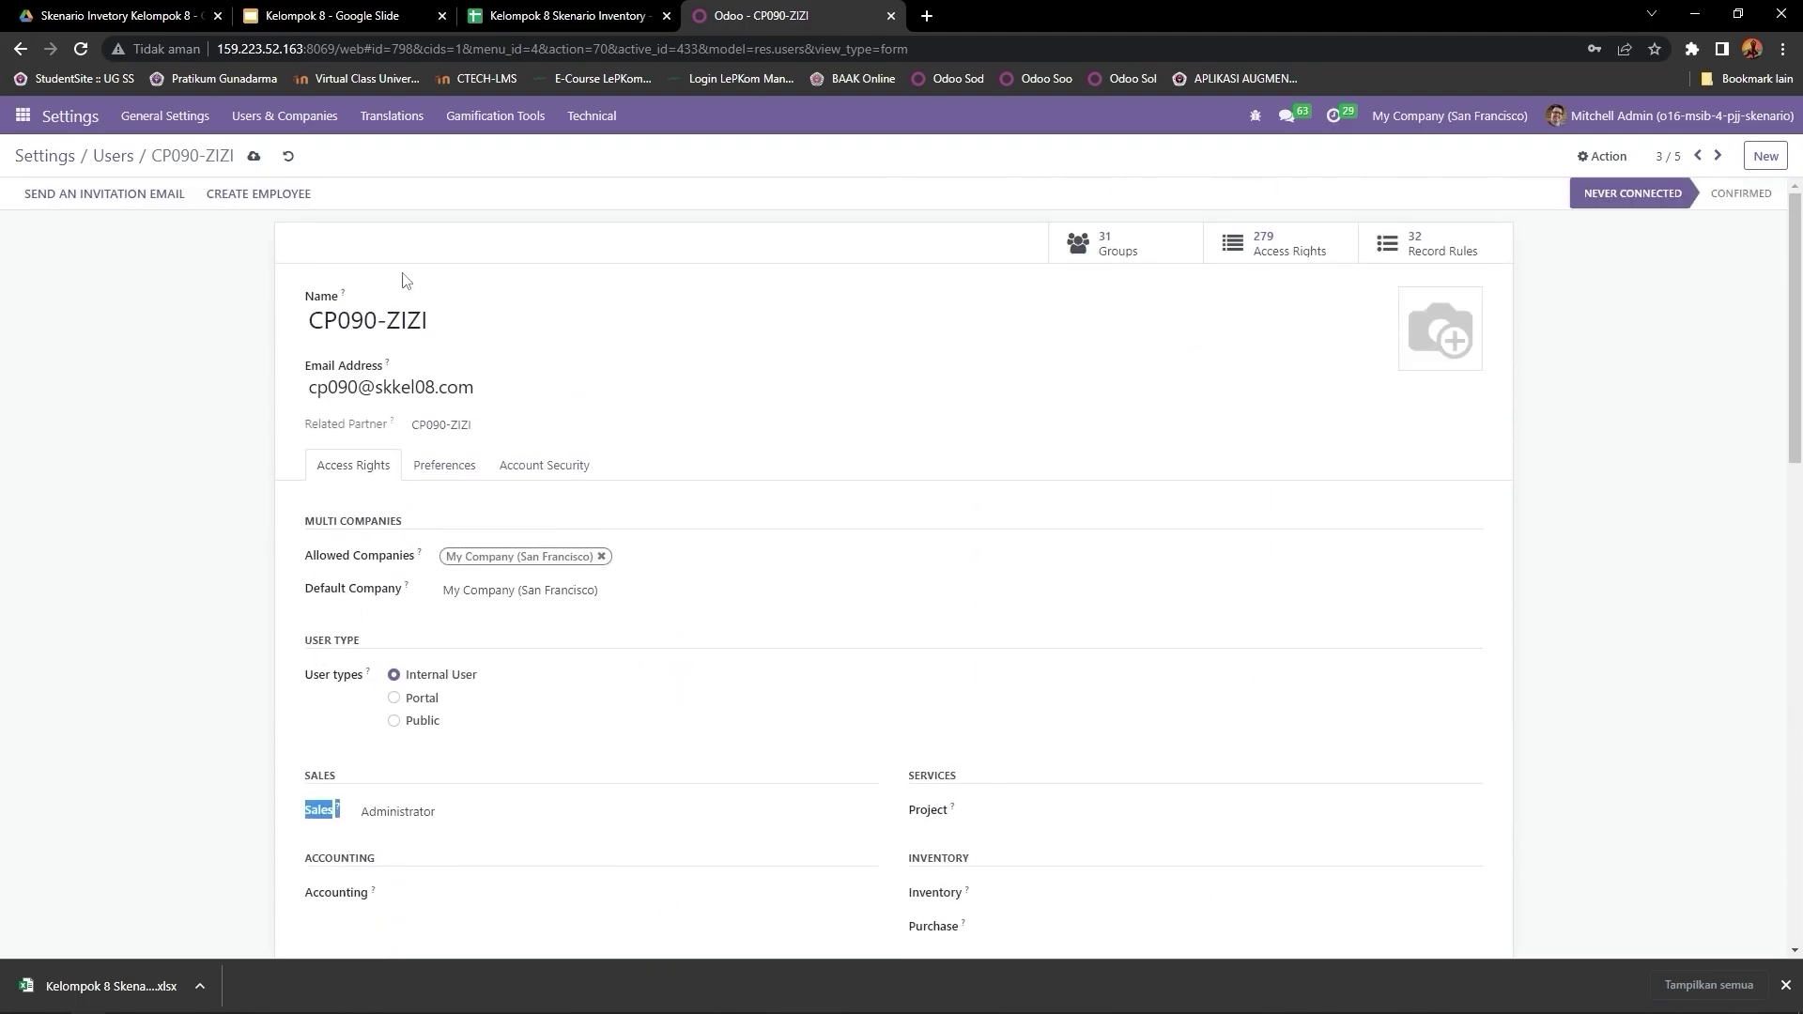
click(255, 158)
click(1719, 156)
click(563, 15)
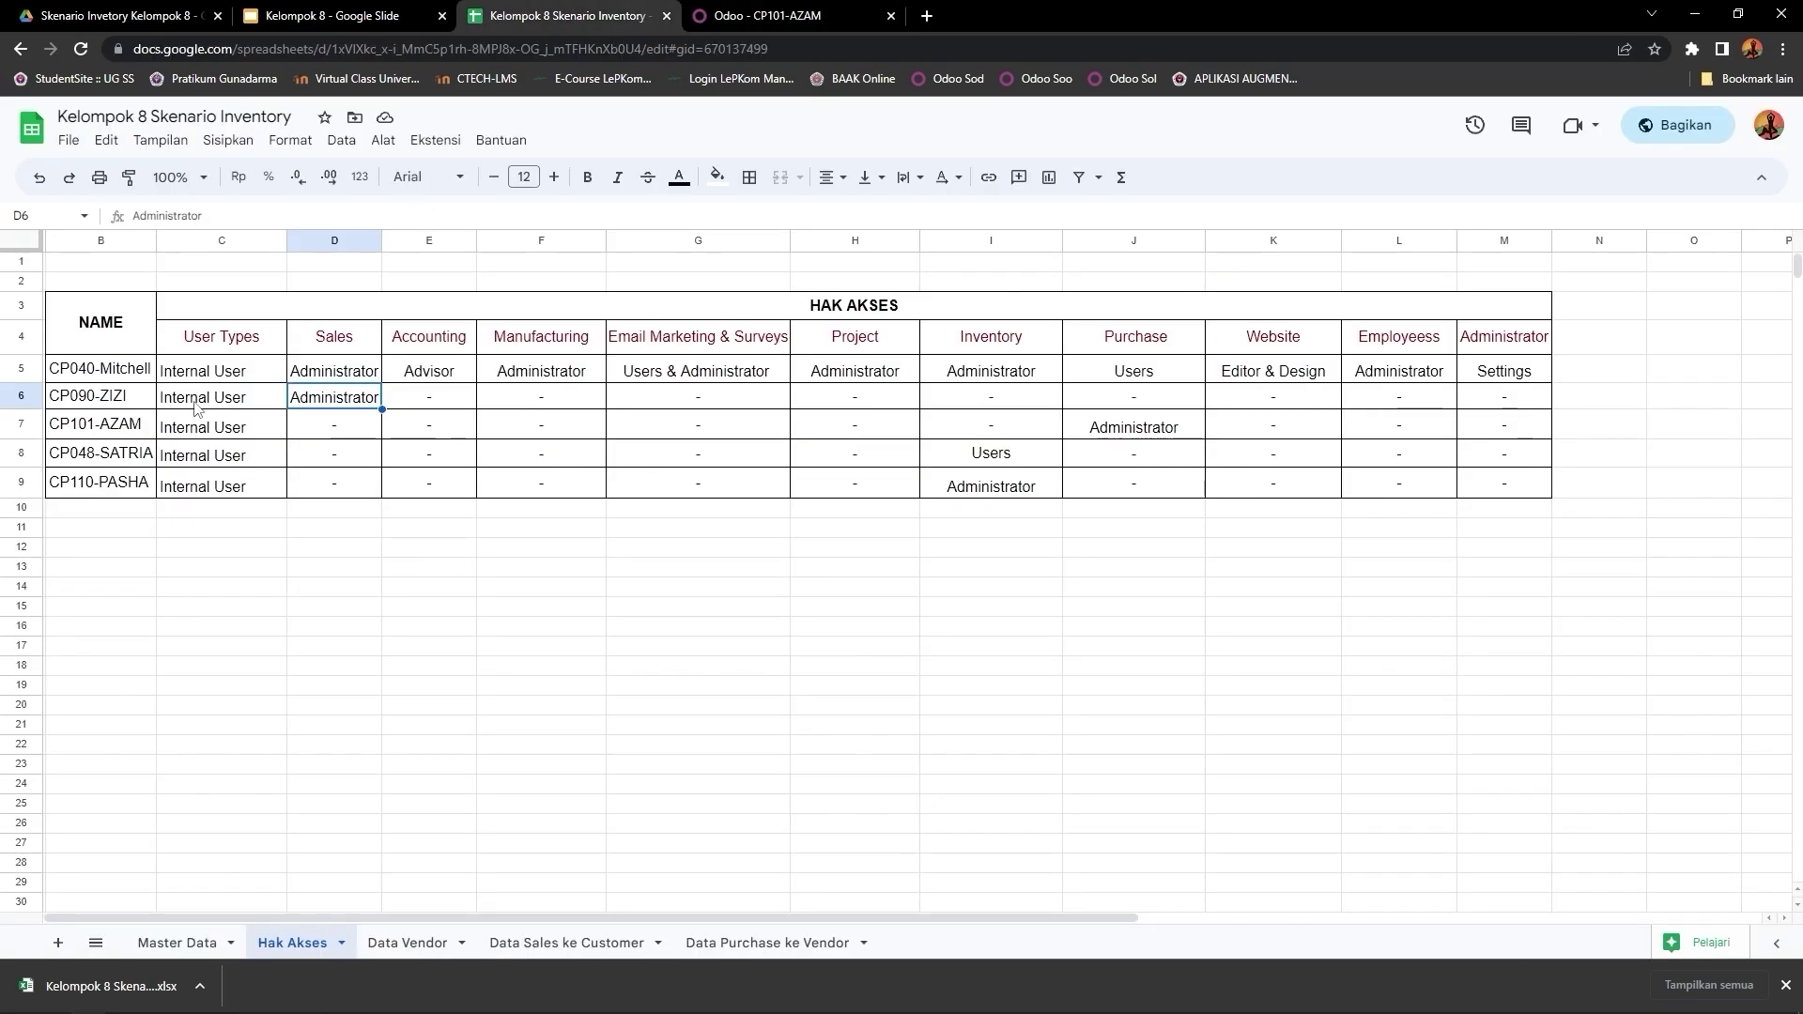
click(197, 430)
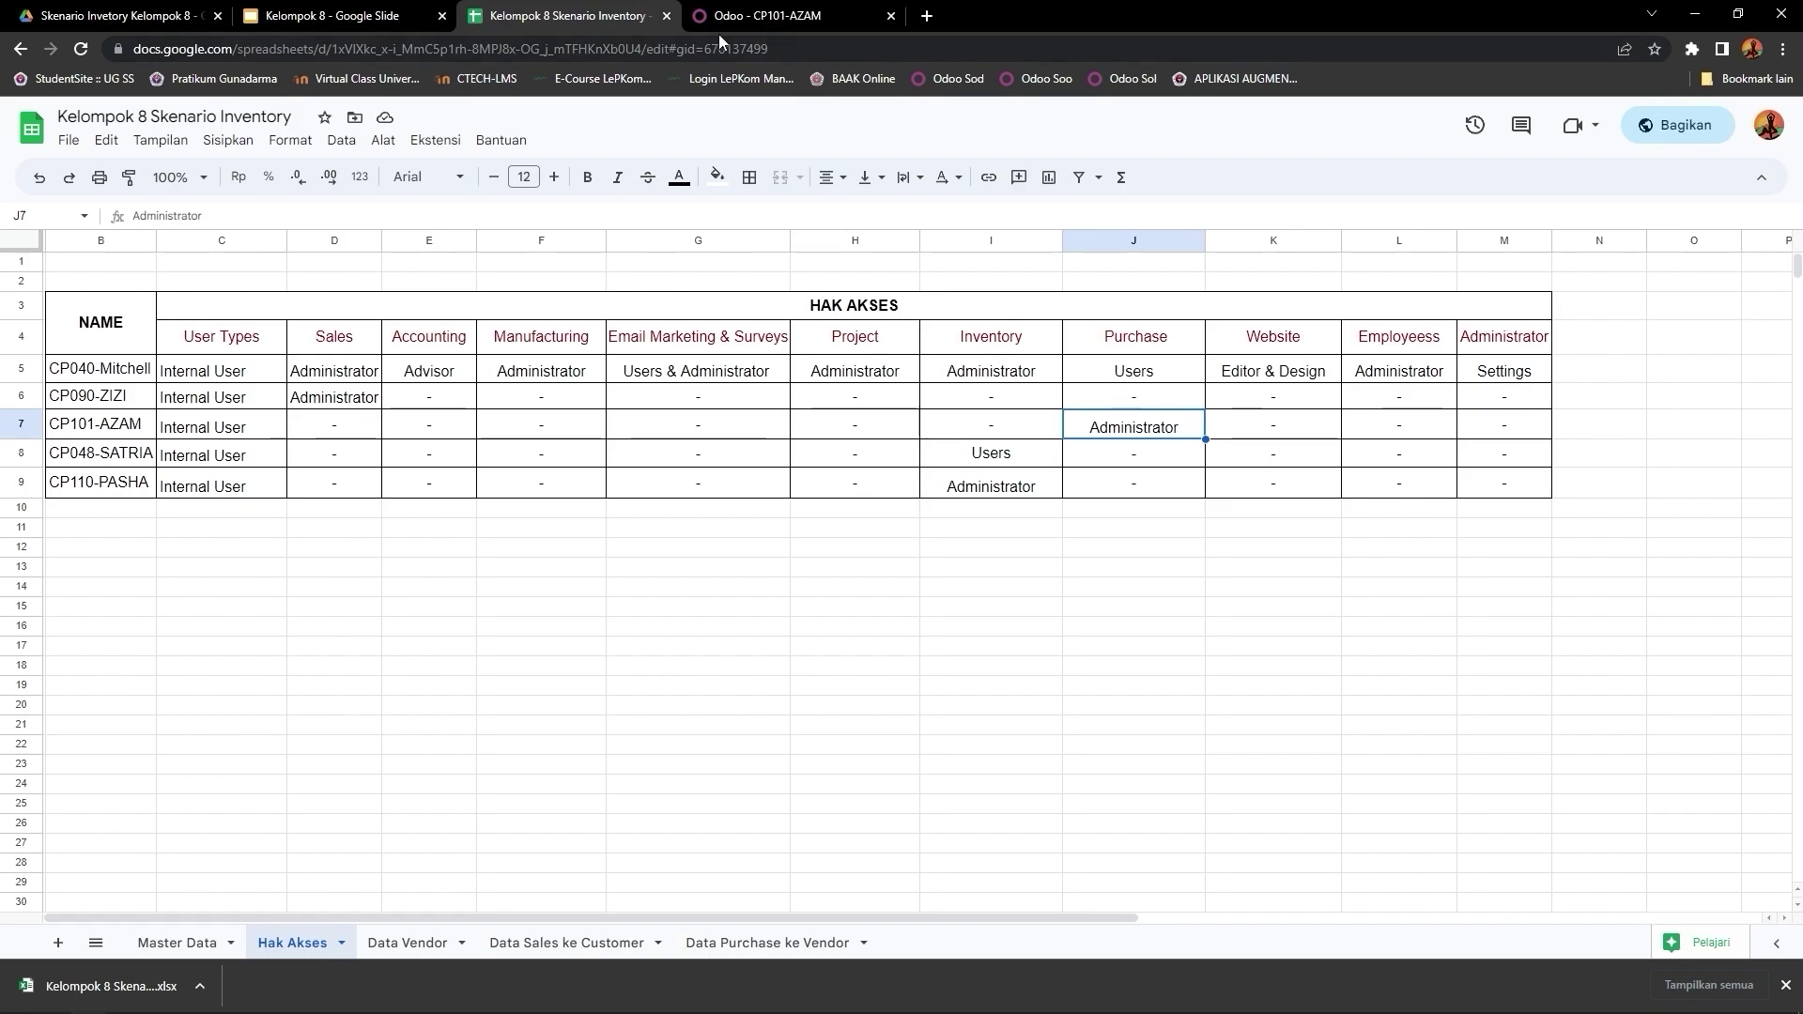
click(789, 15)
Step: Clear CP101-AZAM's Sales, Accounting, Manufacturing, Email Marketing and Surveys roles
scroll(524, 460, down, 3)
scroll(447, 442, up, 1)
click(447, 434)
click(447, 452)
click(447, 521)
click(447, 549)
click(452, 642)
click(451, 657)
click(442, 718)
click(443, 739)
click(432, 752)
click(432, 770)
Step: Clear the Project and Inventory roles, leaving Purchase as Administrator
click(1014, 435)
click(1014, 456)
click(1051, 521)
click(1051, 541)
click(1022, 663)
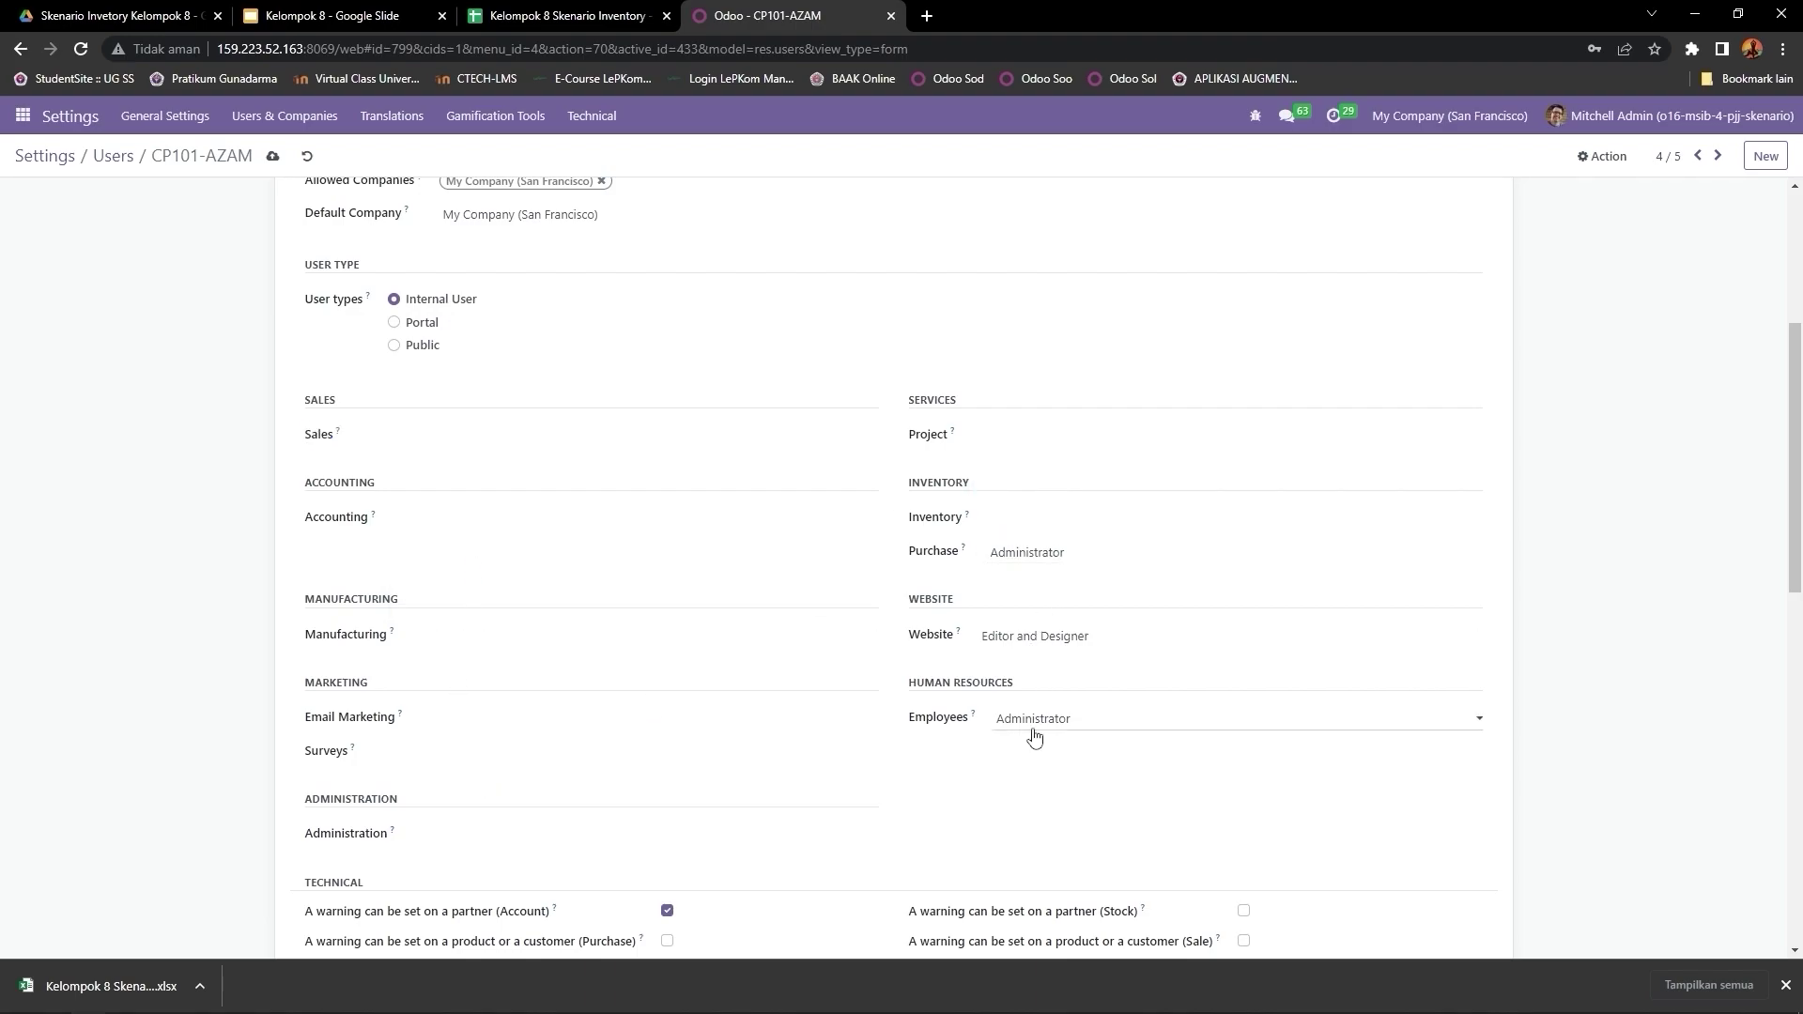
scroll(1031, 734, down, 11)
scroll(550, 731, up, 15)
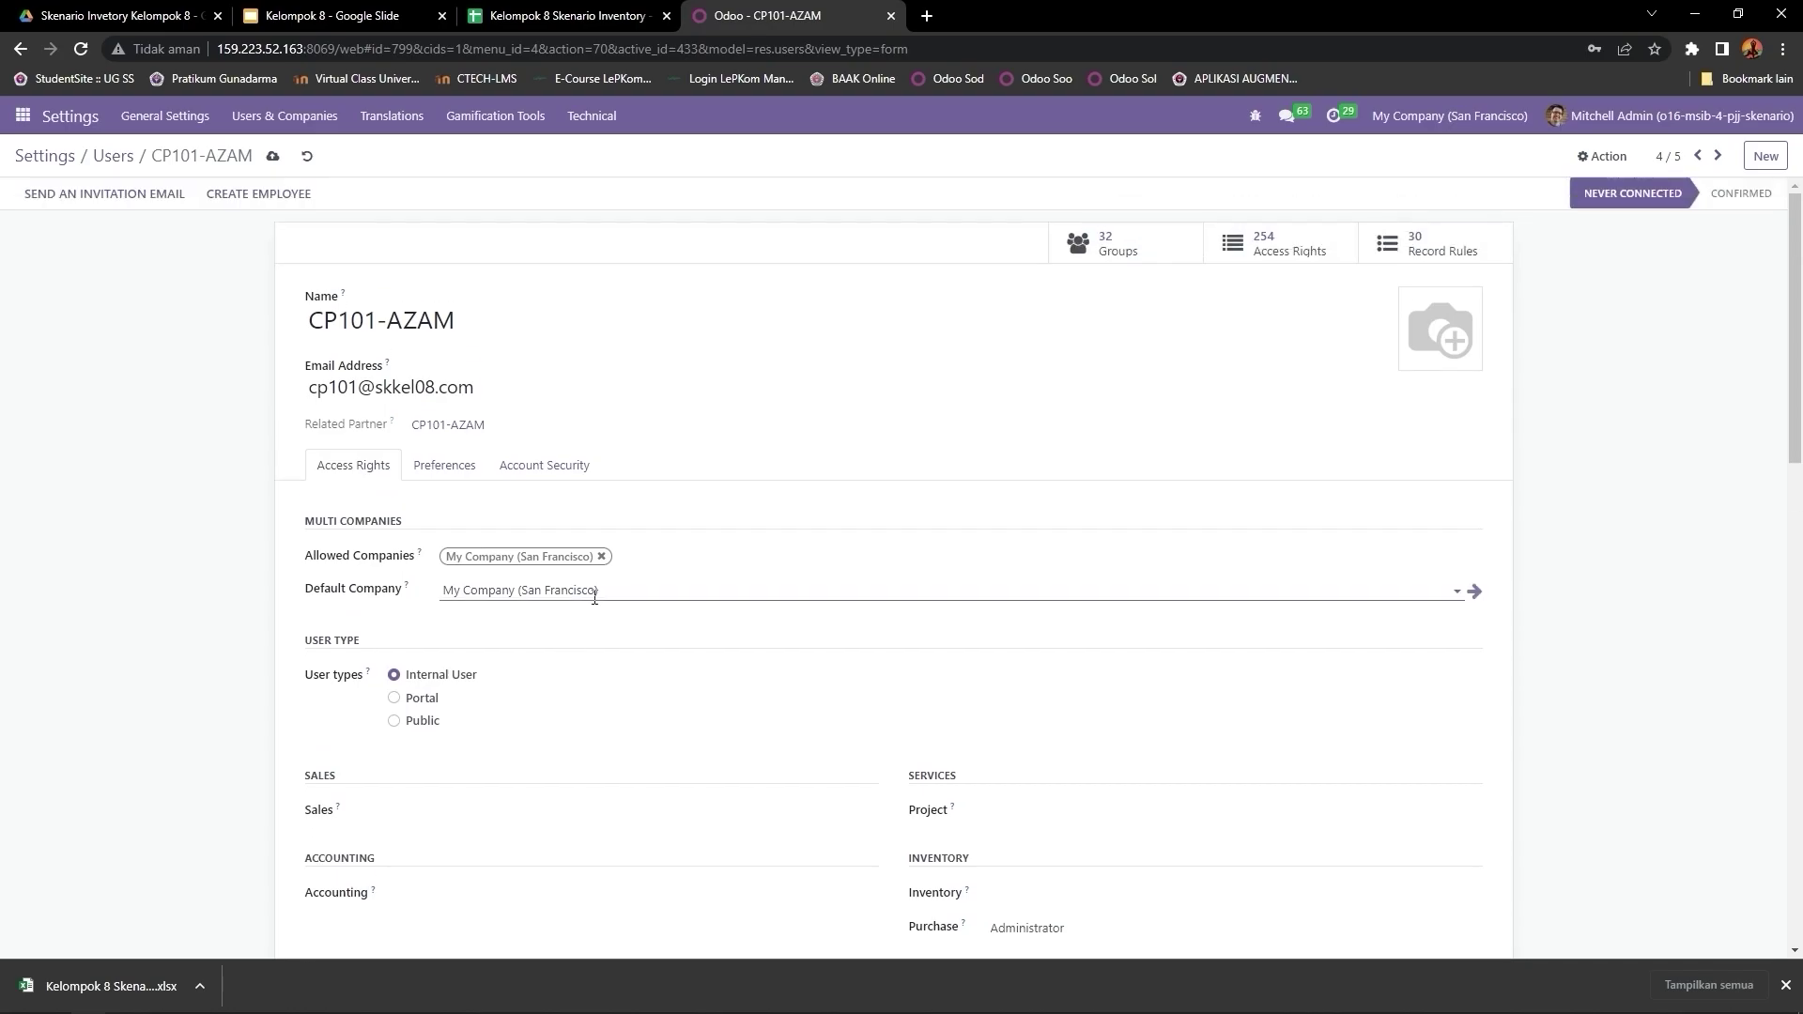
scroll(1015, 480, down, 5)
scroll(902, 383, up, 5)
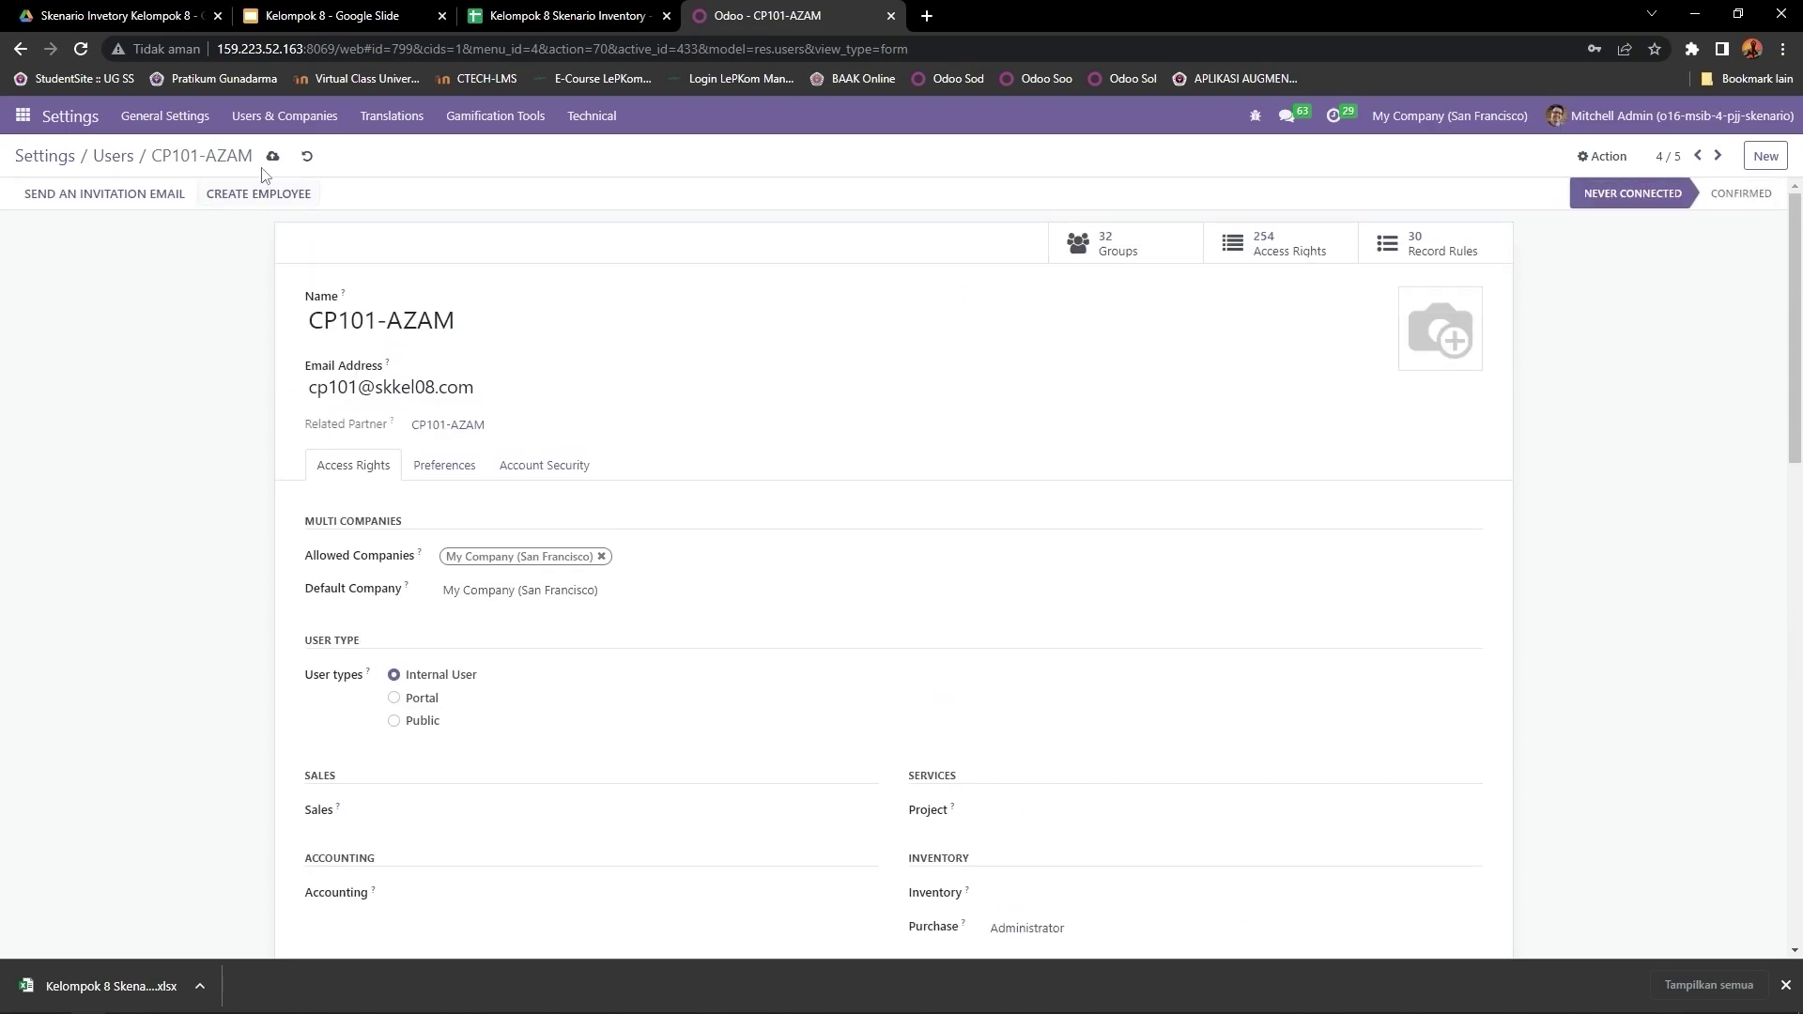
Step: Move to user CP110-PASHA and confirm its Inventory Administrator access in the spreadsheet
click(1719, 156)
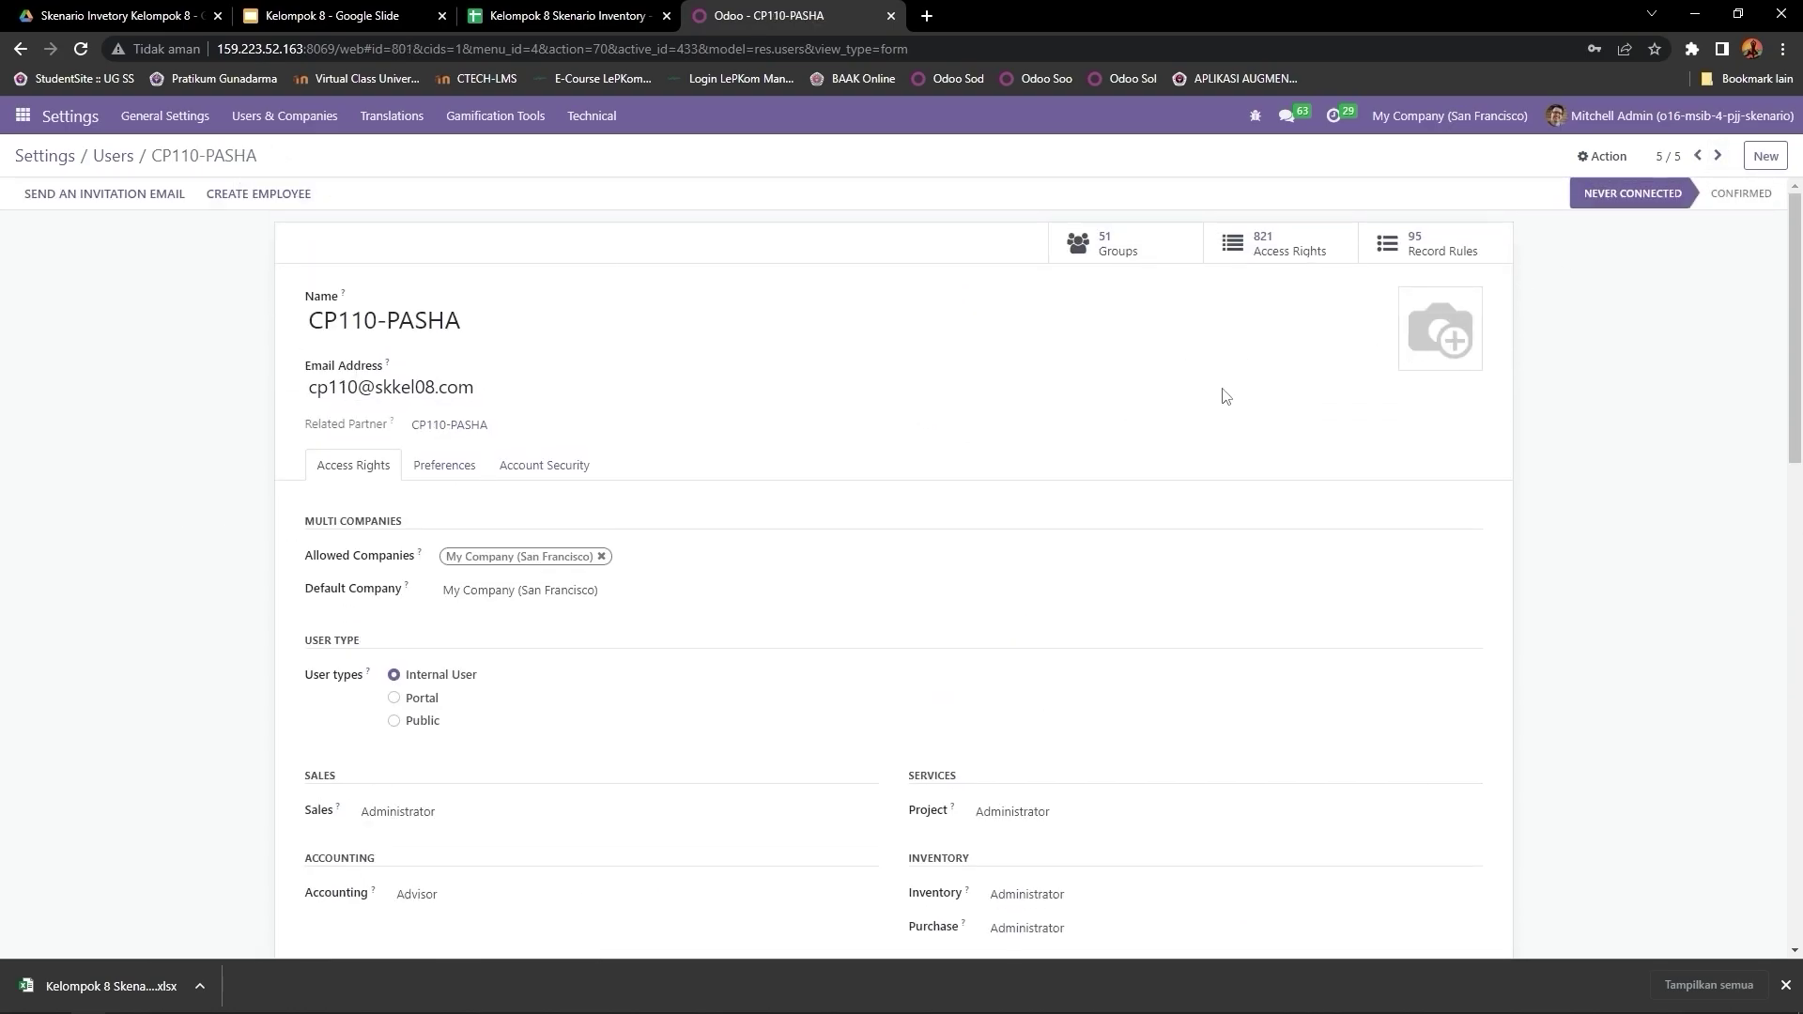
scroll(1221, 390, down, 3)
click(568, 15)
click(119, 487)
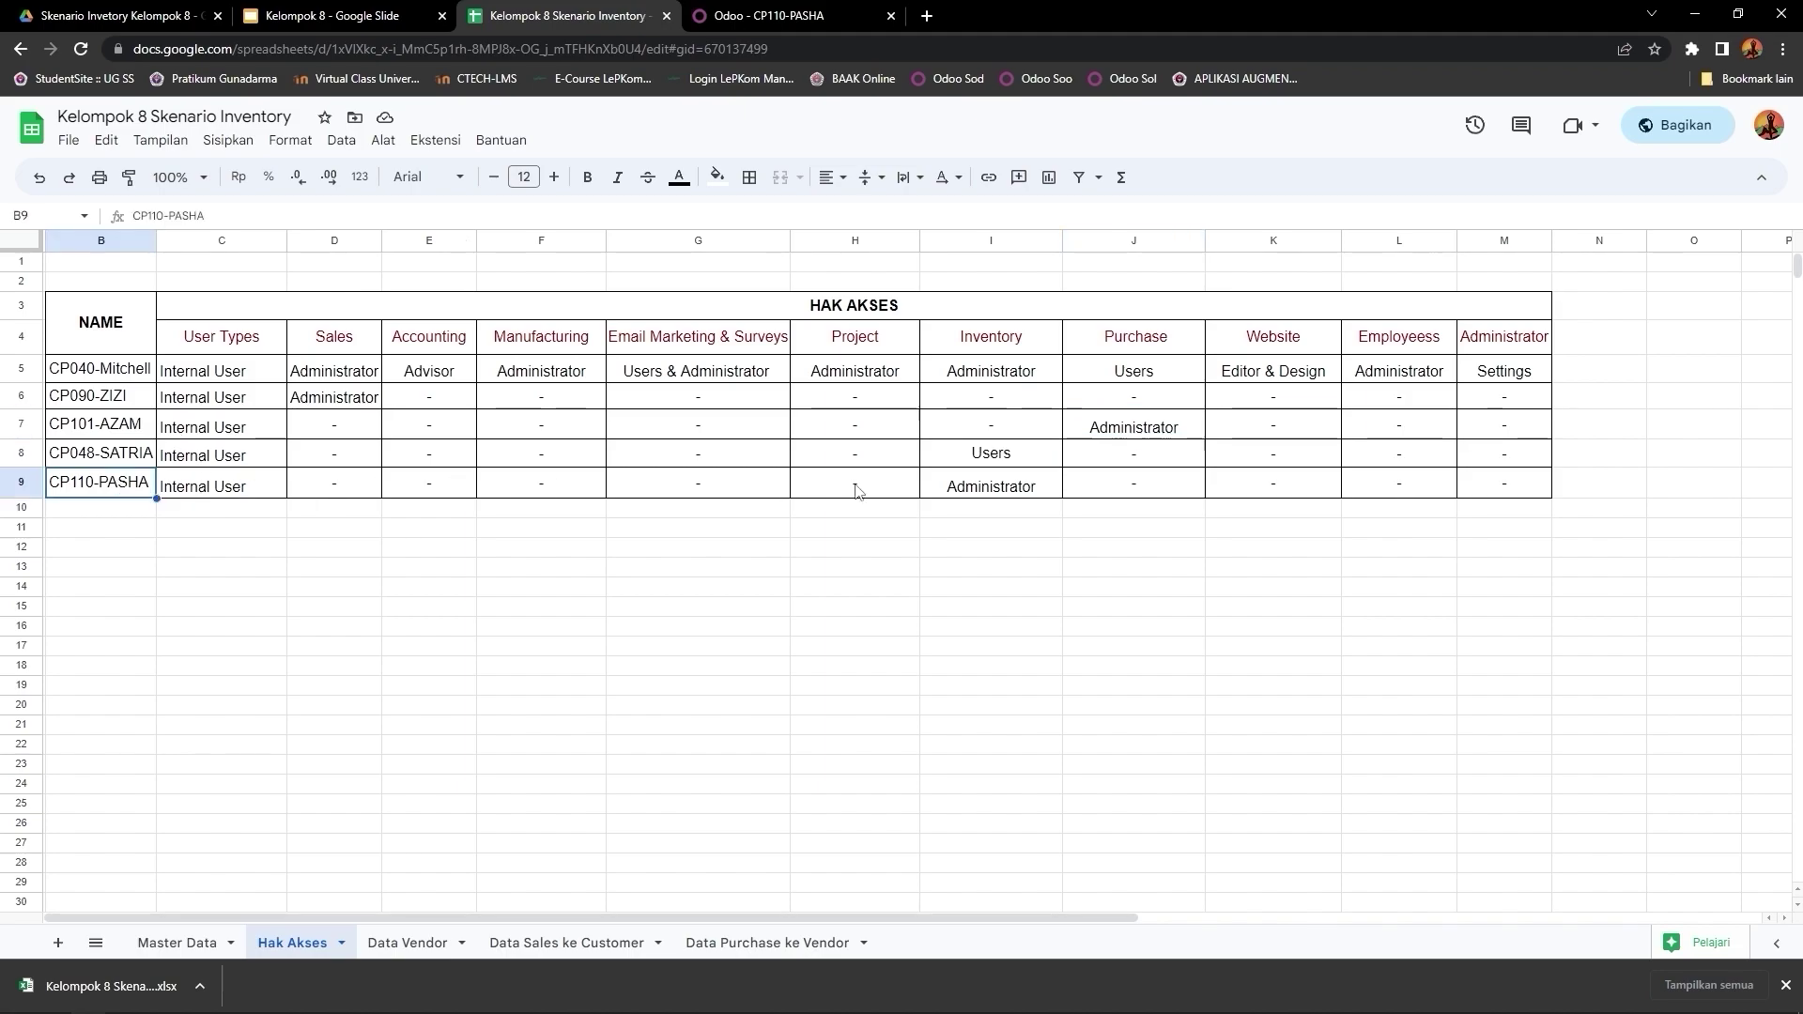
click(1006, 492)
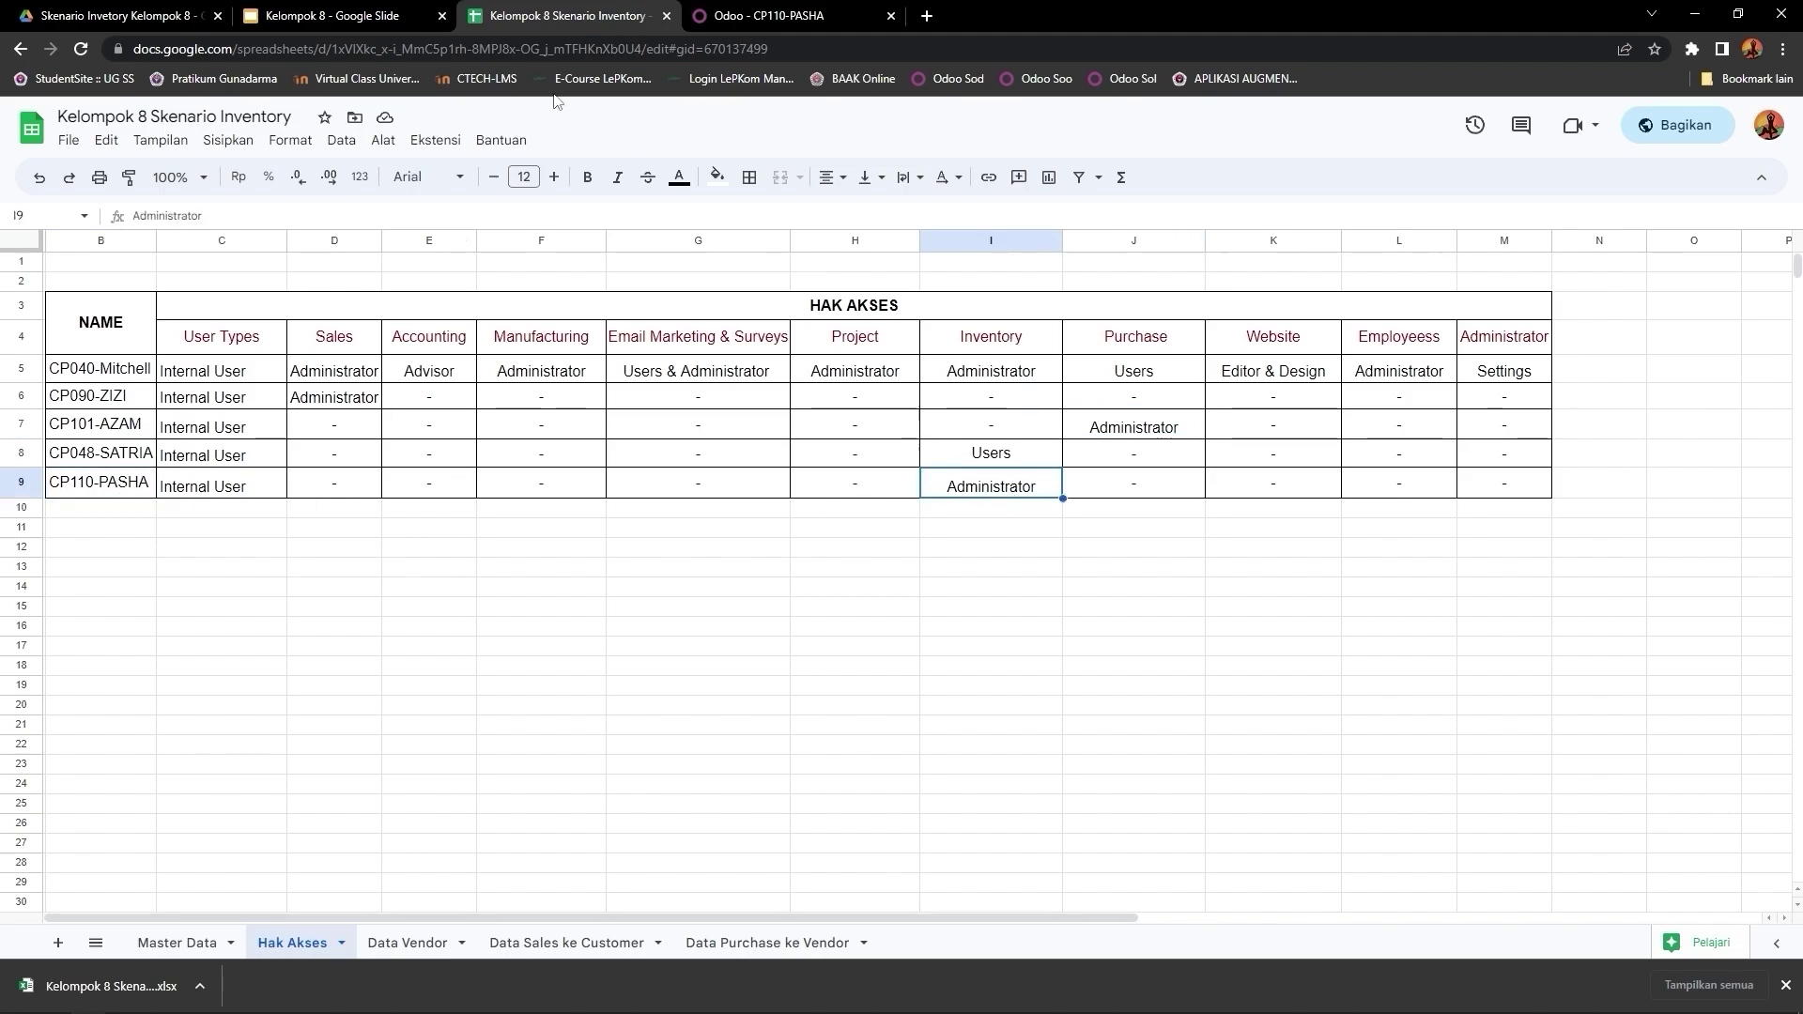
click(413, 15)
click(797, 9)
Step: Clear CP110-PASHA's Sales, Accounting, Manufacturing and Email Marketing roles
scroll(452, 384, down, 2)
click(421, 442)
click(428, 456)
click(460, 522)
click(455, 539)
click(451, 637)
click(470, 656)
scroll(555, 620, down, 2)
click(474, 534)
click(468, 558)
Step: Clear the Employees, Purchase and Project roles, keep Inventory Administrator, and save
click(1033, 531)
click(1042, 548)
scroll(1047, 556, up, 2)
click(1036, 551)
click(1040, 570)
click(1044, 436)
click(1040, 455)
scroll(801, 555, down, 11)
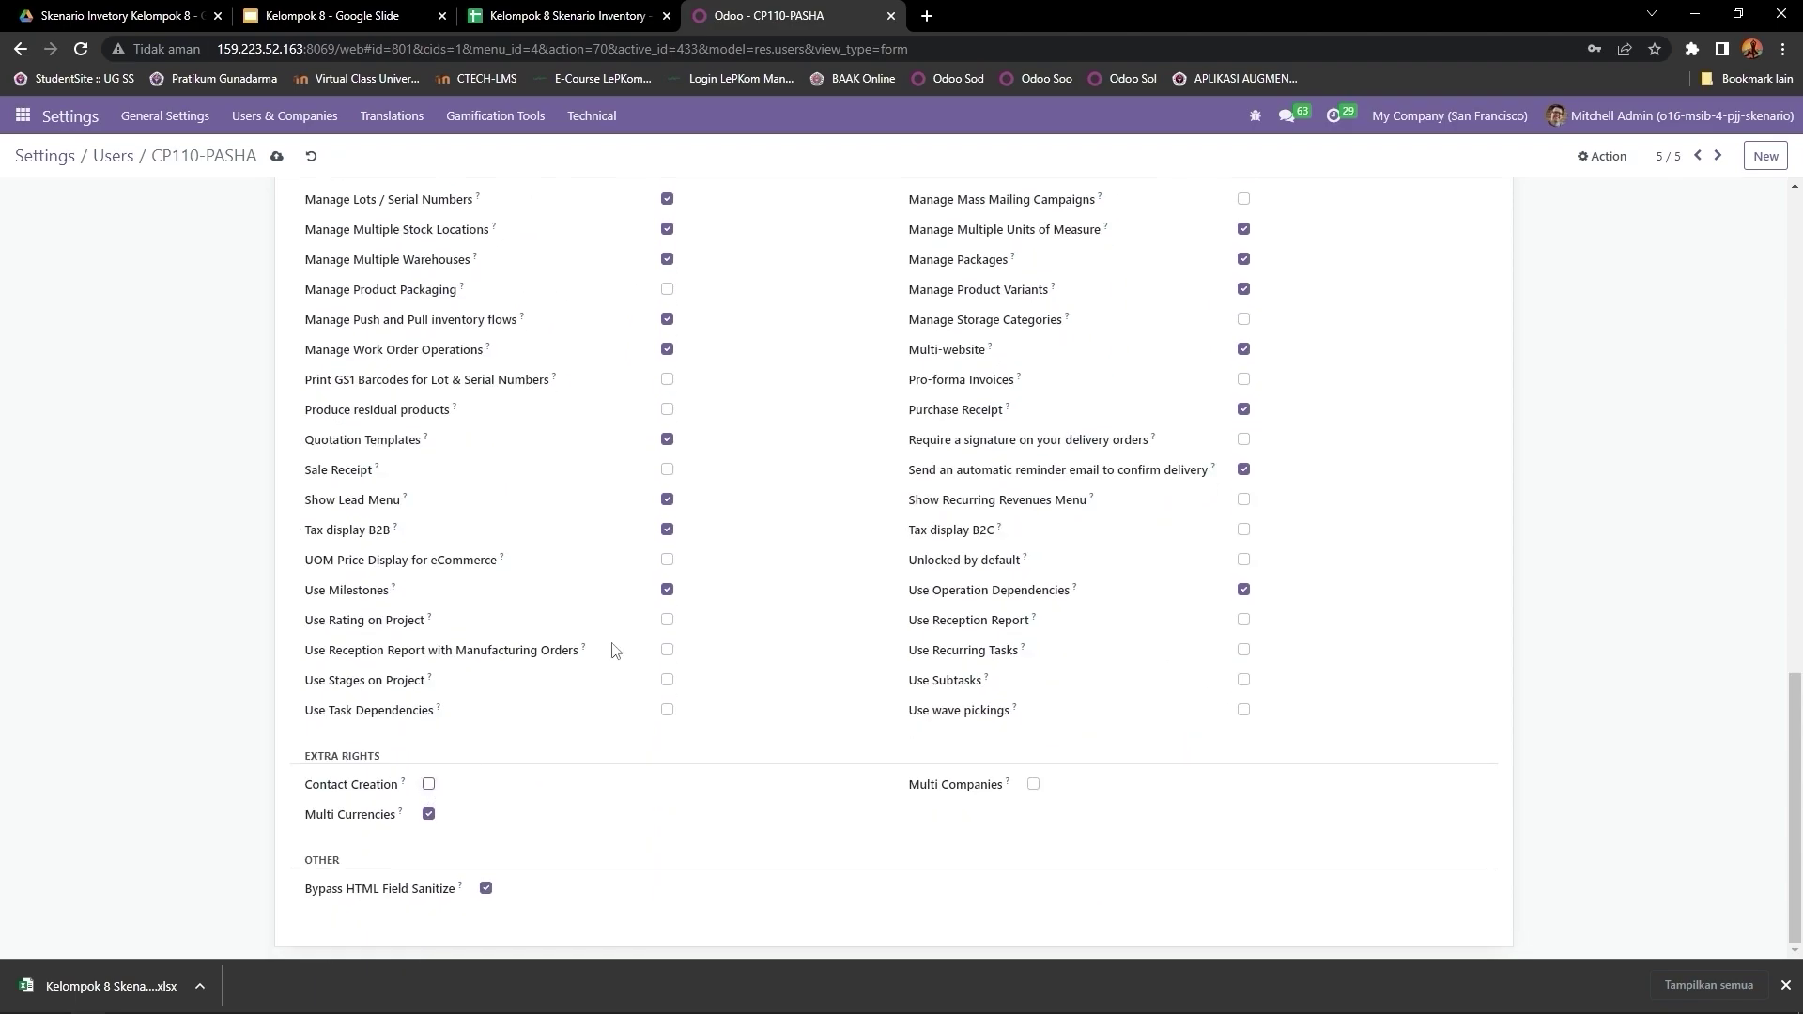
scroll(614, 648, up, 15)
click(276, 156)
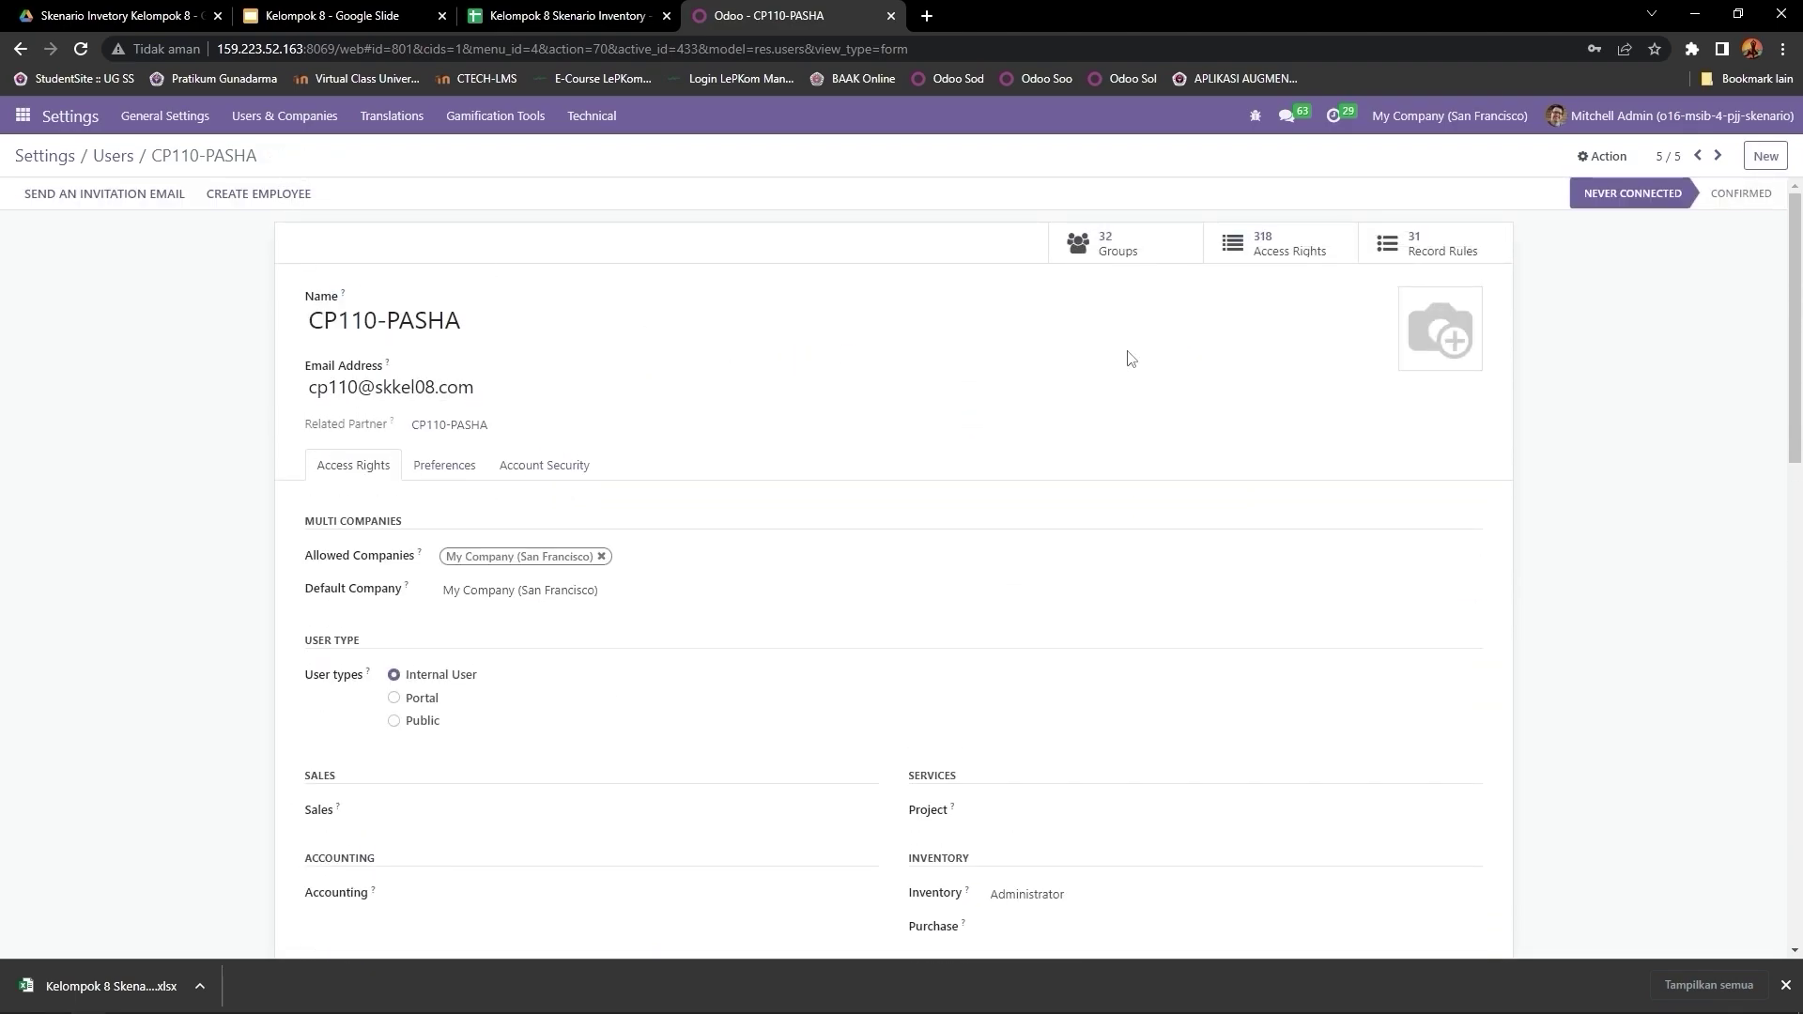
click(122, 158)
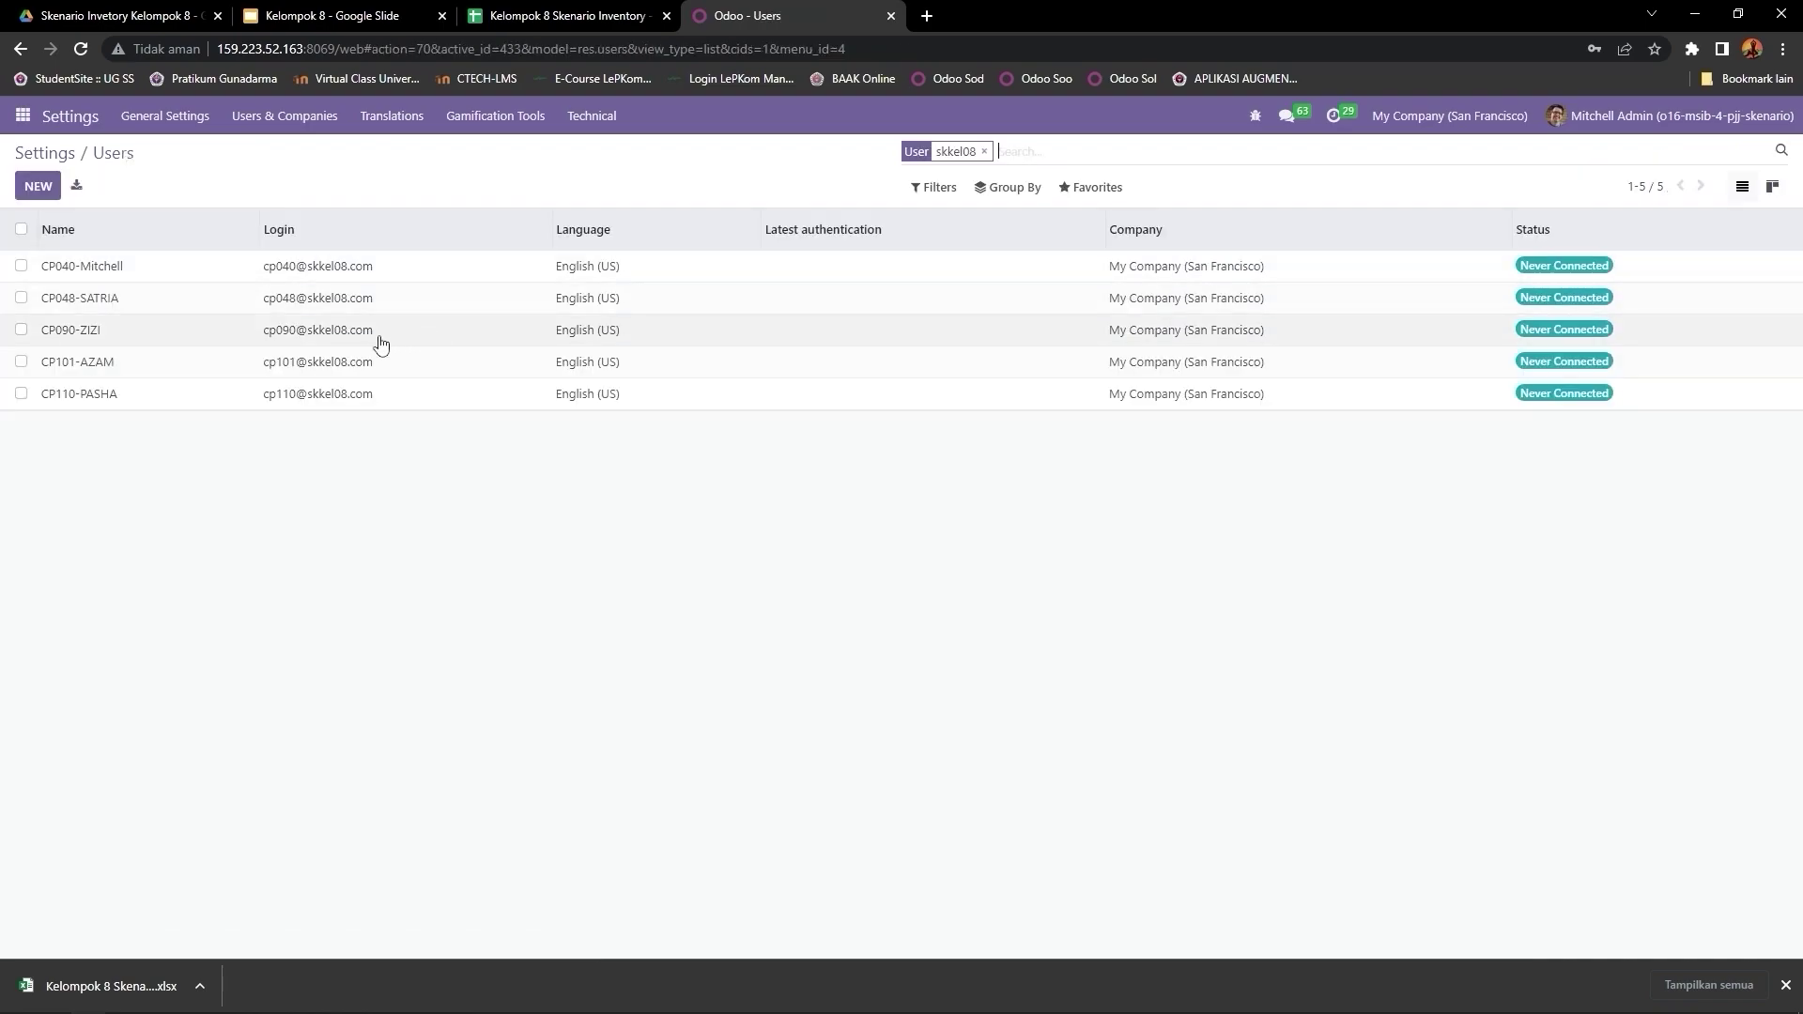
click(129, 272)
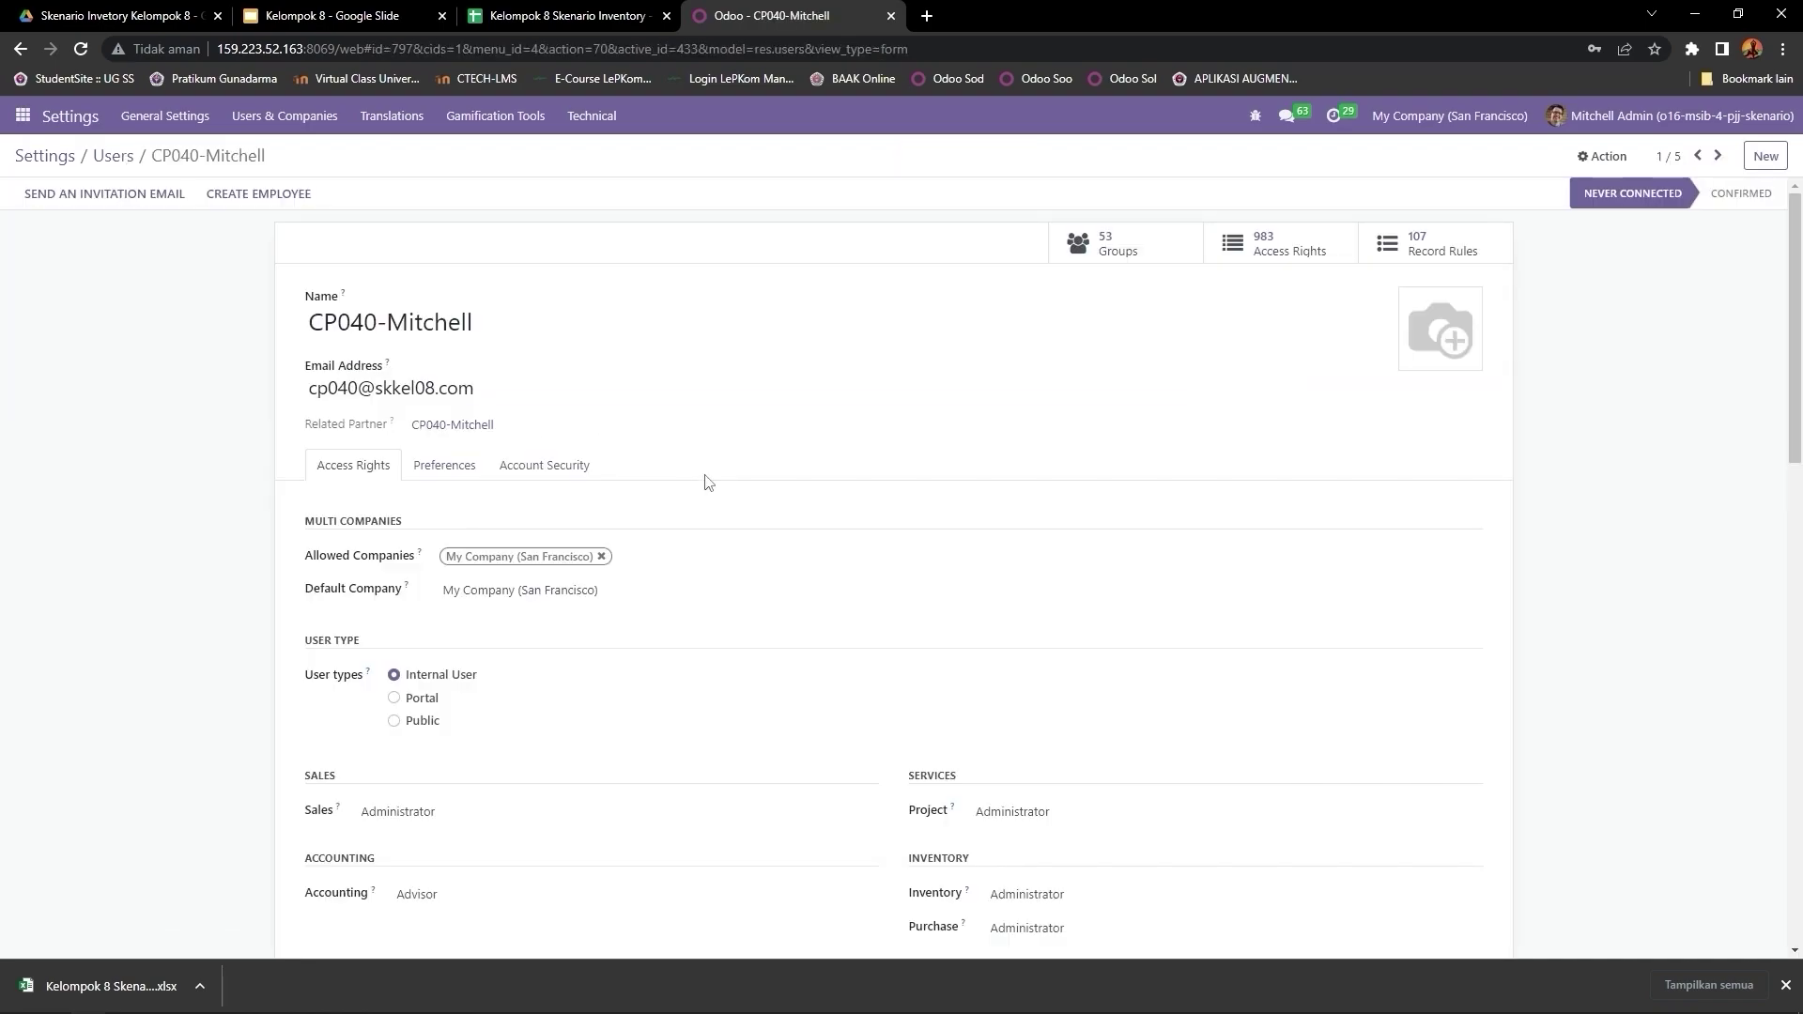
scroll(706, 477, down, 2)
scroll(705, 477, up, 2)
click(1719, 157)
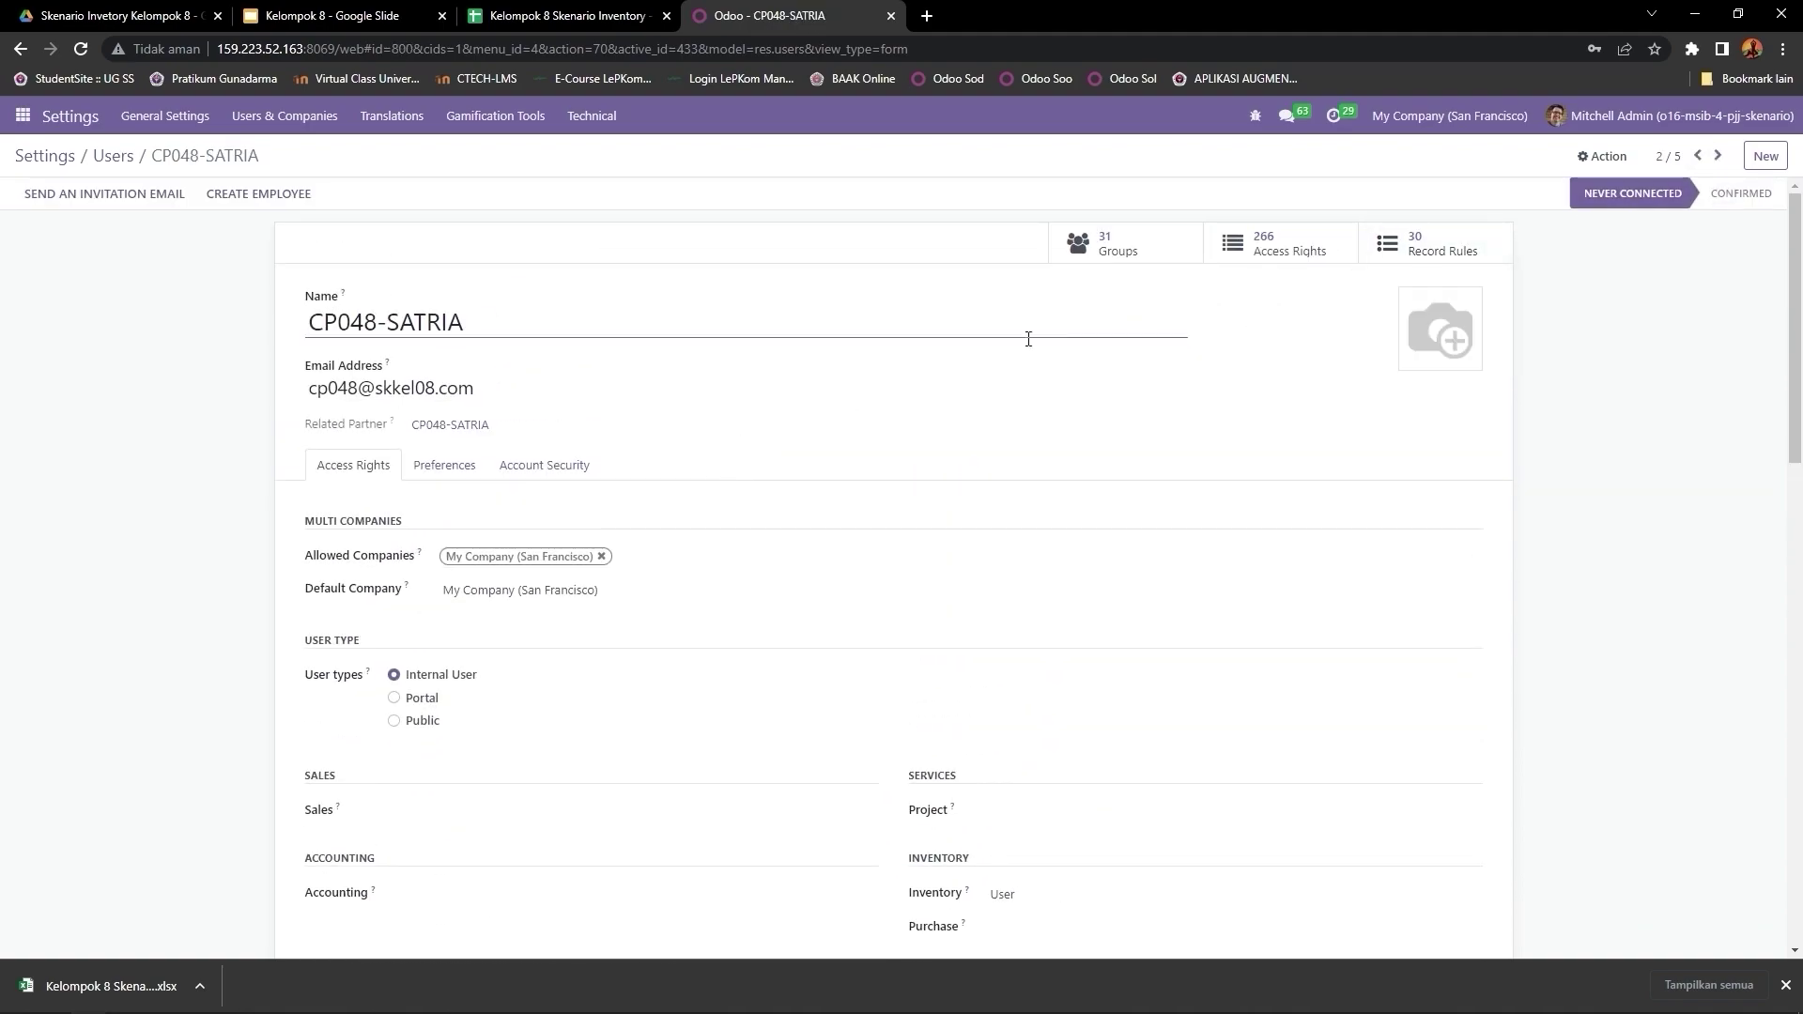
scroll(507, 375, down, 3)
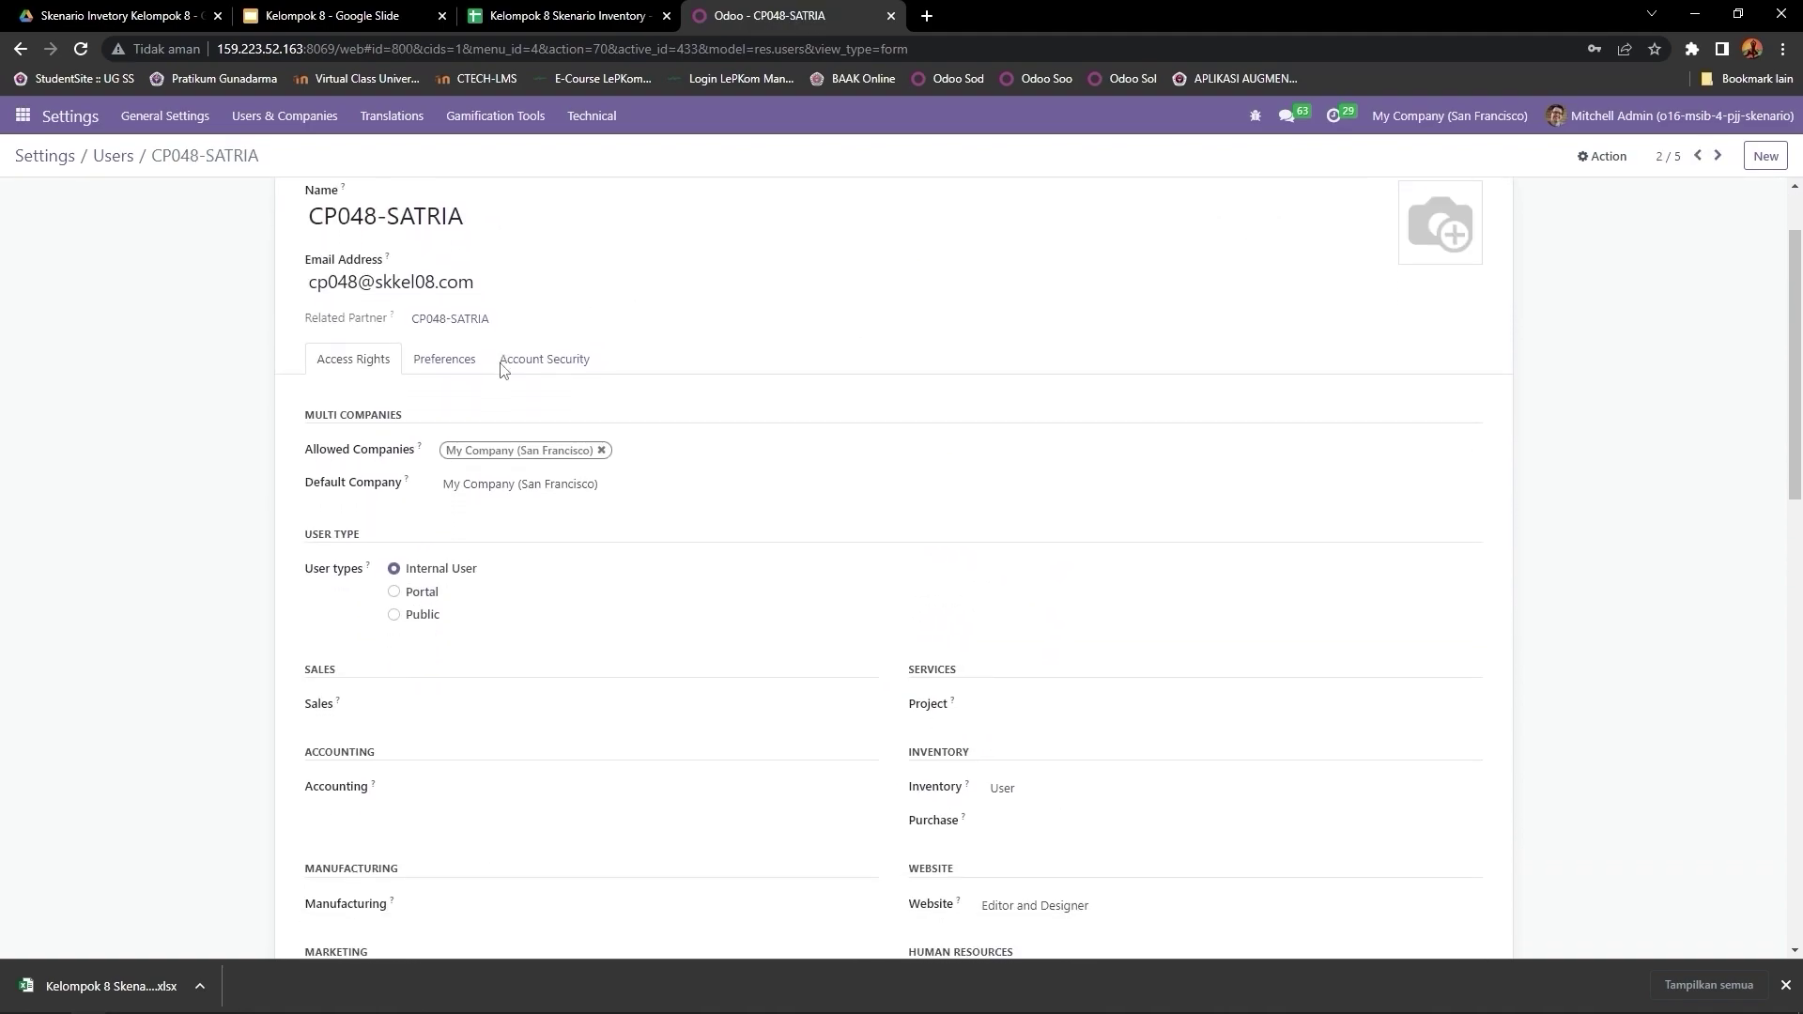
scroll(519, 387, up, 3)
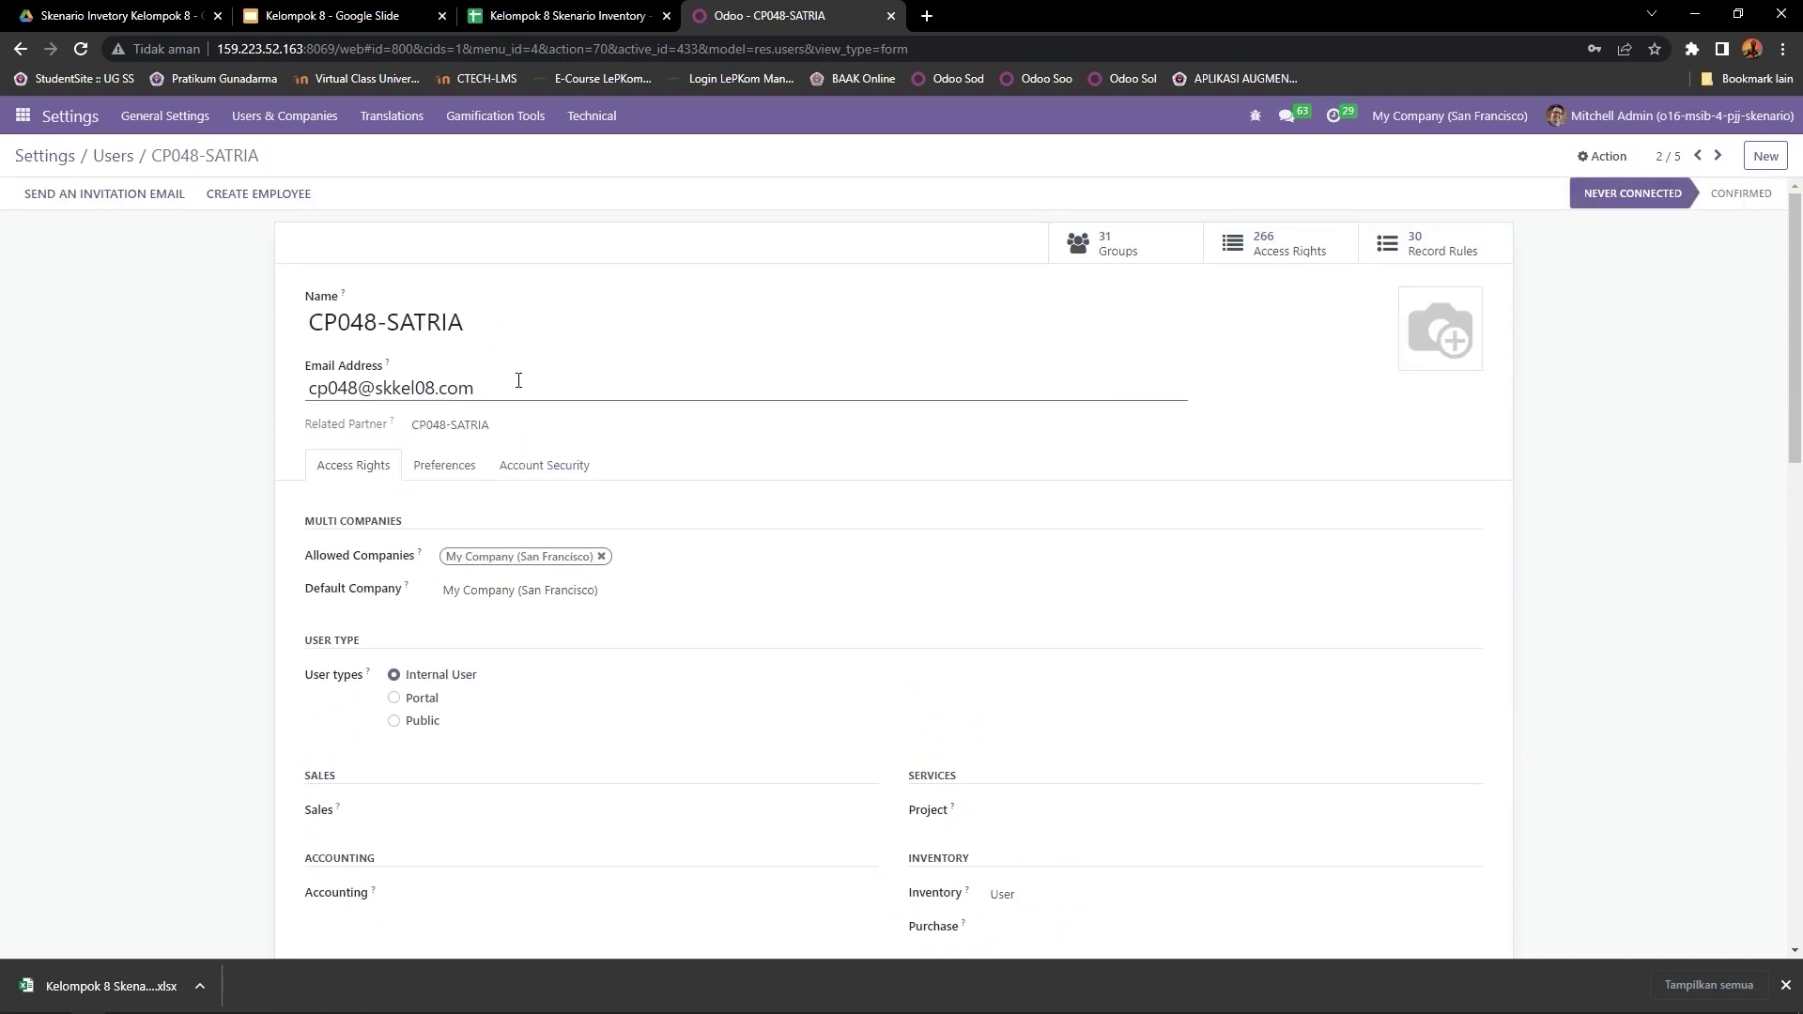
scroll(518, 381, down, 6)
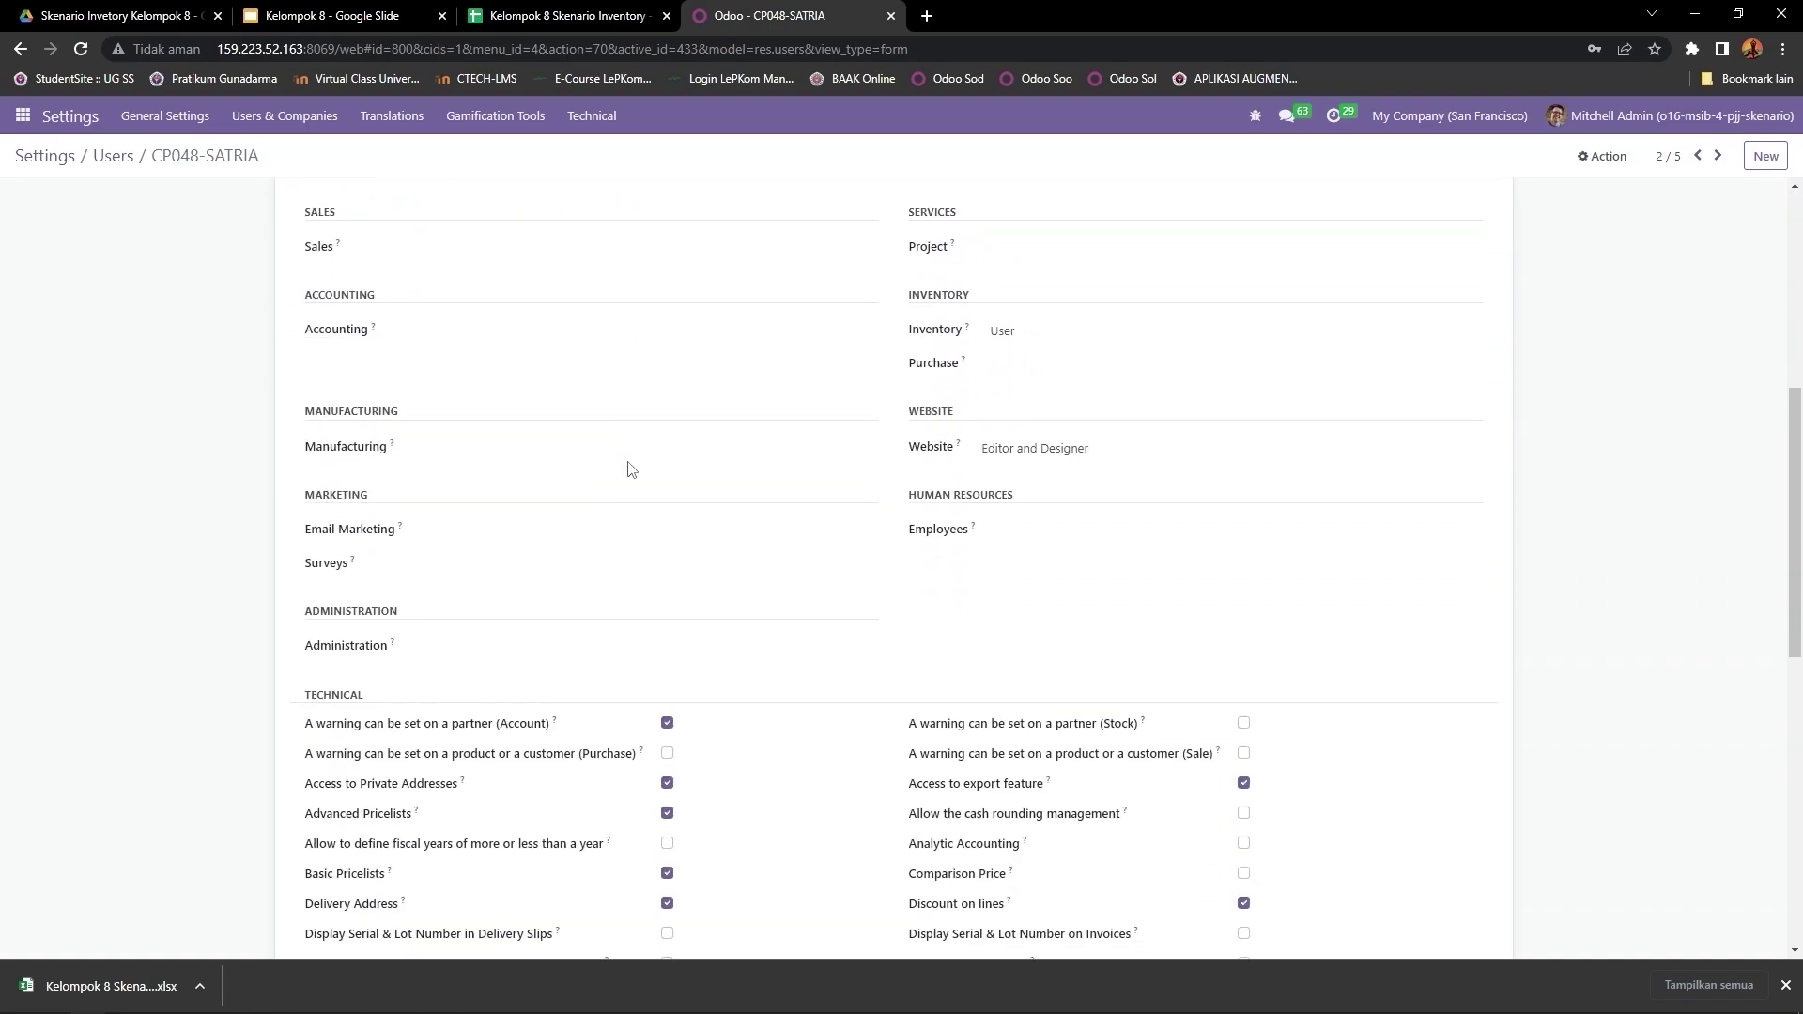
scroll(629, 467, down, 9)
scroll(627, 460, up, 13)
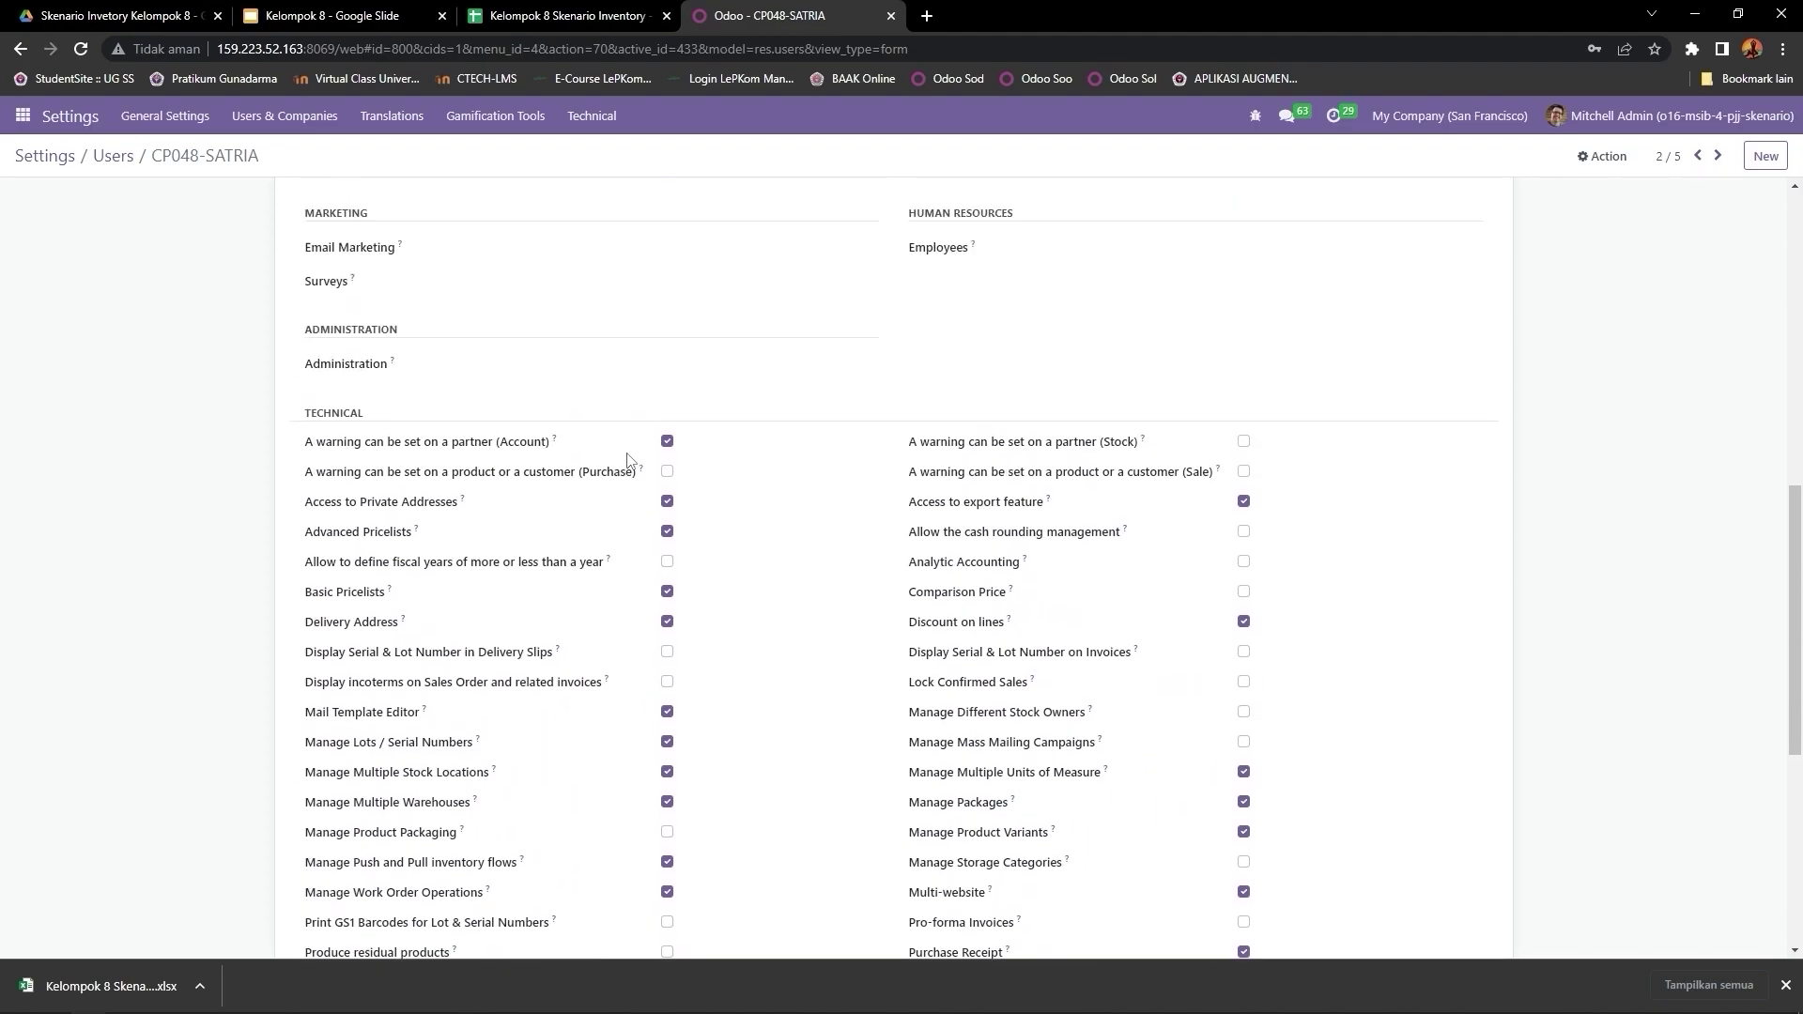
scroll(628, 452, up, 2)
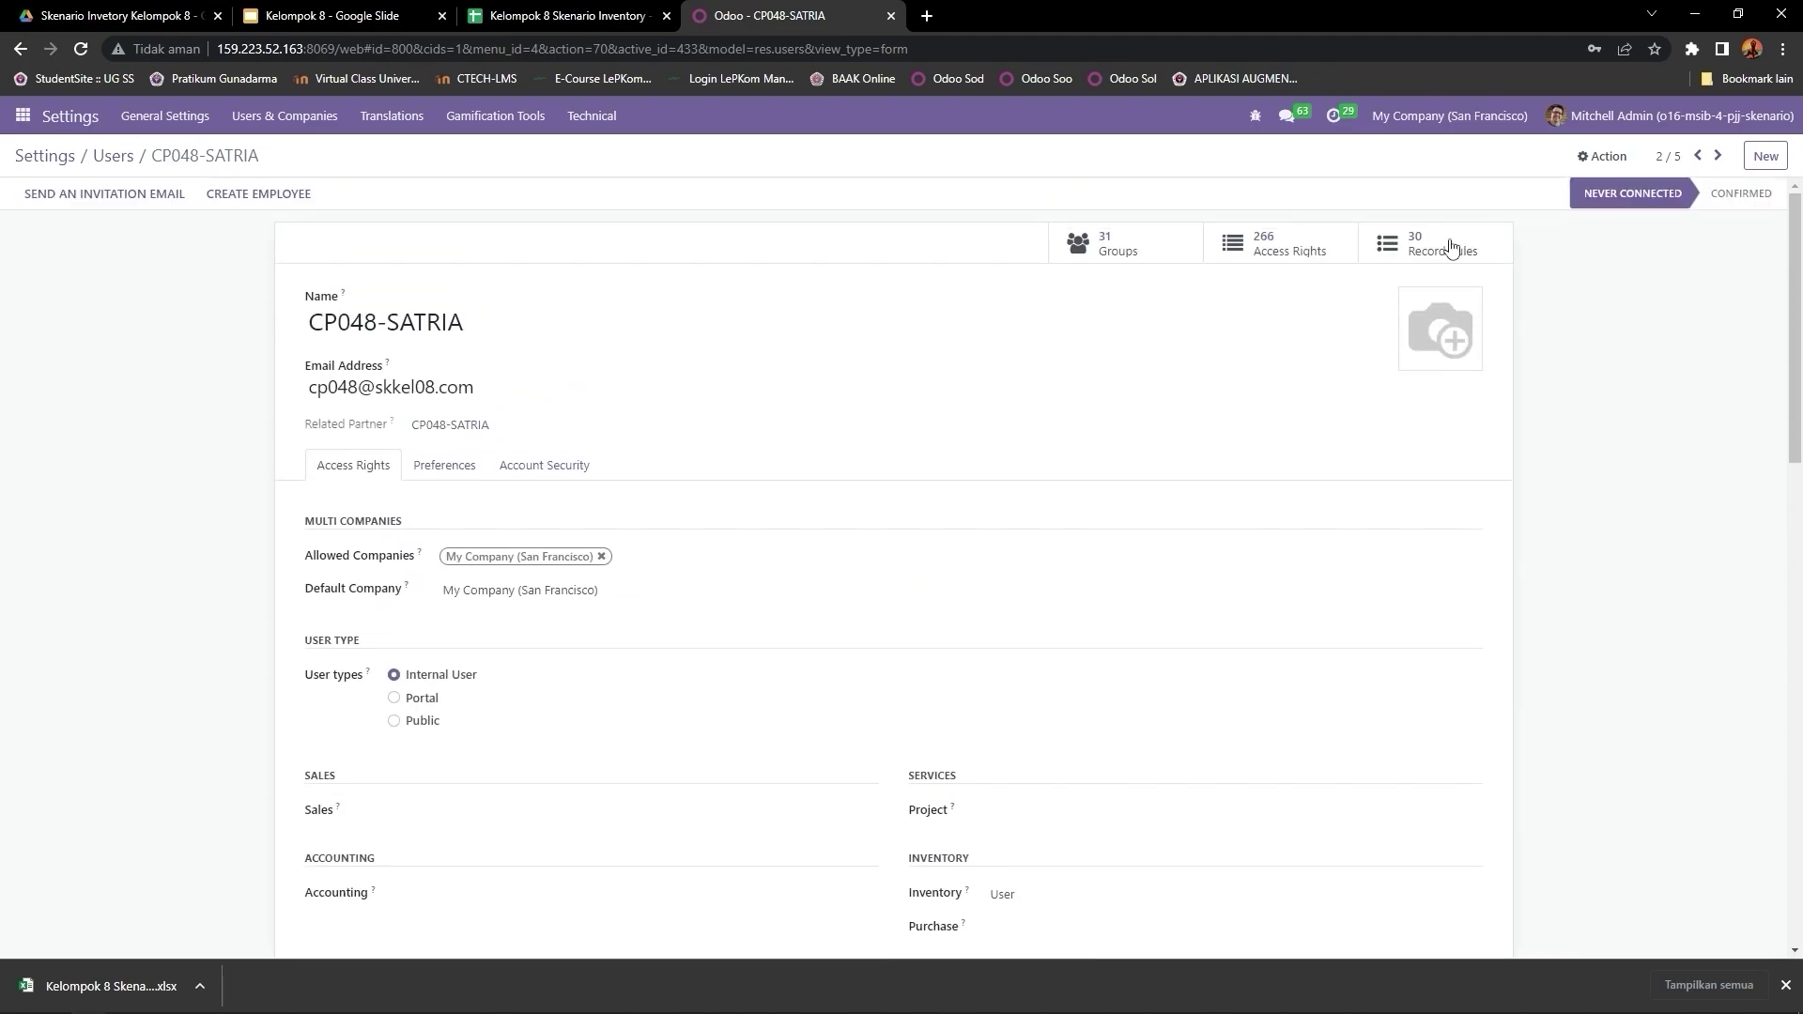
click(1721, 157)
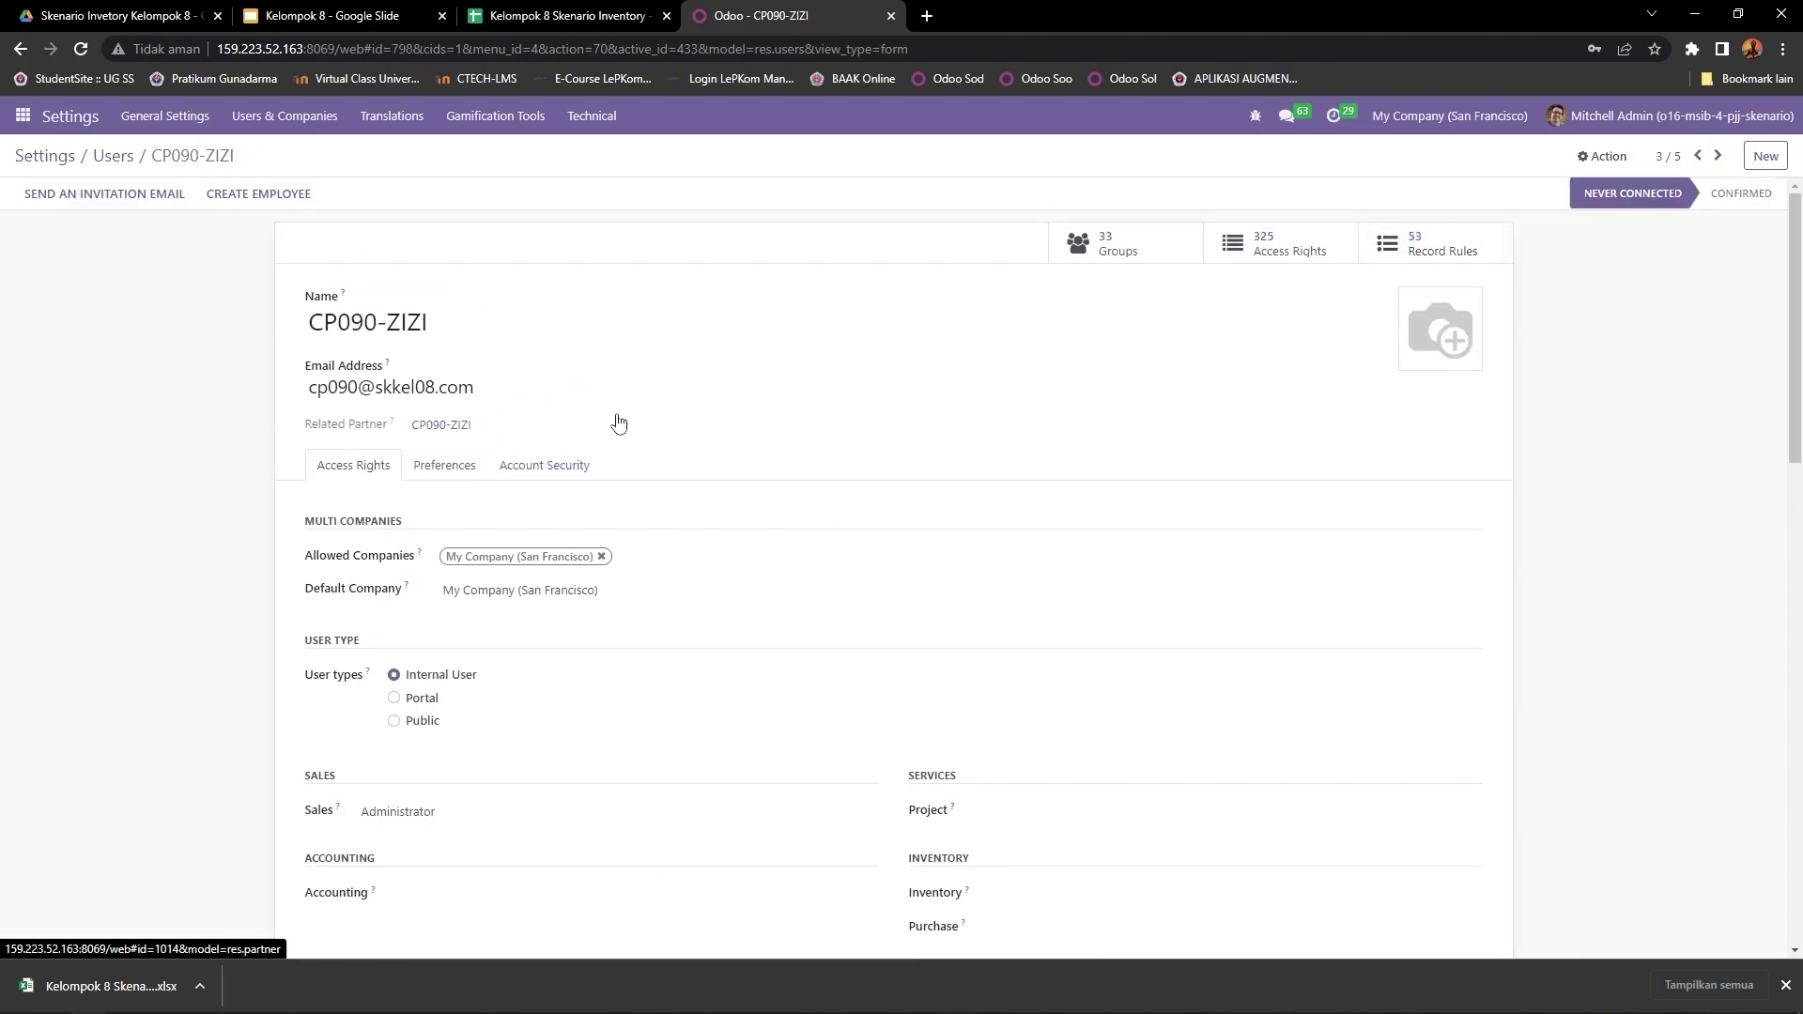
scroll(619, 424, down, 1)
scroll(619, 421, down, 2)
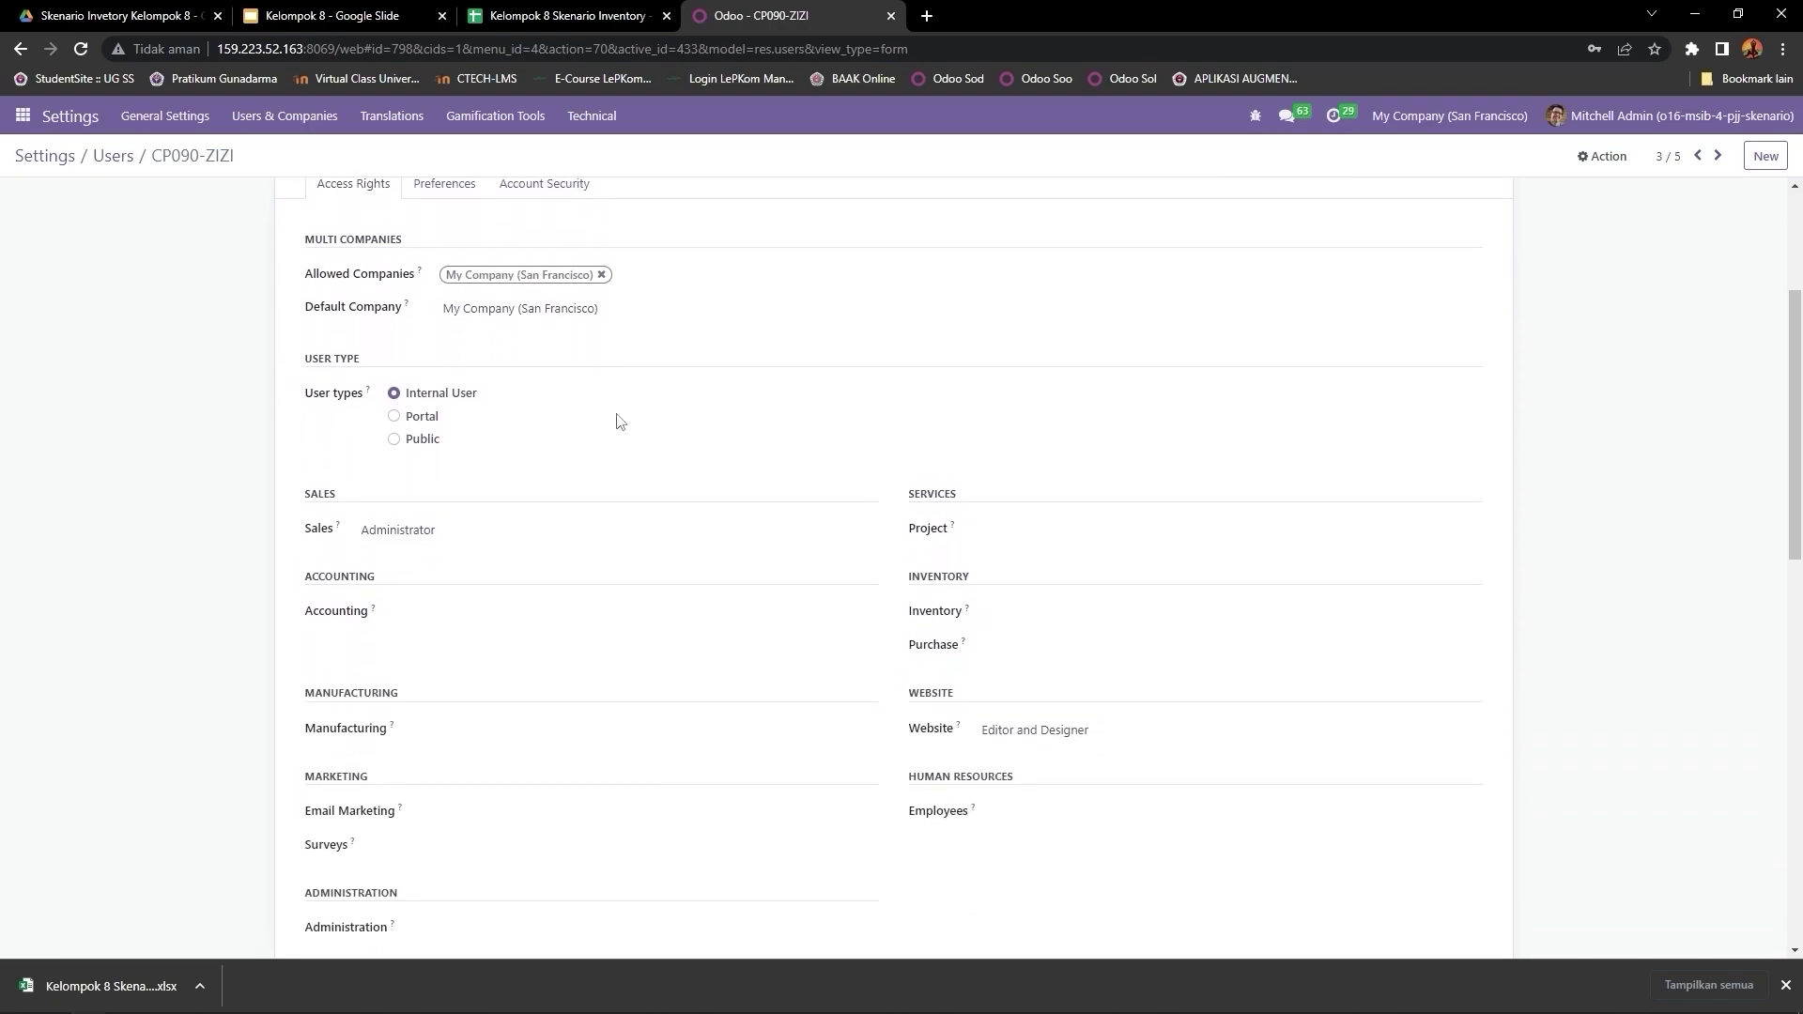
scroll(619, 422, up, 3)
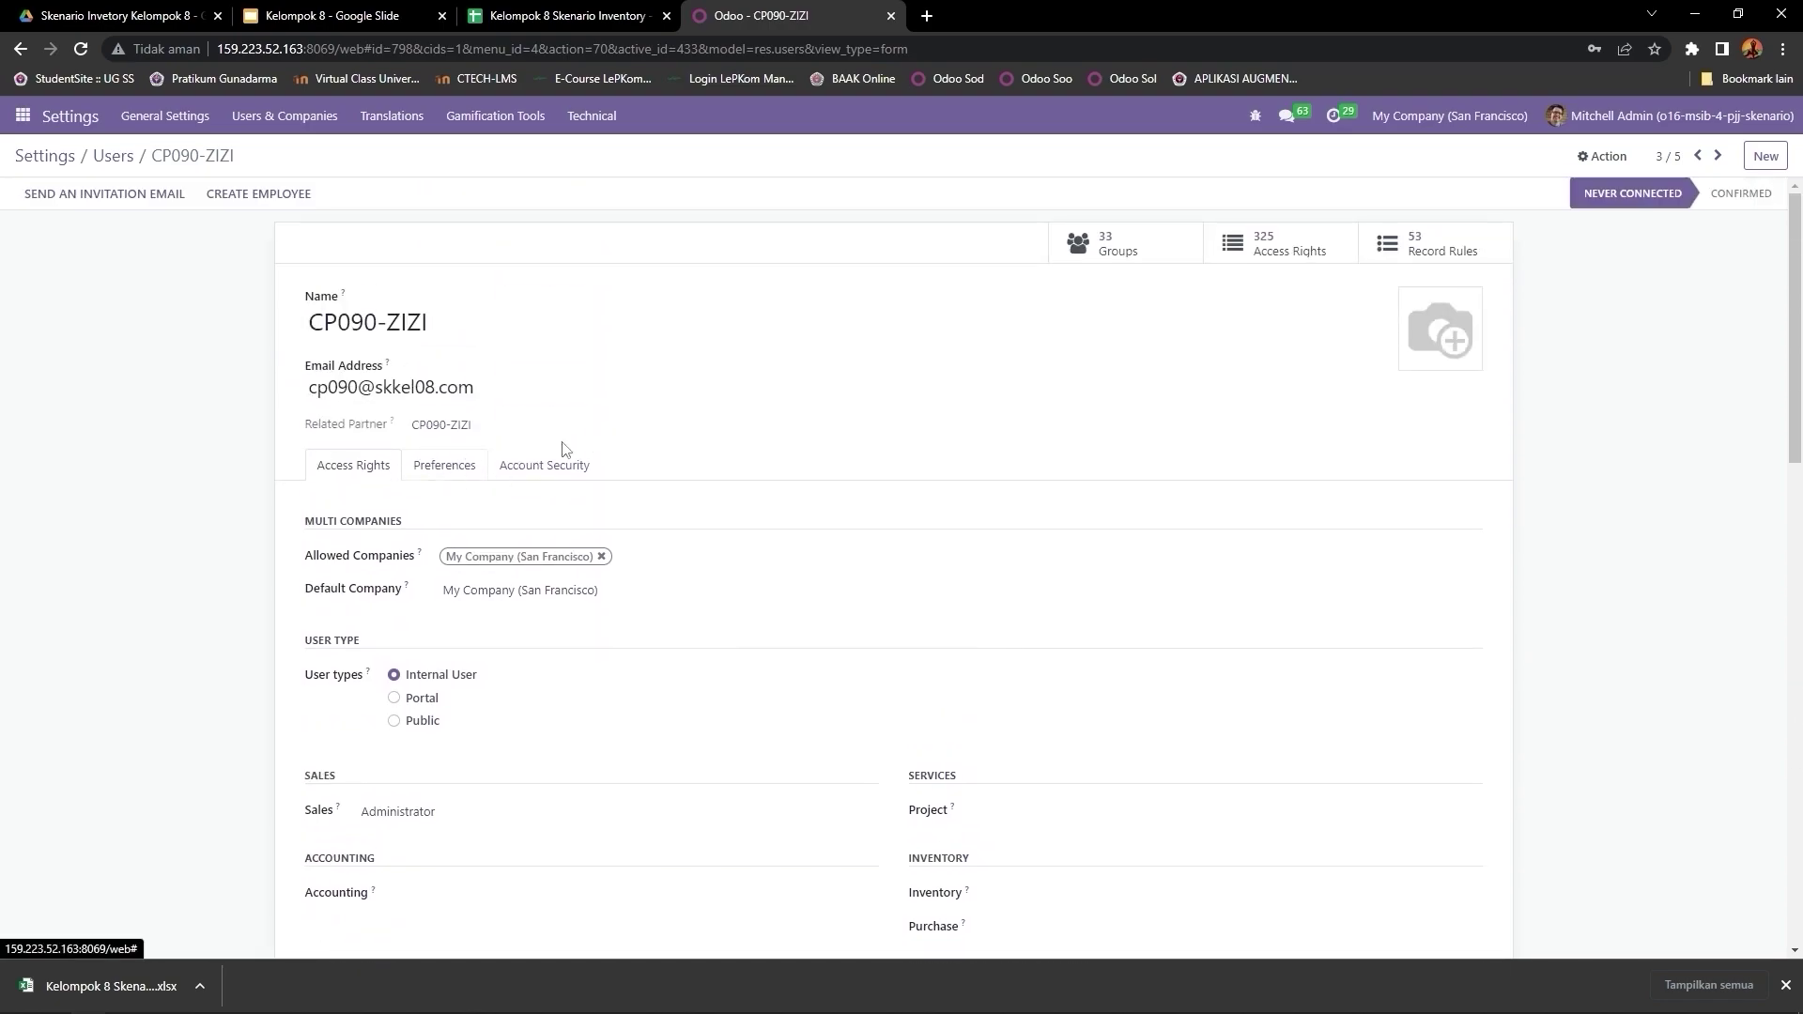
scroll(602, 449, down, 5)
scroll(608, 447, down, 8)
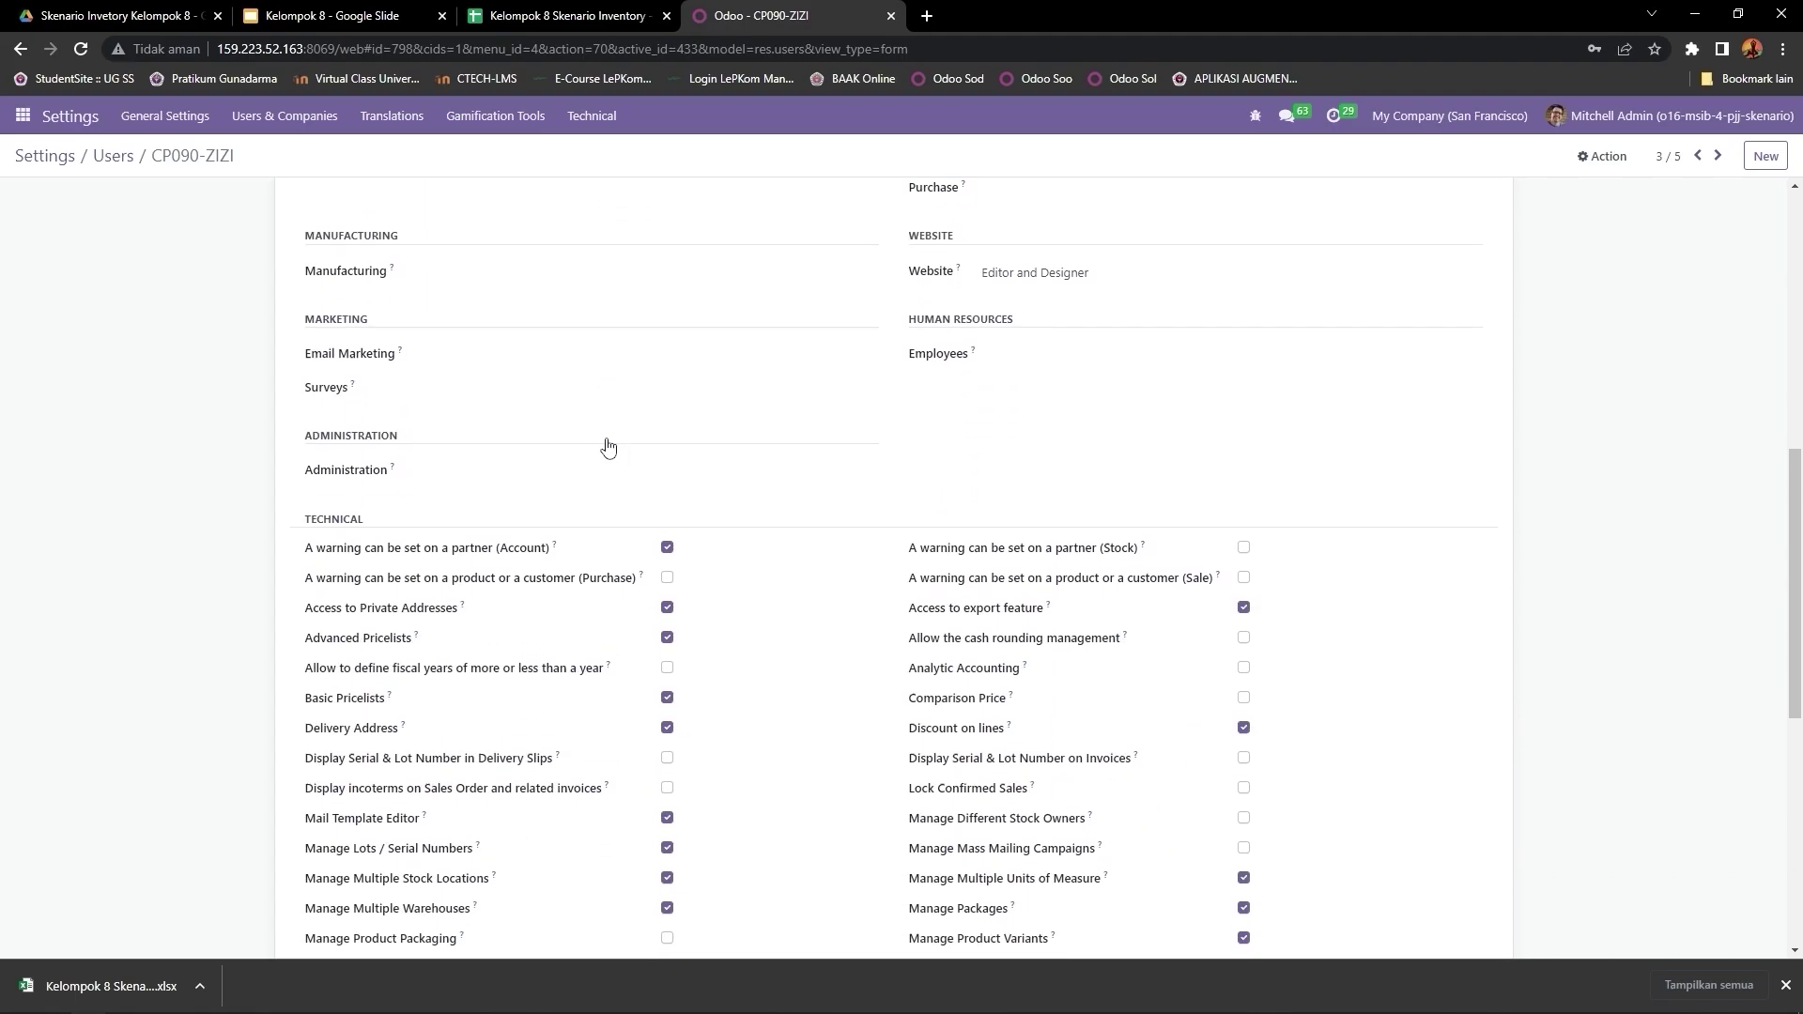
scroll(560, 528, up, 15)
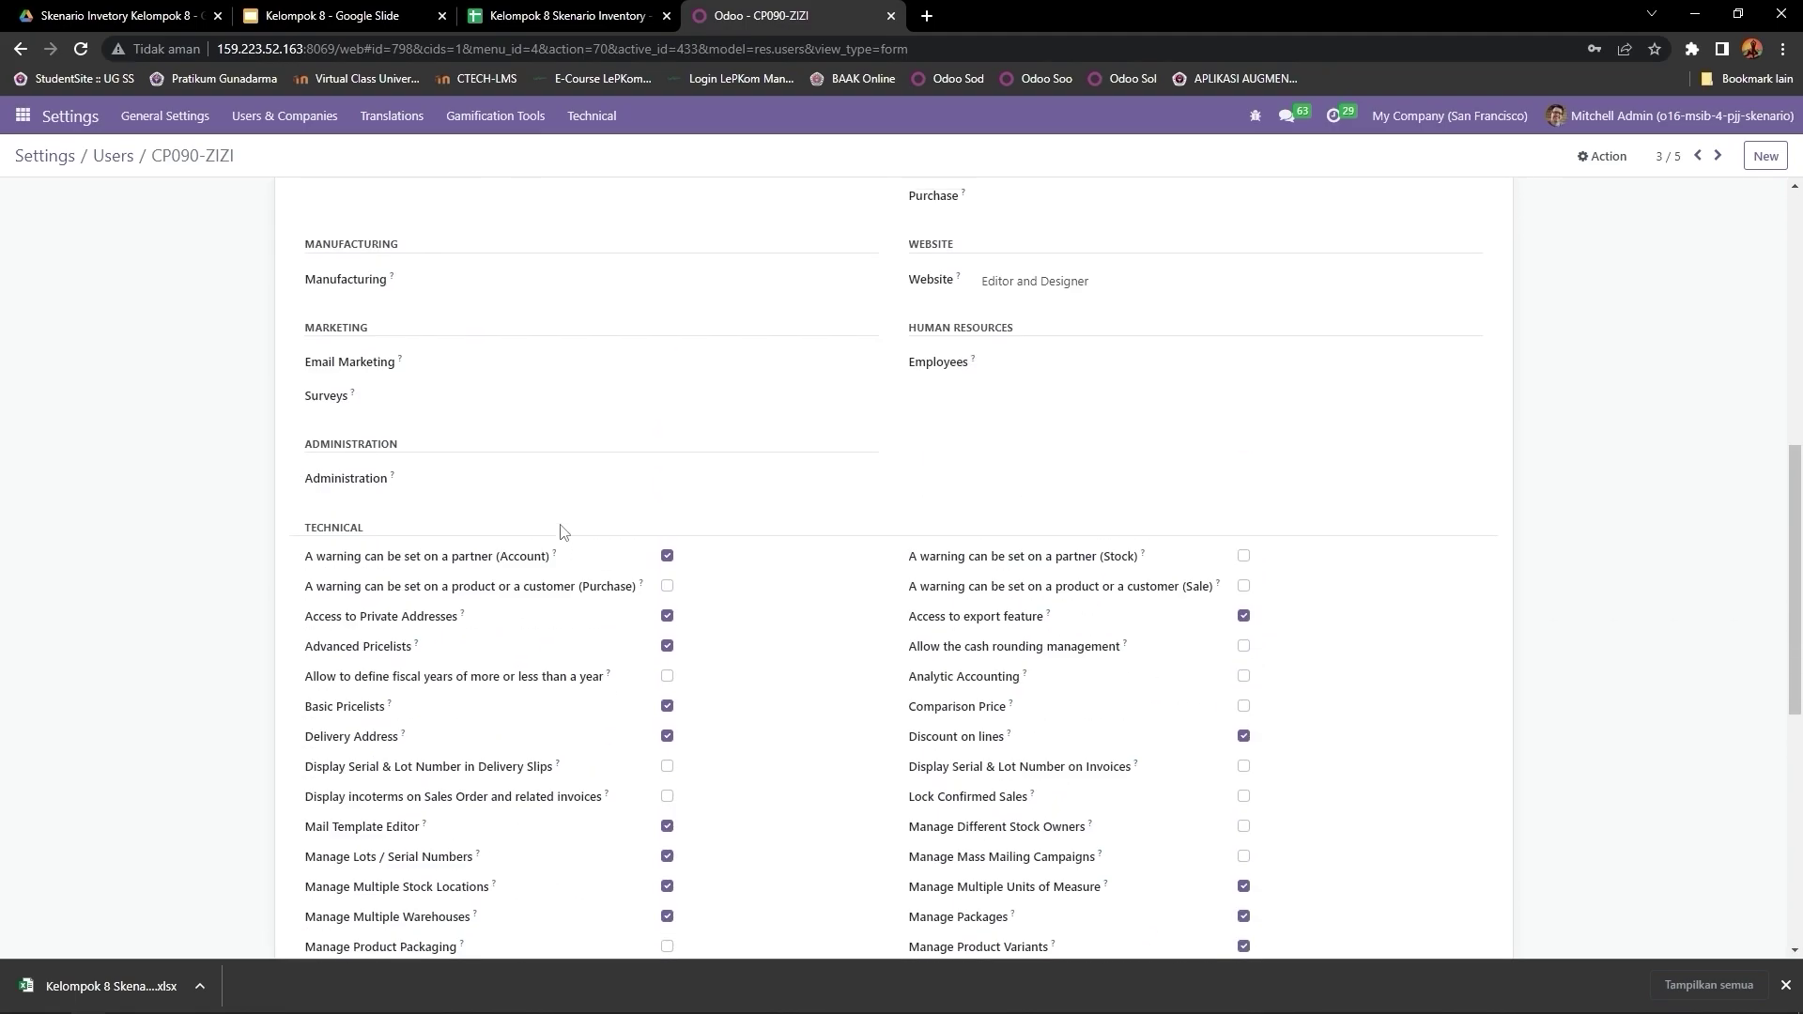
click(1720, 161)
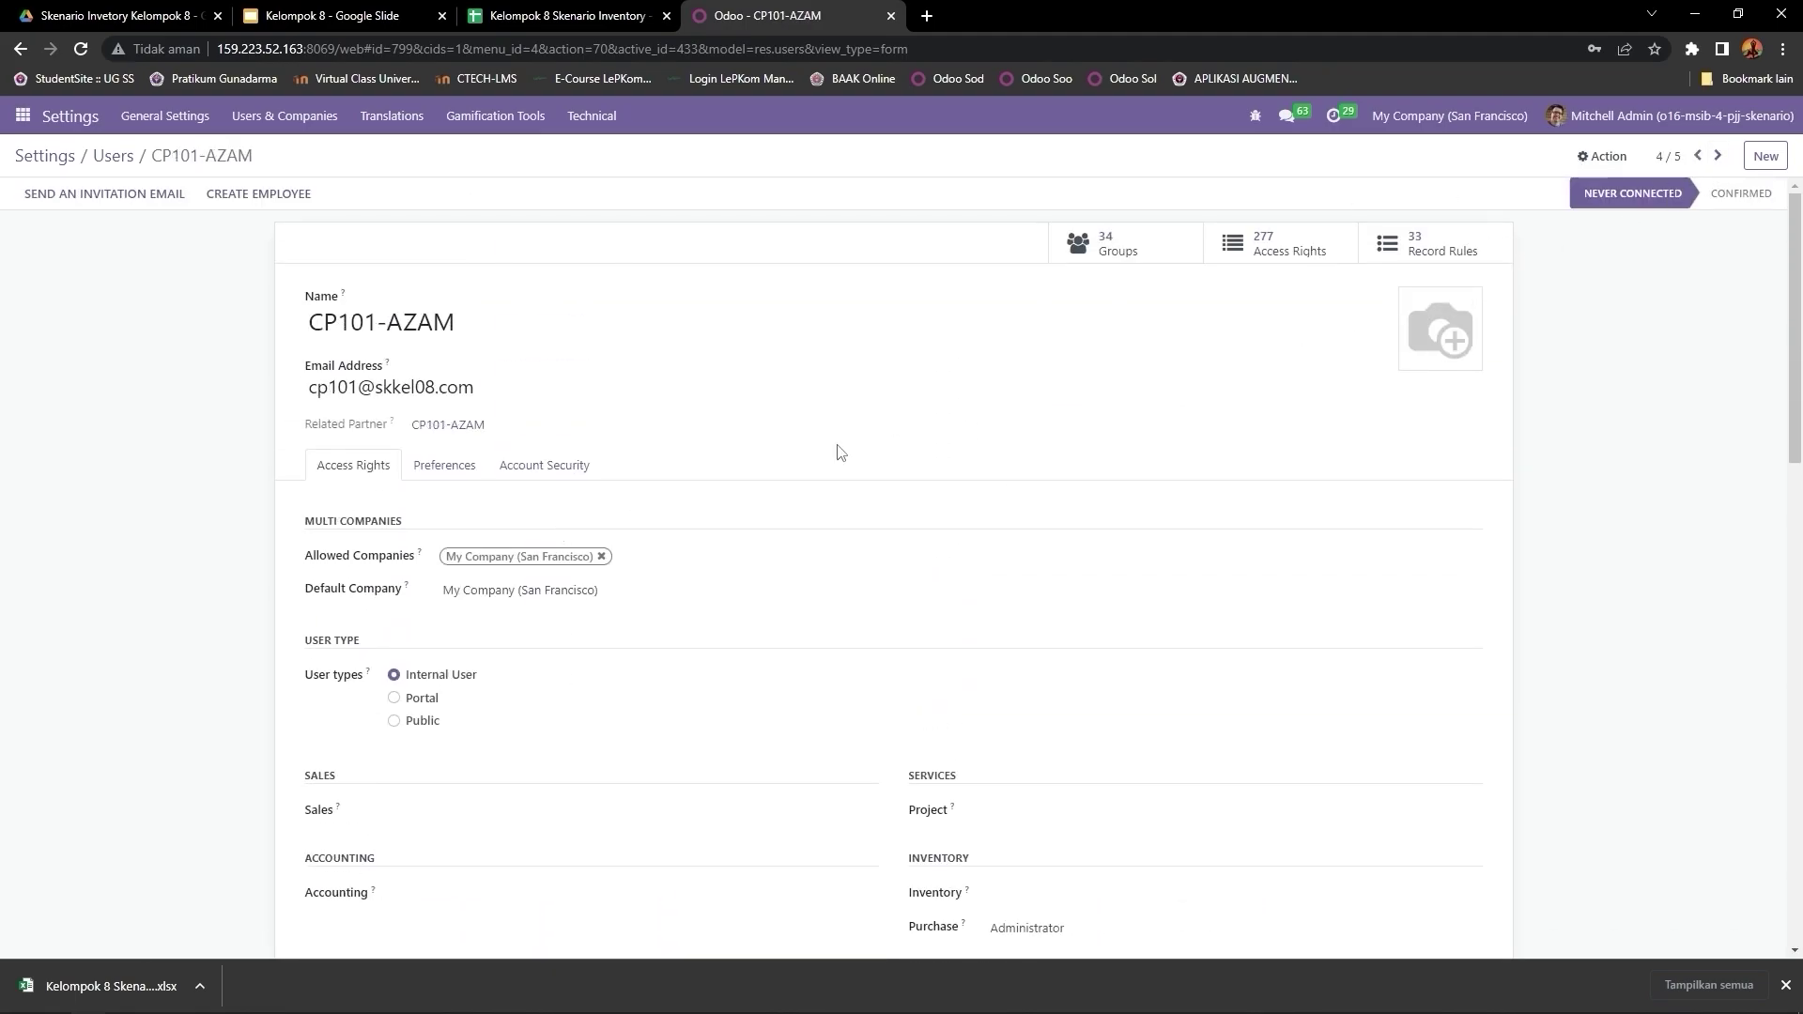
scroll(534, 448, down, 2)
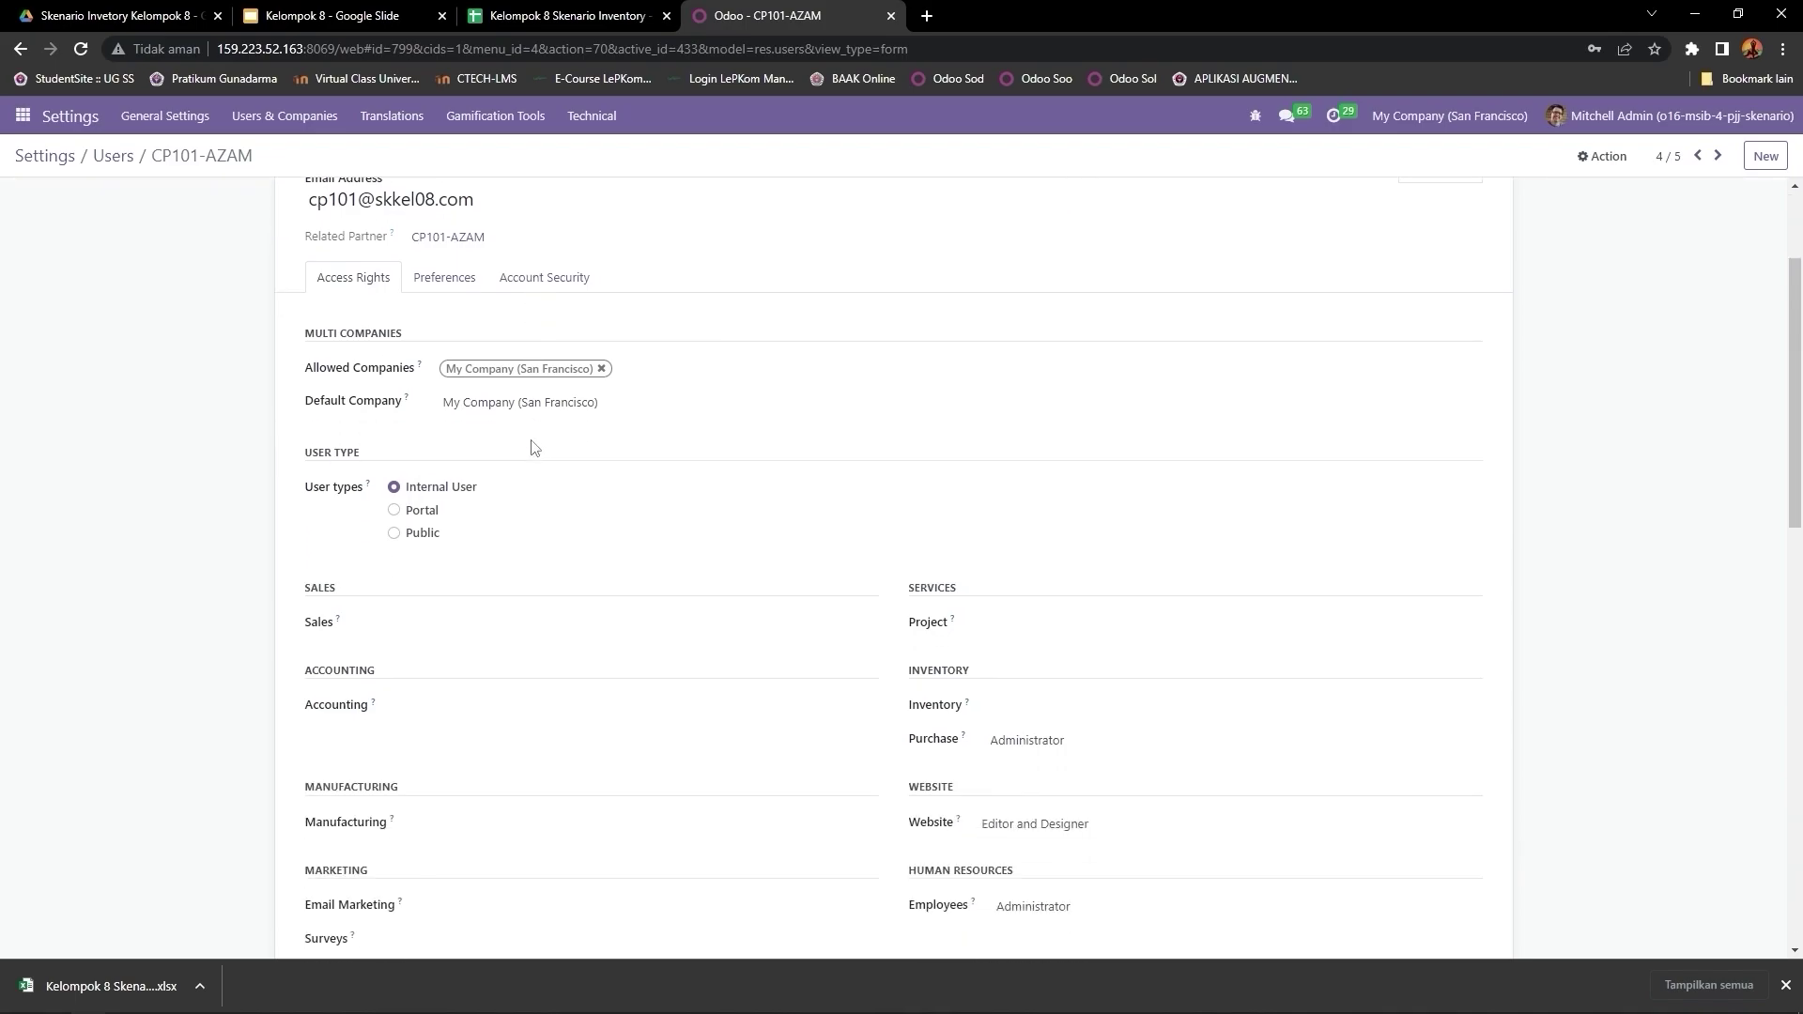
scroll(534, 449, up, 2)
scroll(528, 447, down, 3)
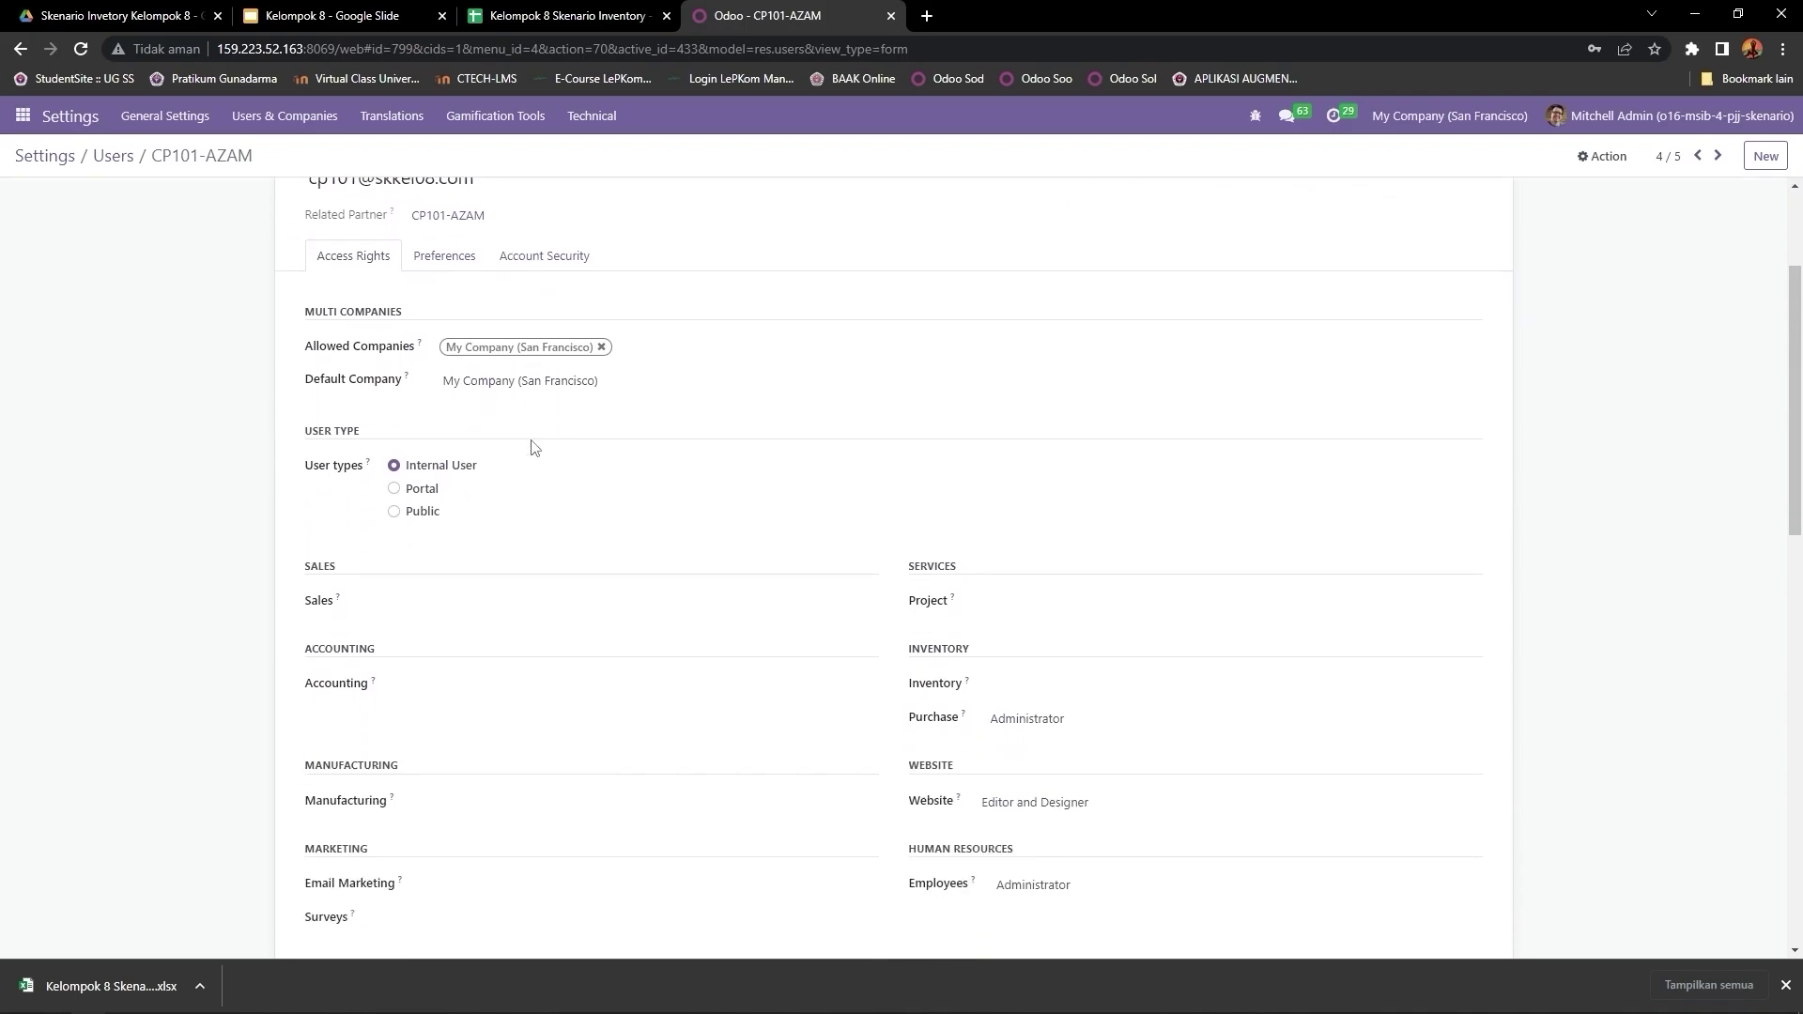
scroll(644, 543, down, 10)
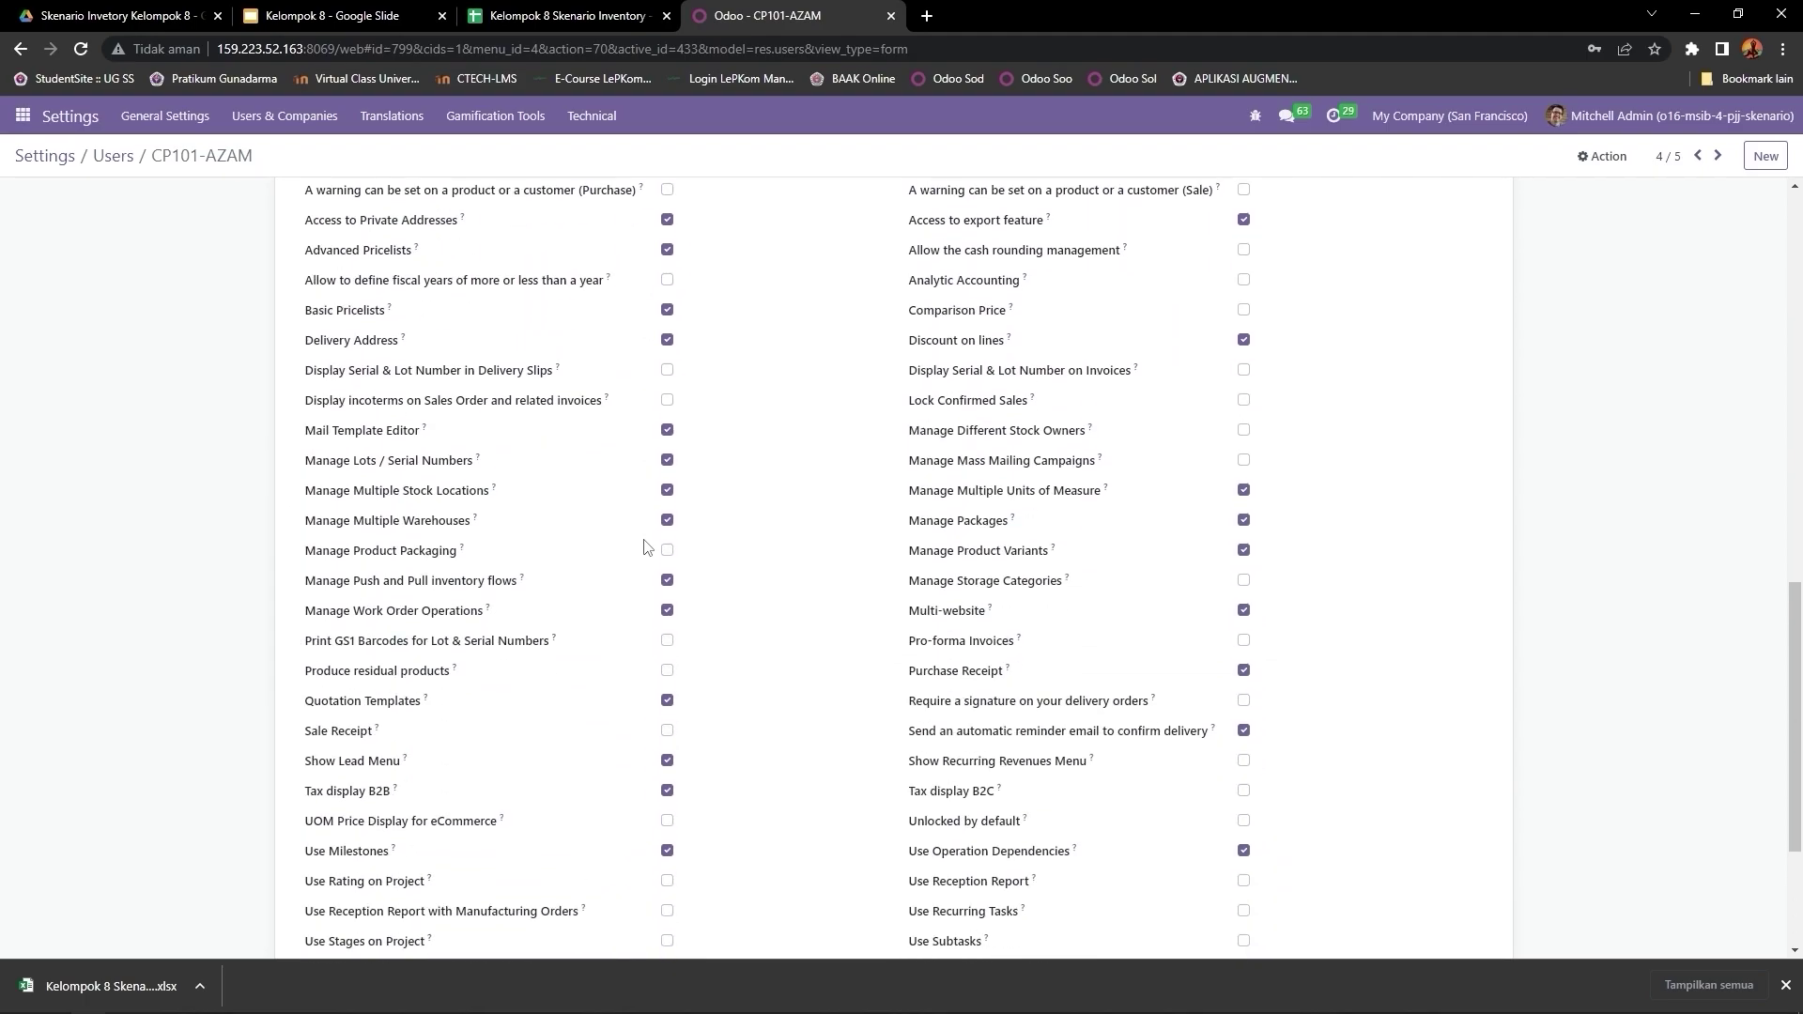
scroll(671, 593, up, 5)
scroll(670, 593, up, 10)
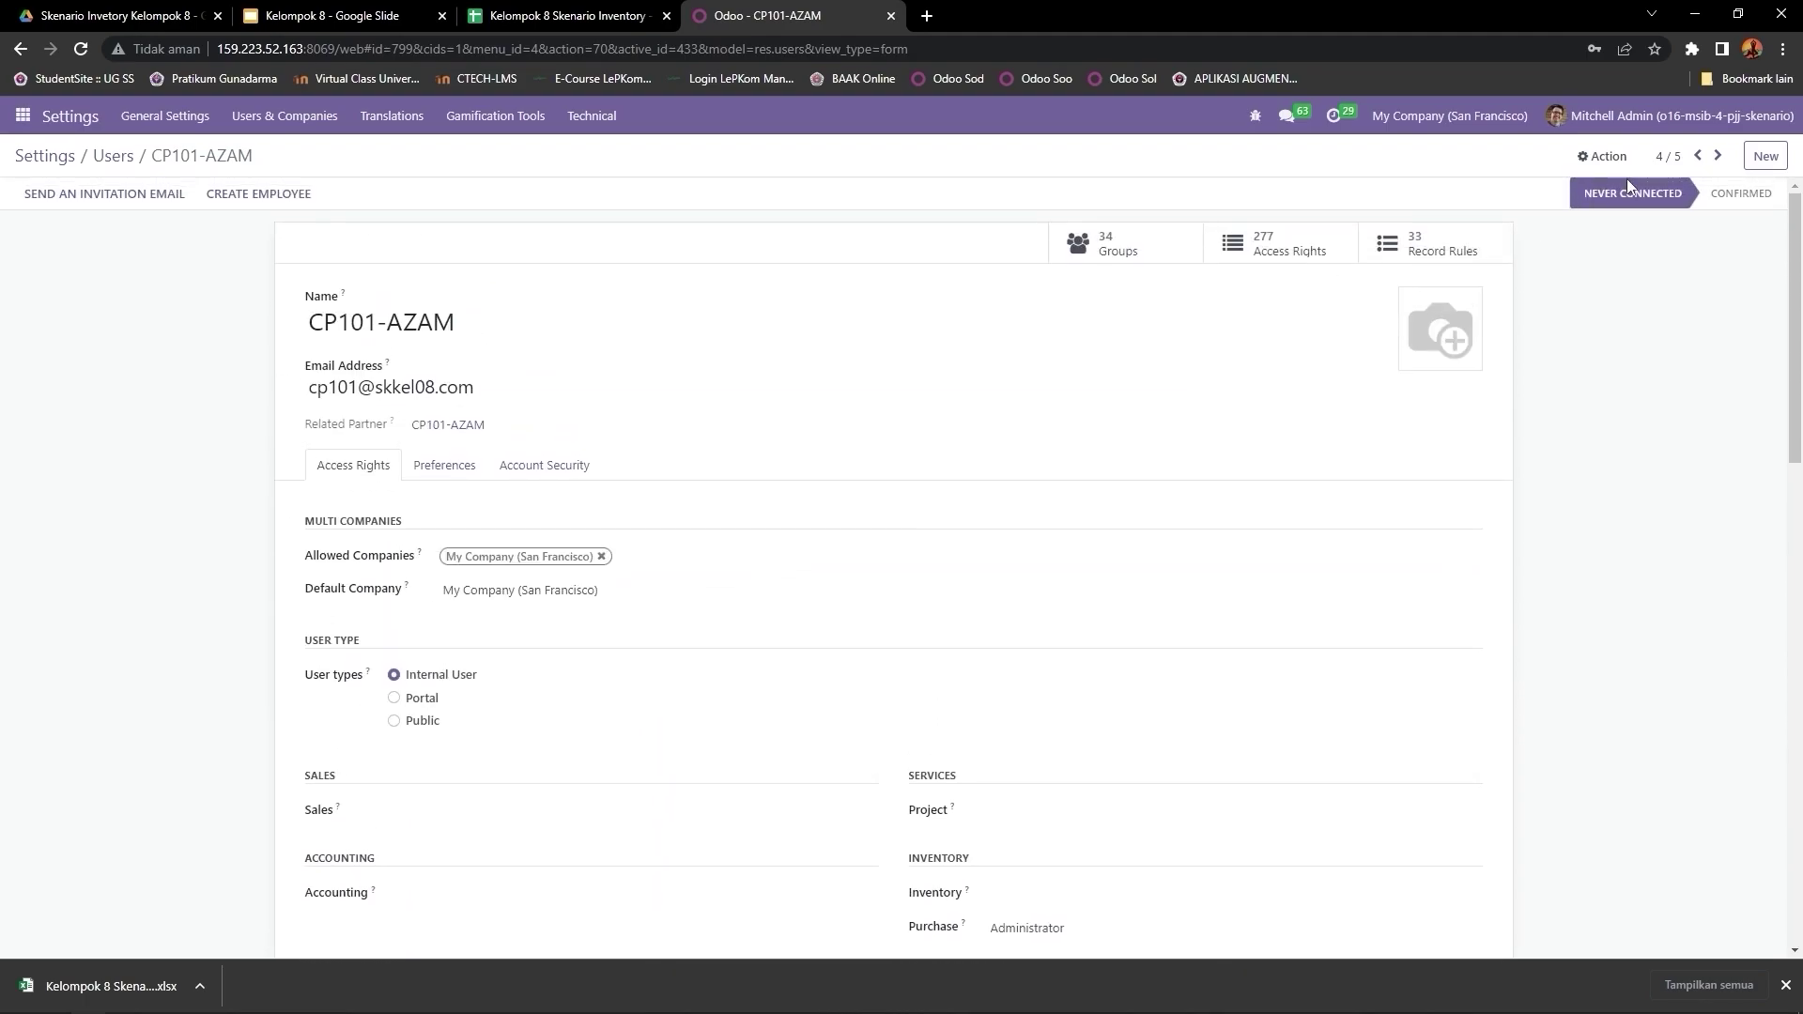
click(1717, 157)
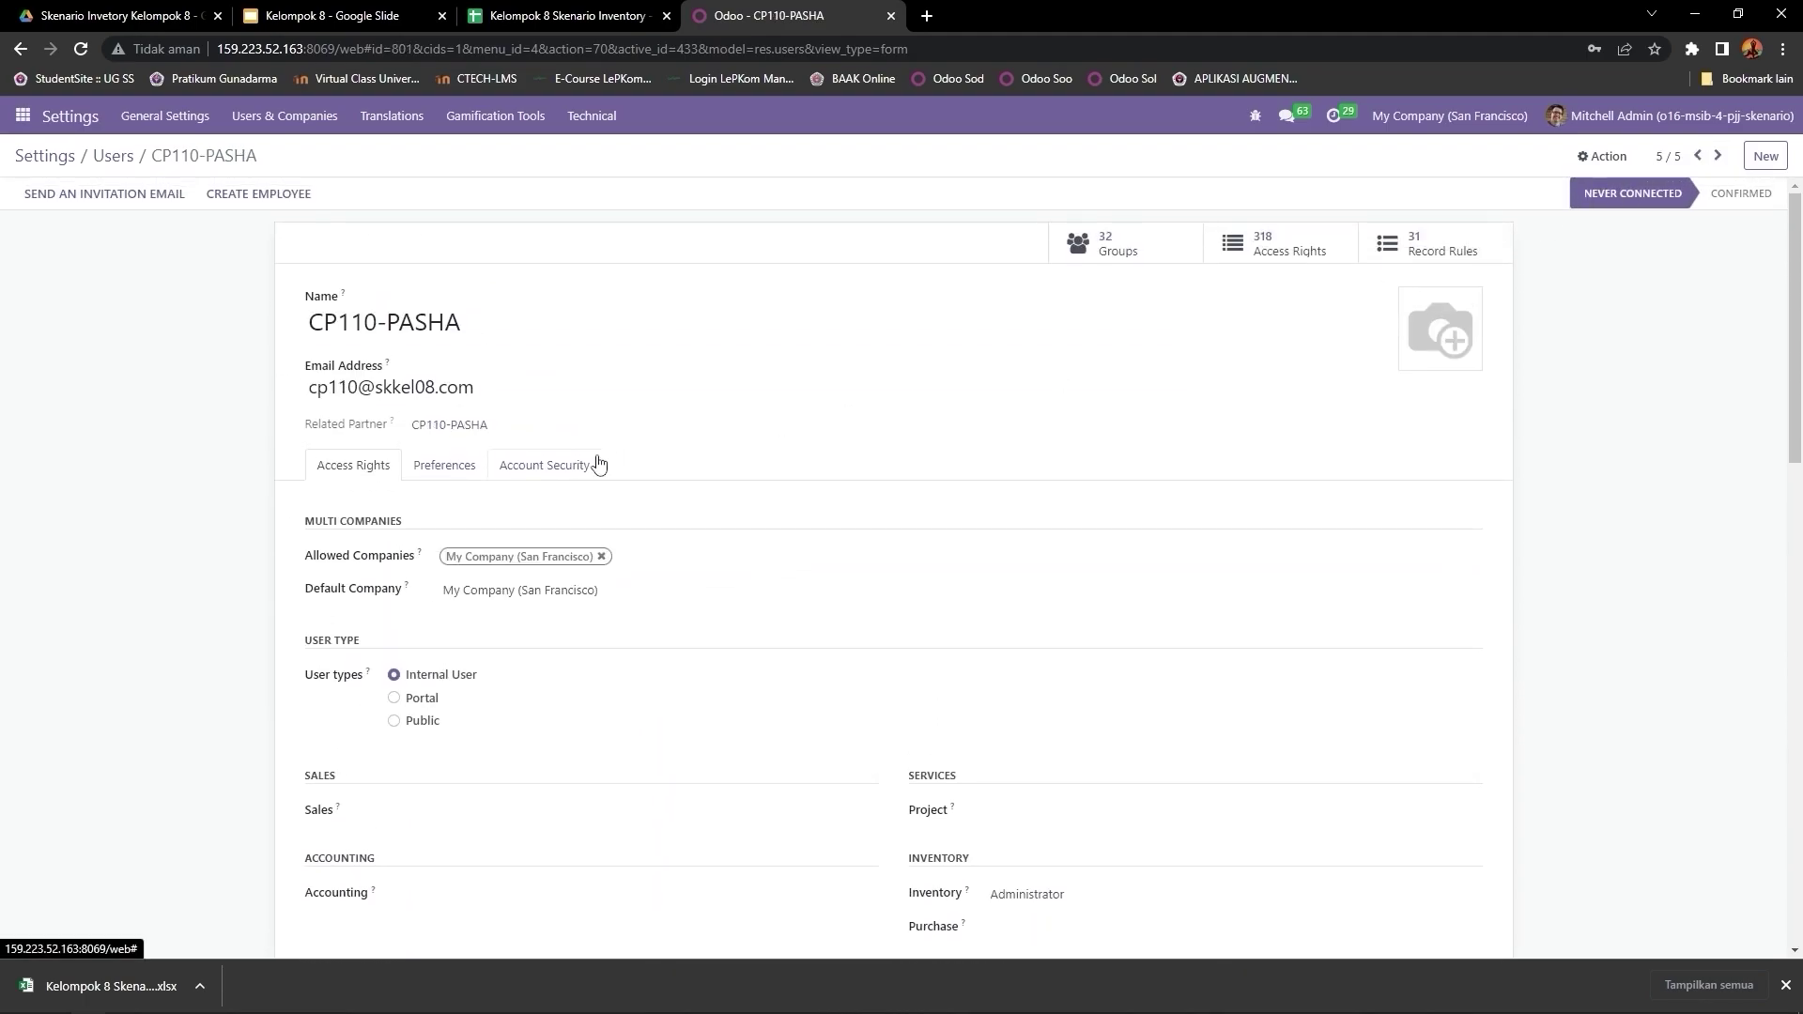
scroll(598, 464, down, 1)
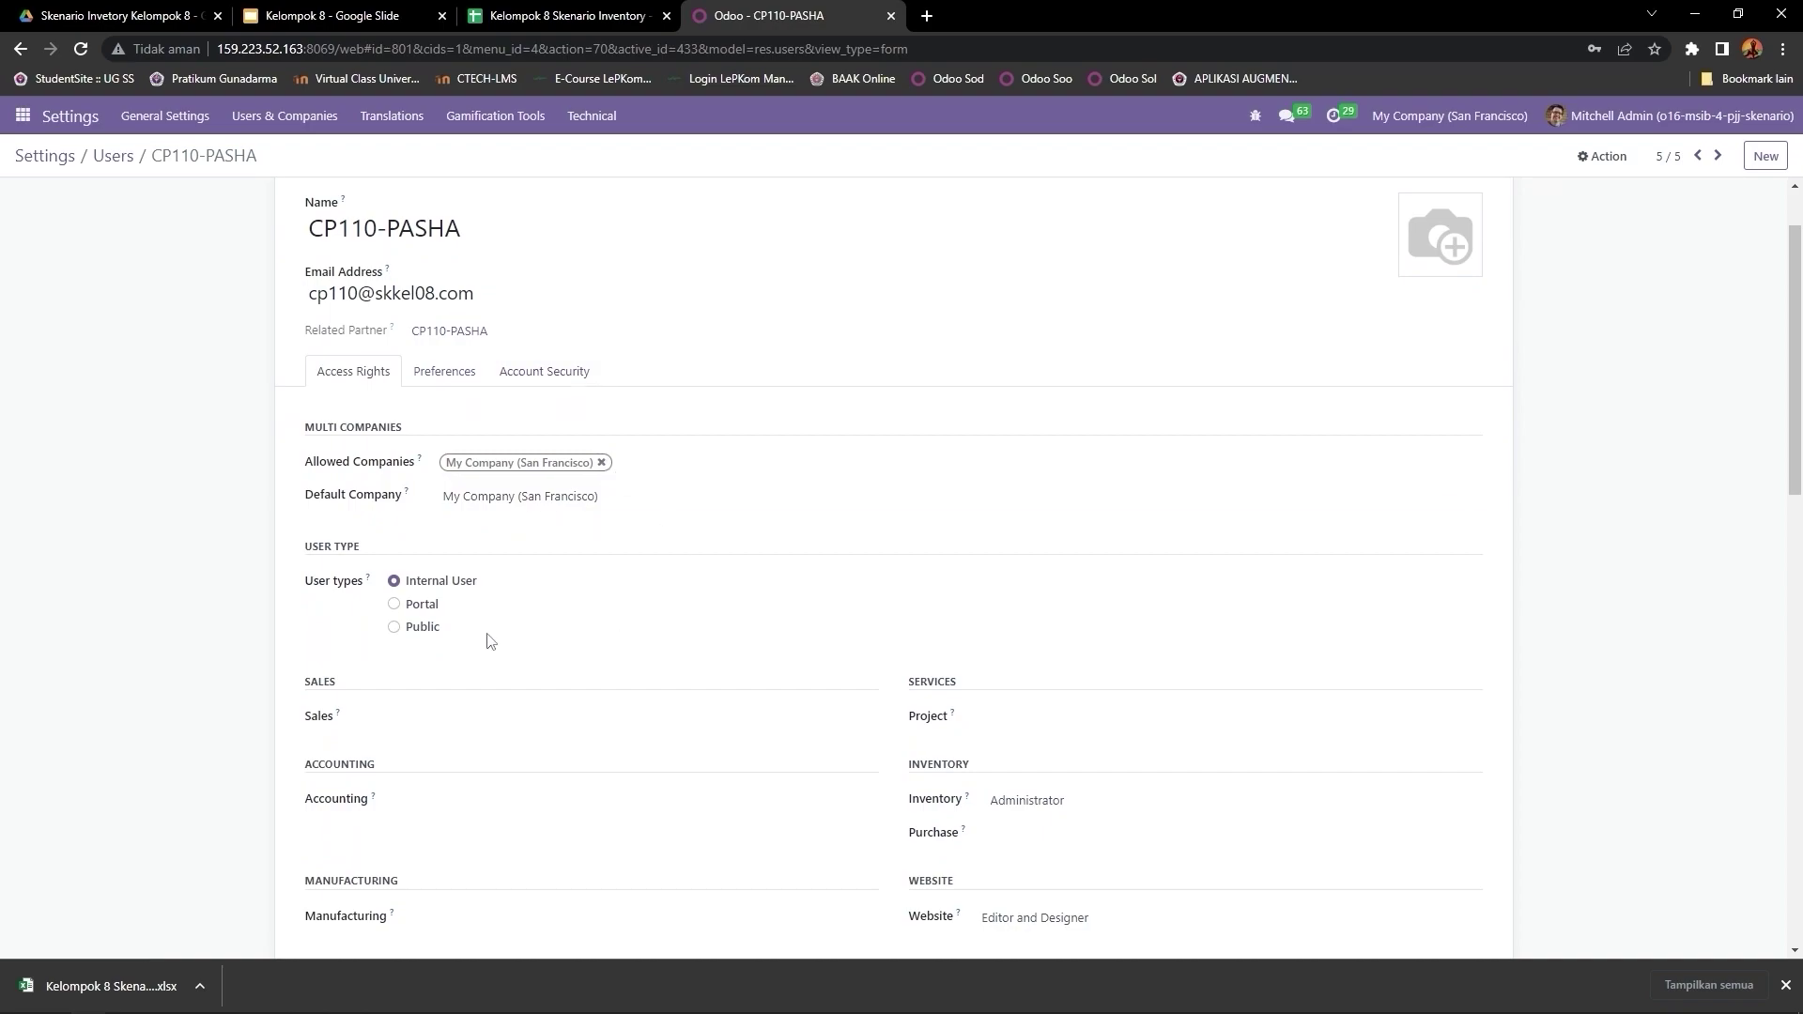
scroll(1024, 644, down, 3)
scroll(1002, 616, down, 10)
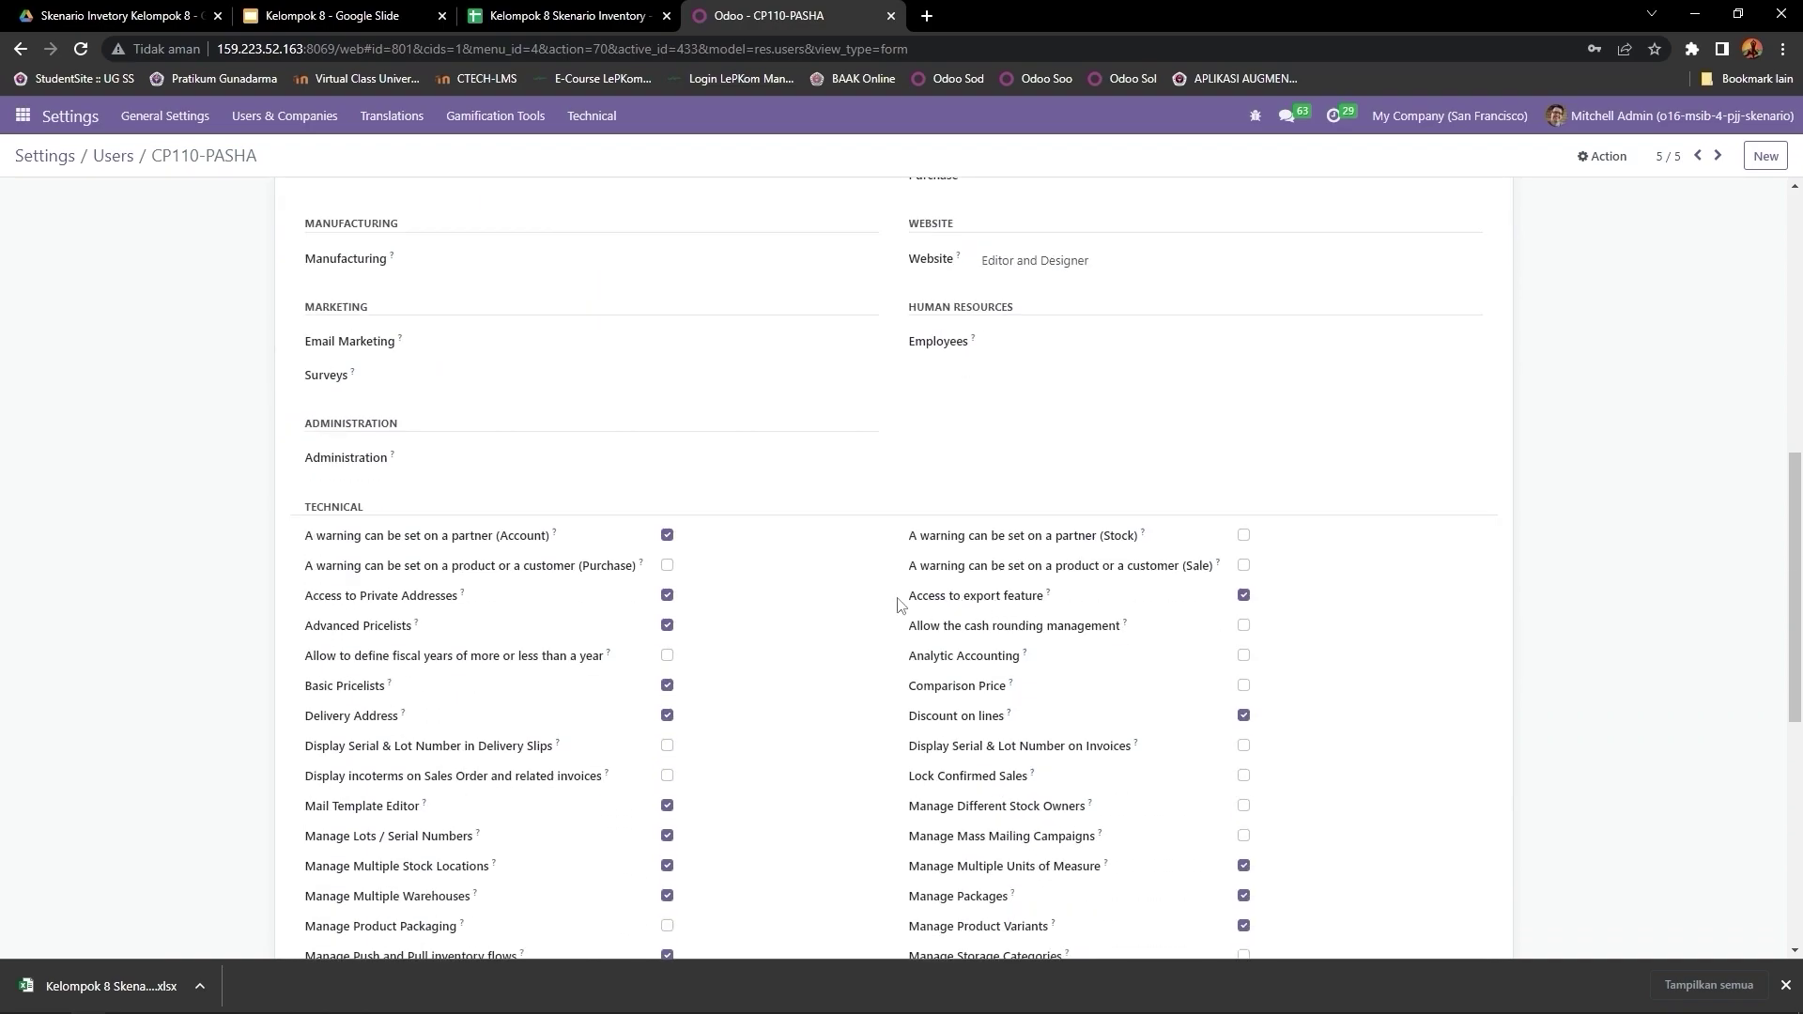
scroll(834, 657, up, 15)
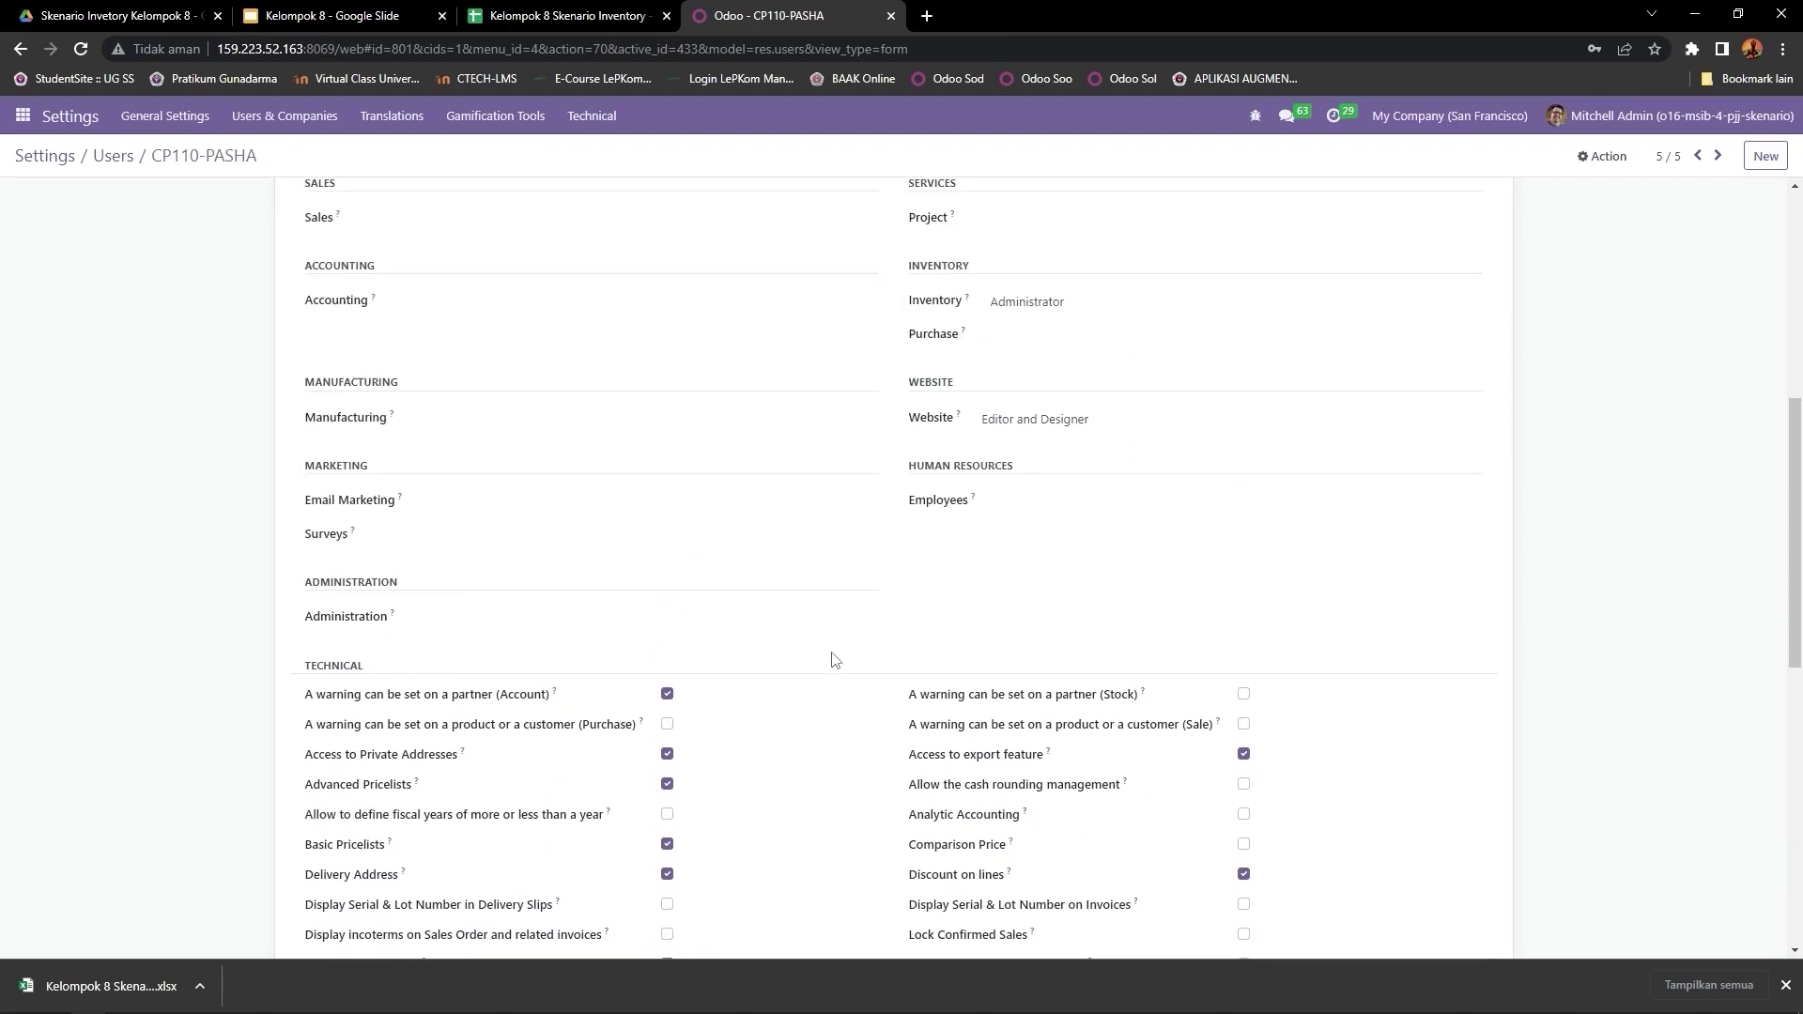
click(113, 155)
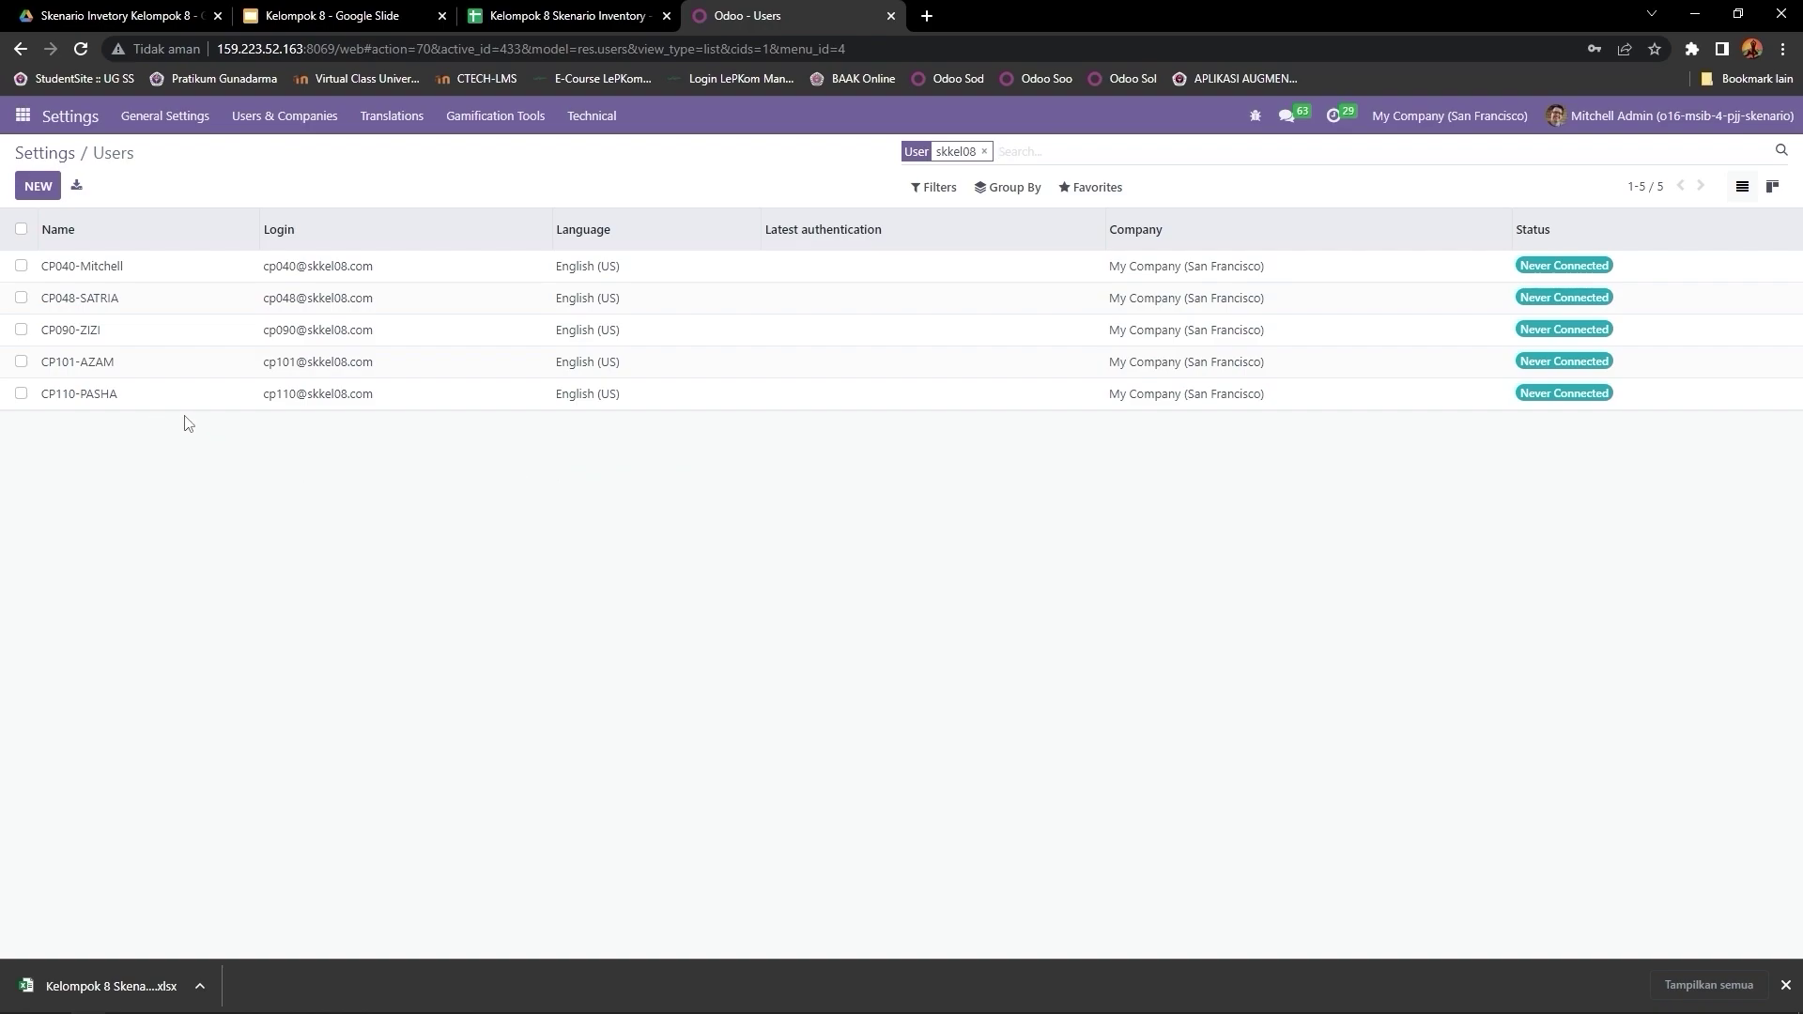
click(21, 117)
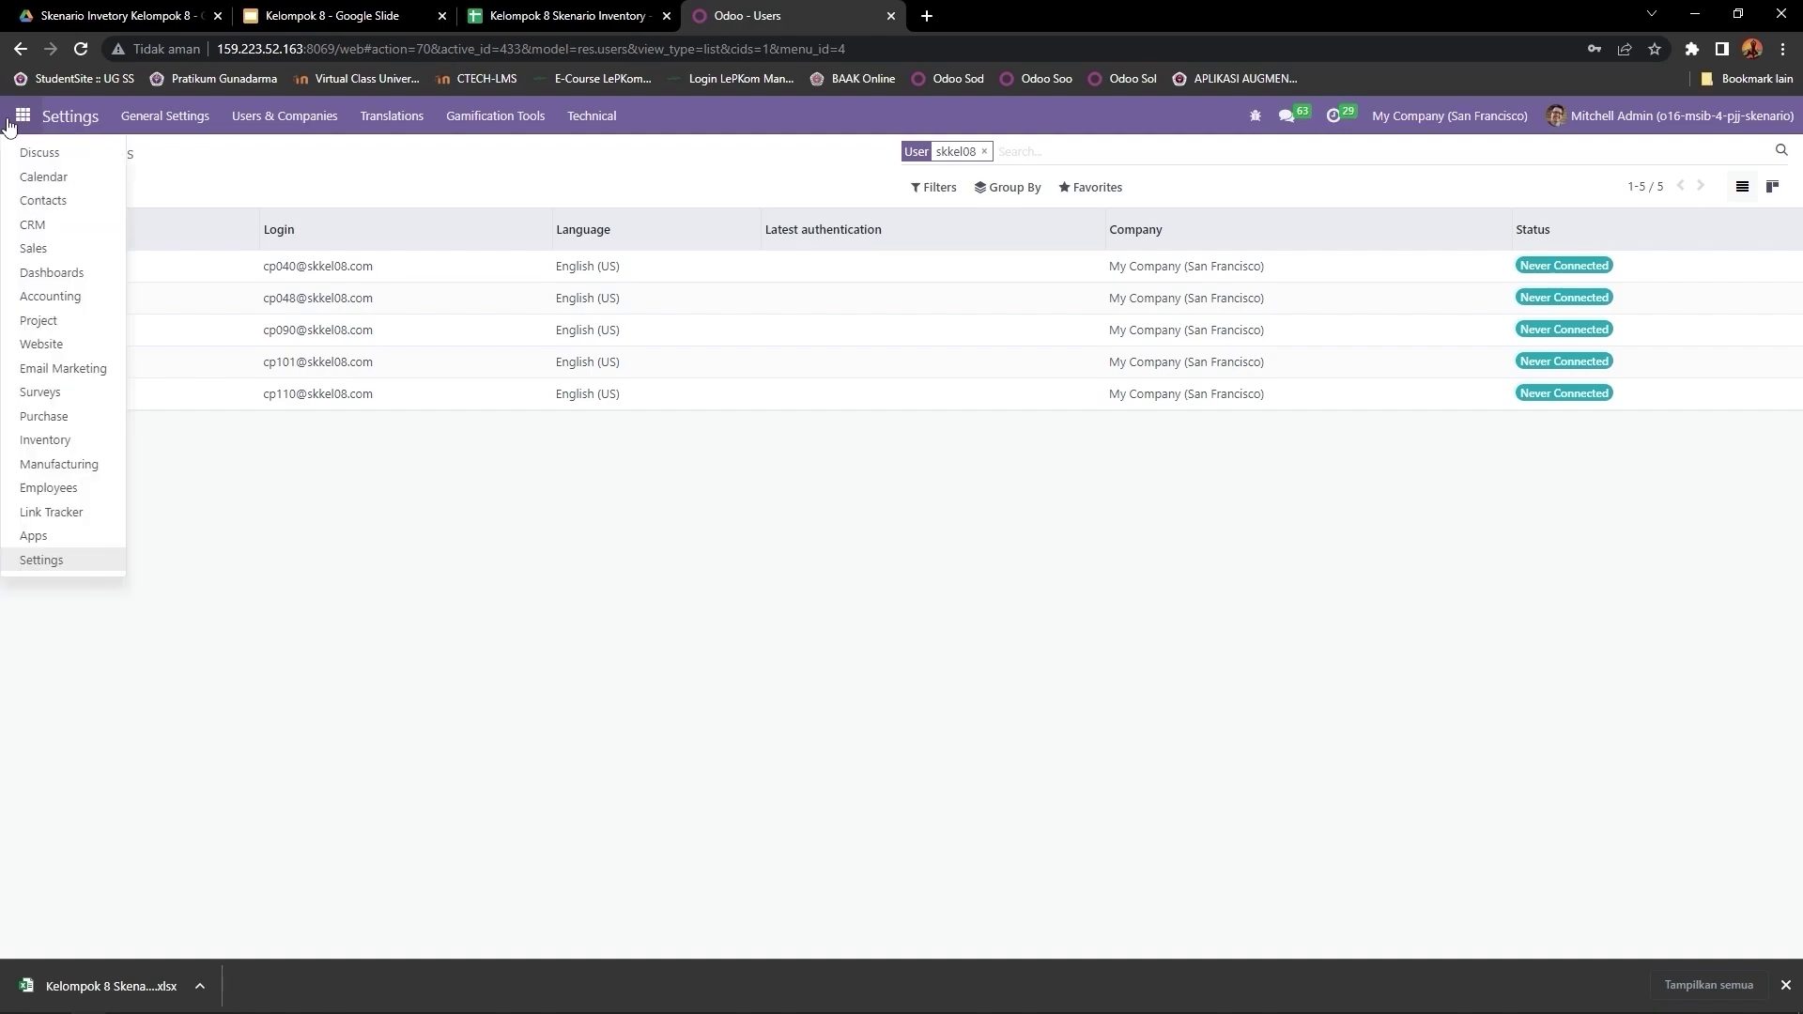
click(66, 562)
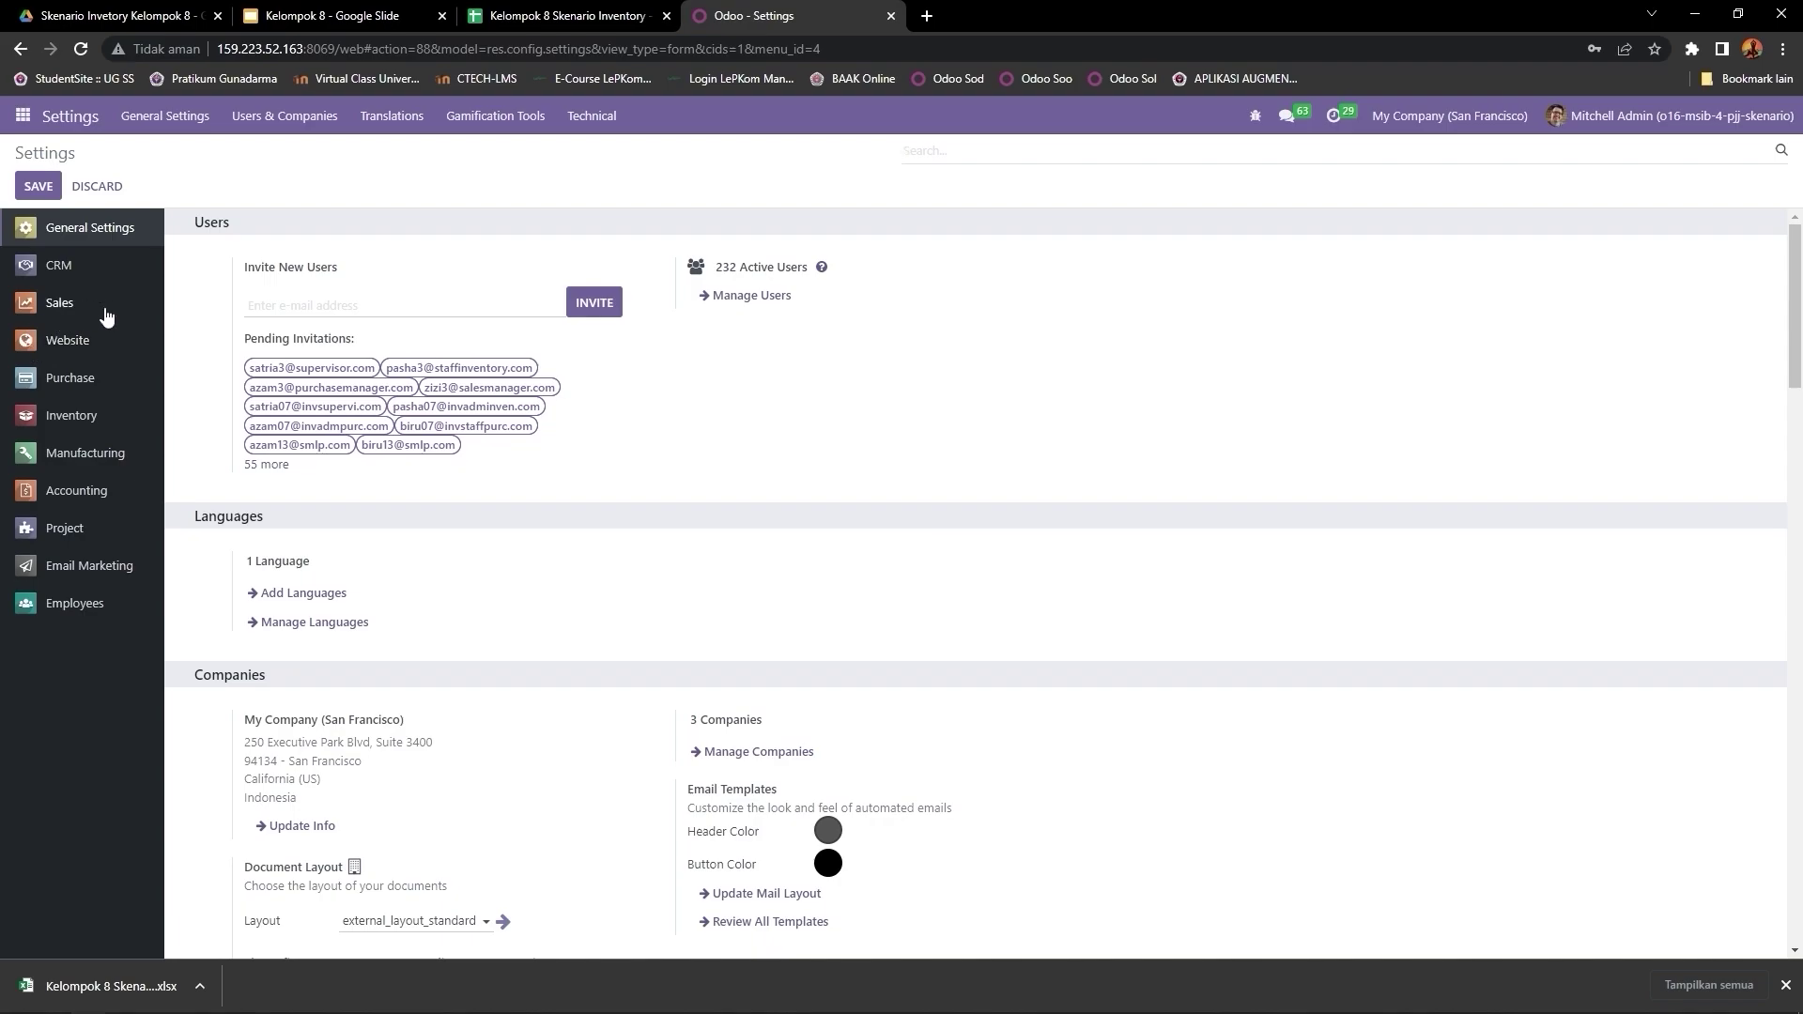
click(79, 312)
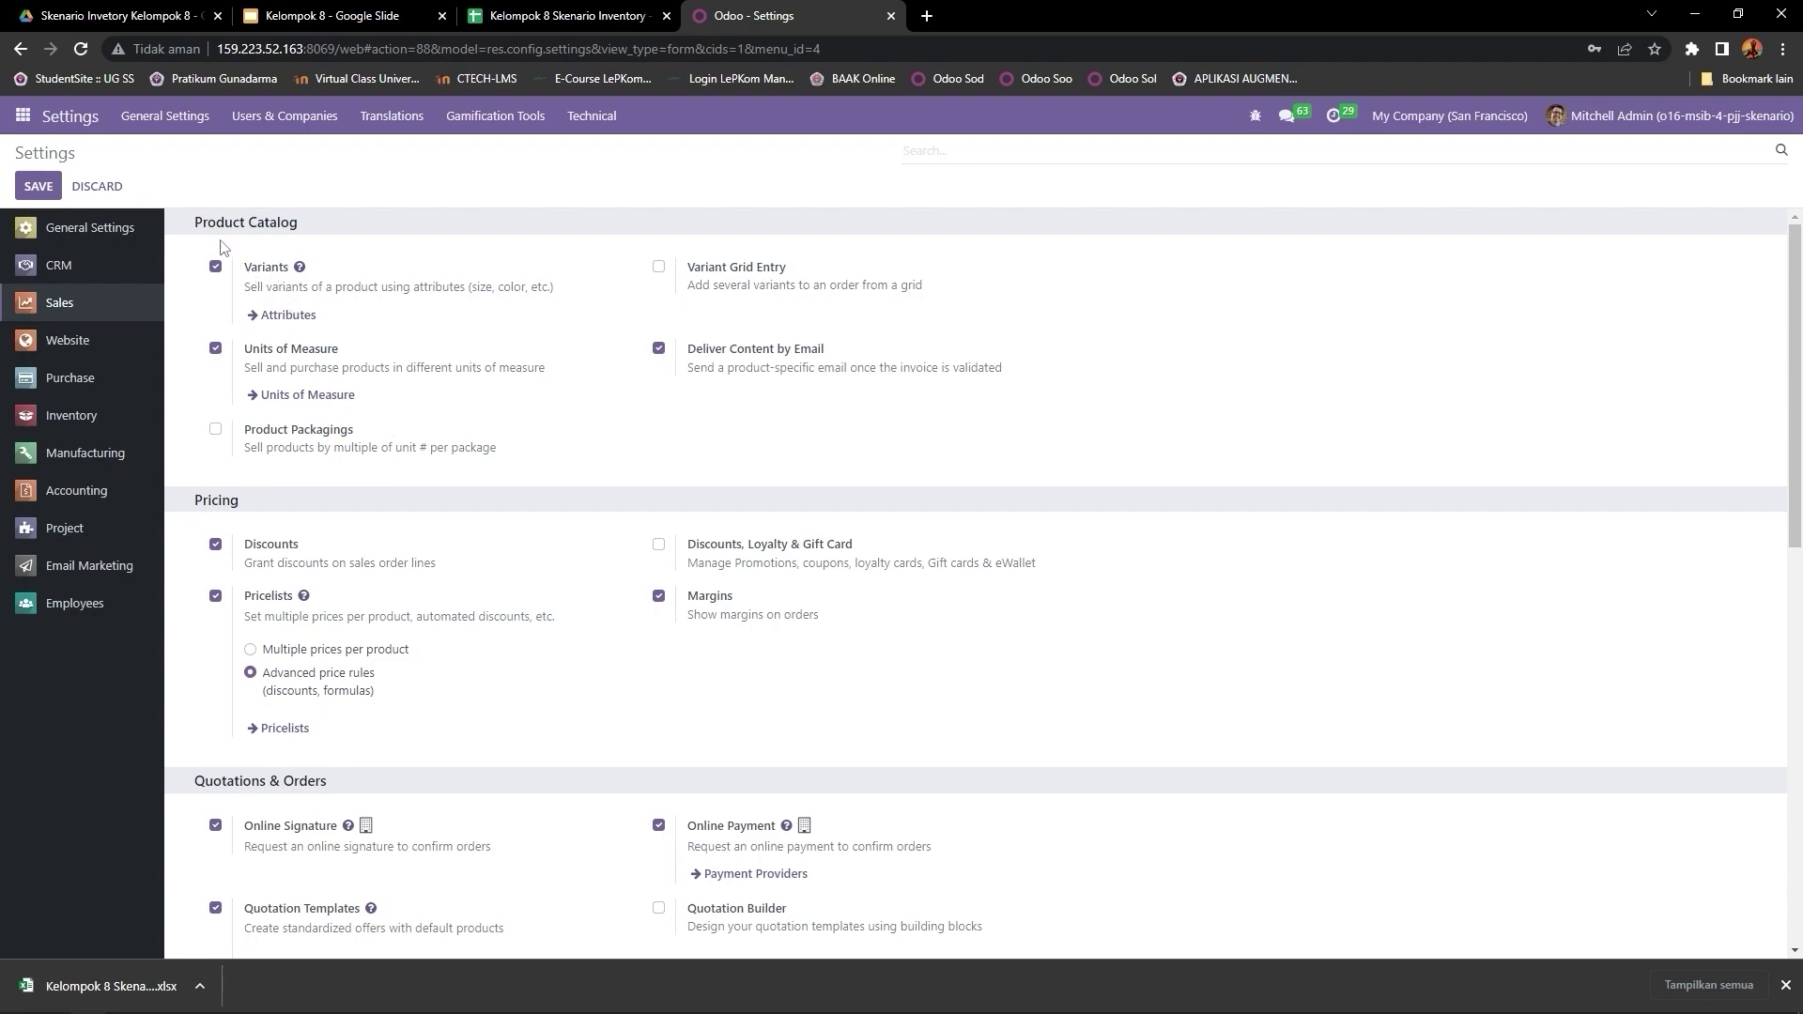
drag(192, 222, 332, 222)
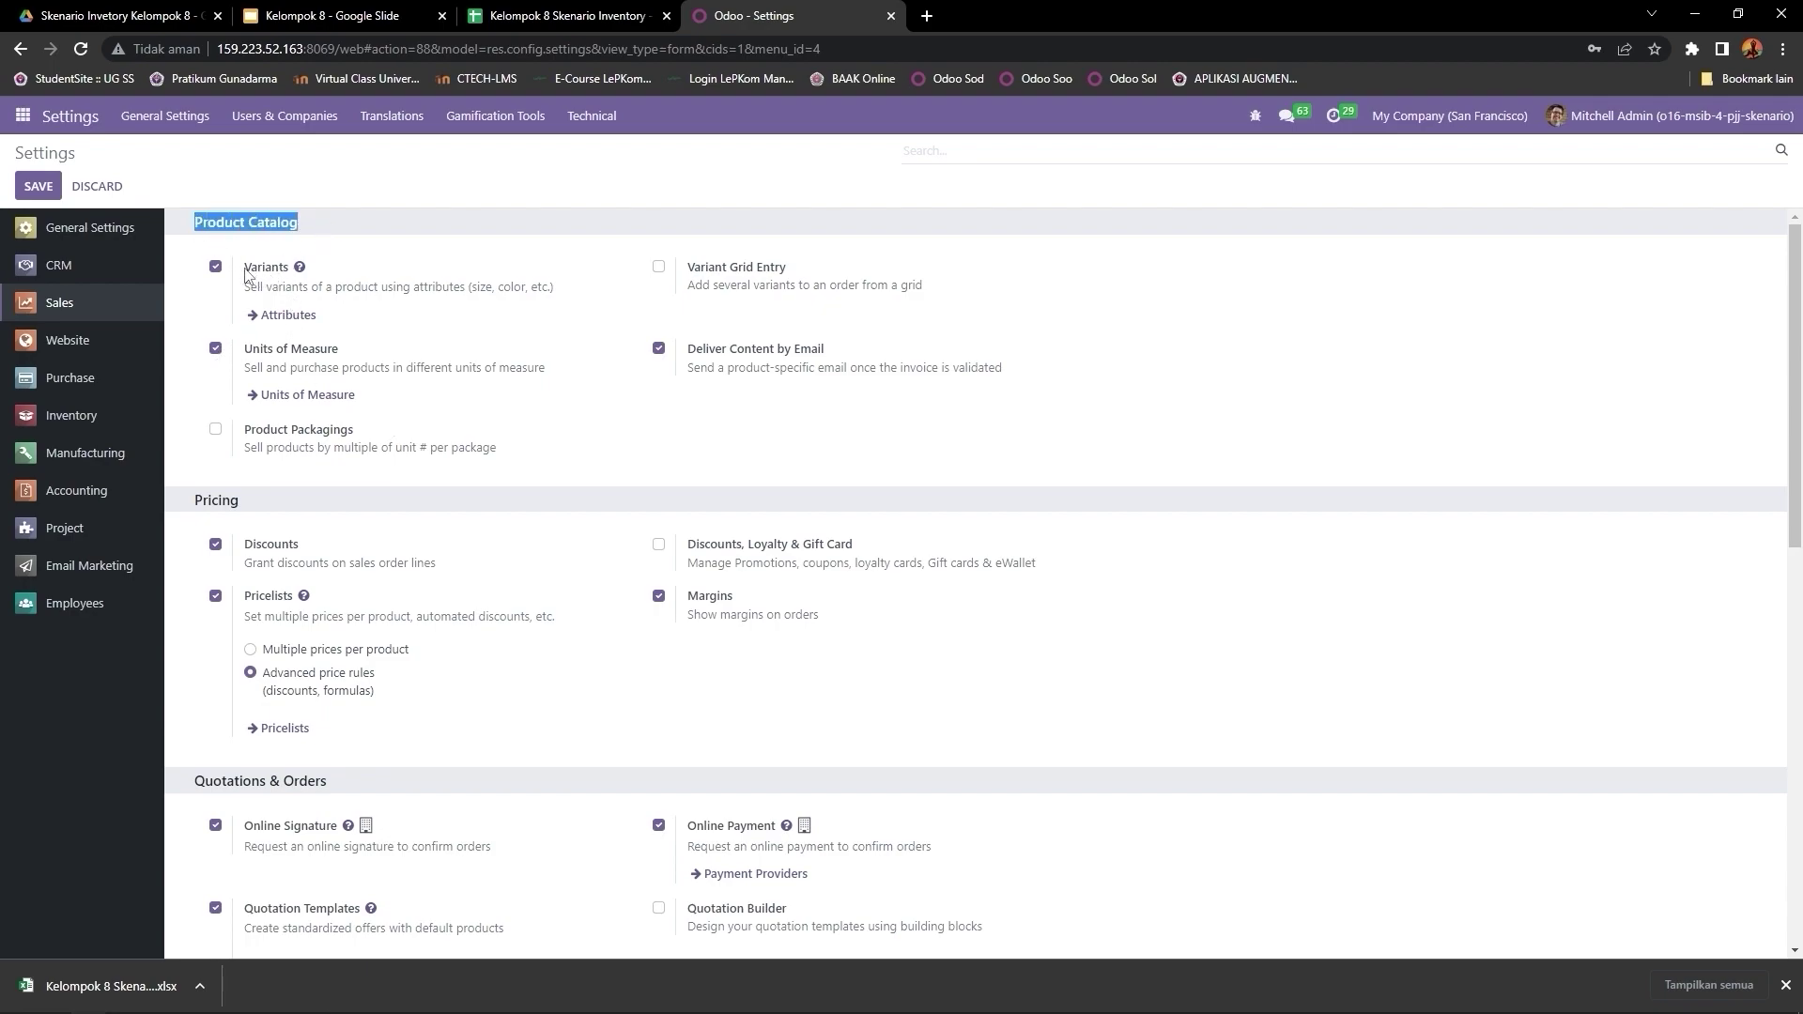
drag(246, 274, 289, 272)
drag(244, 348, 302, 361)
scroll(399, 393, down, 2)
drag(195, 318, 304, 364)
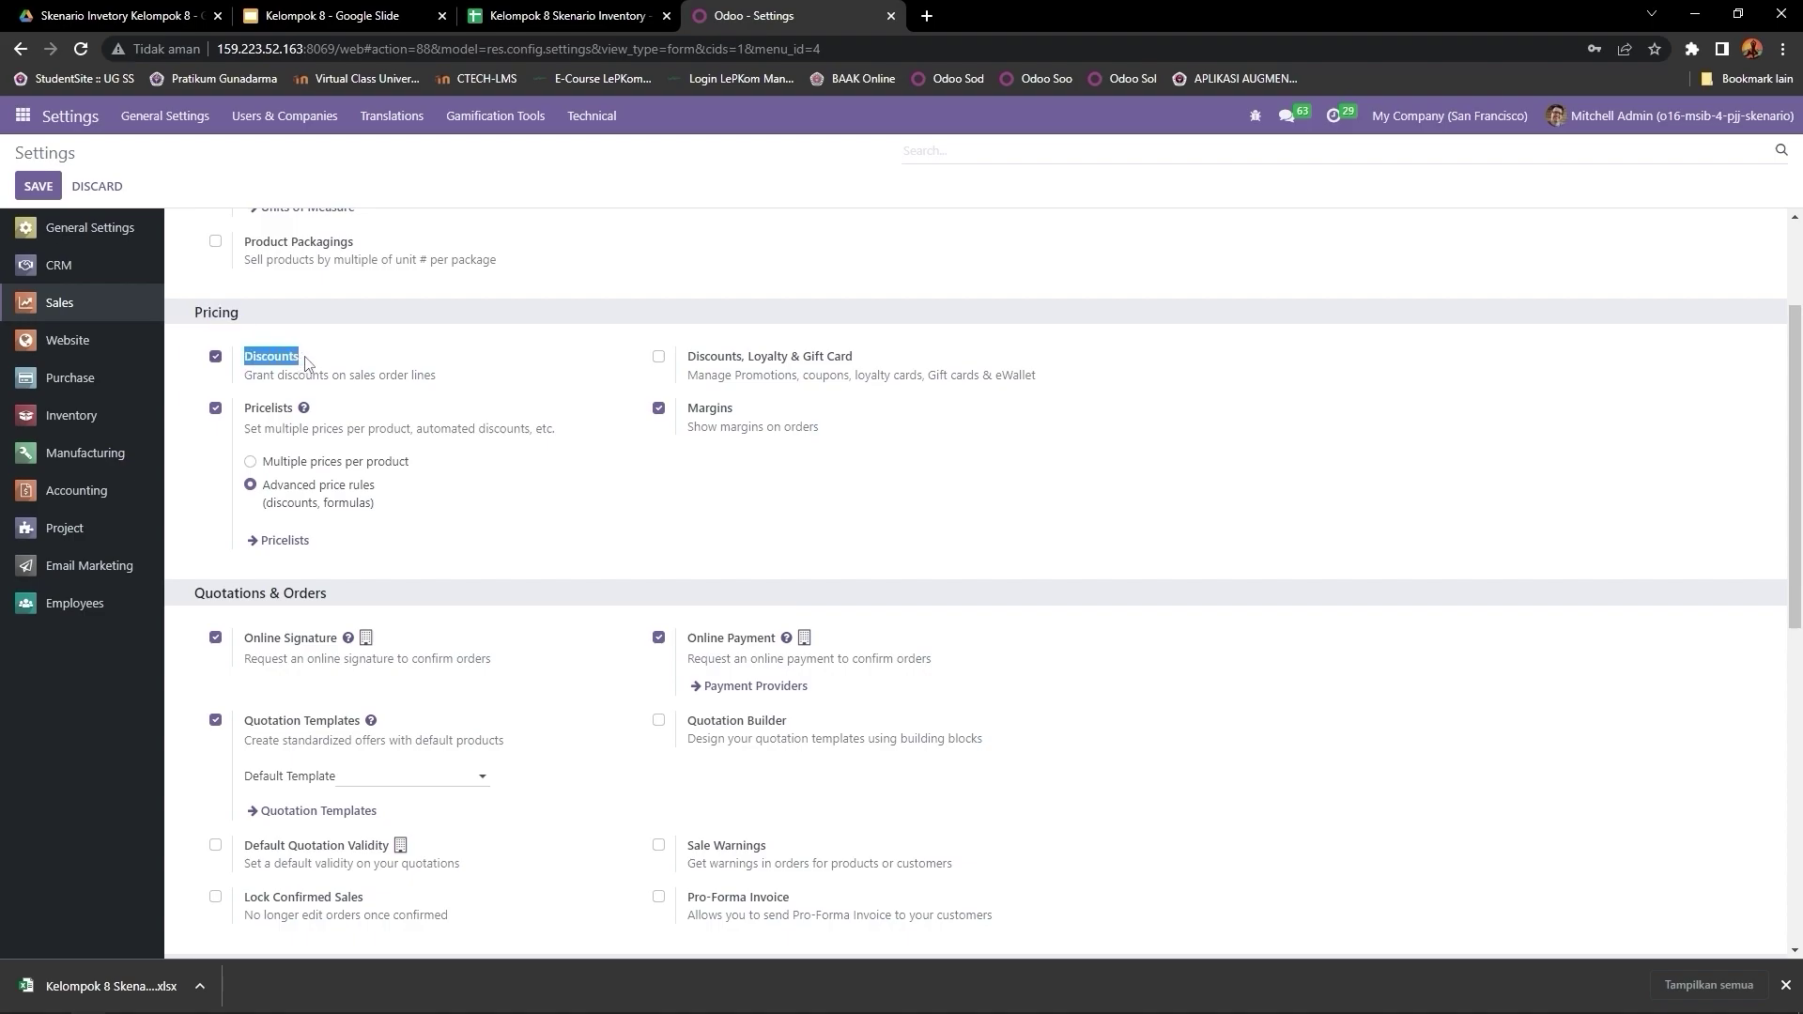
drag(244, 417, 297, 418)
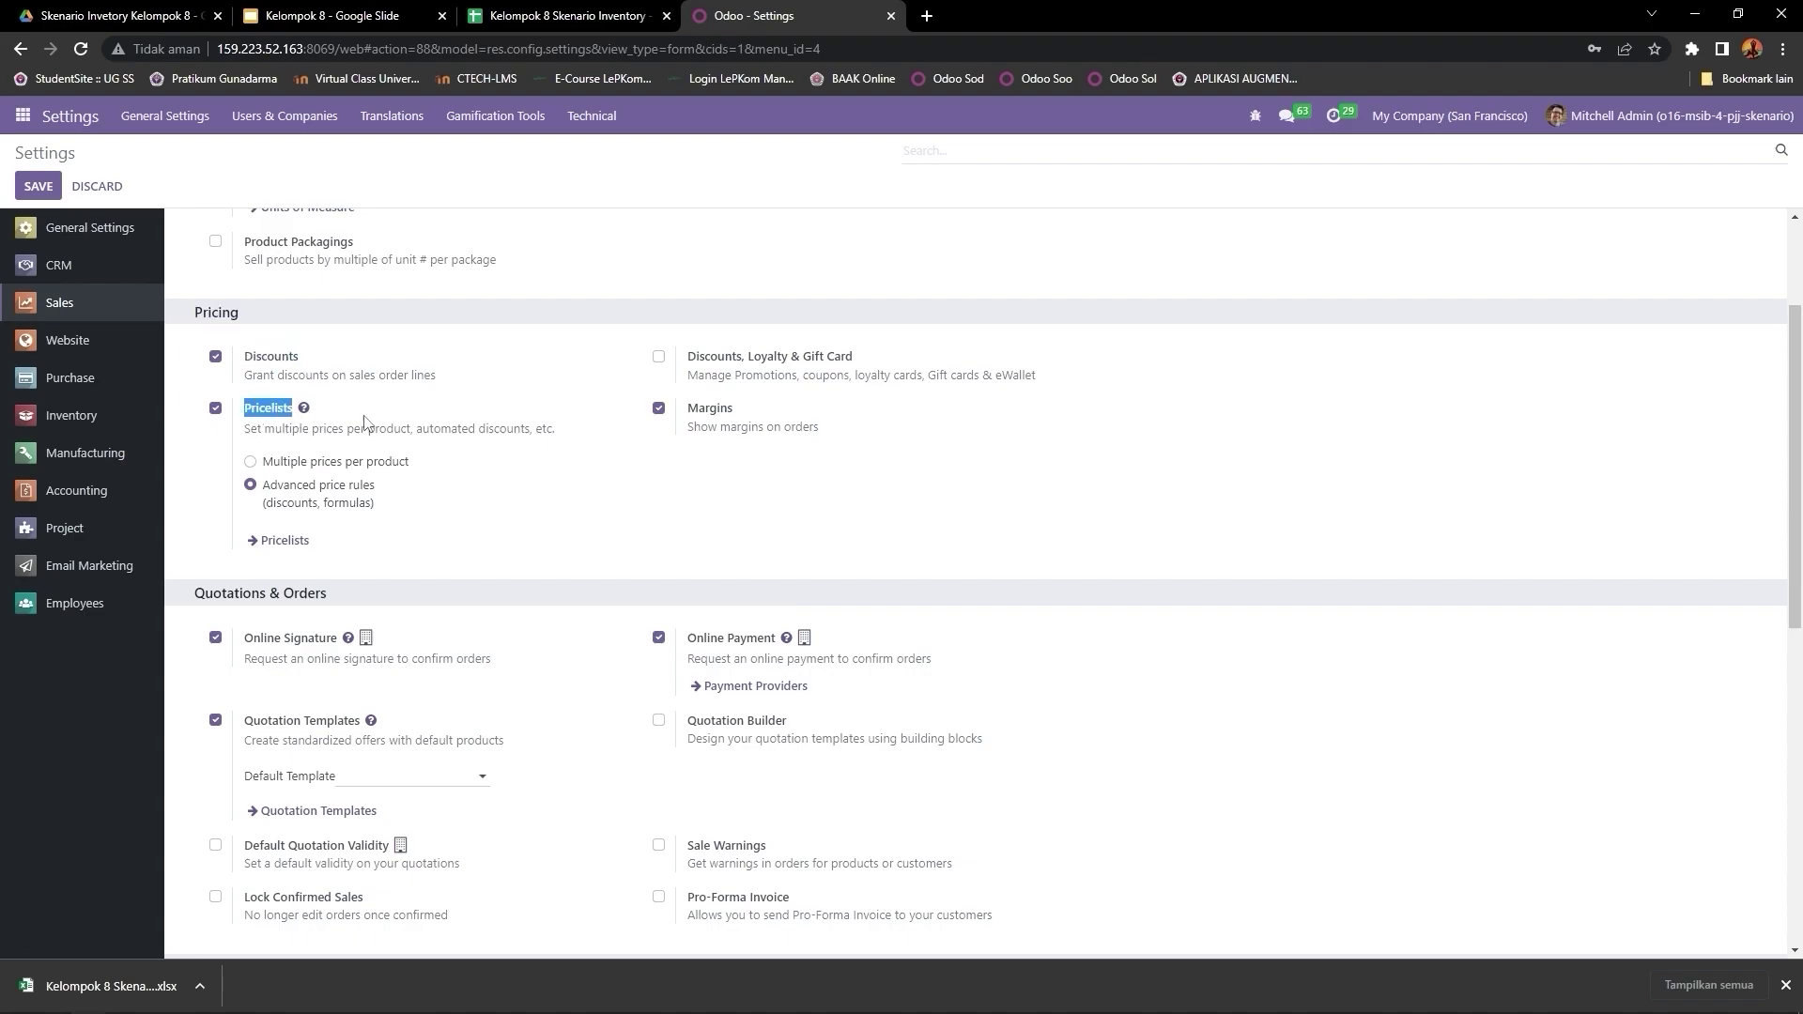
drag(694, 411, 747, 416)
scroll(601, 428, down, 2)
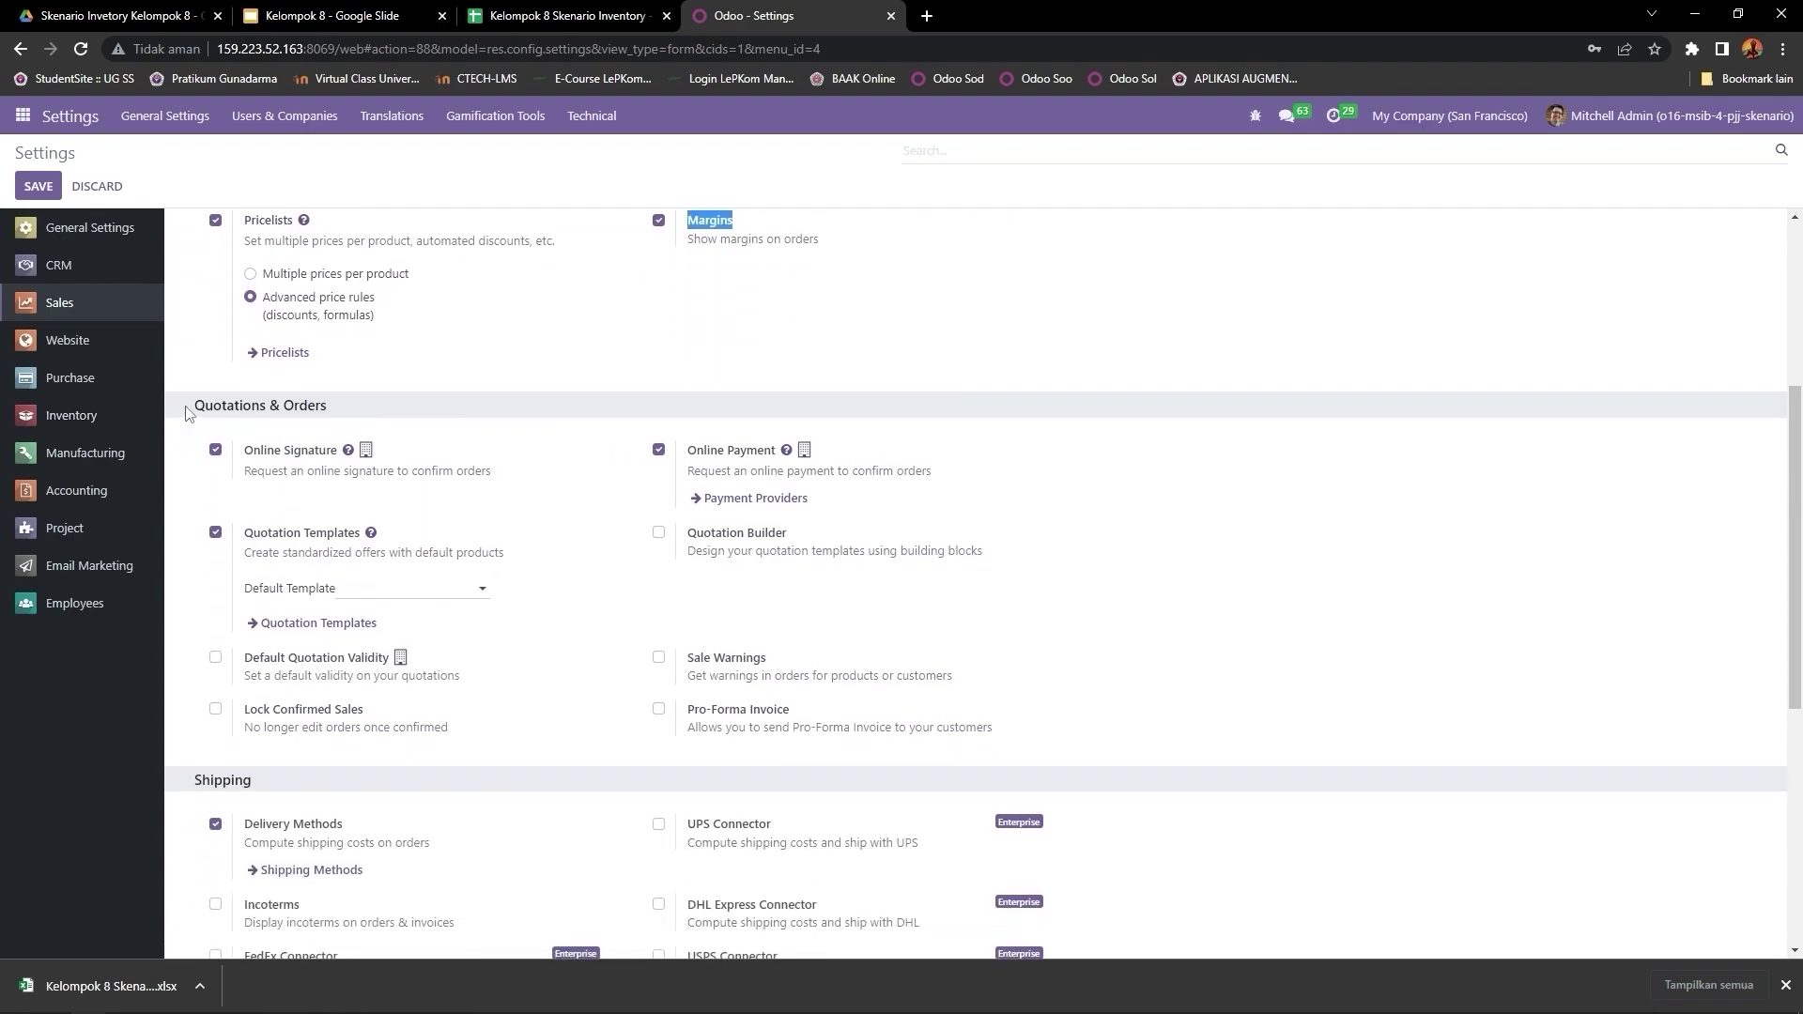
drag(188, 405, 376, 413)
drag(243, 453, 340, 454)
scroll(349, 458, down, 2)
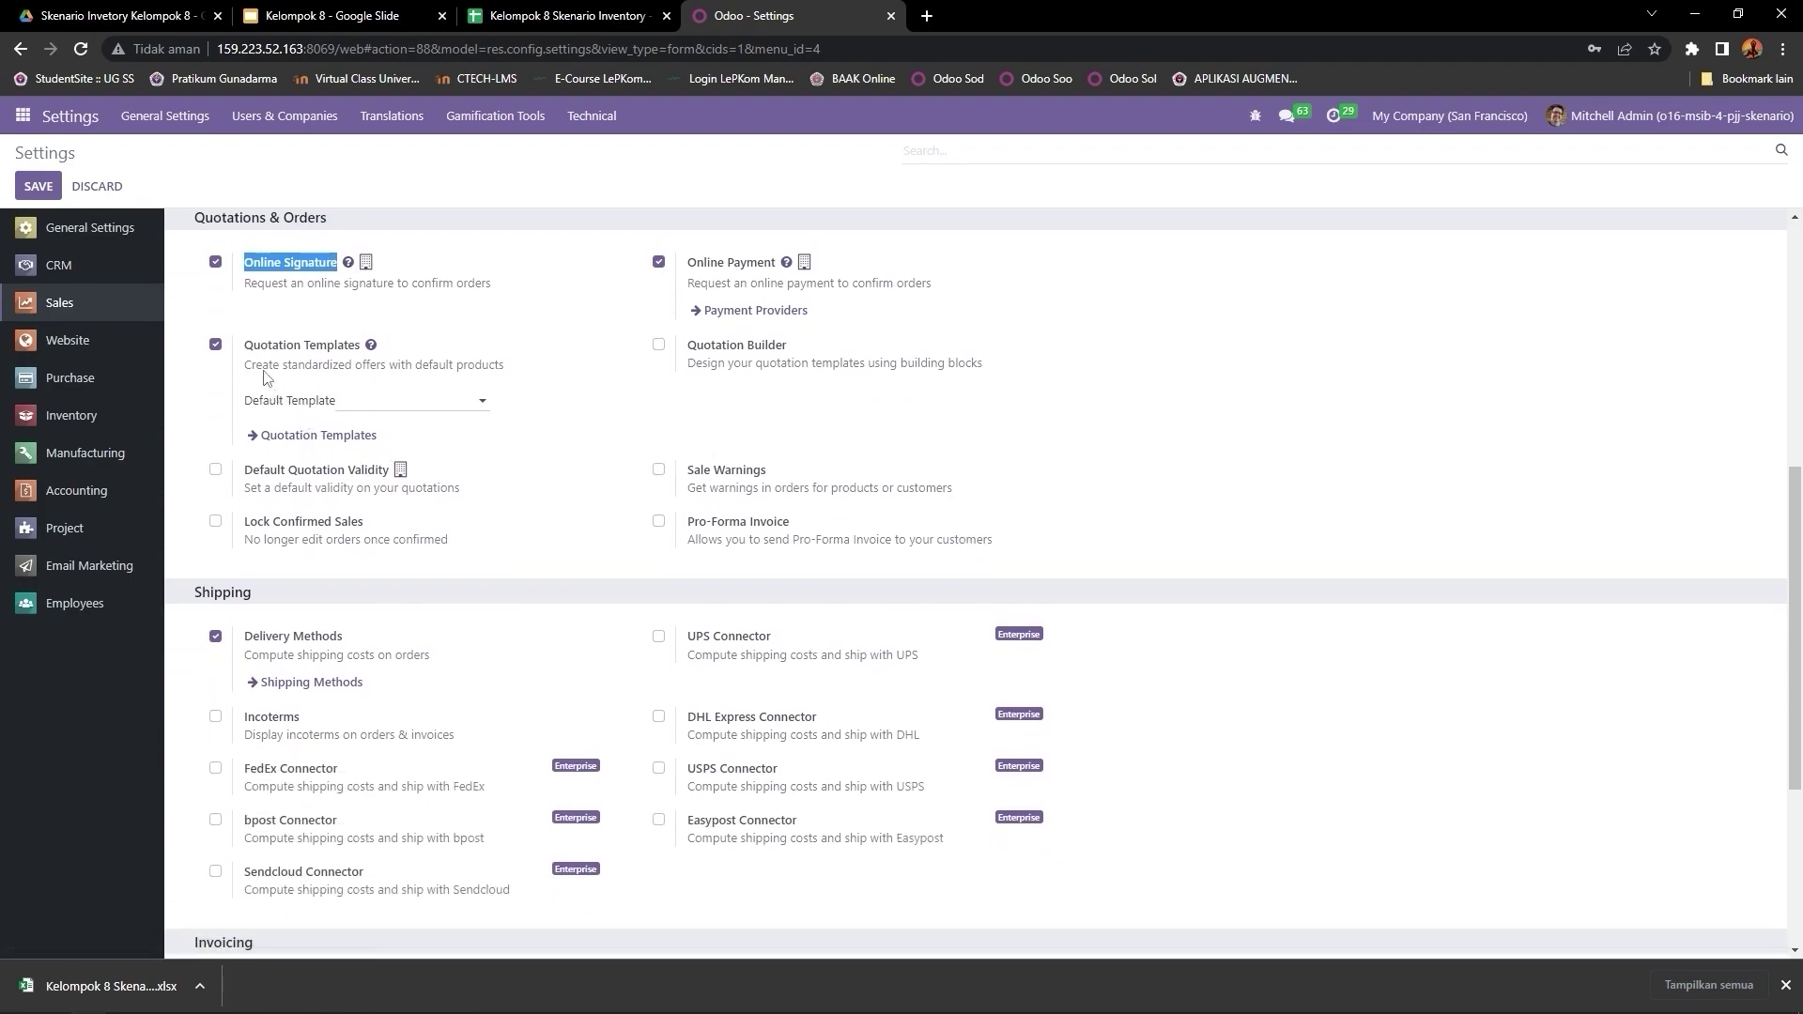
drag(245, 345, 363, 348)
drag(688, 264, 782, 267)
scroll(529, 392, down, 2)
drag(190, 406, 359, 451)
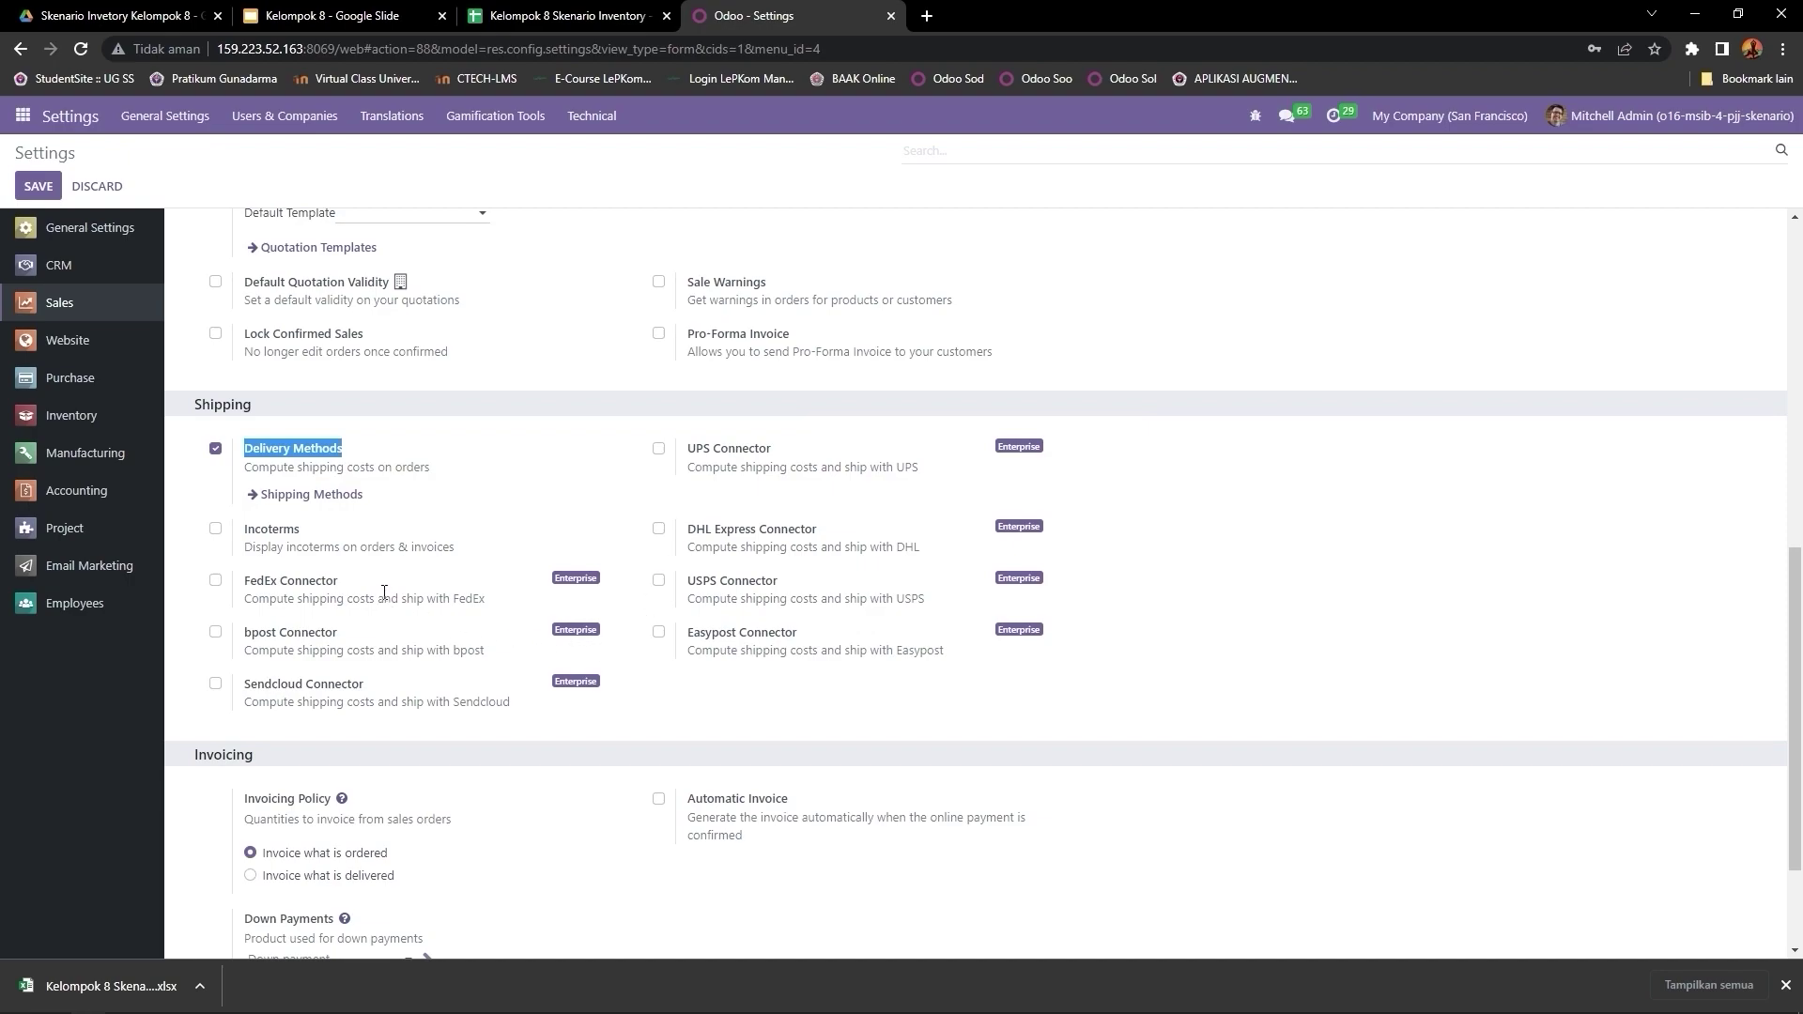
scroll(384, 592, down, 2)
drag(188, 587, 267, 591)
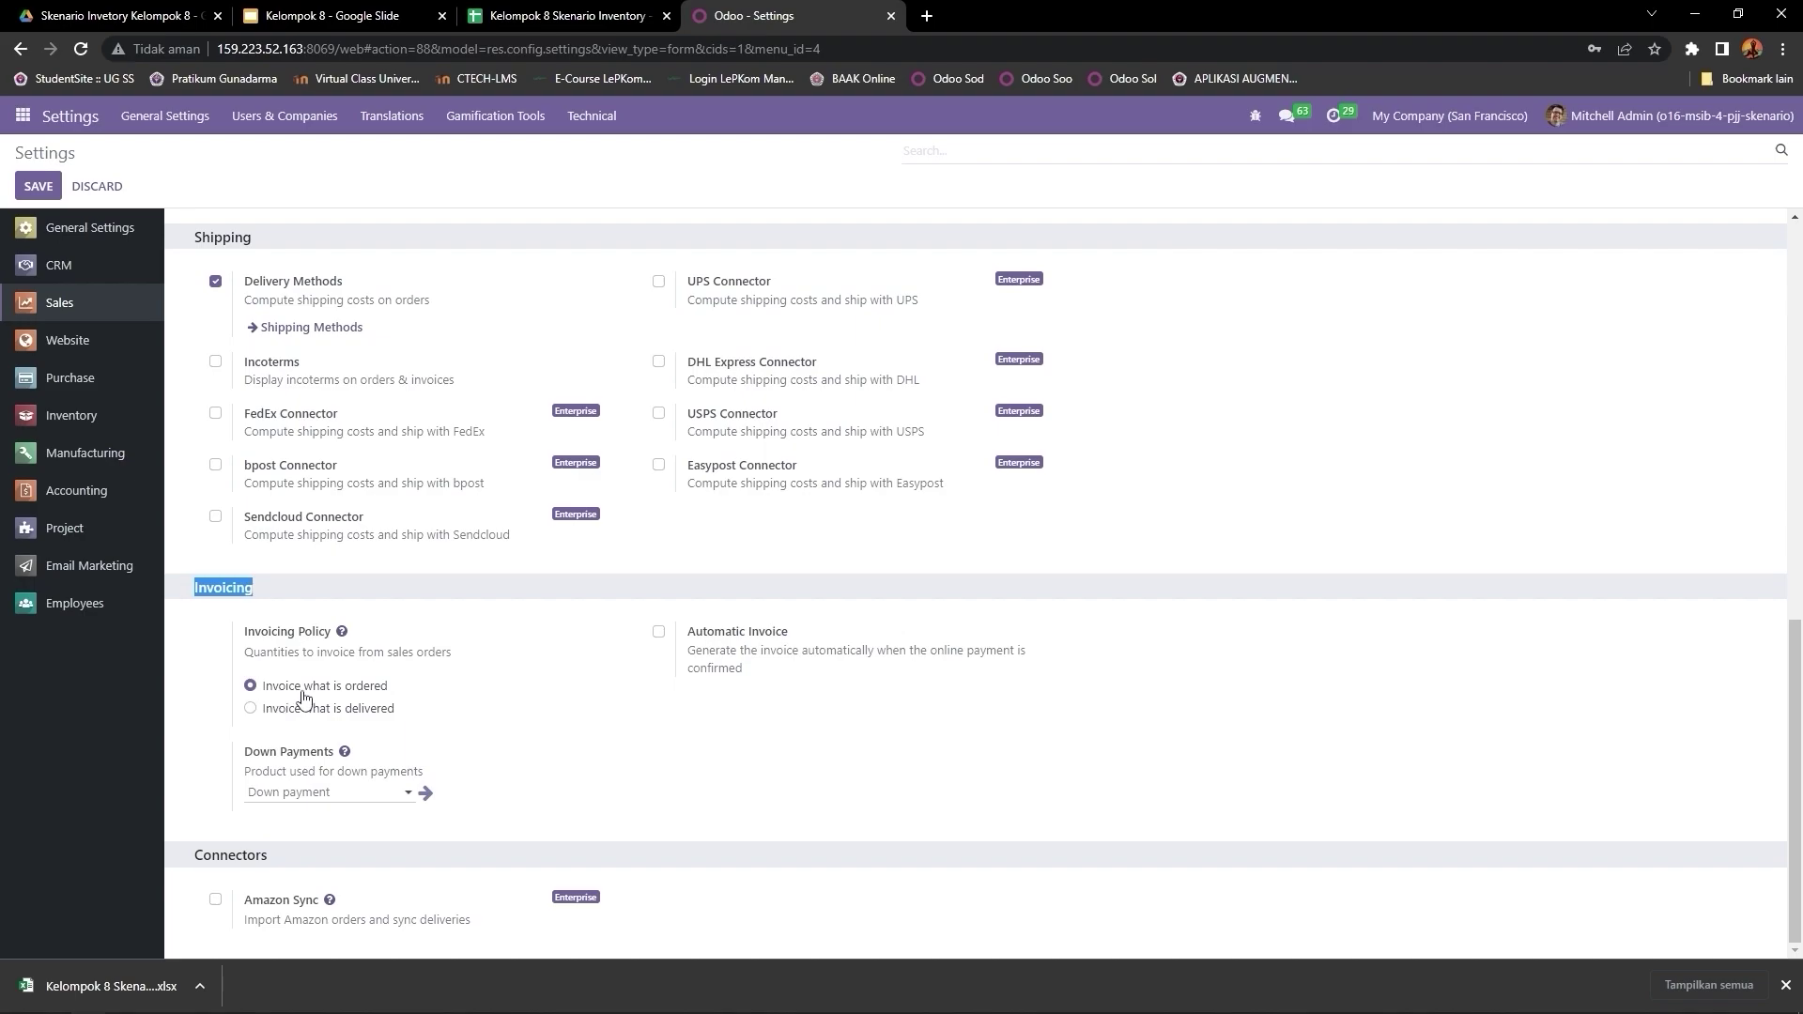
scroll(480, 706, up, 10)
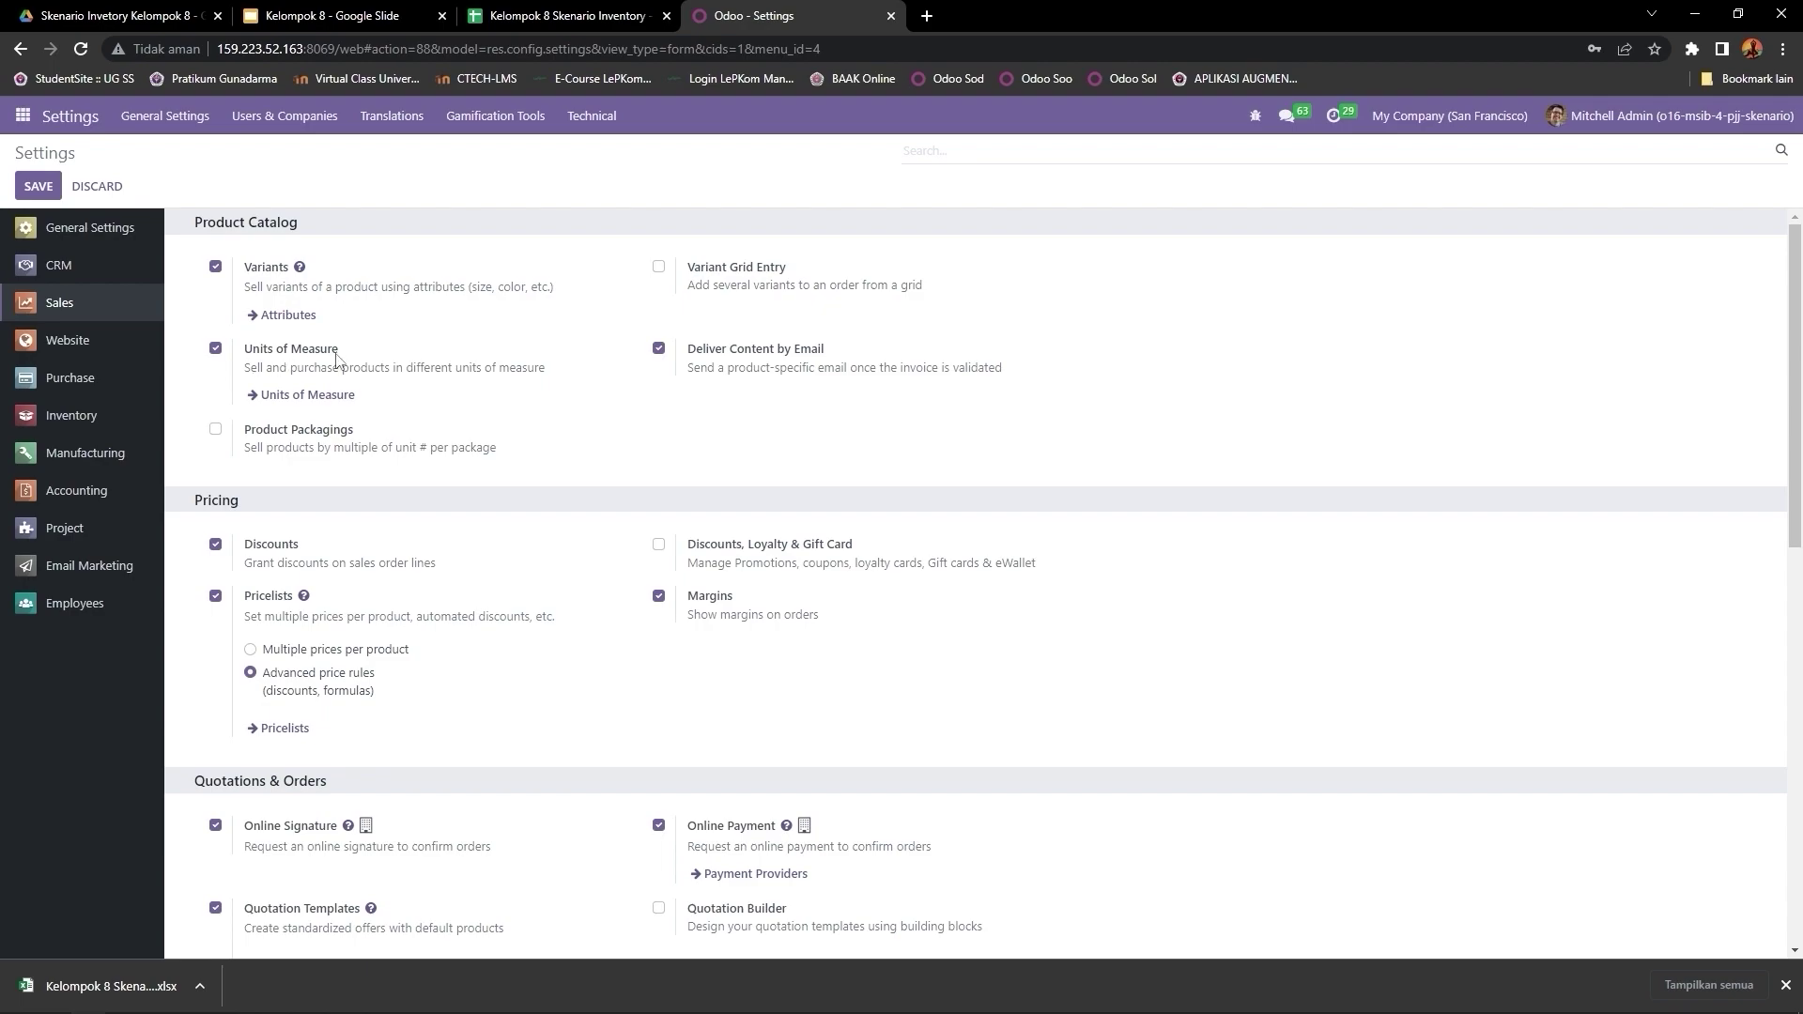
Step: Show Purchase settings and highlight Purchase Order Approval, Minimum Amount, Receipt Reminder, Bill Control and Variants
click(93, 386)
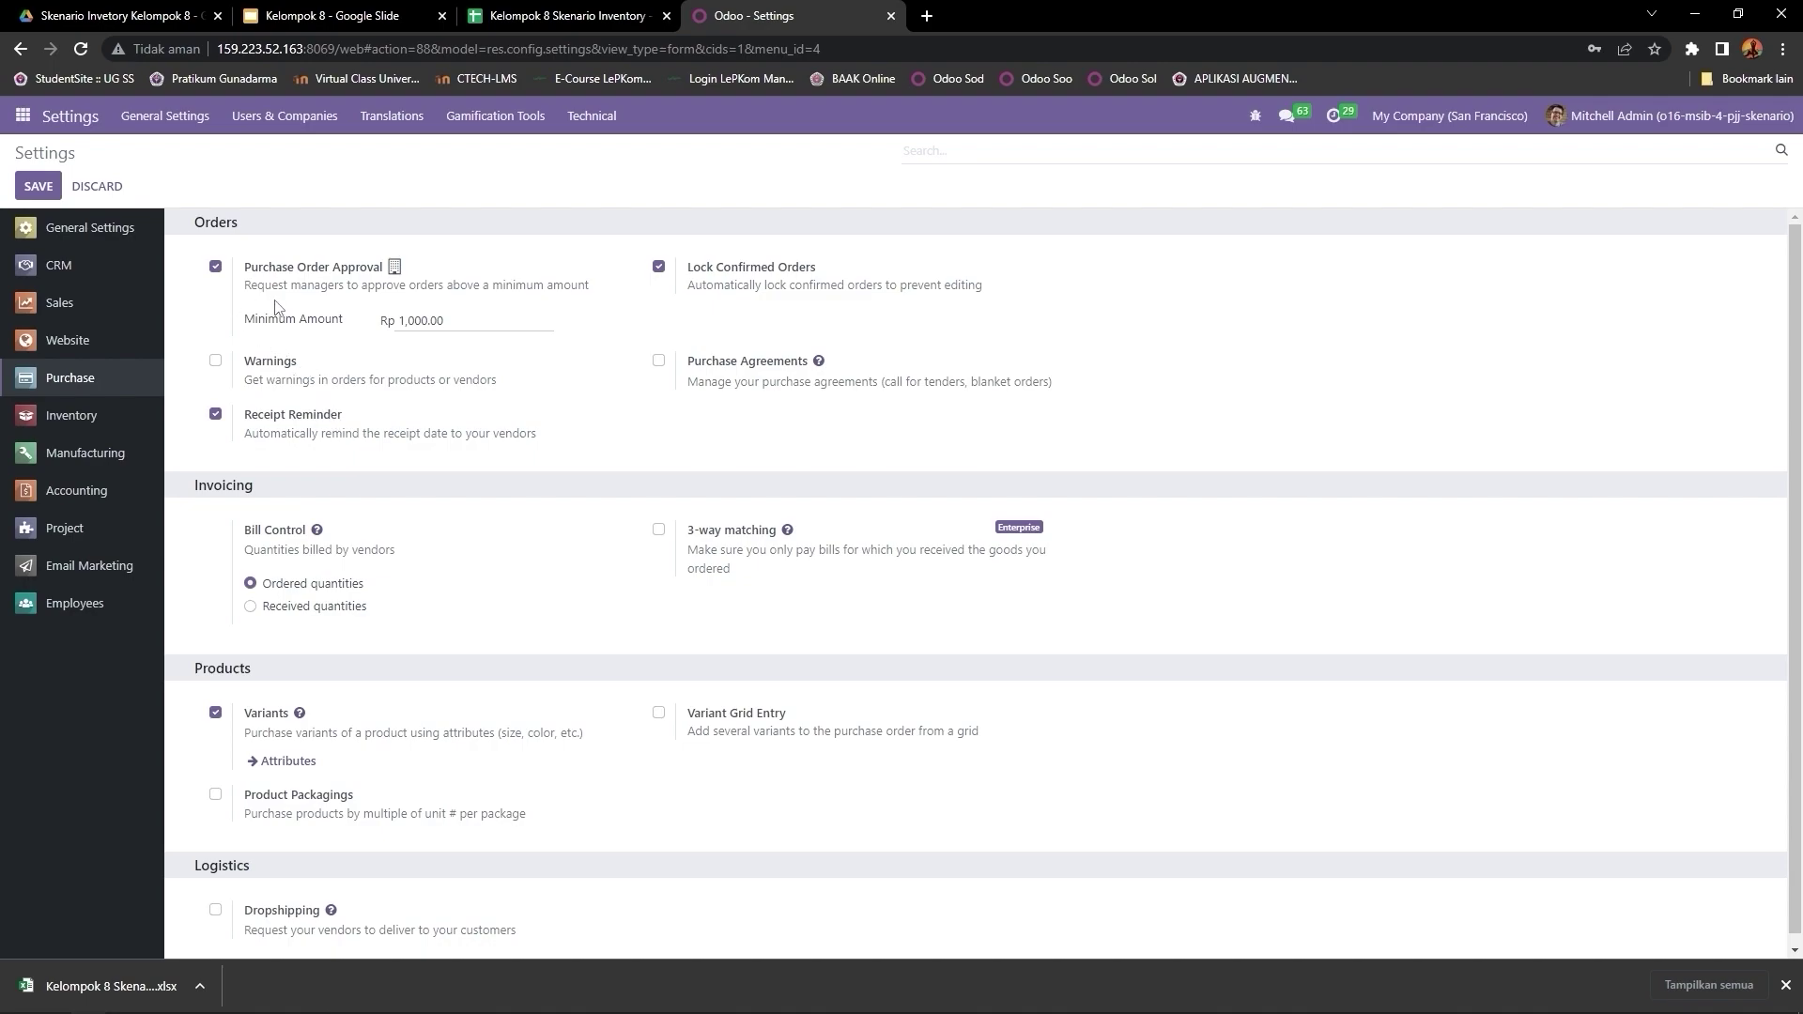
drag(189, 222, 391, 274)
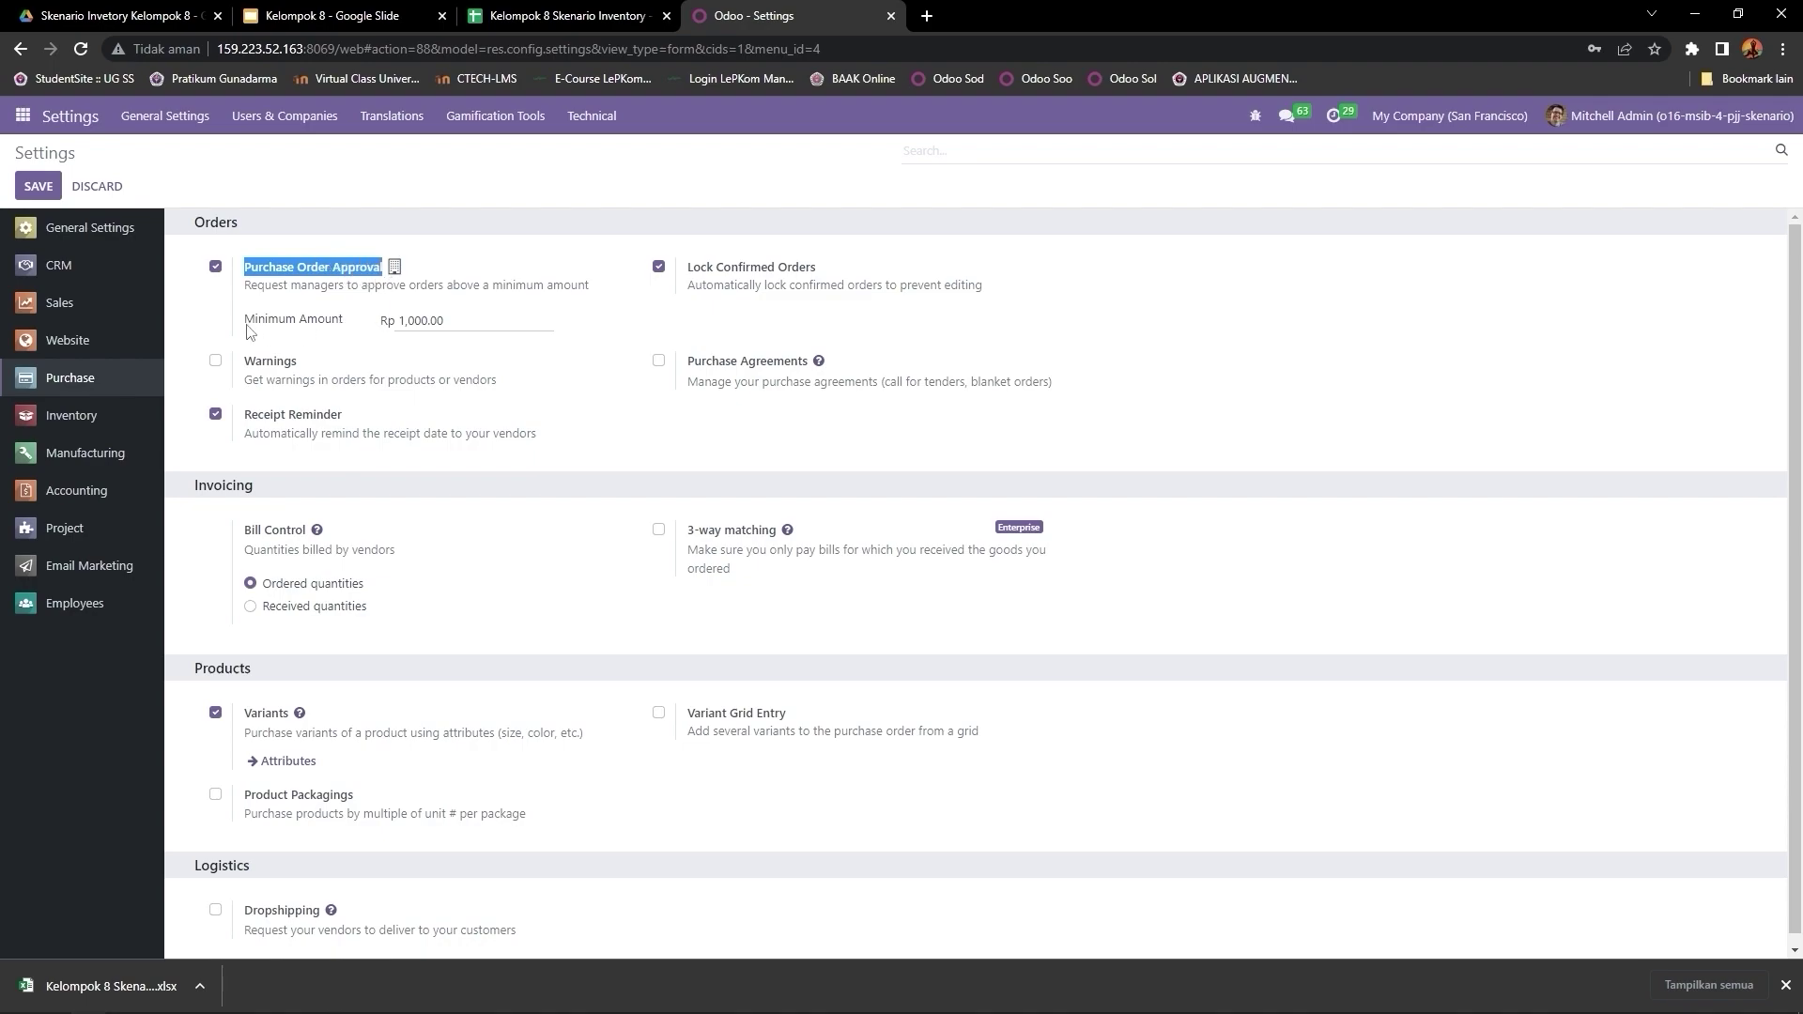
drag(246, 325, 344, 329)
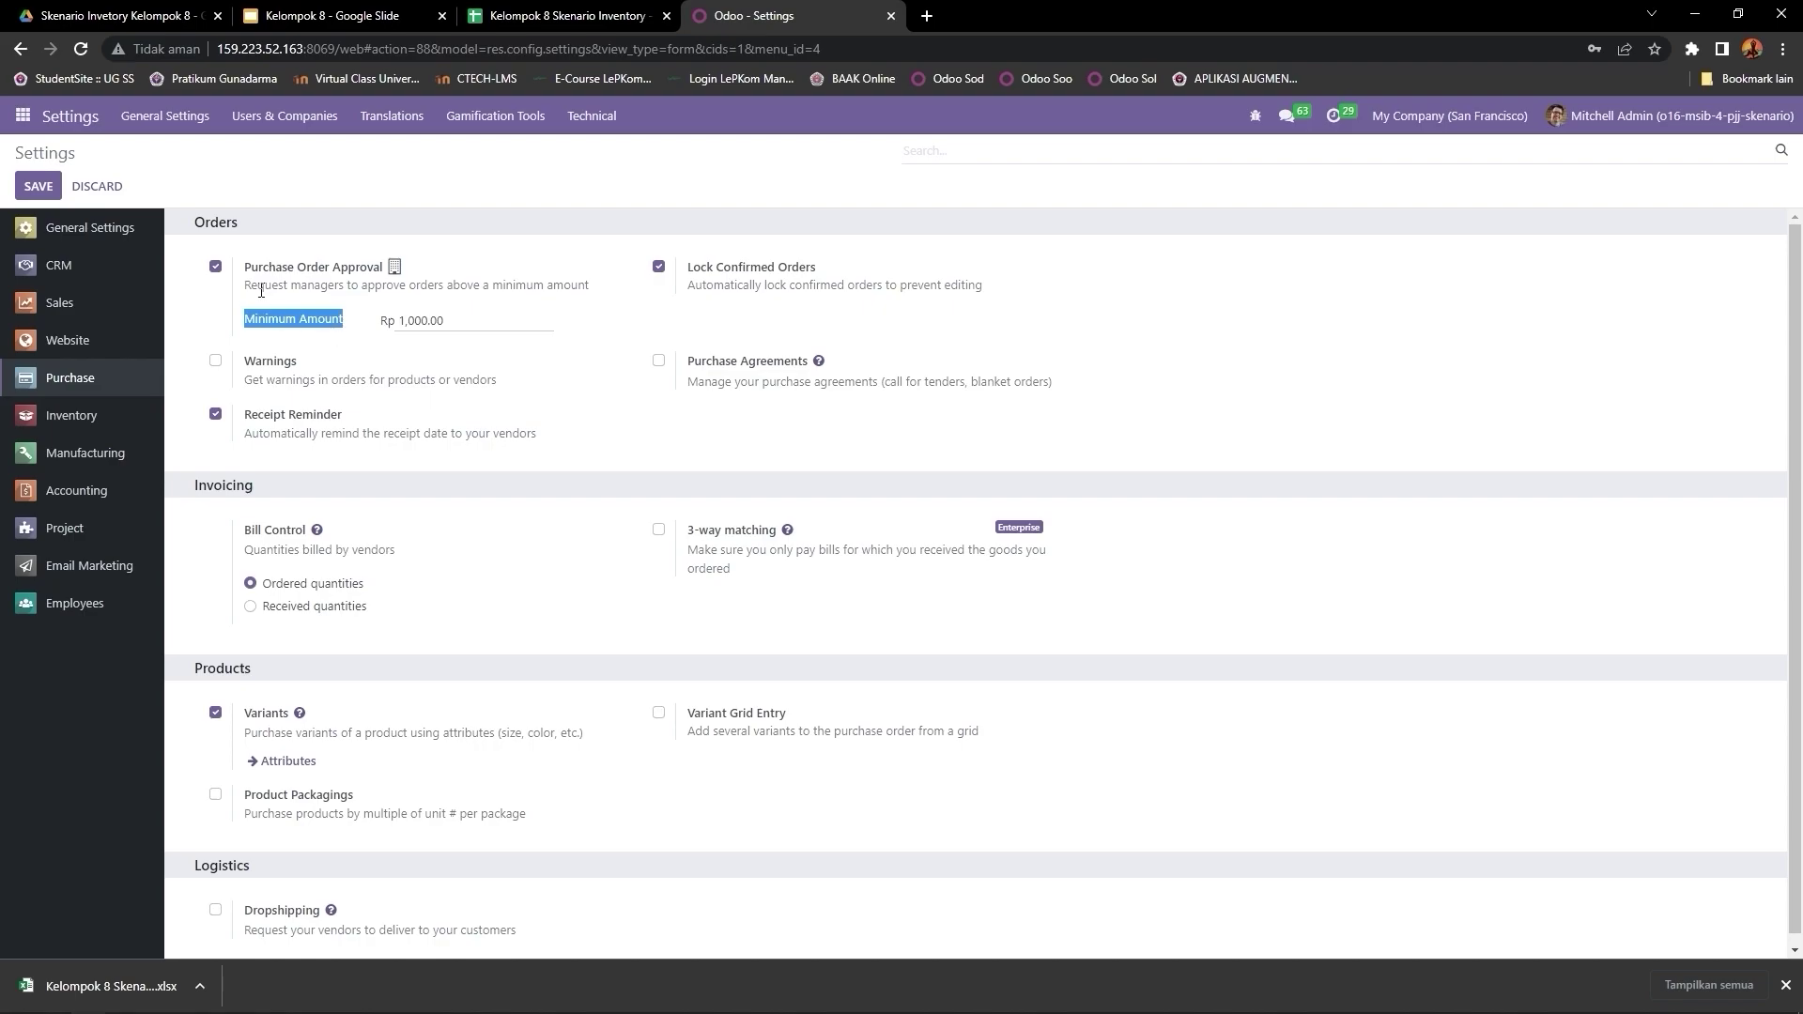
drag(245, 267, 386, 271)
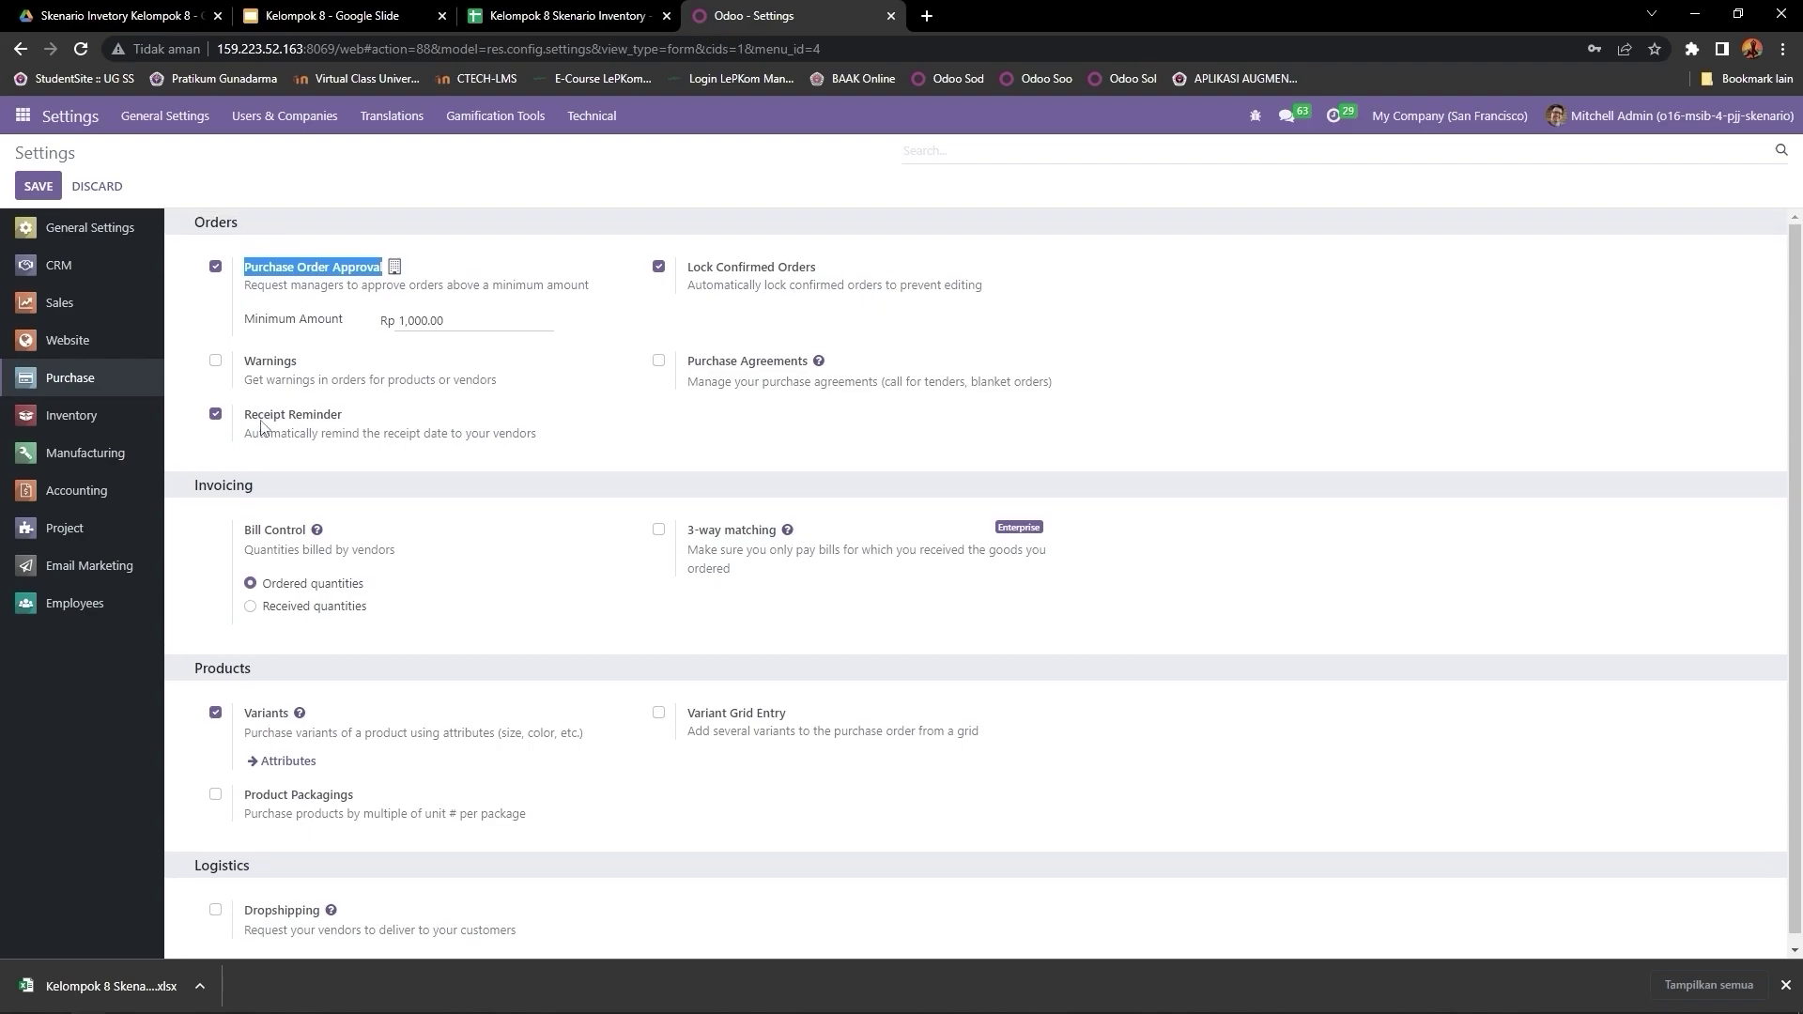
drag(243, 416, 342, 416)
scroll(179, 484, down, 1)
drag(189, 477, 317, 512)
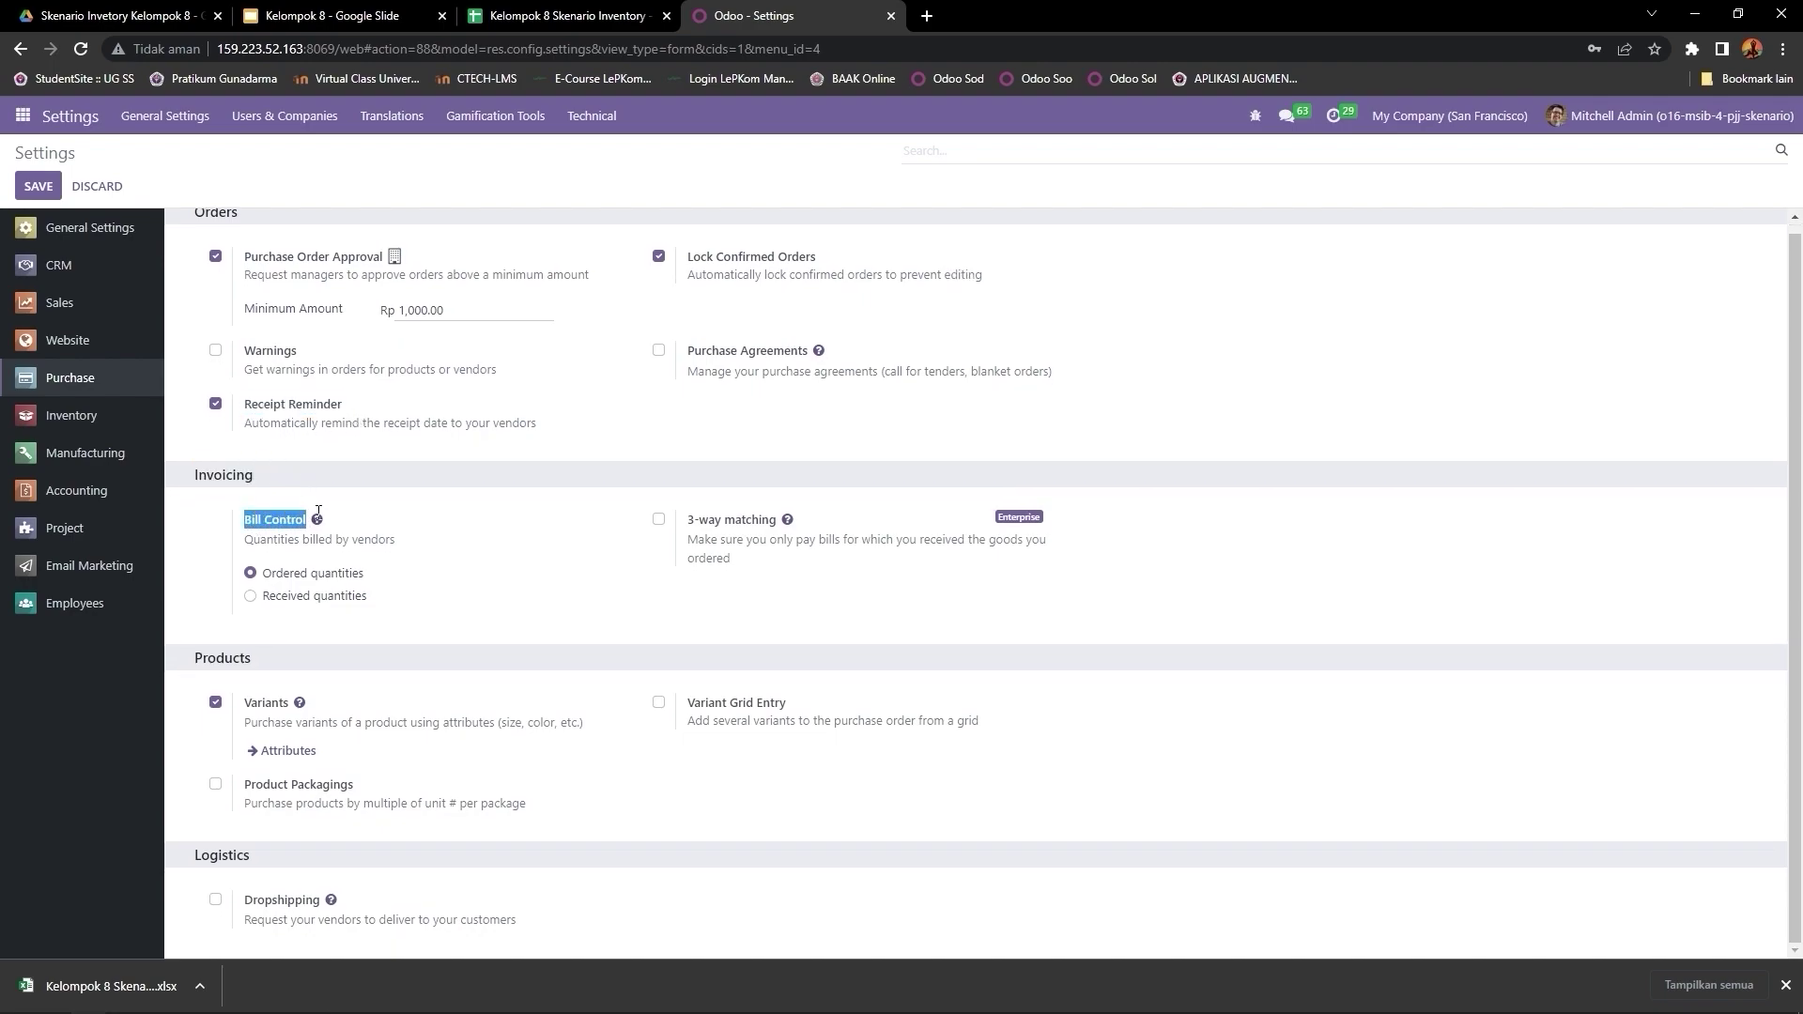
drag(186, 657, 289, 706)
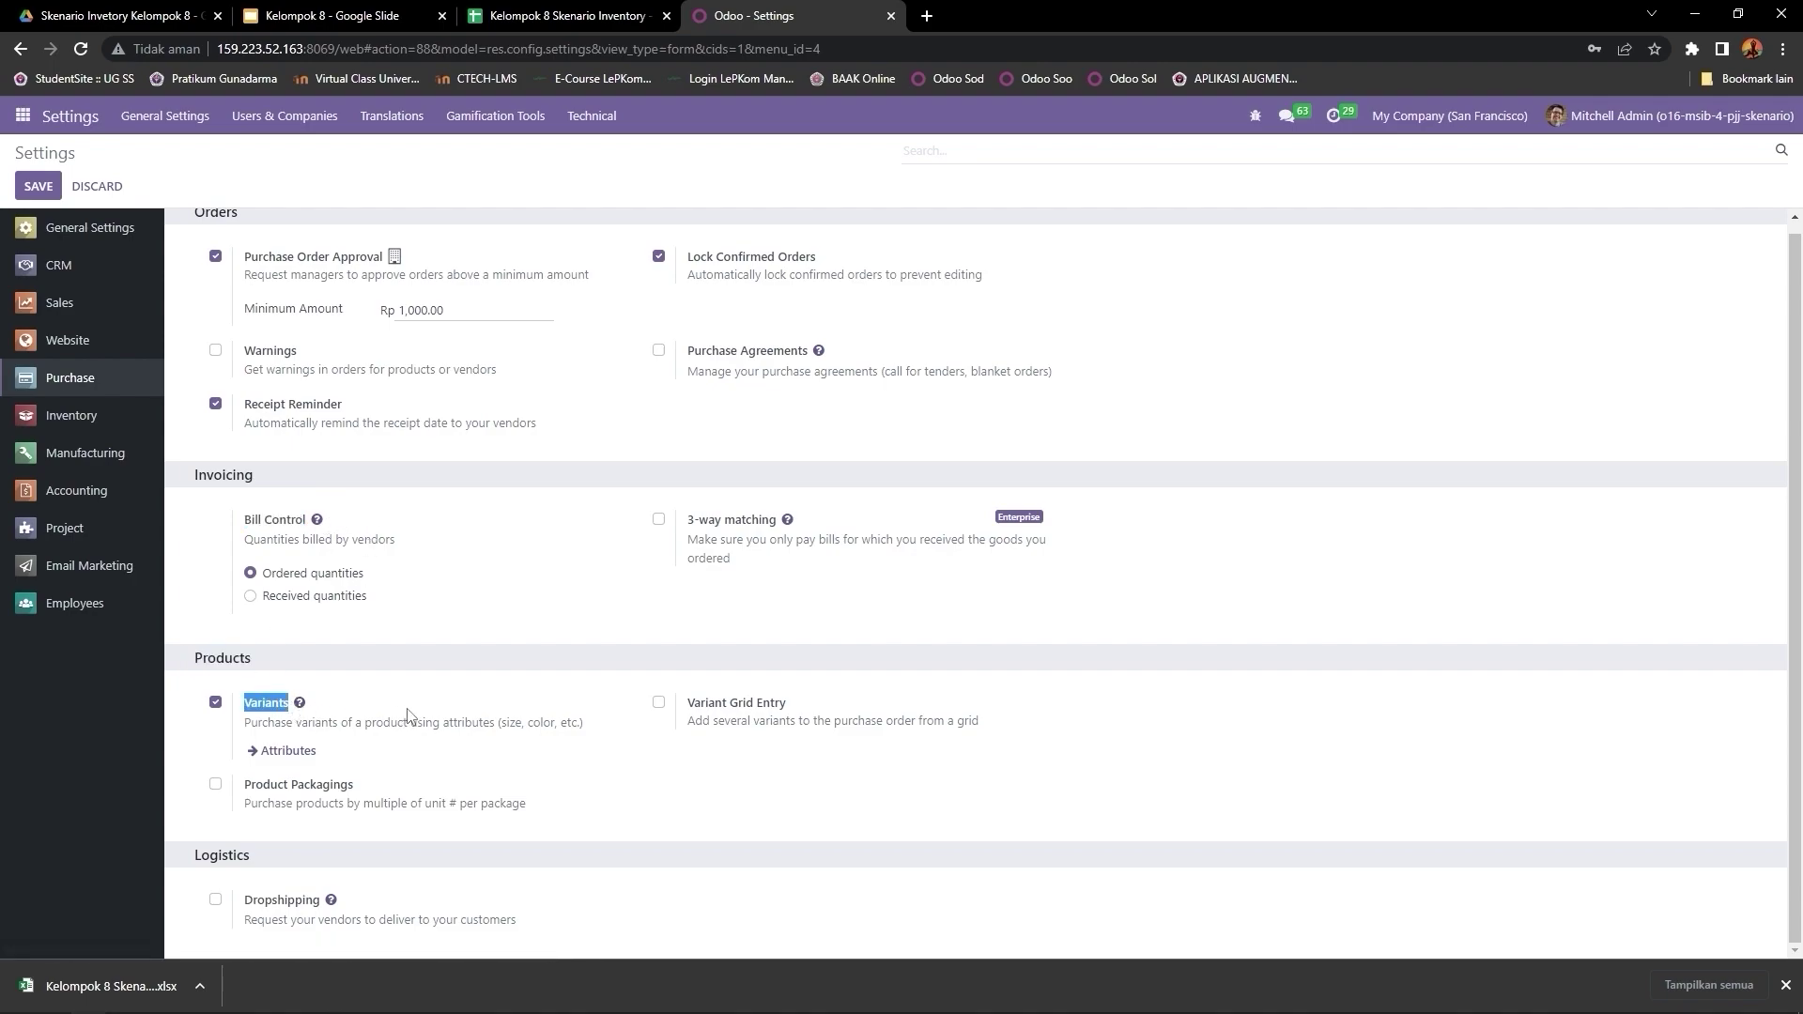
scroll(418, 712, up, 1)
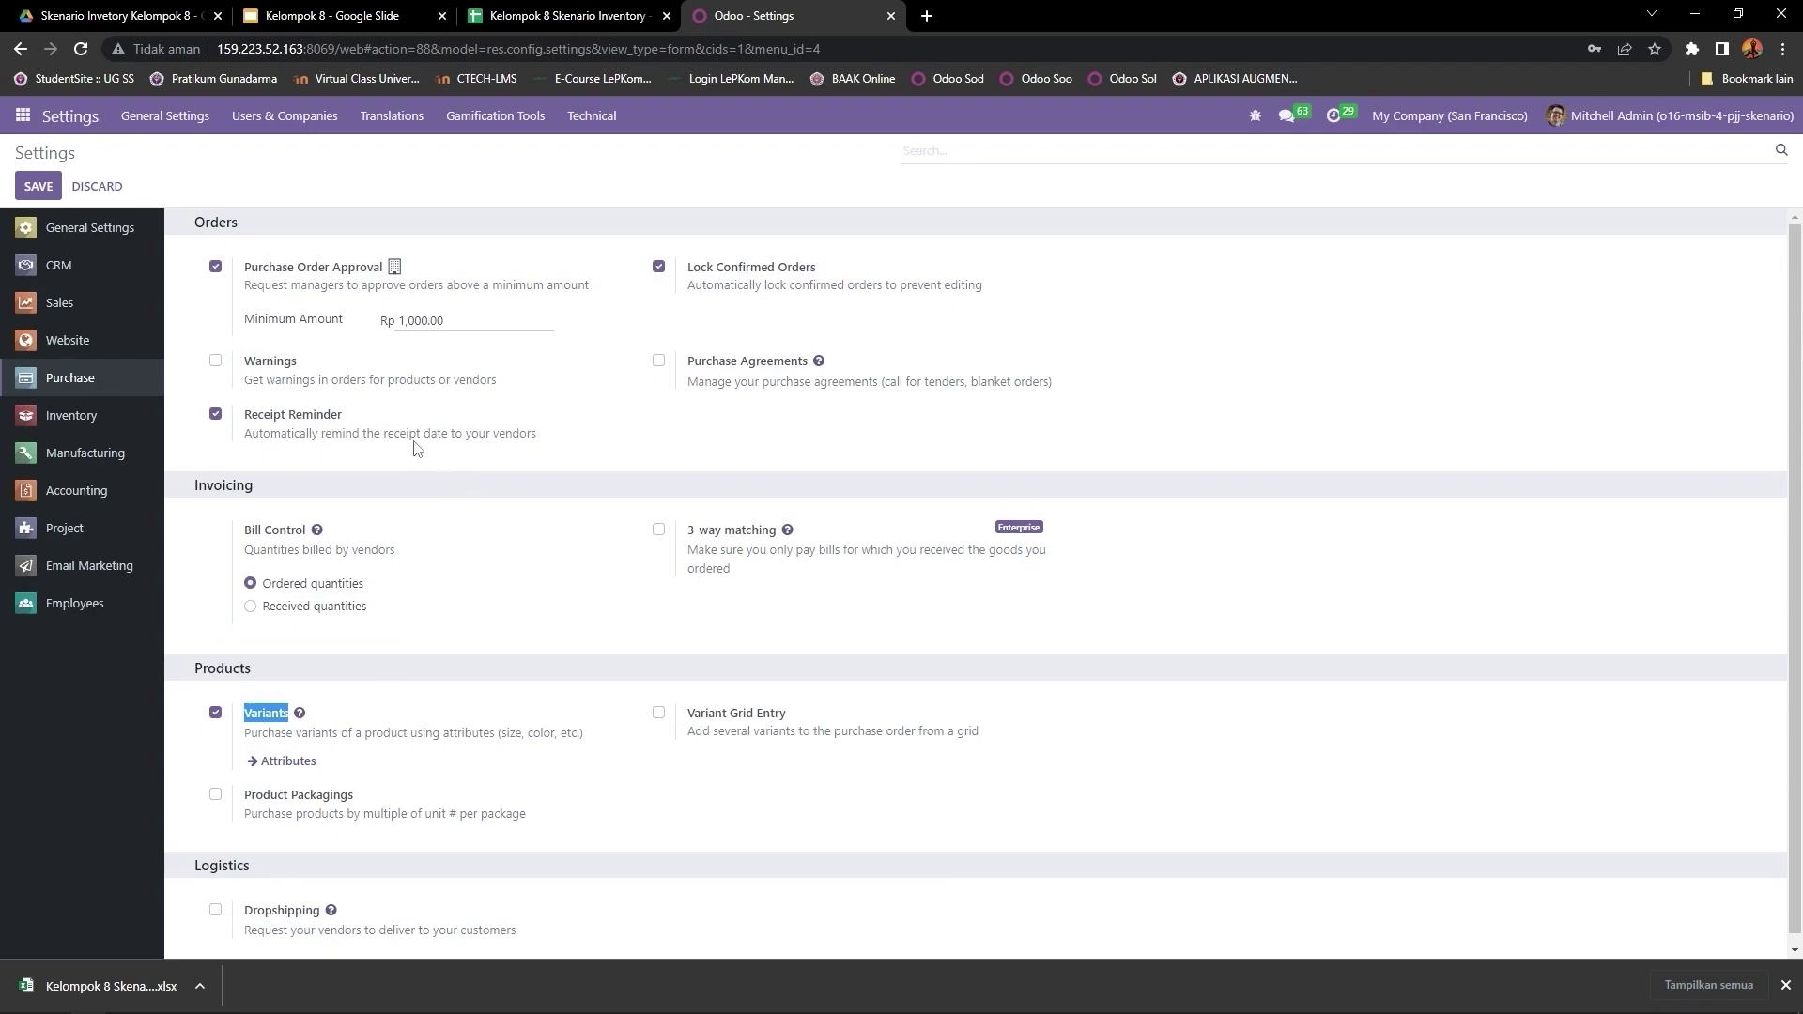
Step: Show Inventory settings and highlight Operations, Packages, Batch Transfers and the Shipping section
click(102, 419)
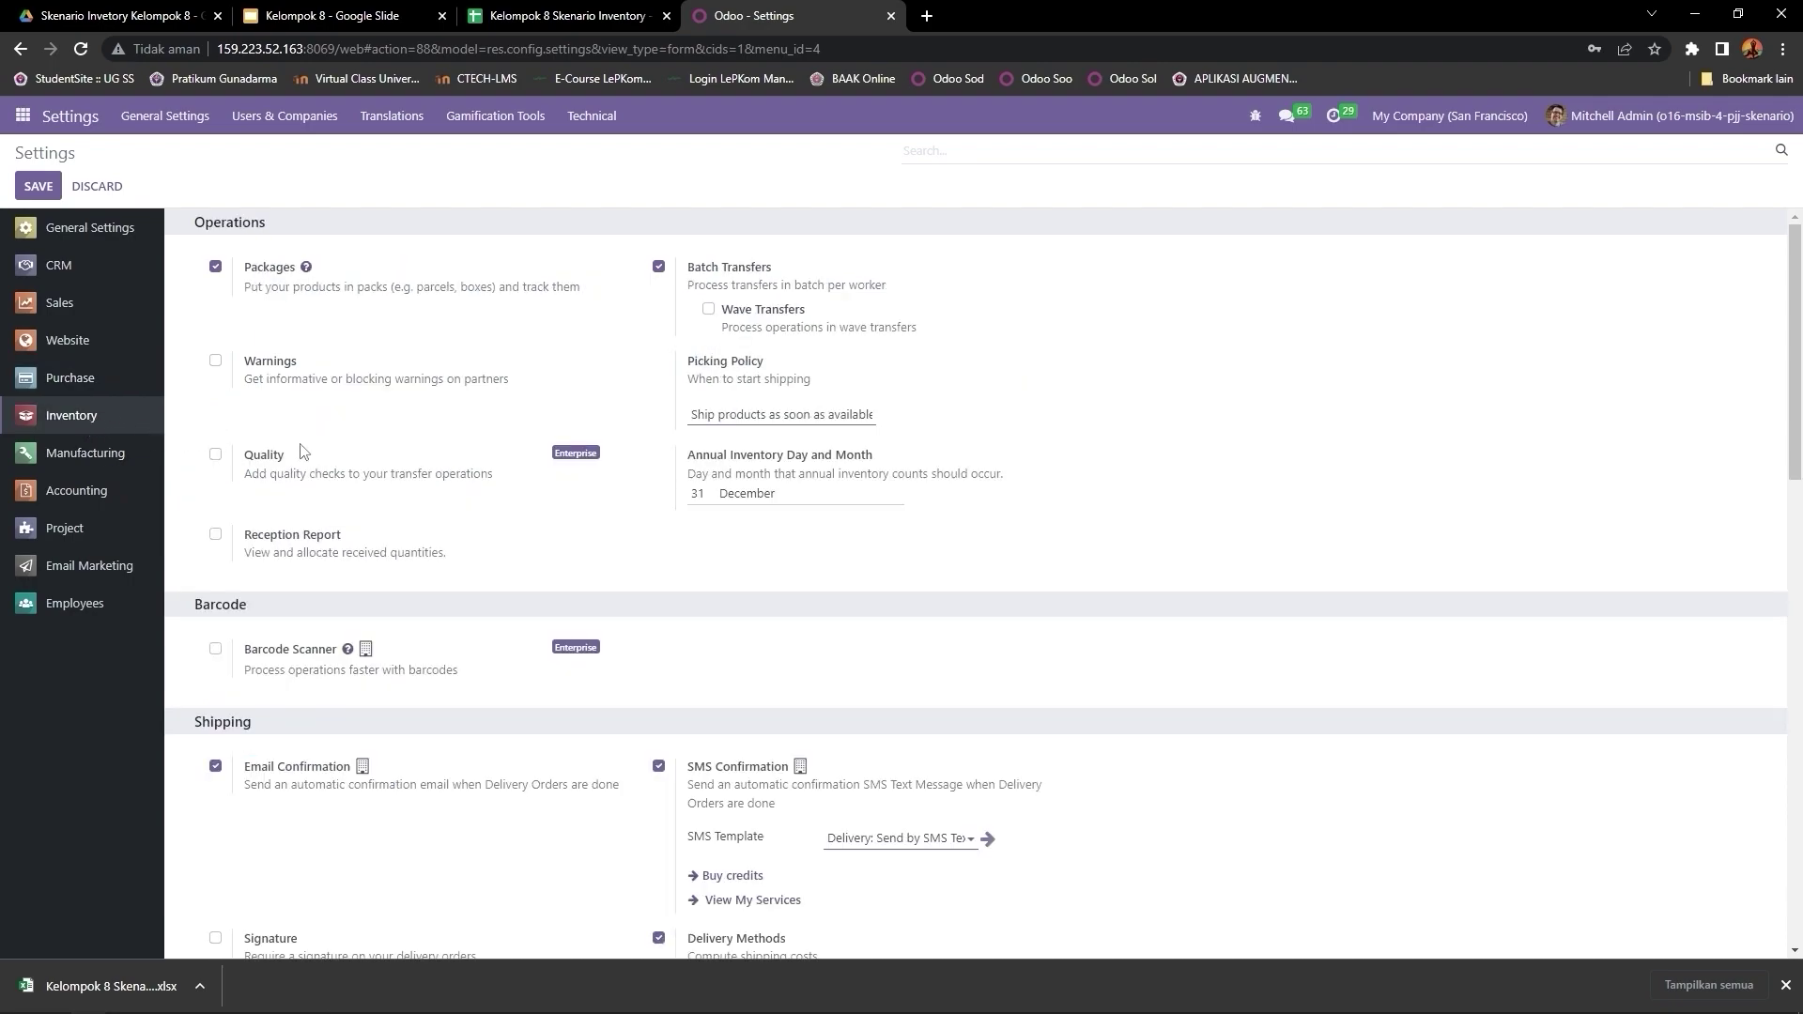
drag(194, 222, 282, 230)
drag(246, 269, 296, 270)
drag(689, 268, 780, 273)
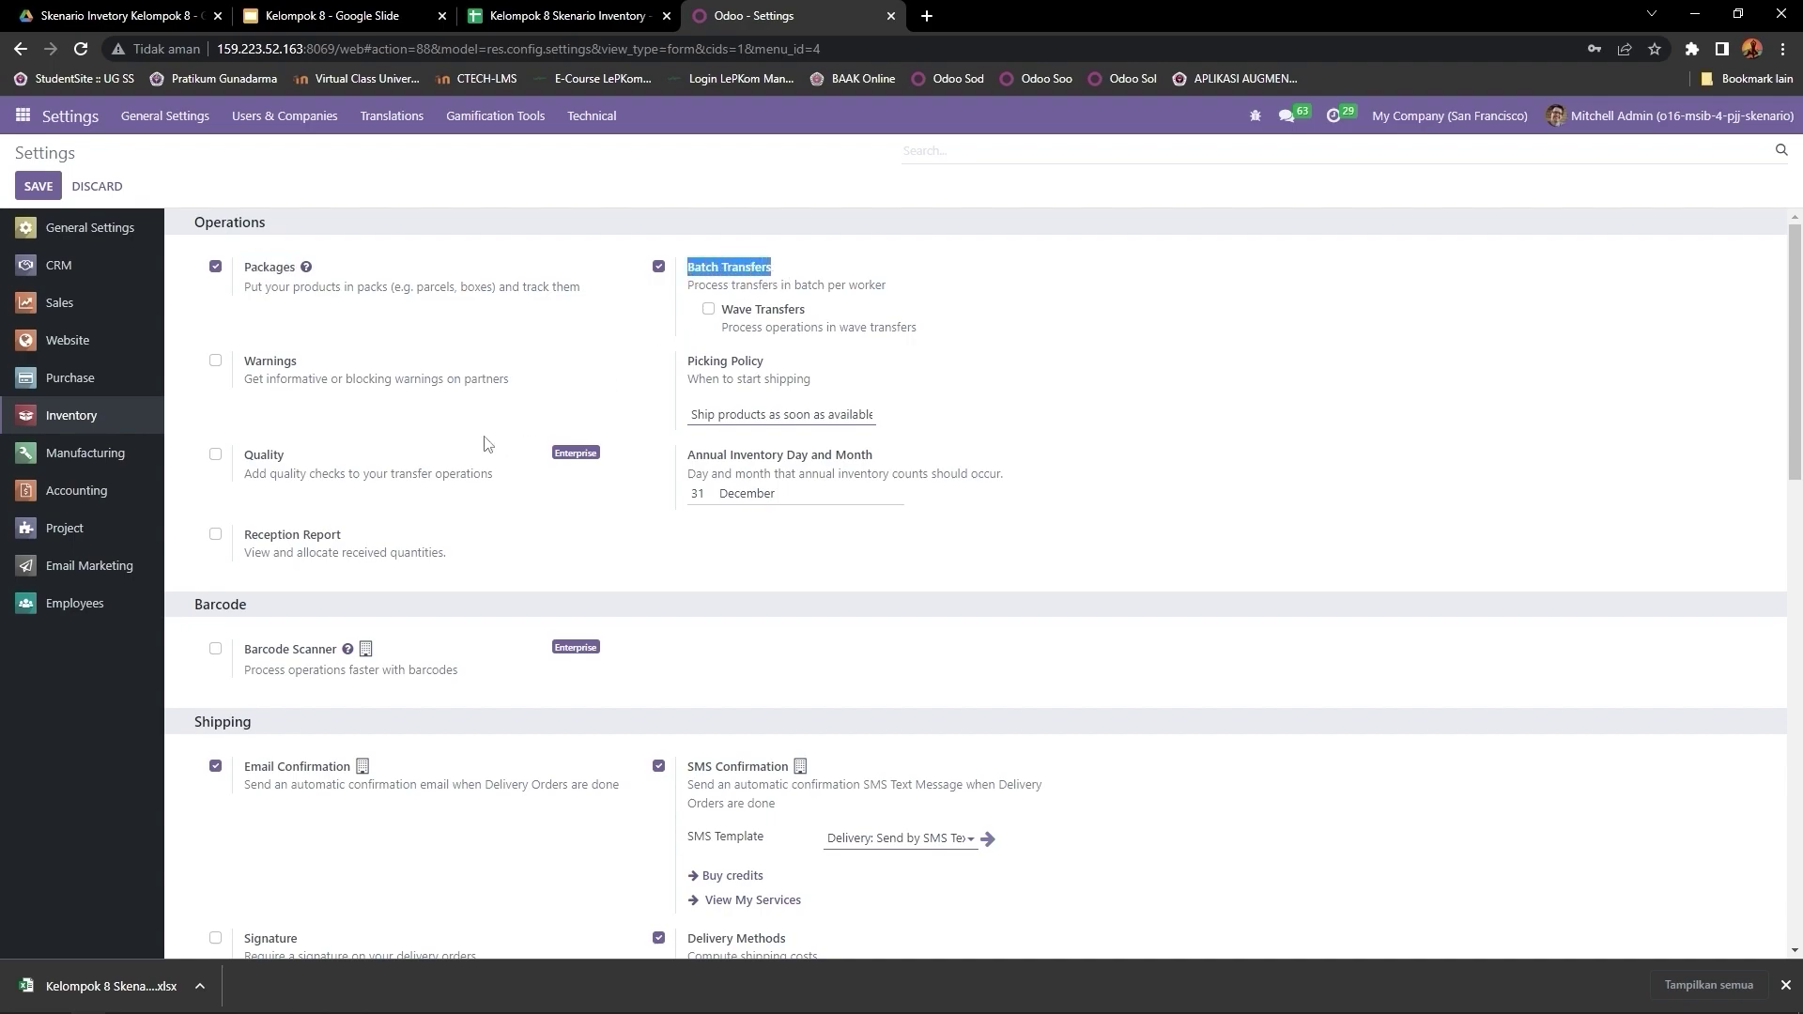
scroll(400, 526, down, 2)
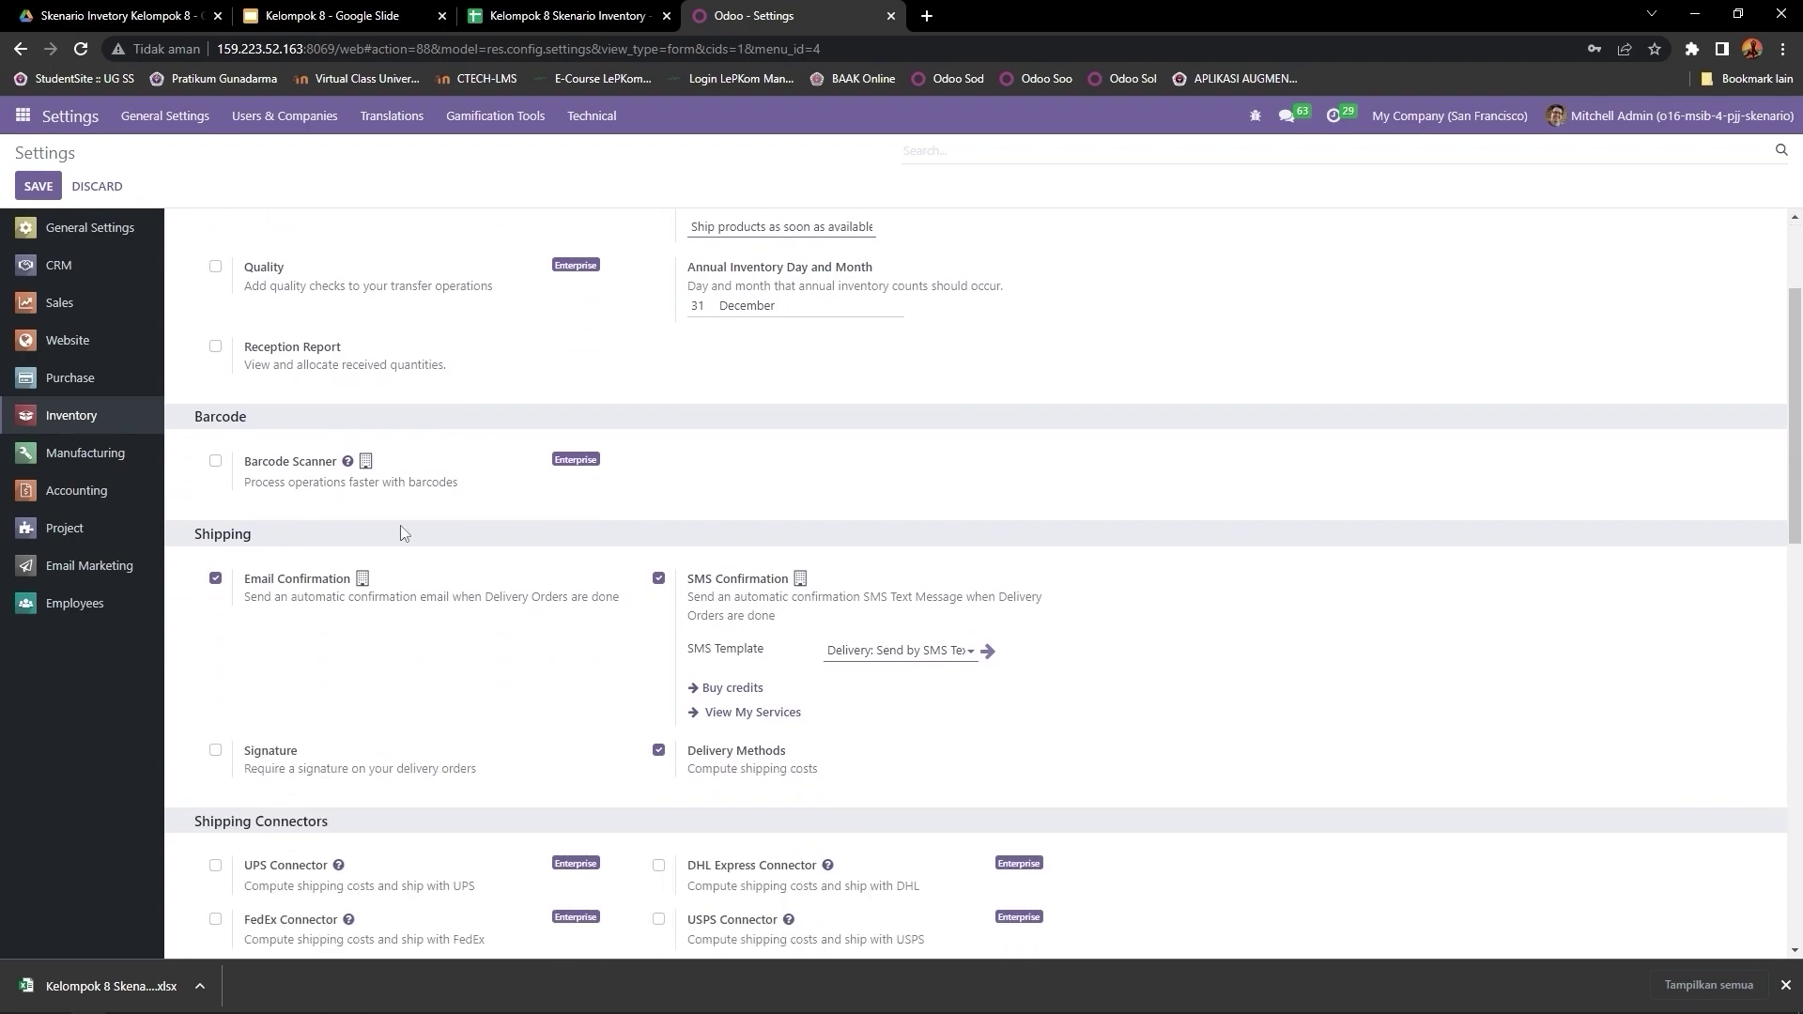
double_click(207, 531)
Step: Highlight the Products section, Variants and Landed Costs options, then save the settings
scroll(806, 757, down, 1)
scroll(732, 695, down, 2)
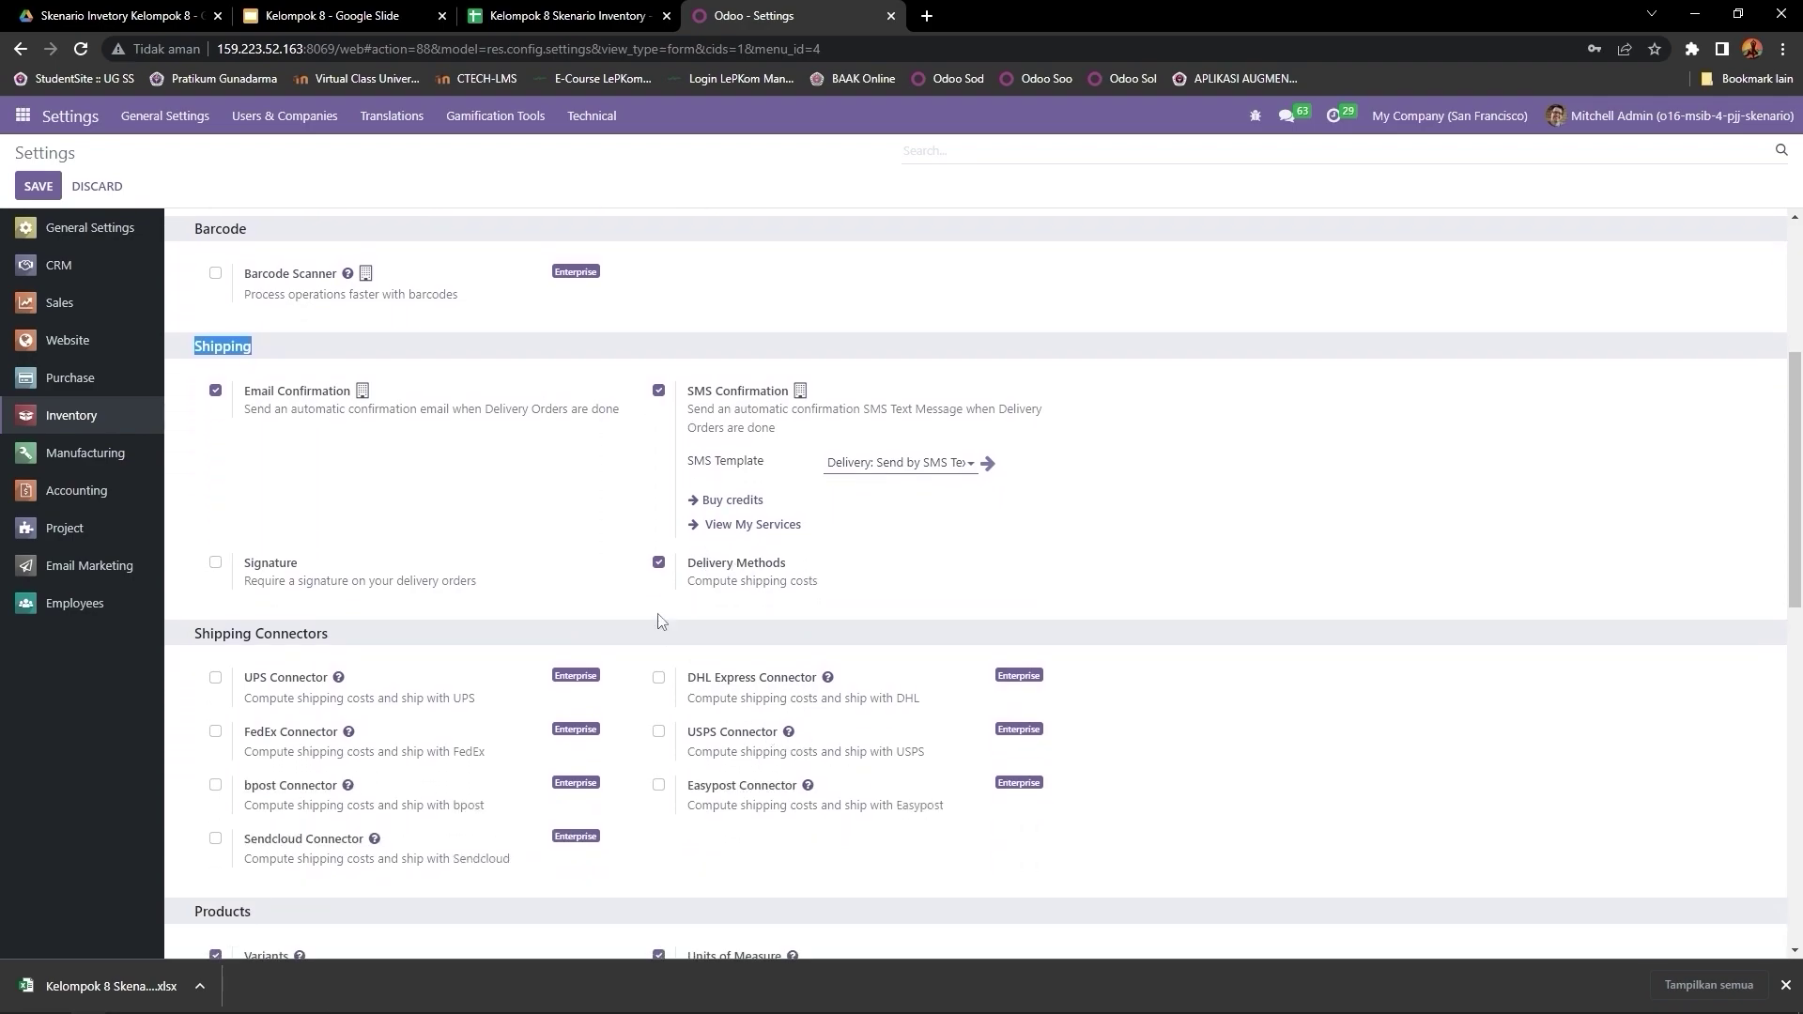
scroll(432, 535, down, 5)
double_click(200, 445)
double_click(252, 490)
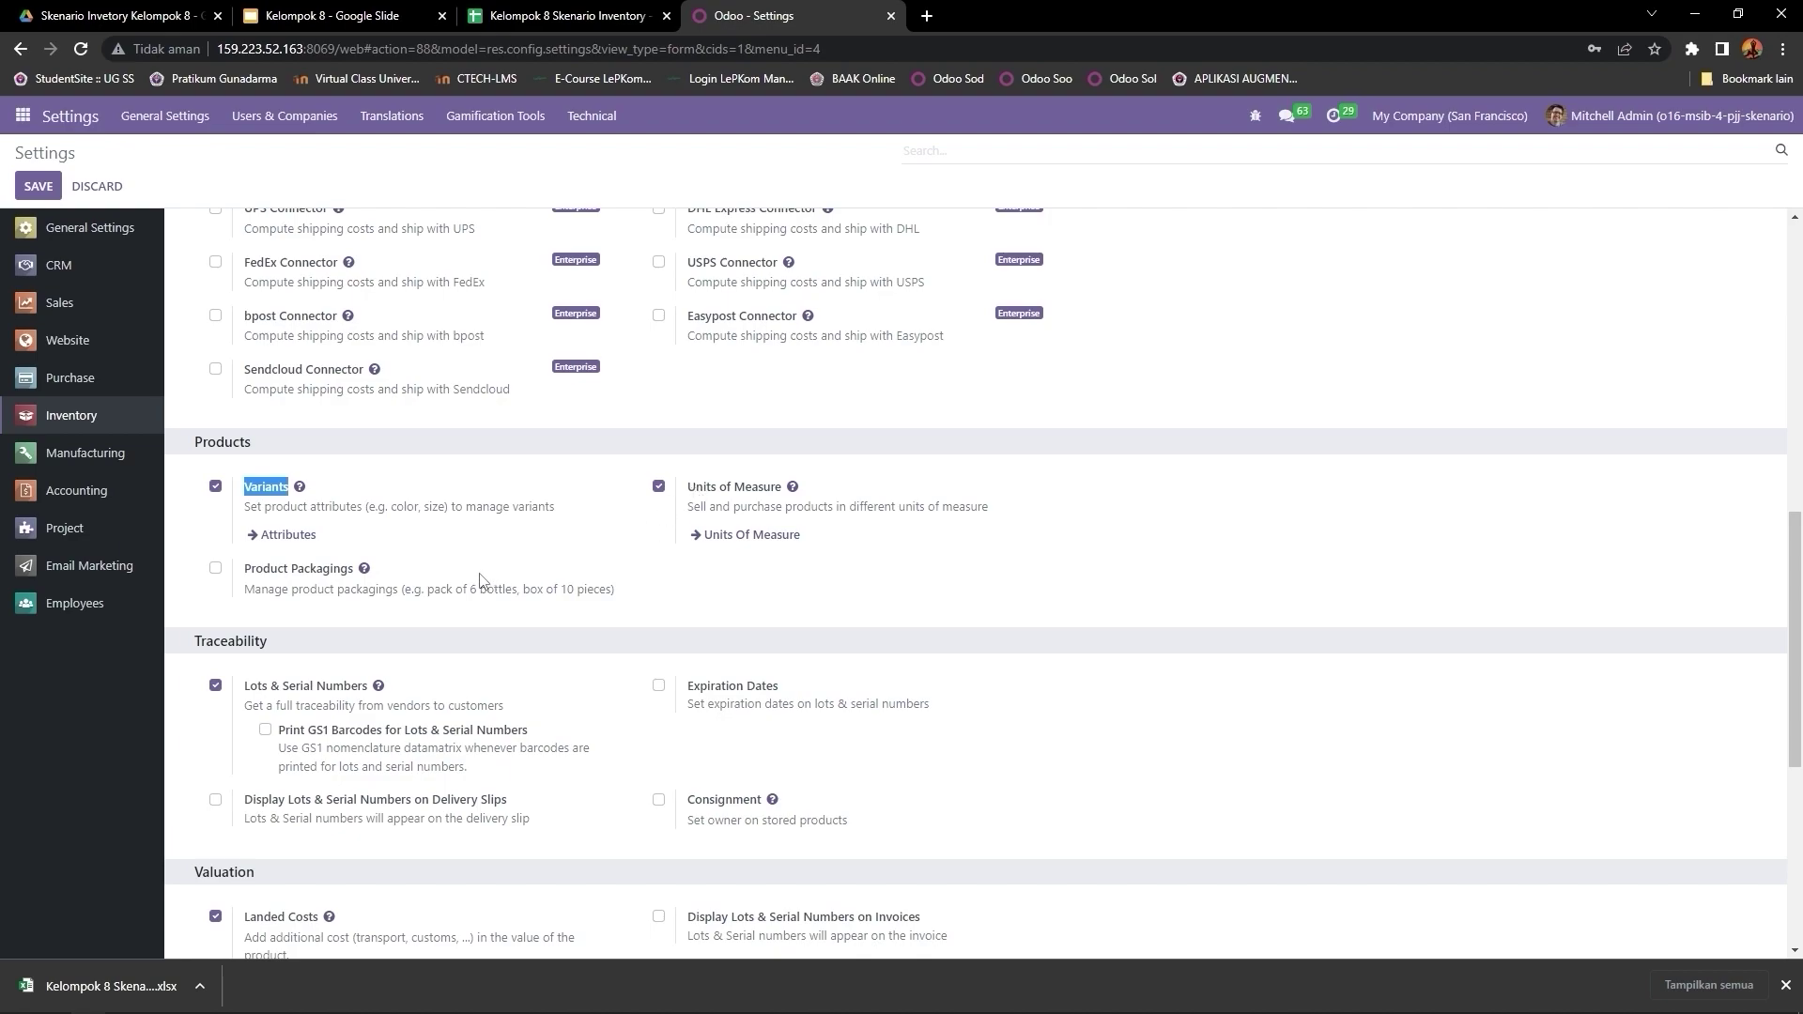
scroll(485, 582, down, 1)
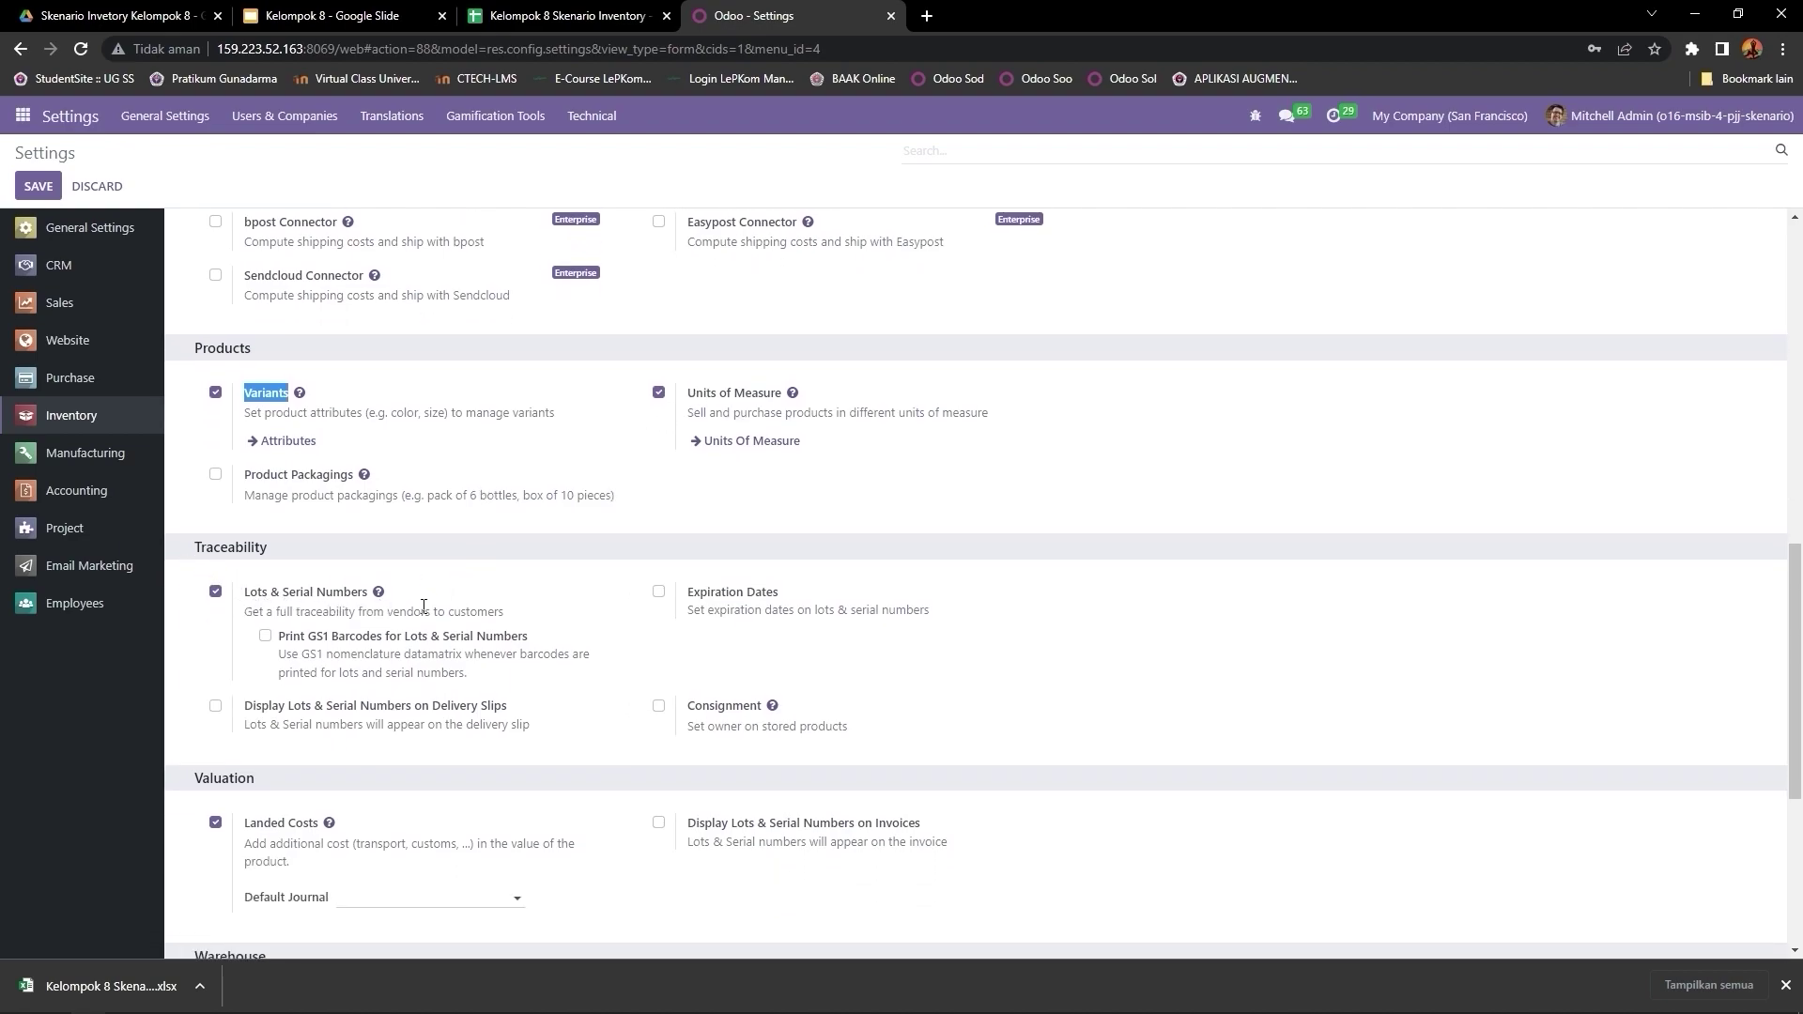
scroll(380, 605, down, 4)
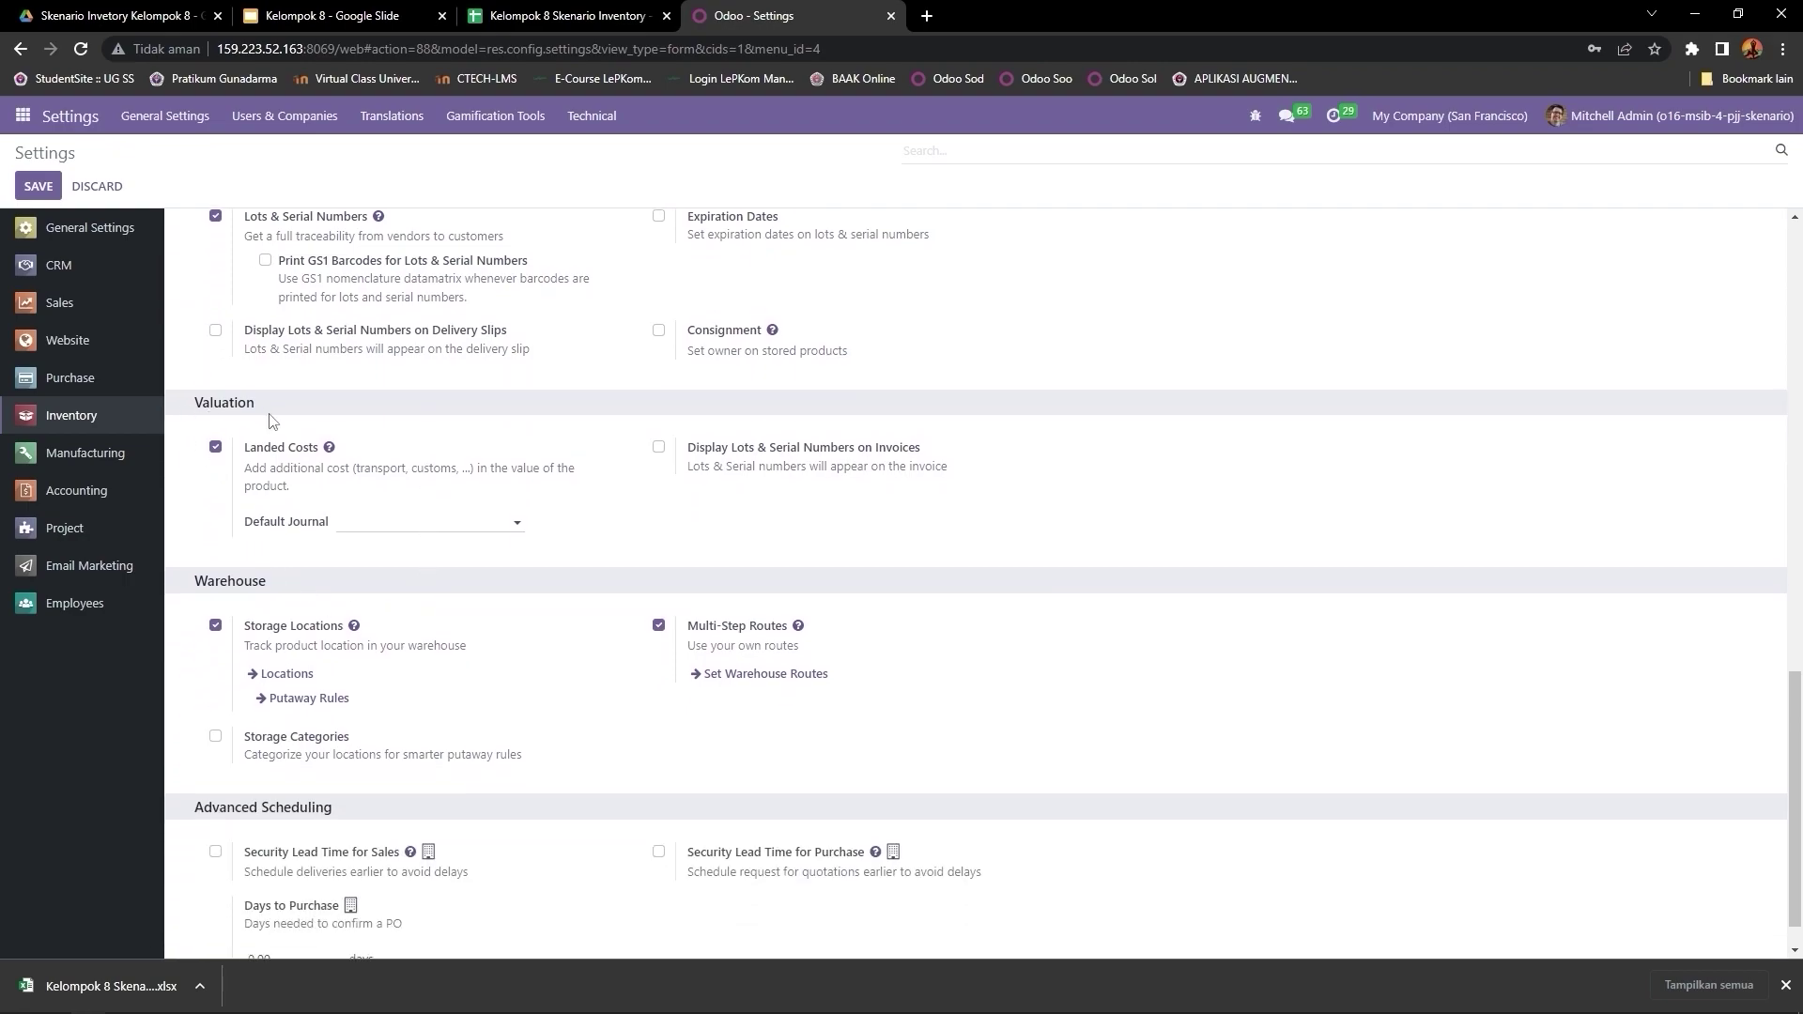
drag(244, 449, 322, 462)
scroll(327, 545, down, 1)
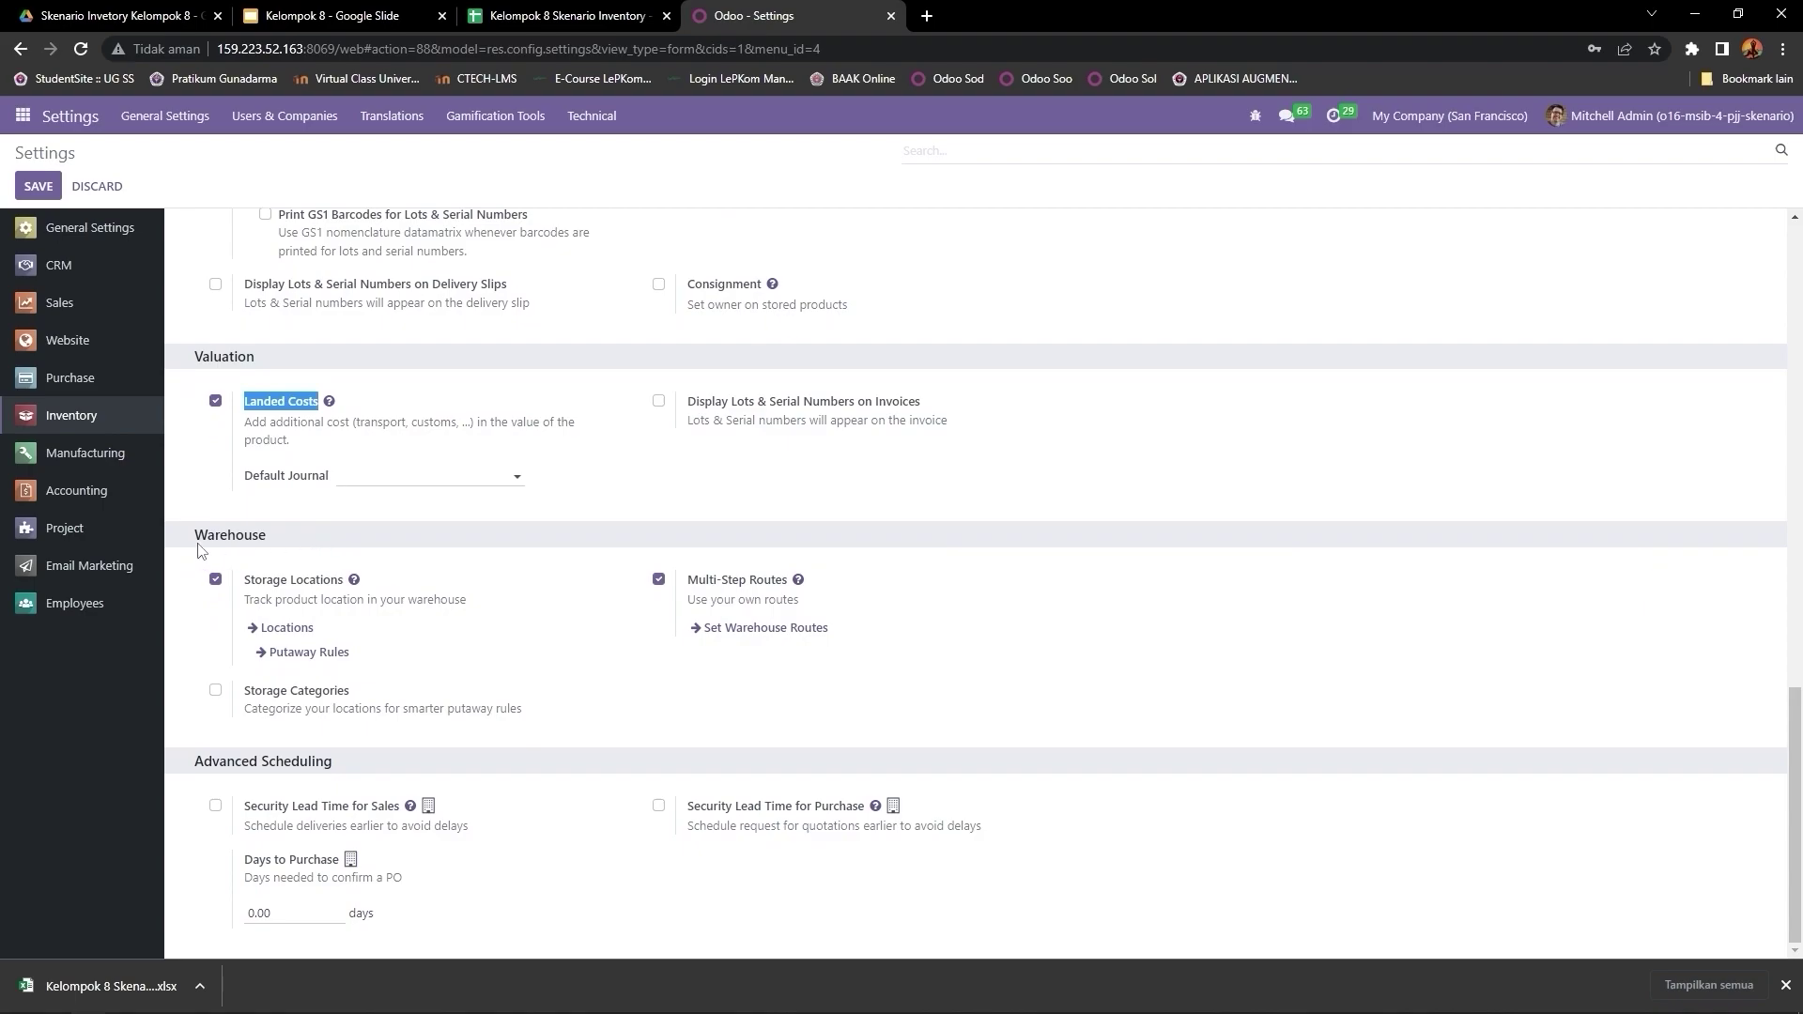
drag(185, 543, 347, 587)
scroll(451, 592, up, 10)
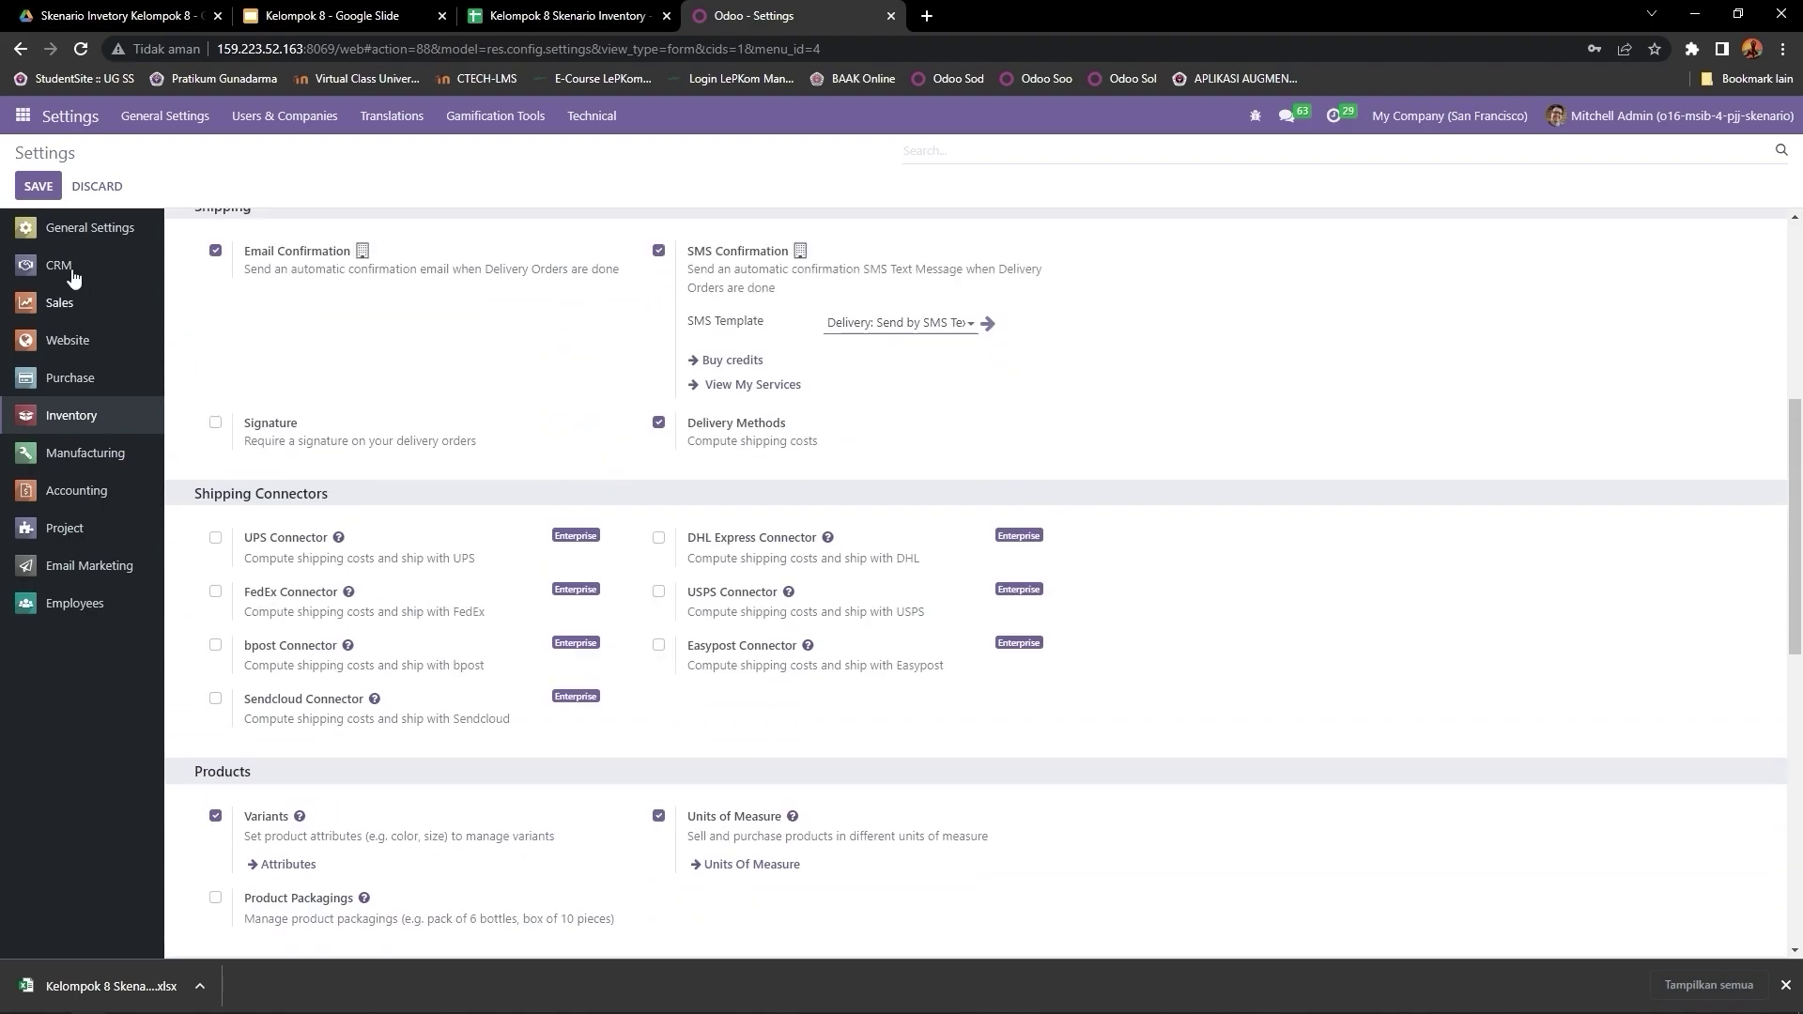
click(34, 187)
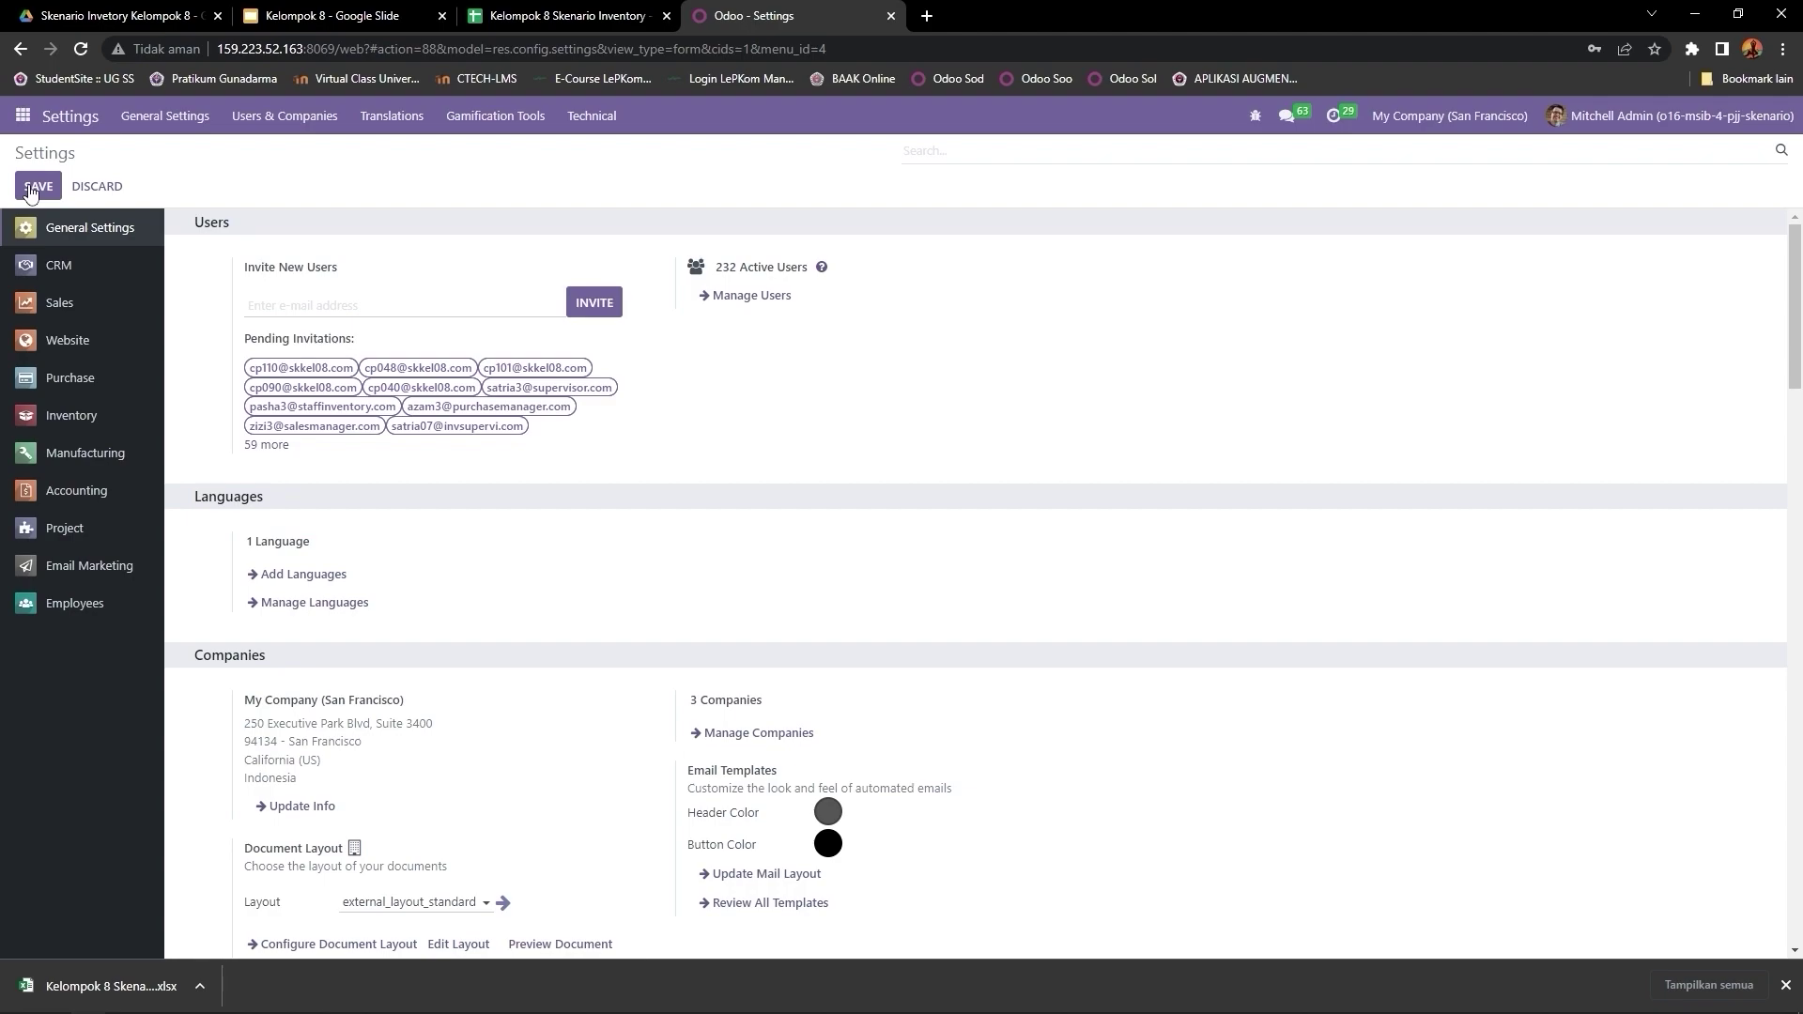
Step: Scroll through General Settings' Users, Languages, Companies, Discuss and Statistics sections and back up
scroll(441, 601, down, 3)
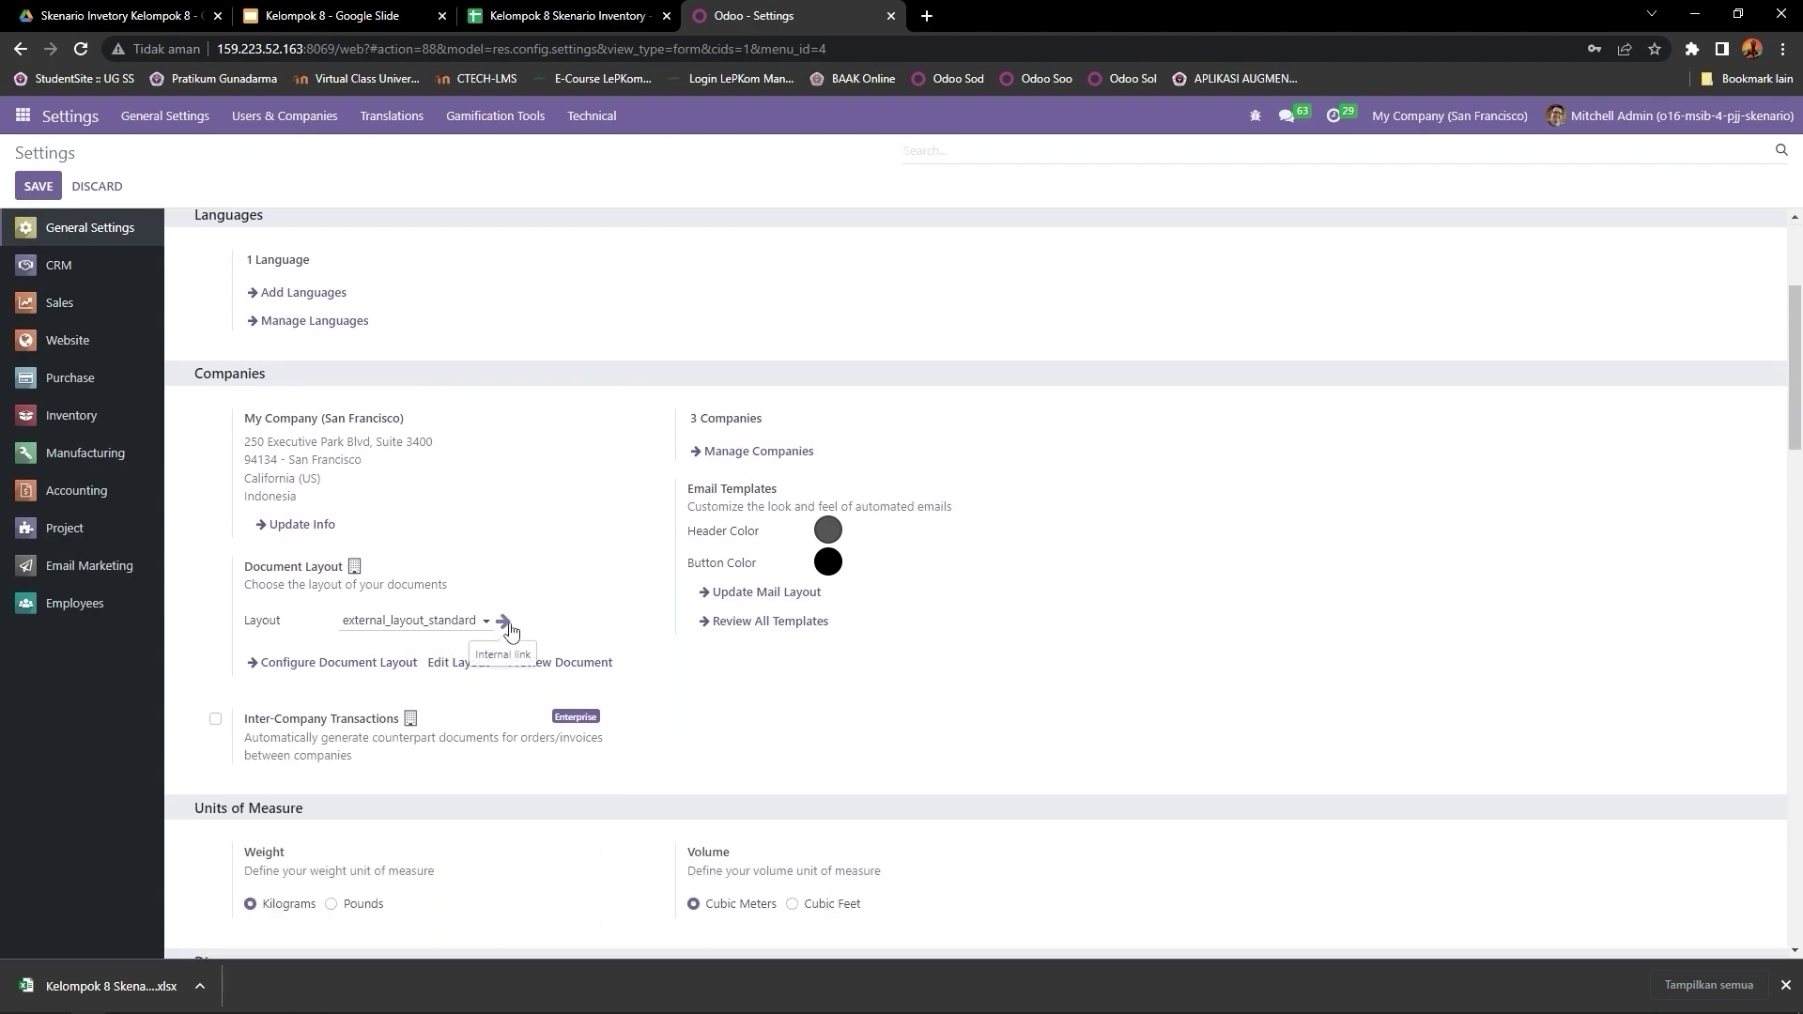
scroll(511, 629, down, 2)
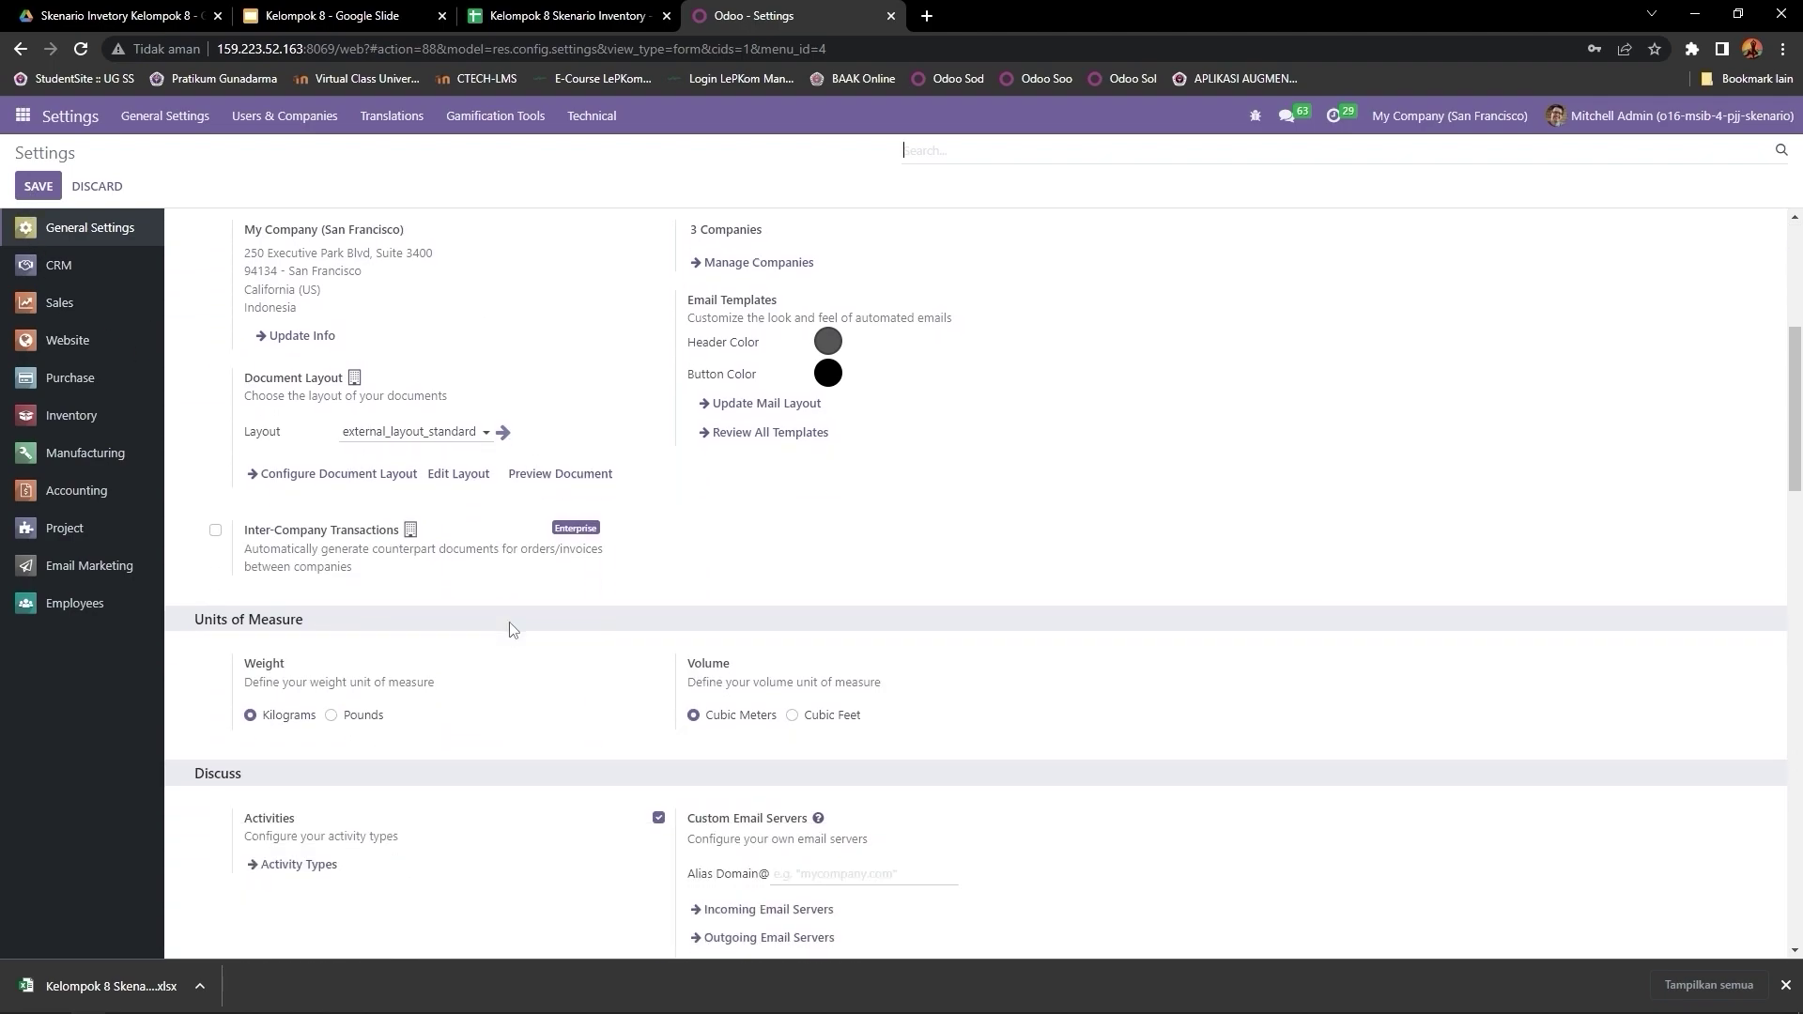
scroll(512, 629, down, 7)
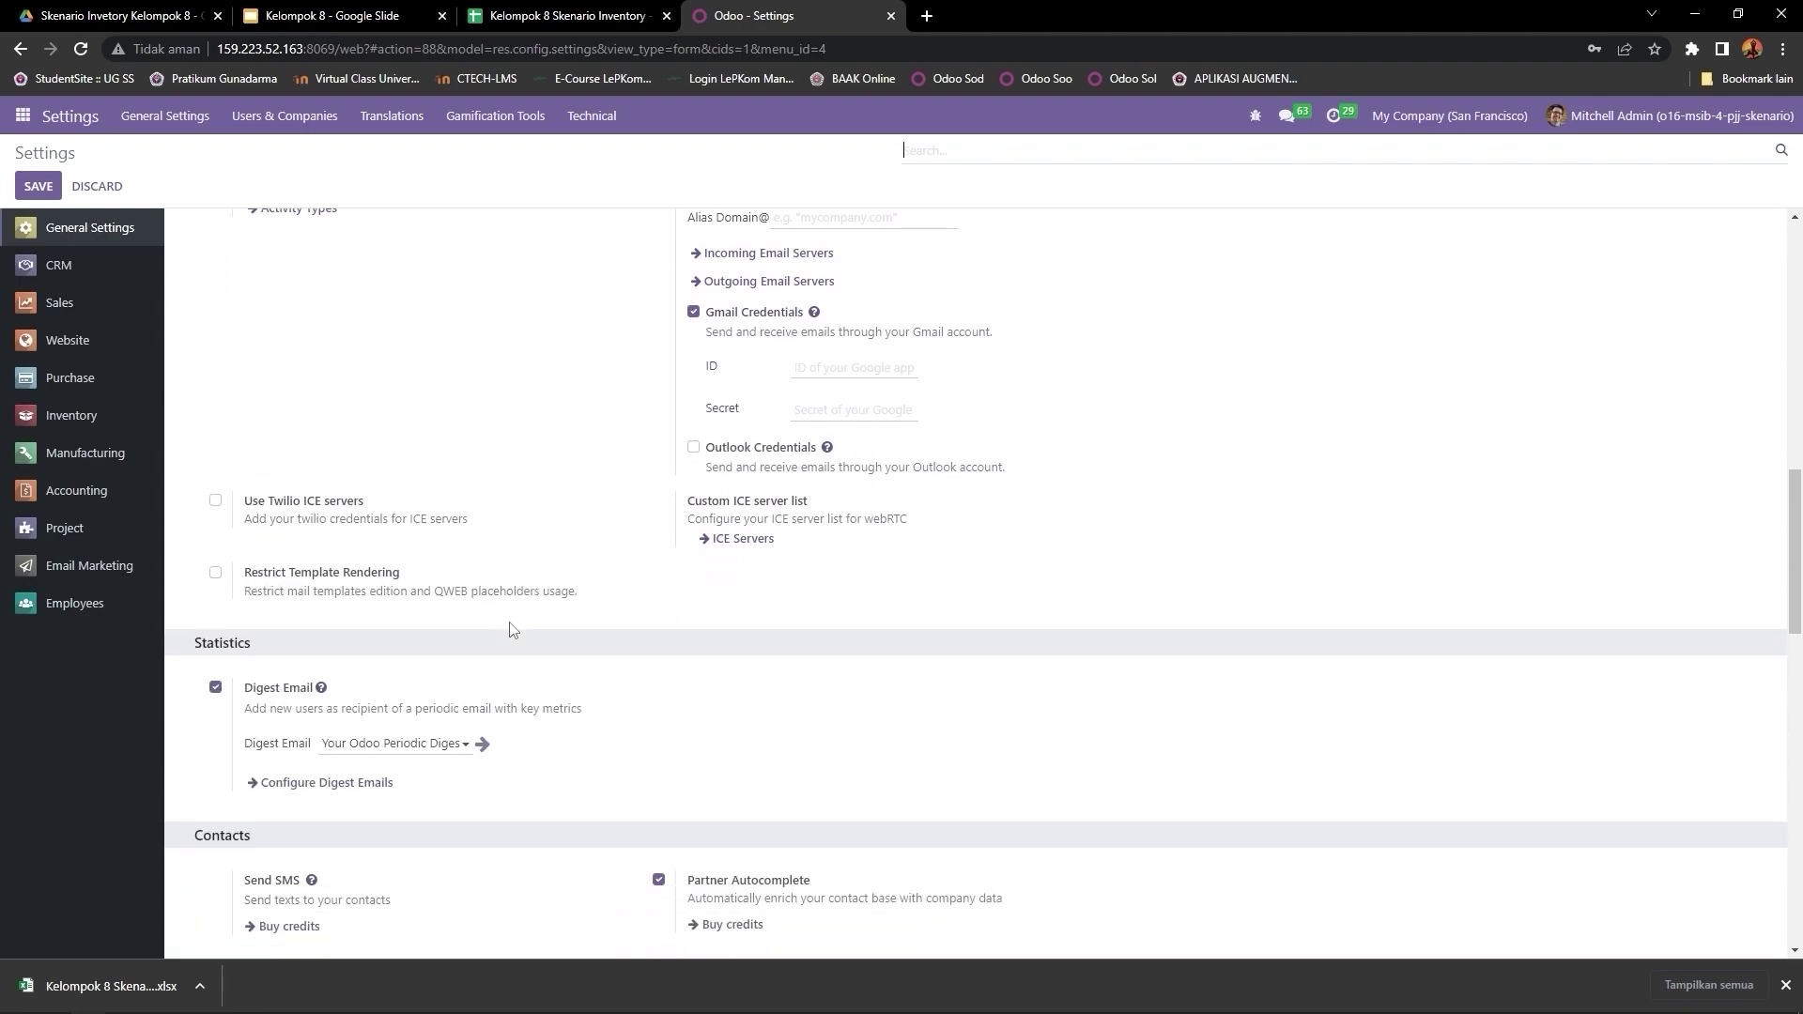
scroll(513, 629, up, 12)
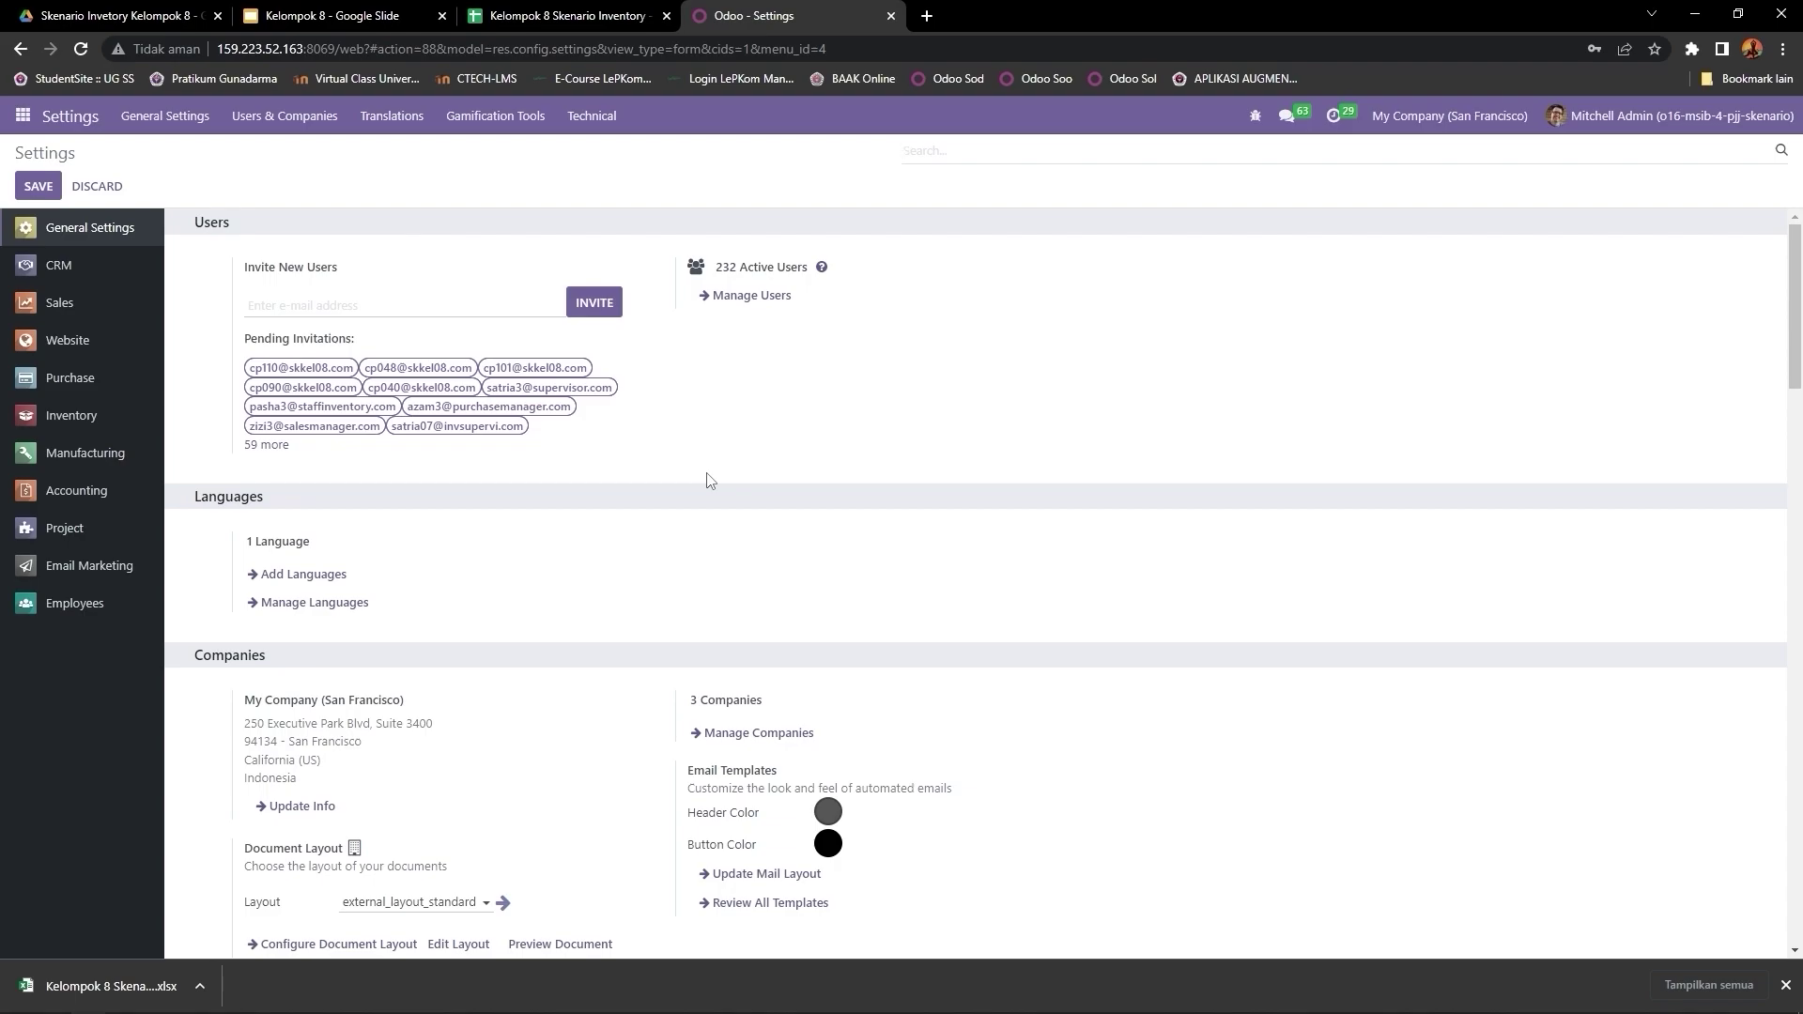
scroll(709, 480, down, 1)
scroll(709, 480, down, 4)
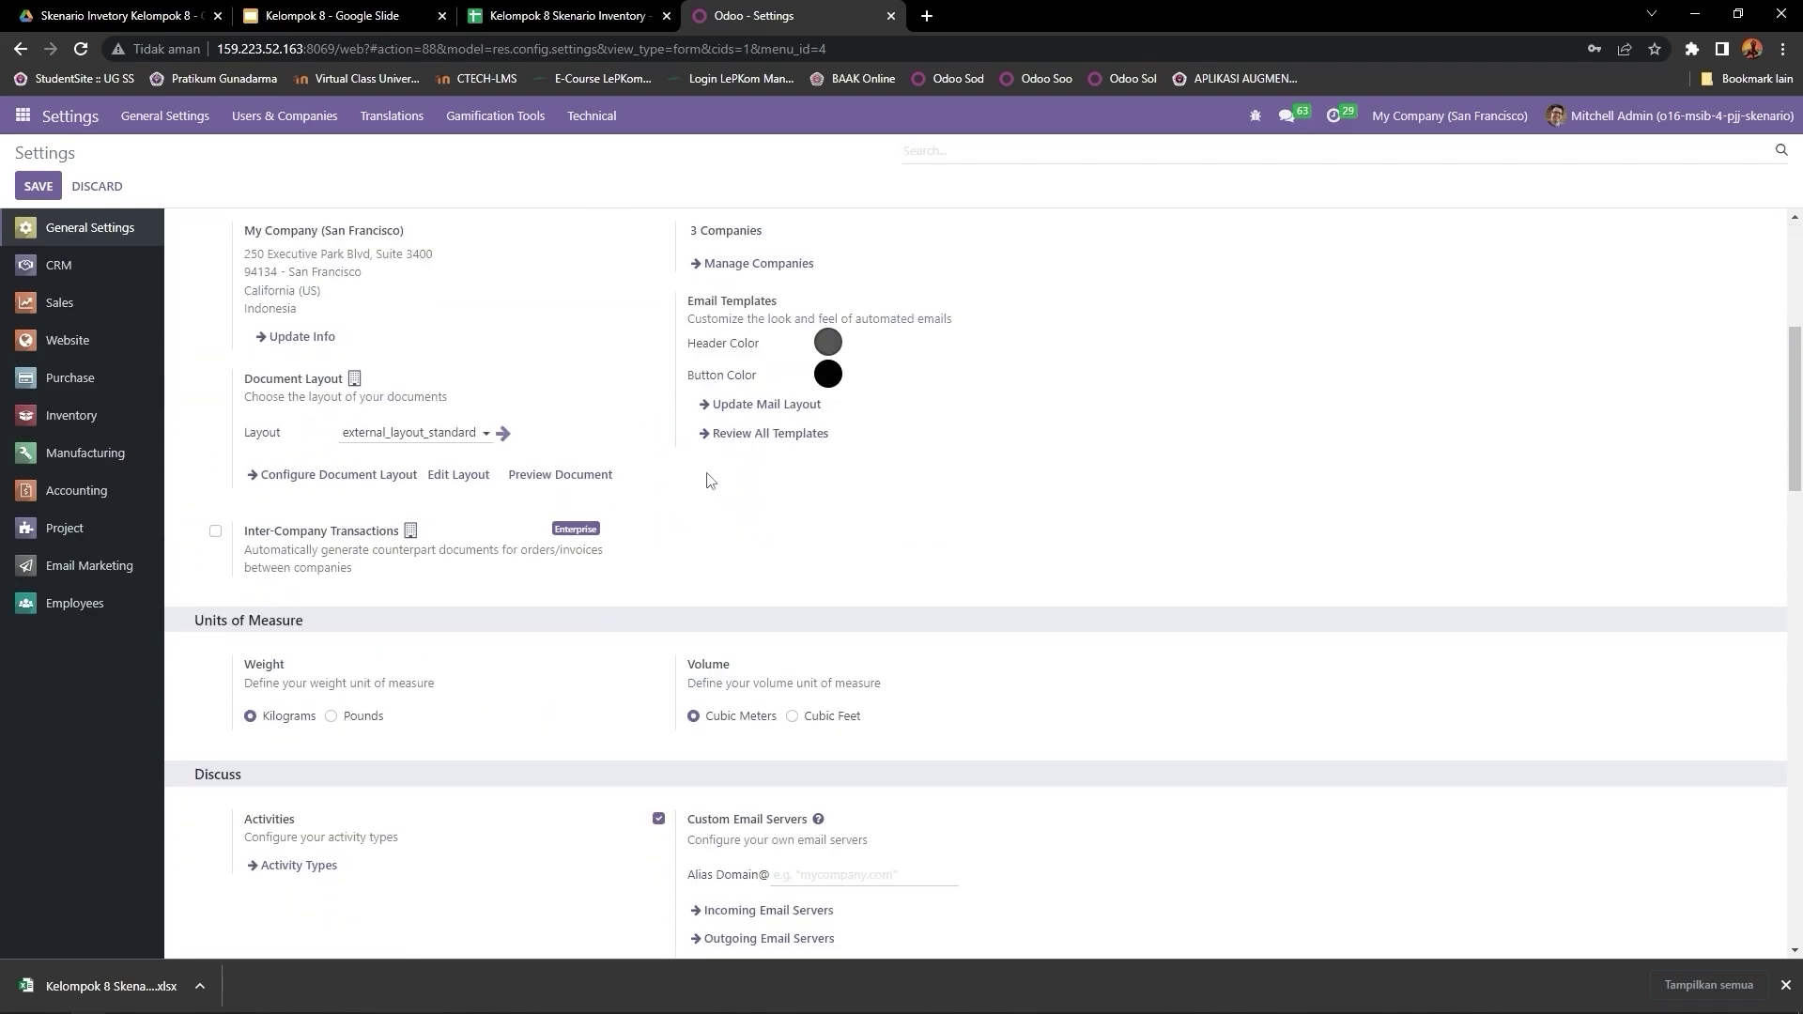
scroll(709, 480, down, 5)
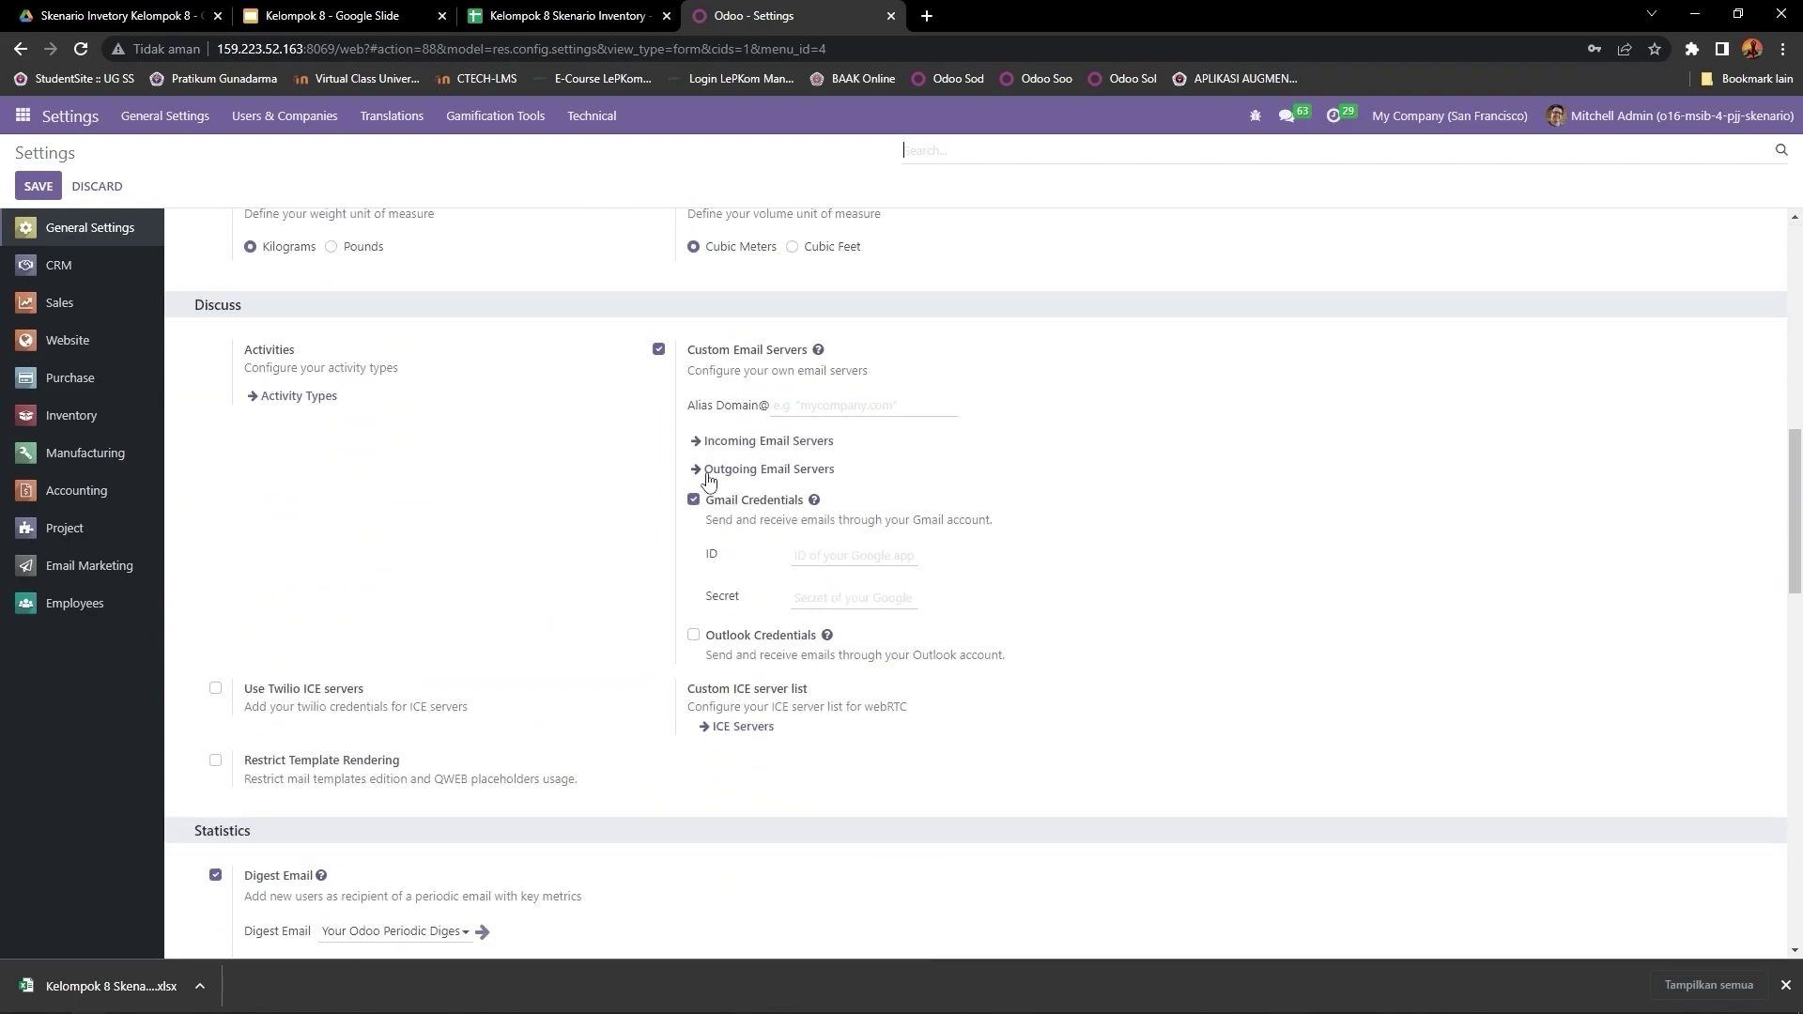
scroll(709, 480, down, 3)
scroll(709, 479, up, 5)
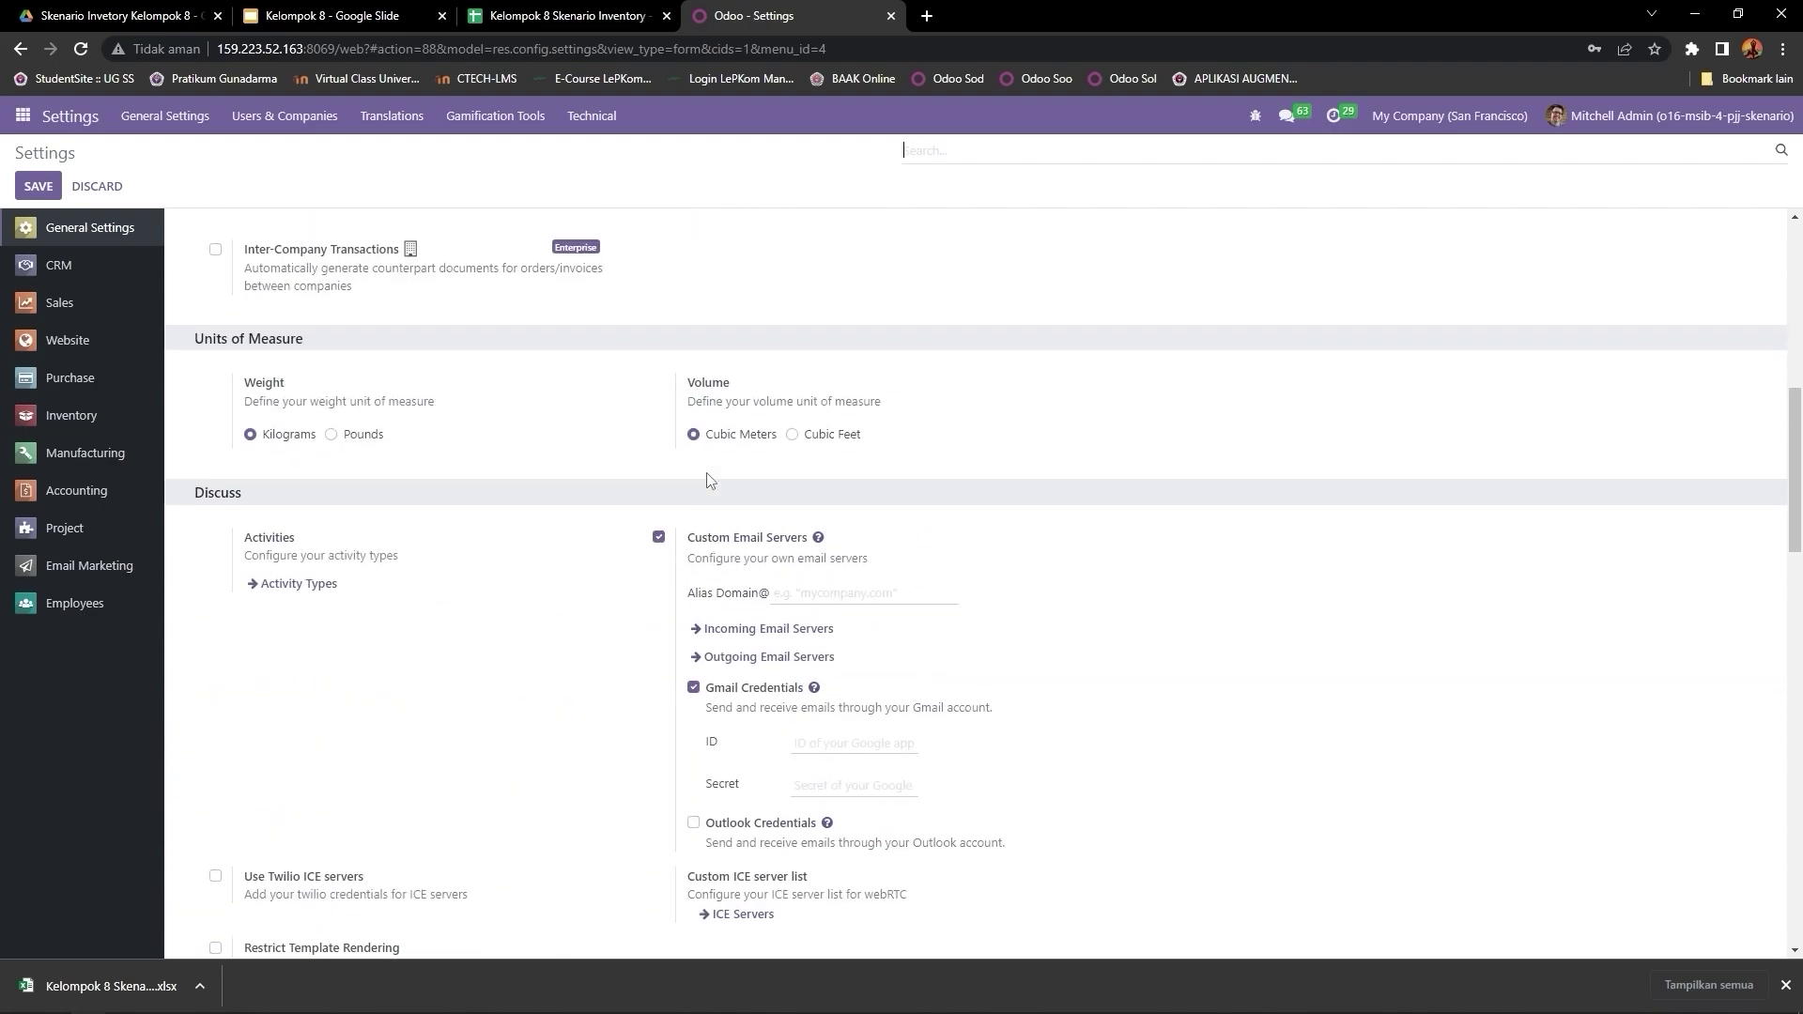
scroll(708, 480, up, 5)
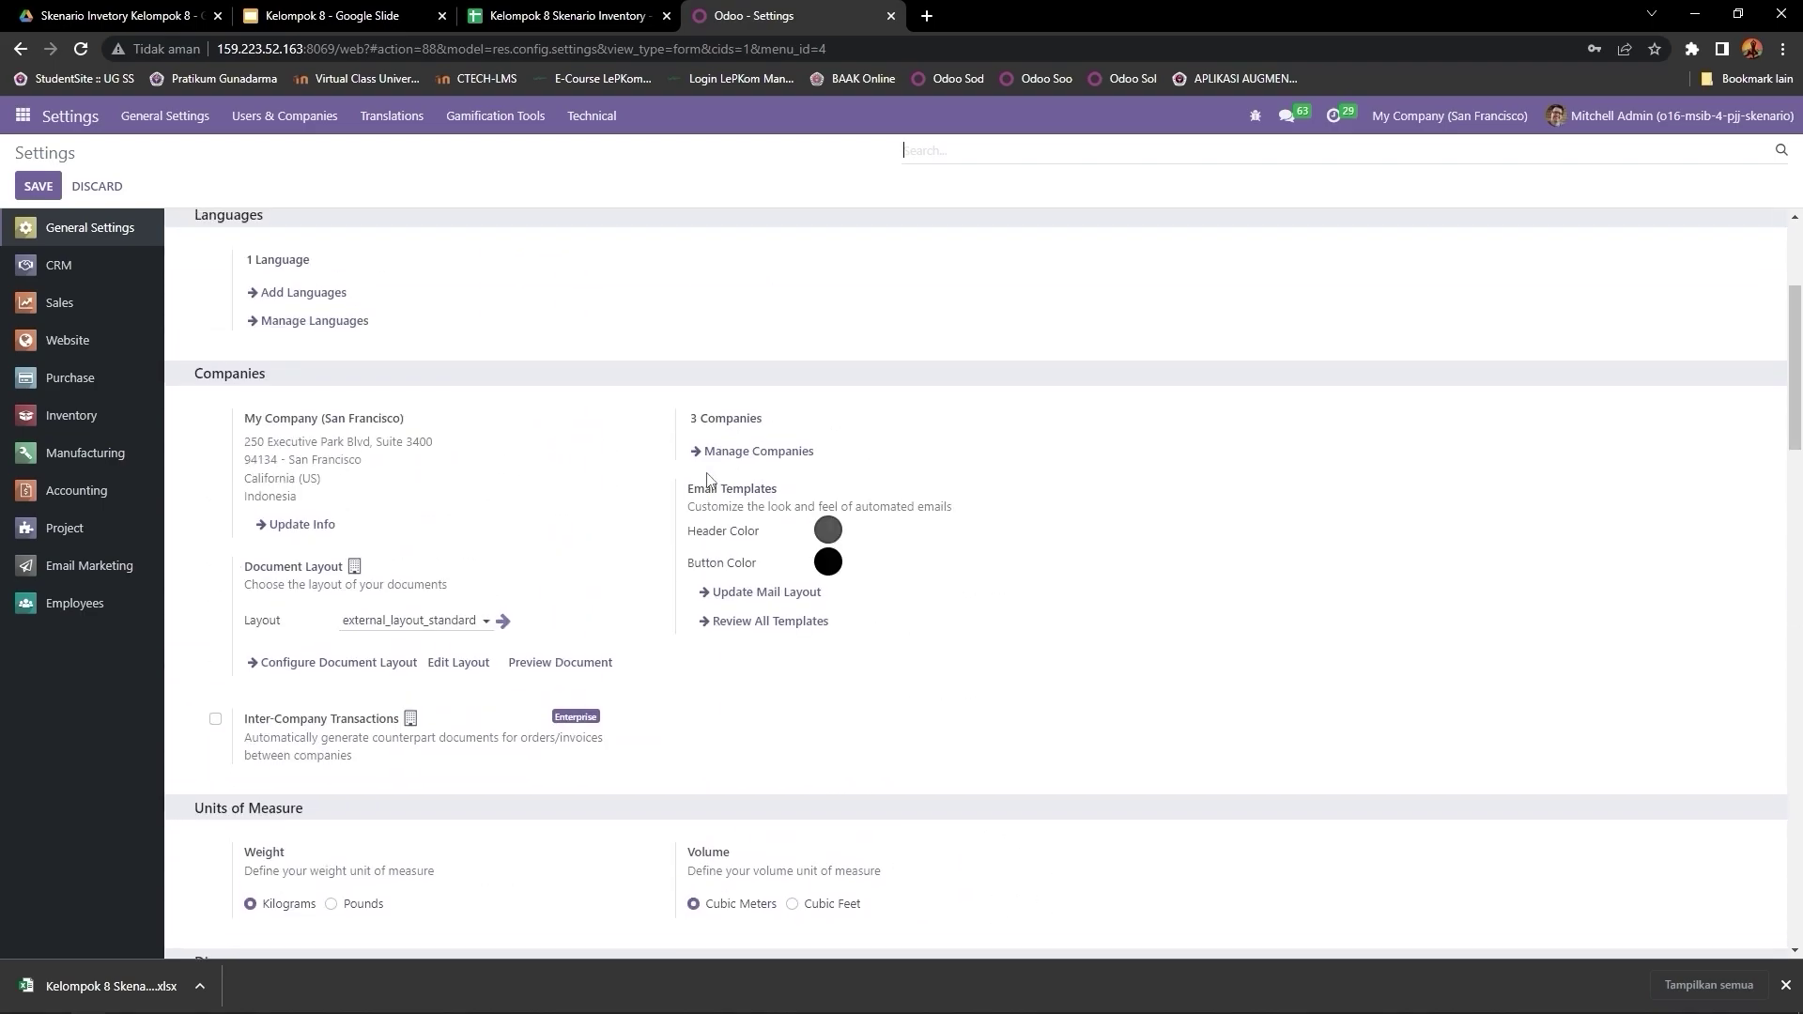
scroll(708, 480, up, 3)
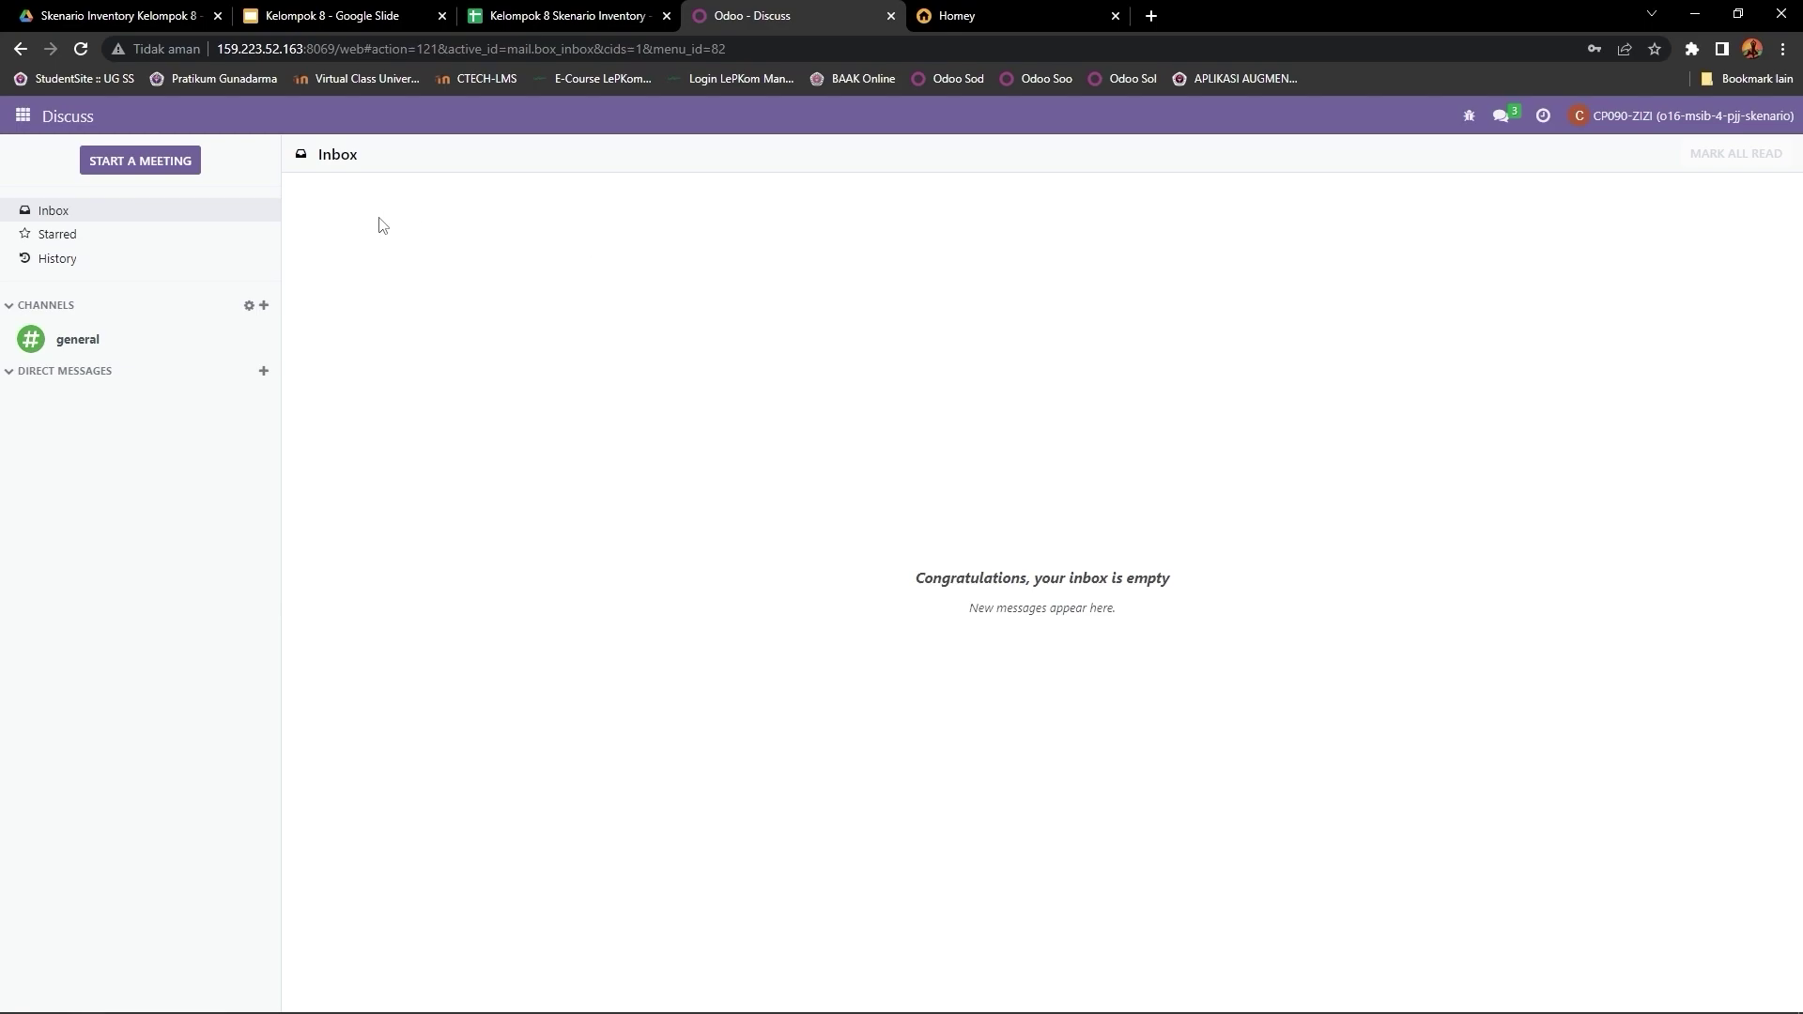
Step: Switch from the Discuss inbox to the Sales app via the apps menu
click(19, 122)
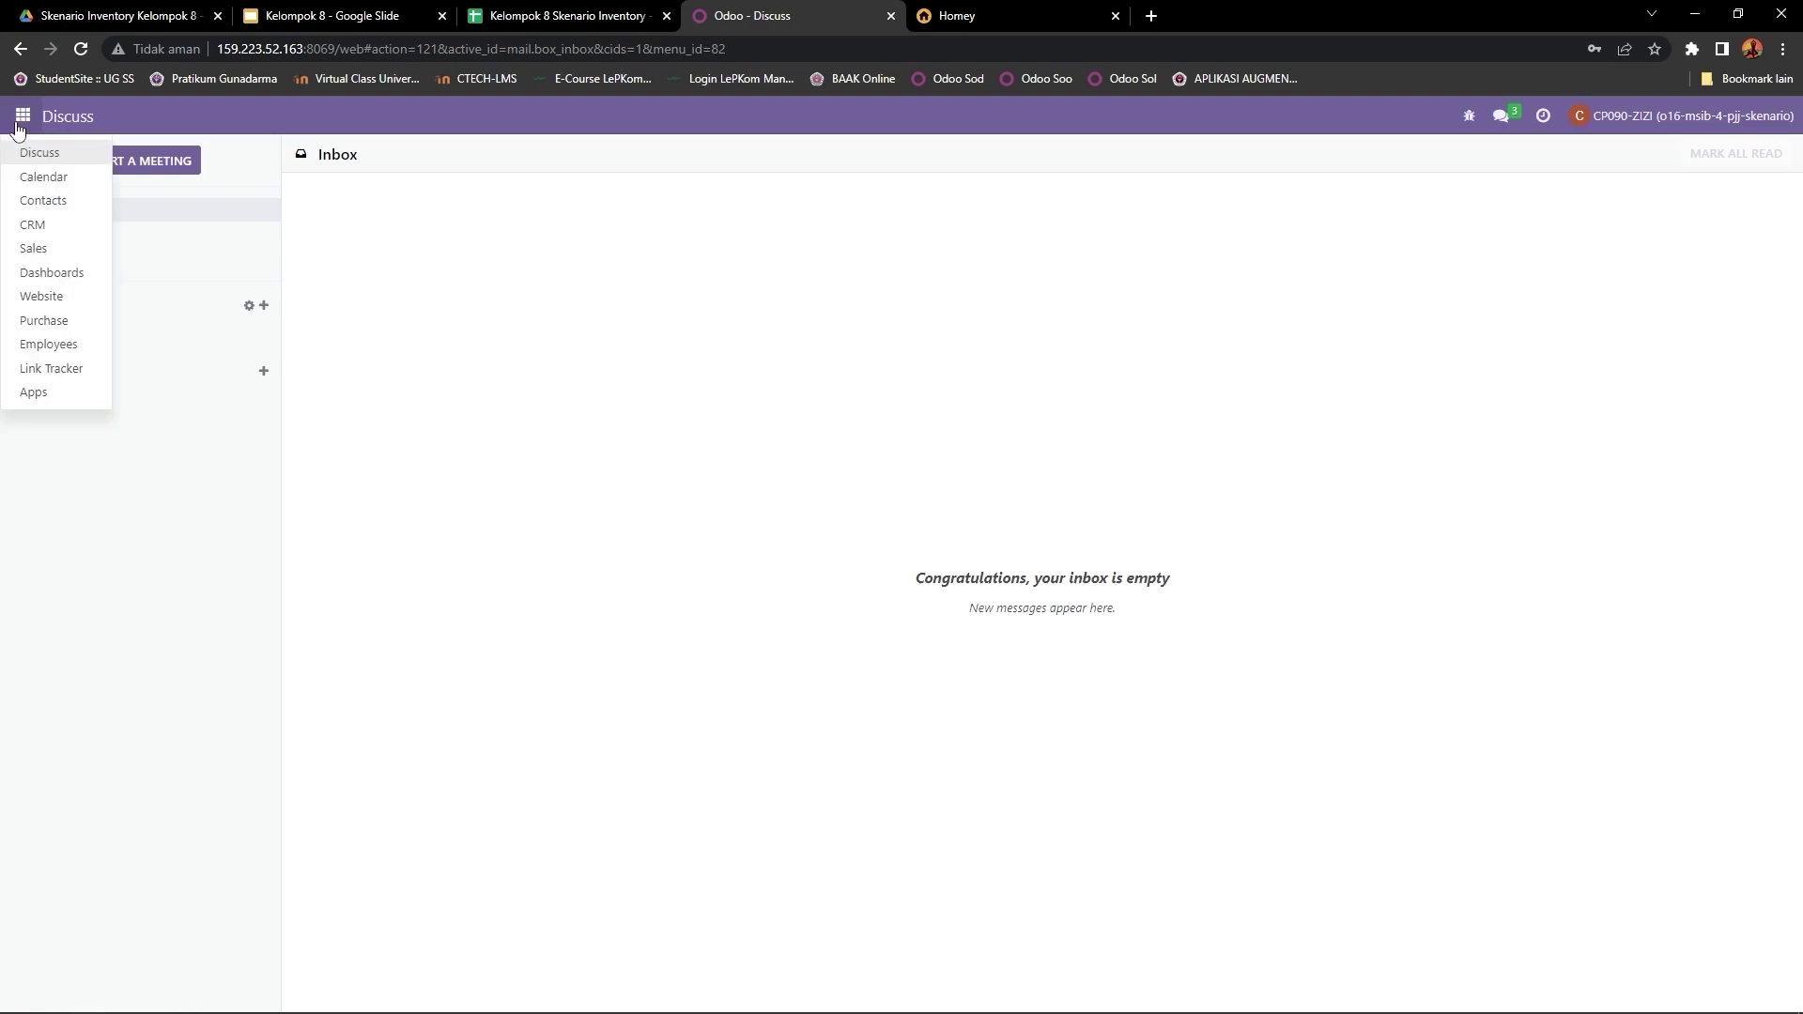
click(51, 250)
Step: Create a quotation for Azure Interior expiring 05/01/2023 and add a blank order line
click(28, 190)
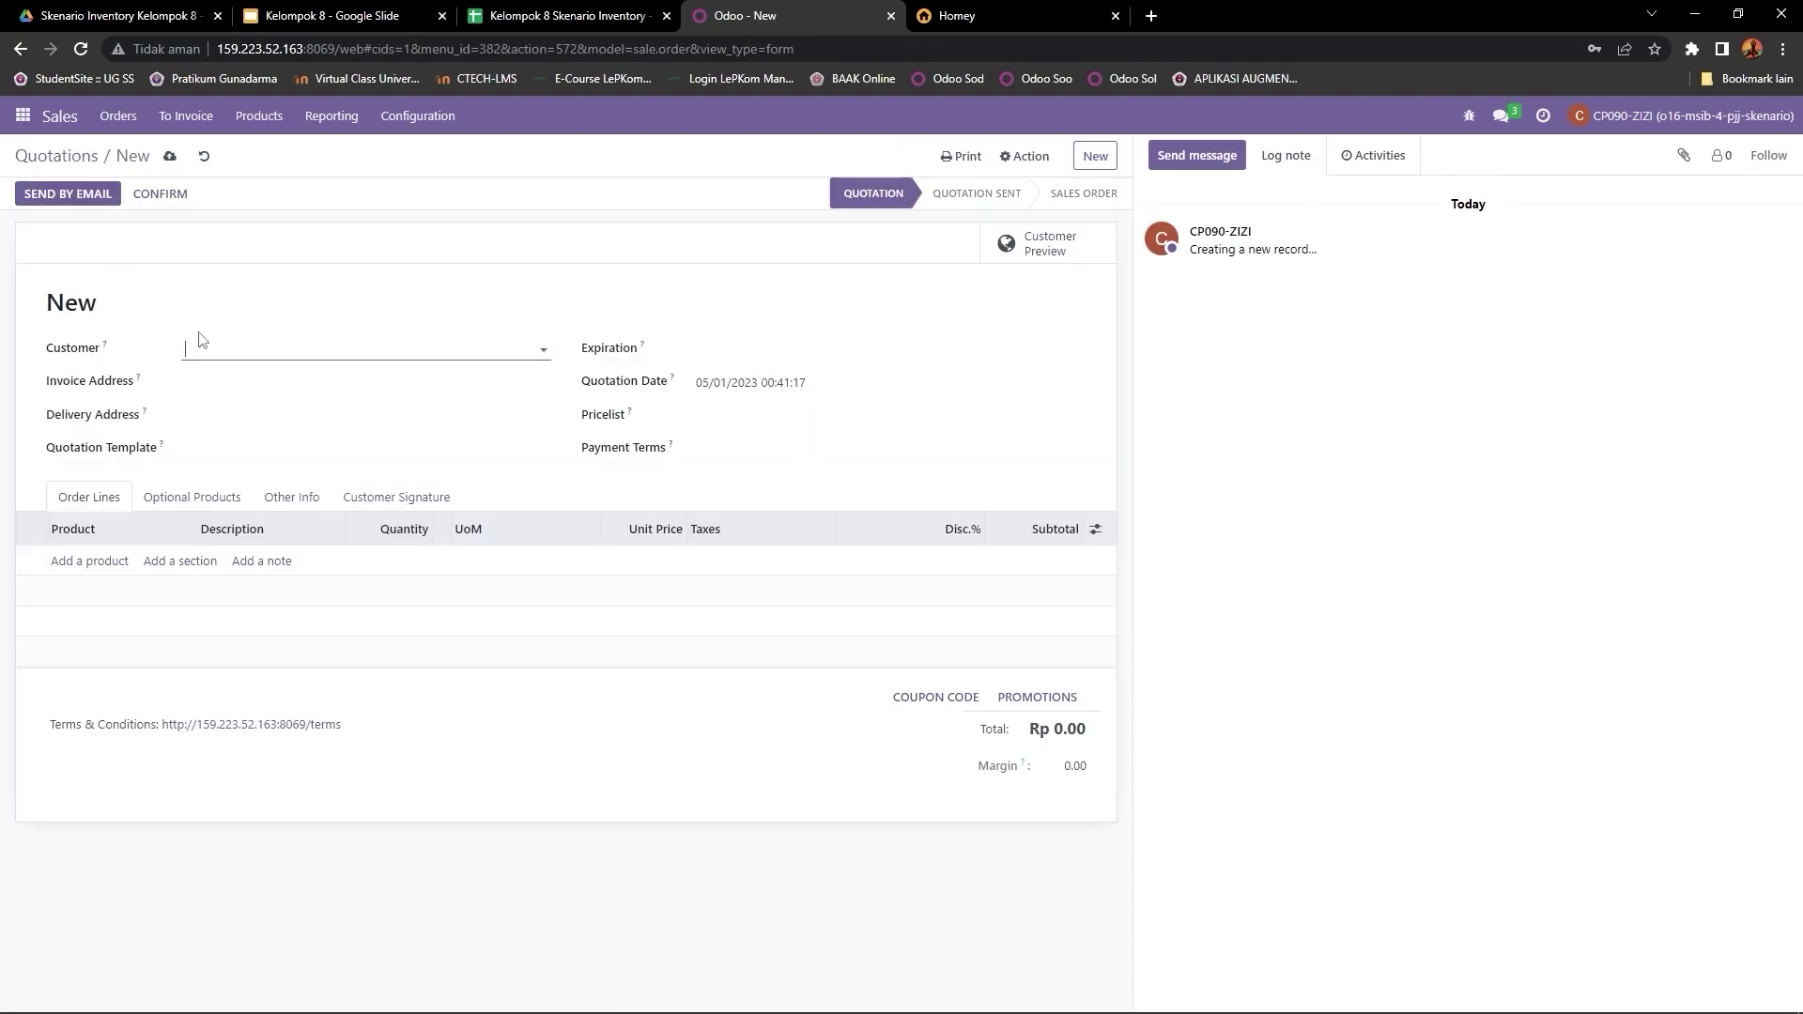
click(238, 351)
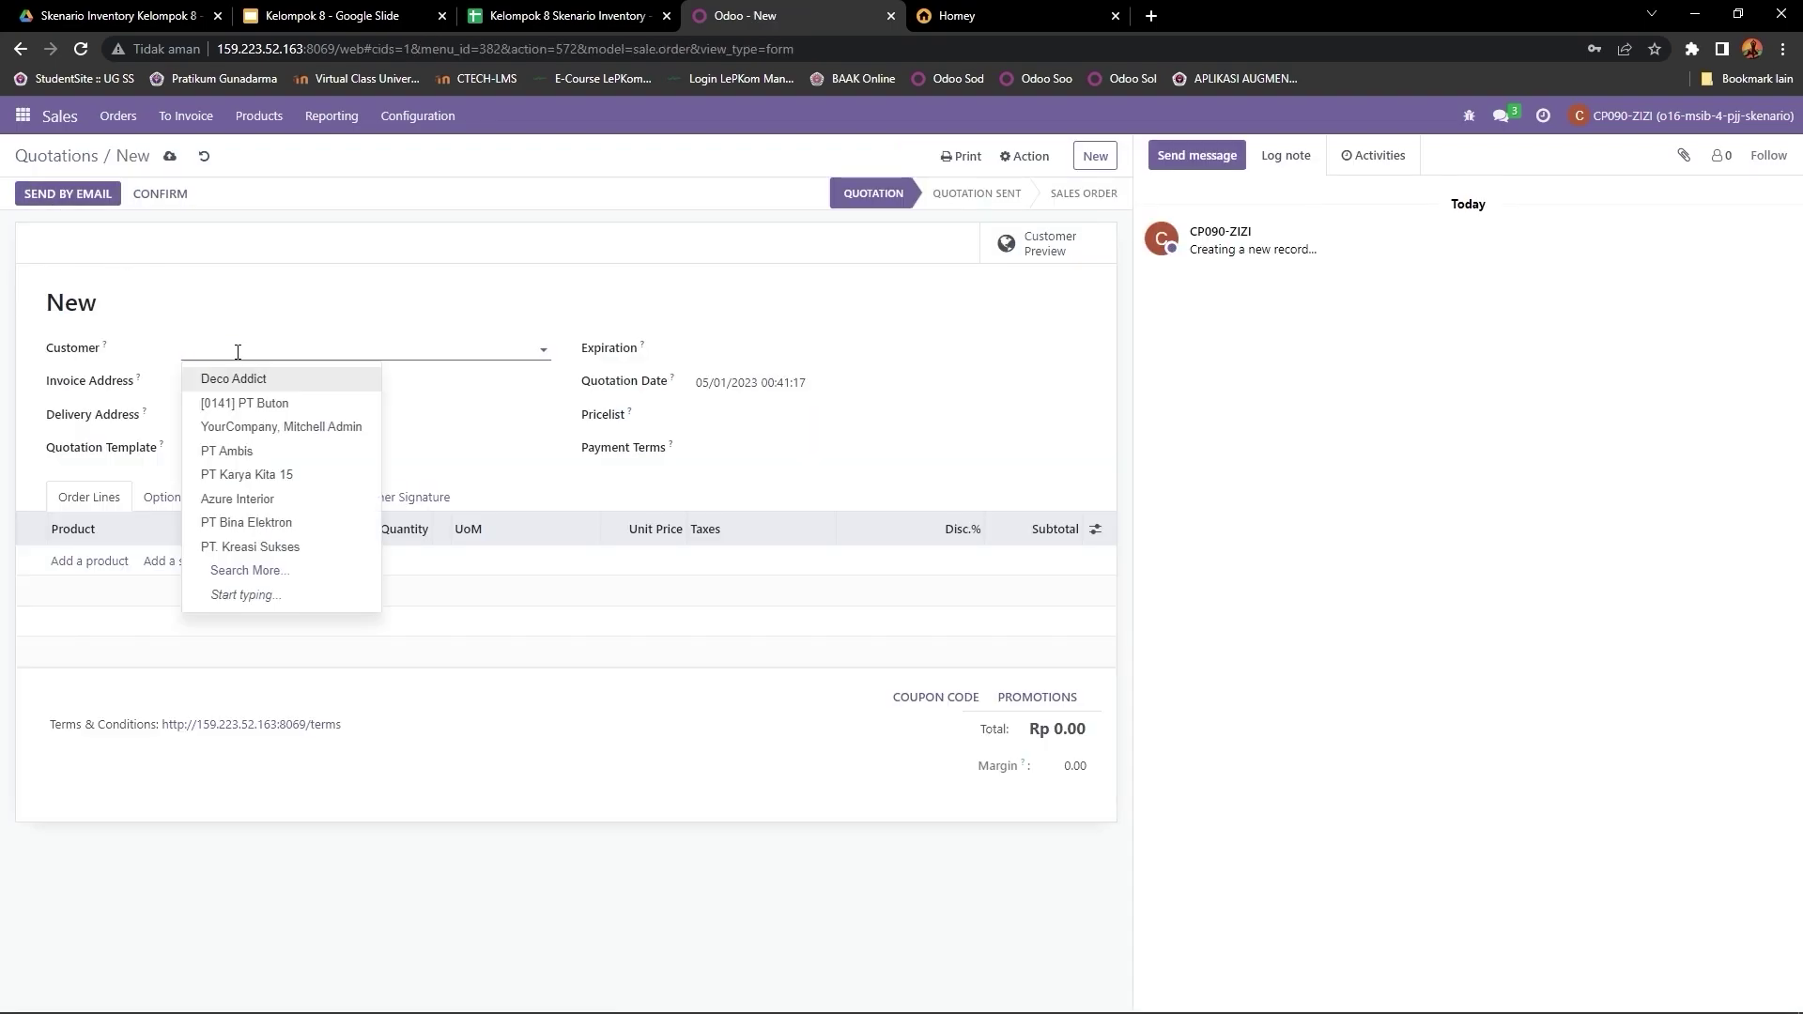
text(AZU)
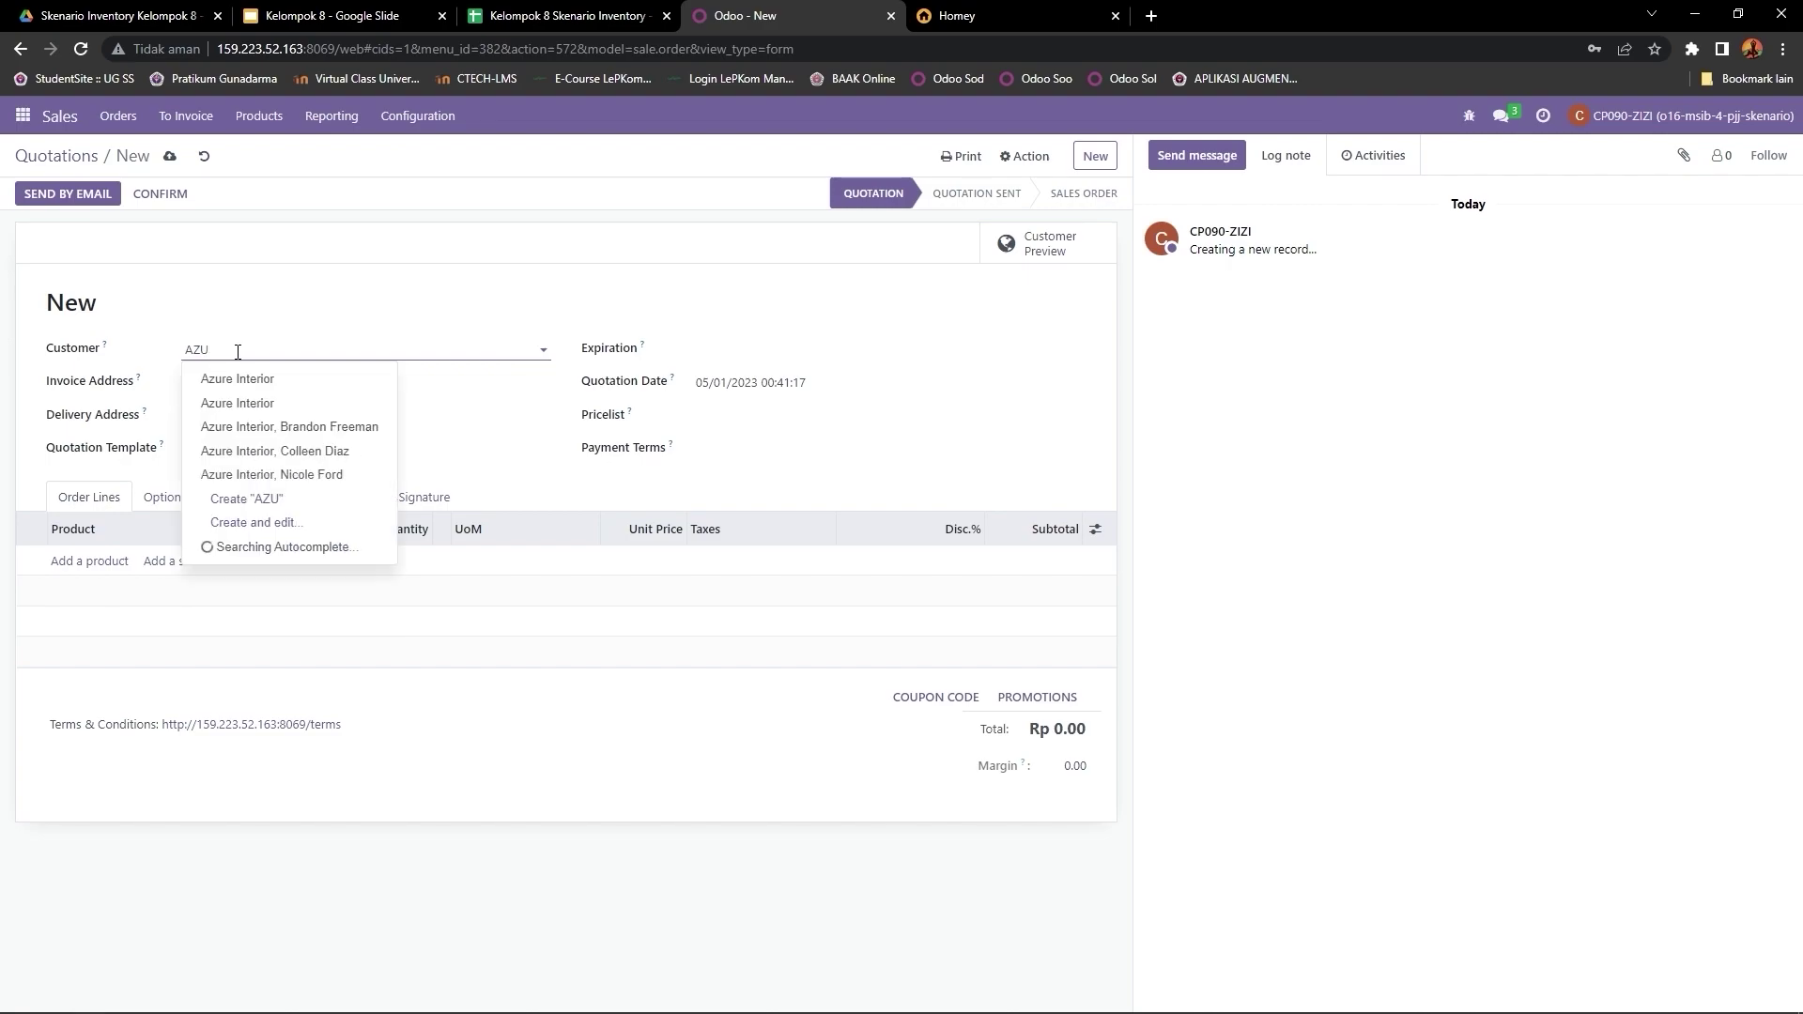
key(Return)
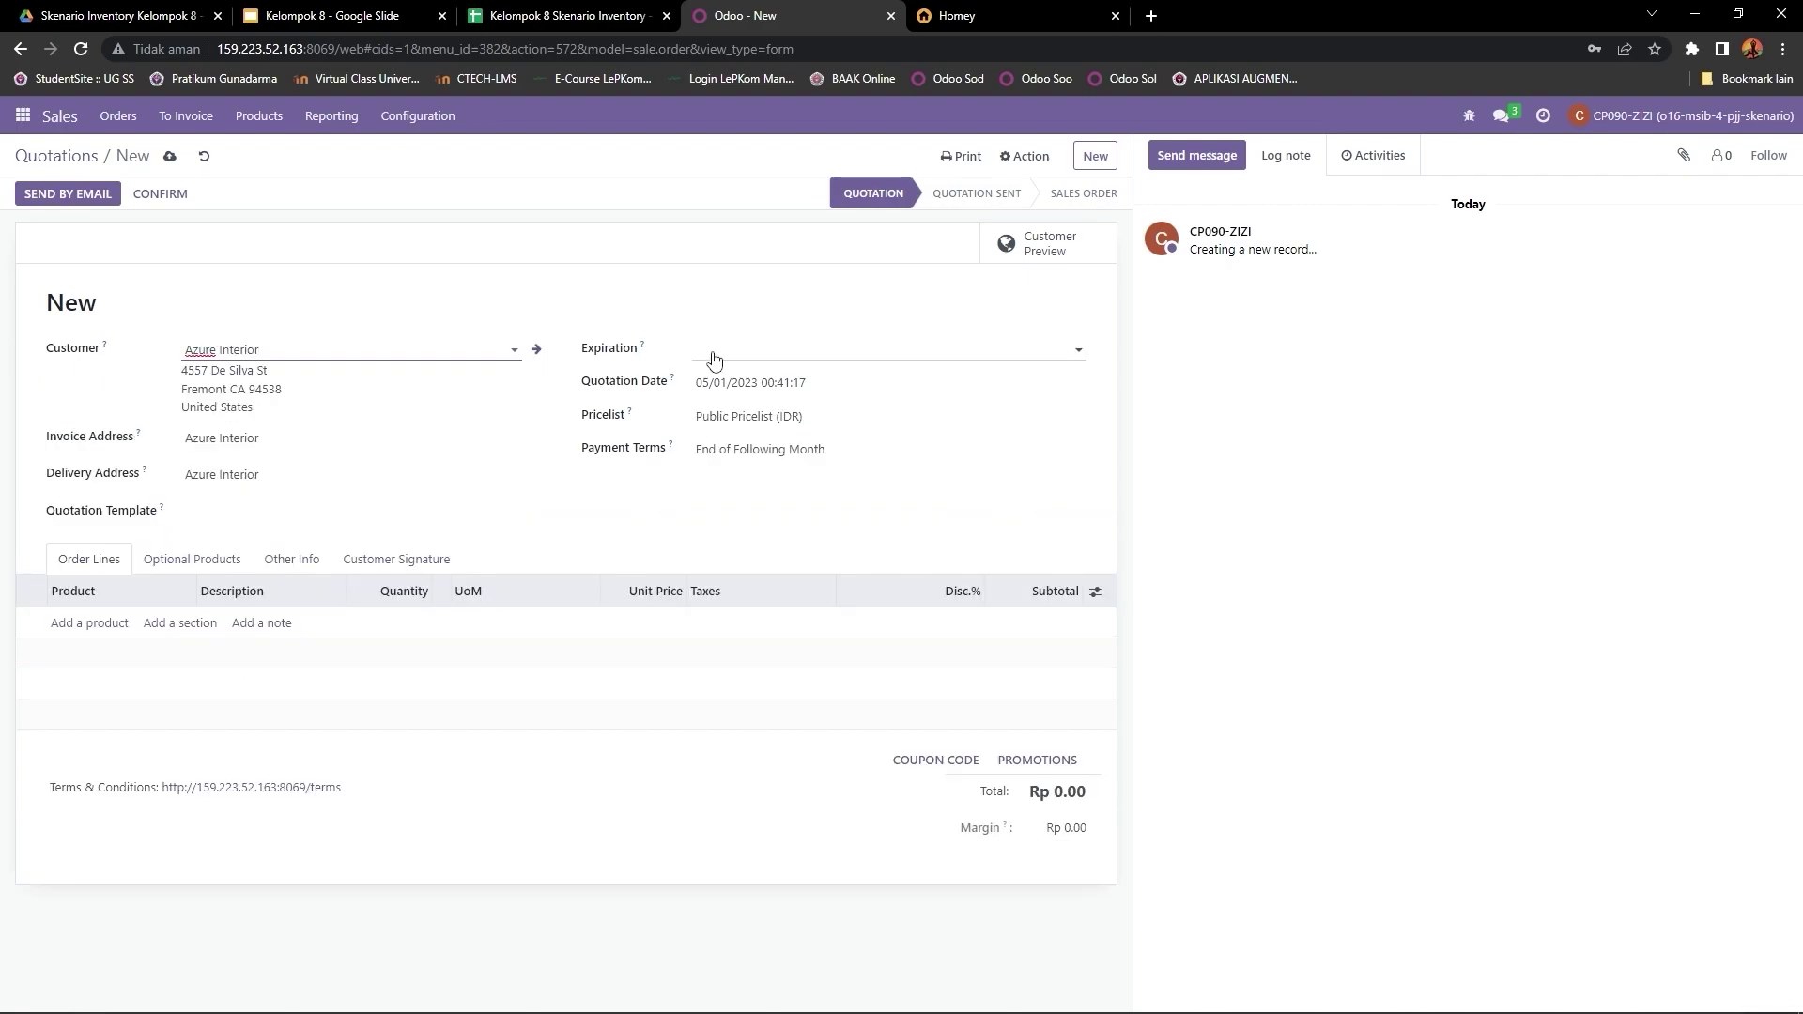
click(706, 355)
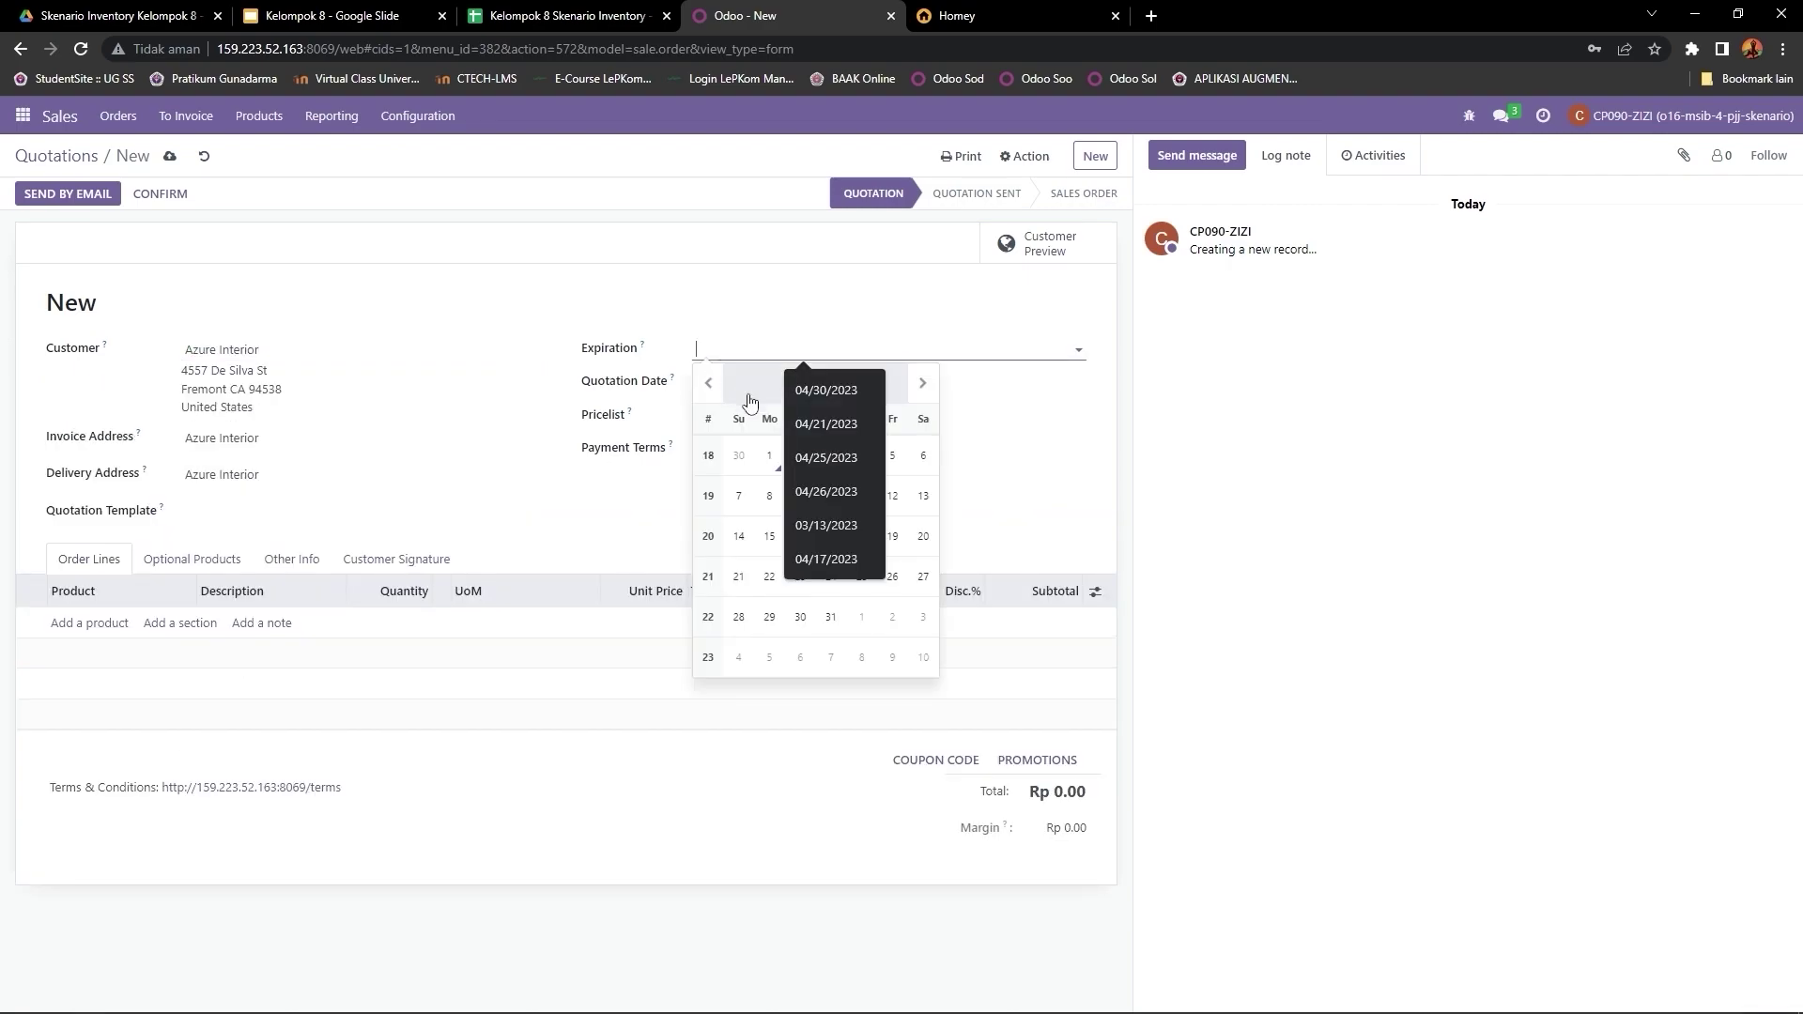
click(769, 460)
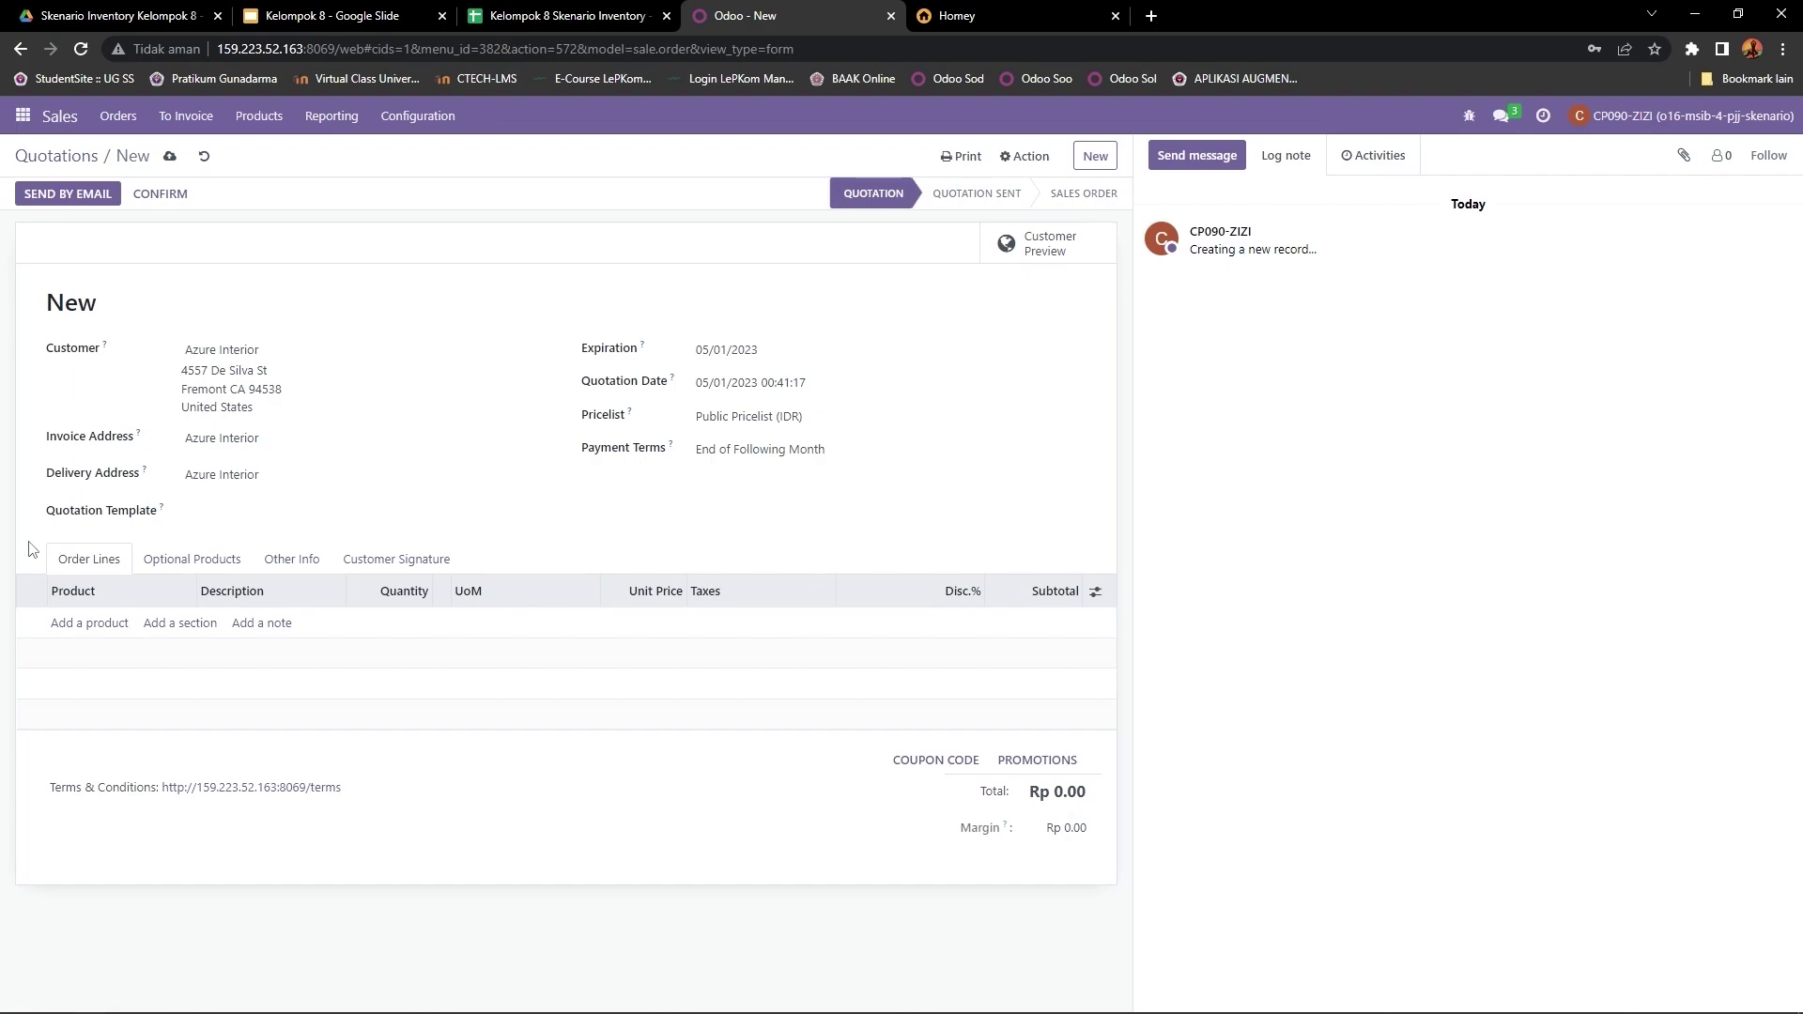
click(89, 623)
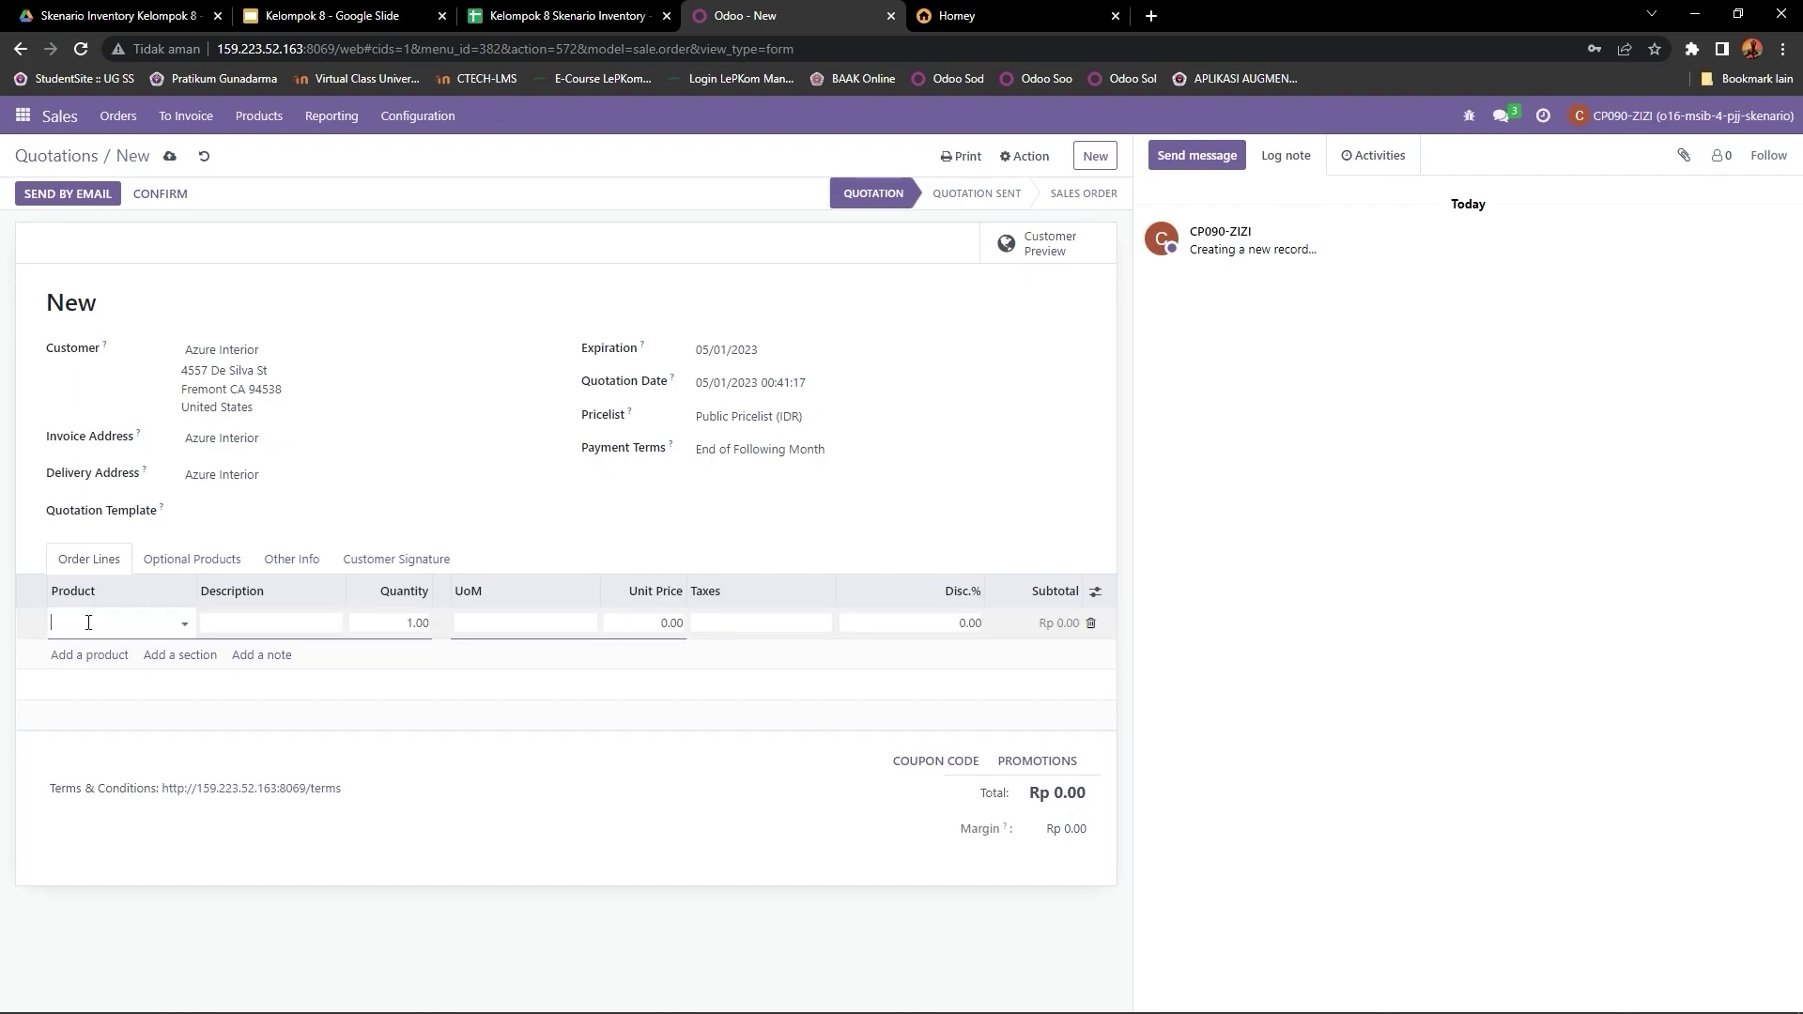
Step: Add quotation lines for POANG (KLP80001) and KURSI PIJET (KLP80002) at 20 units each
text(kl)
text(KLP)
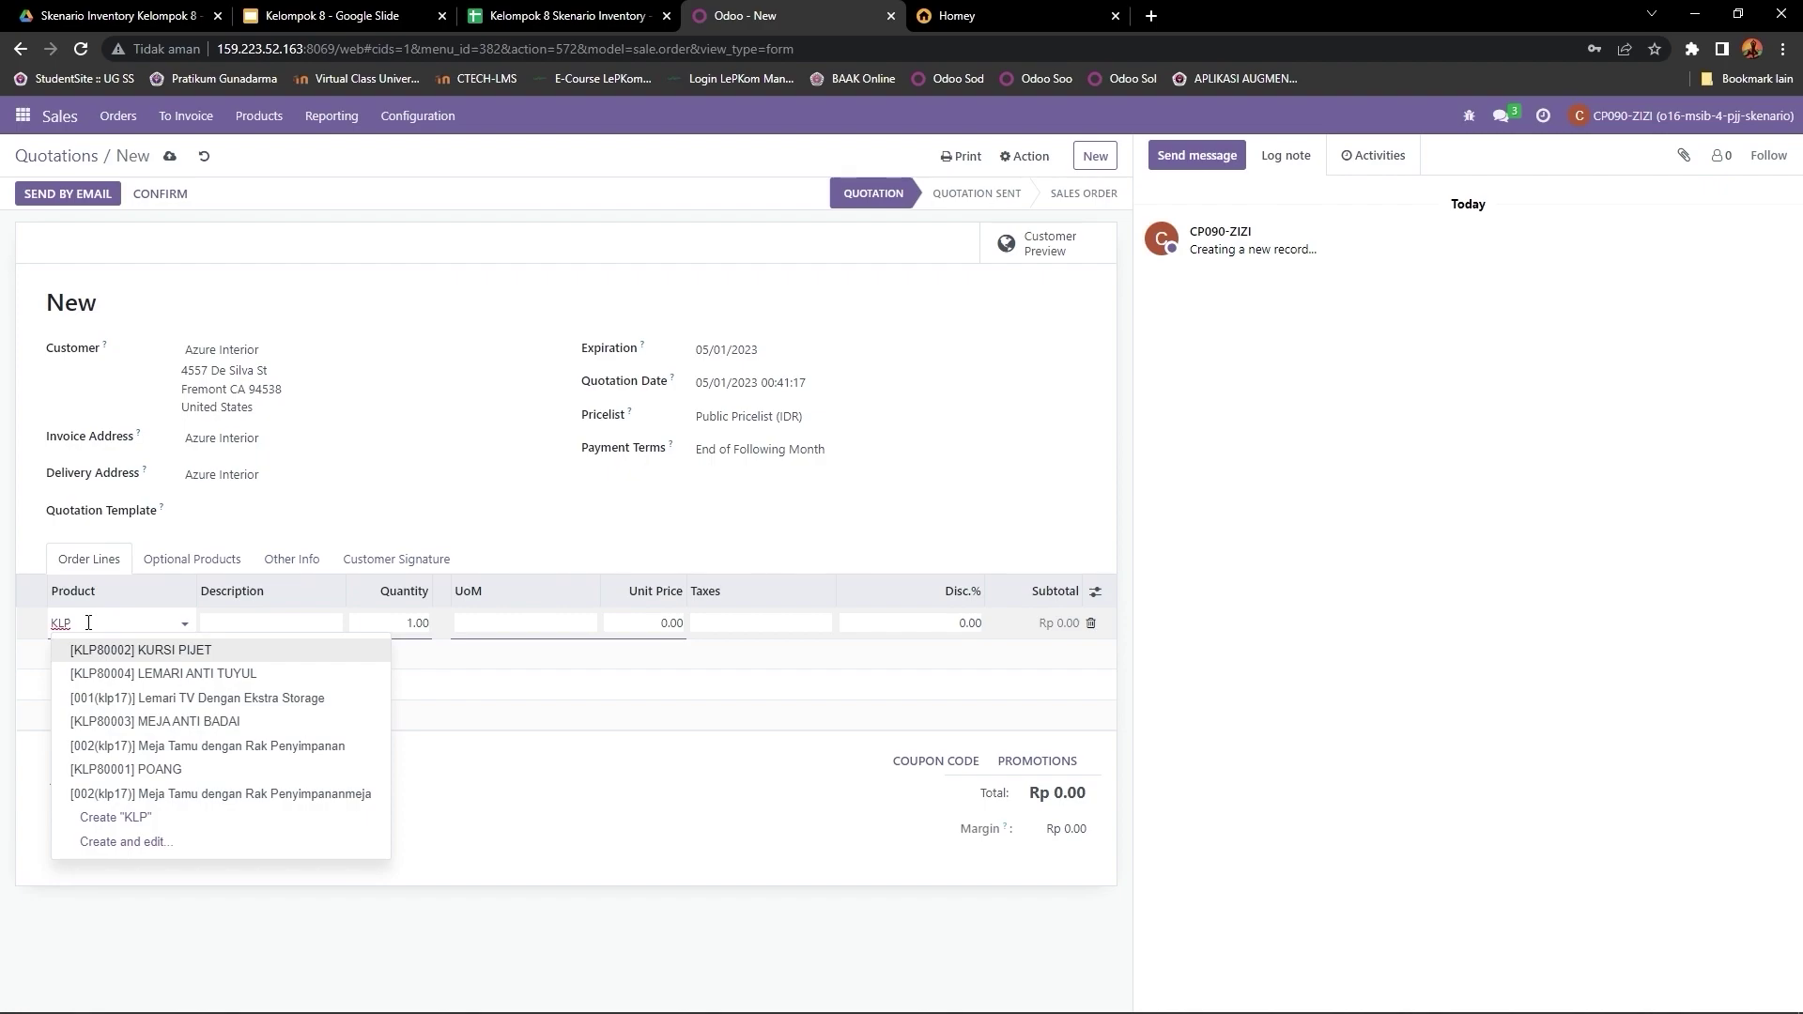
text(80)
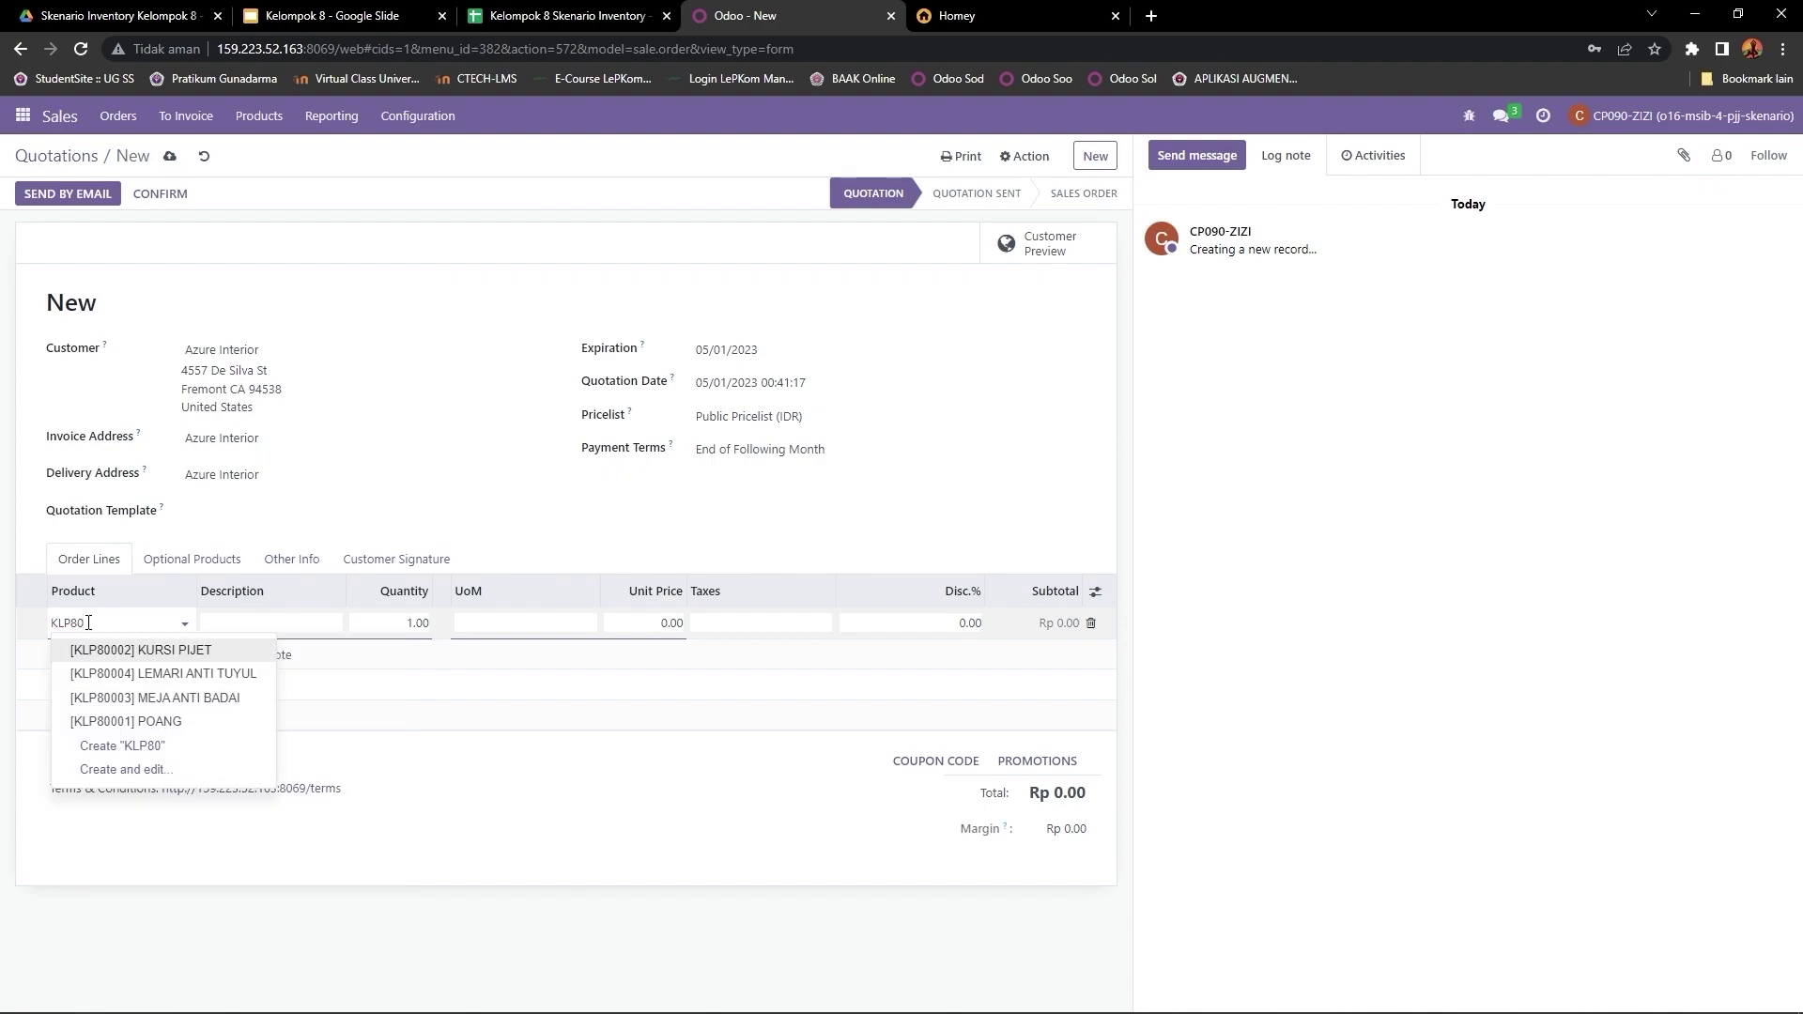
click(187, 721)
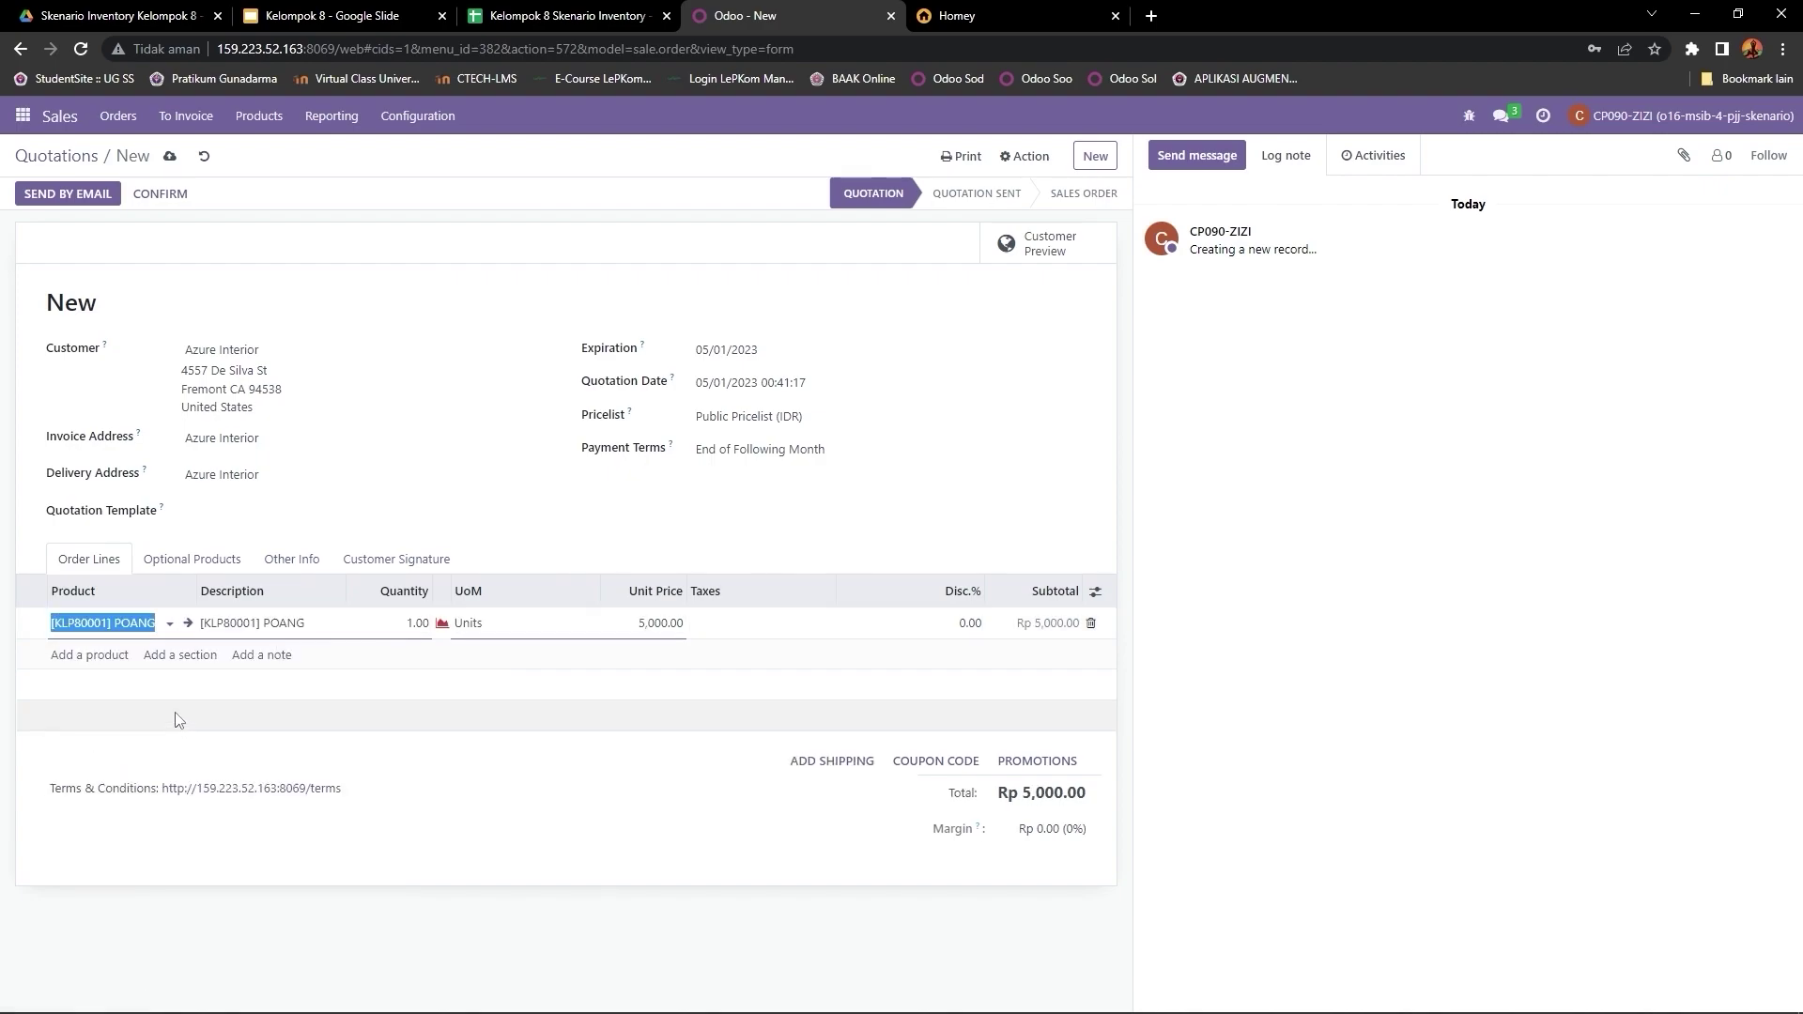
click(421, 620)
text(10)
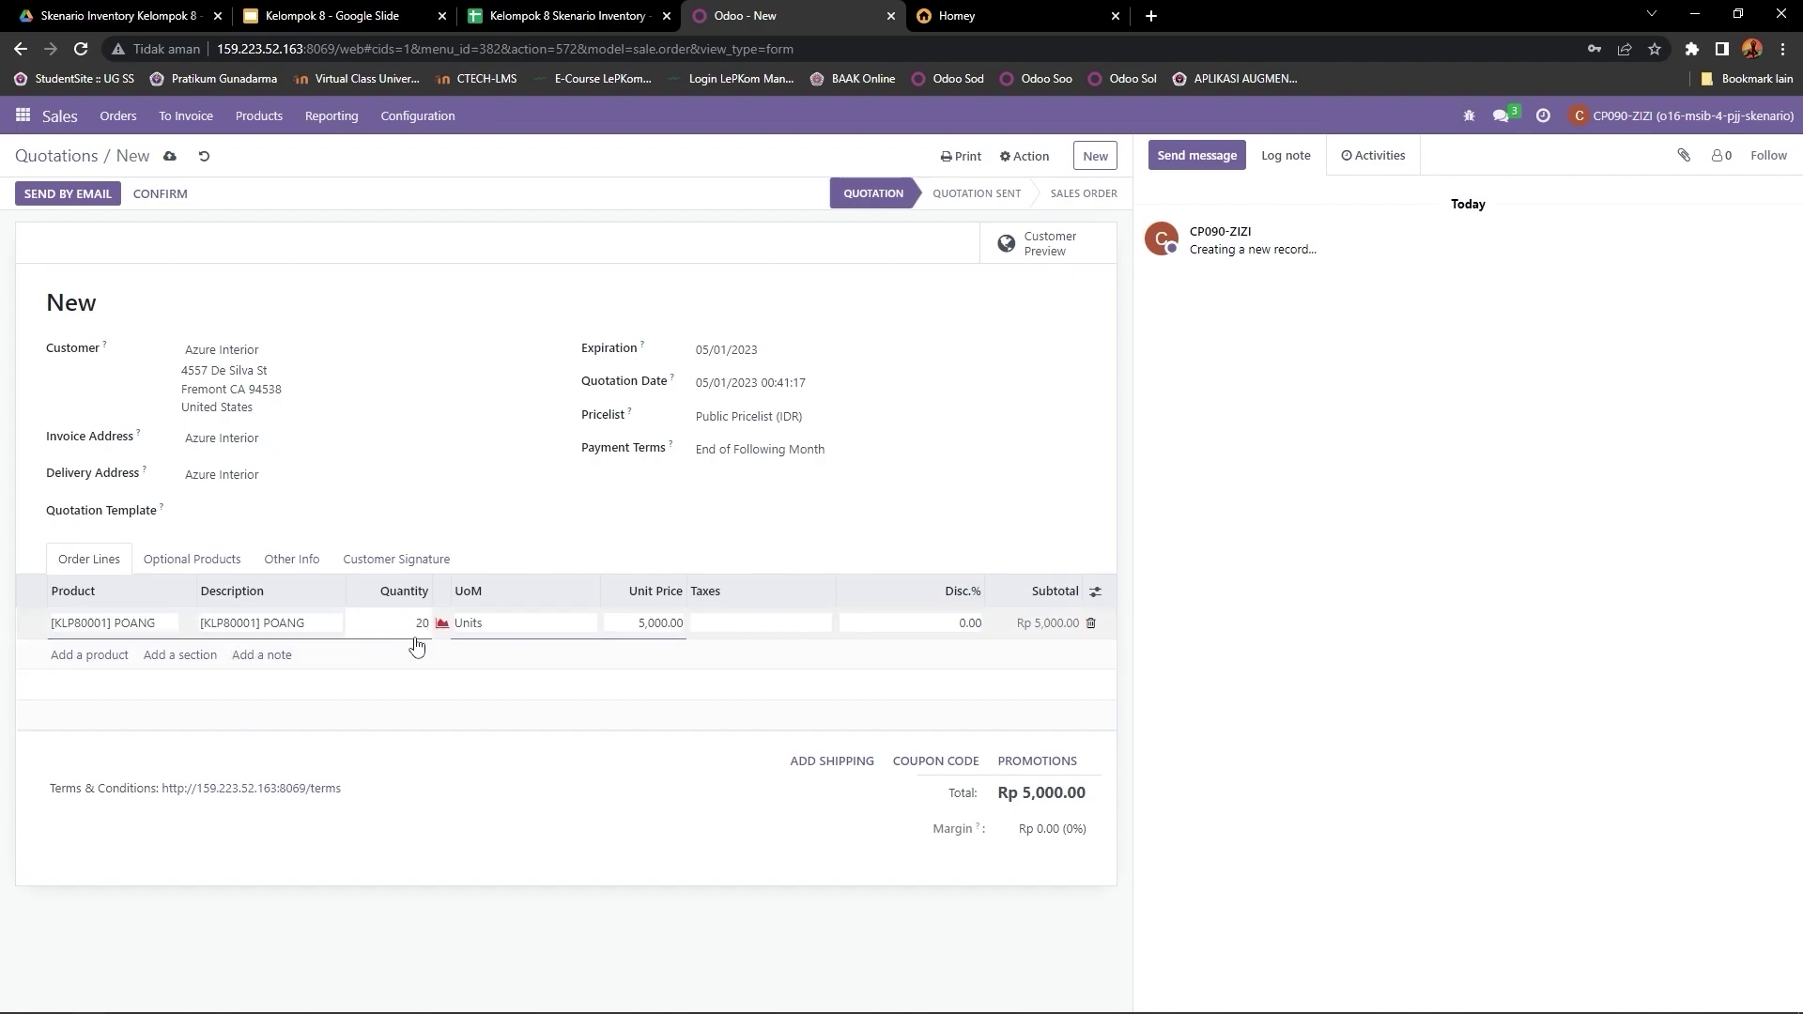
click(95, 659)
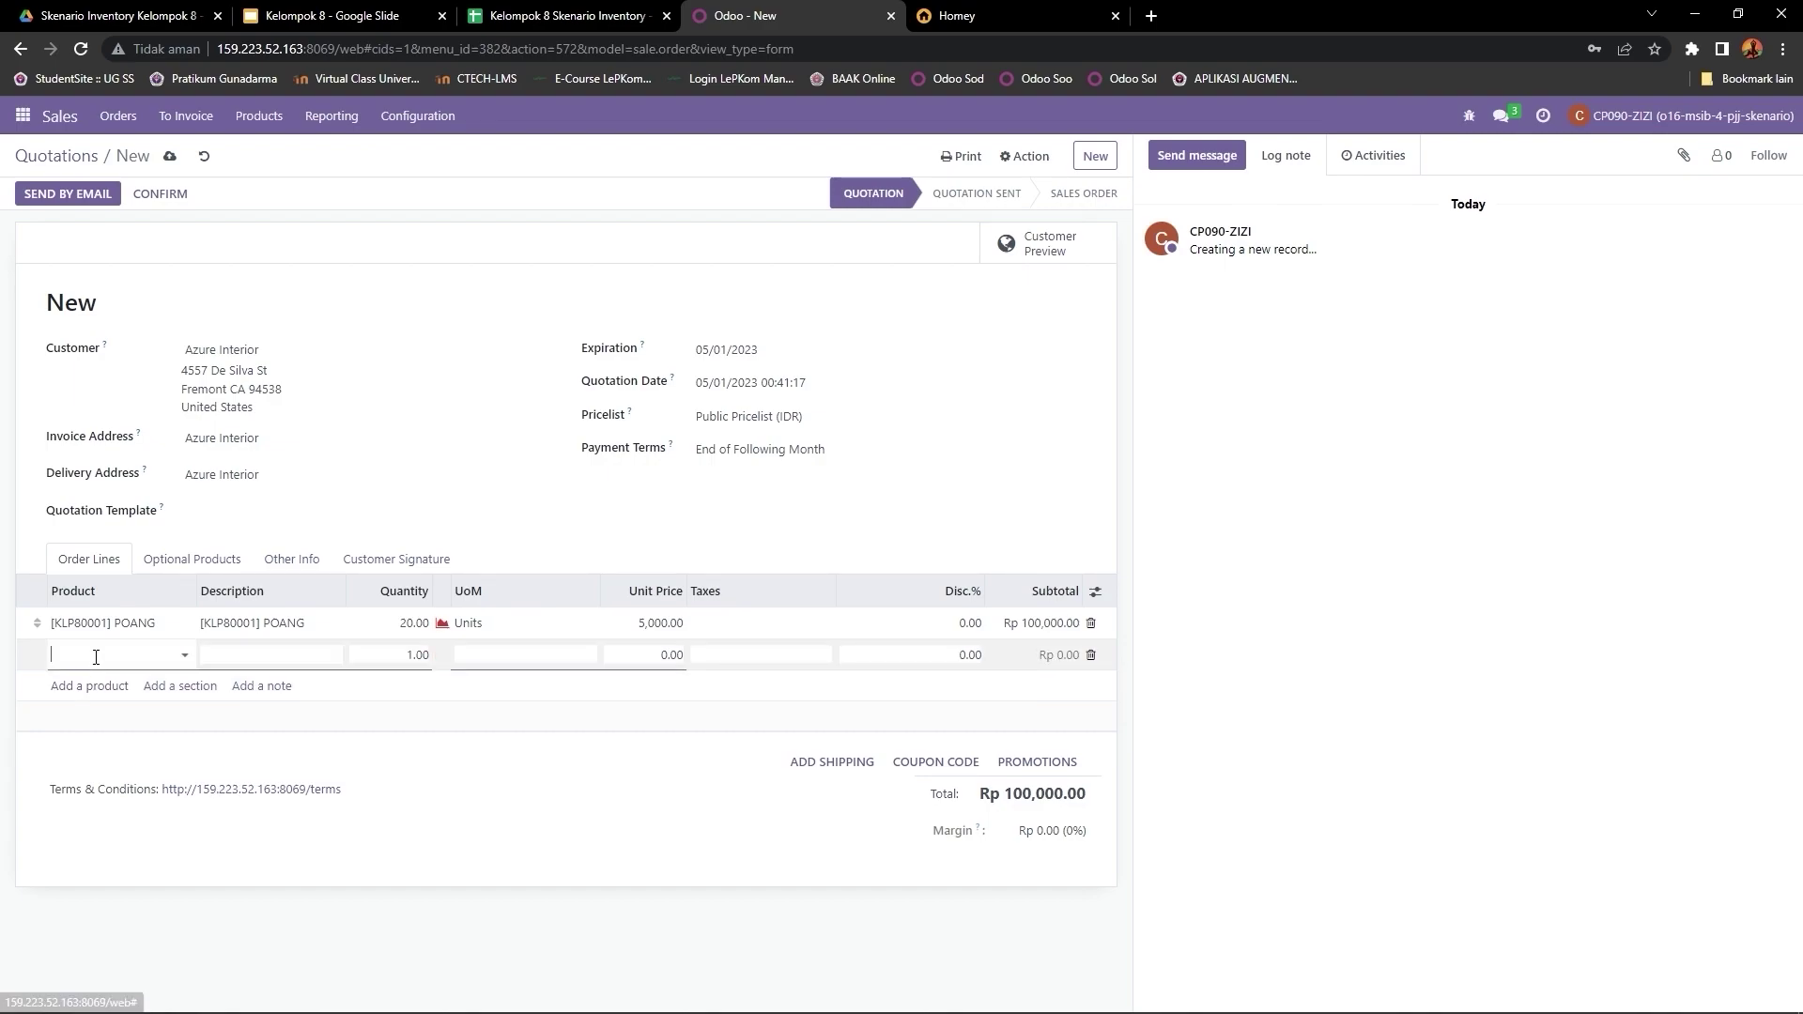
text(KLP80)
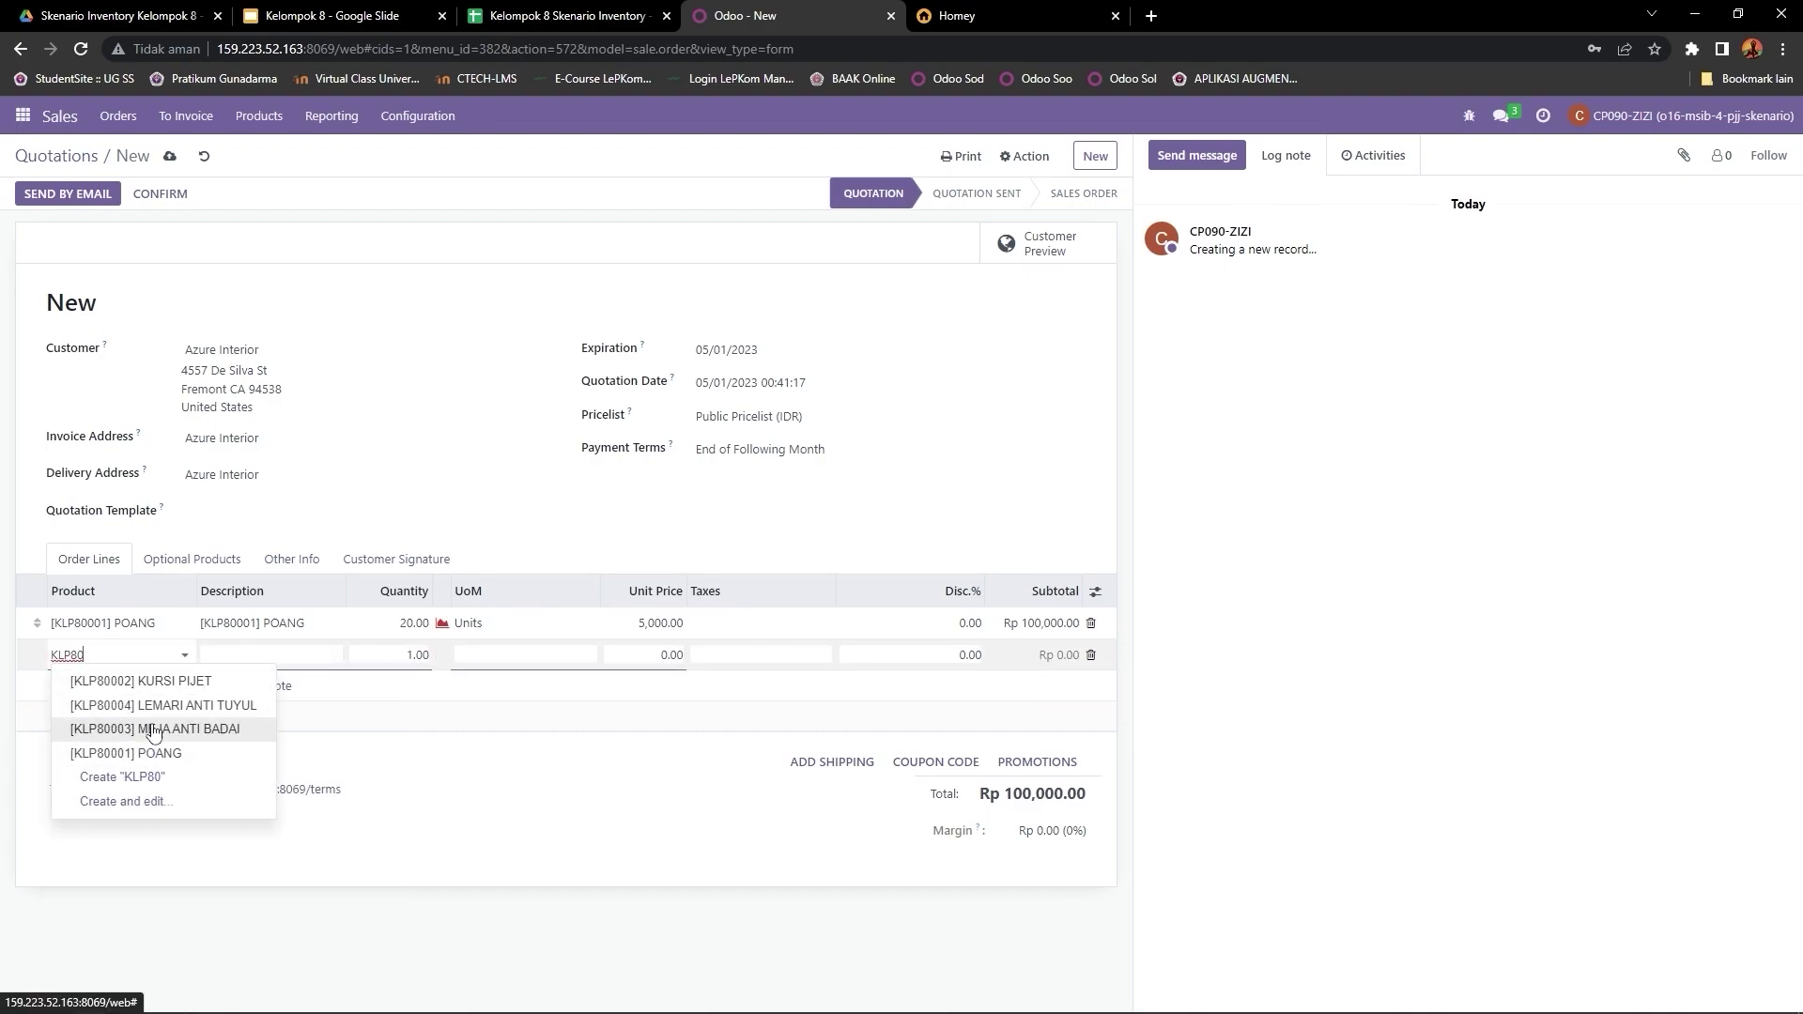
click(174, 682)
click(412, 655)
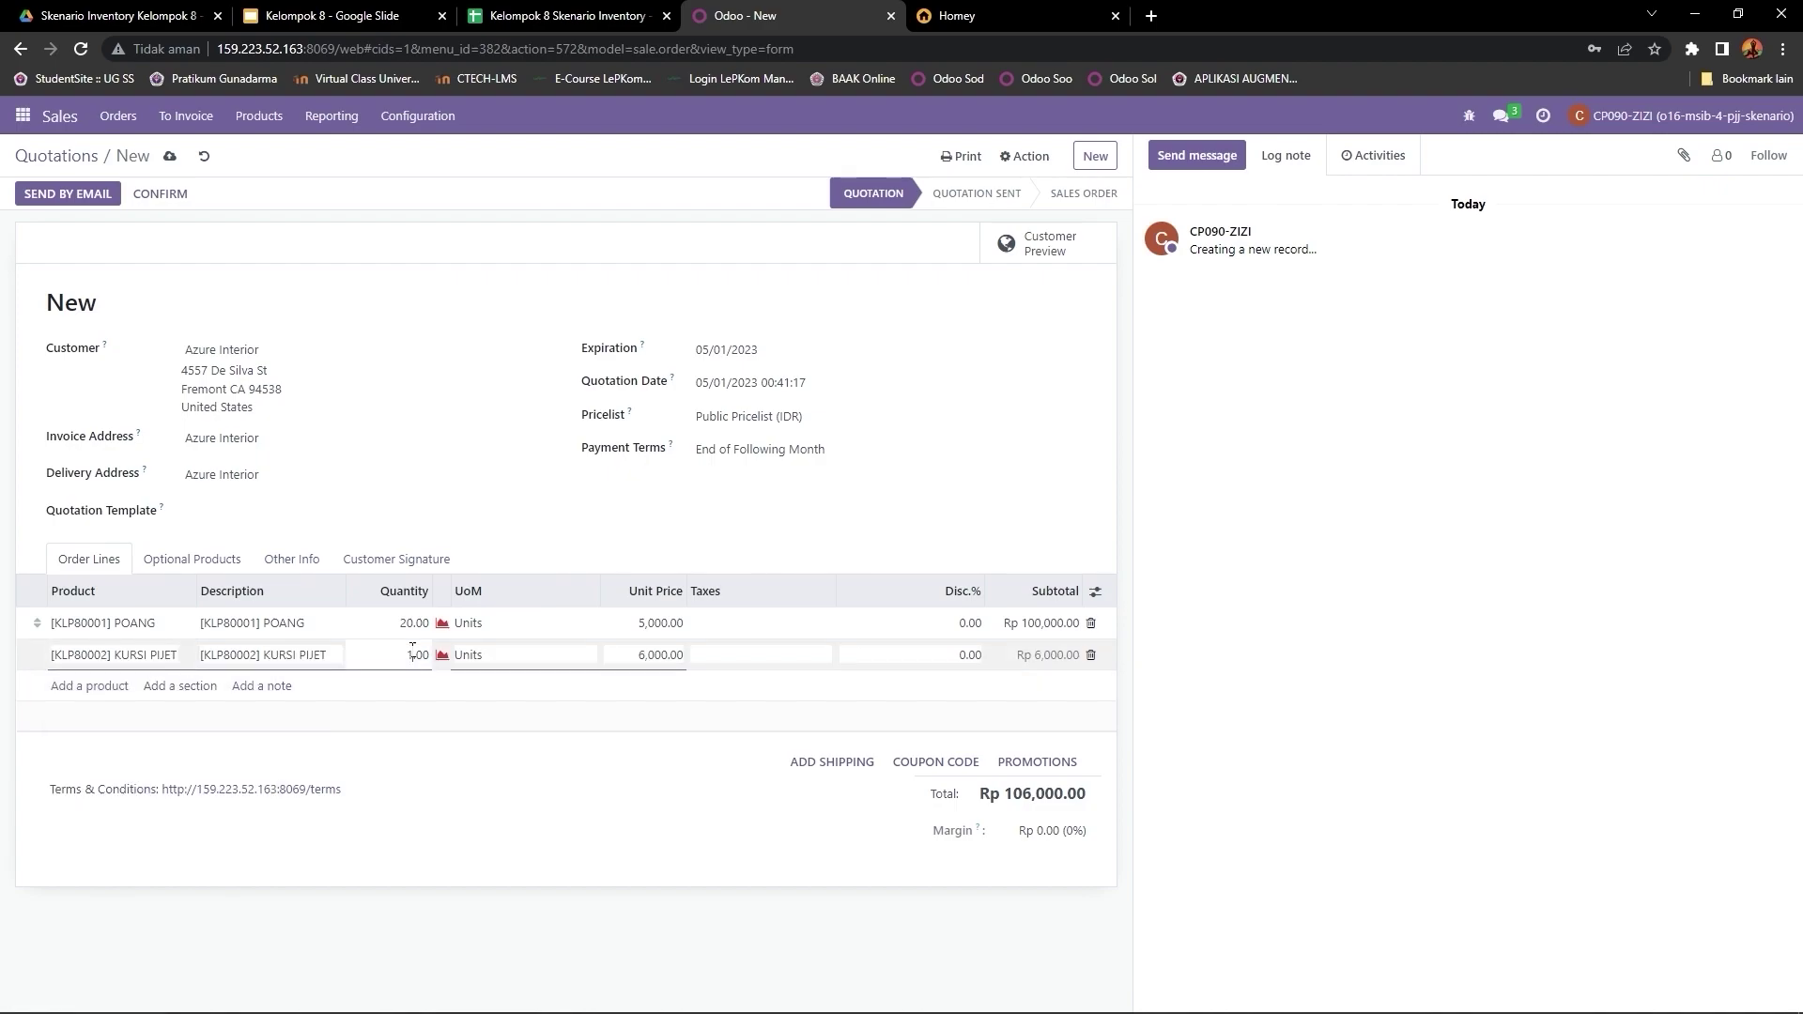
text(20)
click(84, 690)
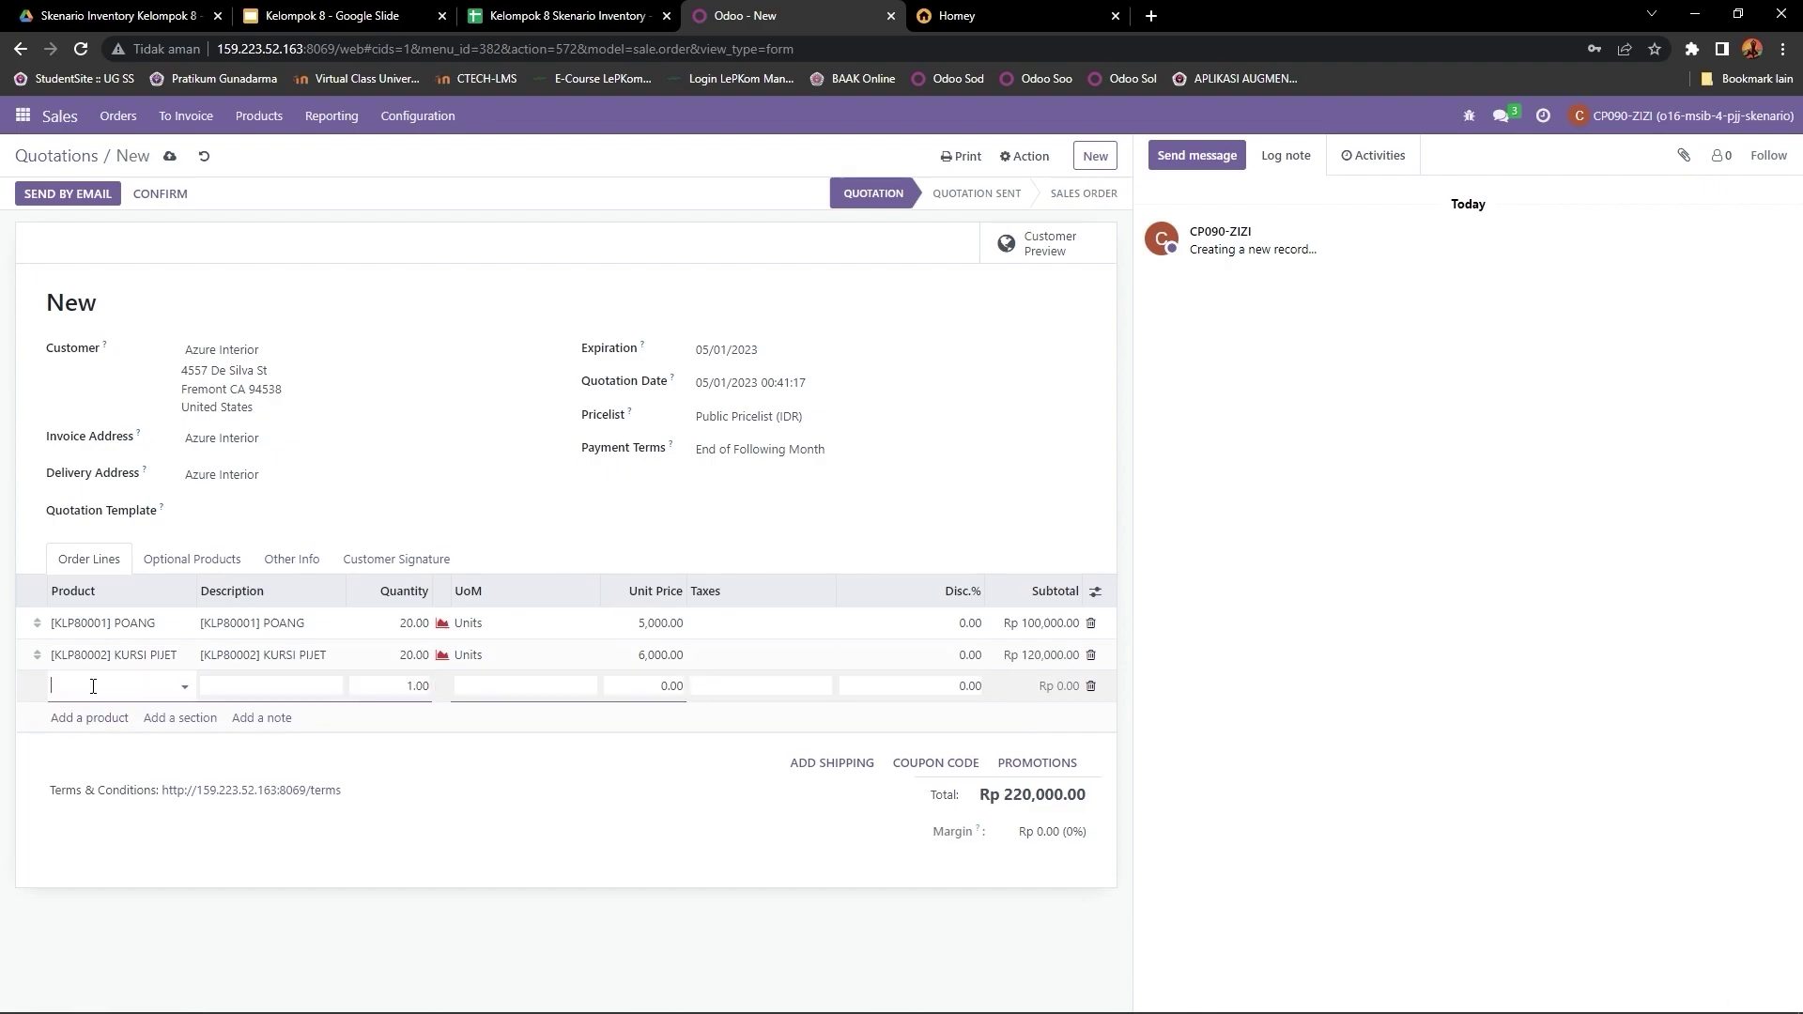
Step: Add MEJA ANTI BADAI and LEMARI ANTI TUYUL at 20 units each, totalling Rp 580,000.00
text(KL)
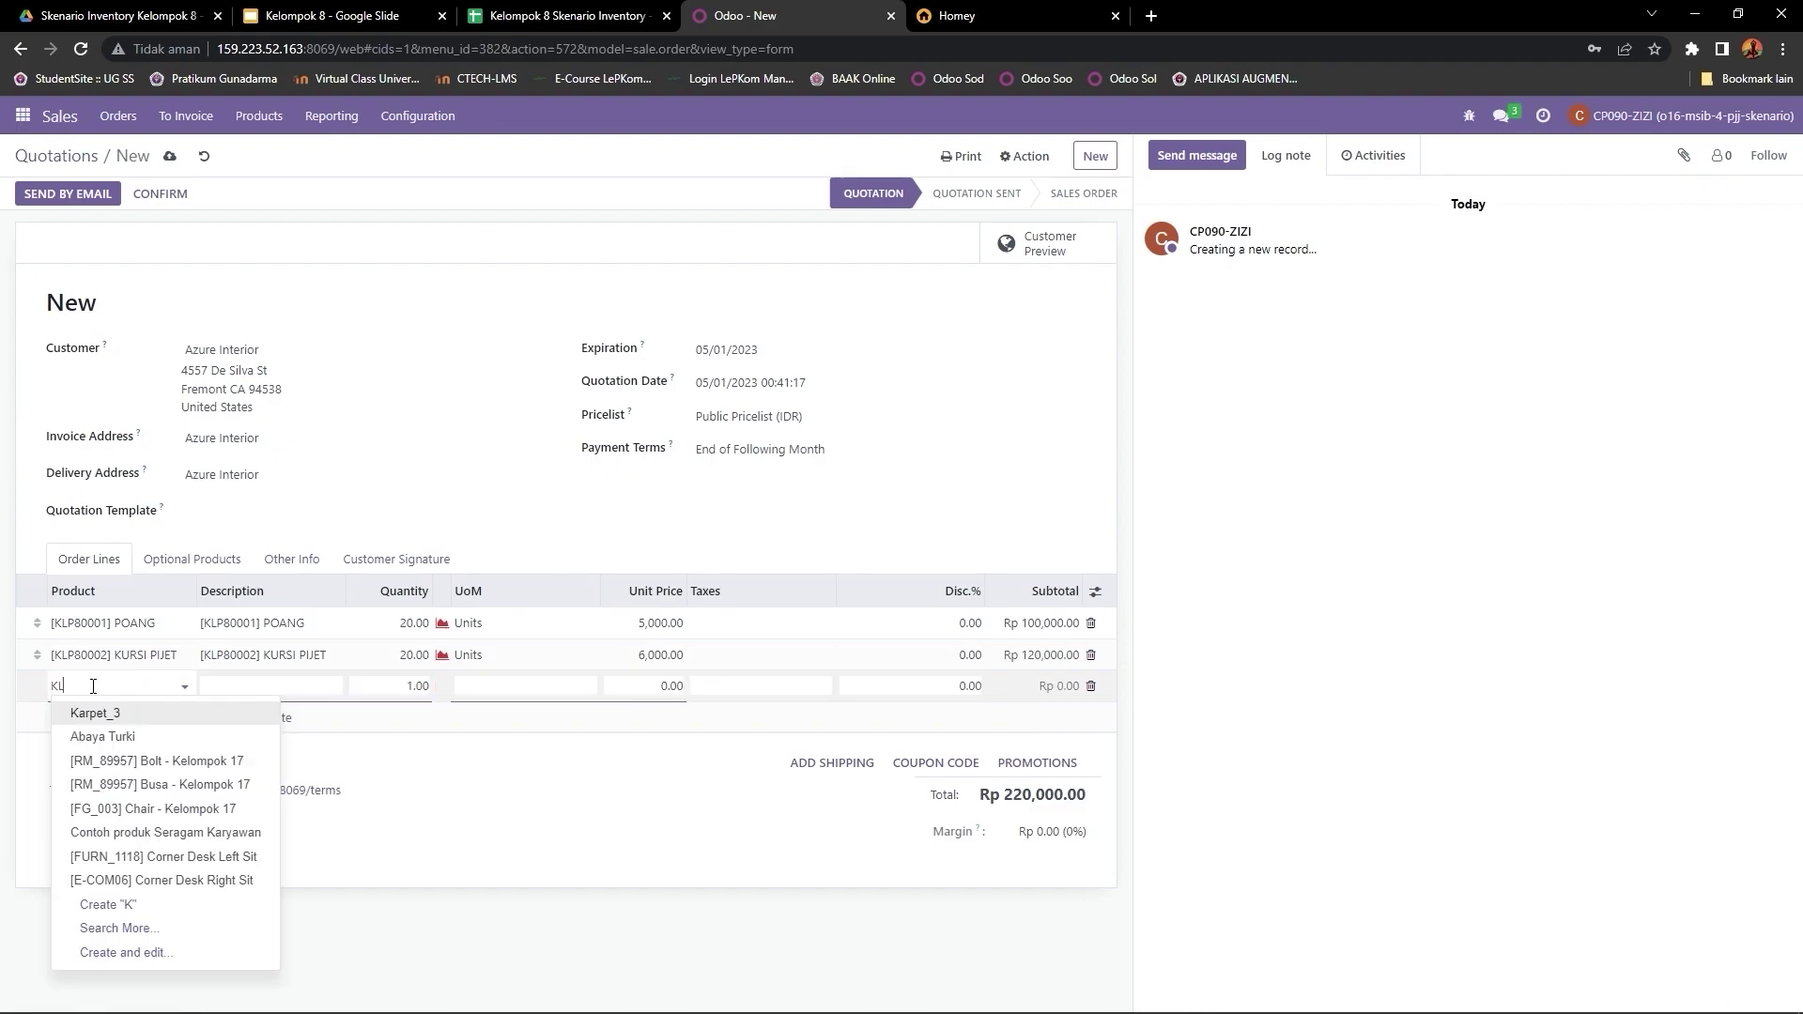
text(P80)
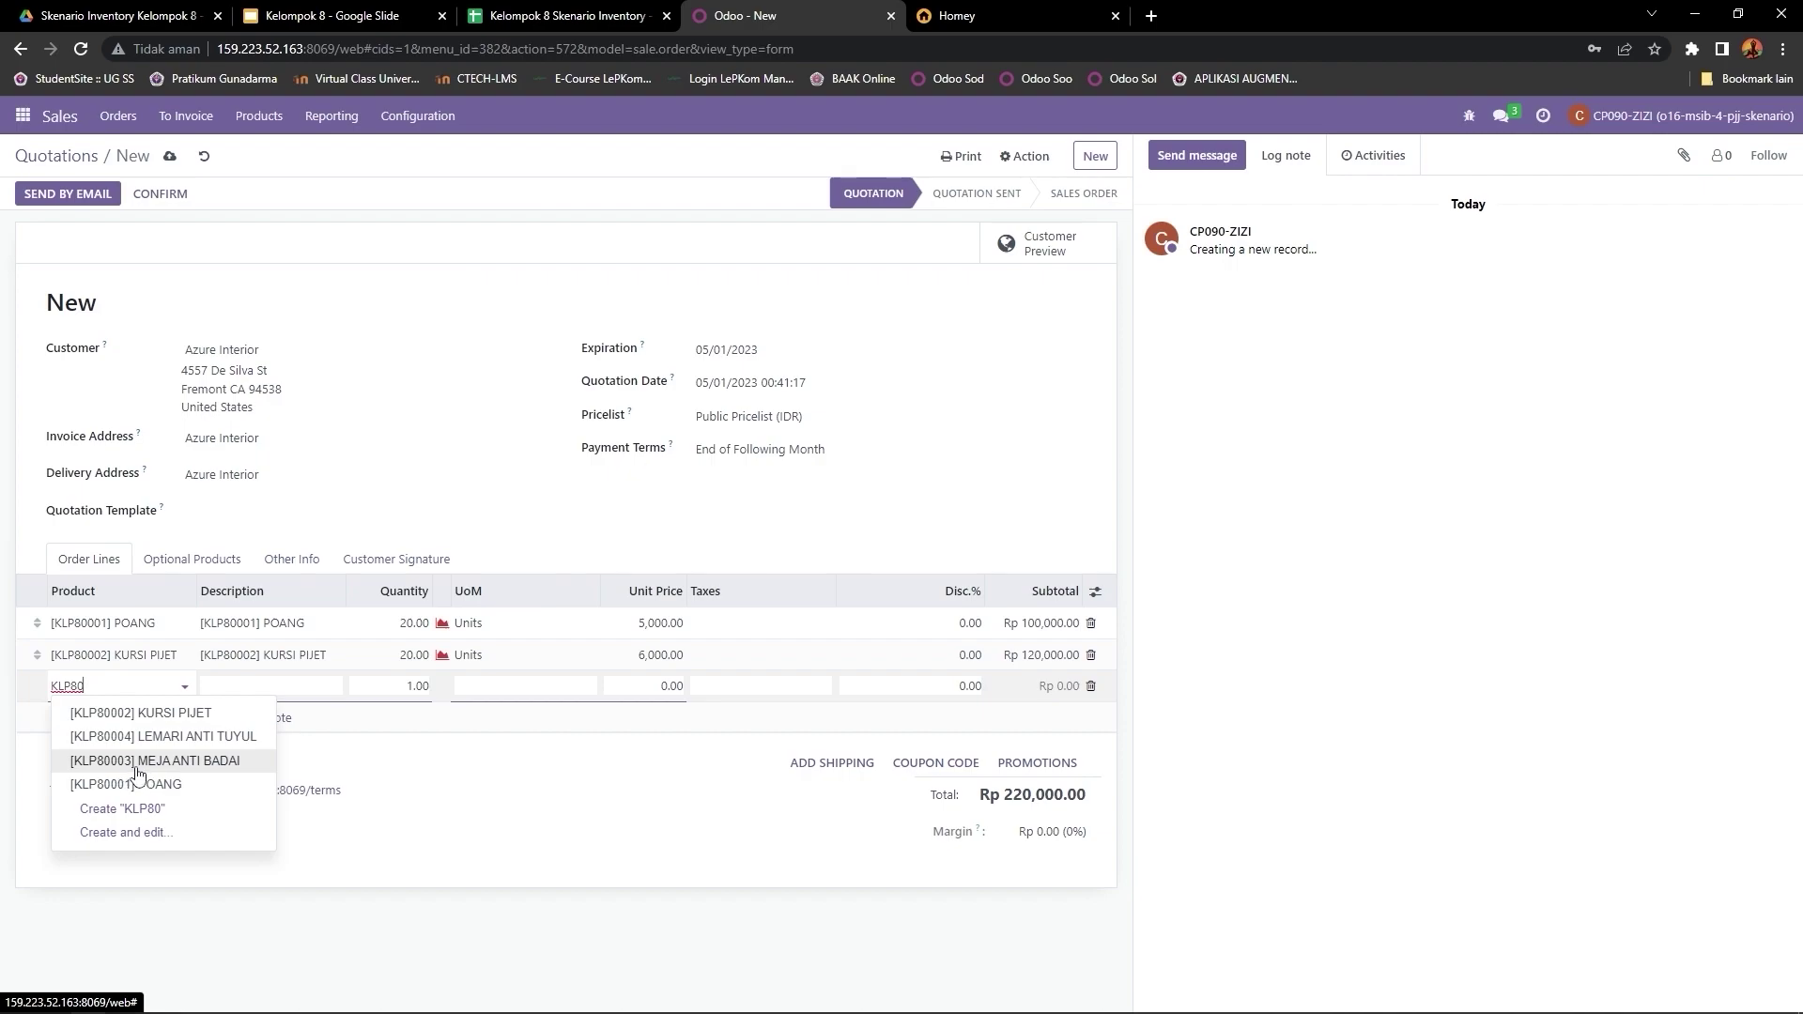
click(138, 762)
click(419, 686)
text(20)
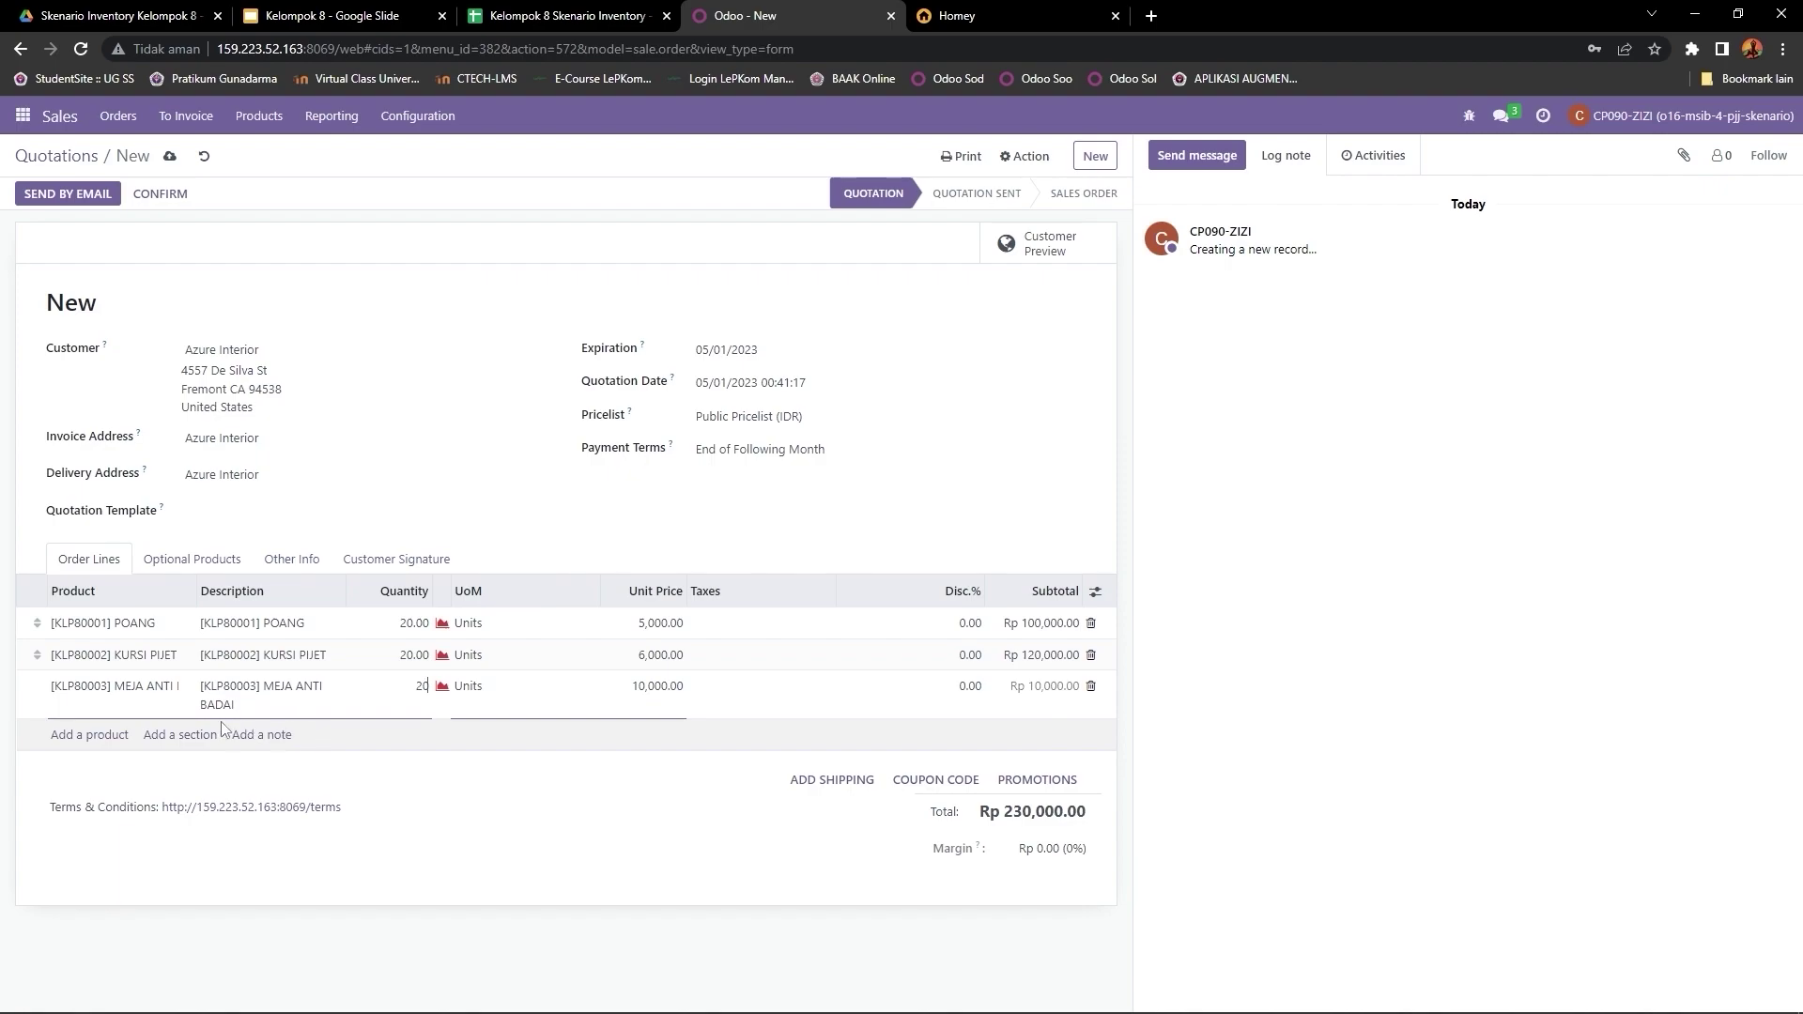
click(87, 737)
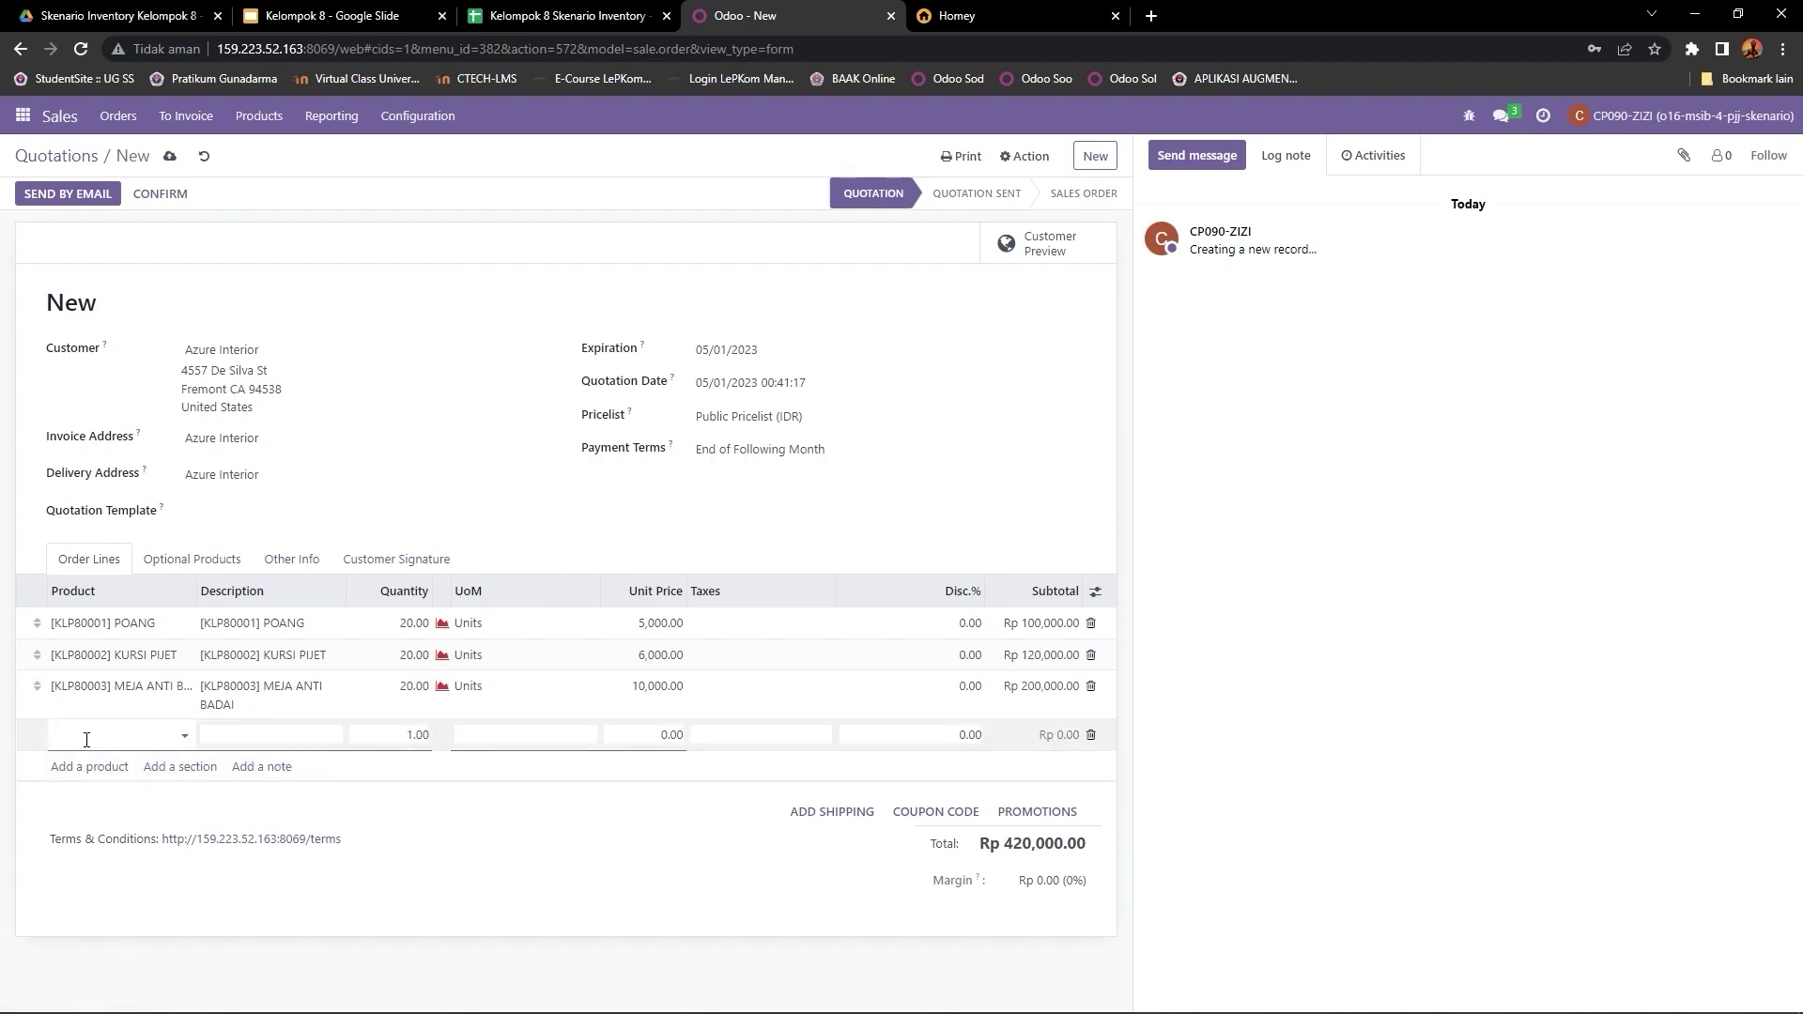
text(KLP)
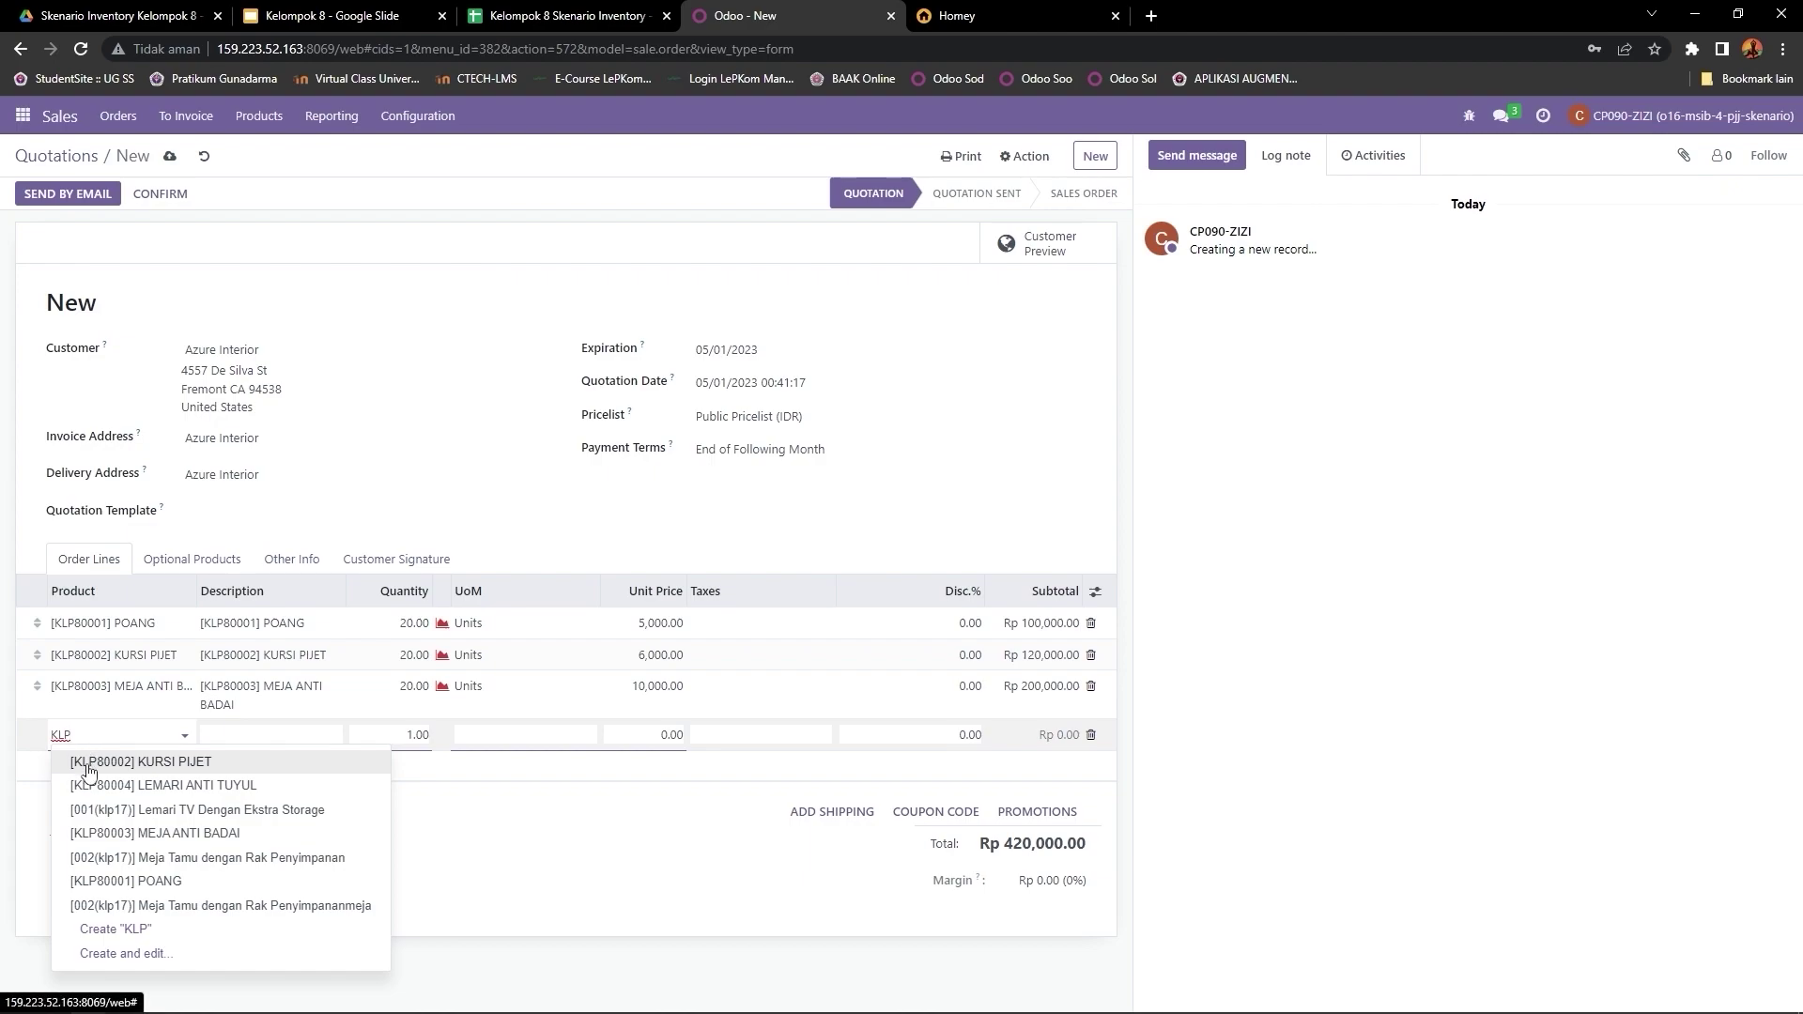
click(225, 786)
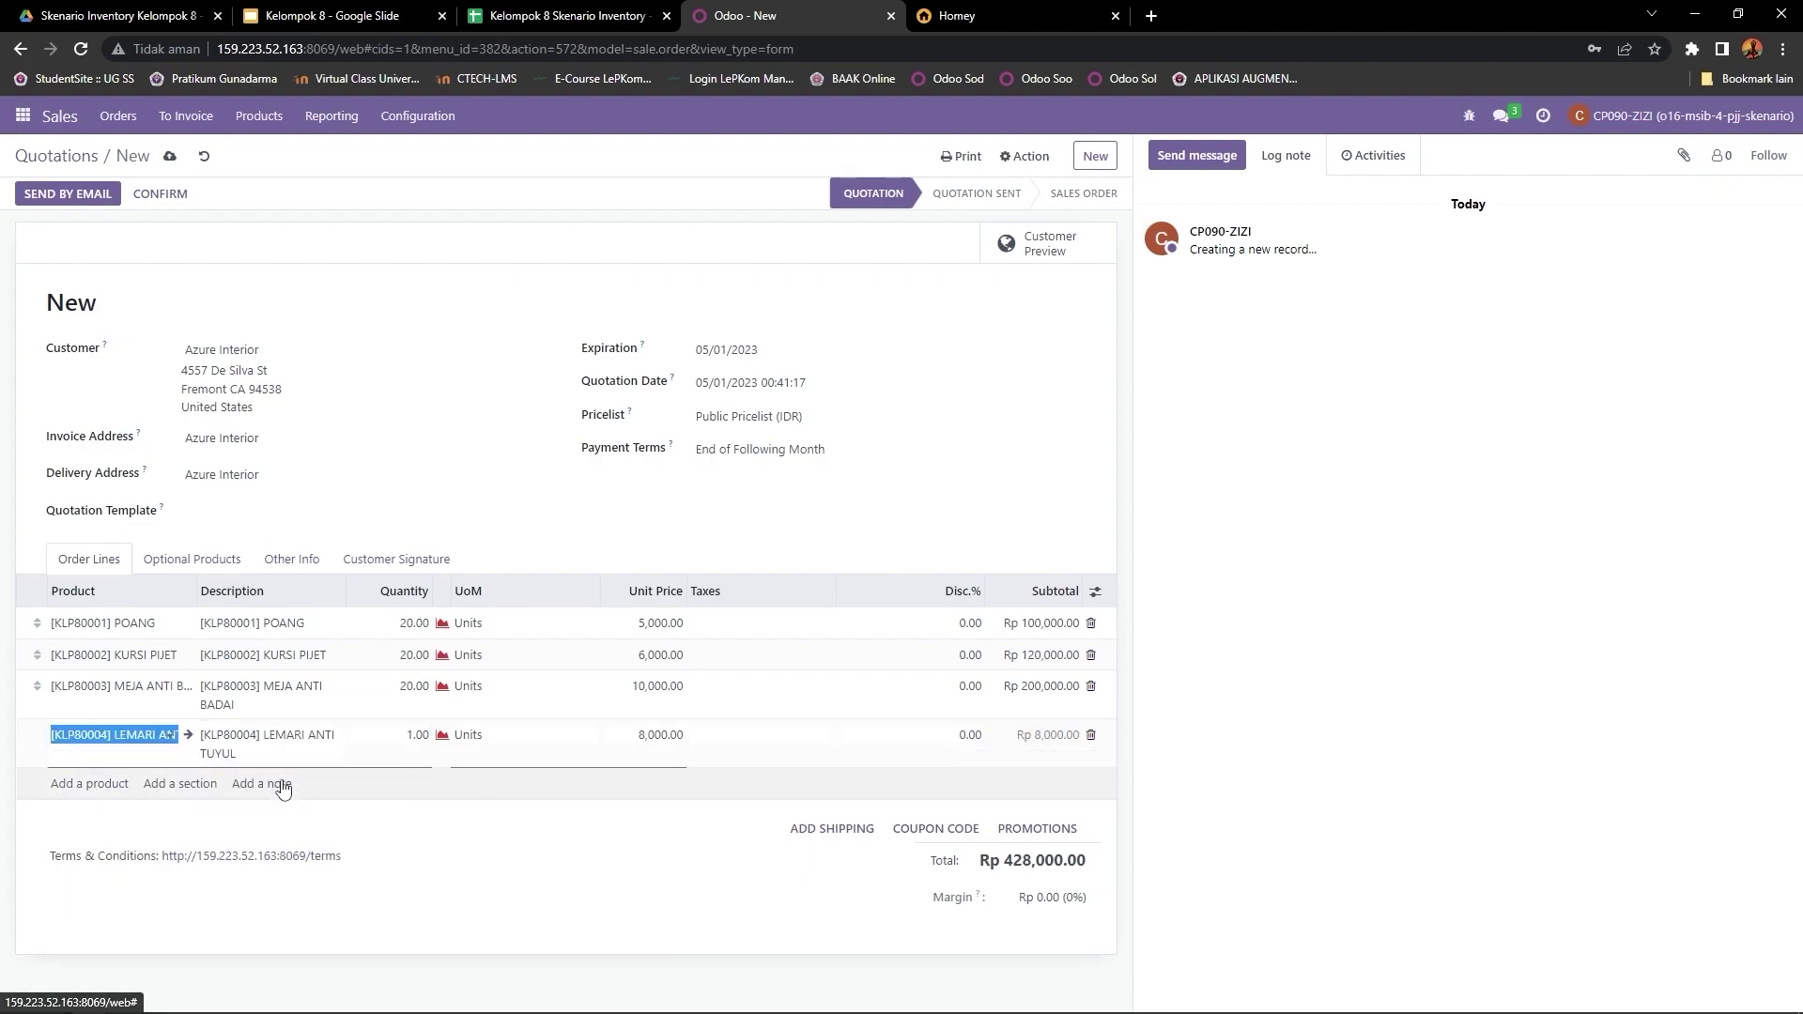
click(418, 738)
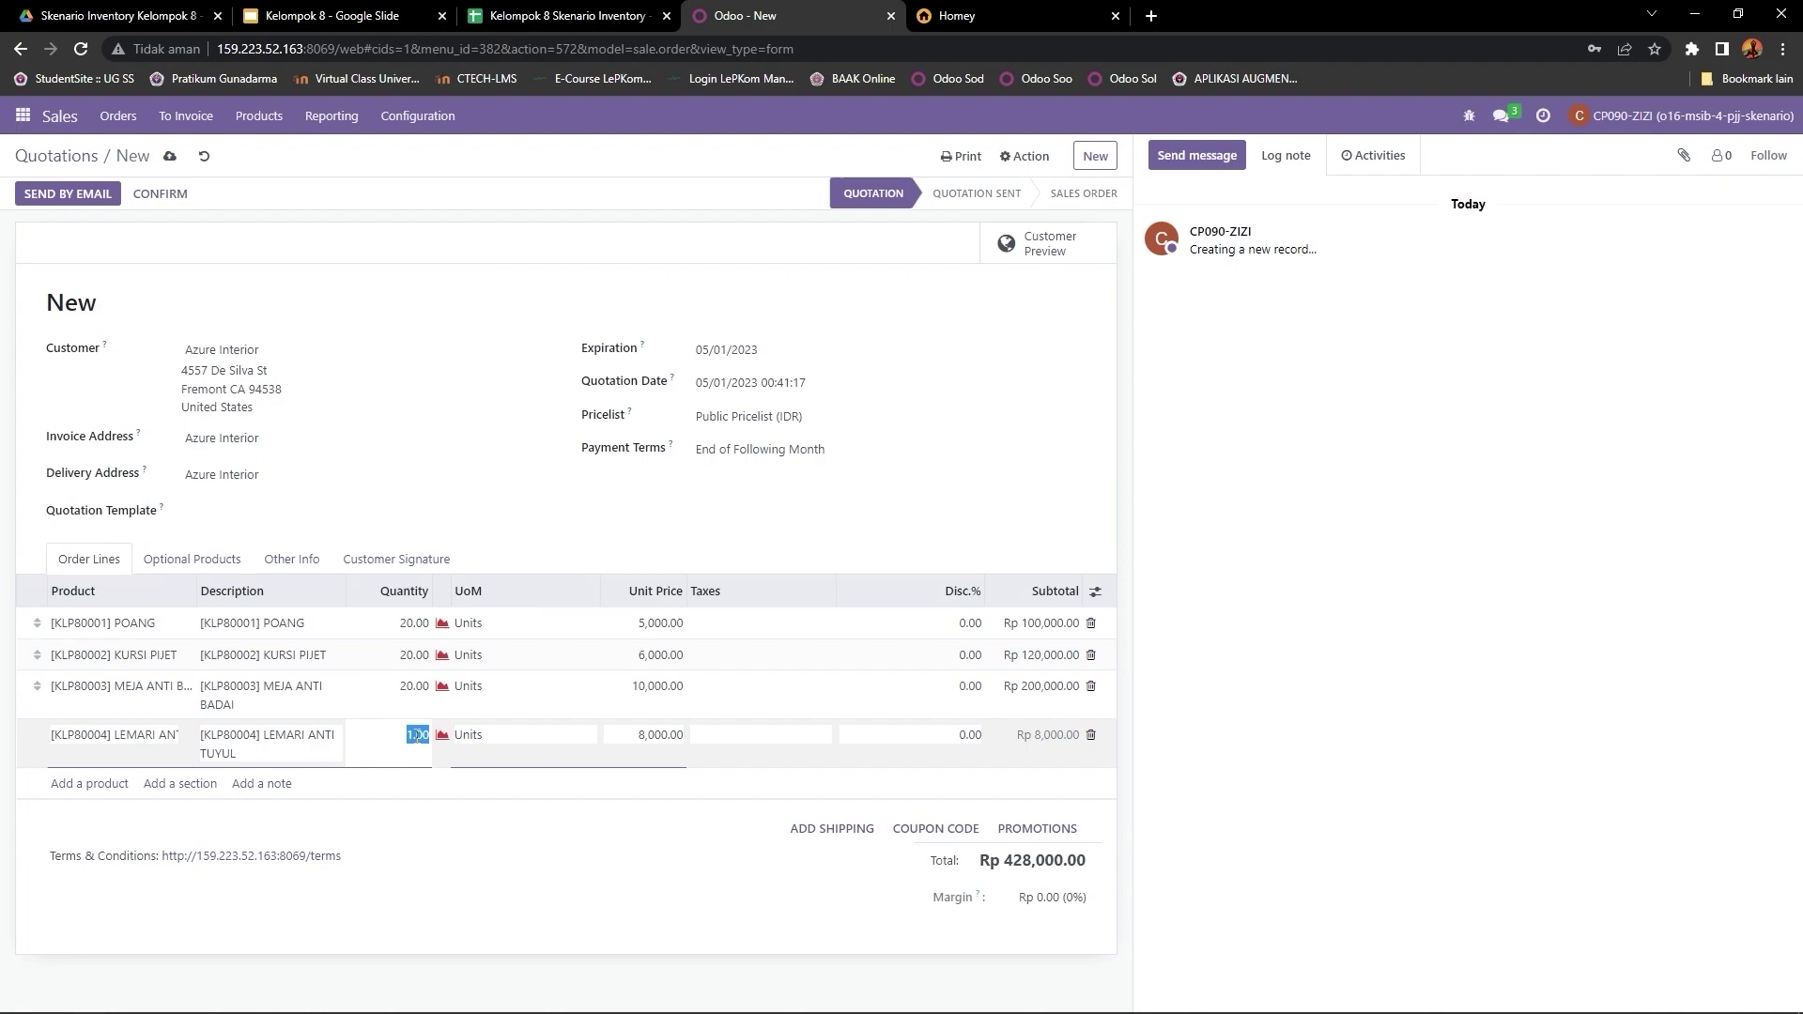
text(20)
click(432, 810)
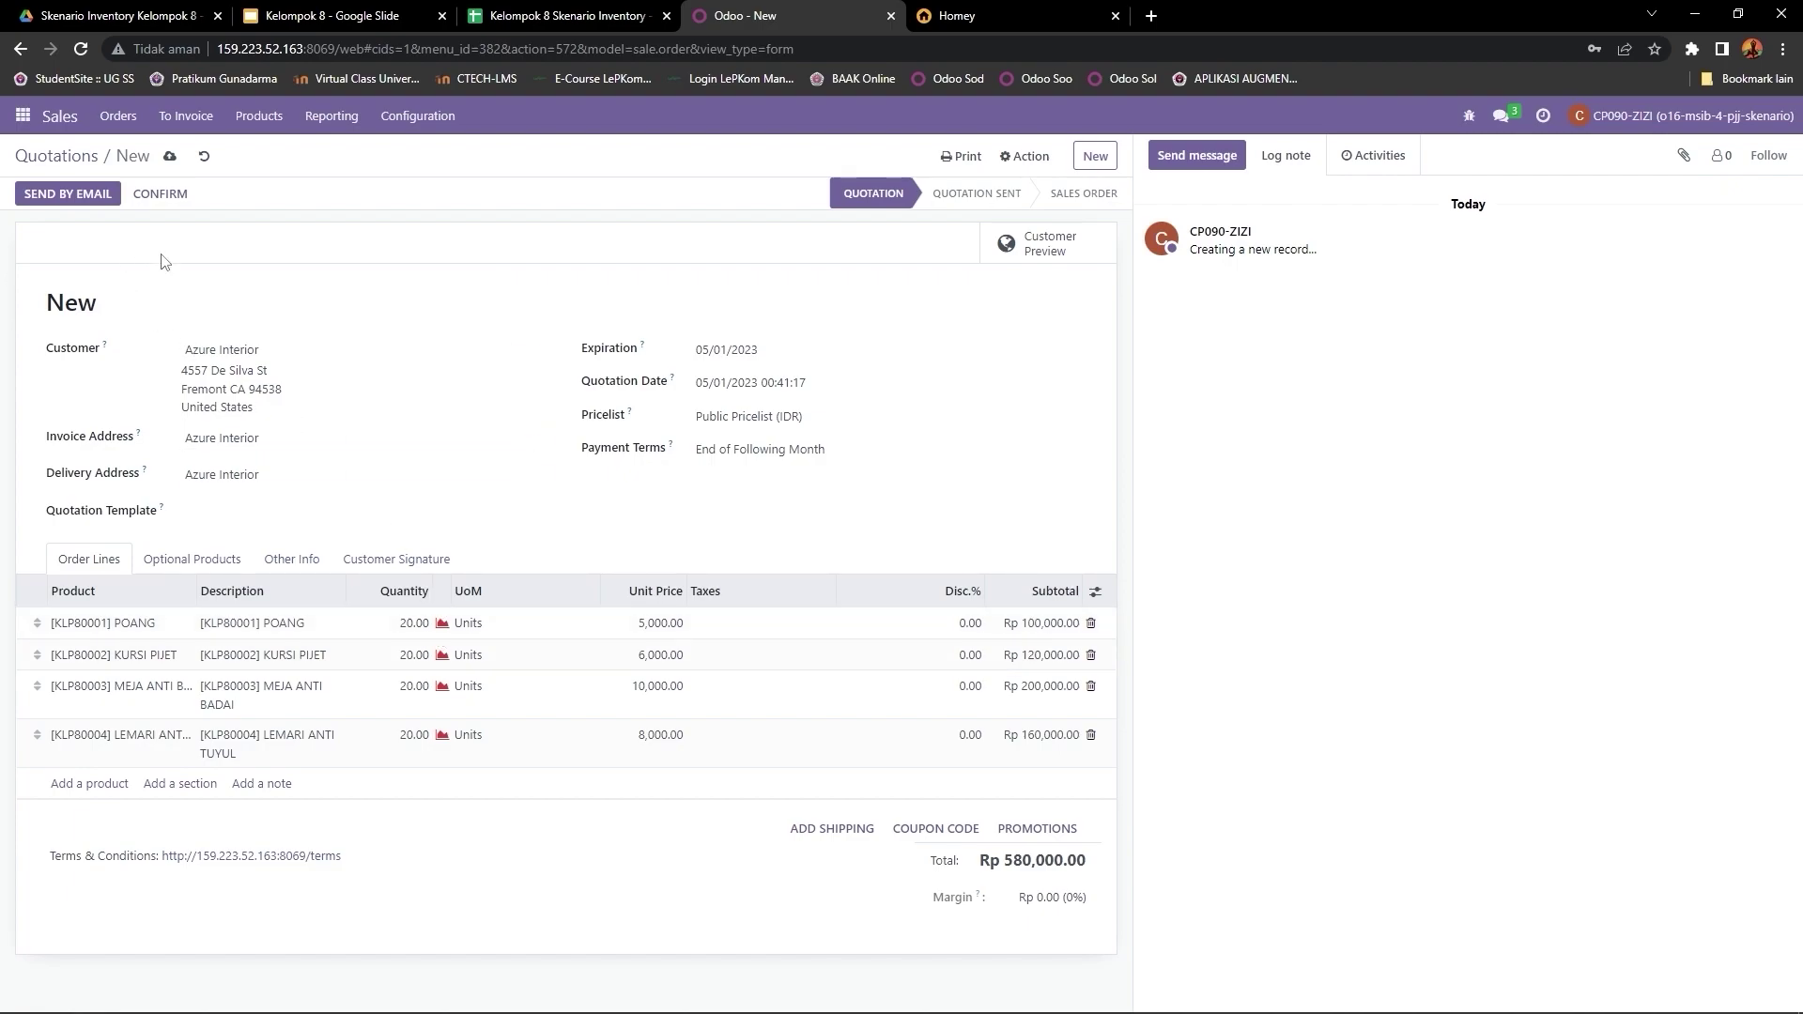
Step: Confirm the quotation as sales order S00311 and download Order - S00311.pdf via Print > Quotation / Order
click(167, 197)
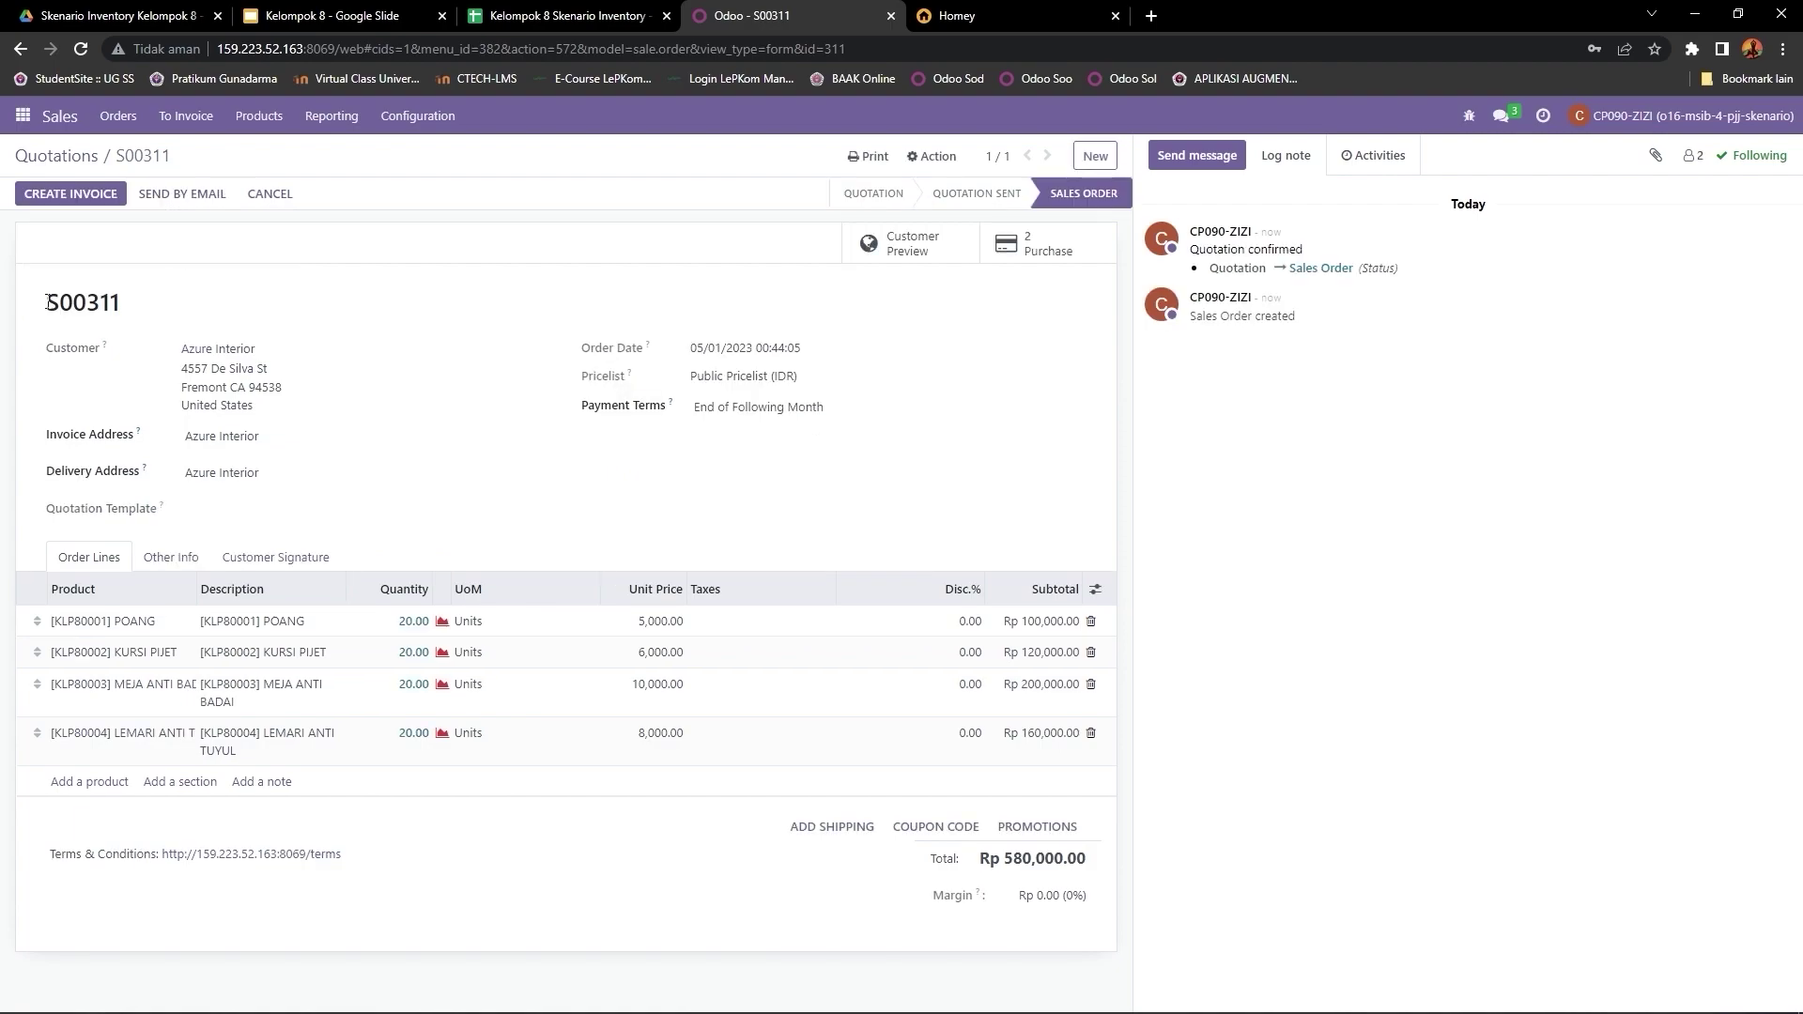
drag(49, 307, 124, 302)
click(928, 158)
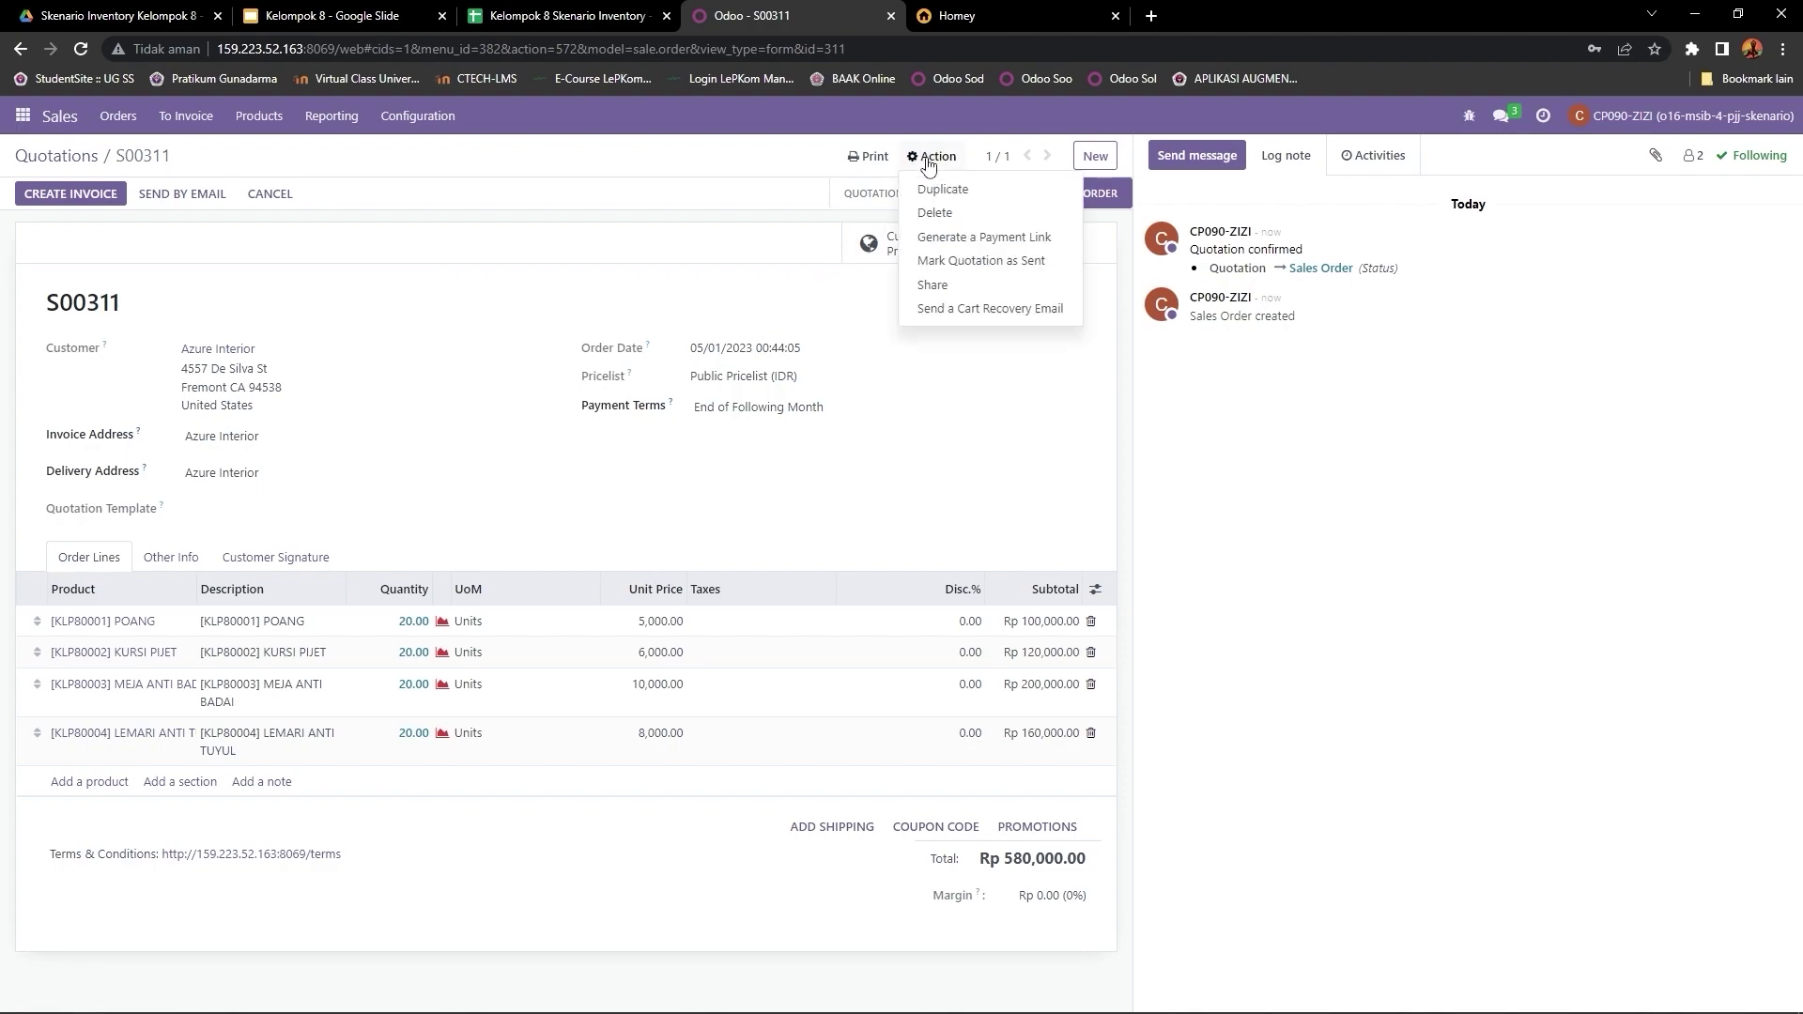
click(867, 156)
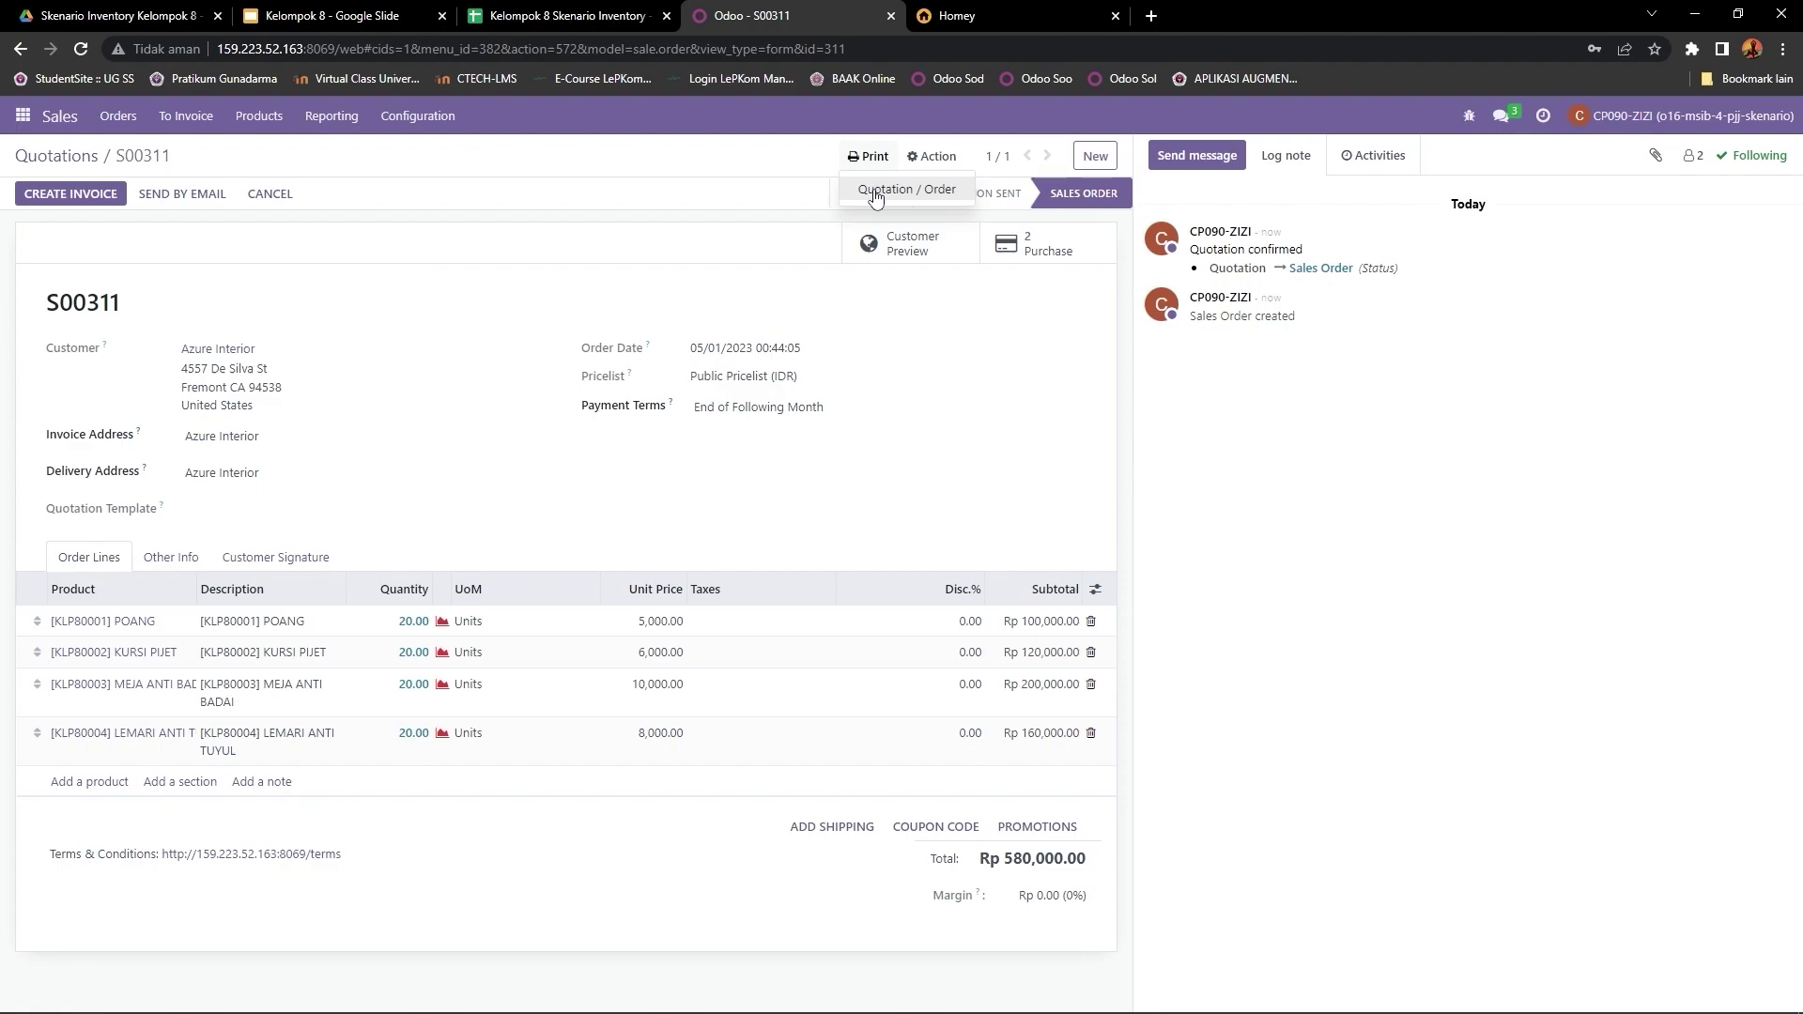
click(875, 192)
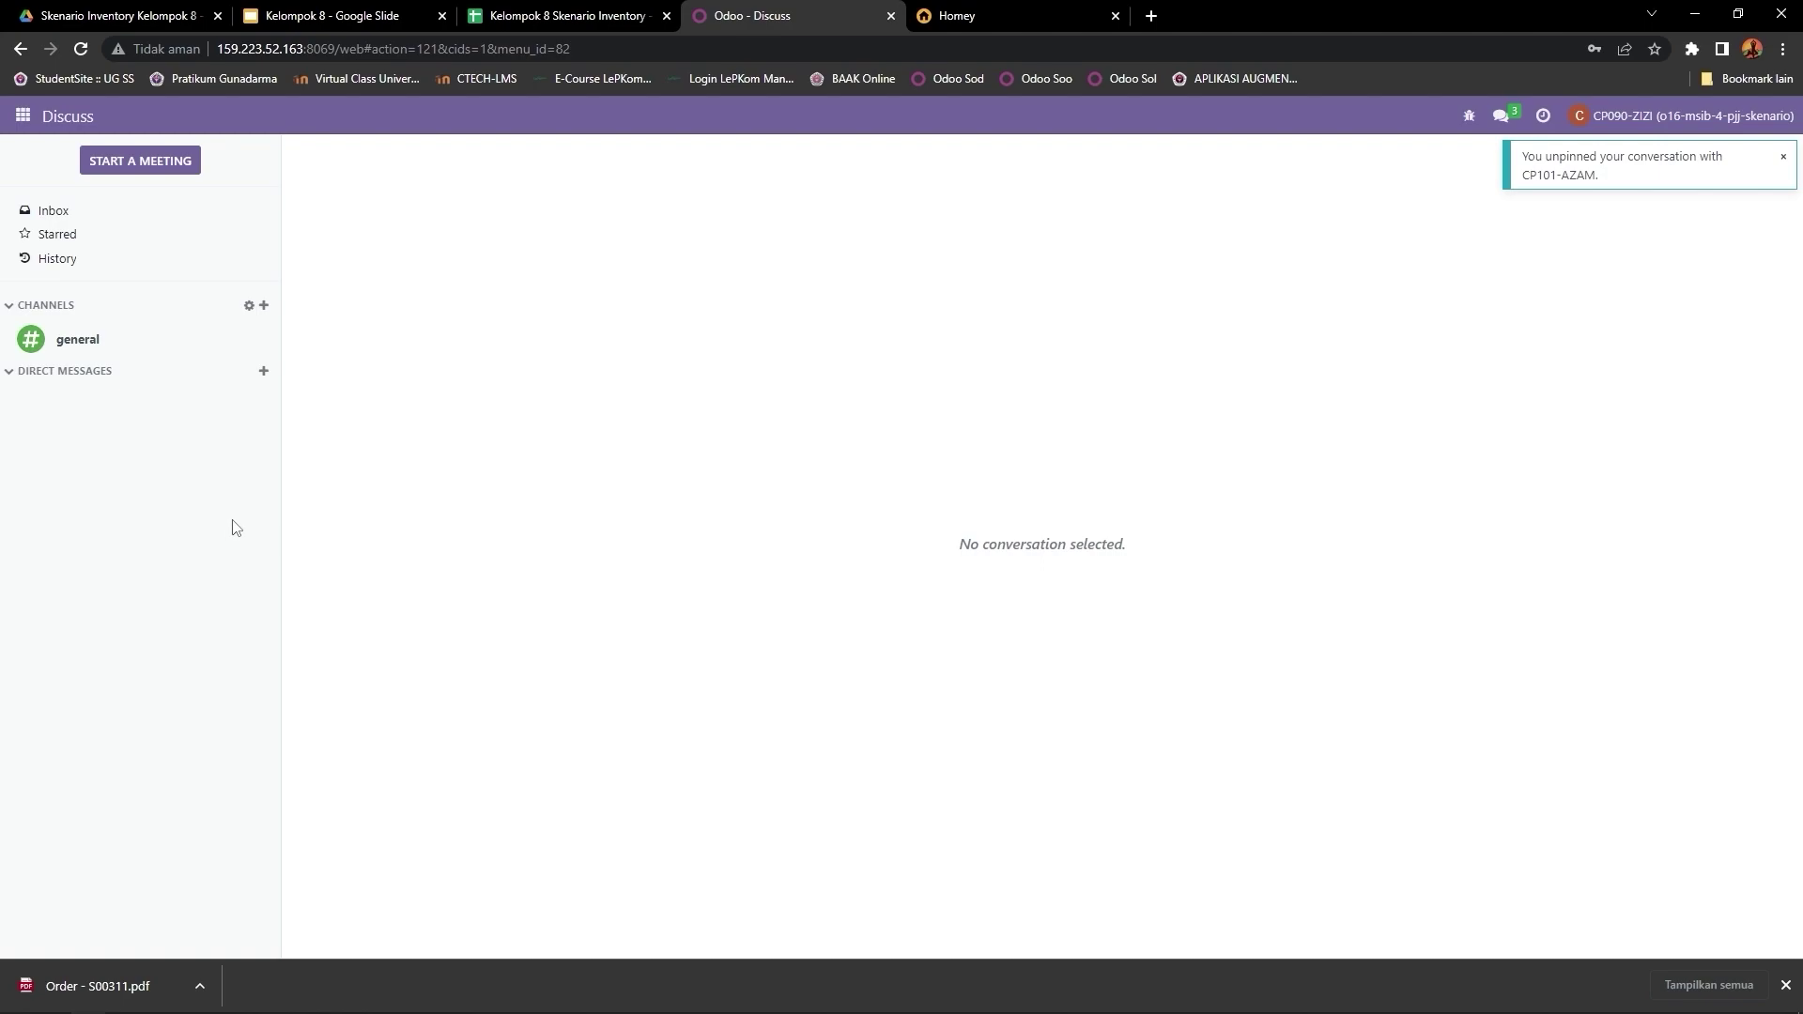
Step: Start a direct conversation in Discuss with the purchasing colleague
click(265, 373)
text(C)
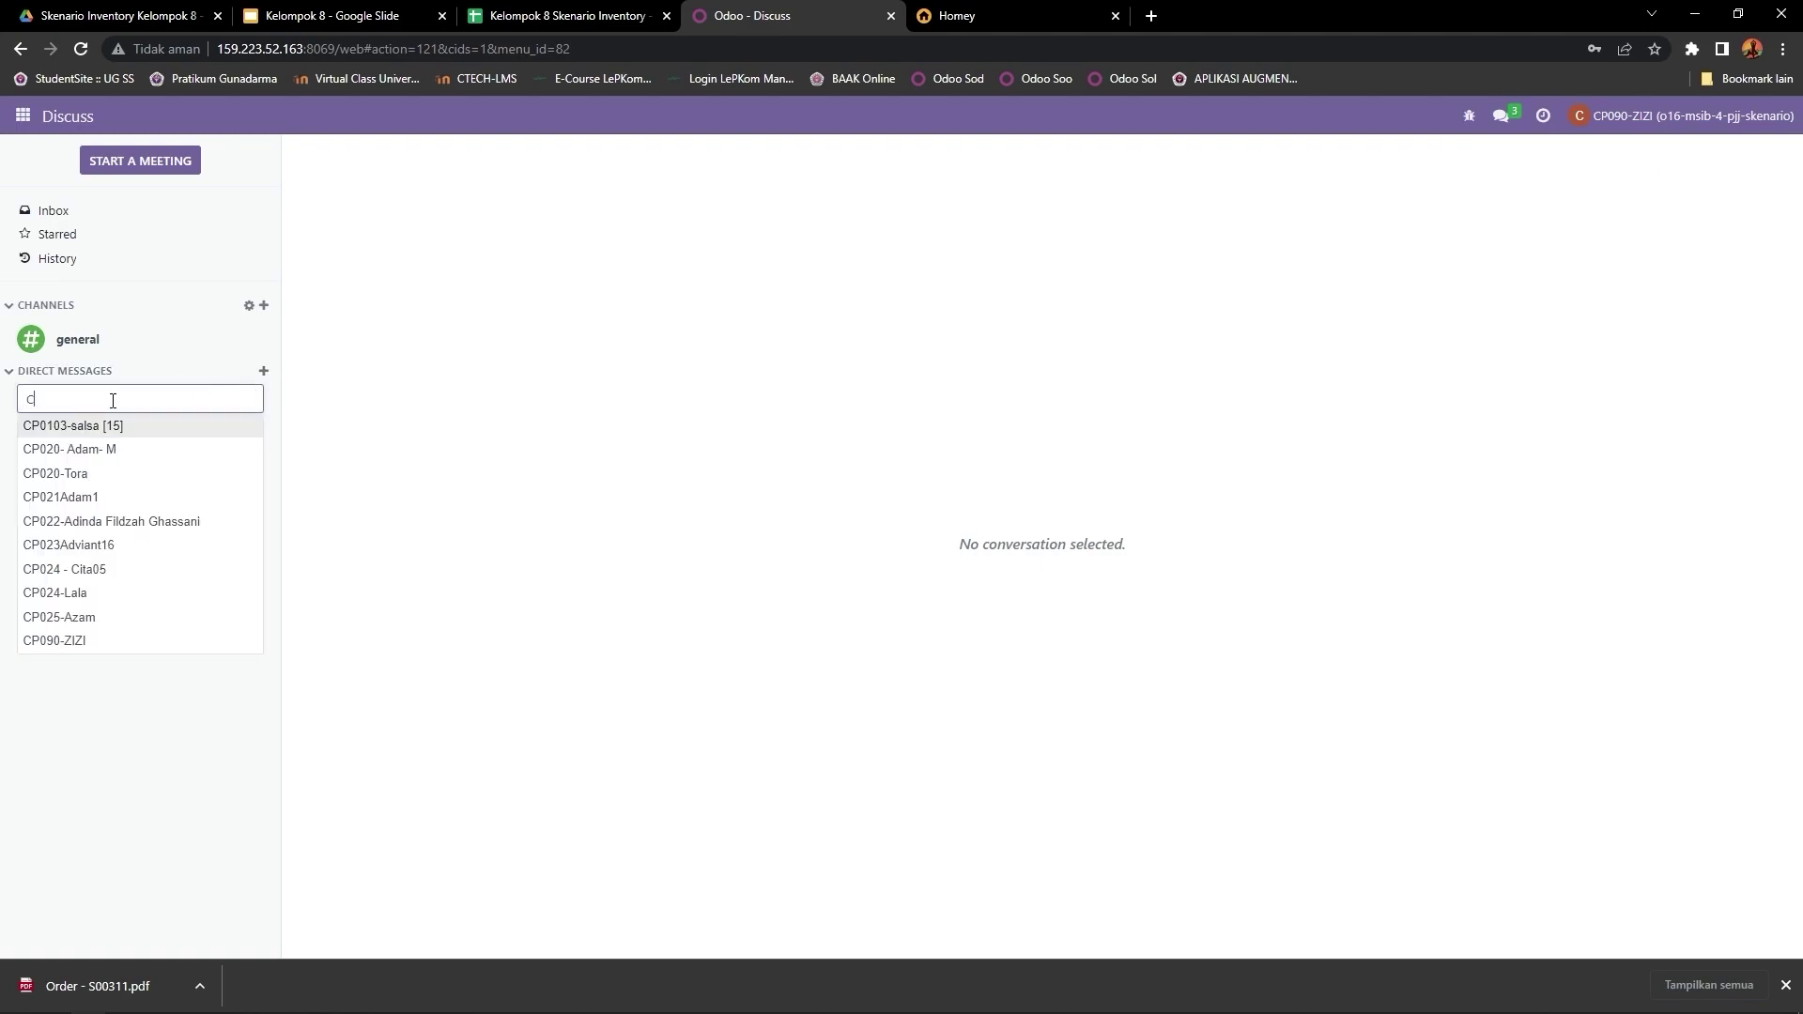
text(P101)
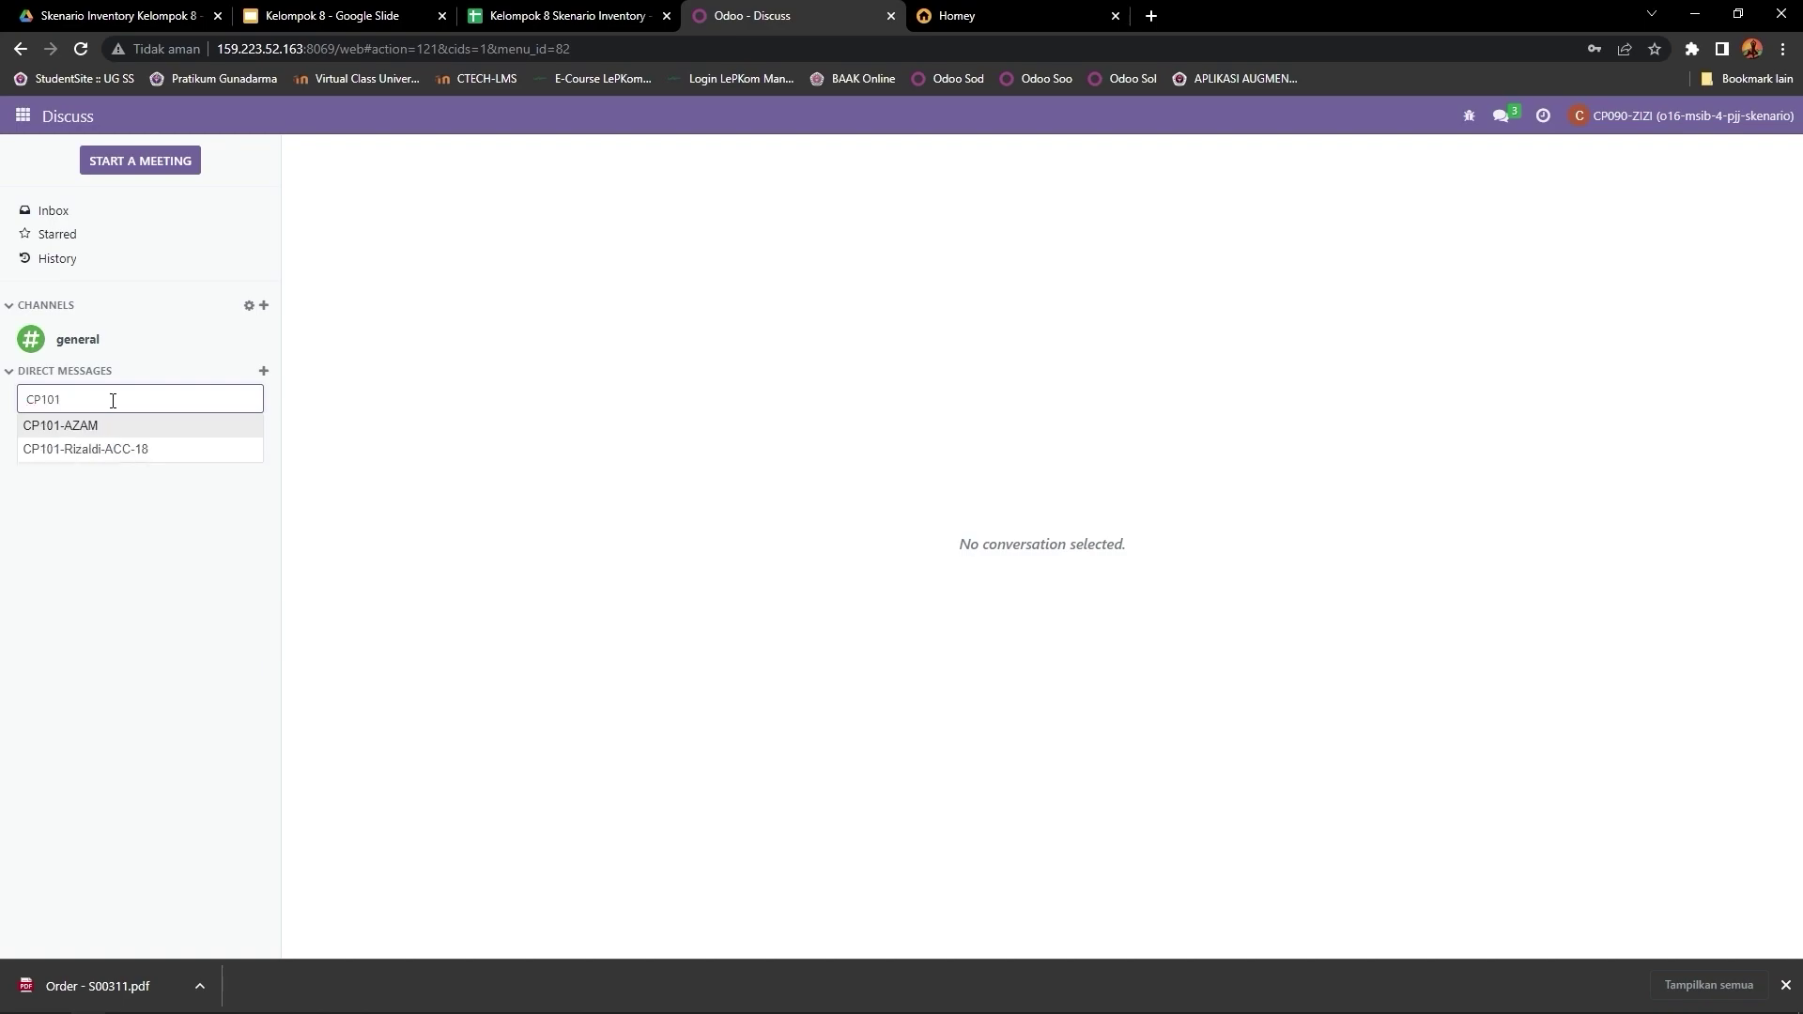
click(110, 426)
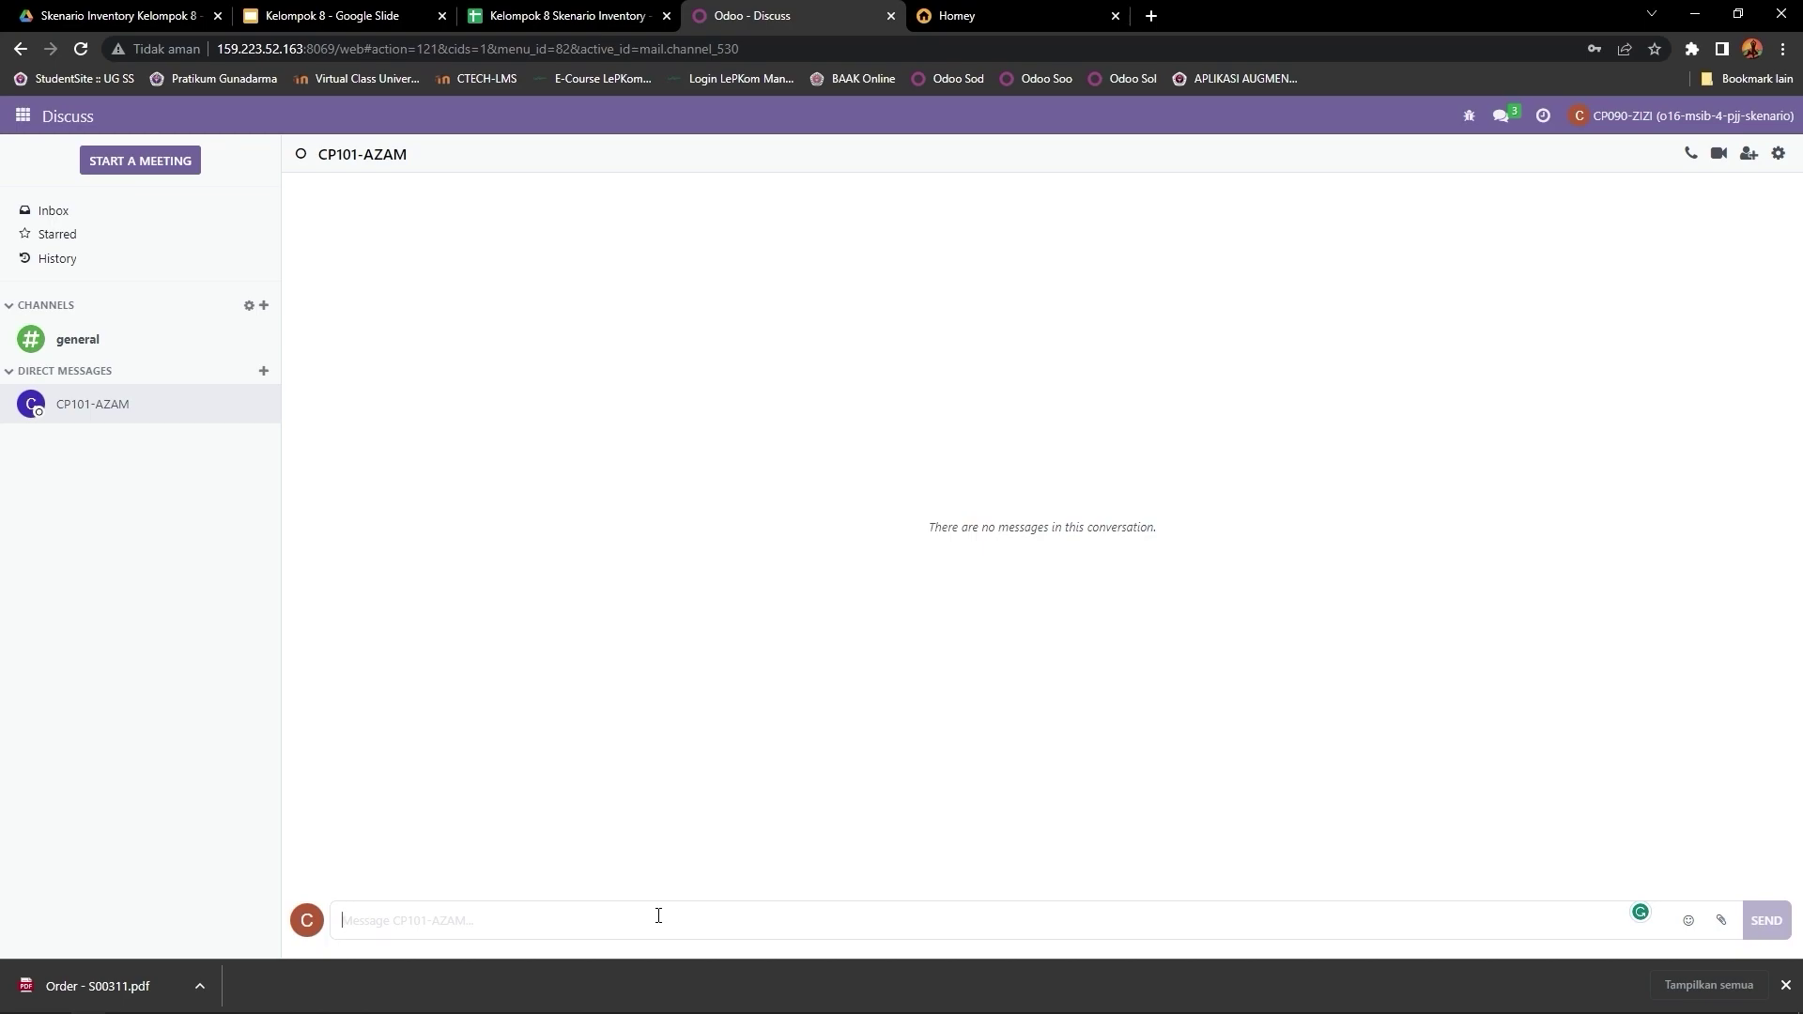
Step: Write 'Selamat Pagi' asking them to purchase the out-of-stock products per the RFQ, then attach a file
text(Selam)
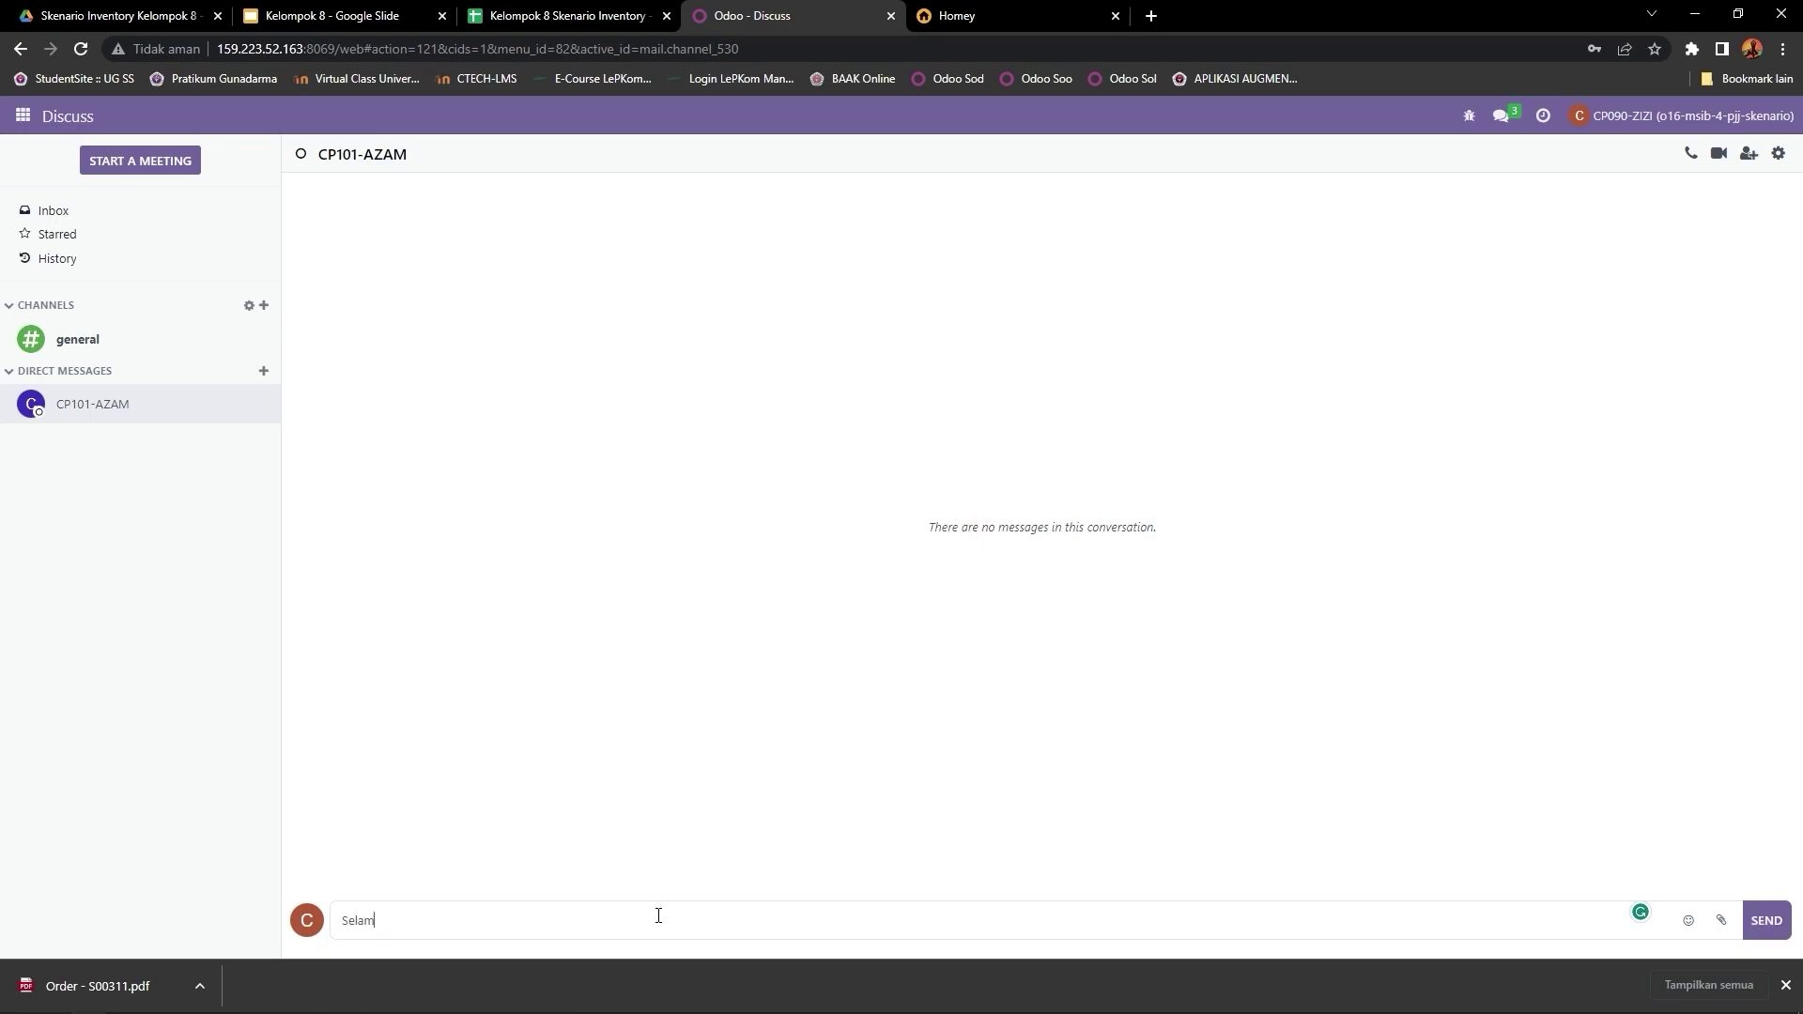
text(at Pagi)
text(, DDikarenakan produk yang akan dijual koson)
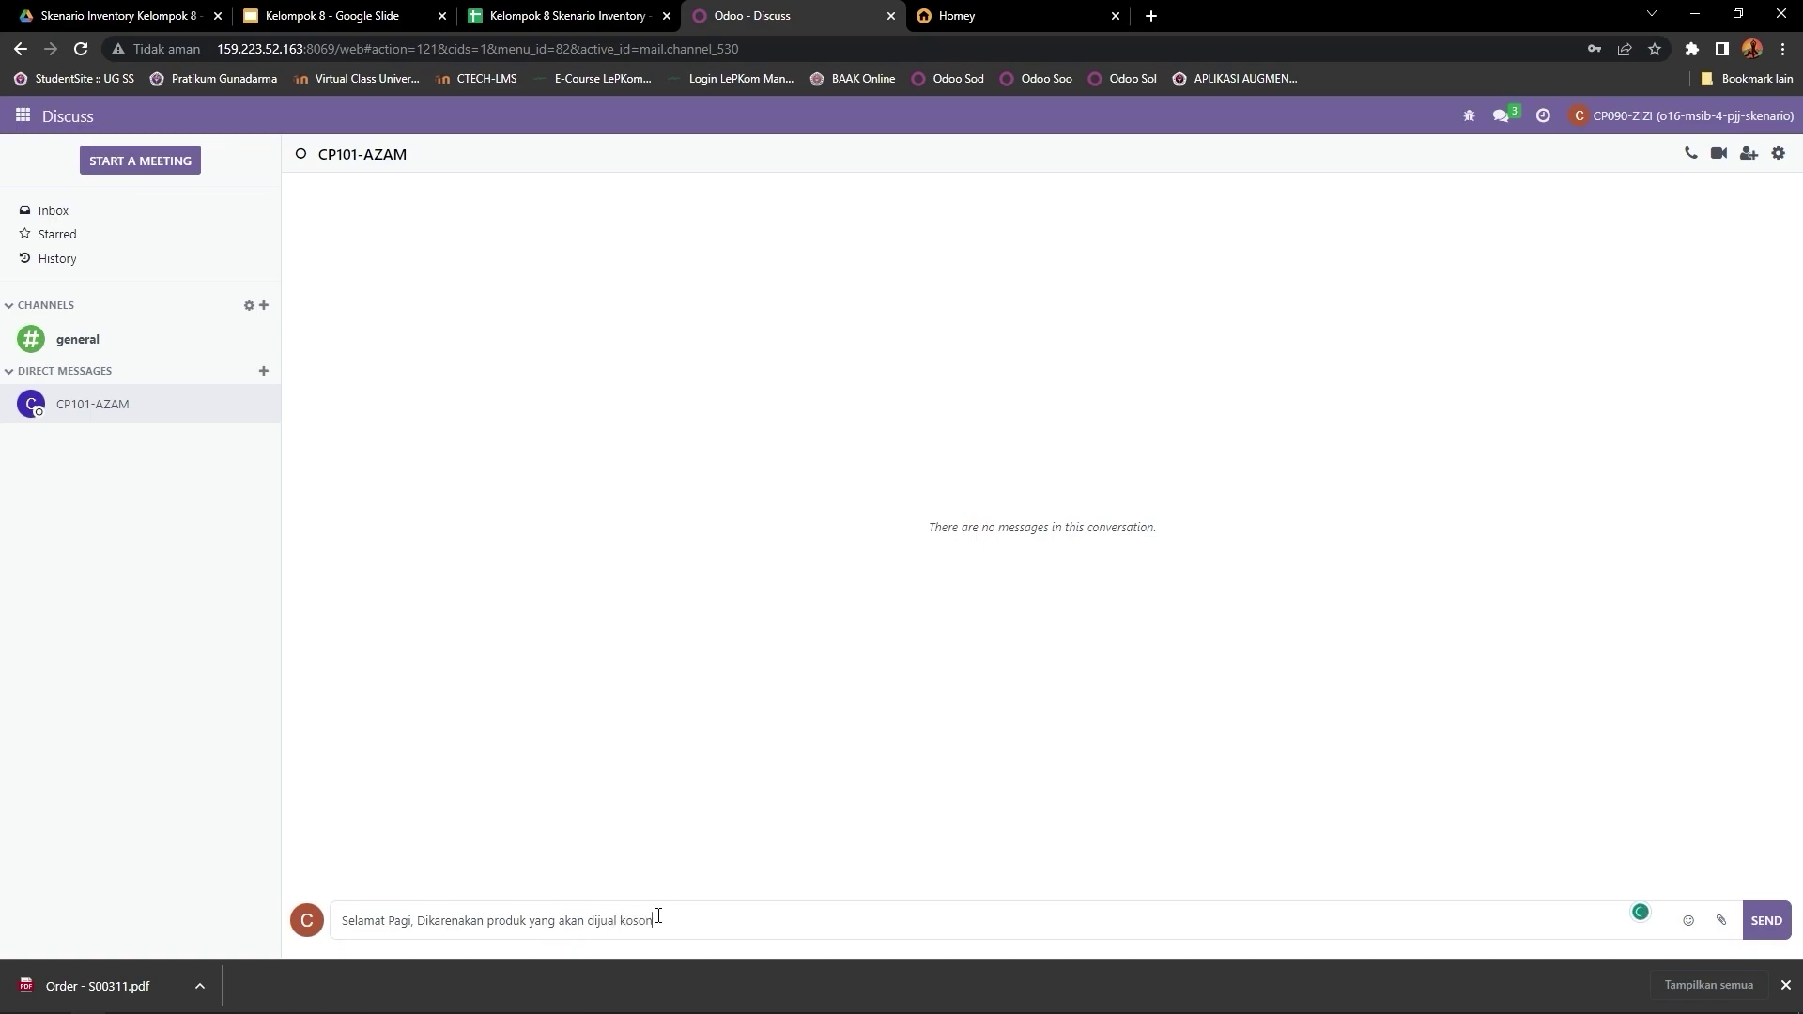
text(g pada gudang, jadi bapa tolong lakukan pembelian)
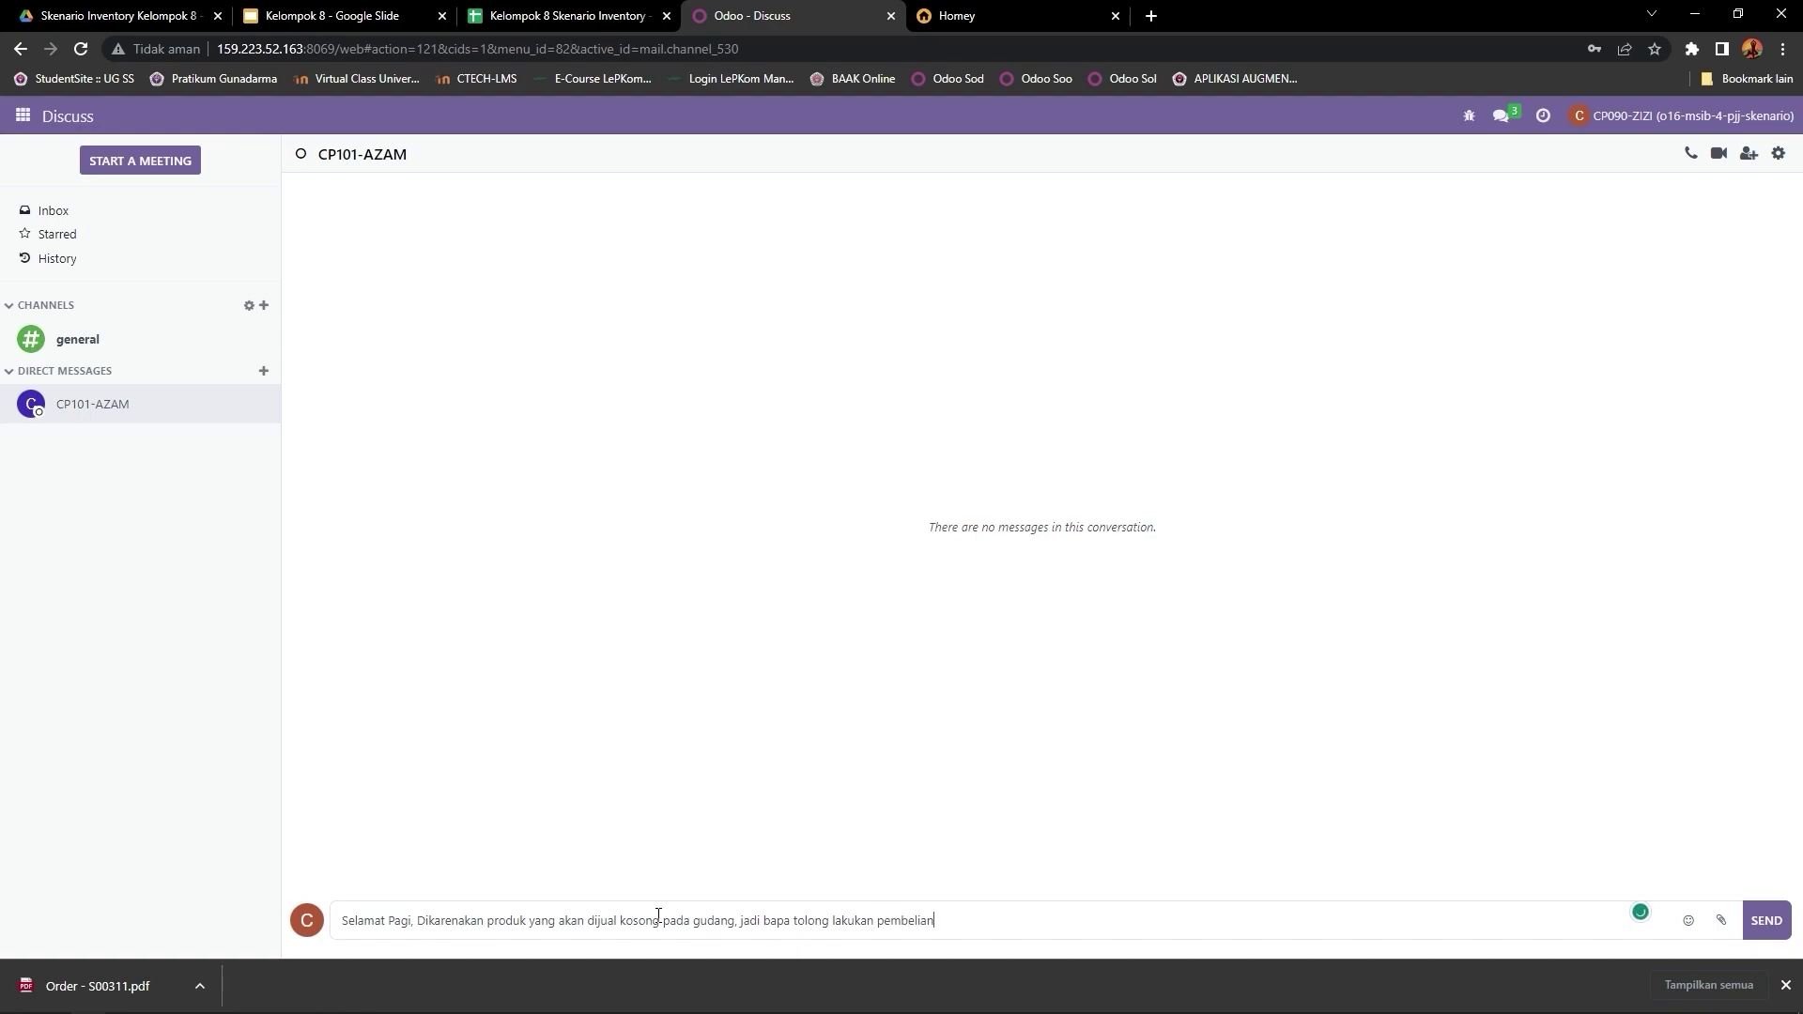
text( pada source document/RFQ yang telah sa)
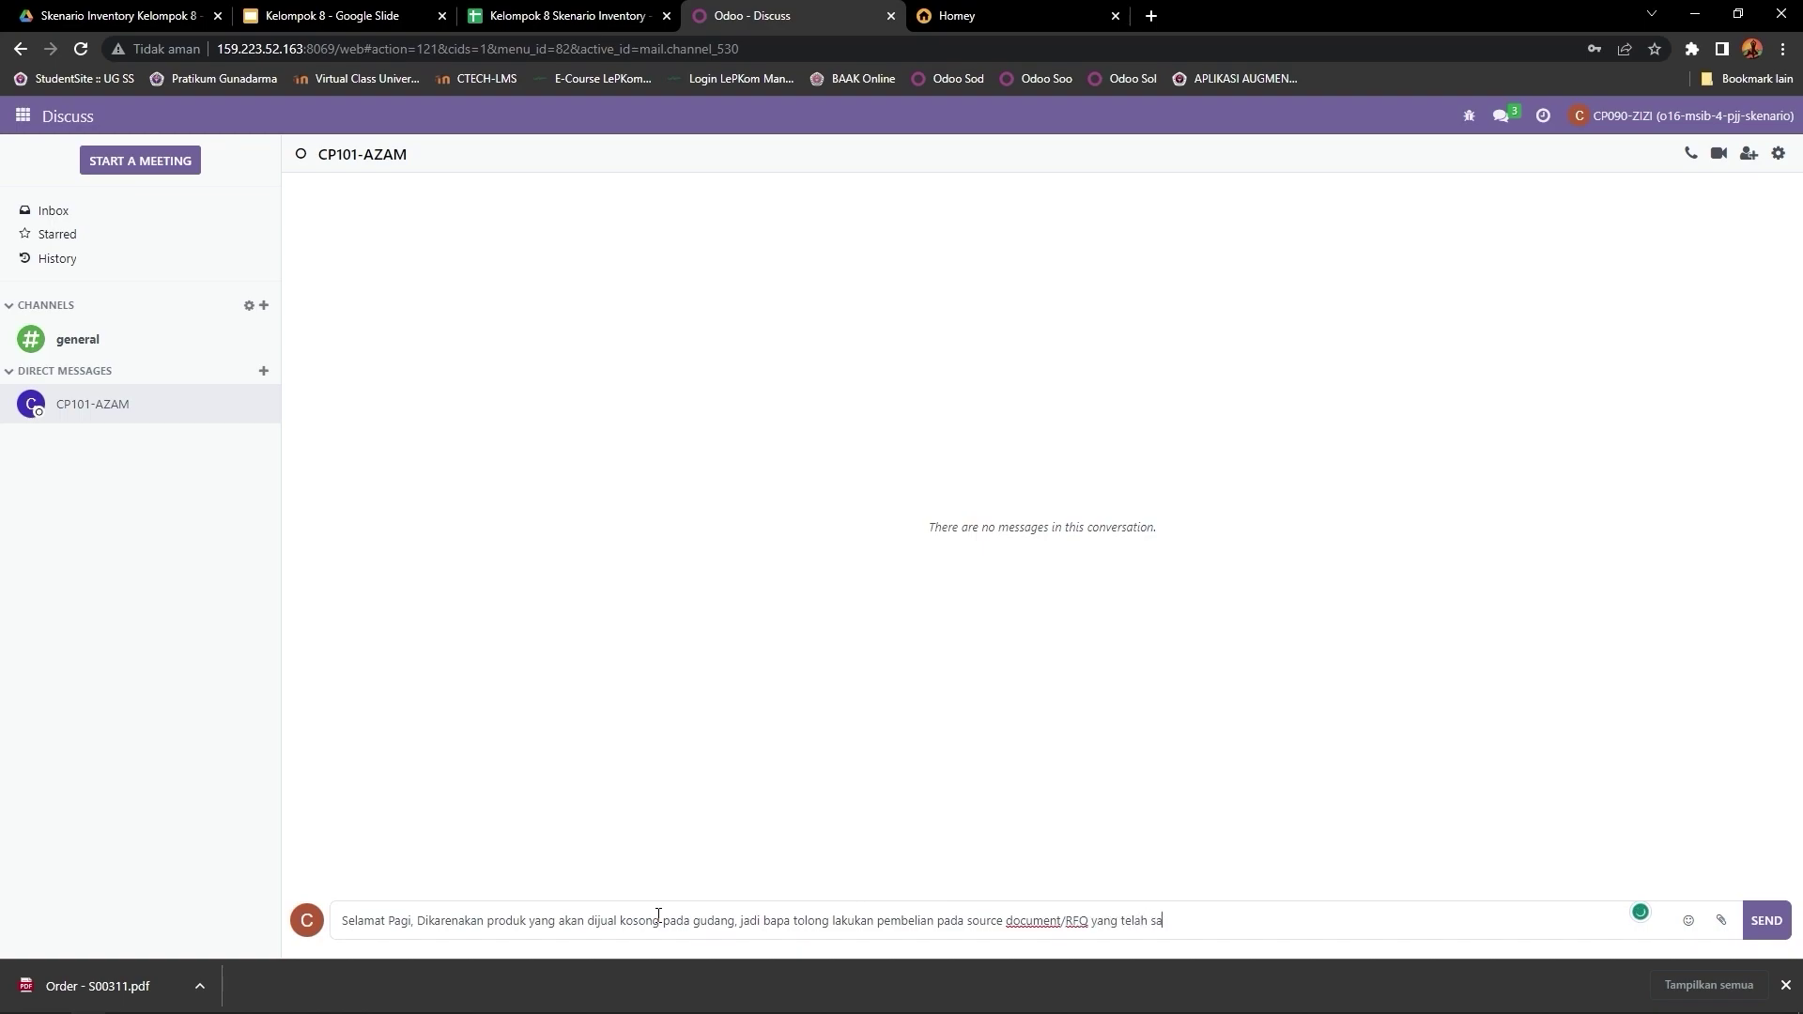
text(ya buat kepada bapa)
click(1721, 920)
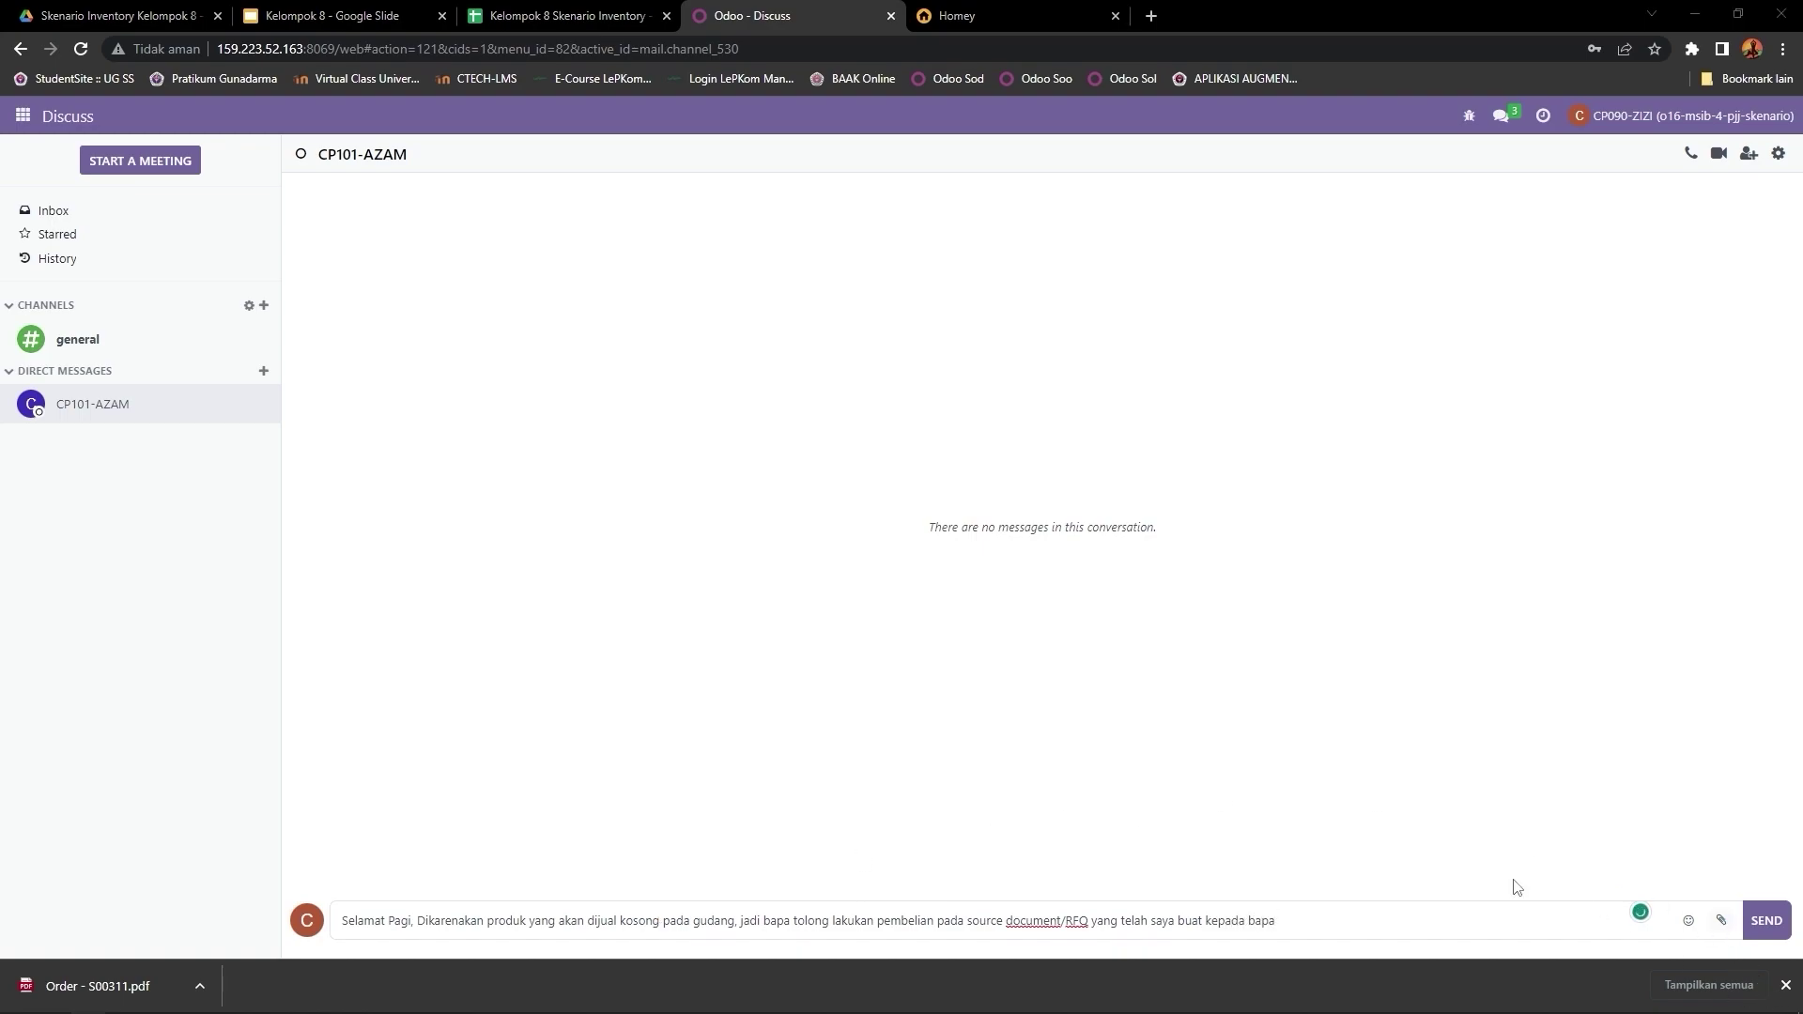
Step: Attach Order - S00311.pdf to the stock request and send the message
double_click(418, 324)
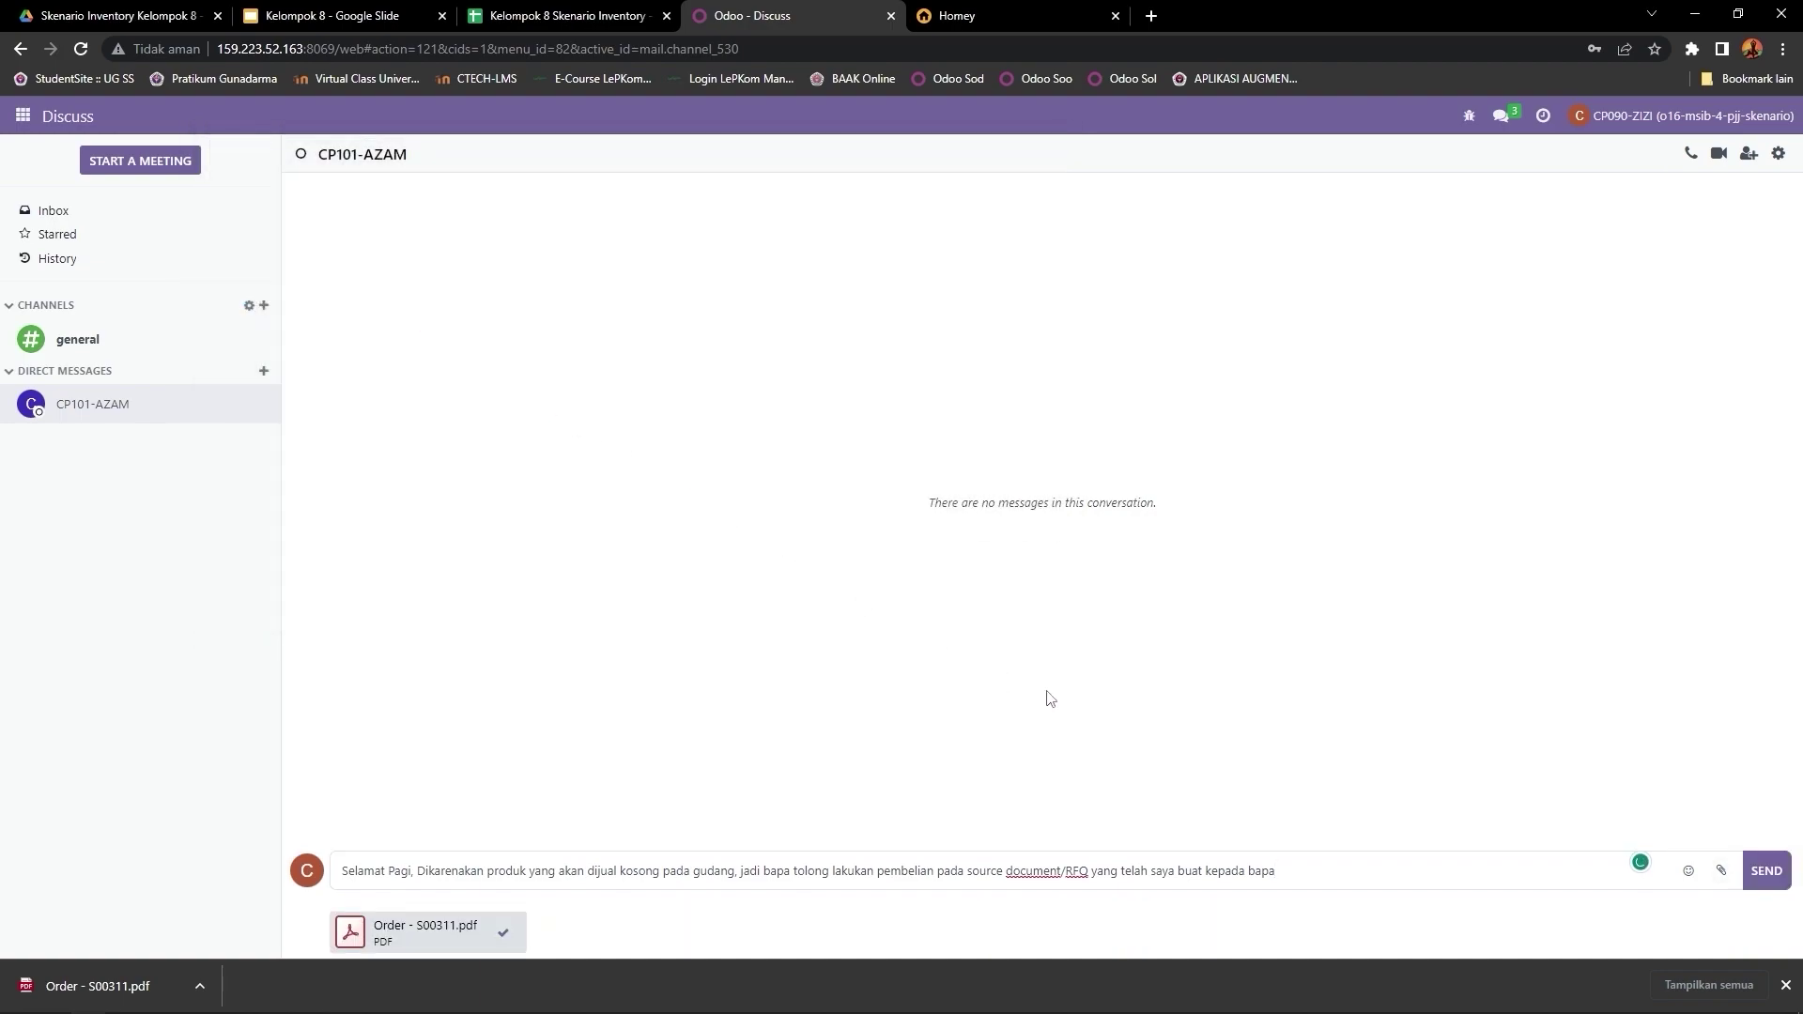
key(Return)
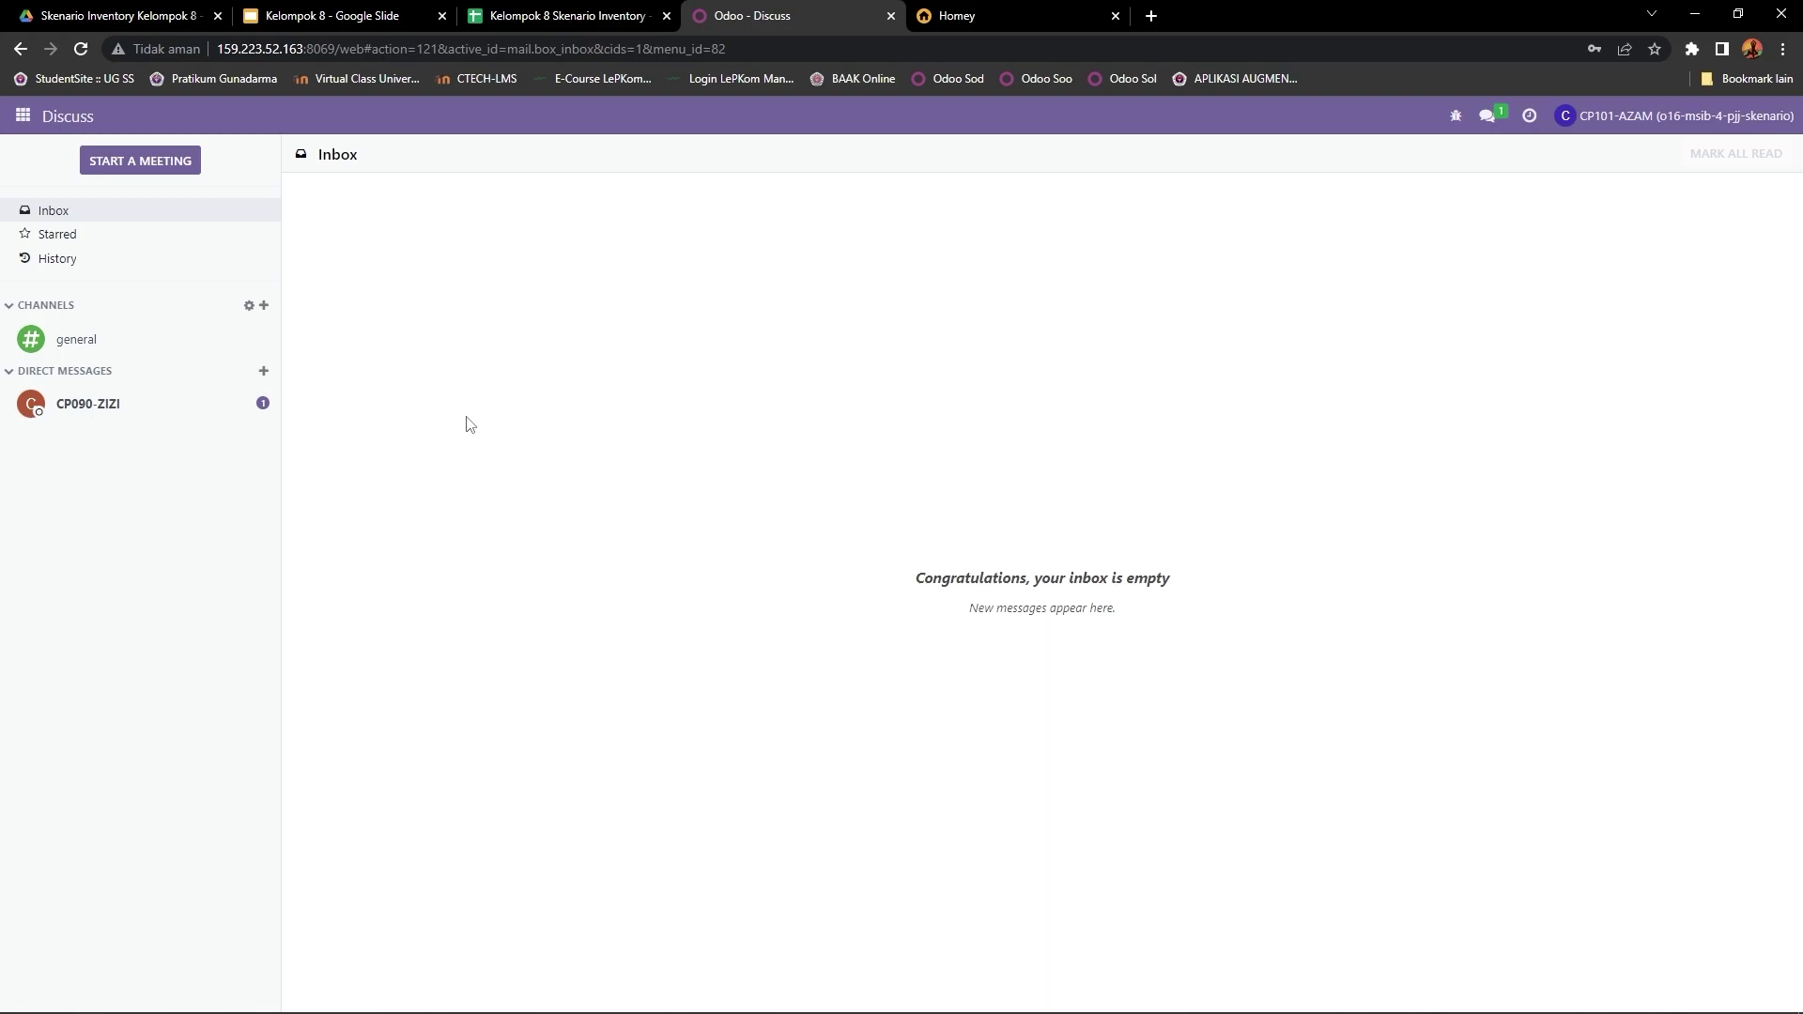
Step: Open the sales user's direct chat and read the purchase request and its Order - S00311.pdf attachment
click(175, 414)
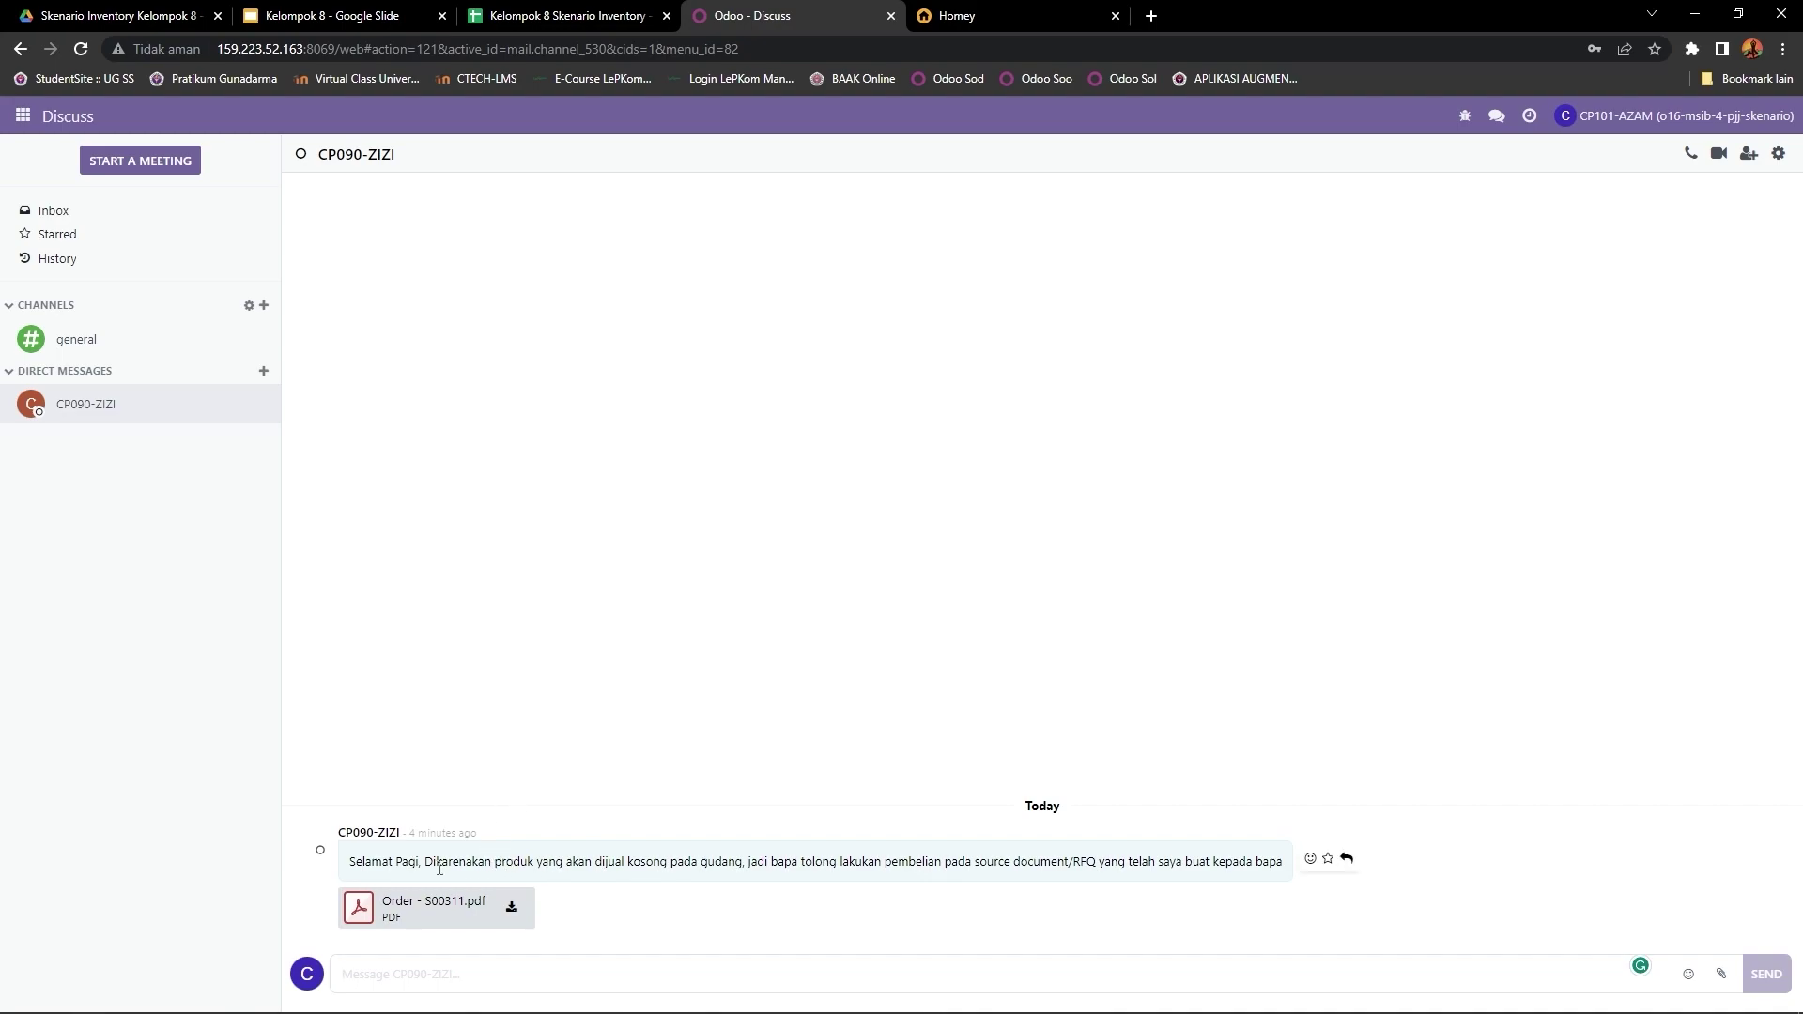
drag(440, 869, 1283, 864)
click(741, 908)
drag(424, 904, 466, 905)
click(757, 709)
Step: Go to the Purchase app and open Ready Mat's RFQ P00283 sourced from S00311
click(23, 115)
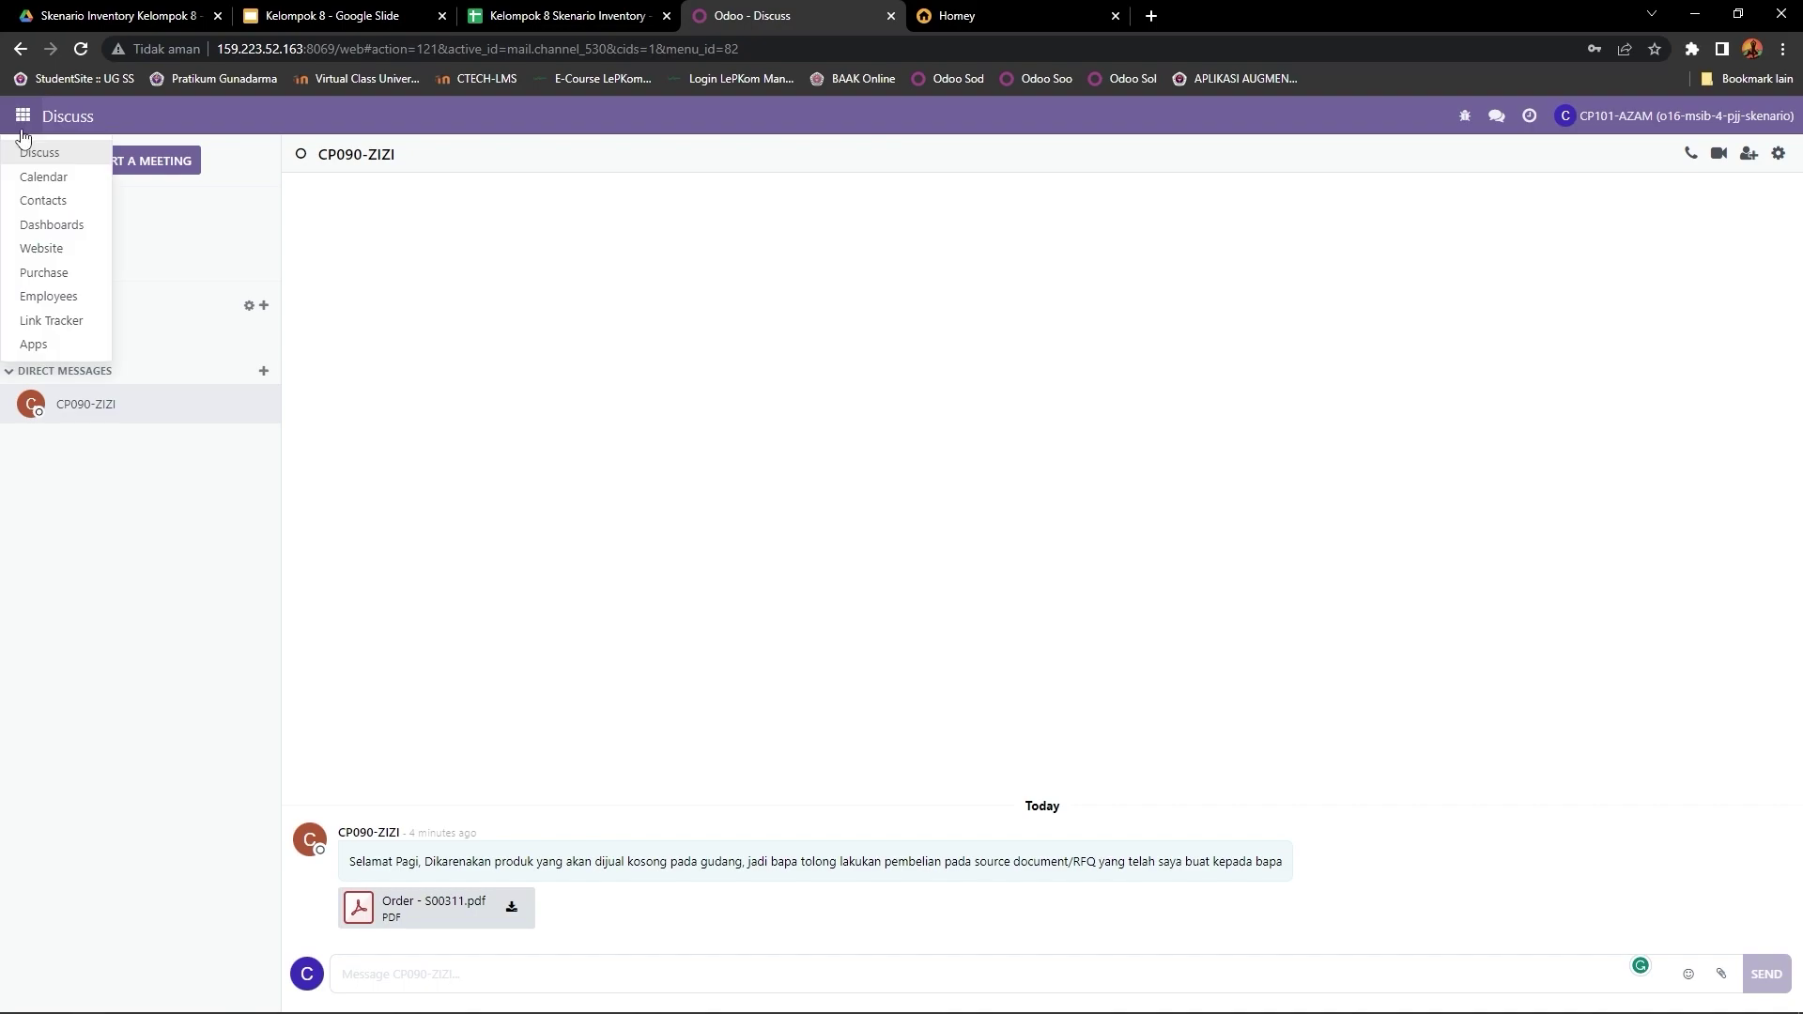
click(53, 272)
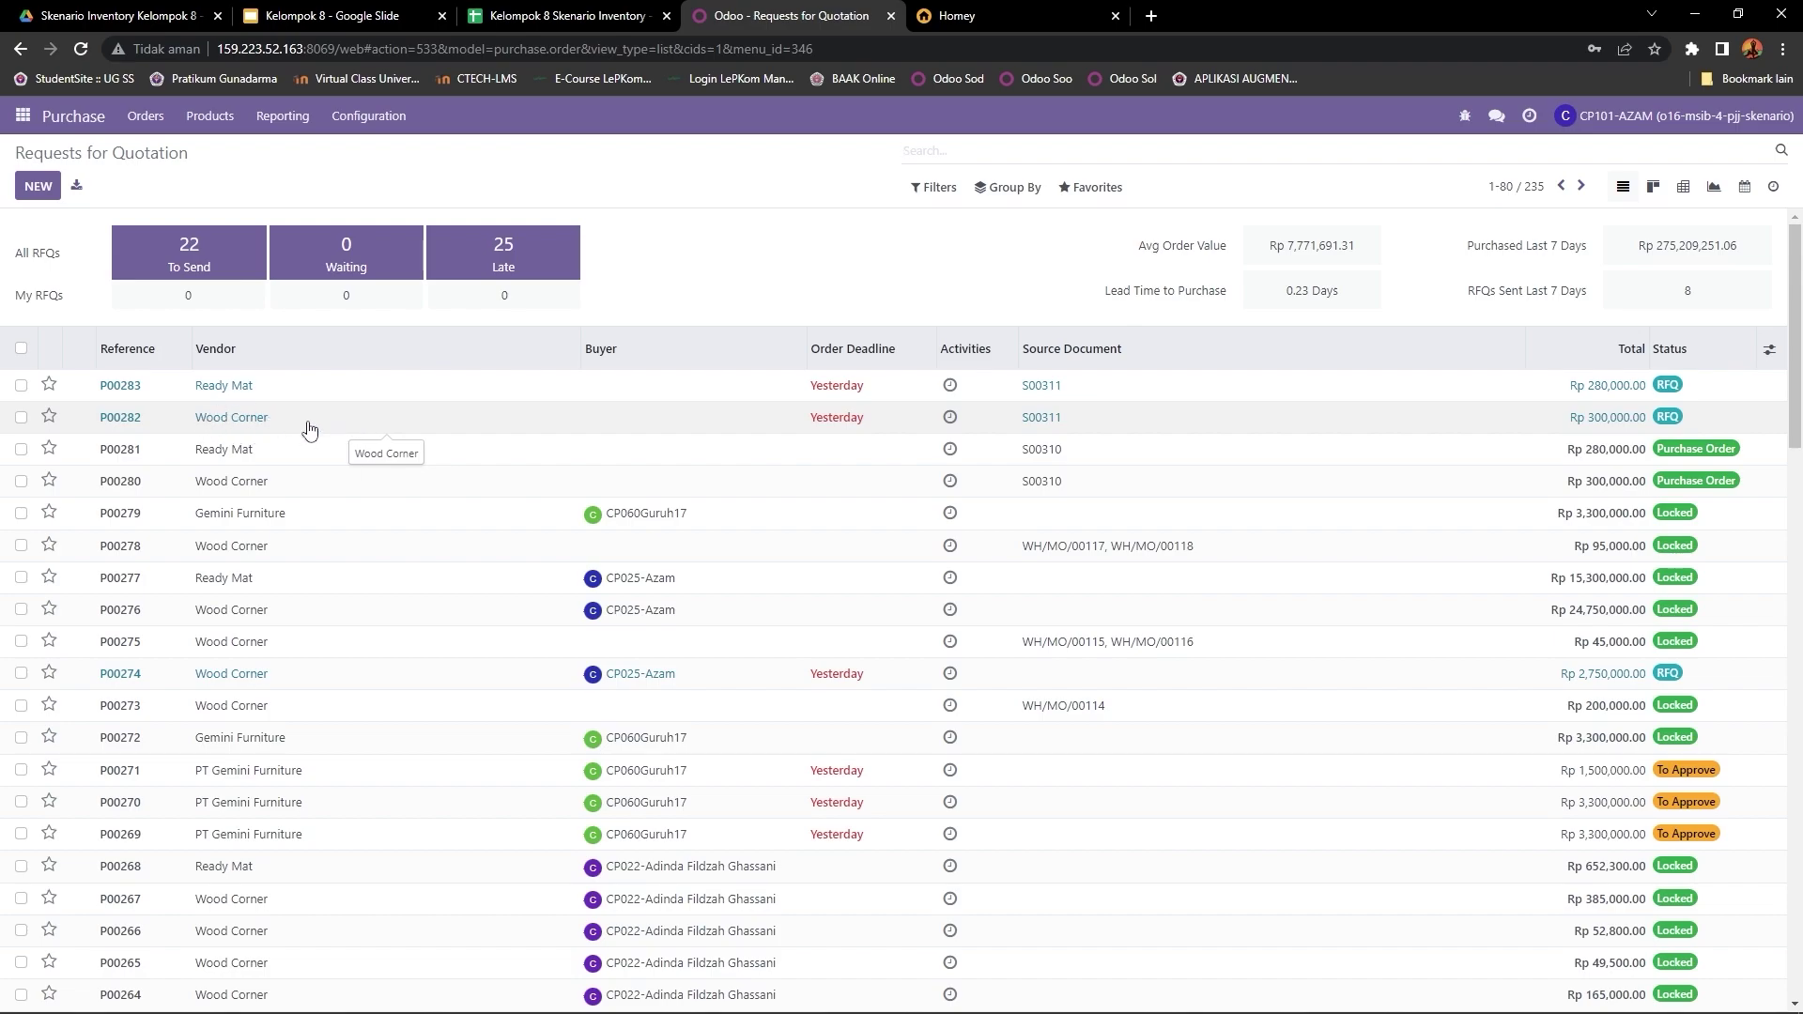
click(255, 398)
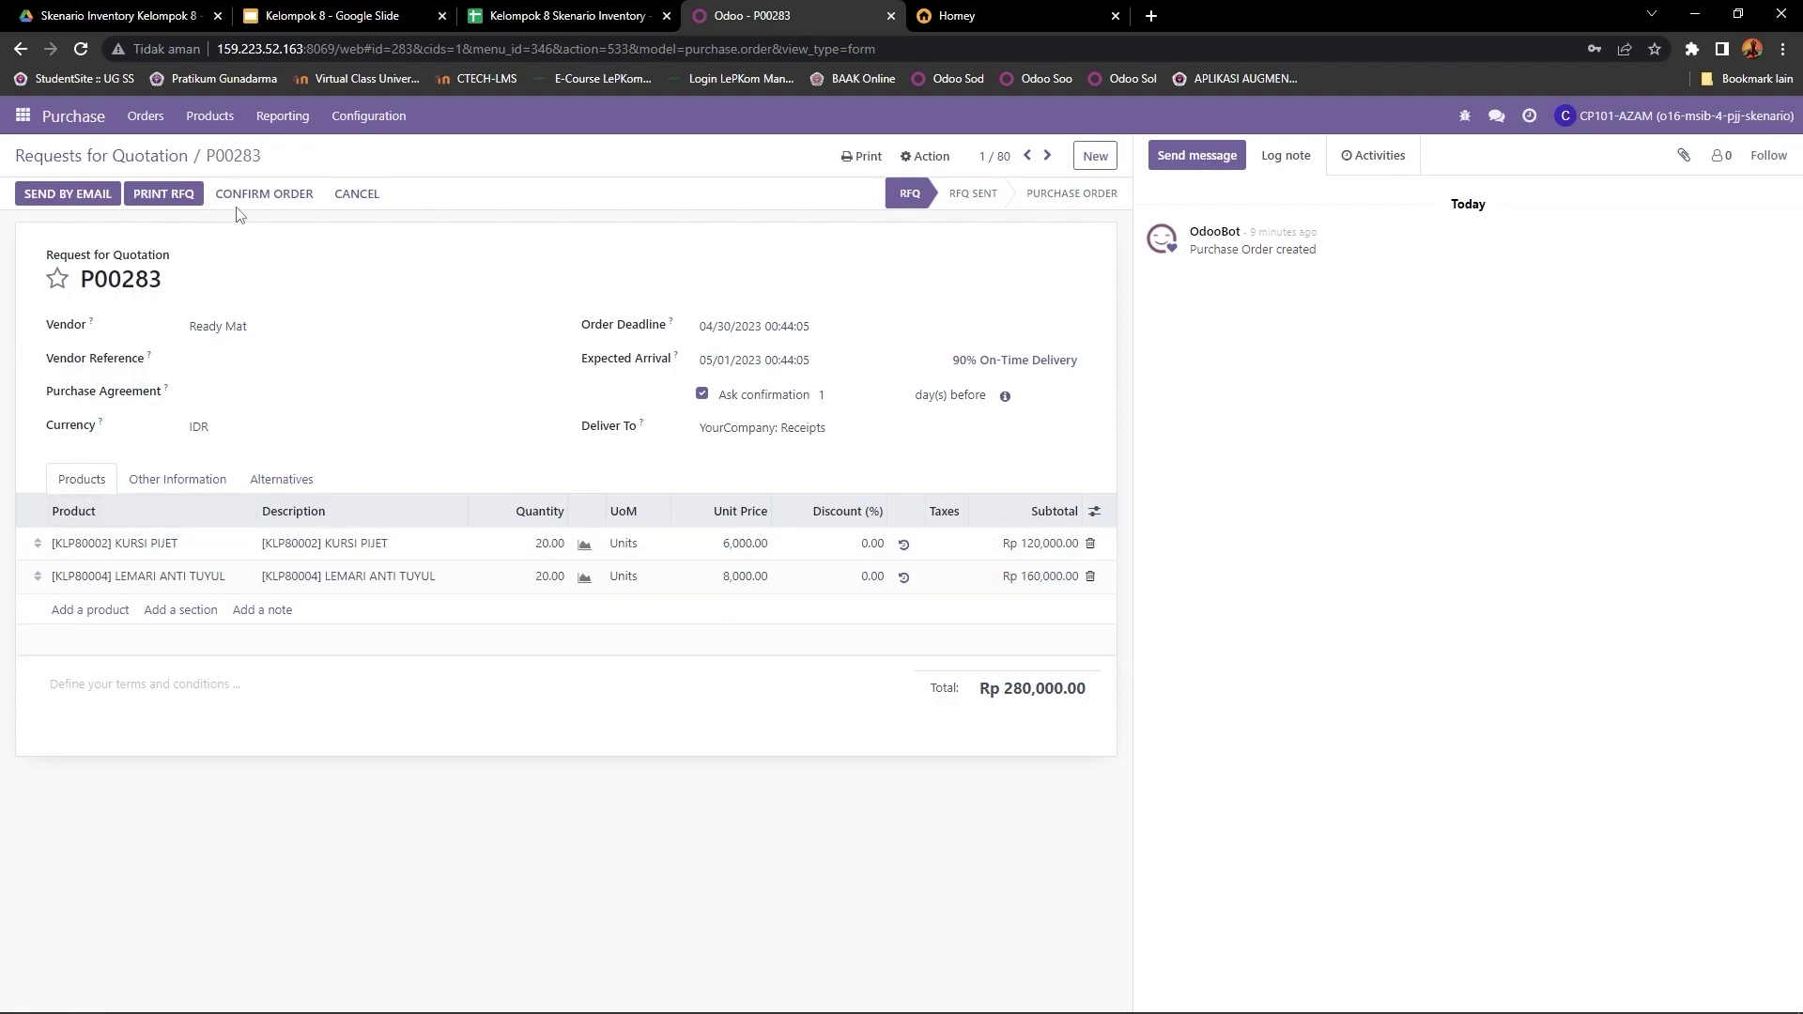
Step: Confirm RFQ P00283 as a purchase order, unlock it, and return to the RFQ list
click(259, 198)
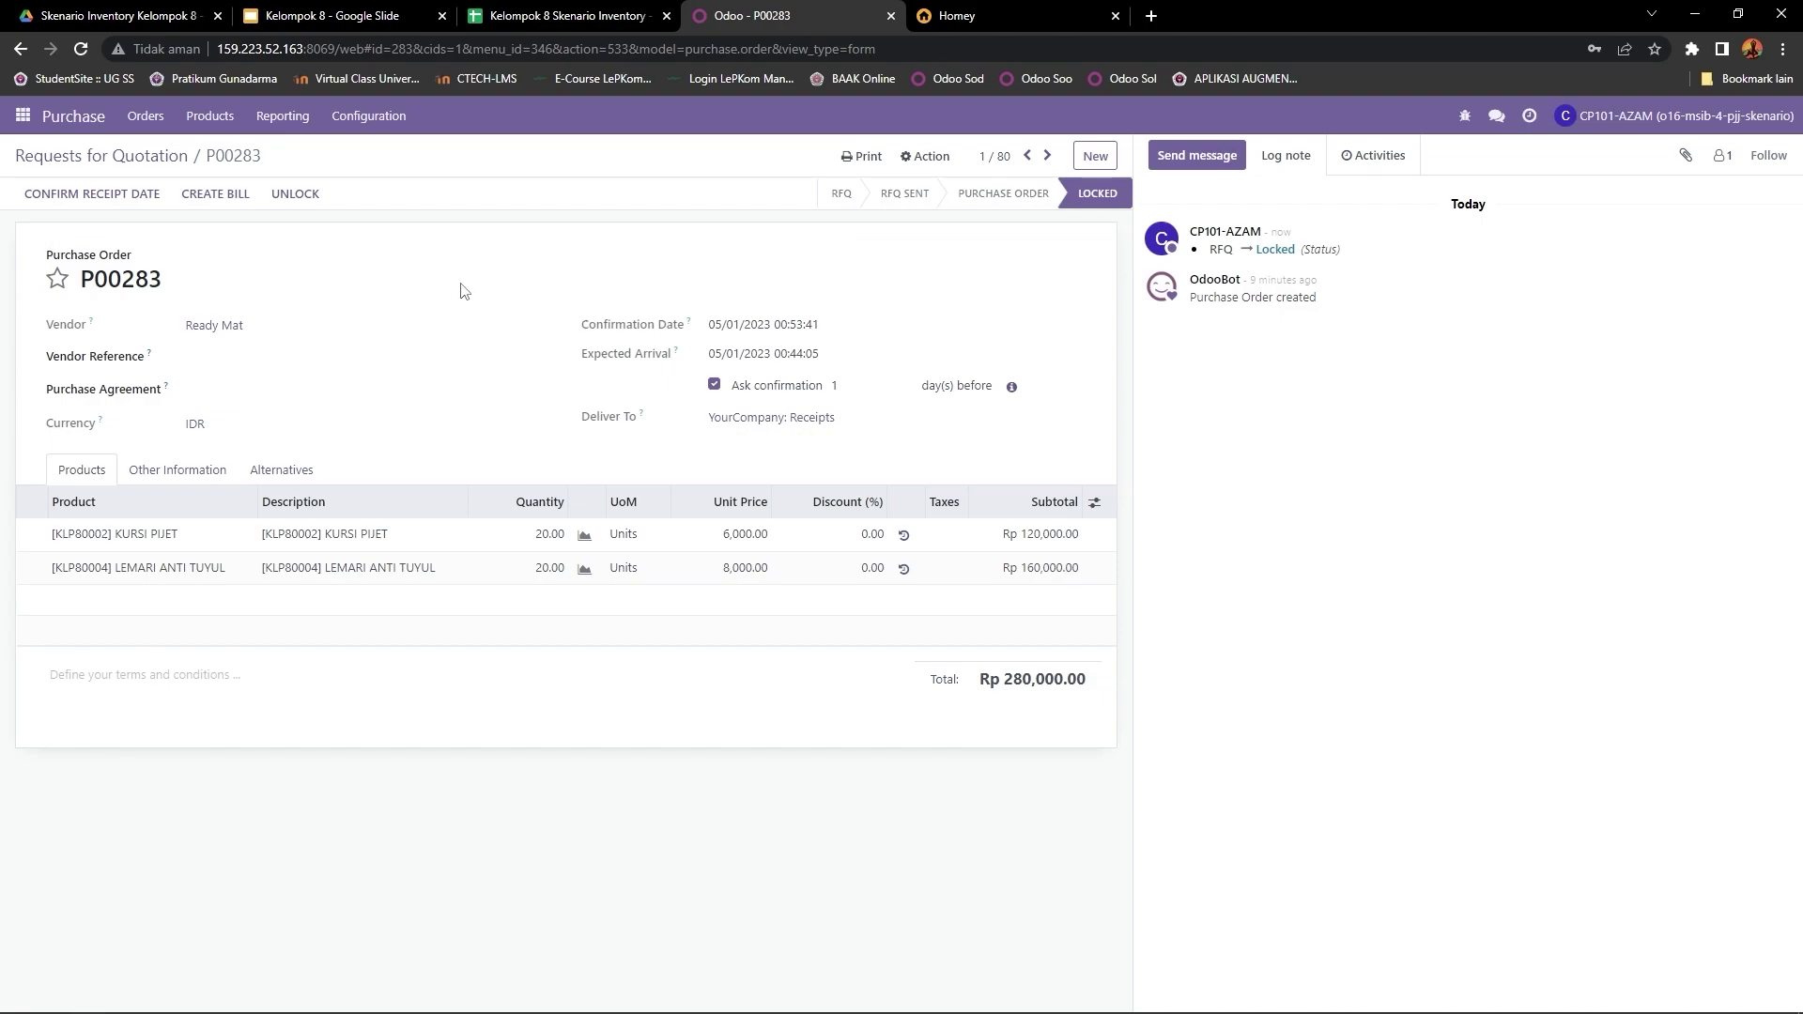
click(293, 199)
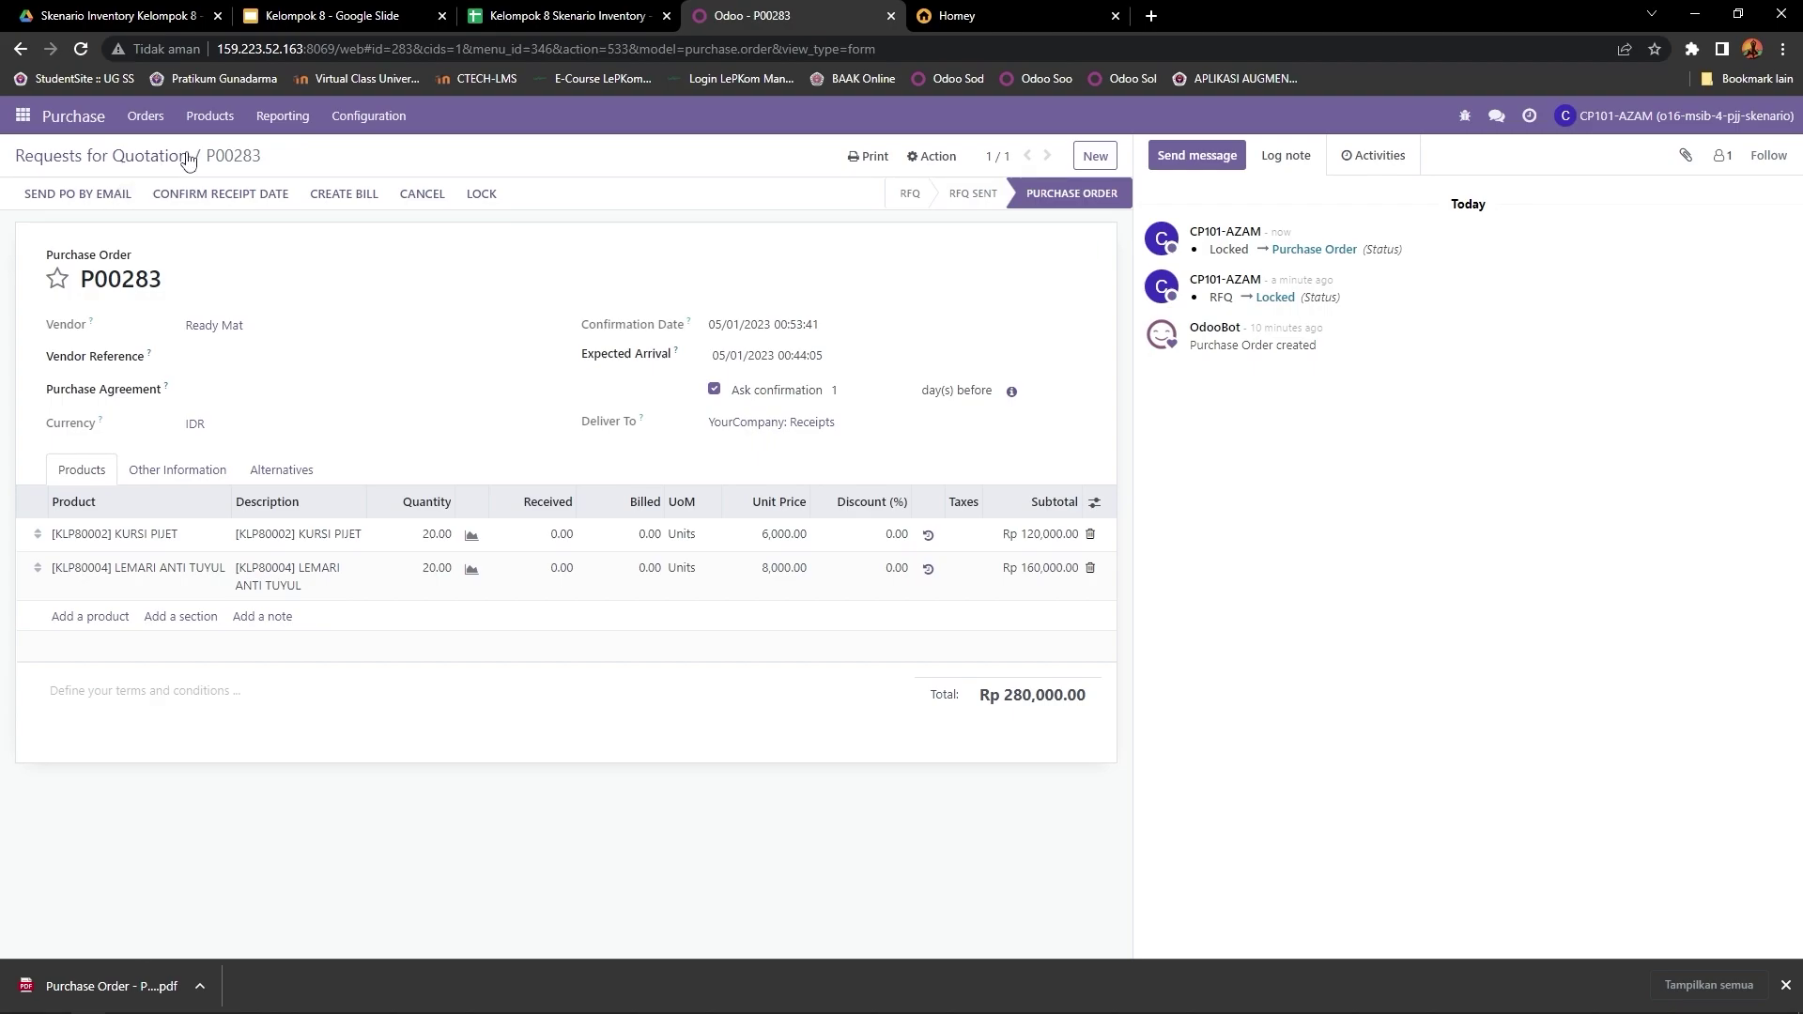
click(125, 161)
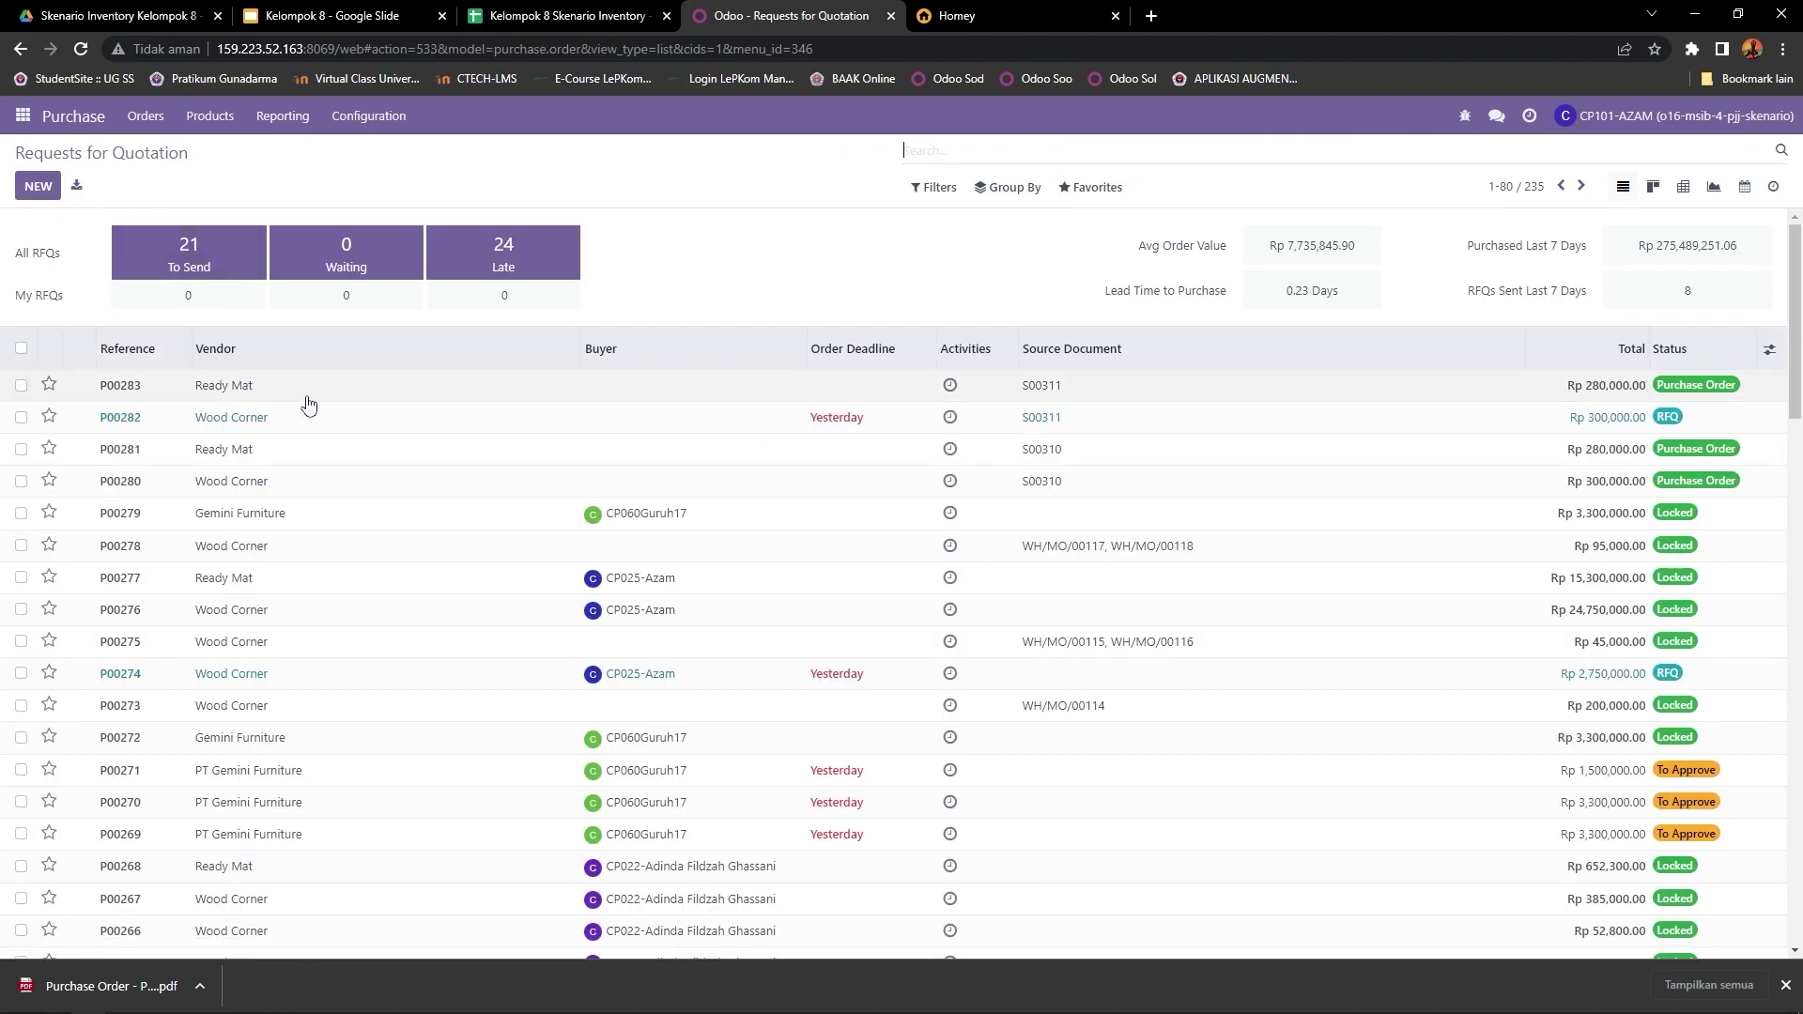
Step: Confirm Wood Corner's P00282 as a purchase order, unlock it, and download its Purchase Order PDF
click(259, 433)
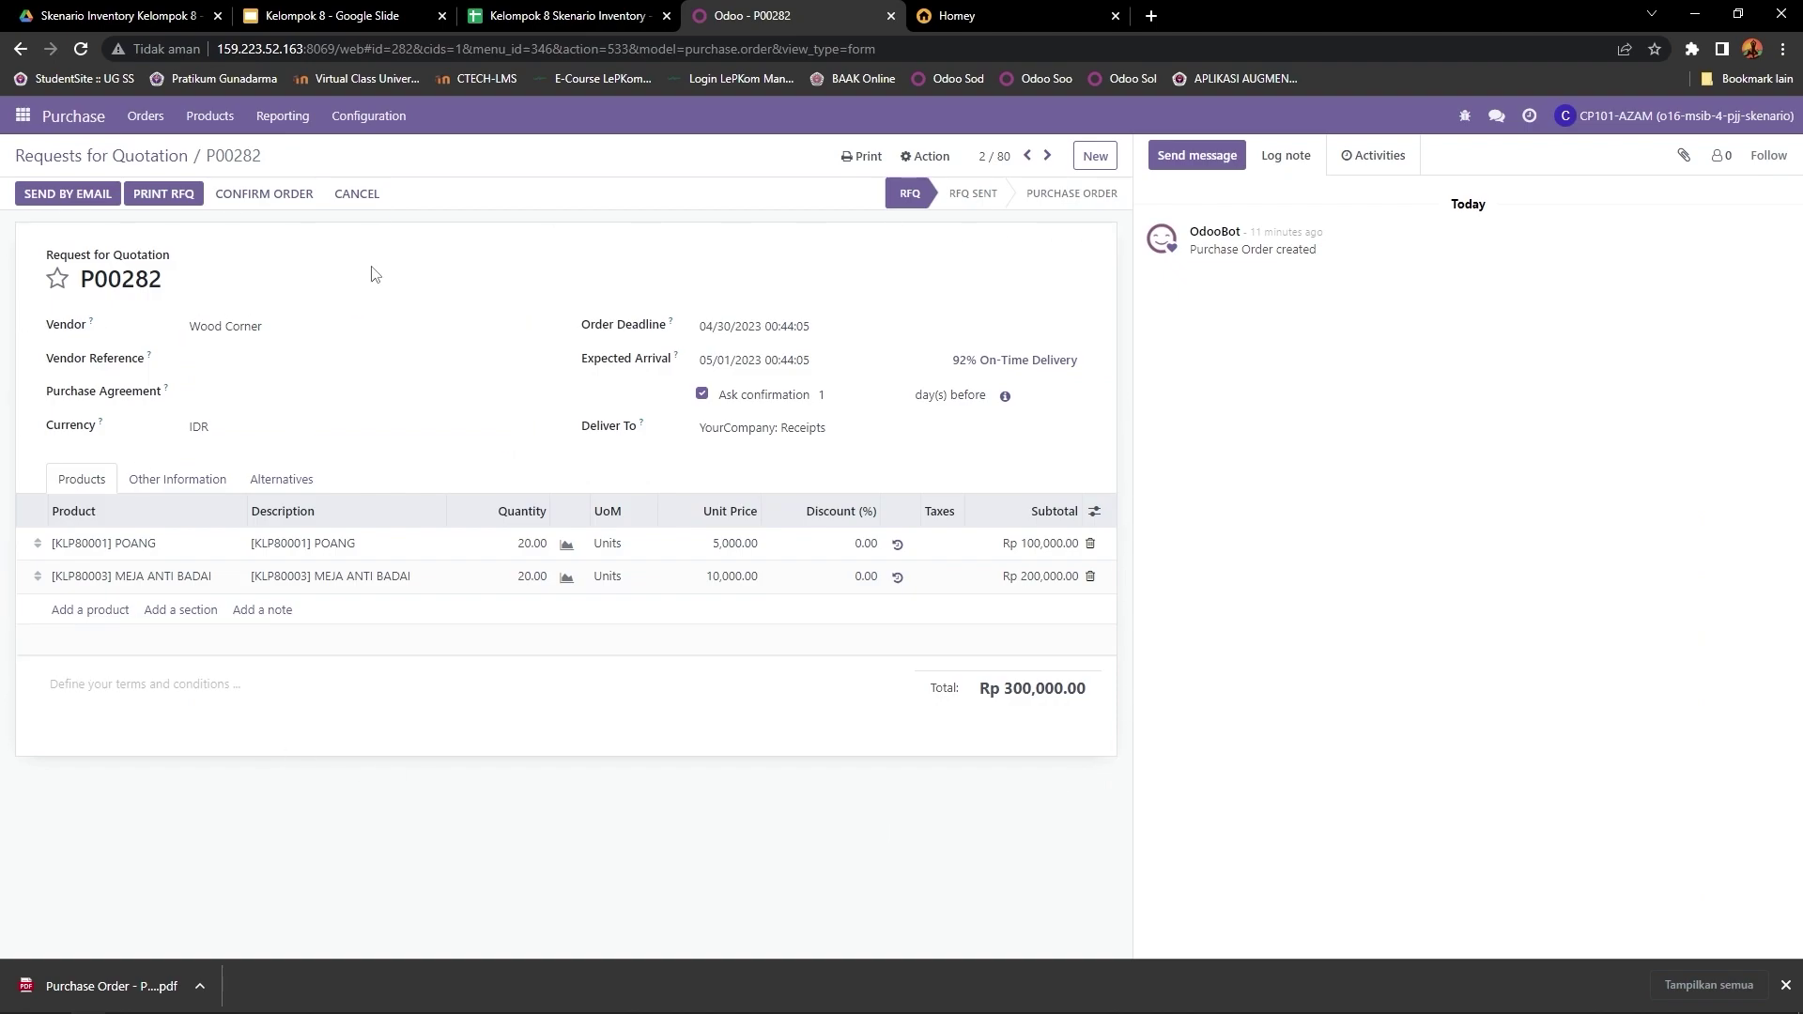
click(276, 202)
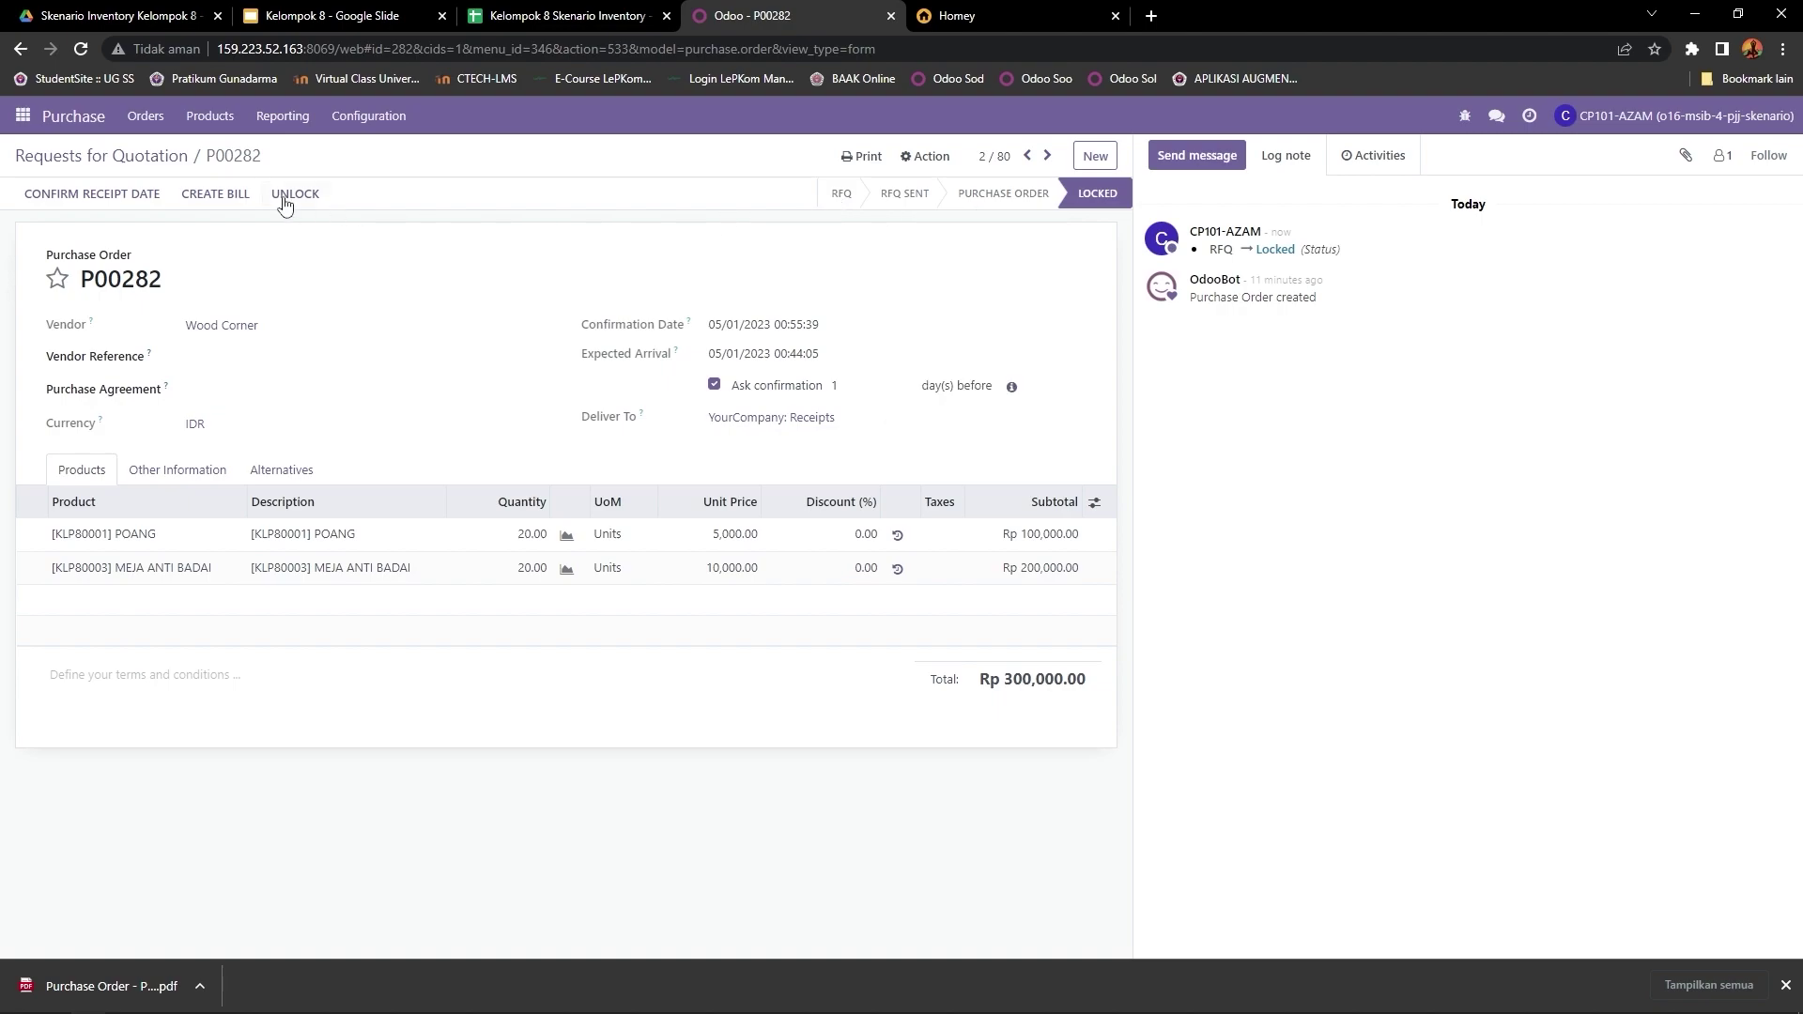
click(285, 197)
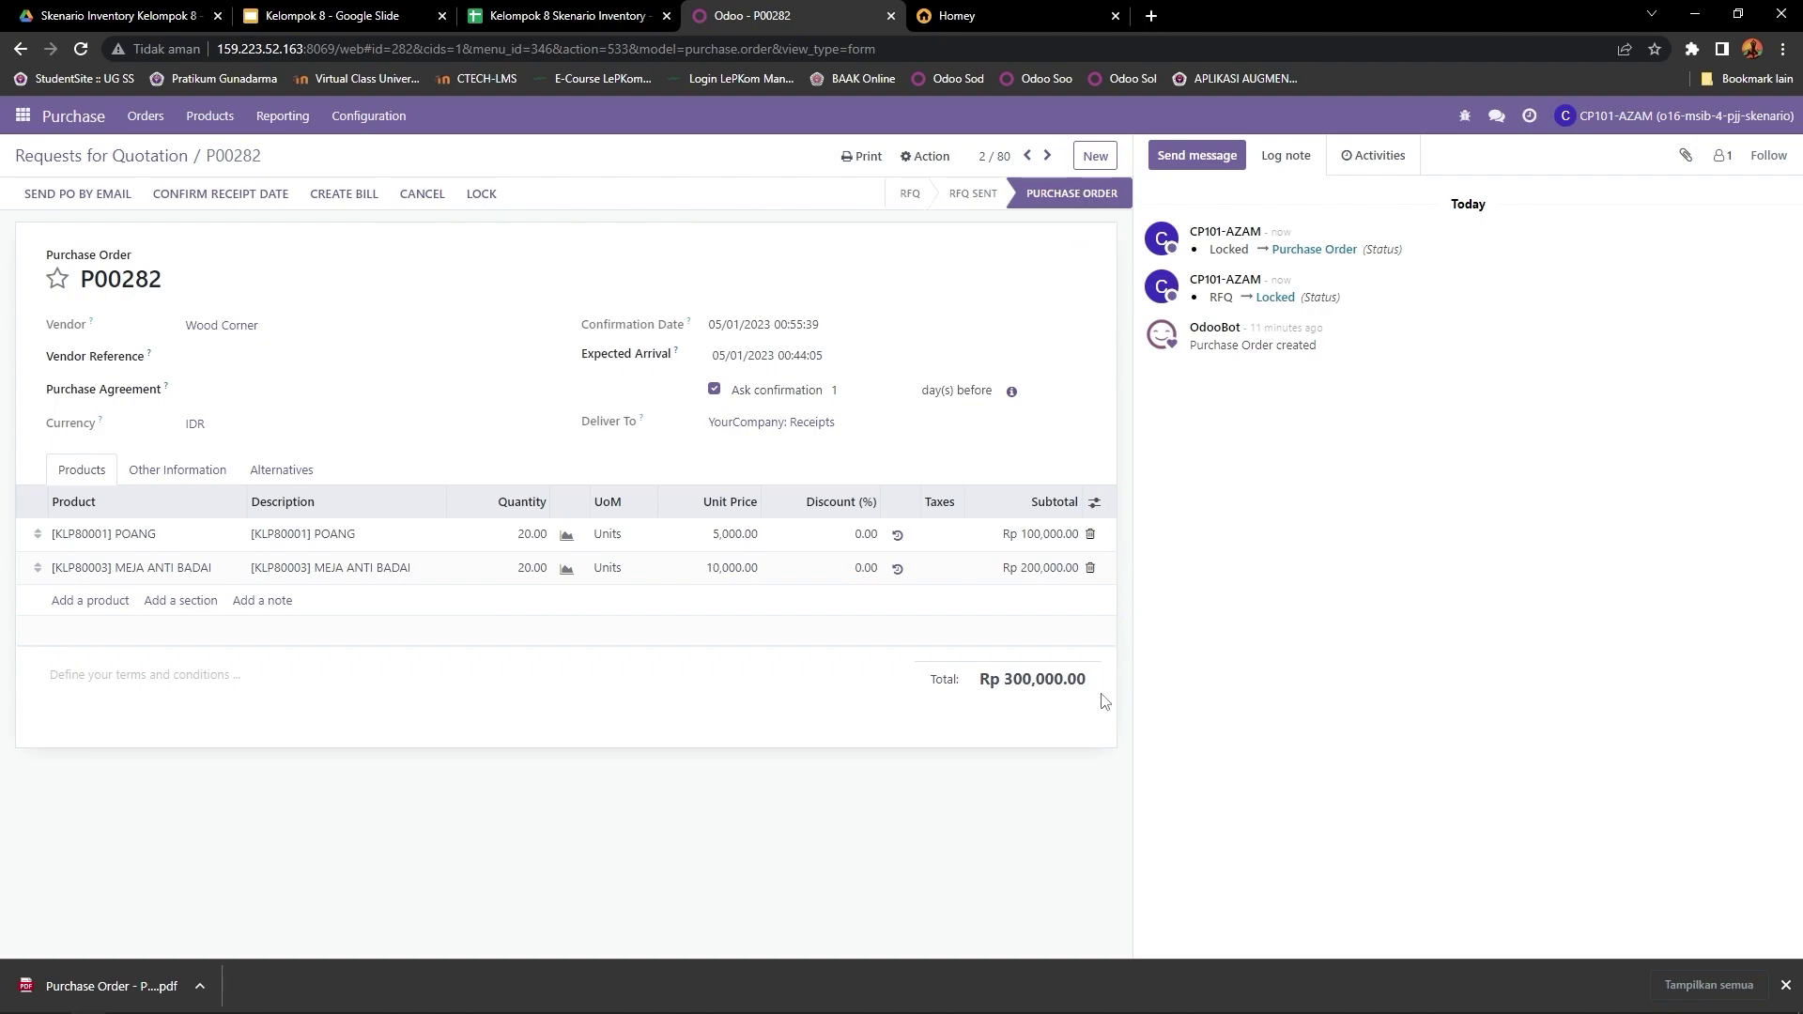
click(859, 156)
click(869, 188)
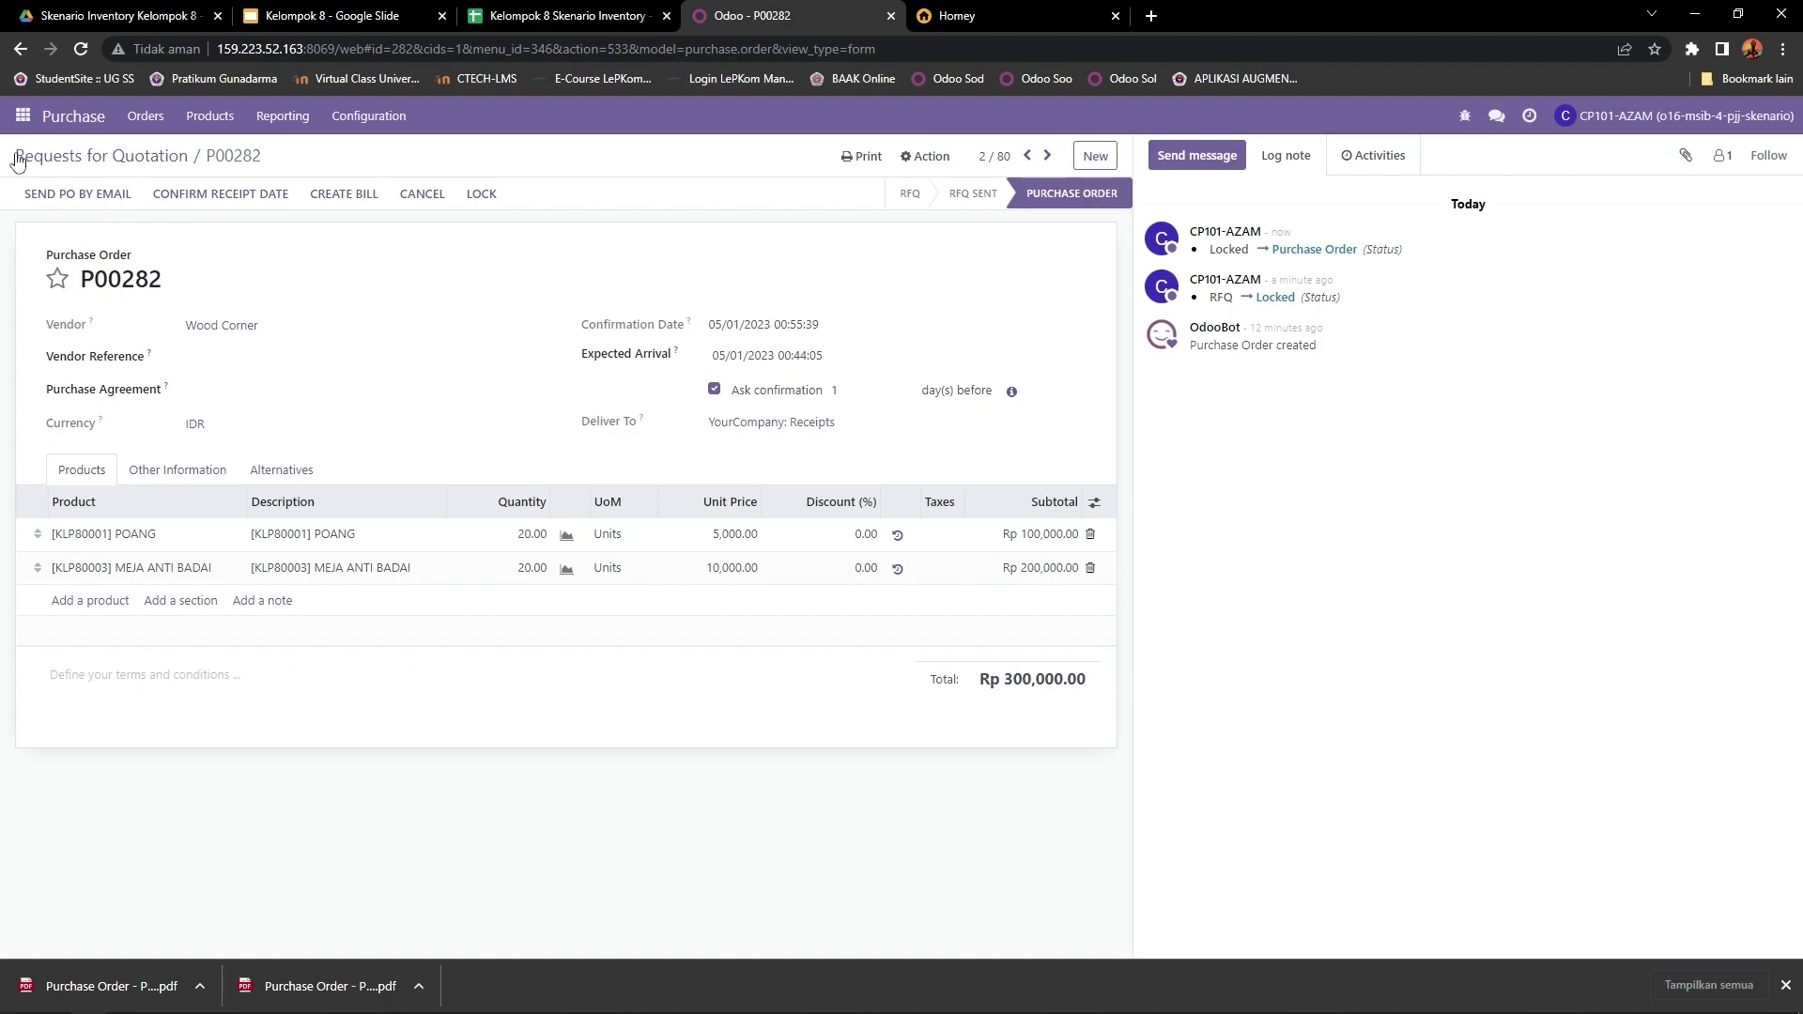
click(22, 120)
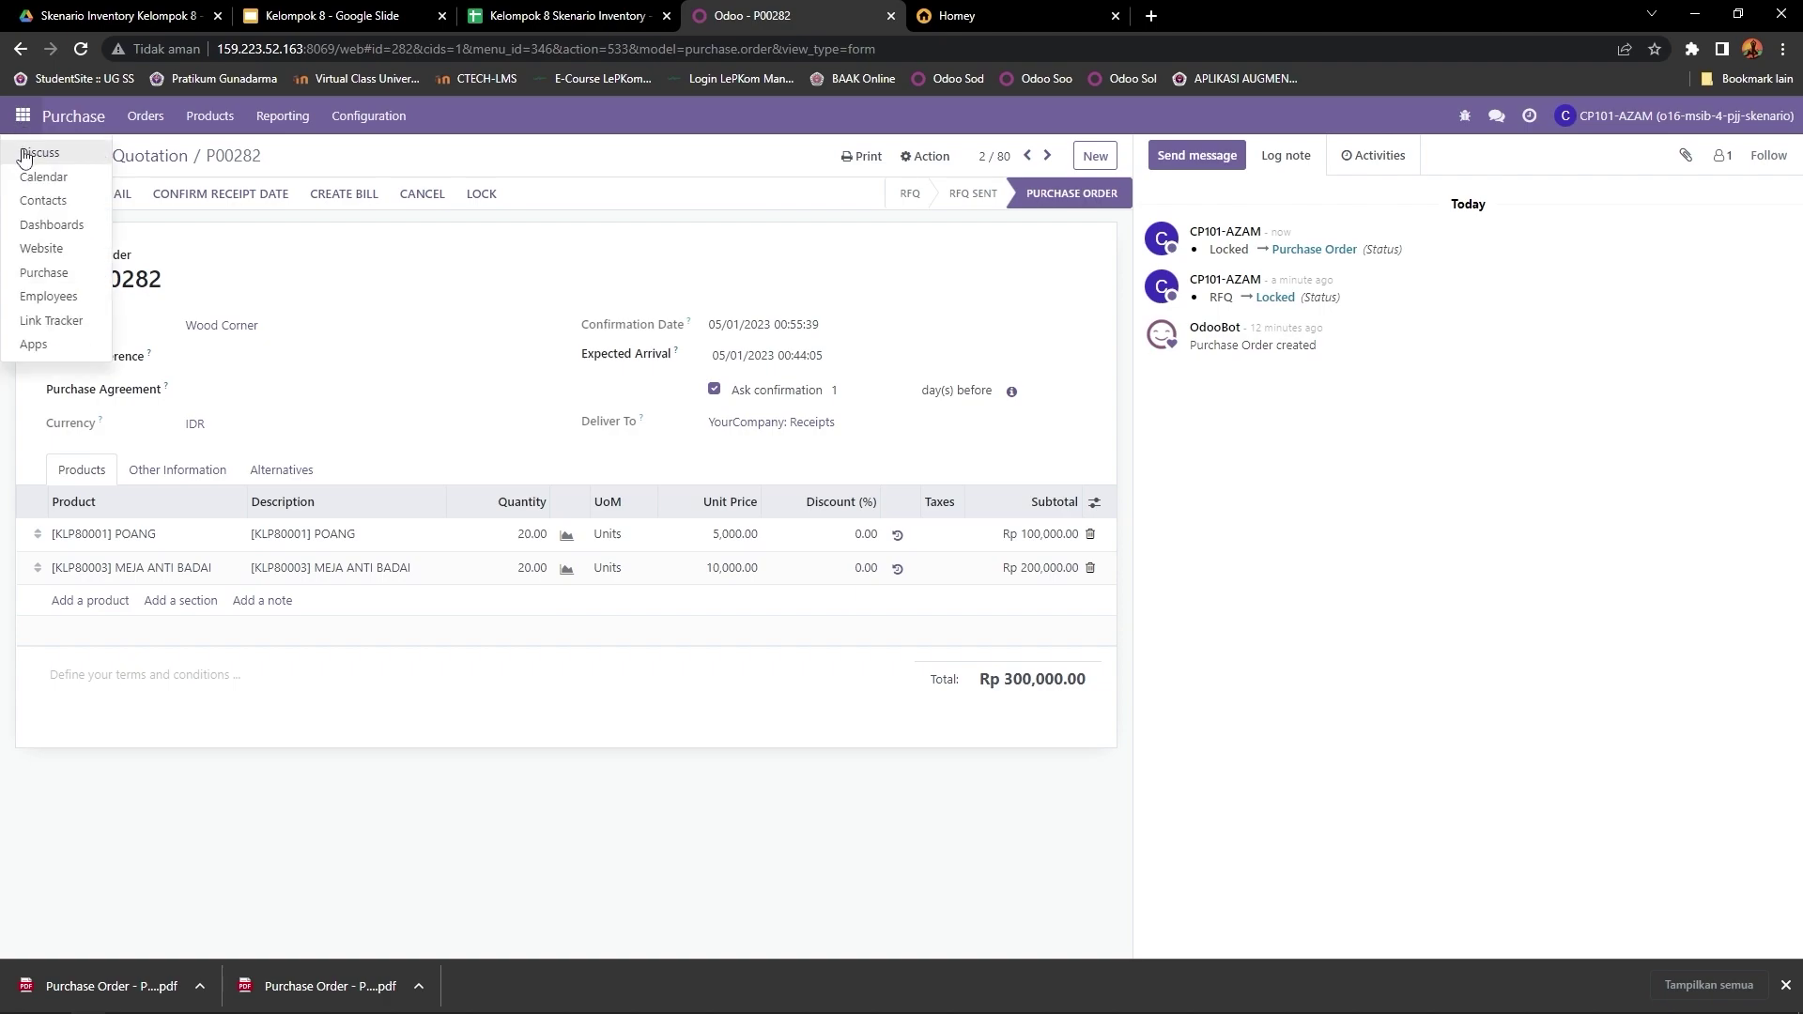
Step: Open a direct chat with the warehouse colleague and type 'Selamat Pagi, Apakah produk yang saya beli sudah masuk…'
click(24, 154)
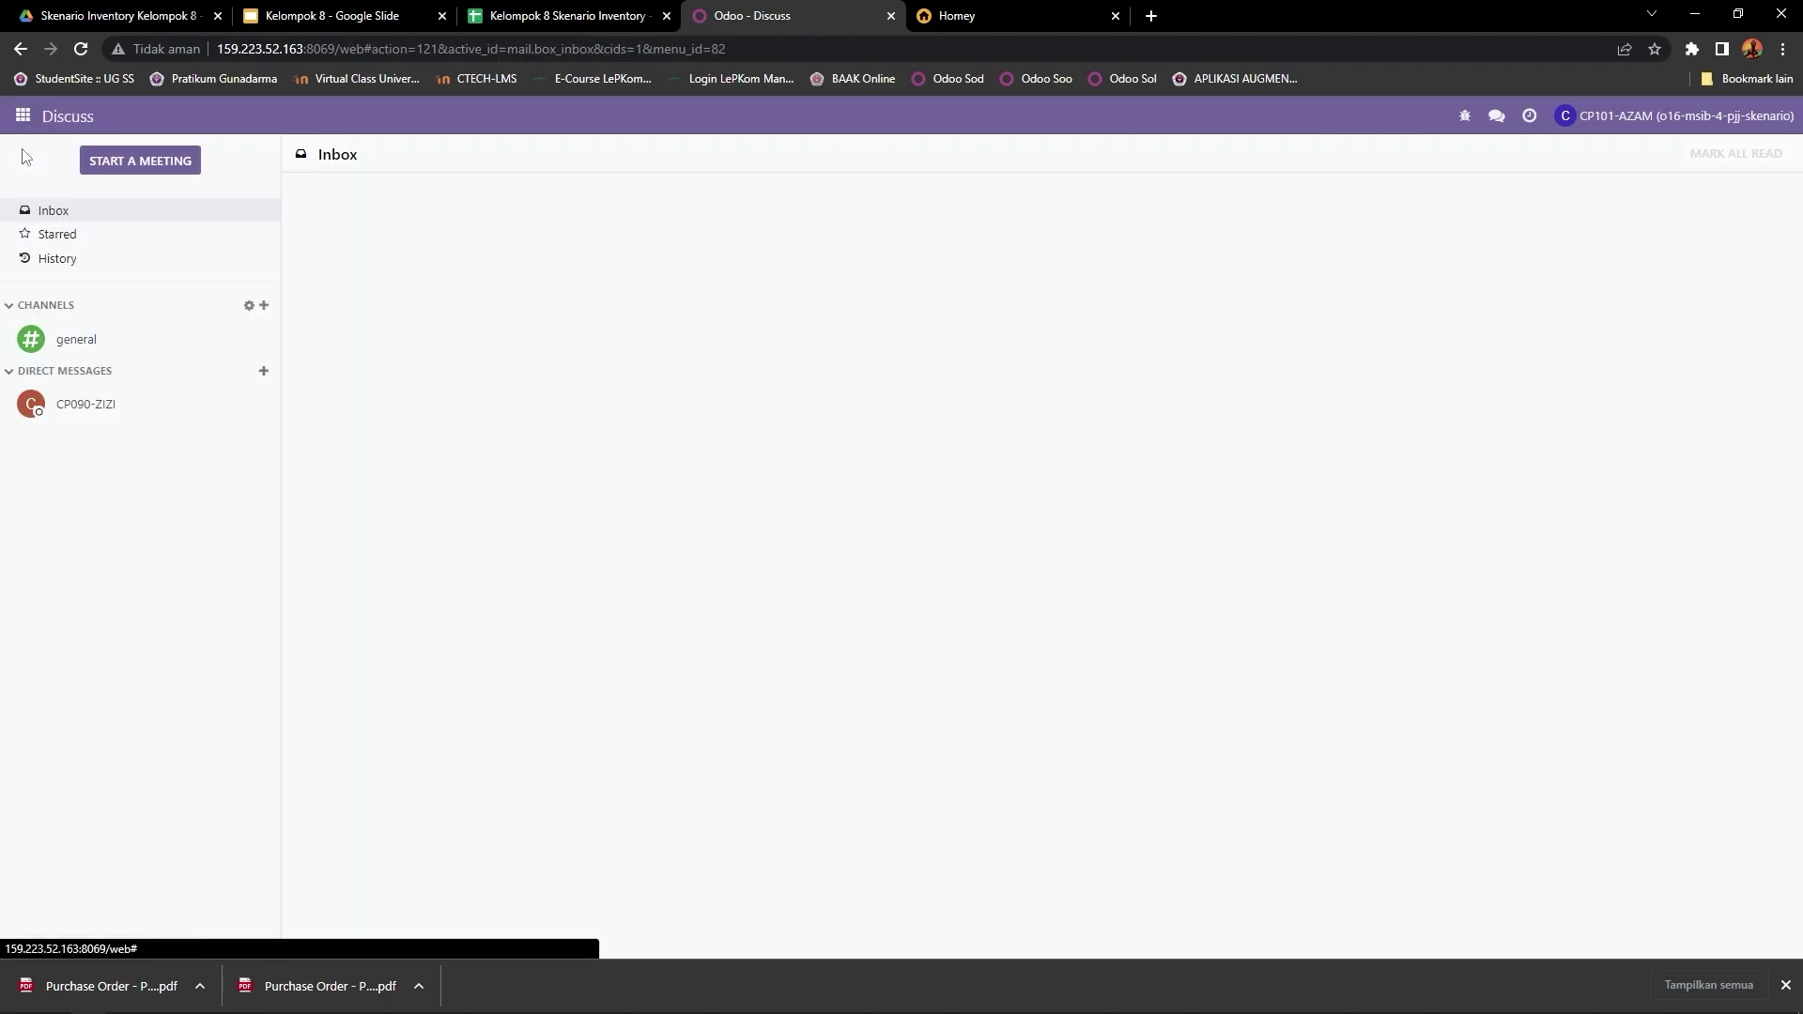
click(264, 373)
text(cp)
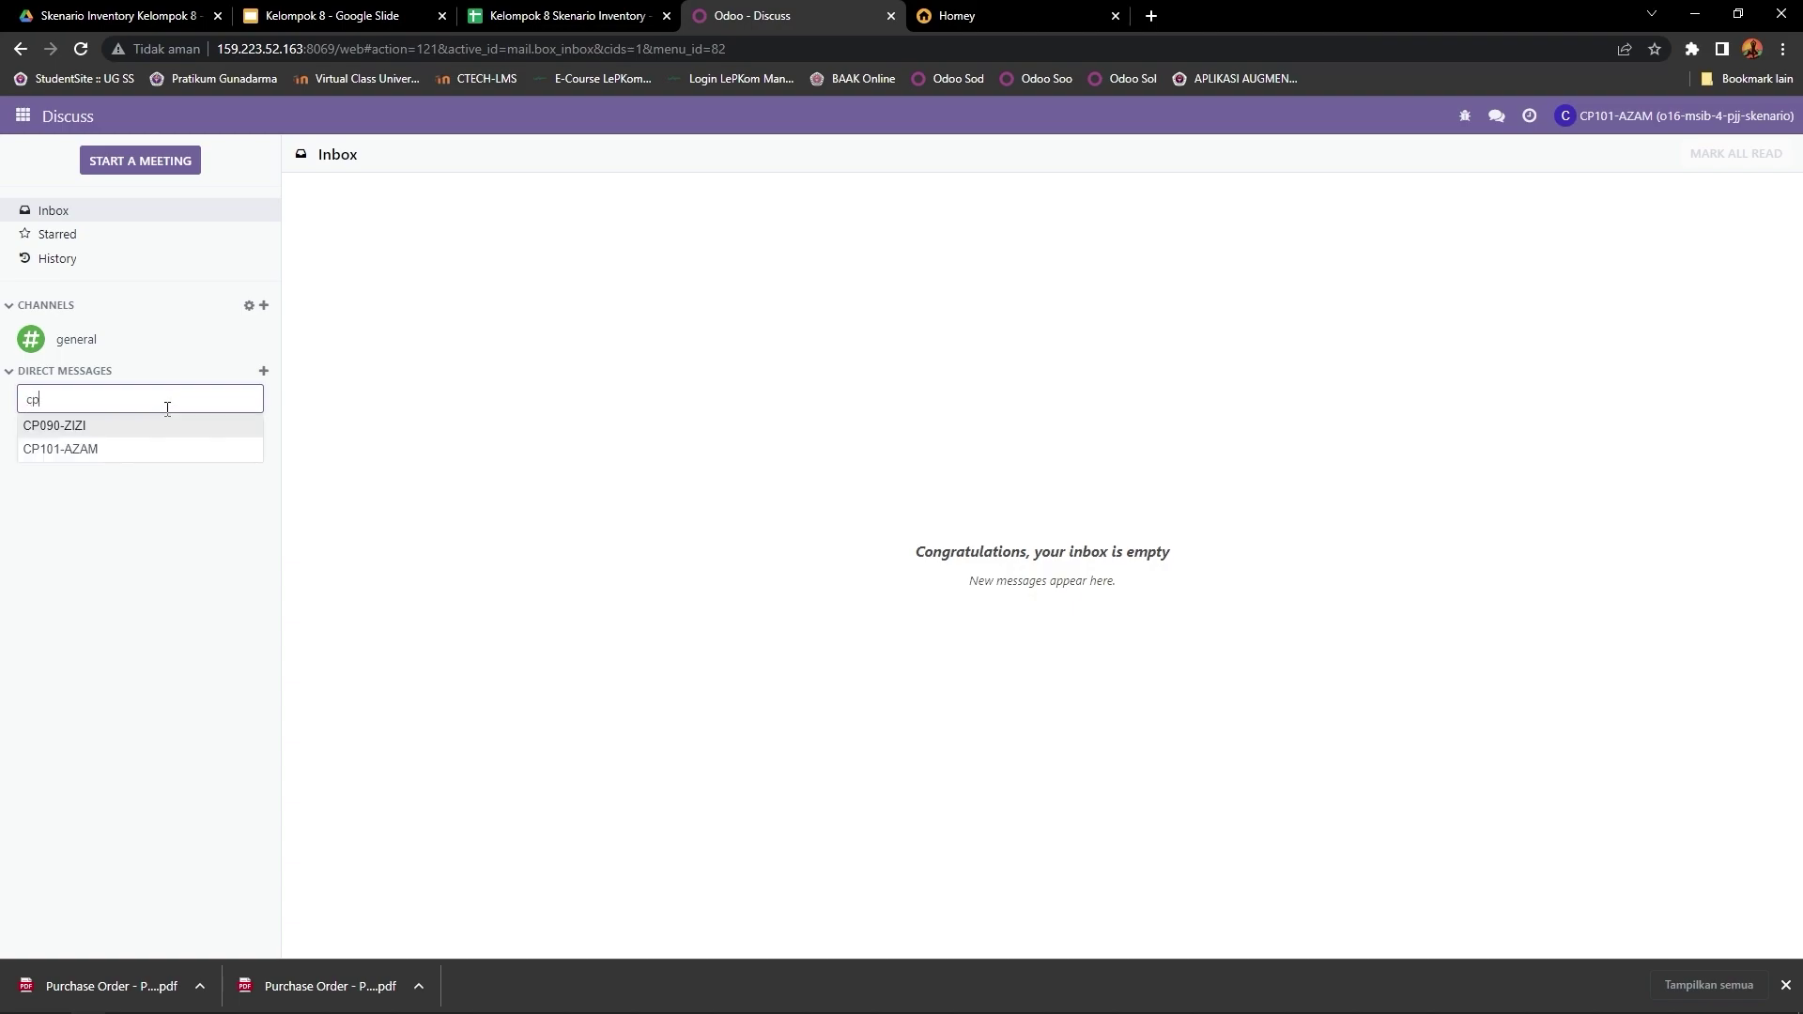
text(048)
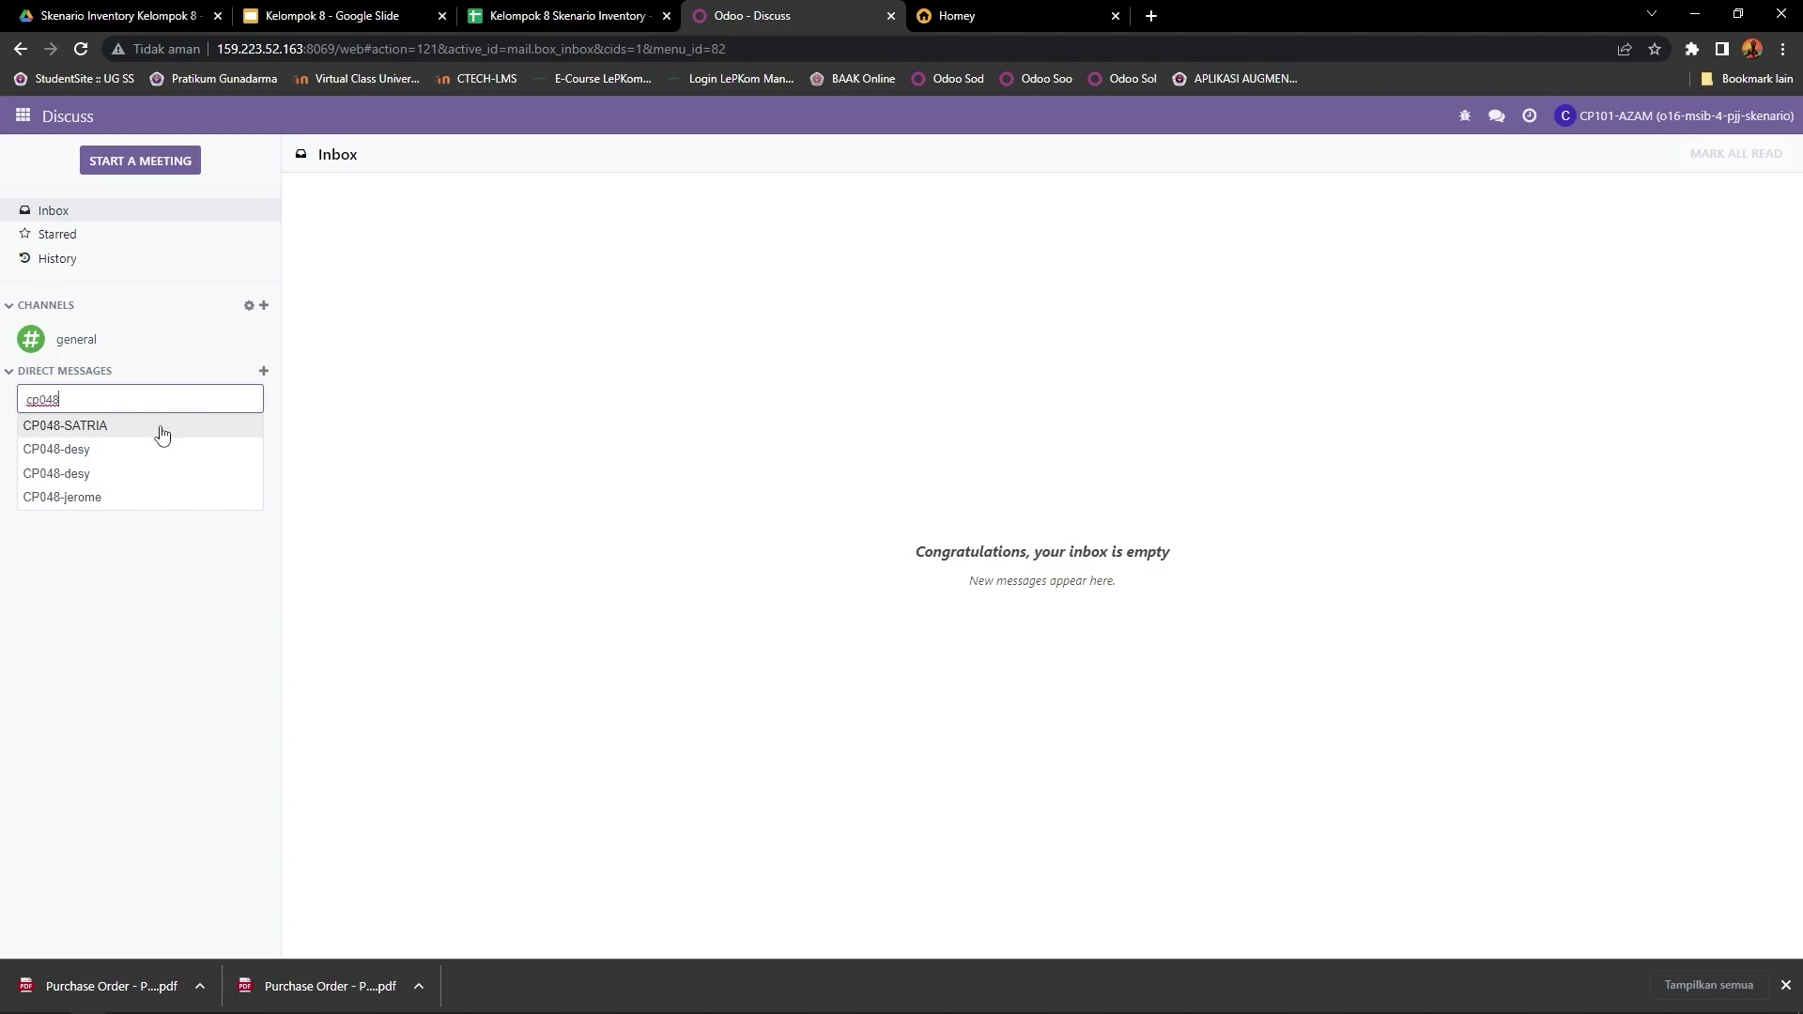
click(162, 433)
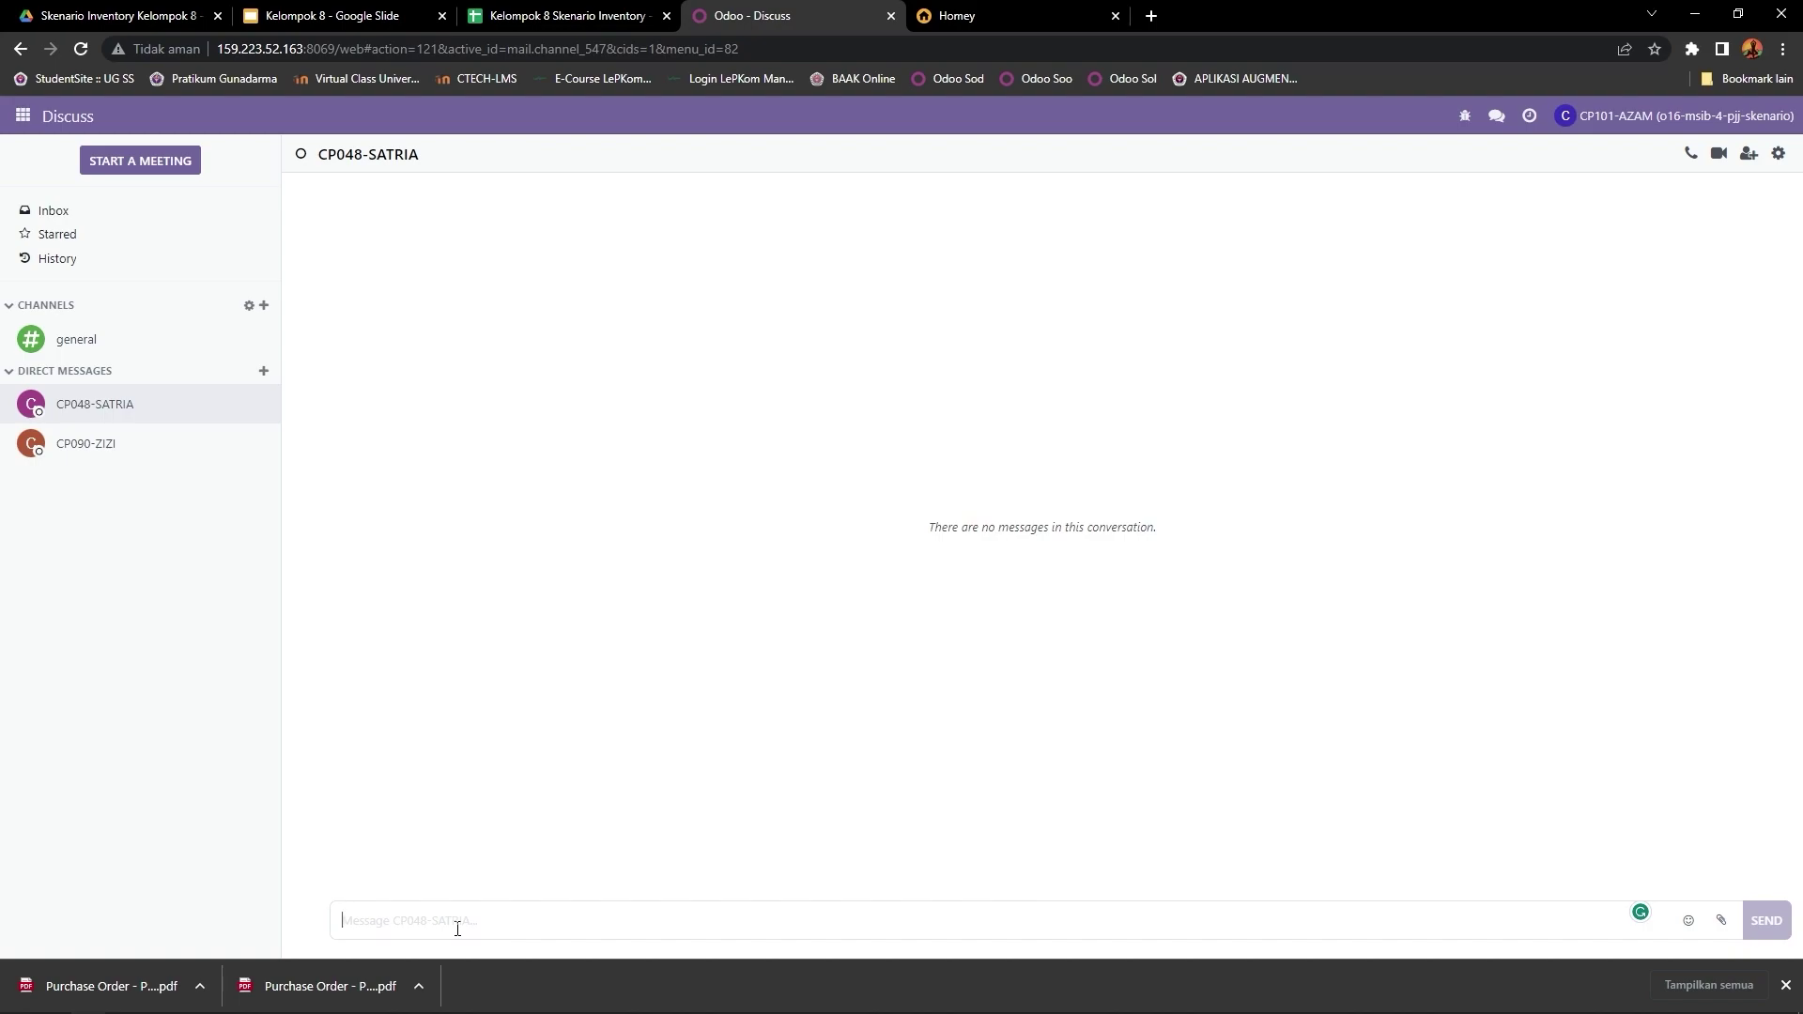
text(Selam)
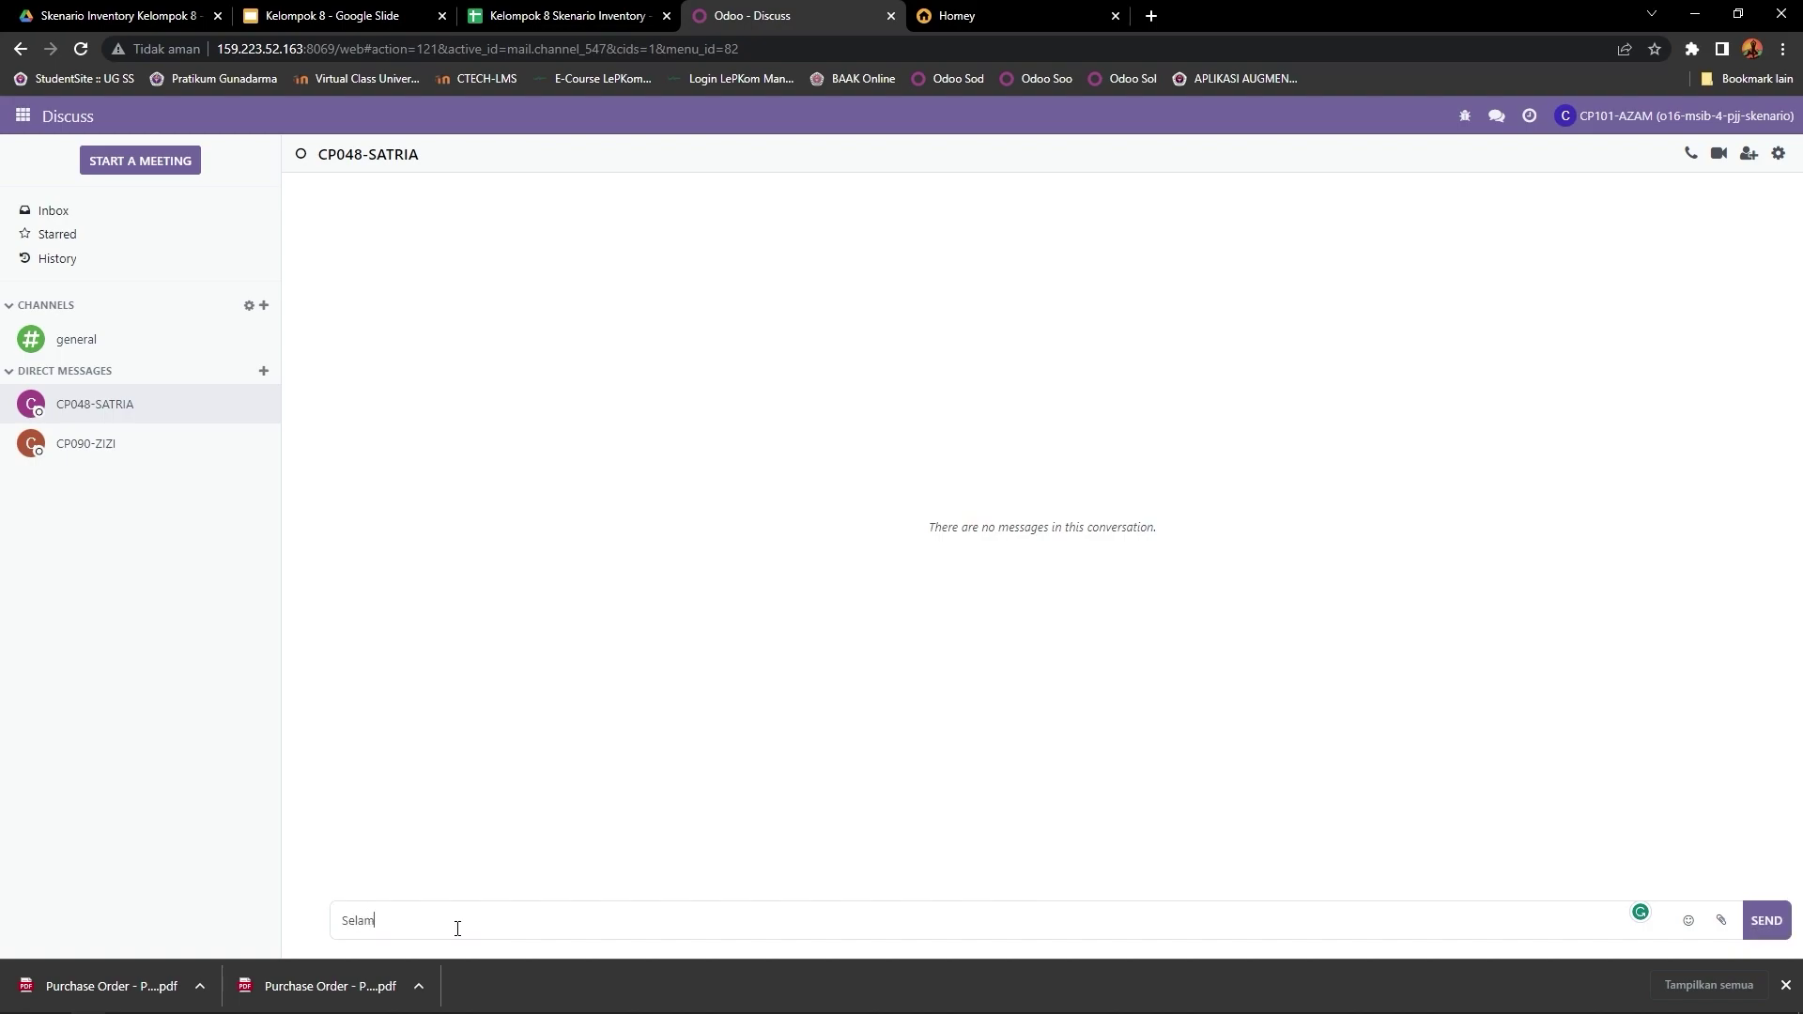
text(at Pagi, Apakah produk yang saya beli sudah masuk atau belu)
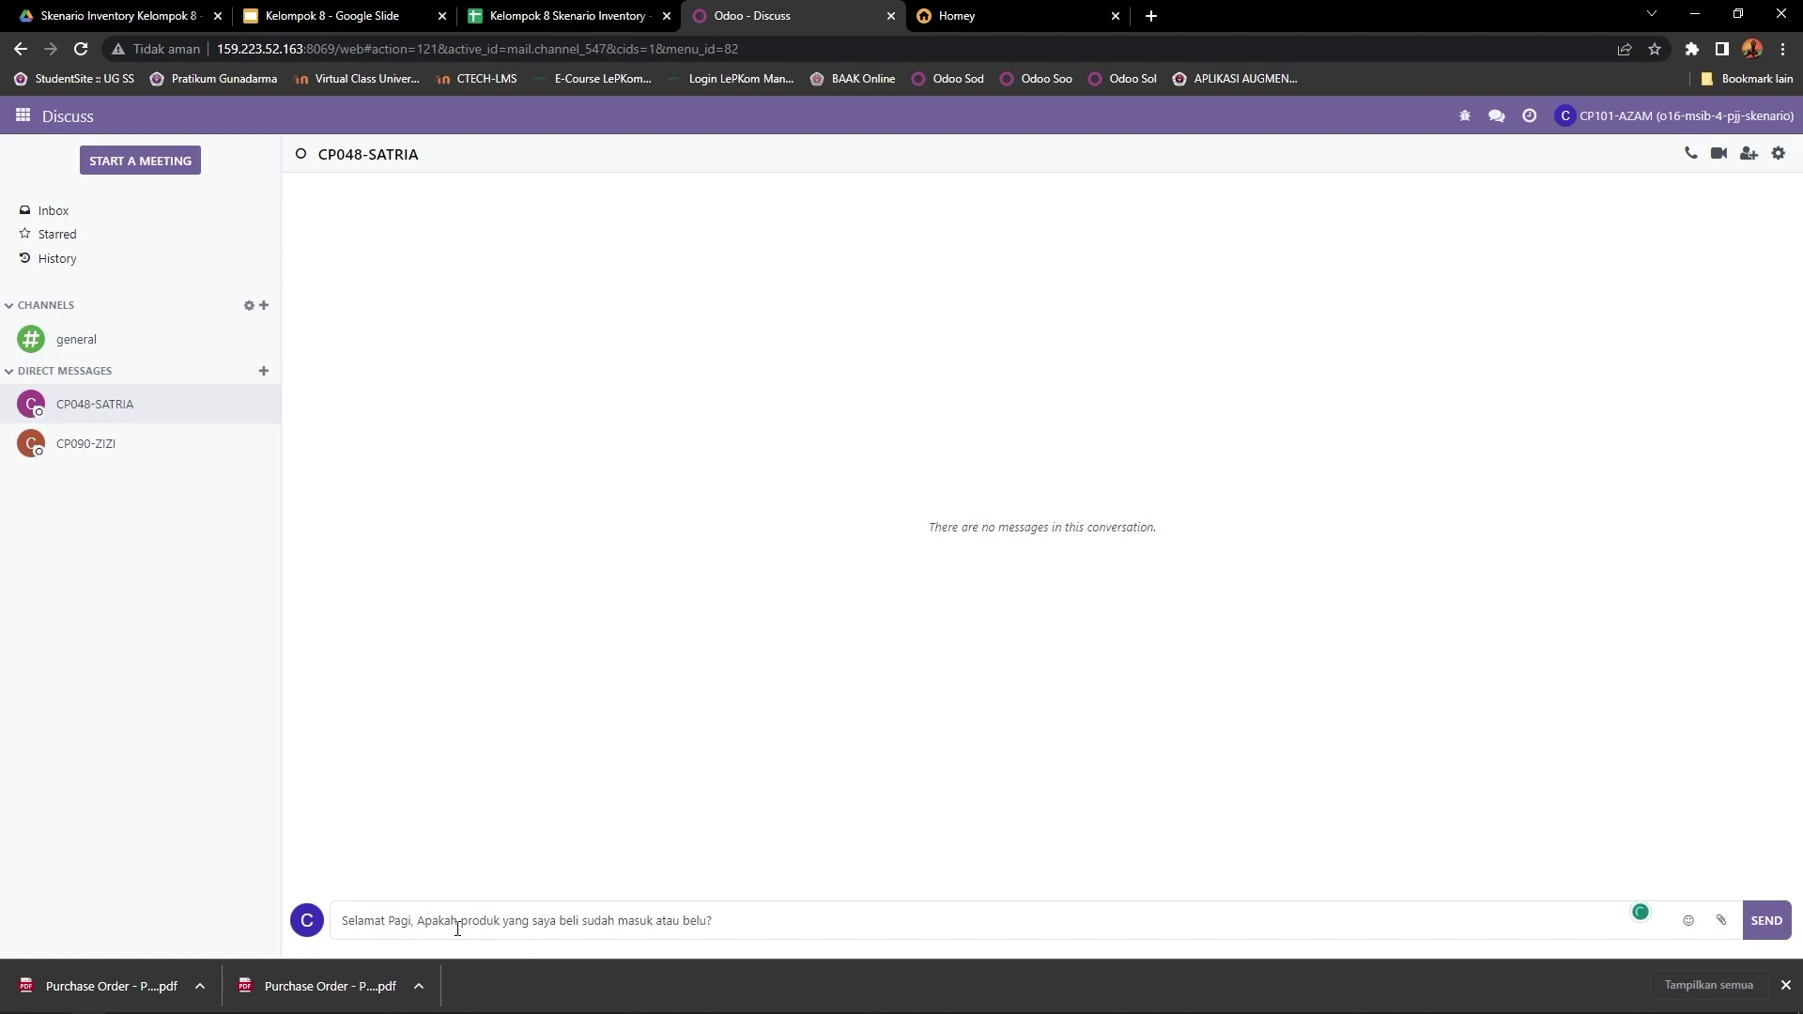
text(m? berikut lampirannya.)
Step: Attach the P00282 and P00283 Purchase Order PDFs and send the arrival question
click(1723, 922)
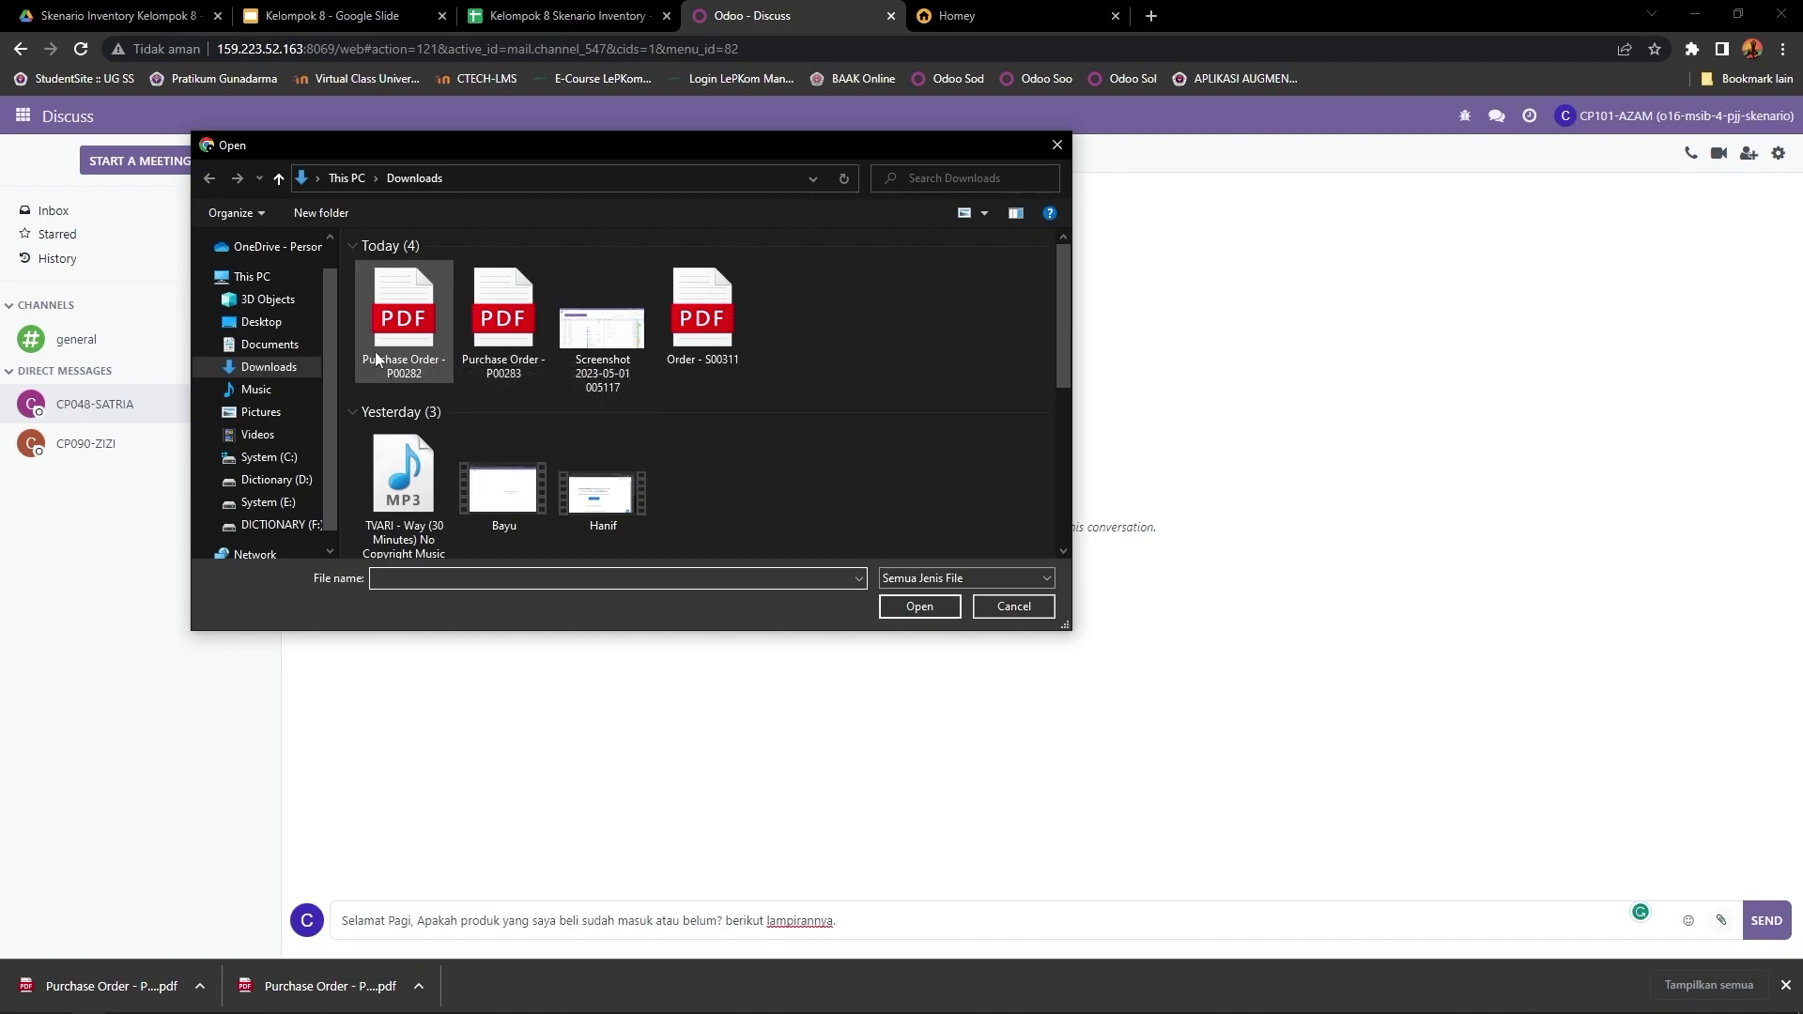
click(399, 346)
ctrl+click(498, 329)
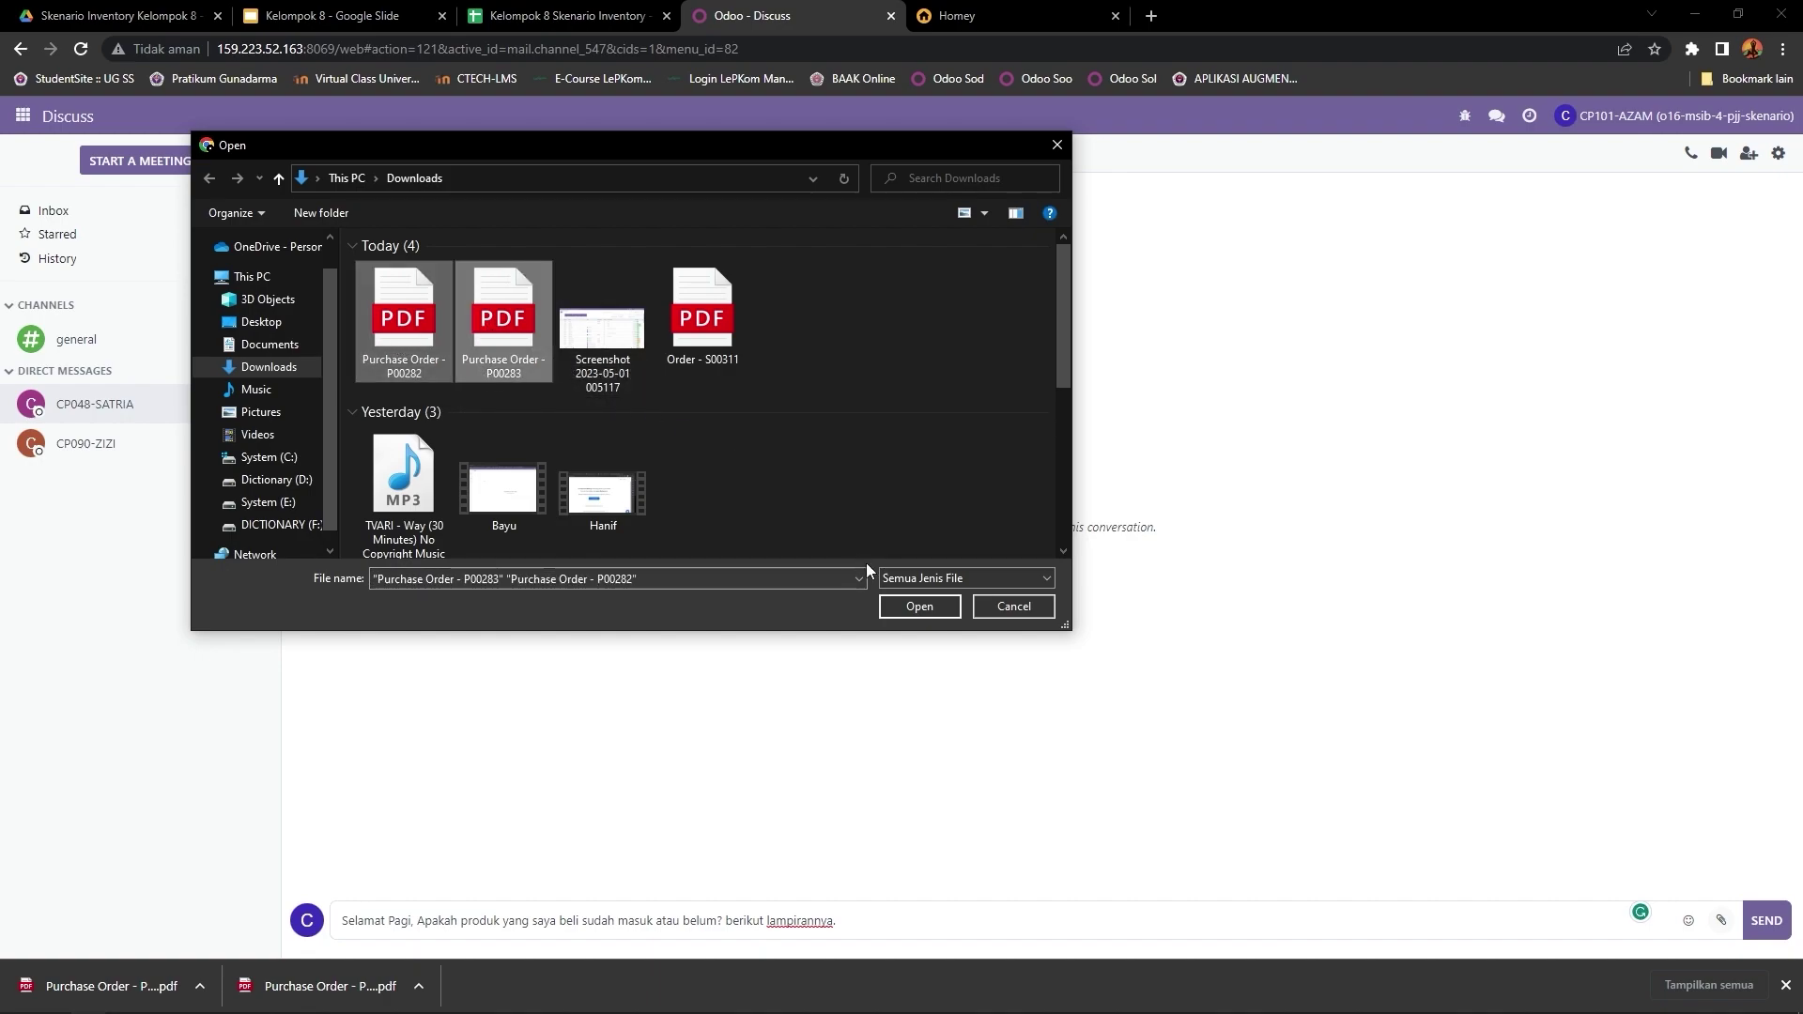
click(913, 606)
key(Return)
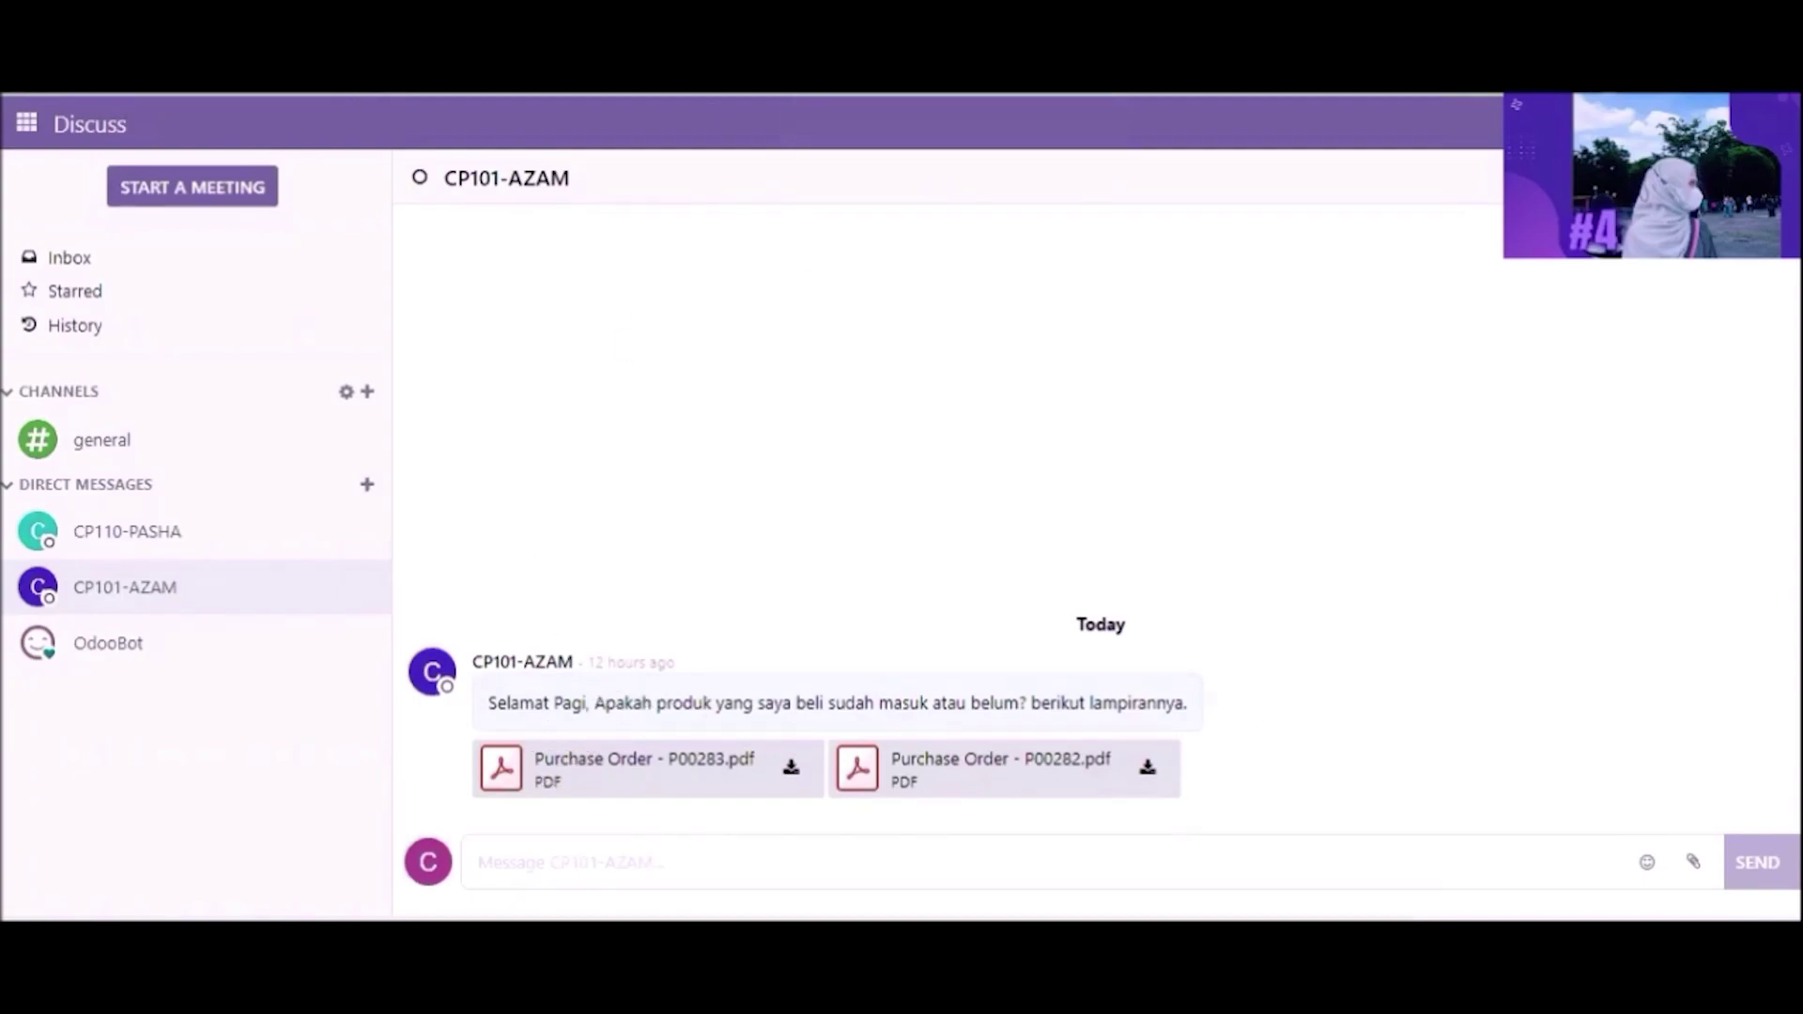
Step: Preview the attached P00282 purchase order PDF, then switch from Discuss to the Inventory app
click(644, 767)
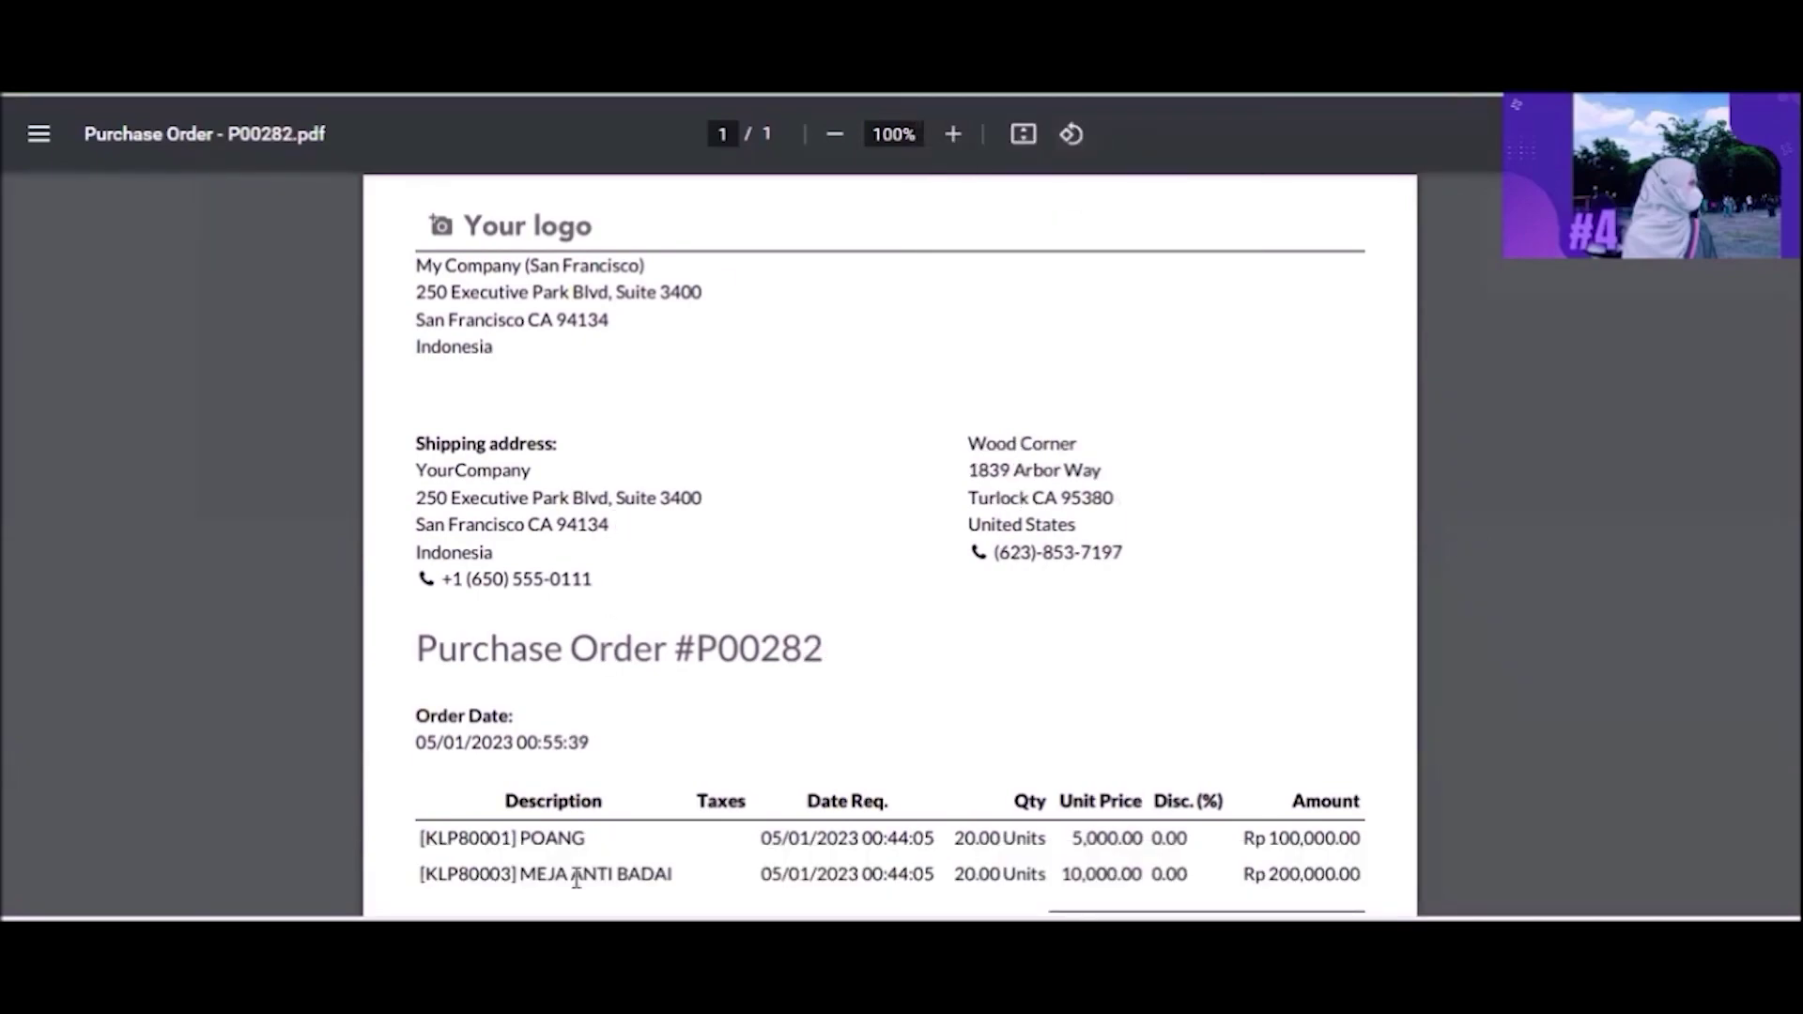
click(686, 83)
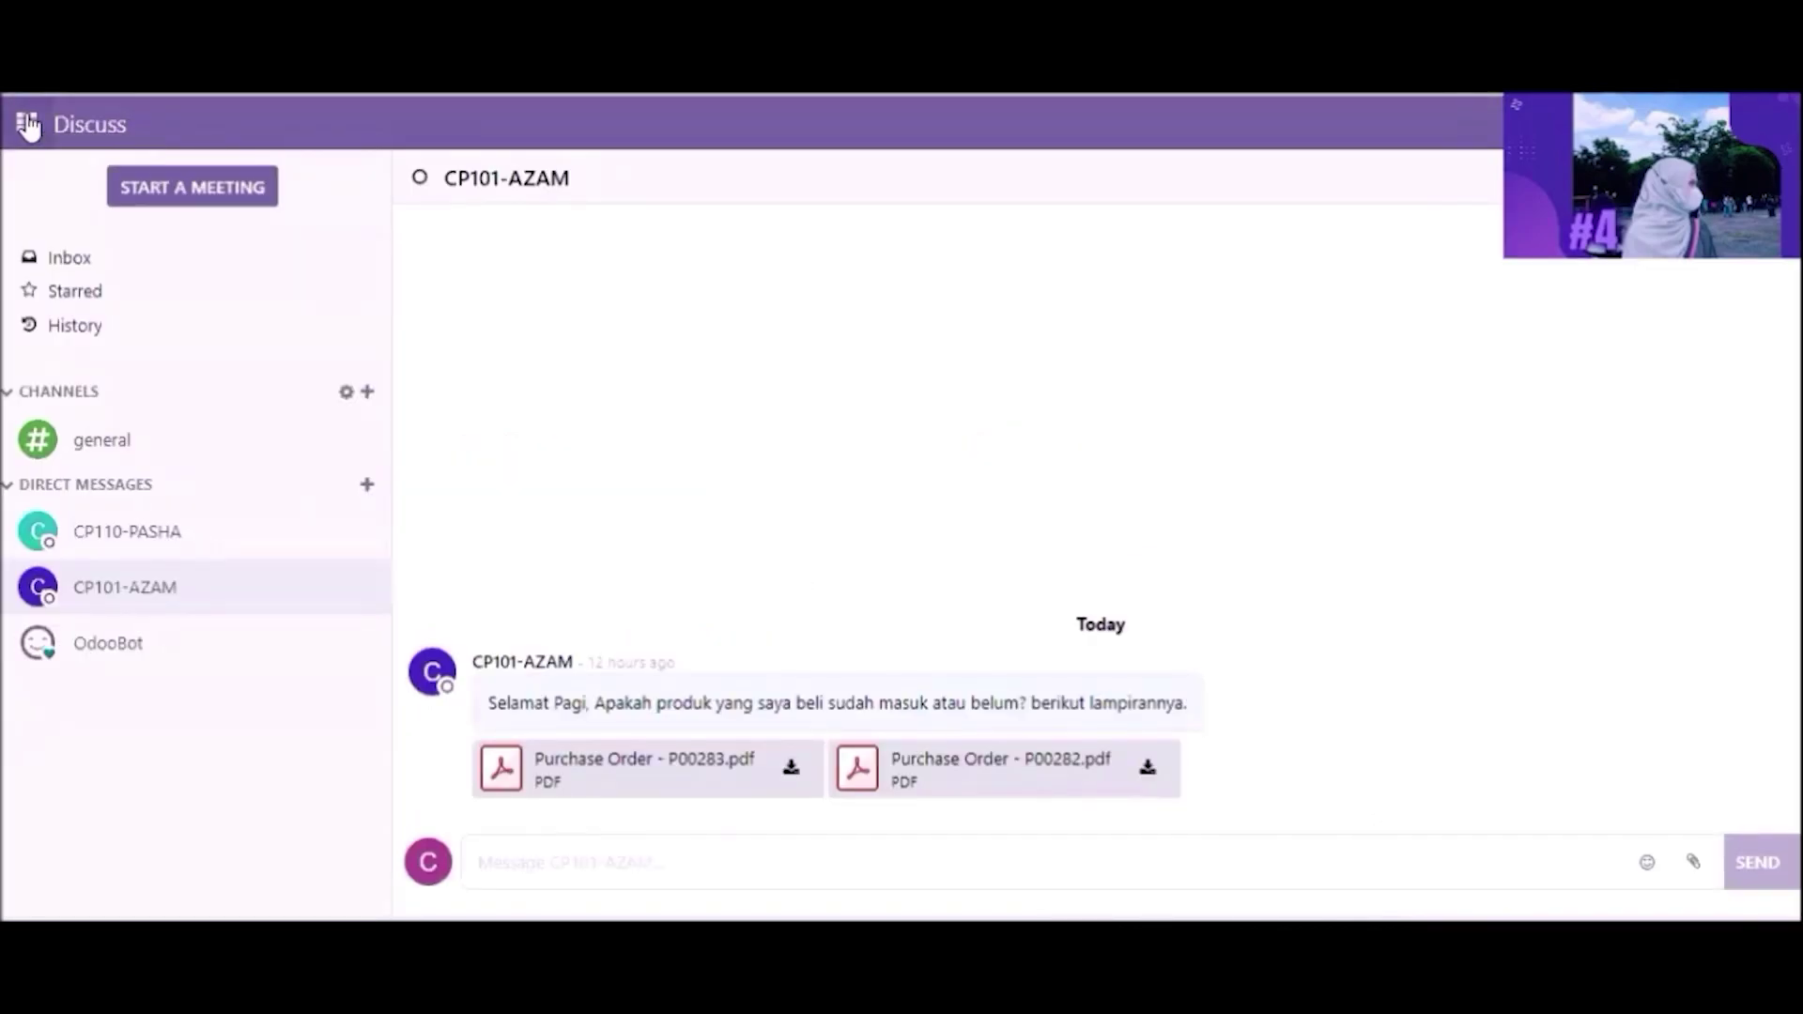
click(28, 124)
click(49, 344)
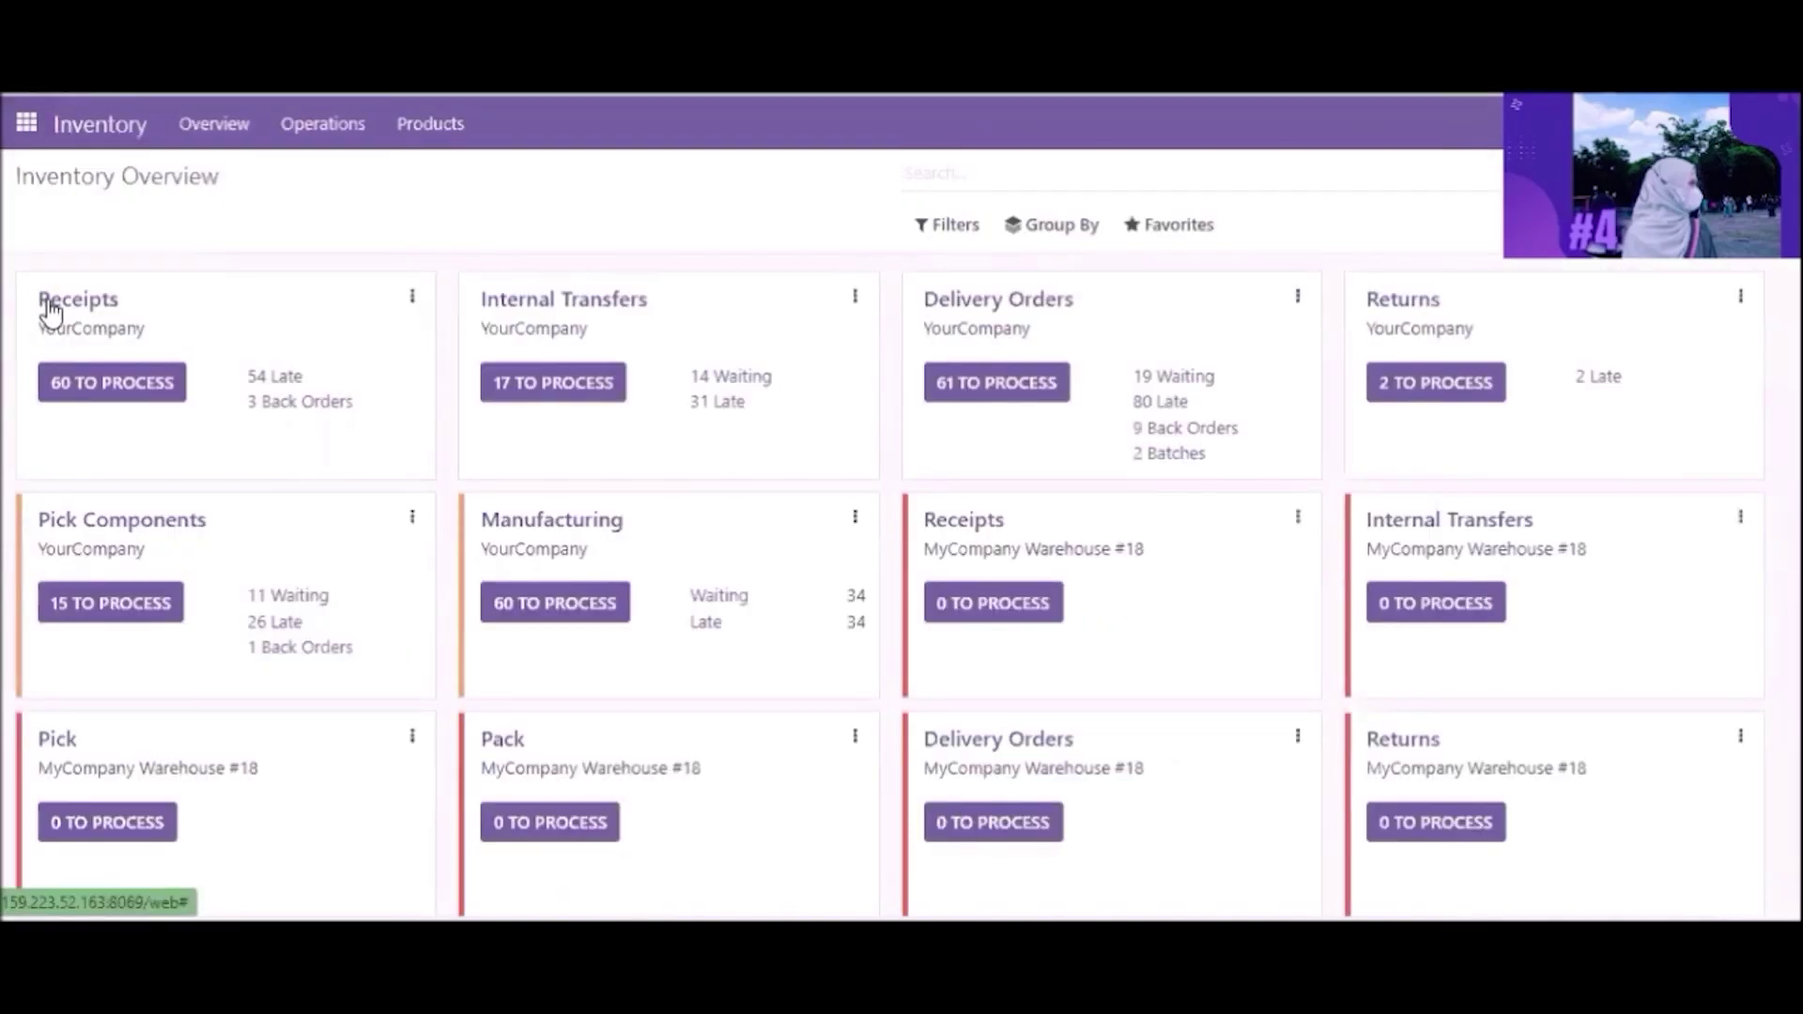
Step: Group receipts by Source Document, search P00283, and open receipt WH/IN/00248
click(52, 310)
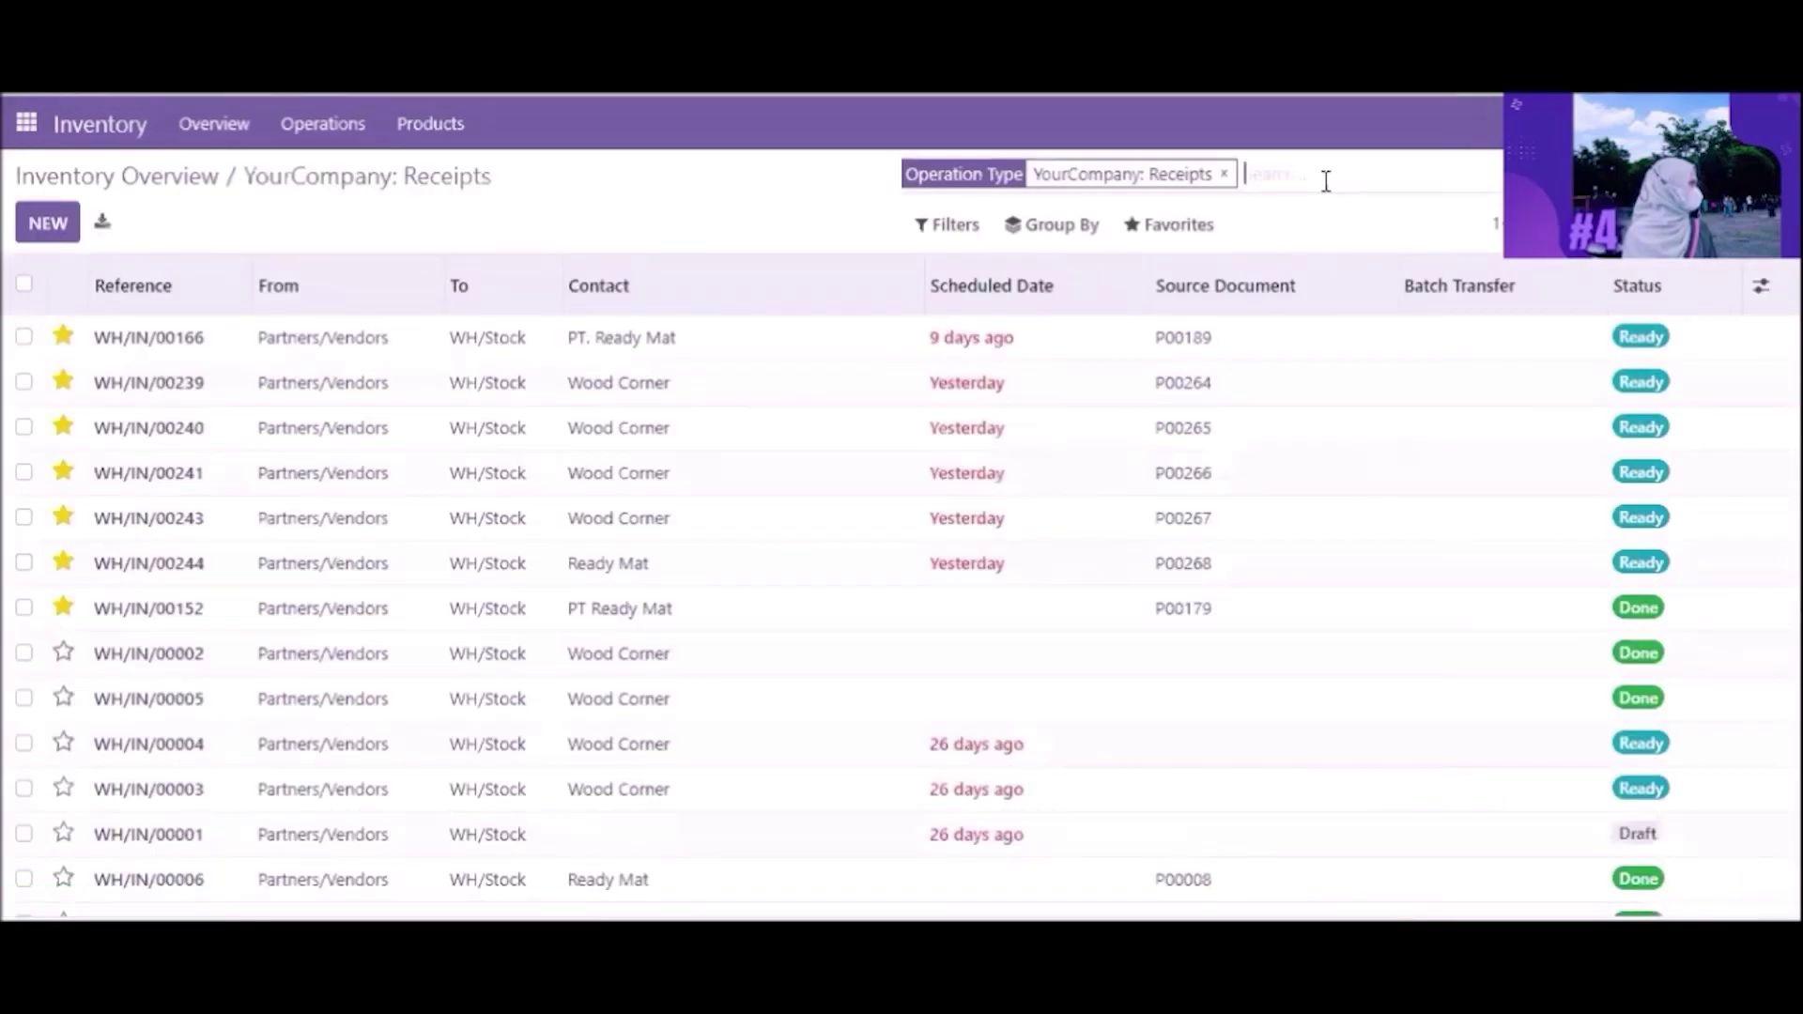
click(1073, 230)
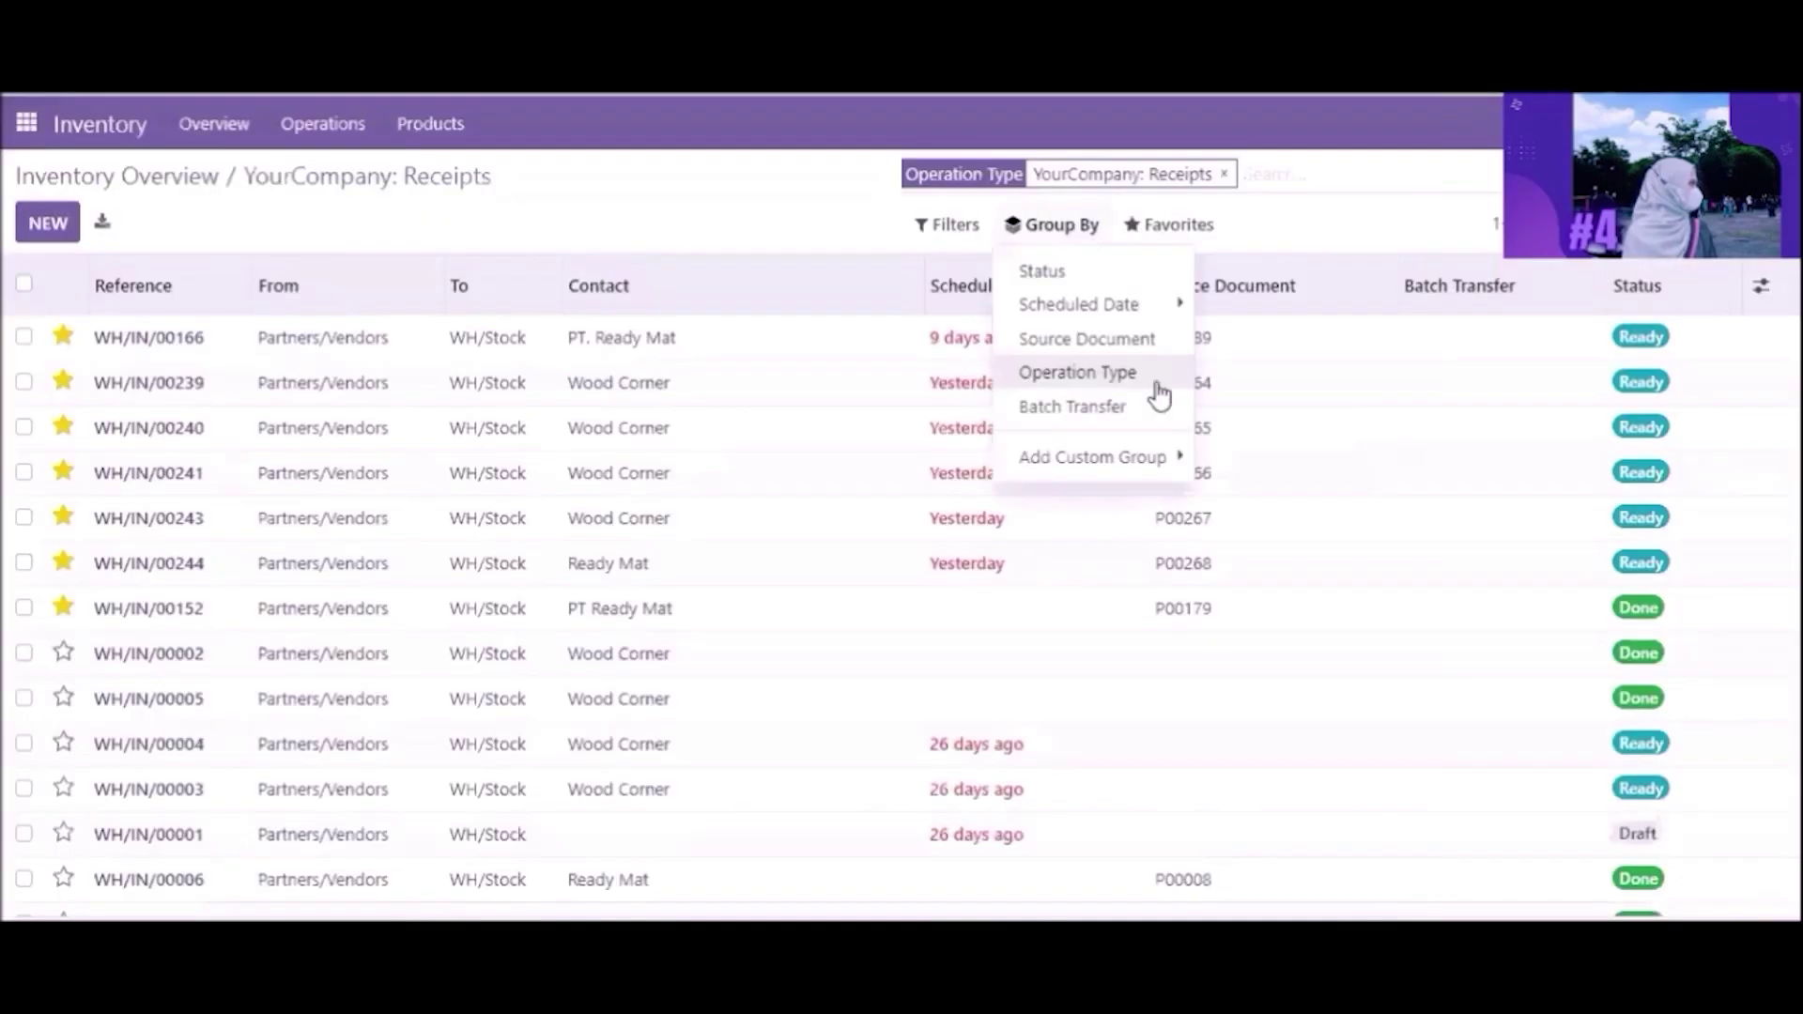
click(1137, 342)
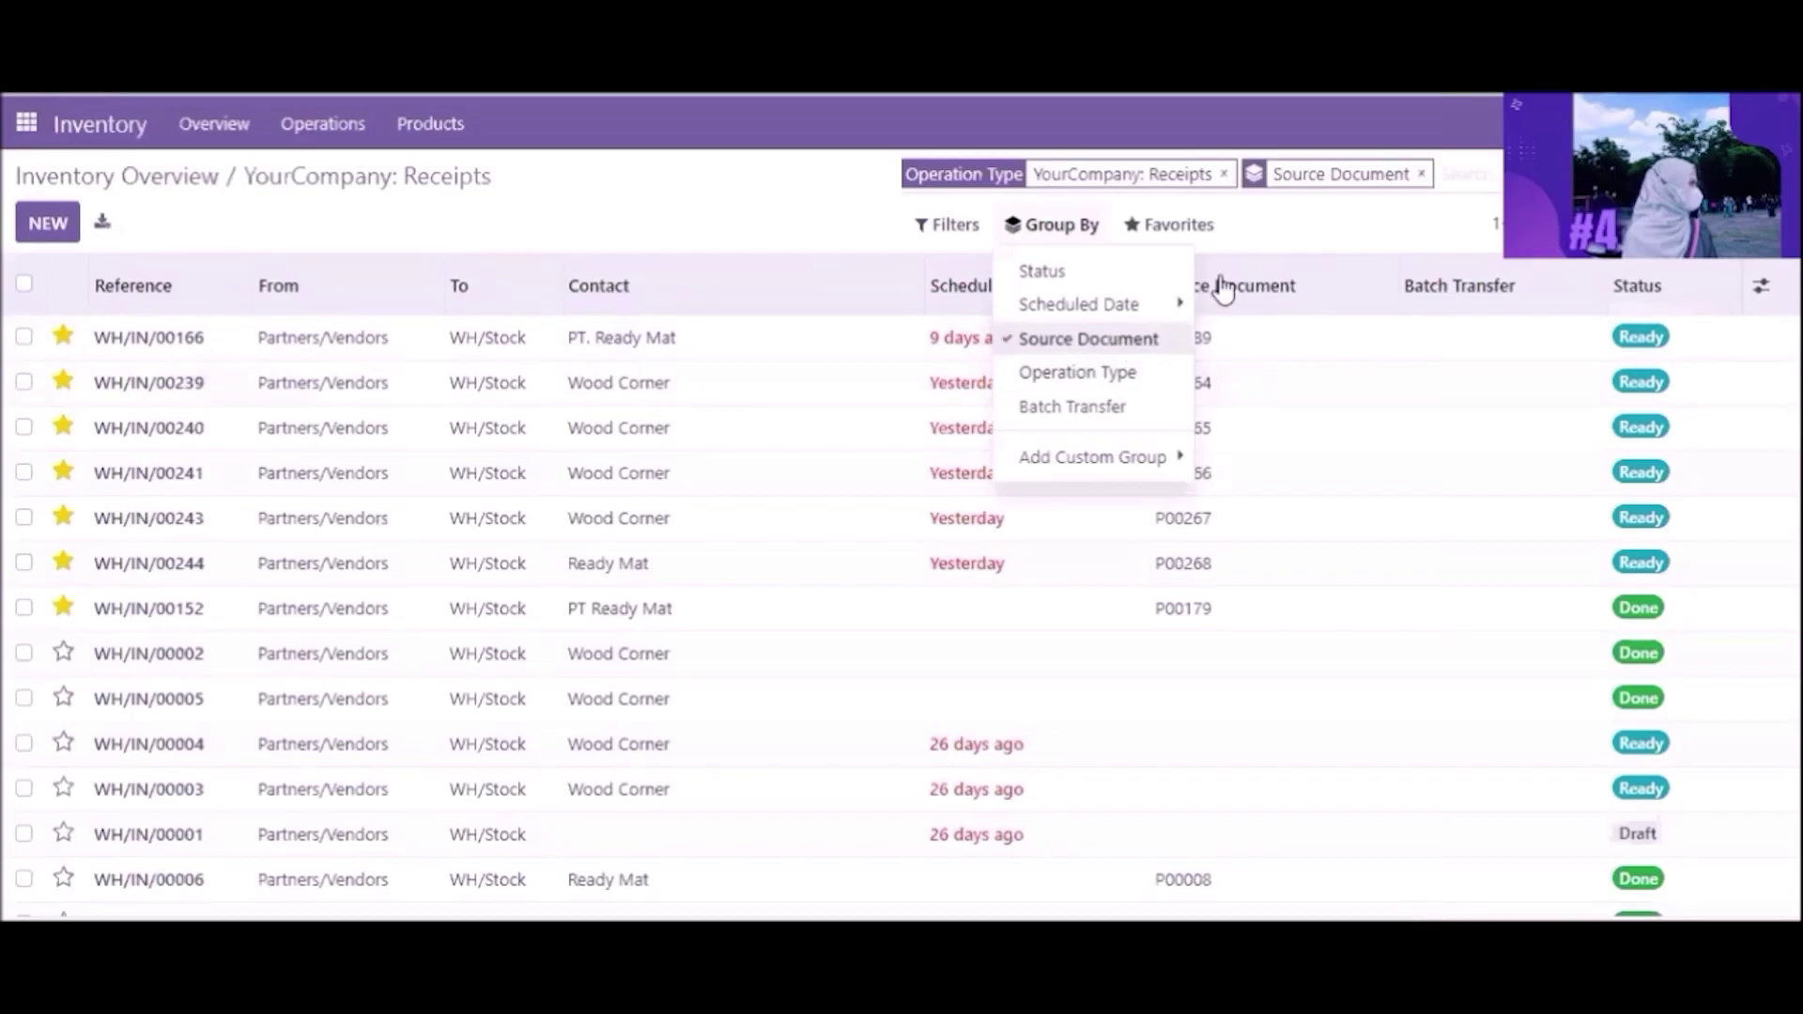
click(1447, 165)
text(p00283)
key(Return)
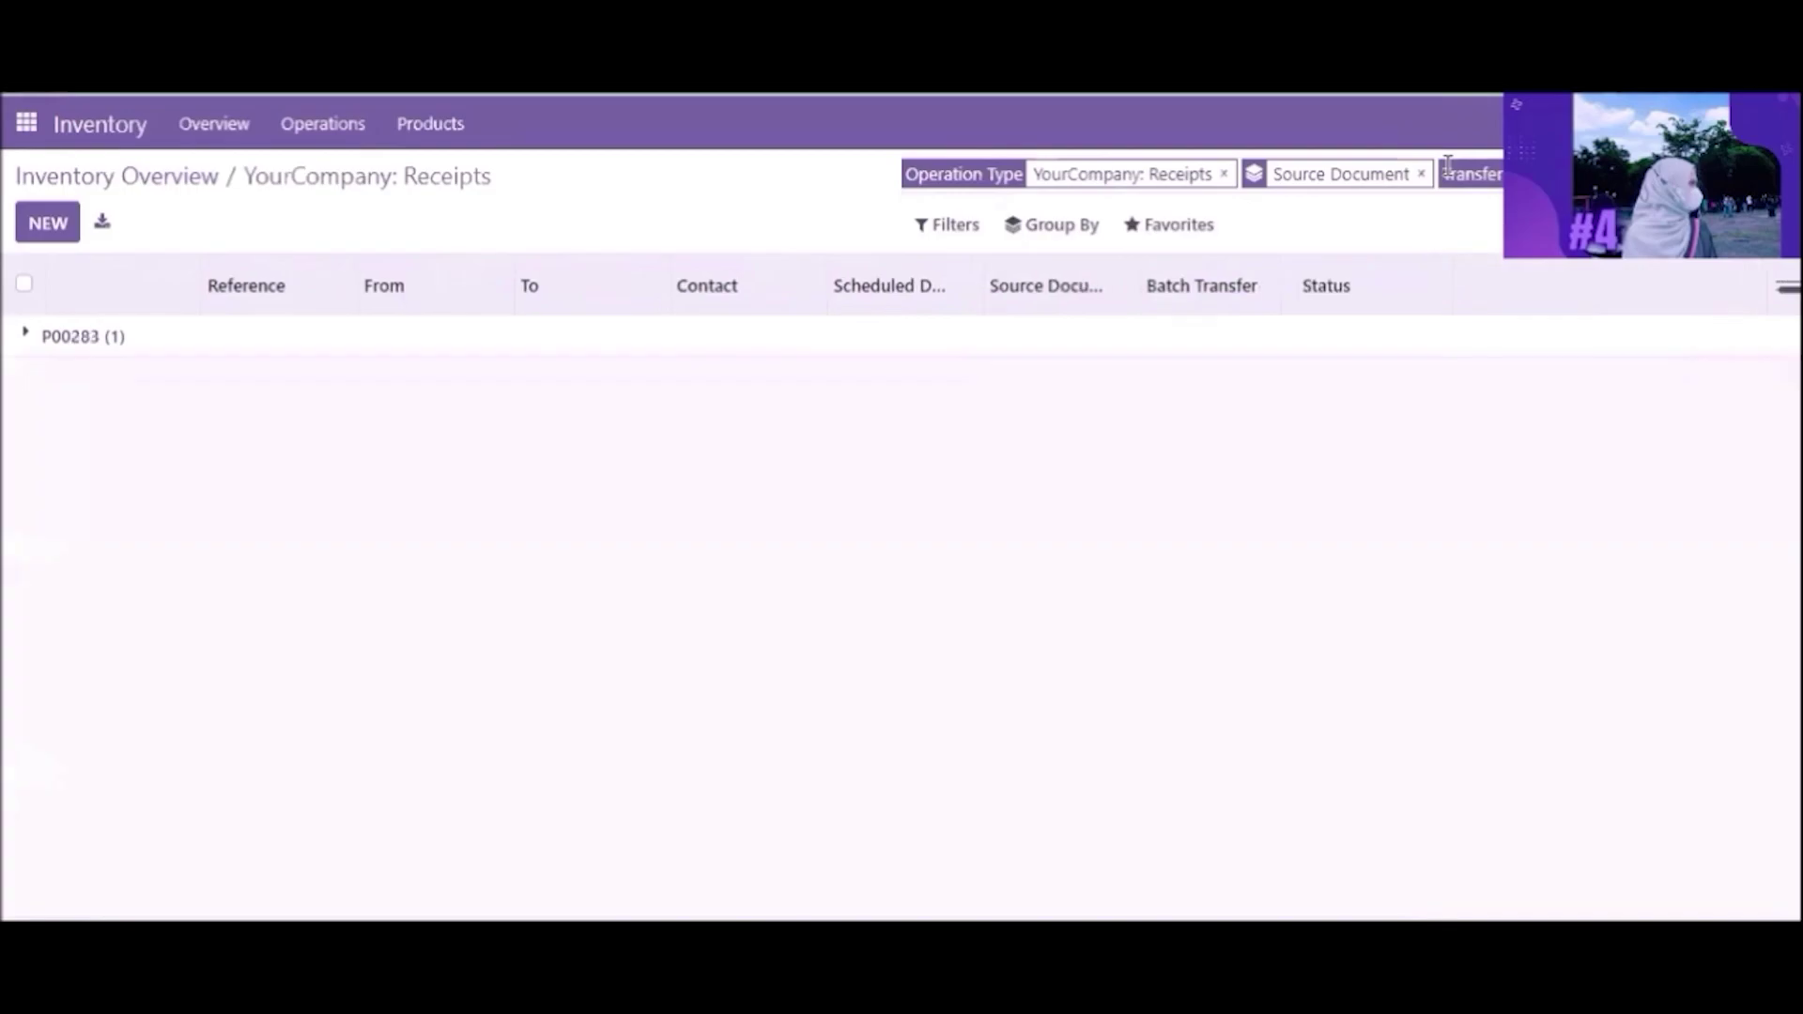
click(1079, 345)
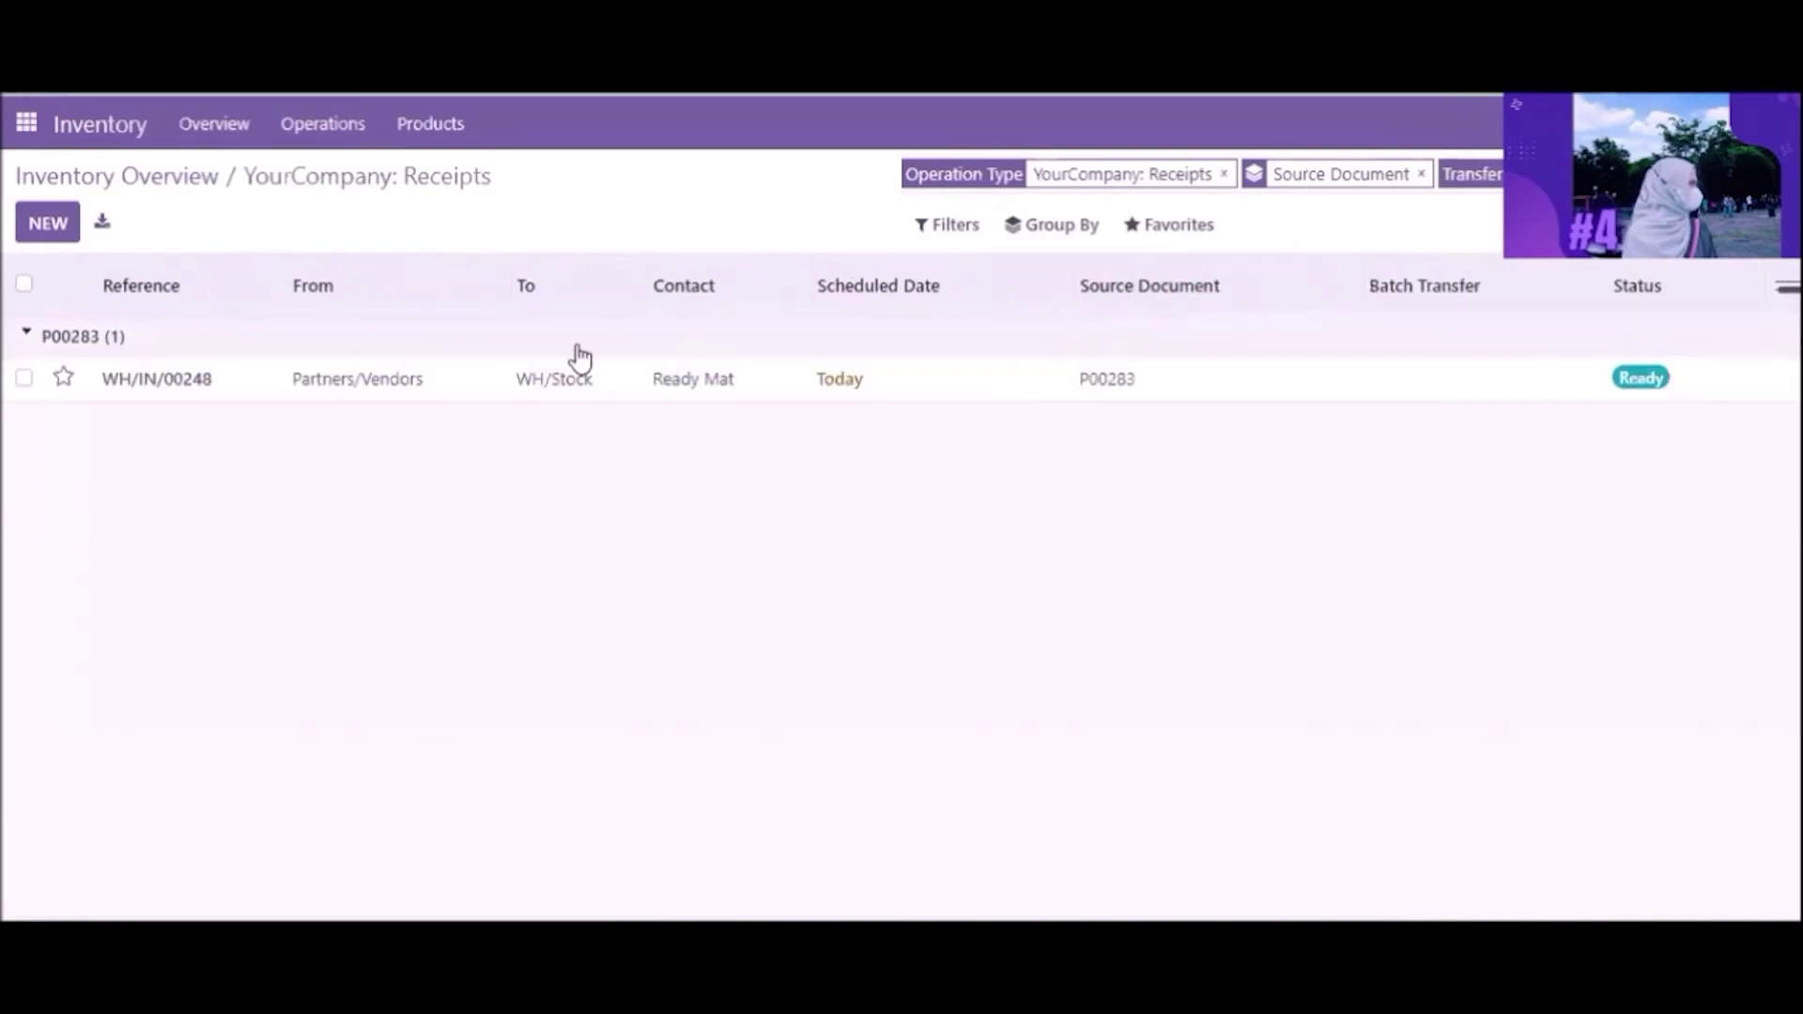
click(471, 385)
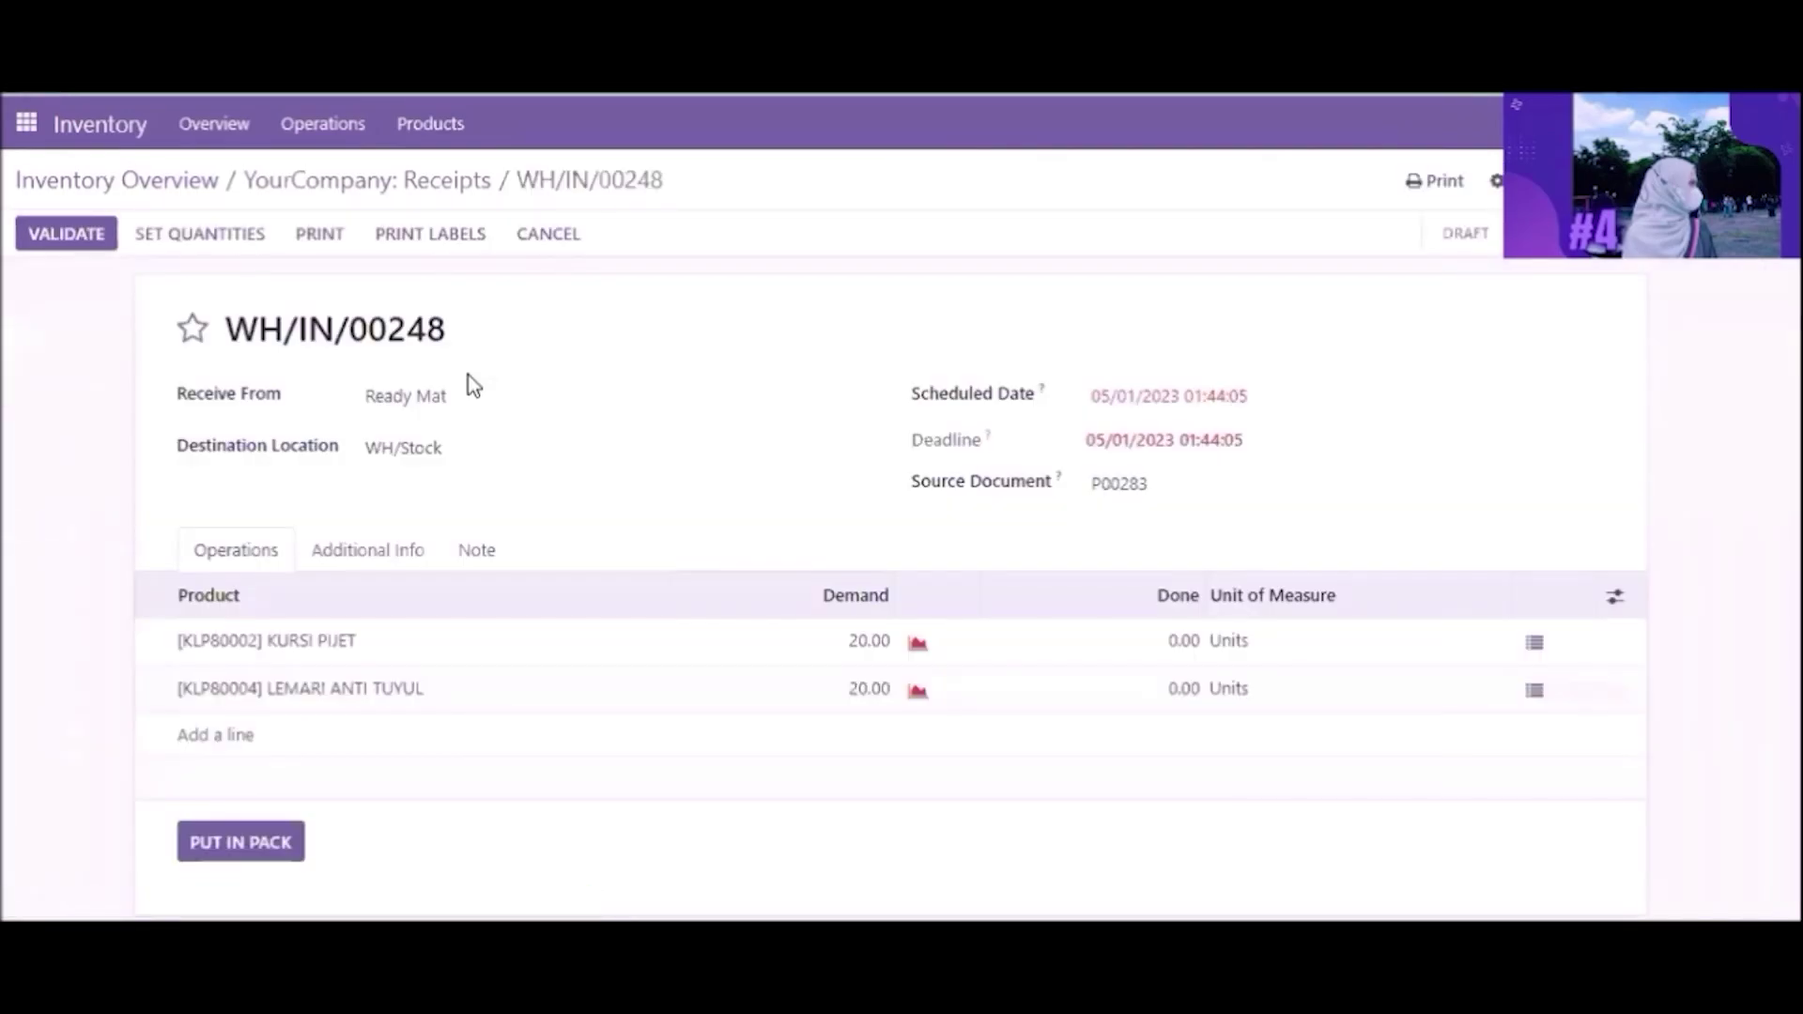
Step: Enter 20 done units for KURSI PIJET and LEMARI ANTI TUYUL
click(1101, 645)
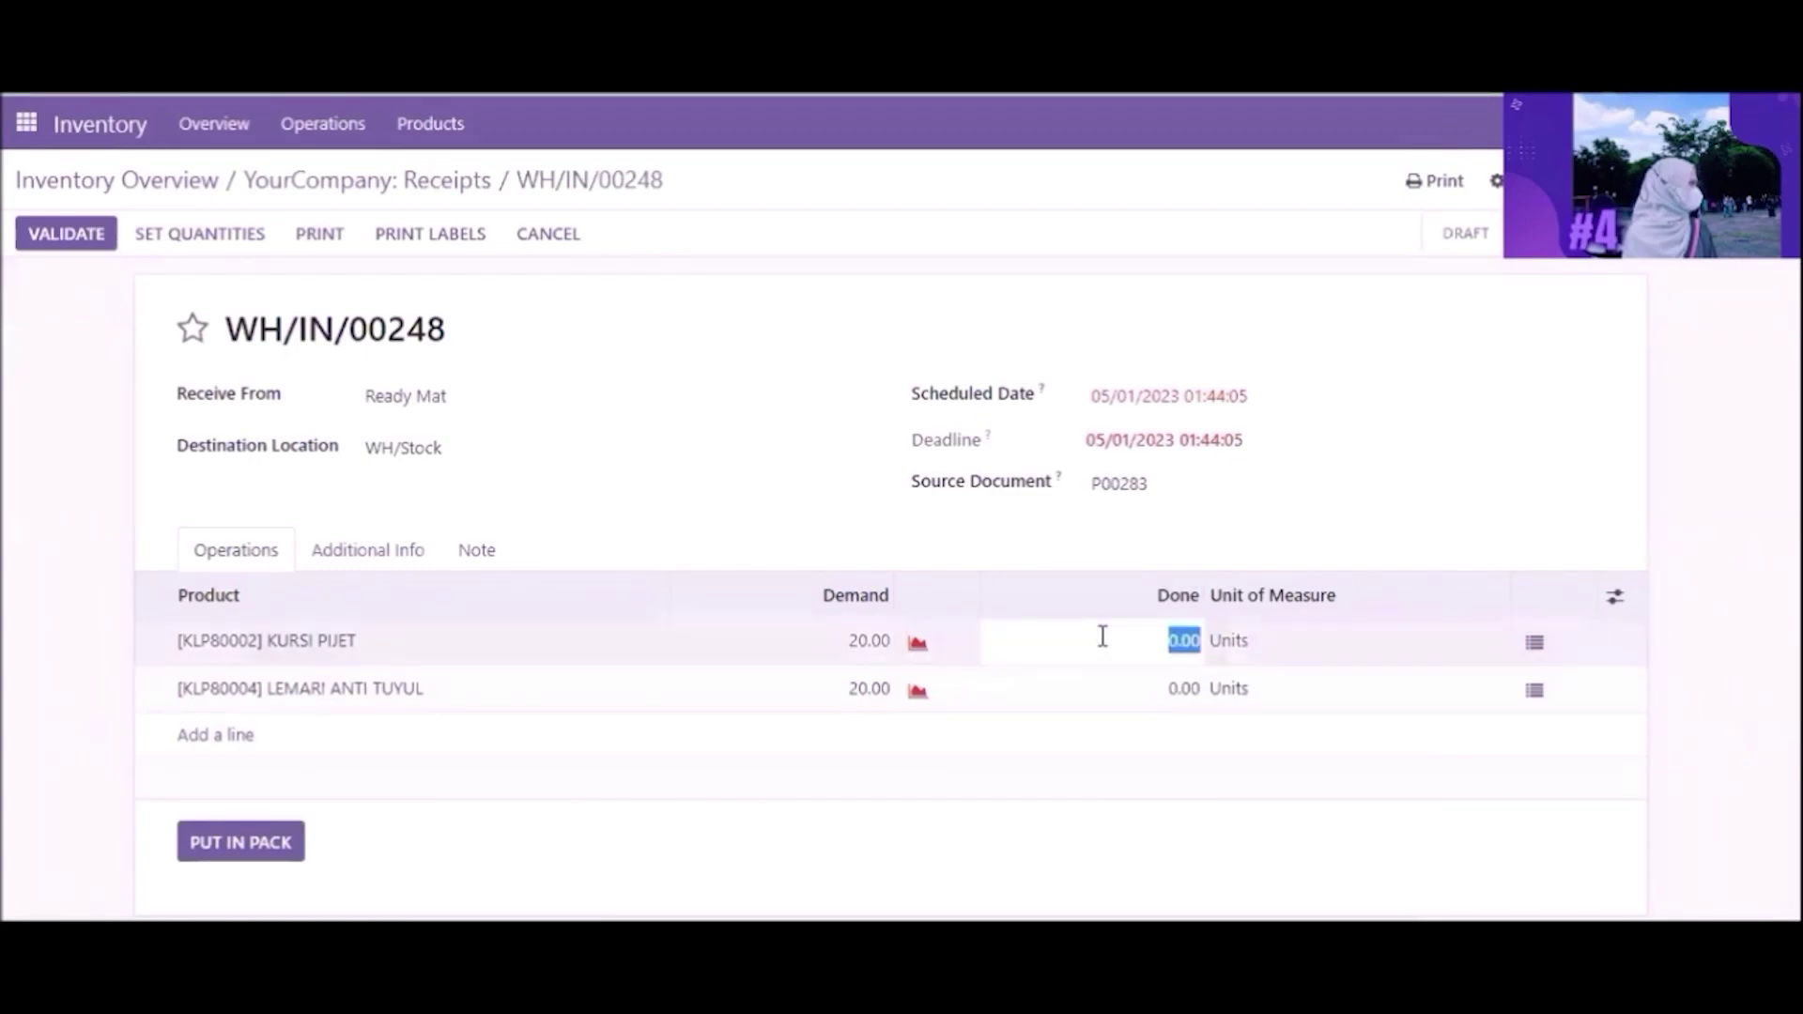
text(20)
click(1157, 686)
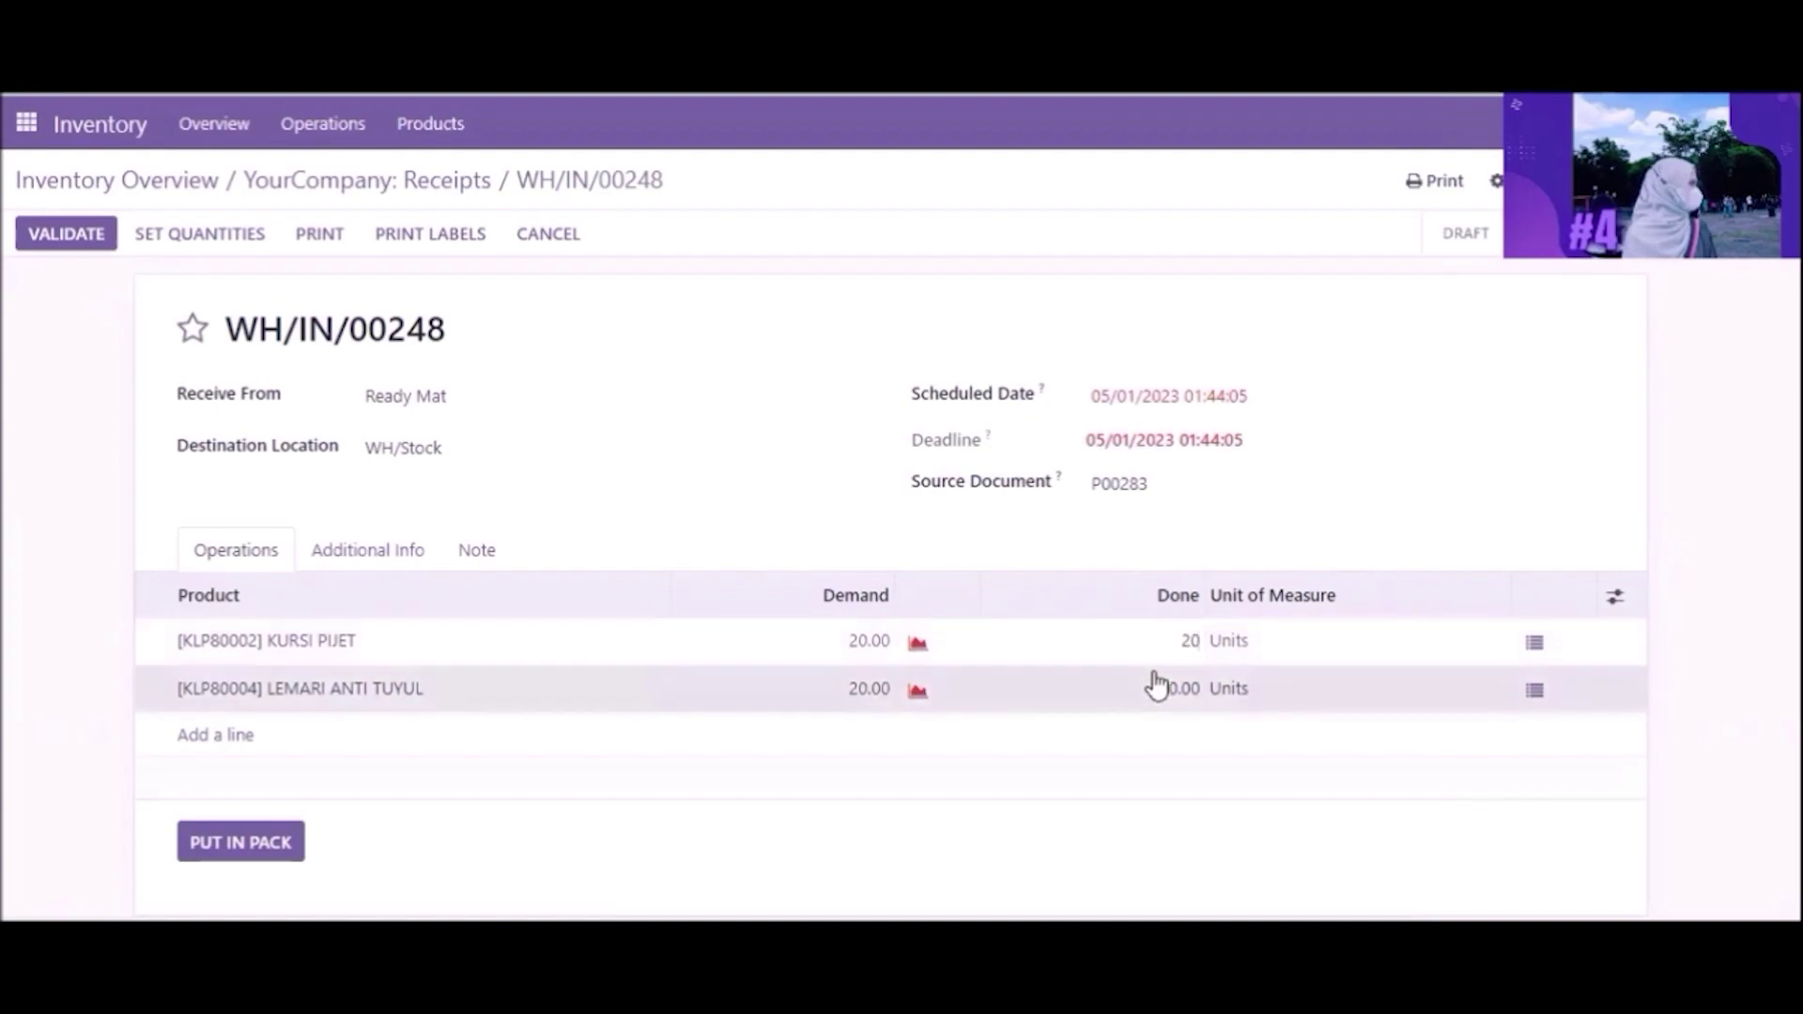
text(20)
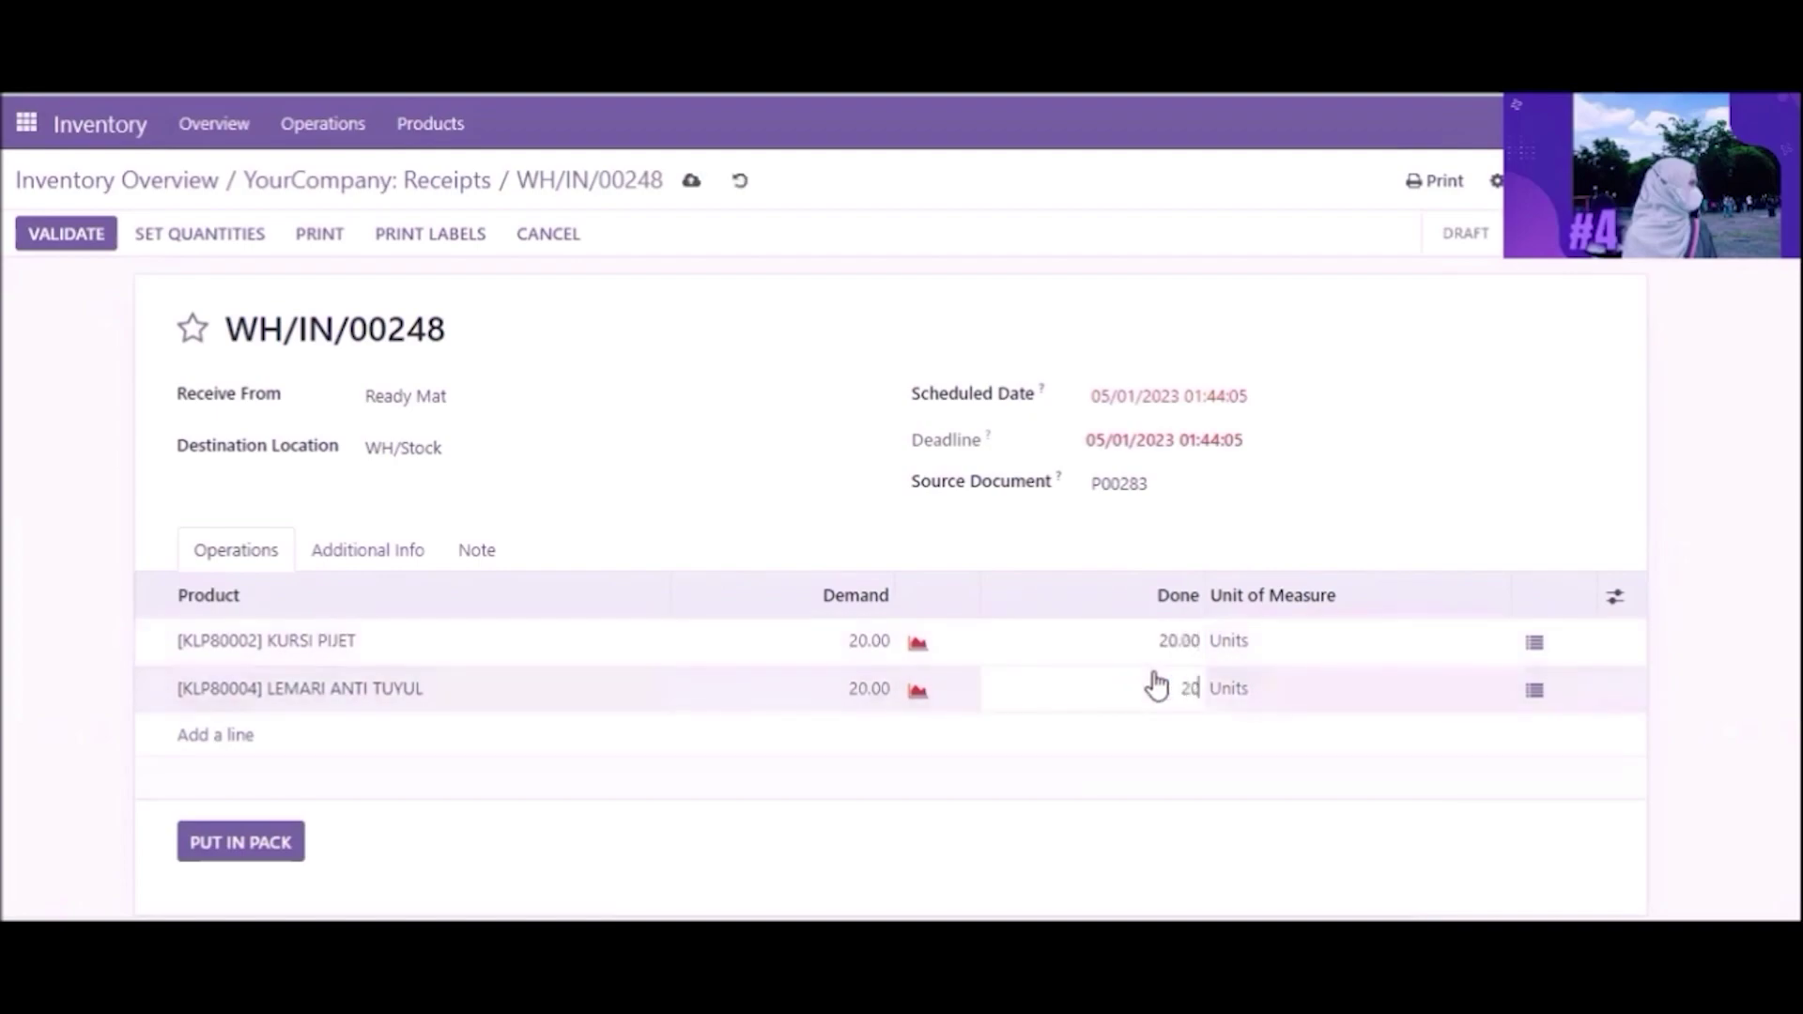
Step: Set the receipt's carrier to Local Delivery and save it
click(402, 546)
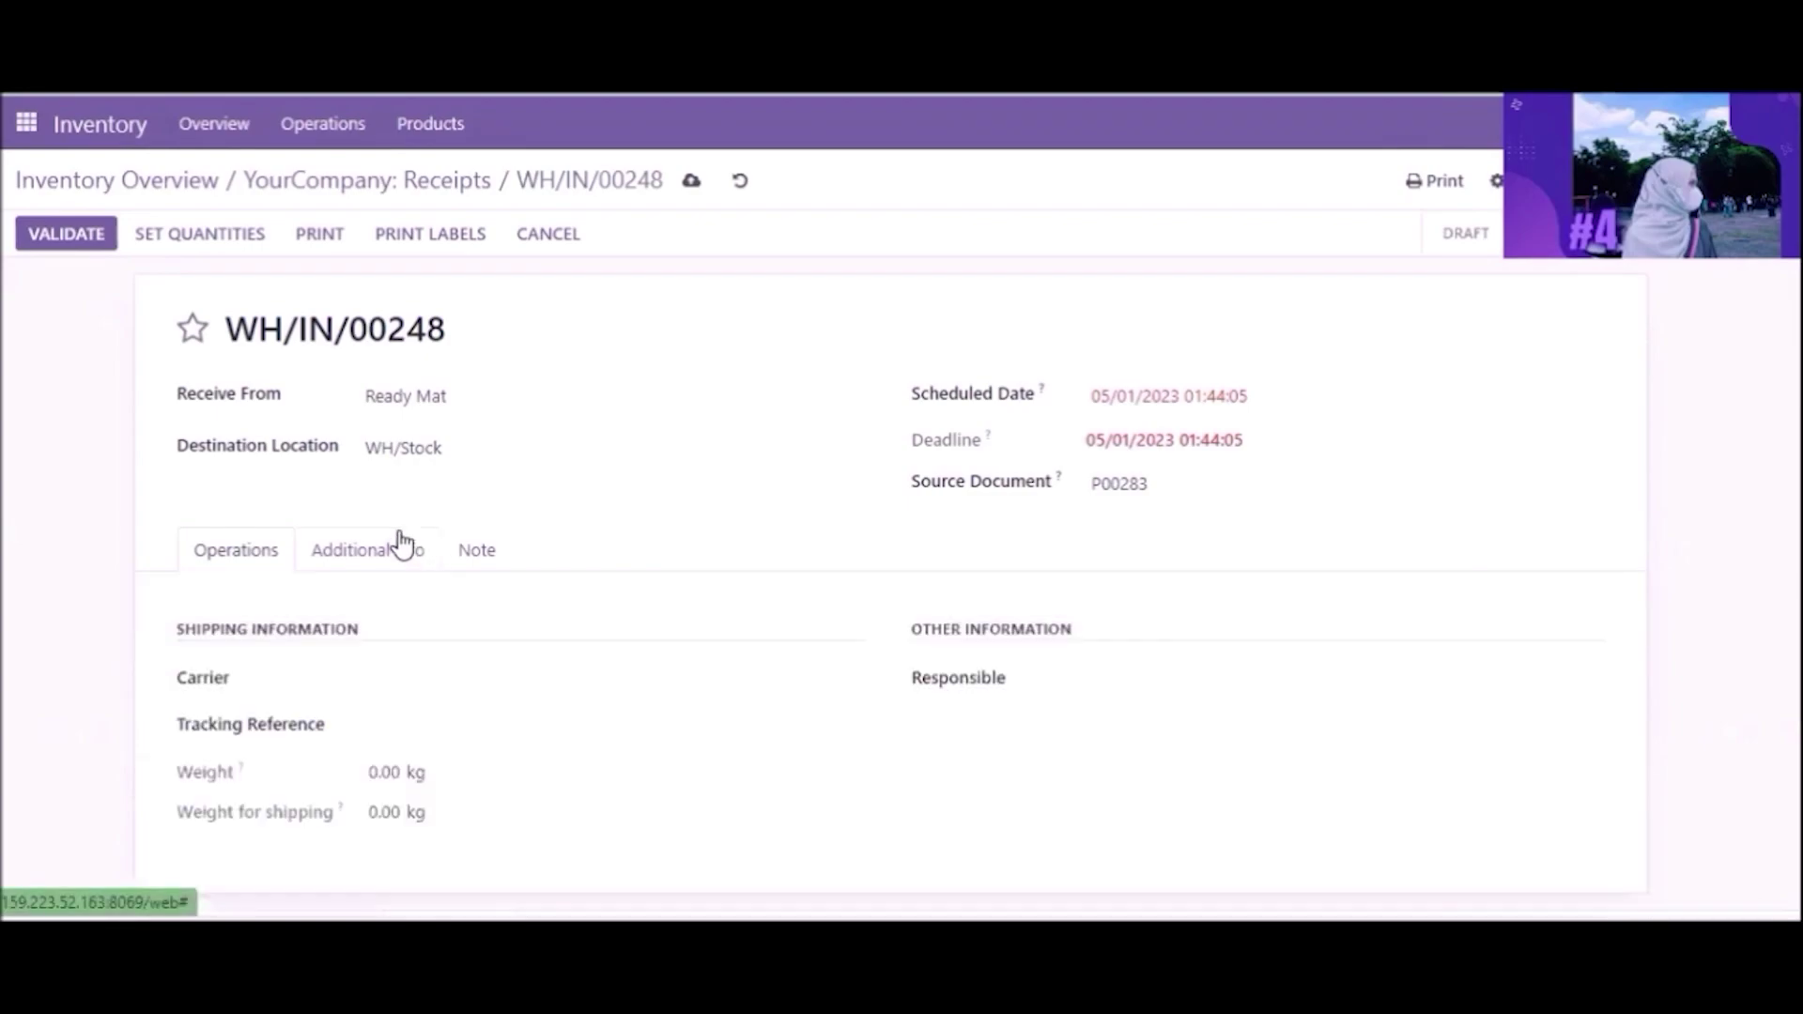
click(410, 690)
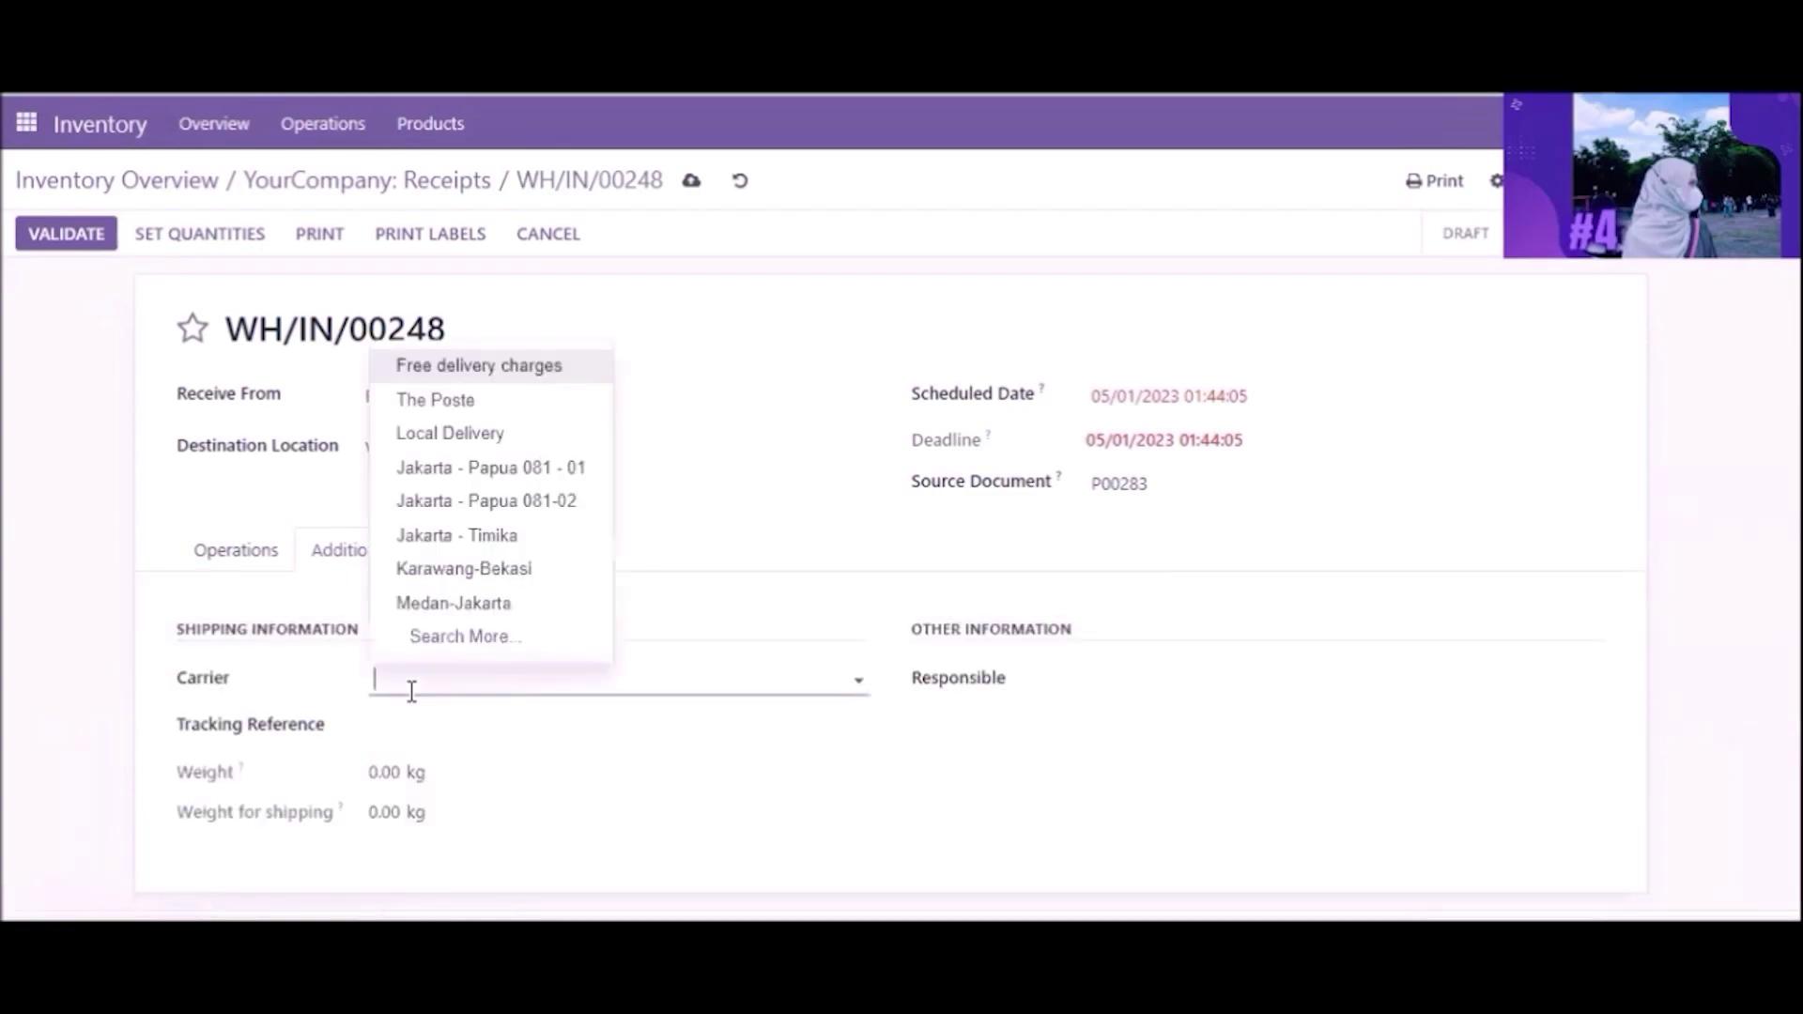
click(467, 433)
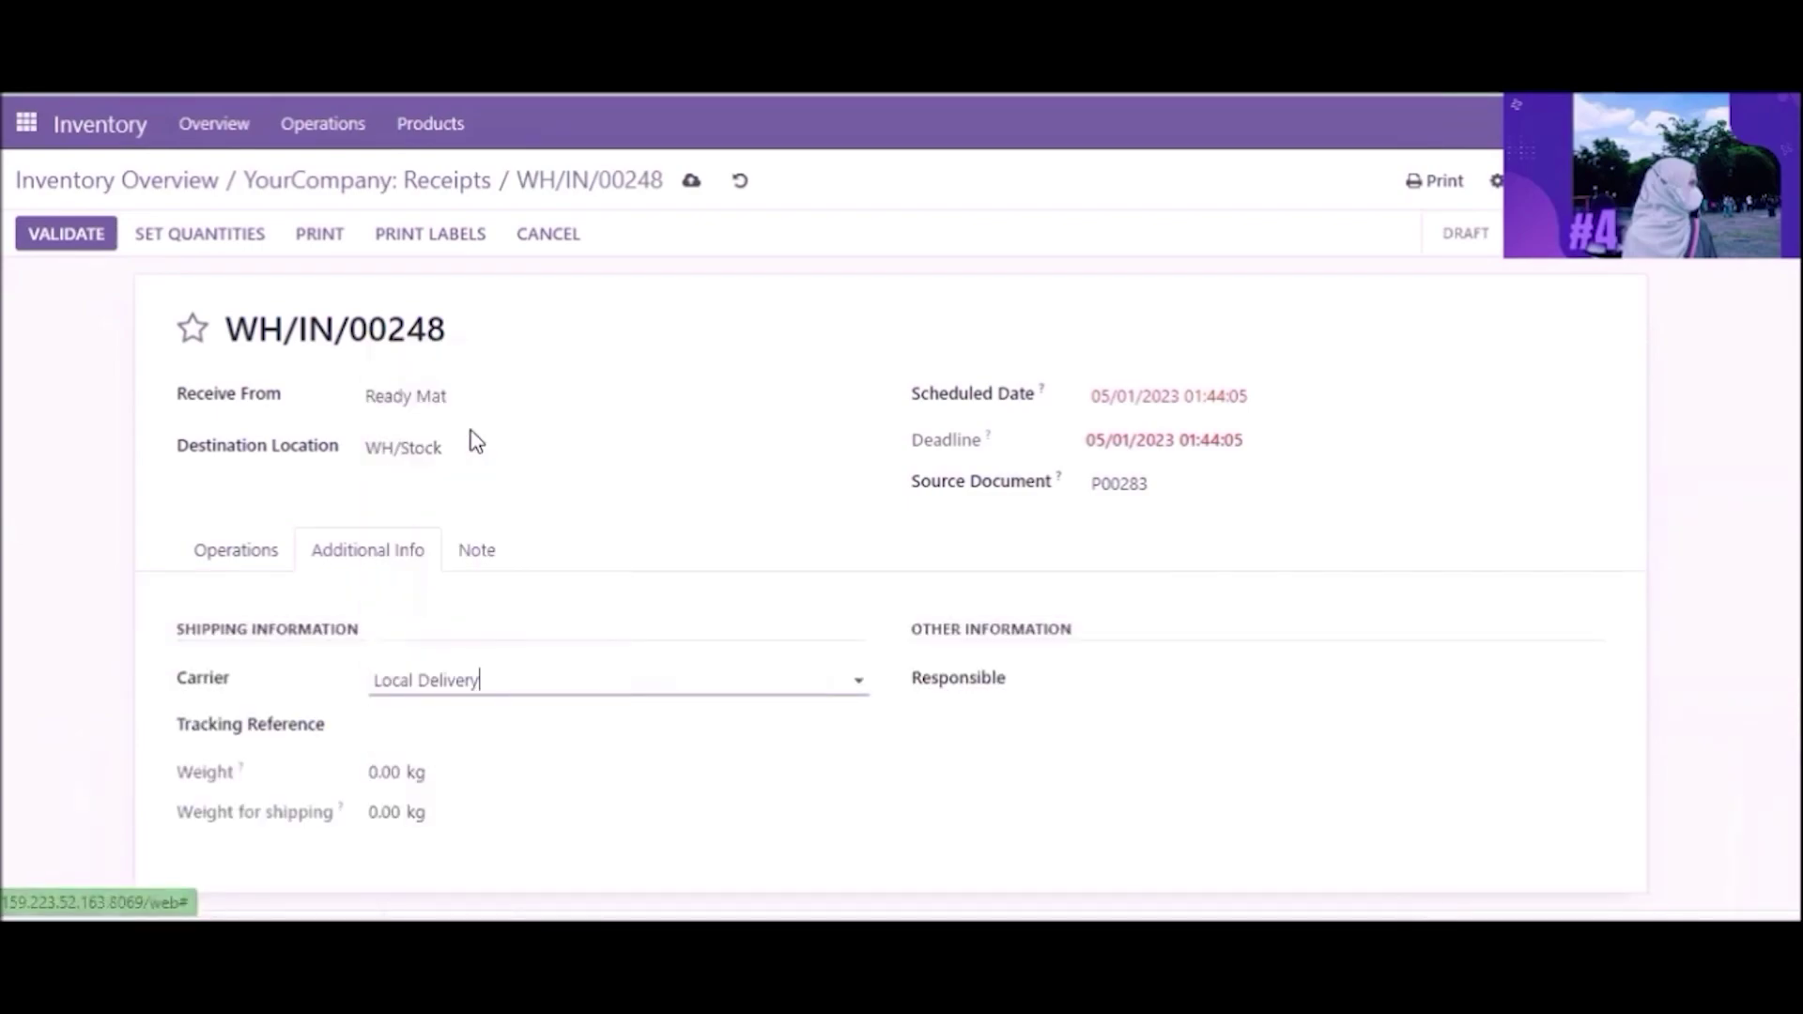
click(240, 549)
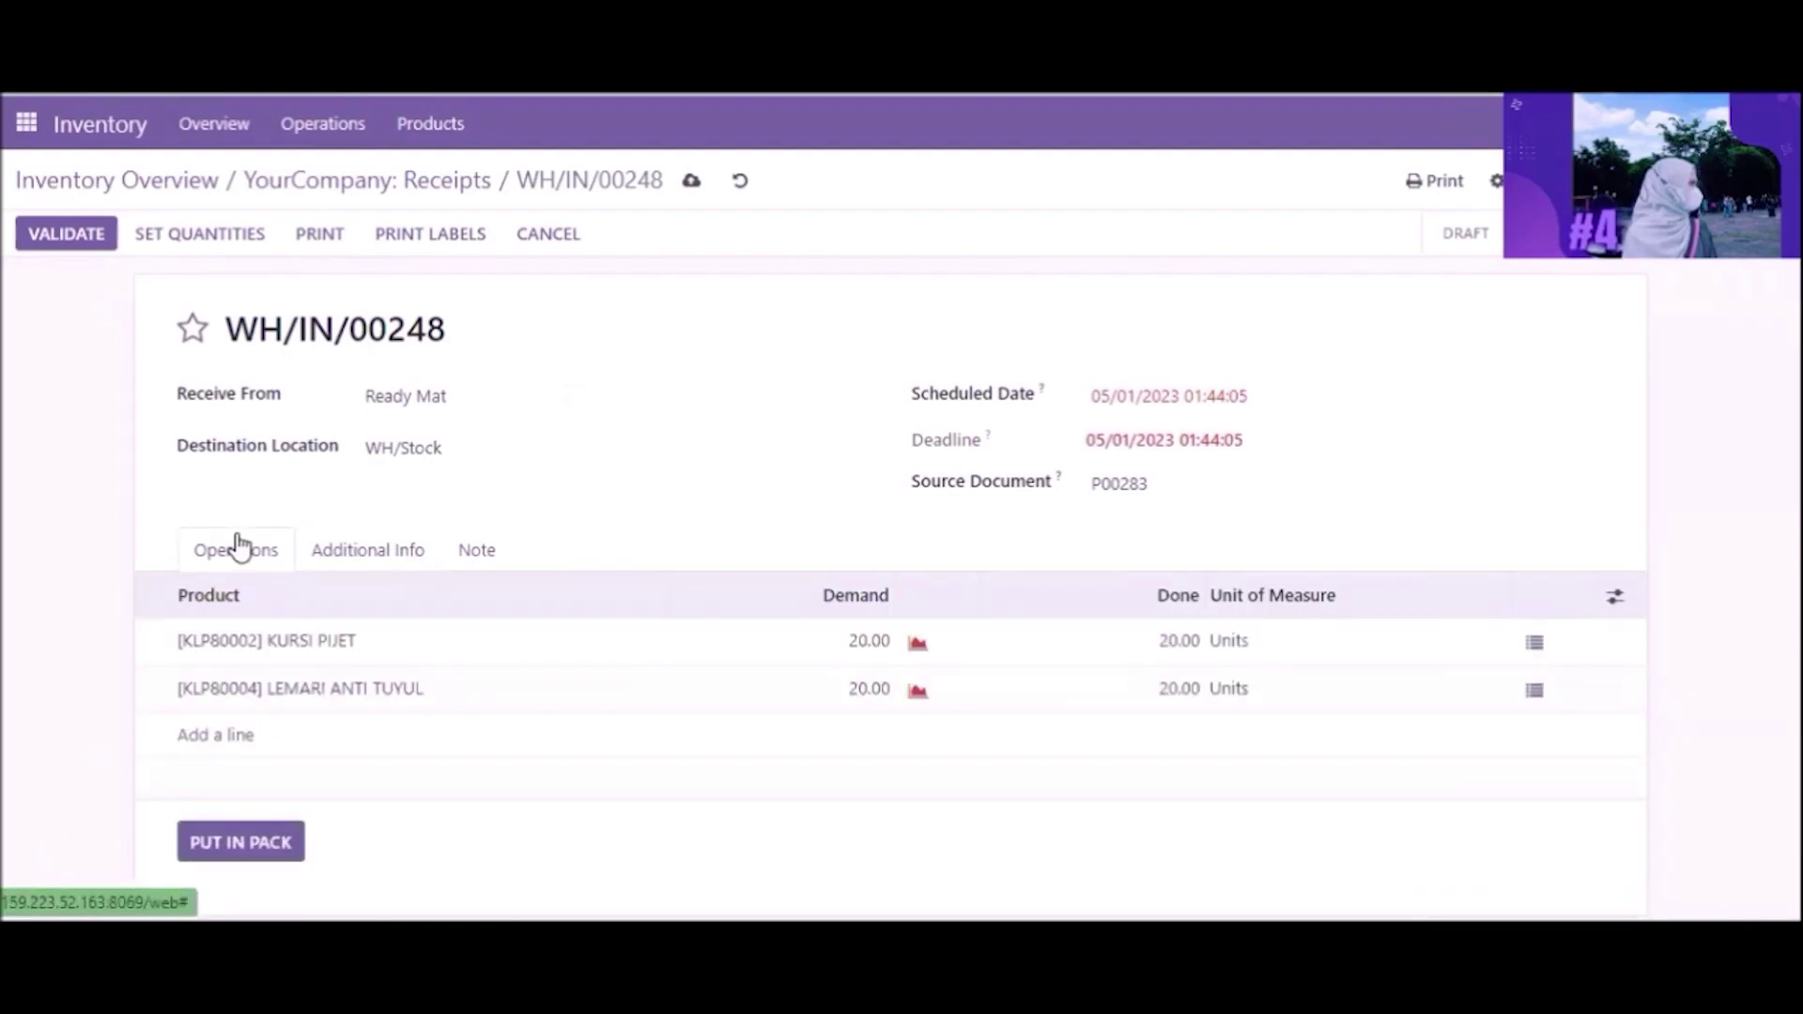
click(680, 188)
click(442, 198)
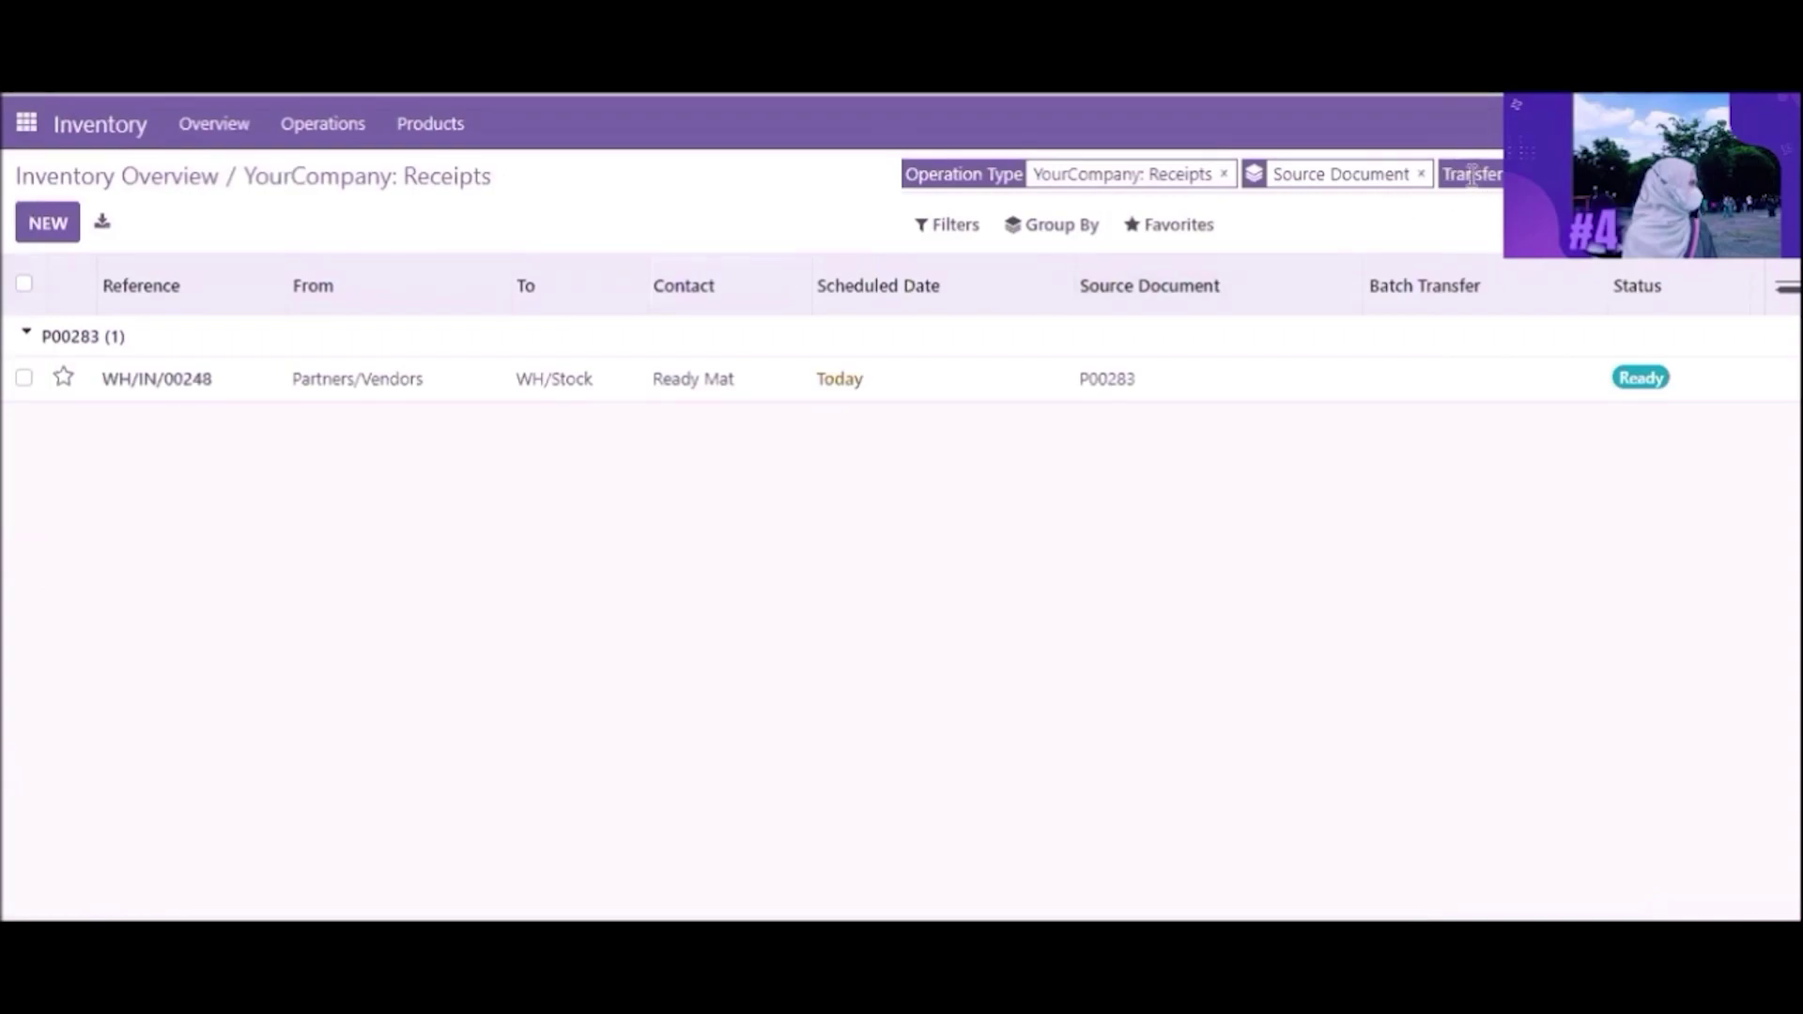
Step: Replace the P00283 search with P00282 and open receipt WH/IN/00249
key(BackSpace)
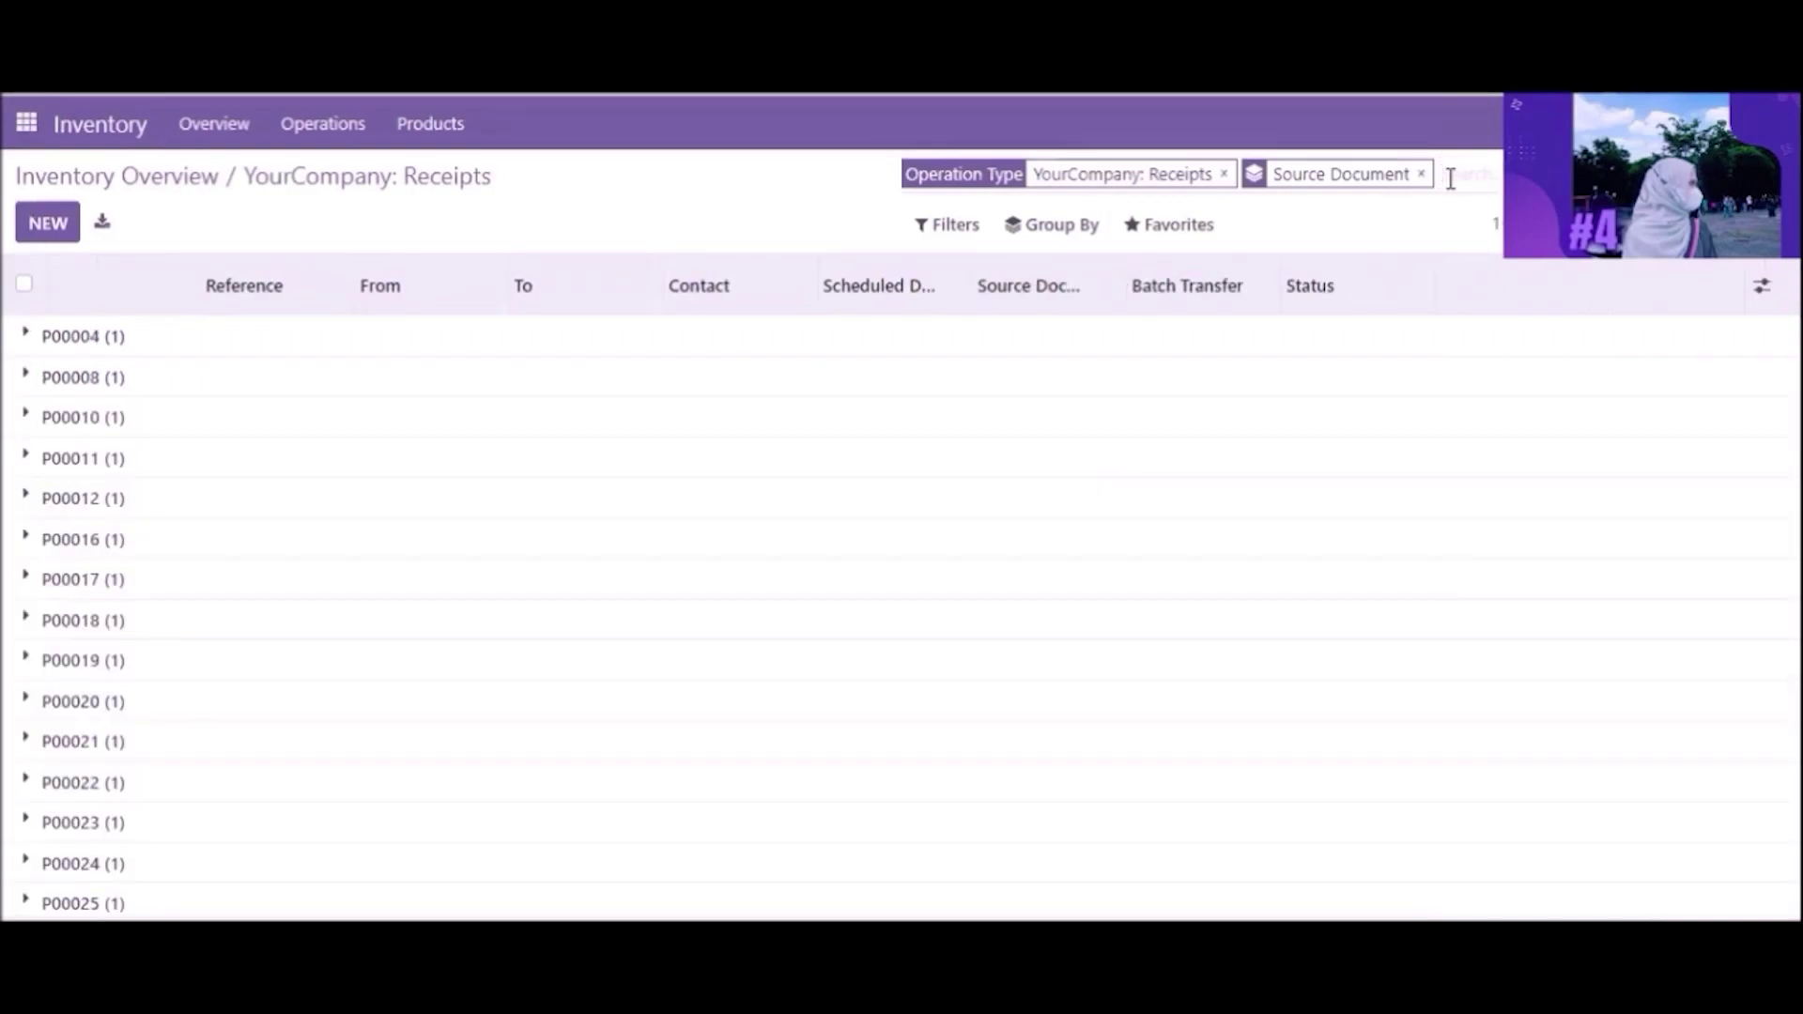
text(p00282)
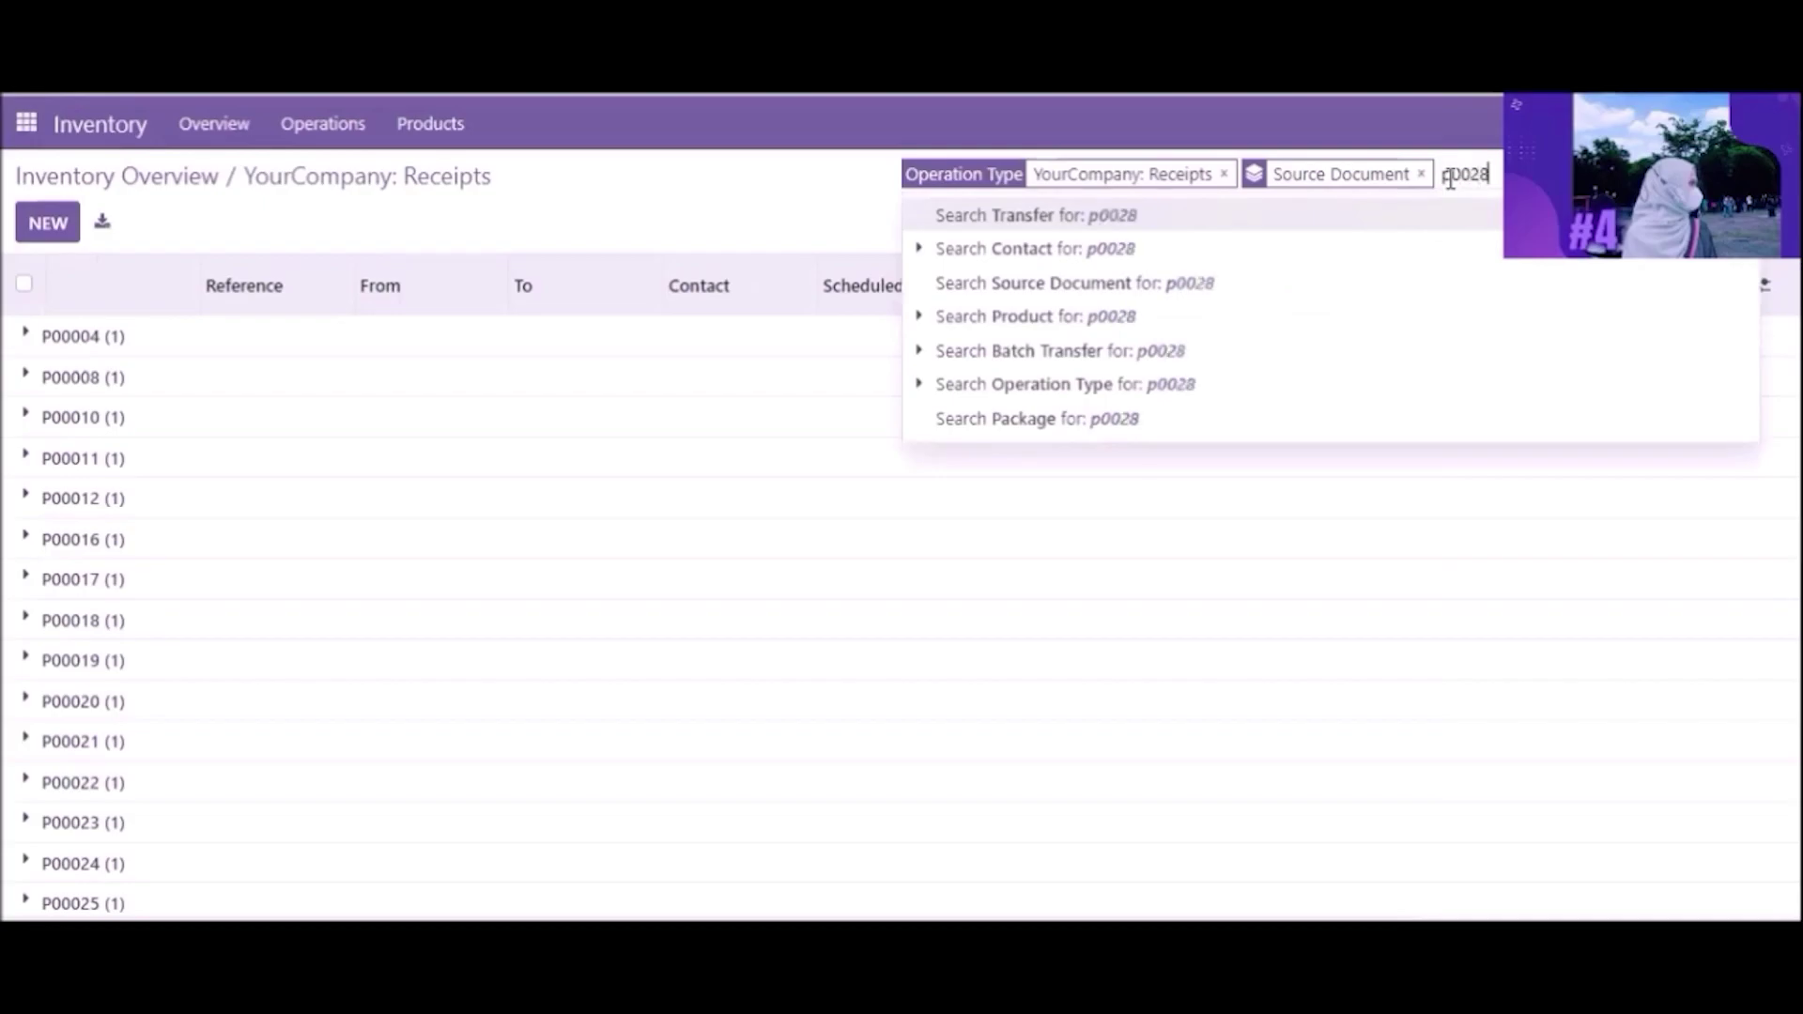
key(Return)
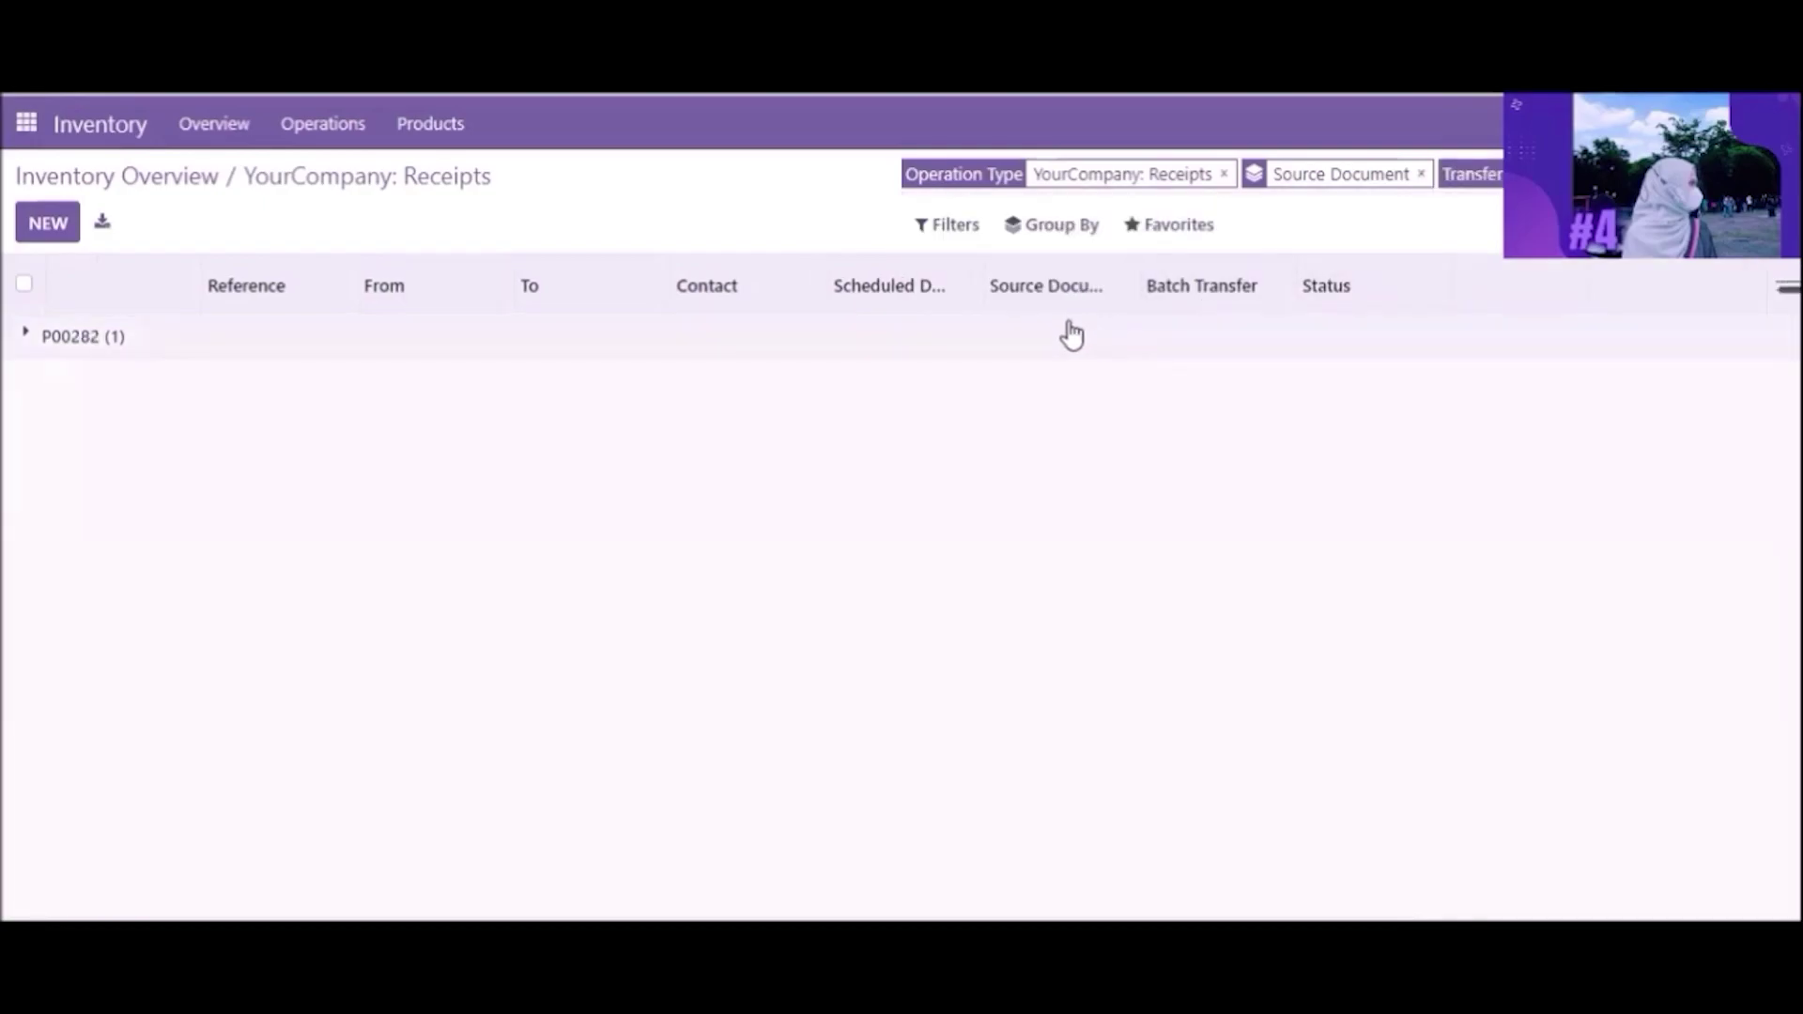
click(373, 338)
click(335, 376)
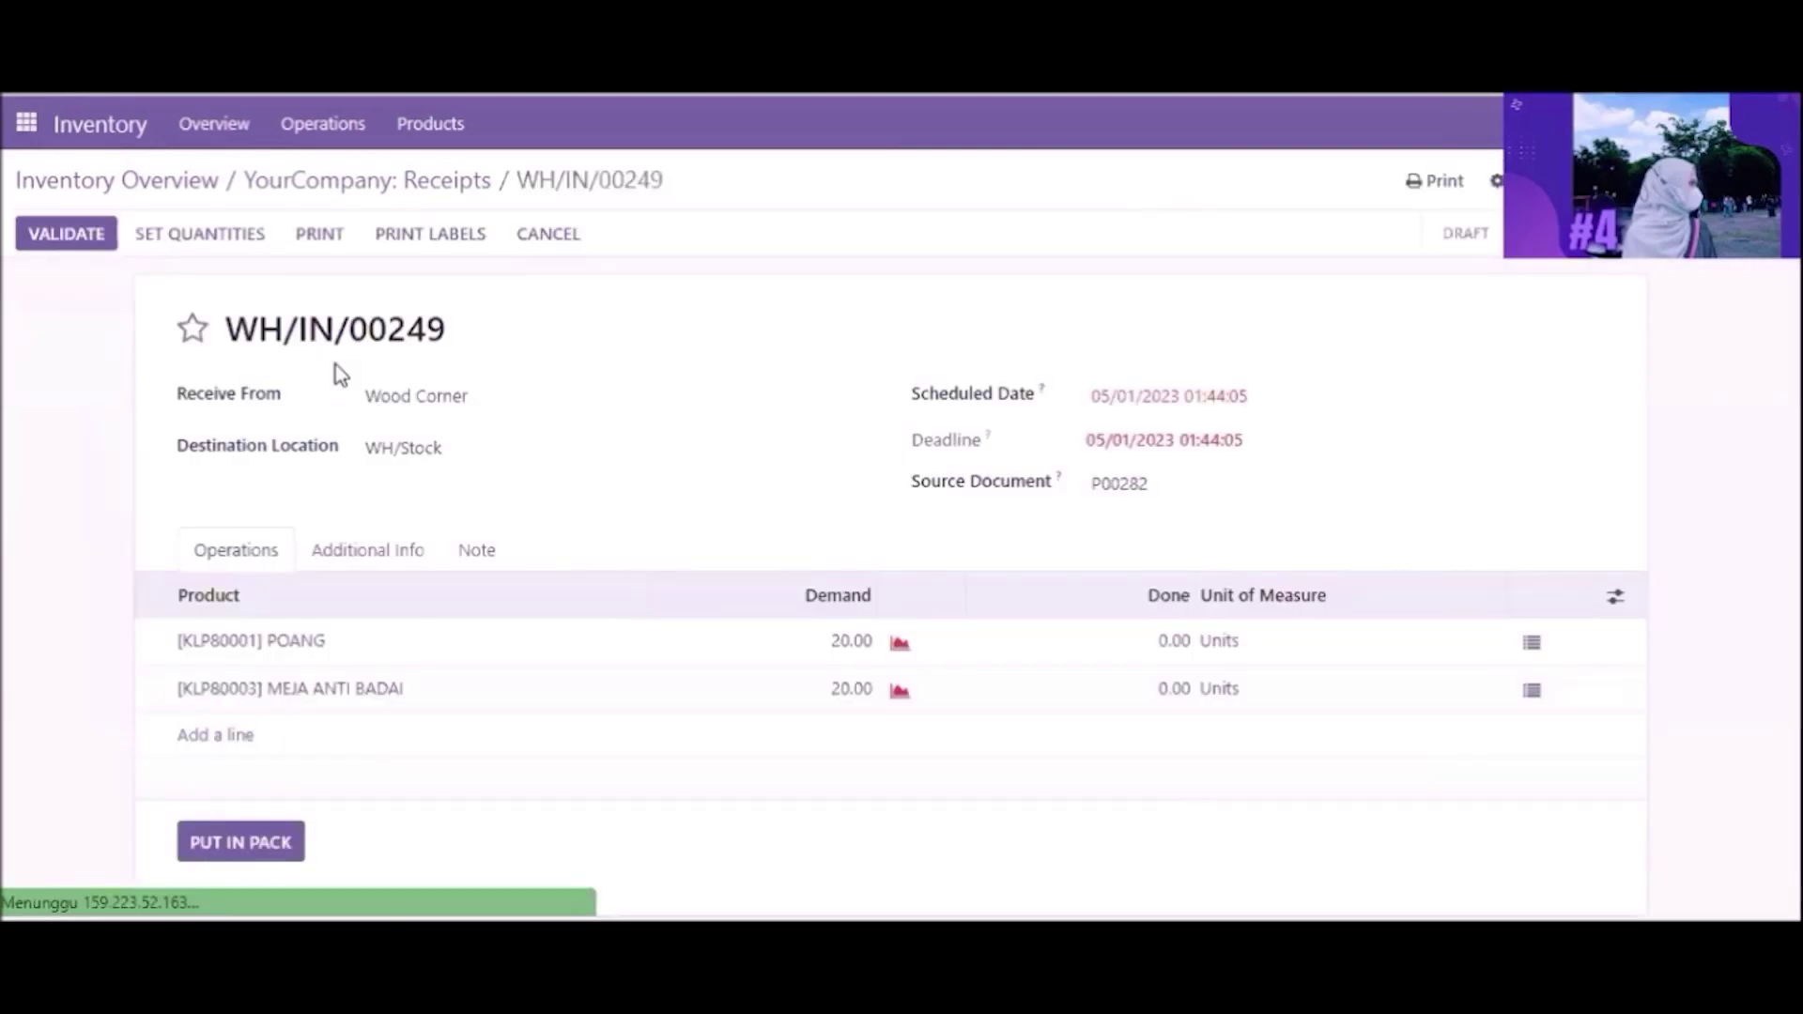
Step: Enter 20 done units for POANG and MEJA ANTI BADAI and save
click(1127, 648)
text(20)
click(1143, 686)
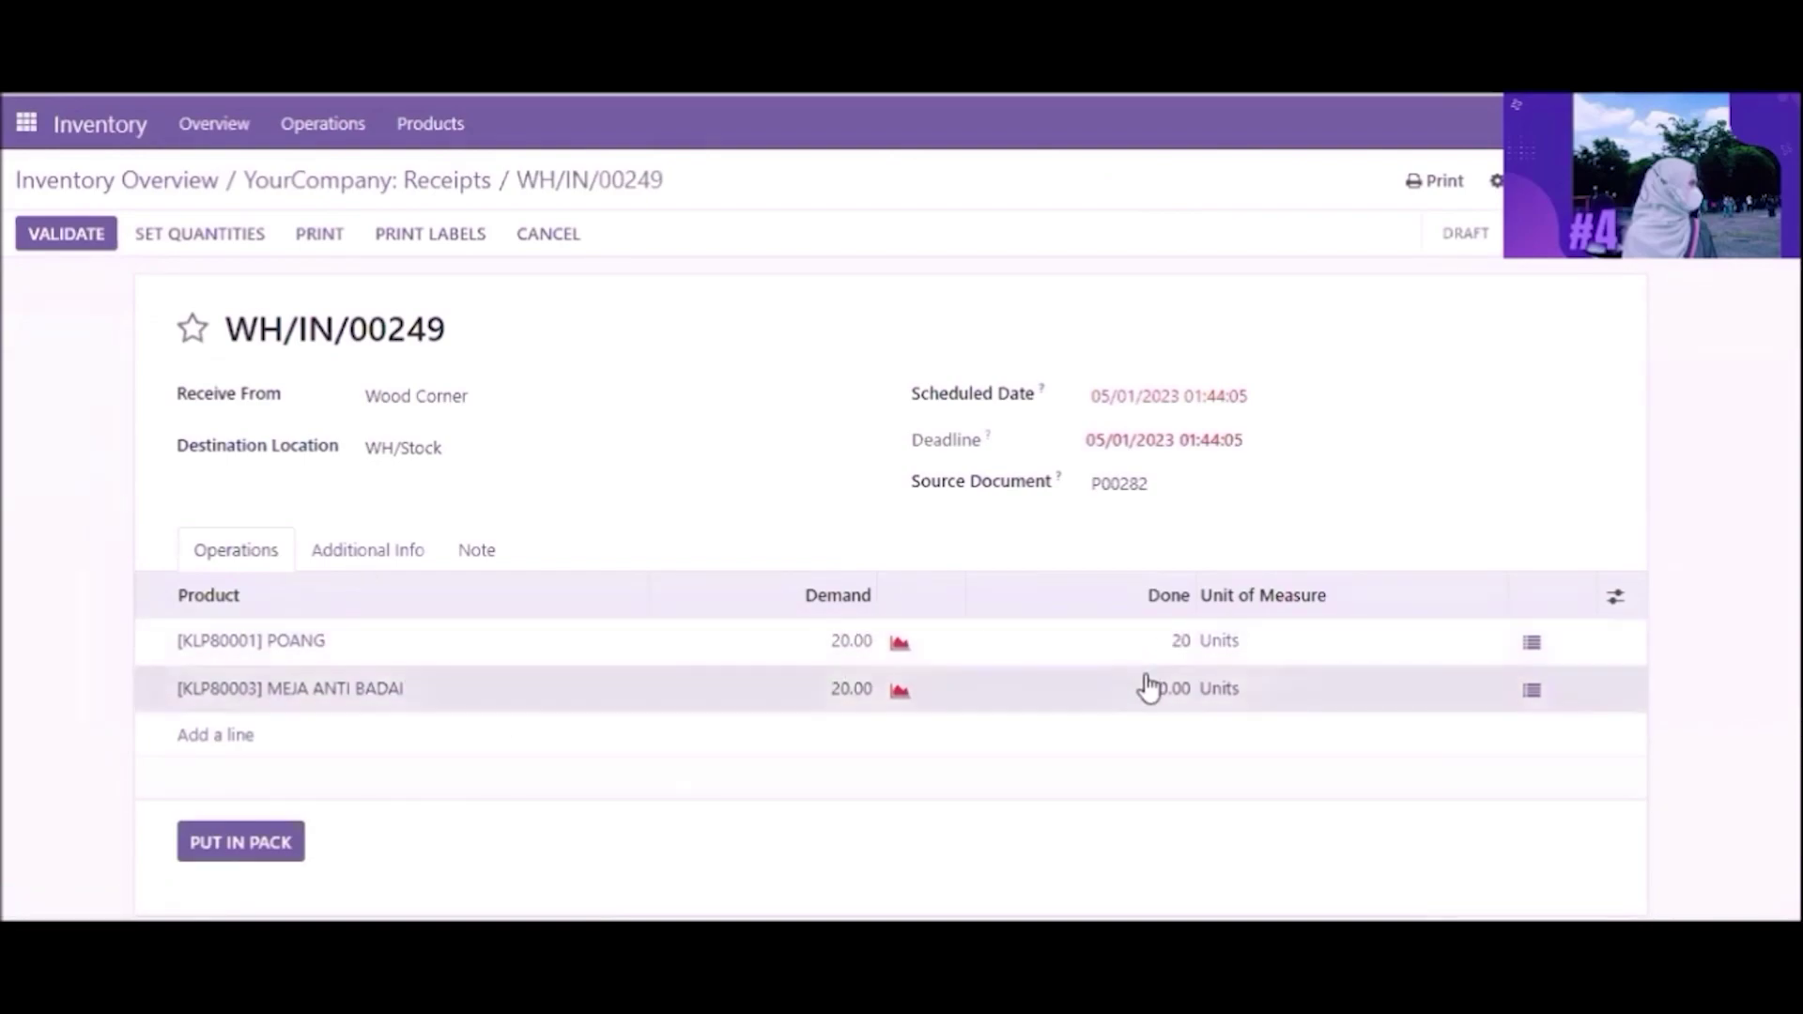
text(20)
click(1099, 821)
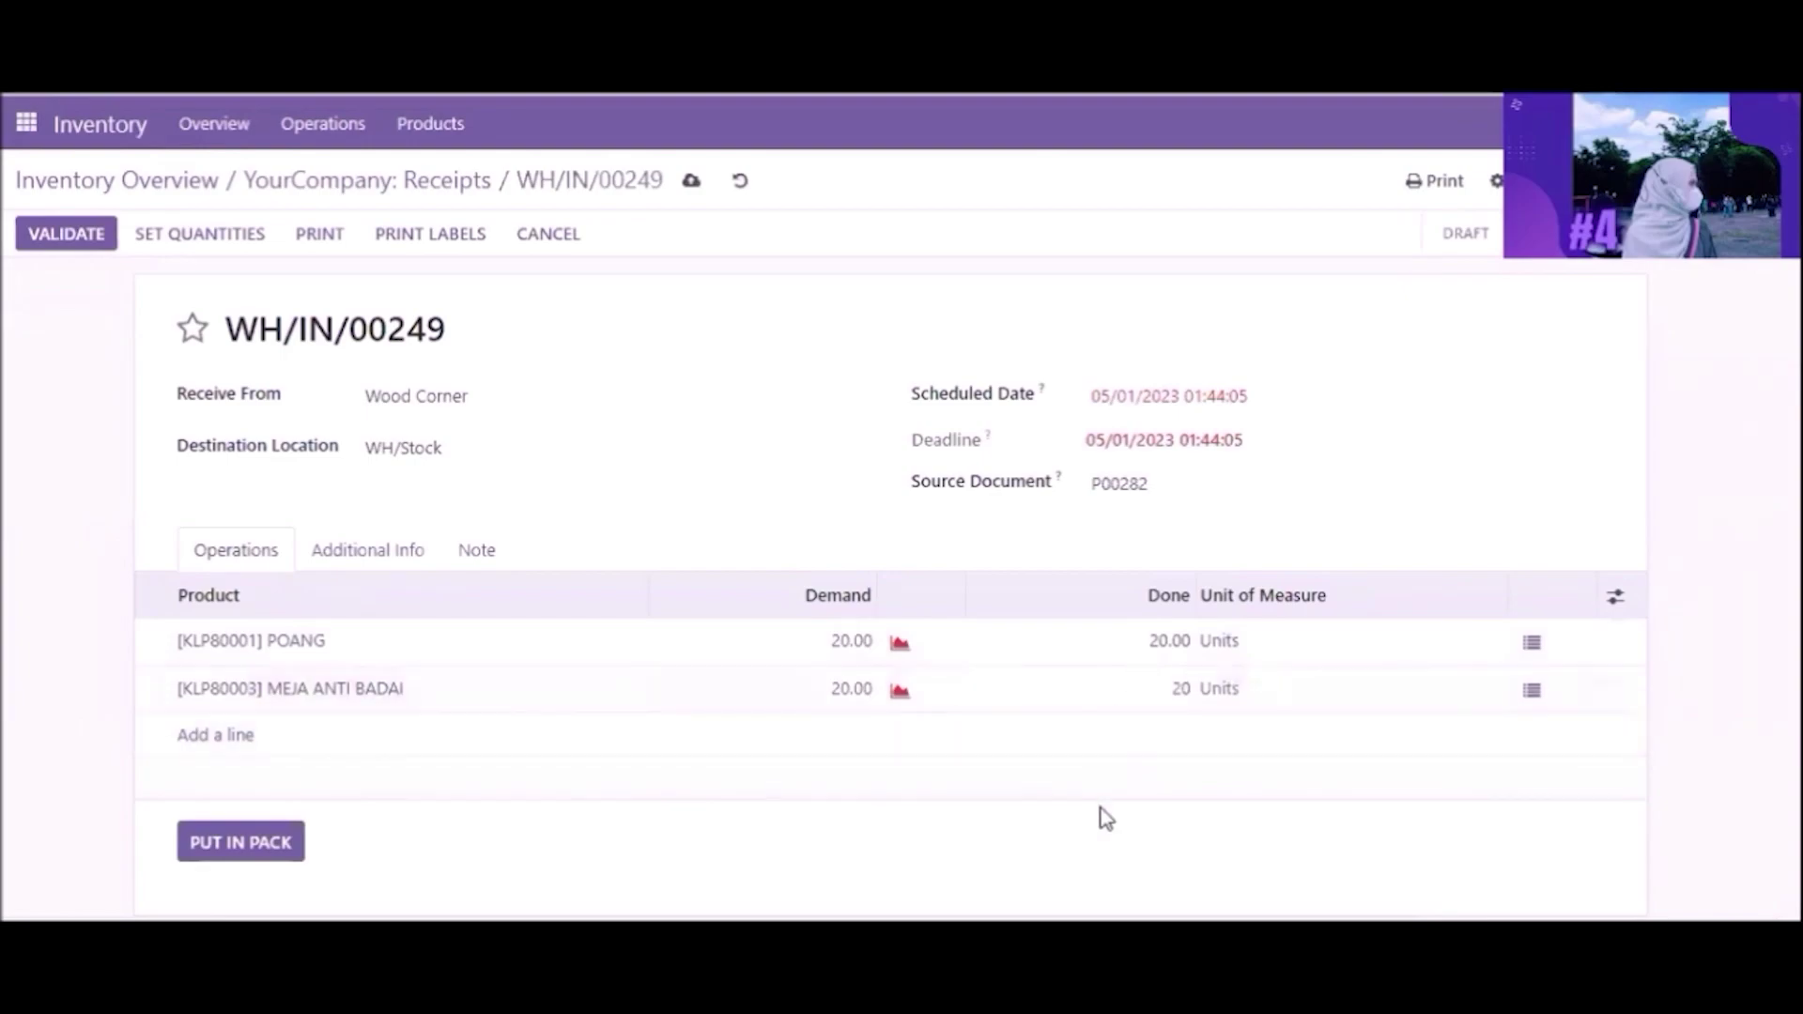
click(691, 183)
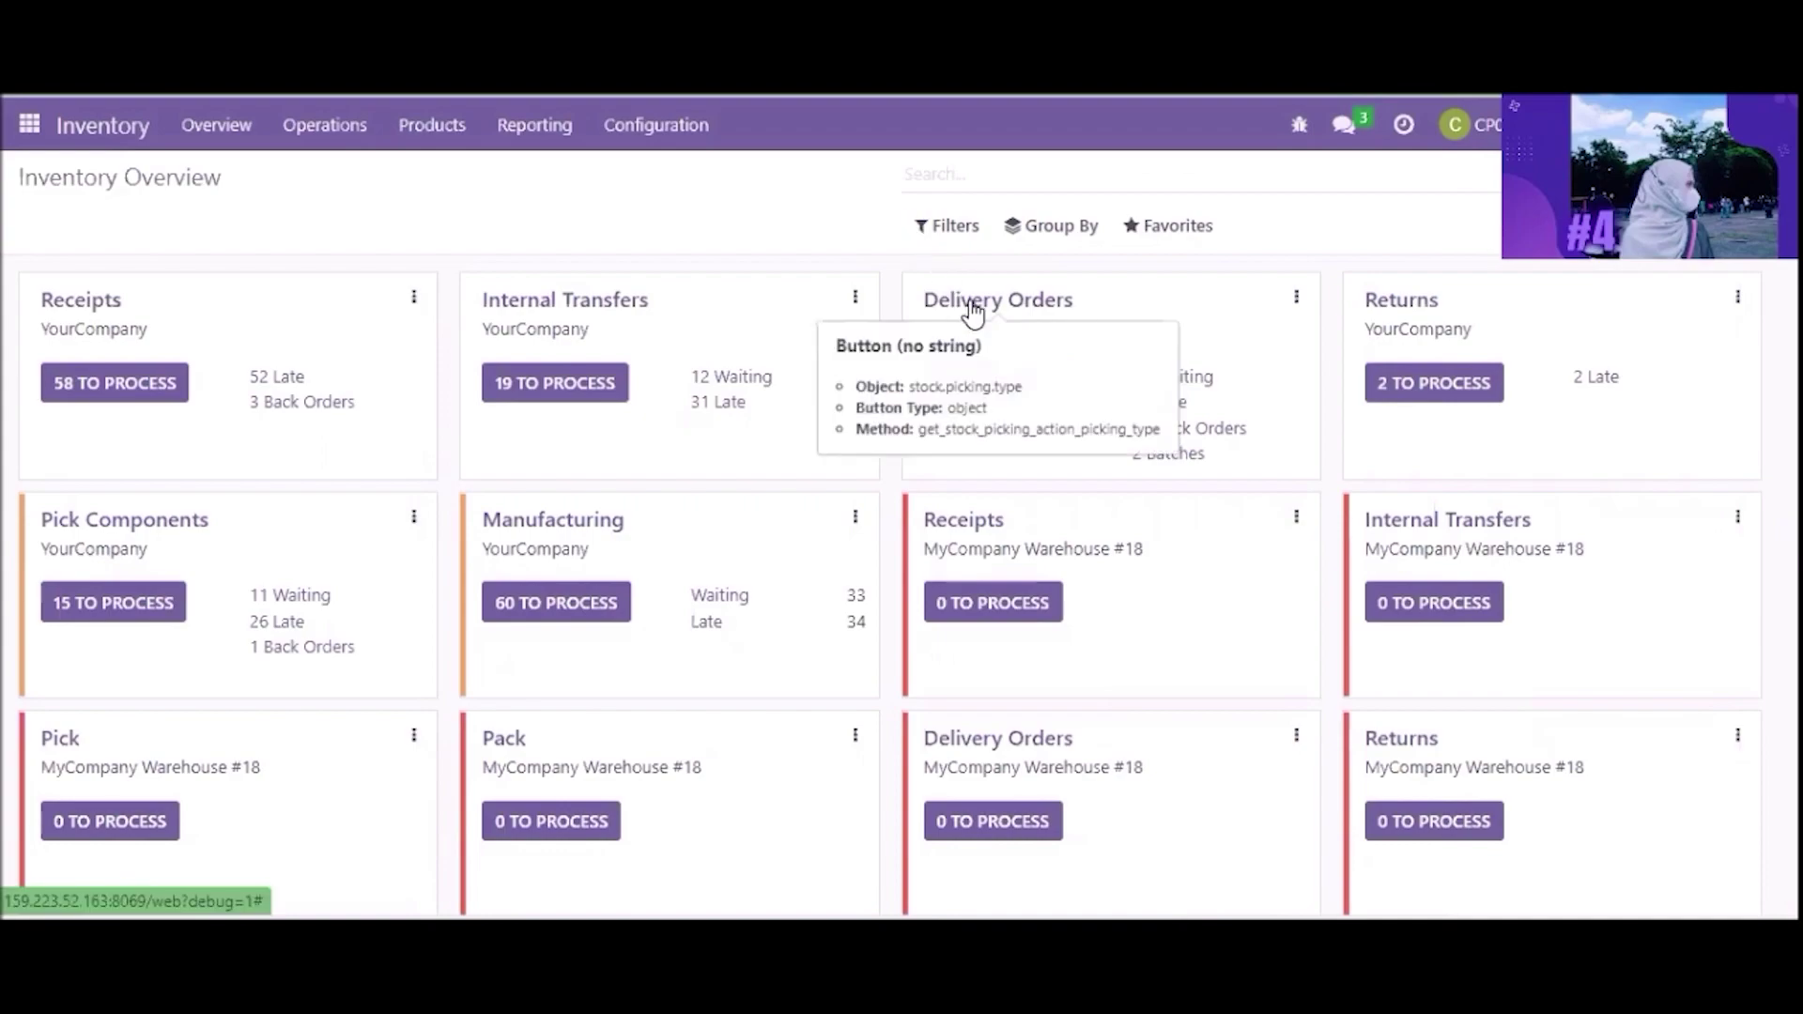
Step: Group delivery orders by Source Document, filter to Ready, and open WH/OUT/00268 under S00311
click(951, 312)
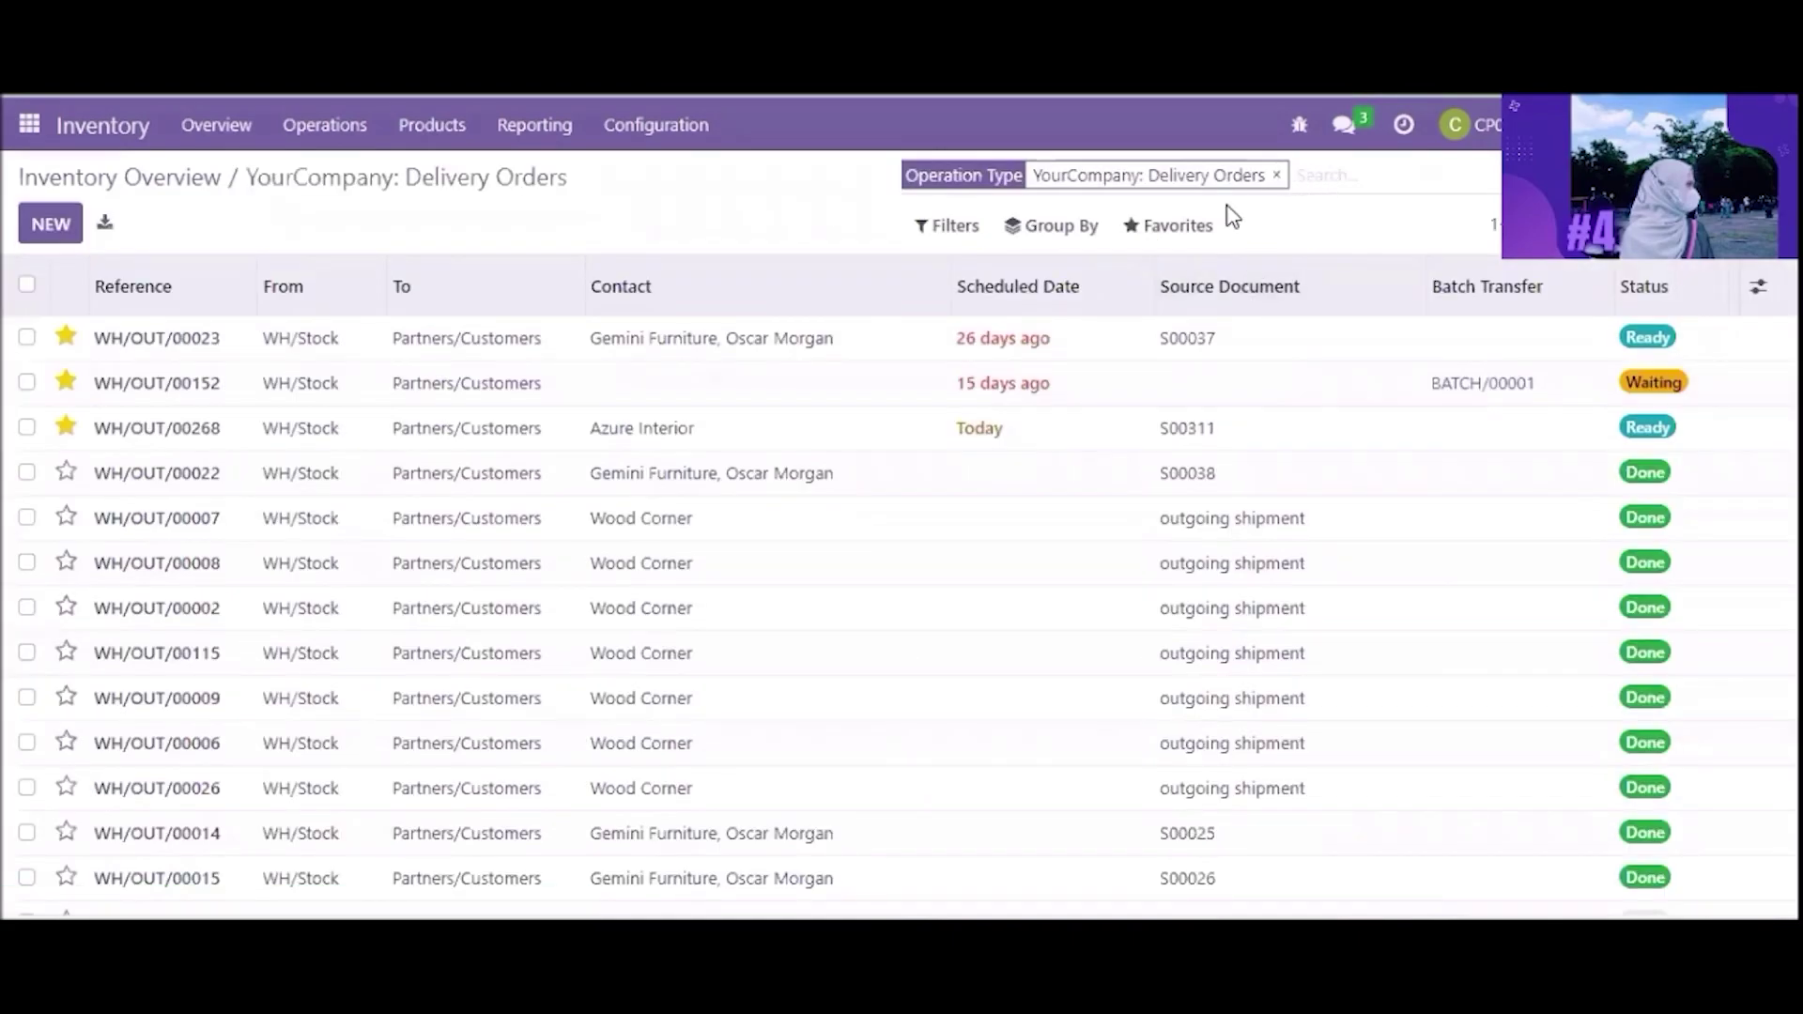
click(1080, 226)
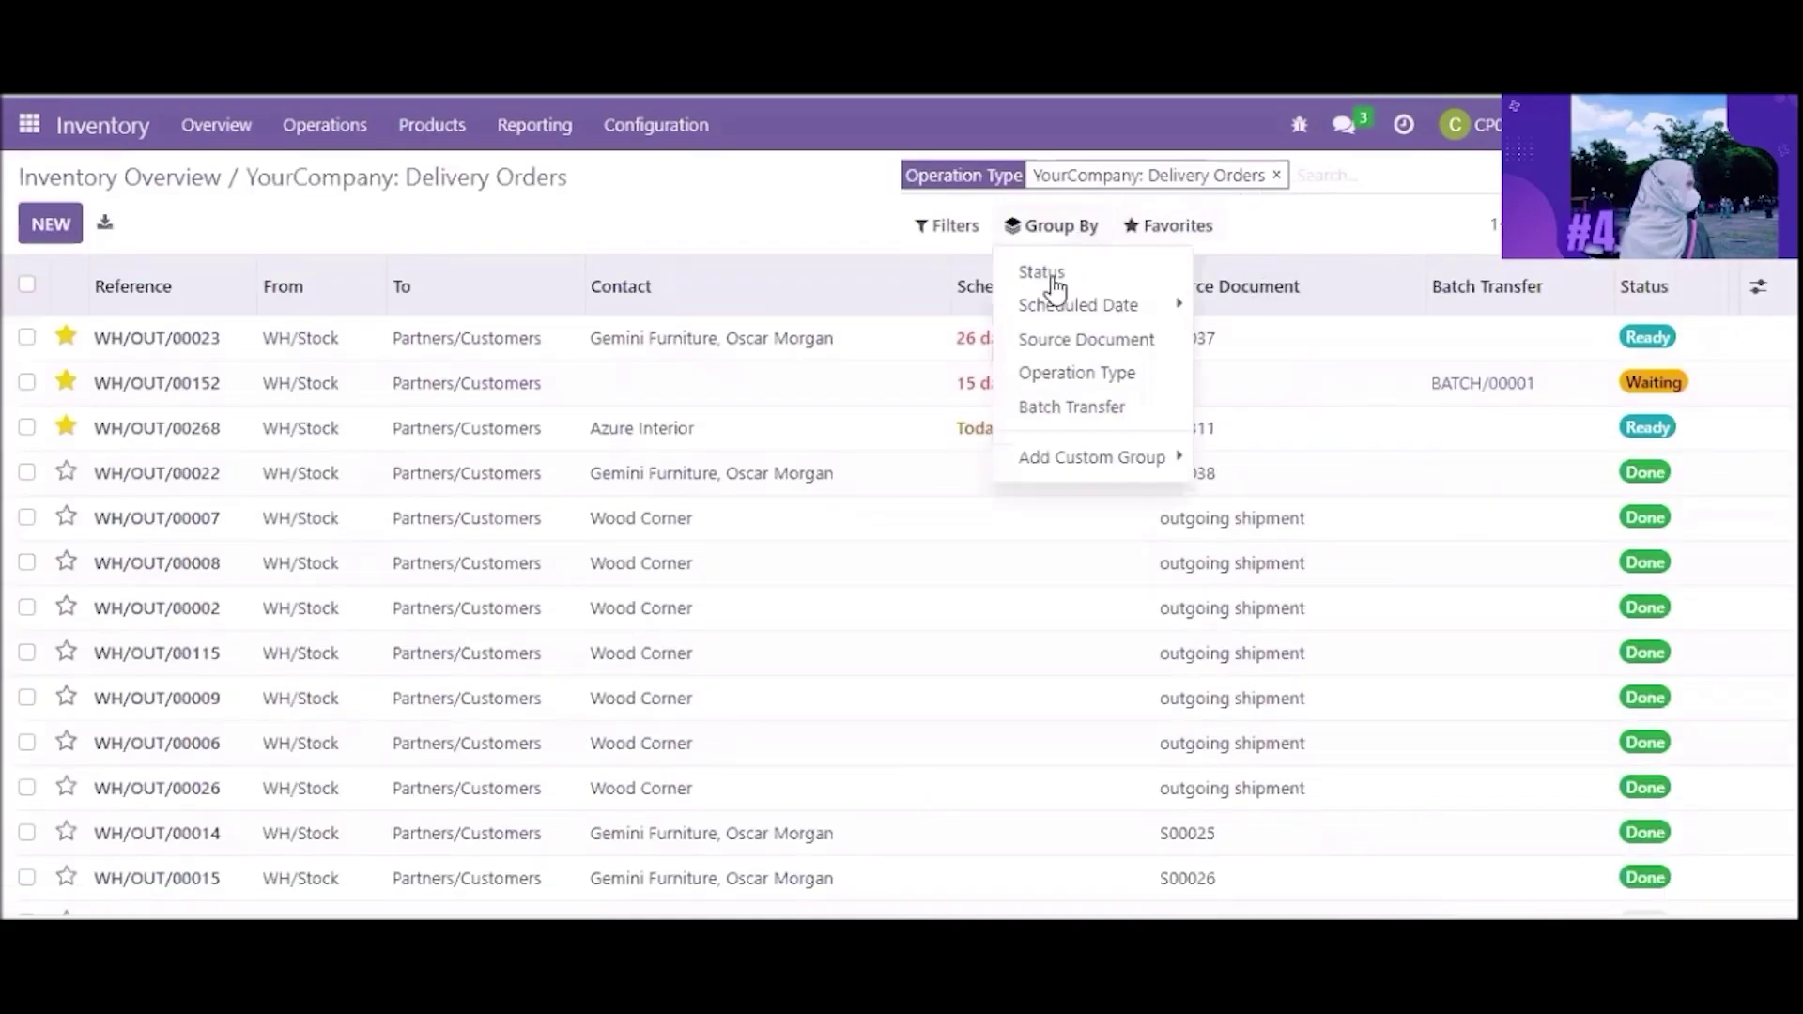
click(1058, 345)
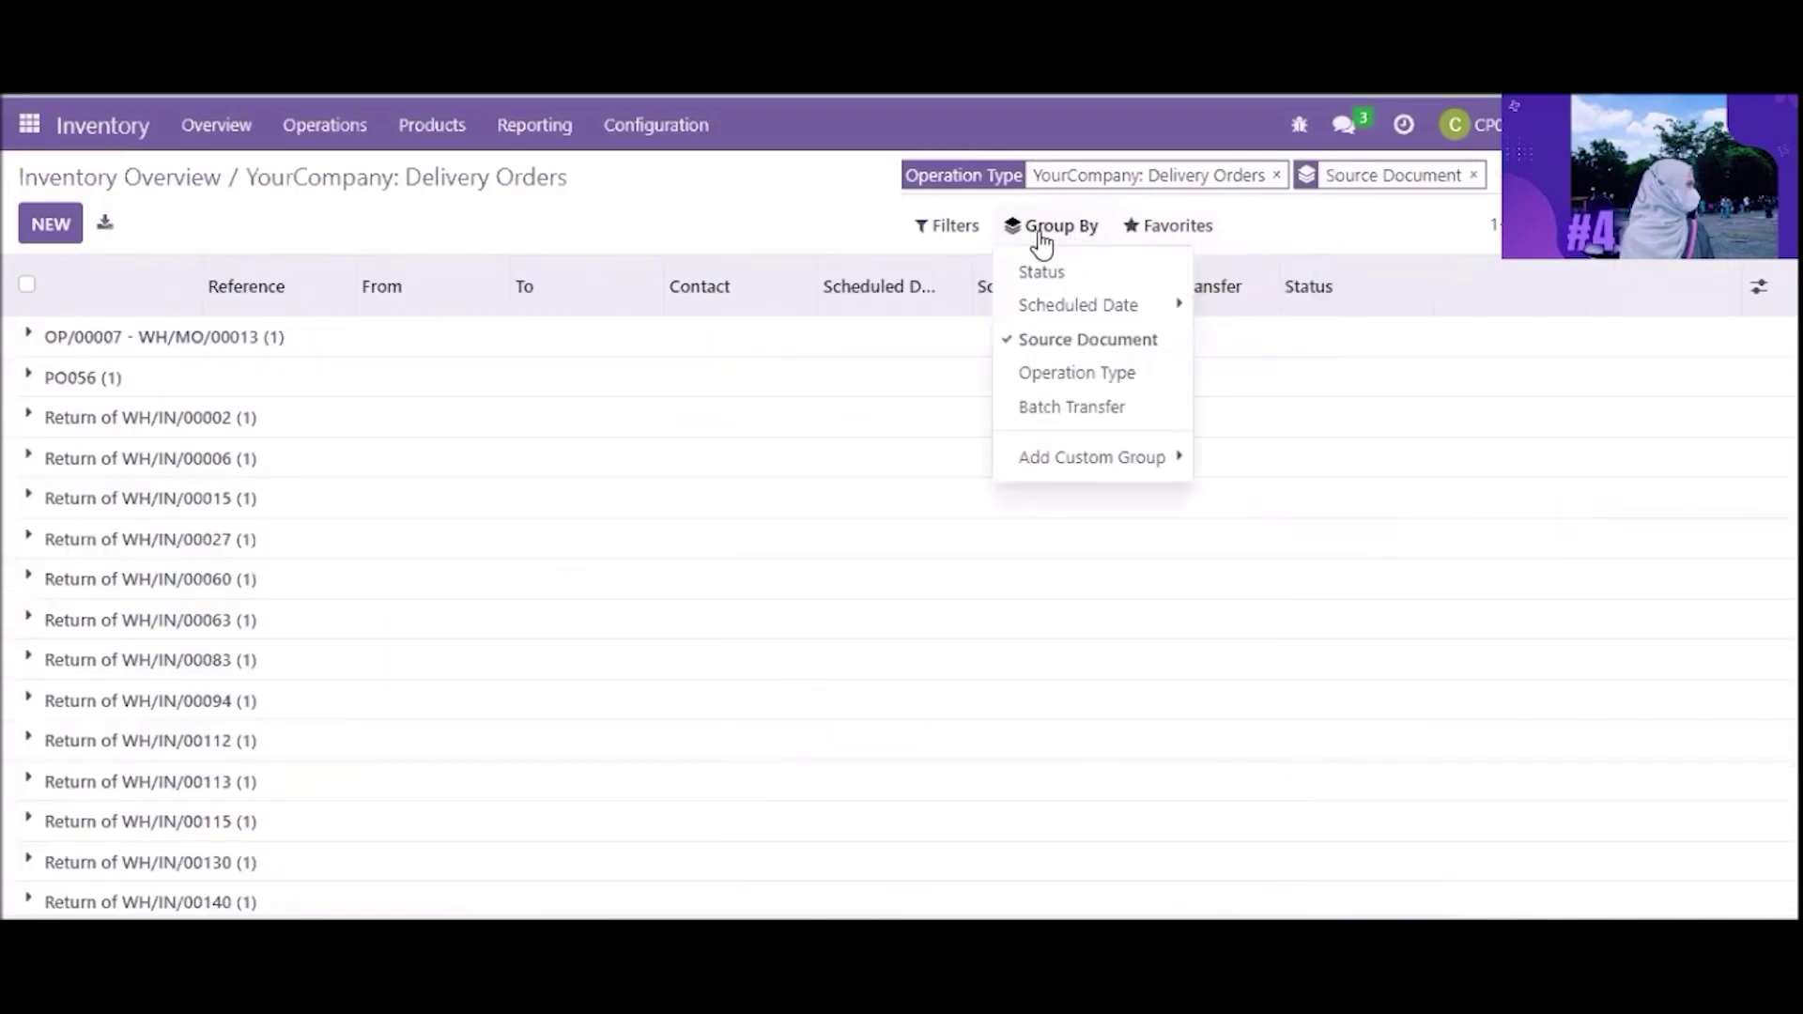
click(936, 235)
click(936, 239)
click(942, 239)
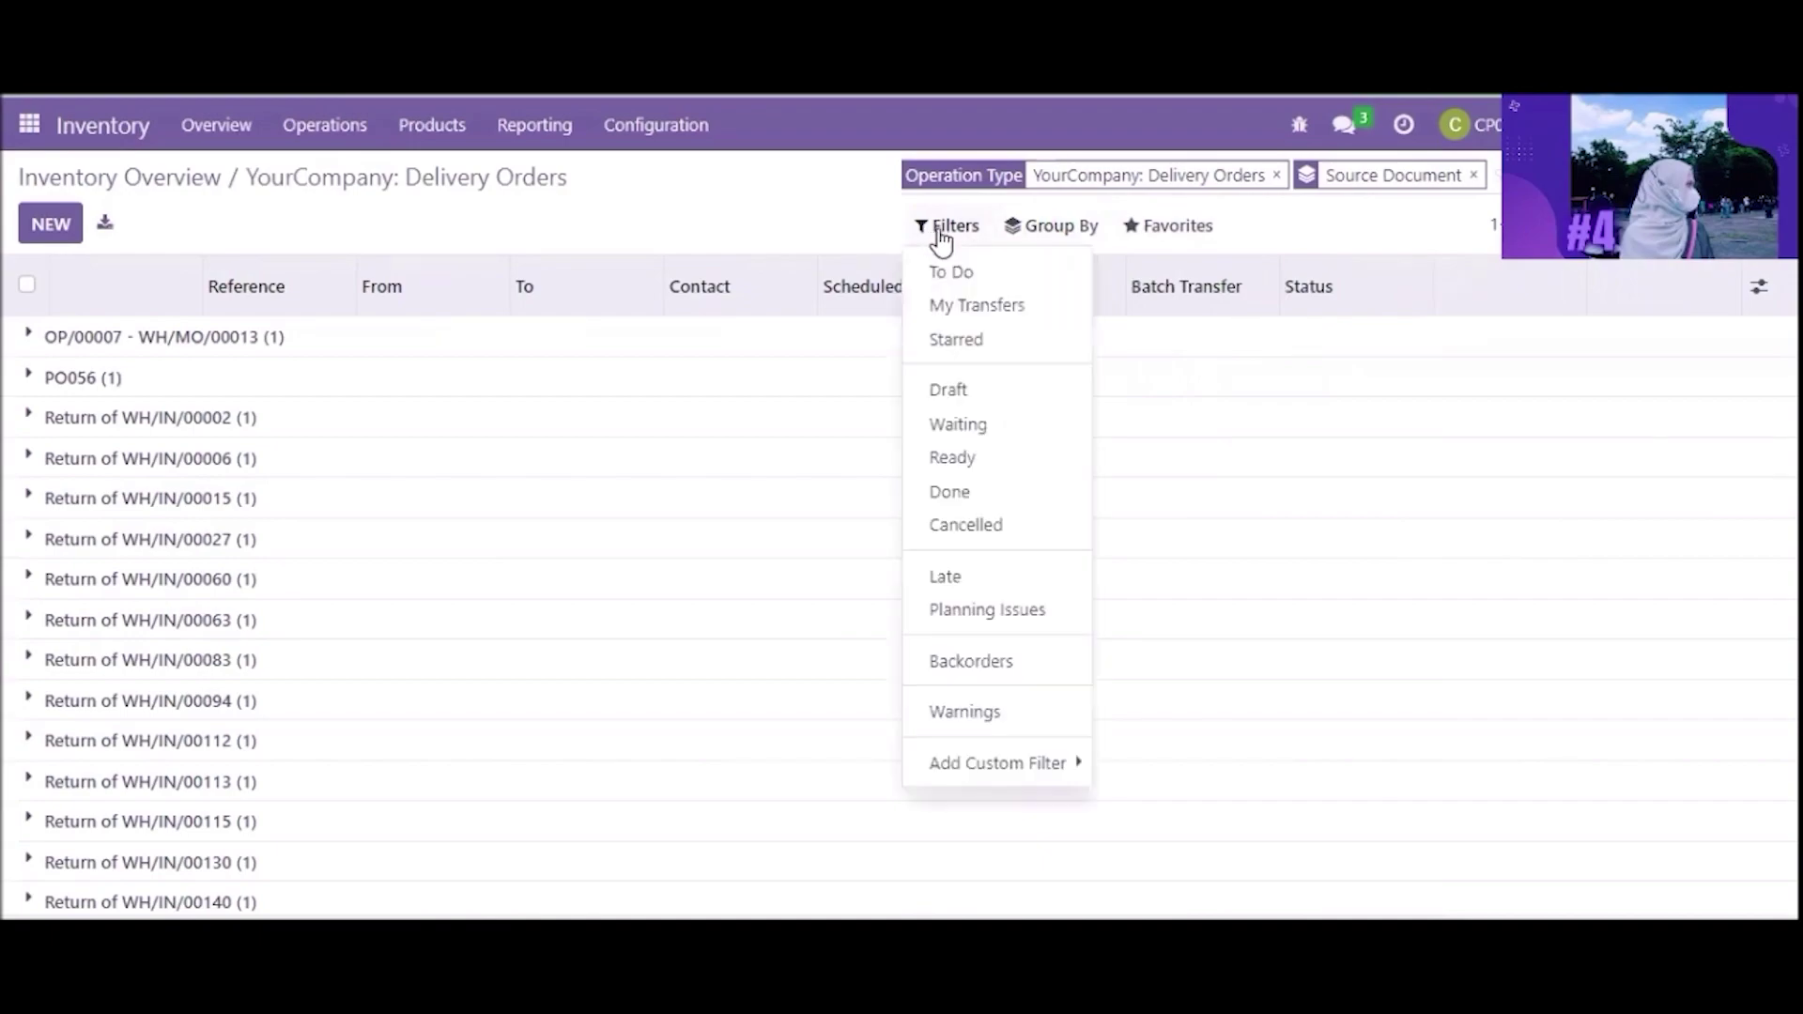
click(958, 459)
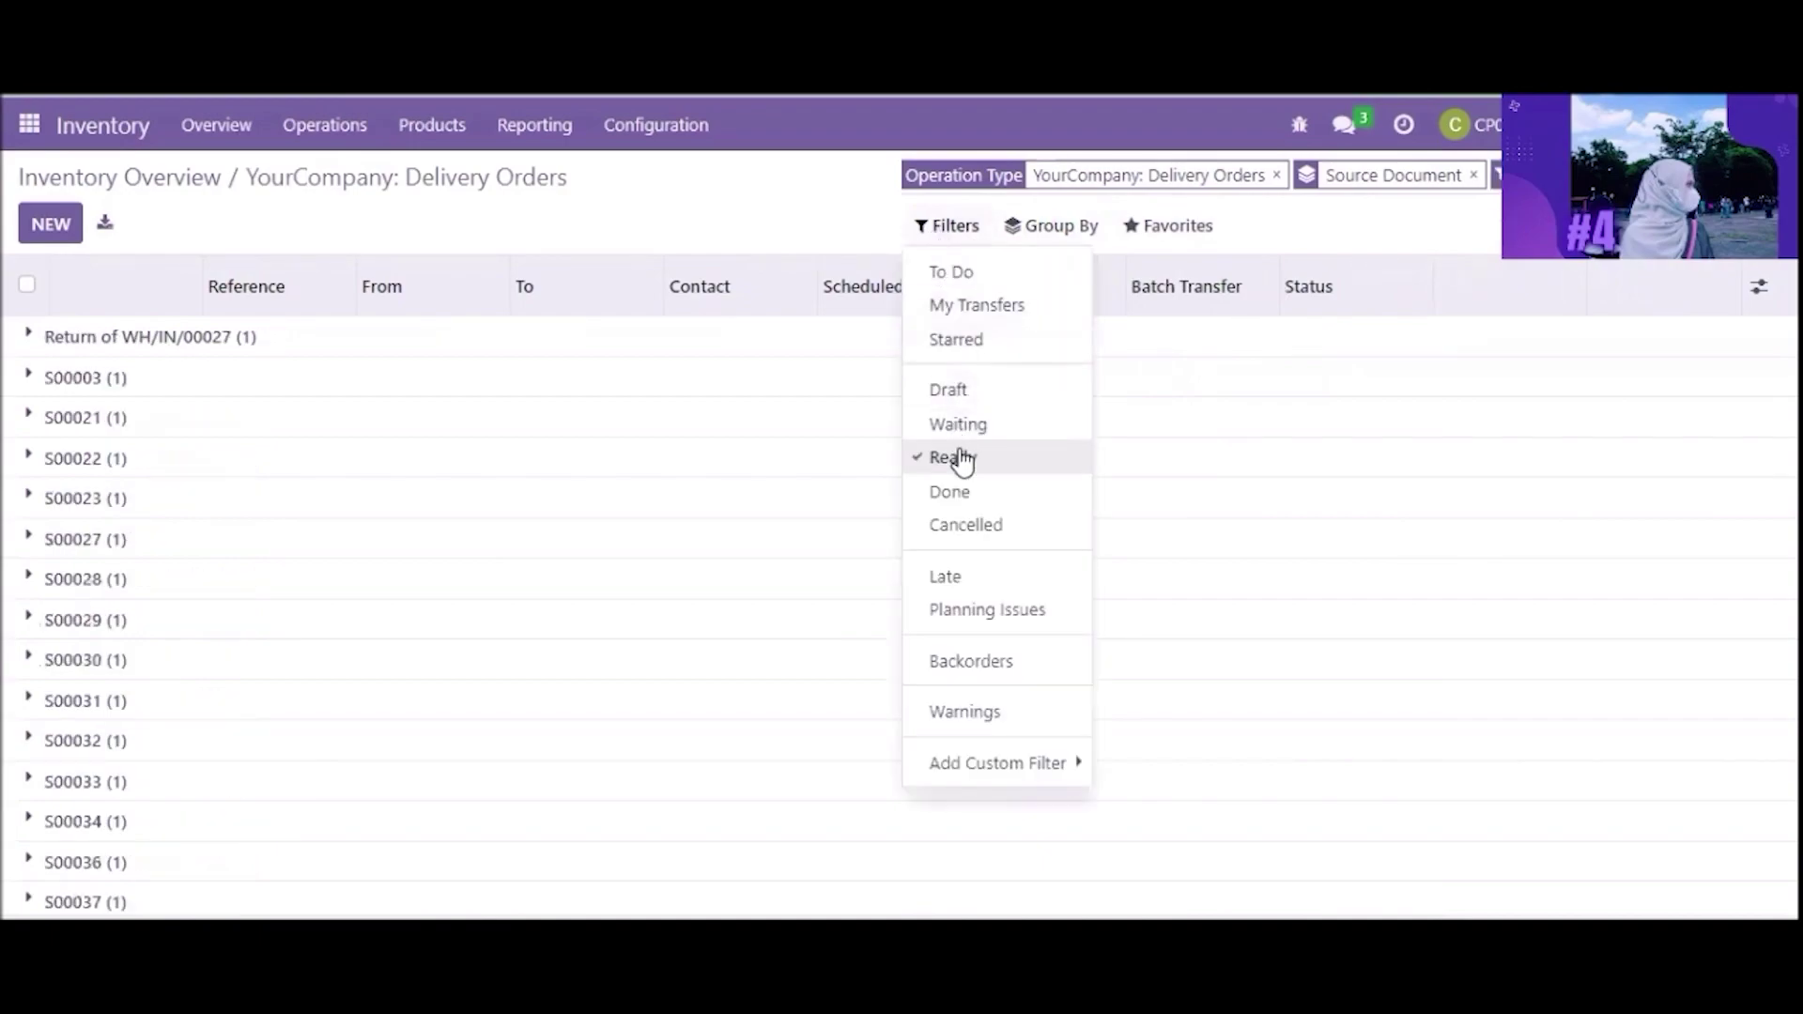
drag(1799, 367, 1799, 916)
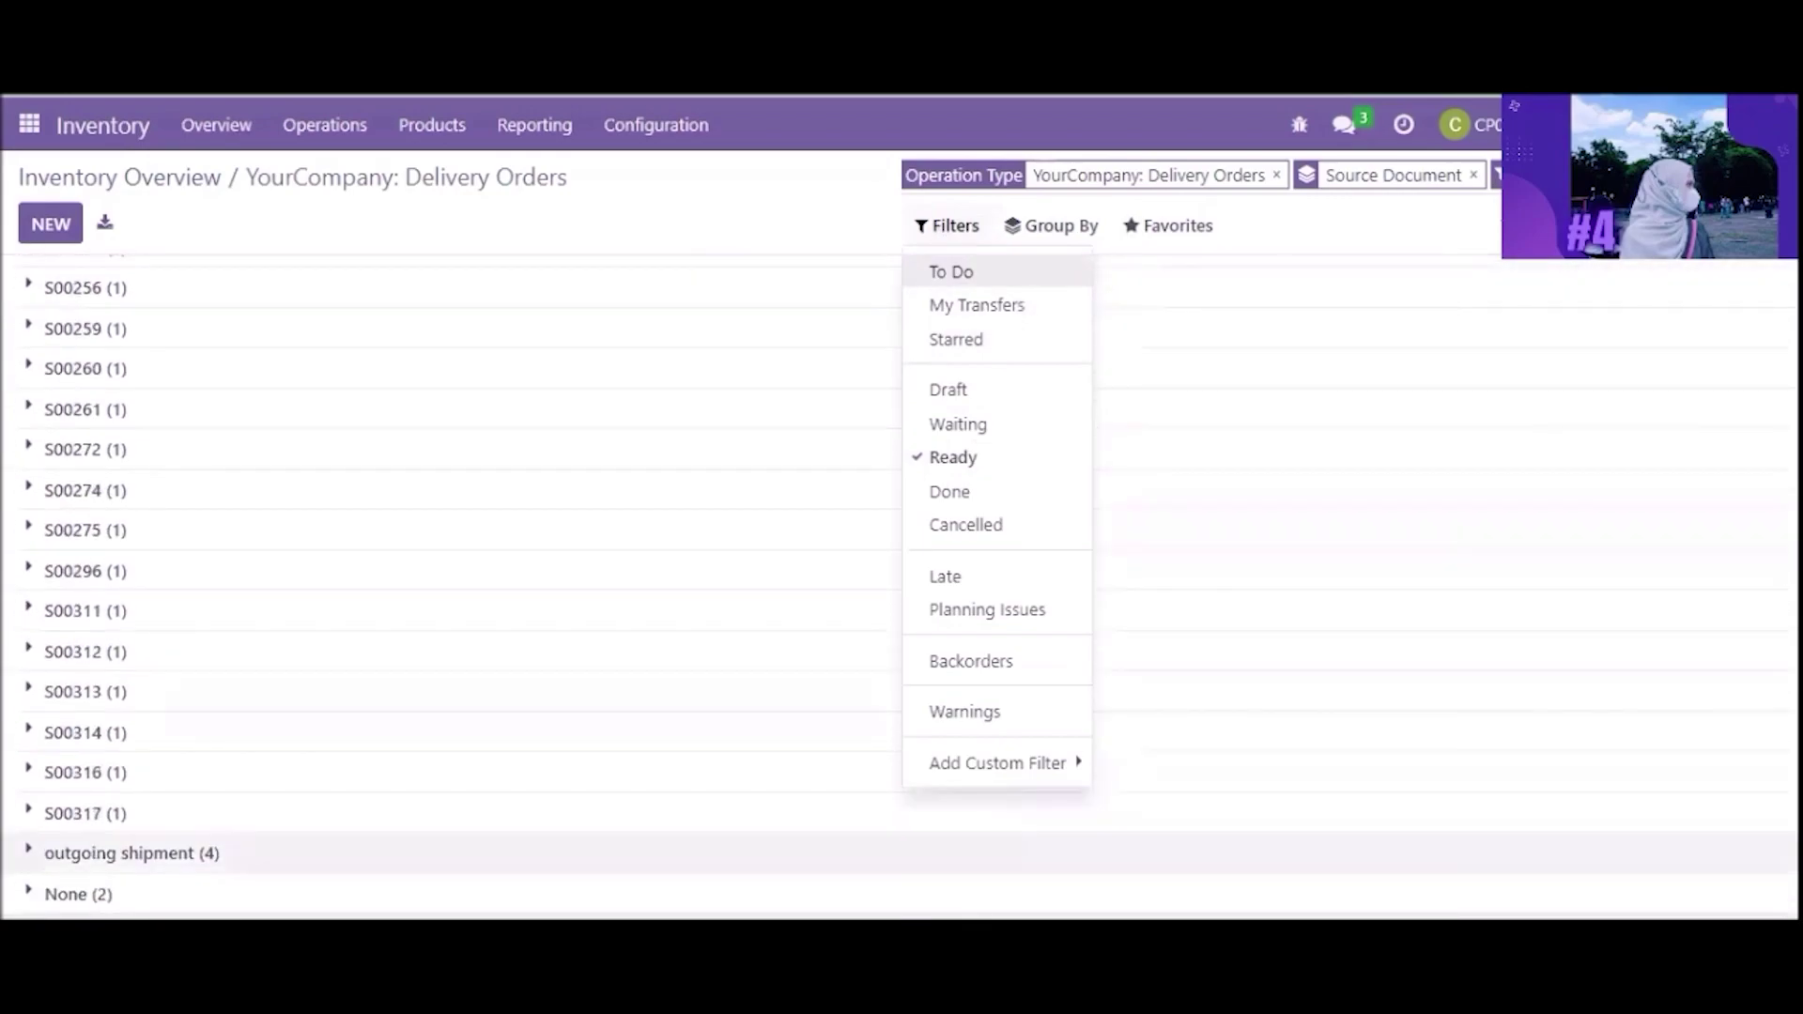
click(717, 611)
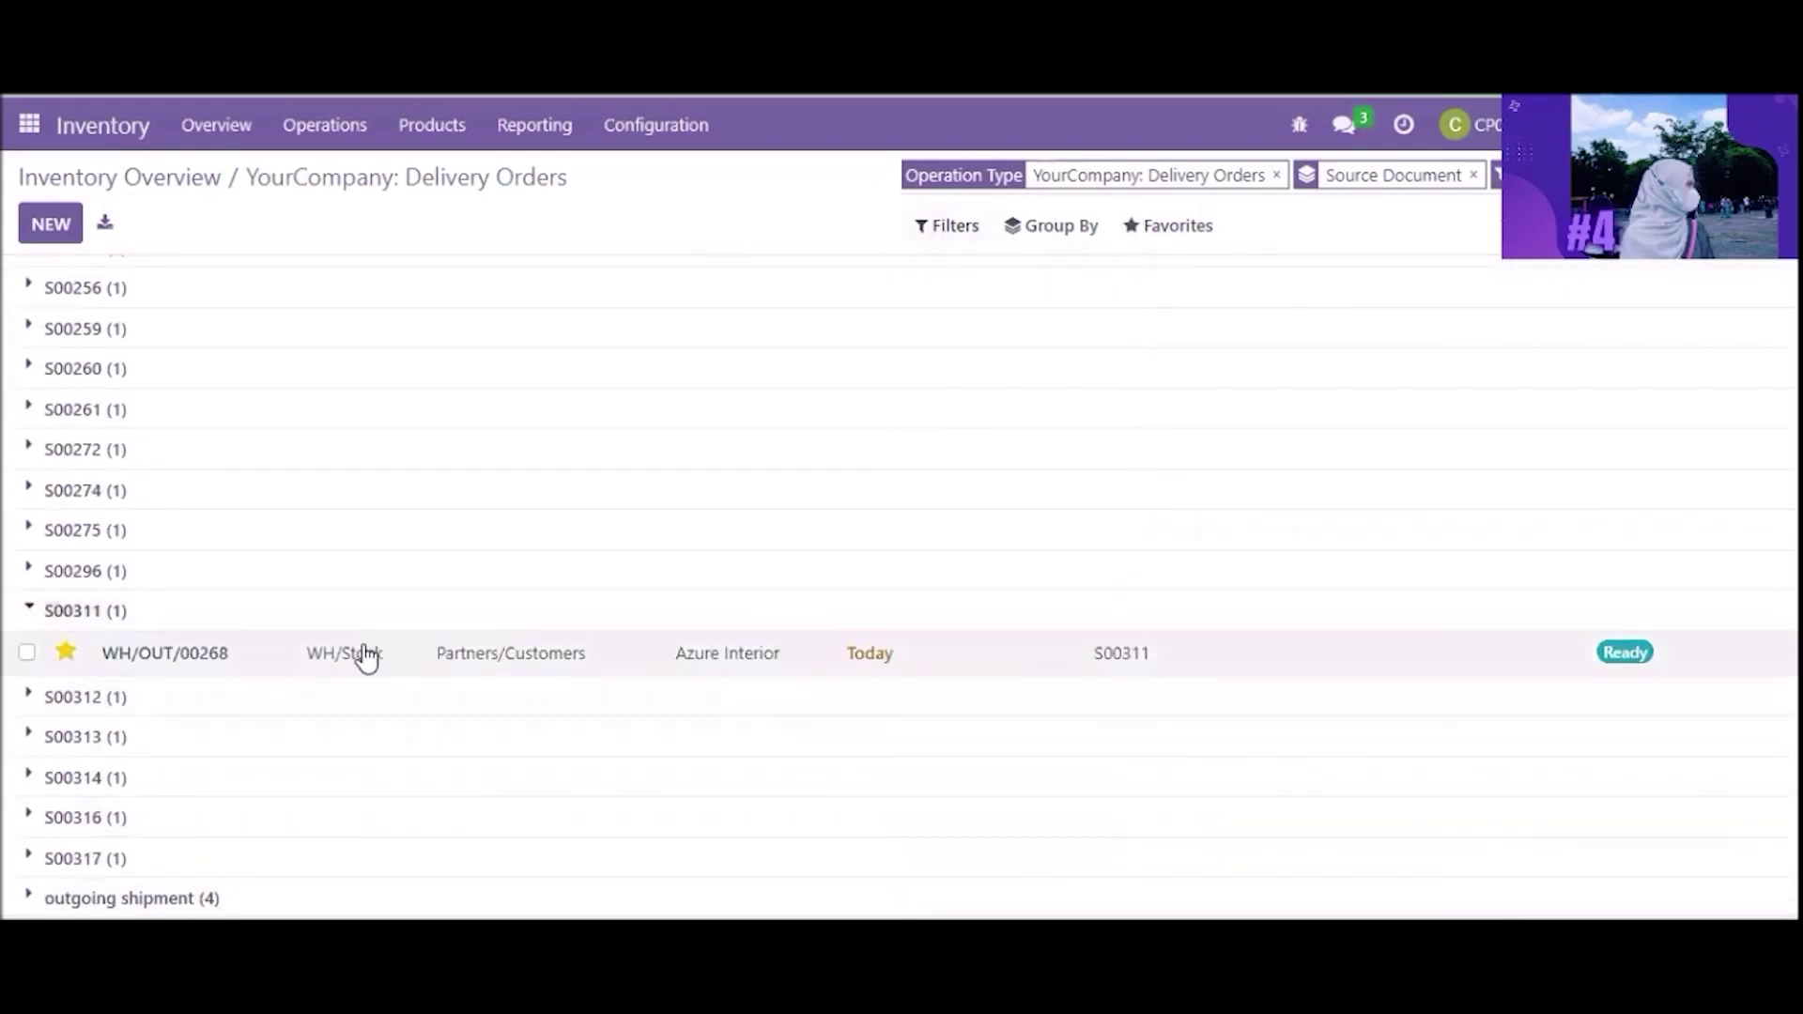
click(358, 664)
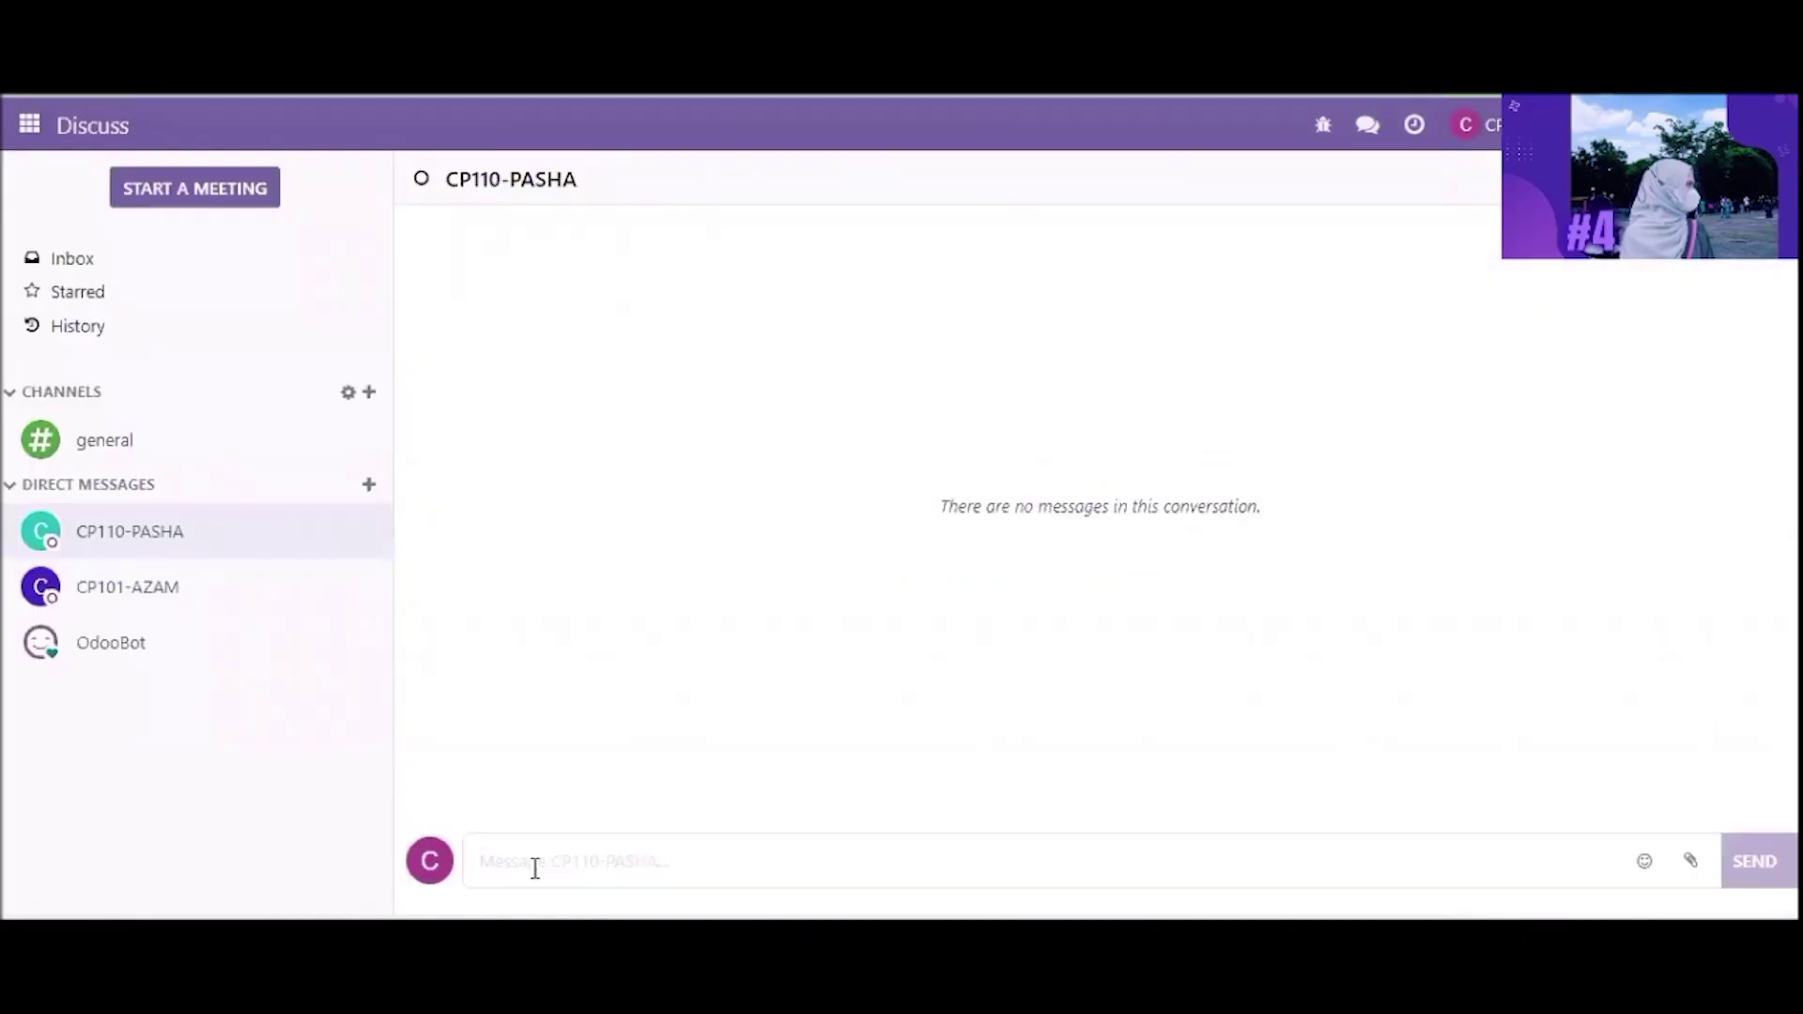
Step: Send the message 'tolong validasi dokumen wh out dengan souerce dokument S00311'
text(tolong validasi dokumen wh out dengan souerce dok)
text(ument S00311)
key(Return)
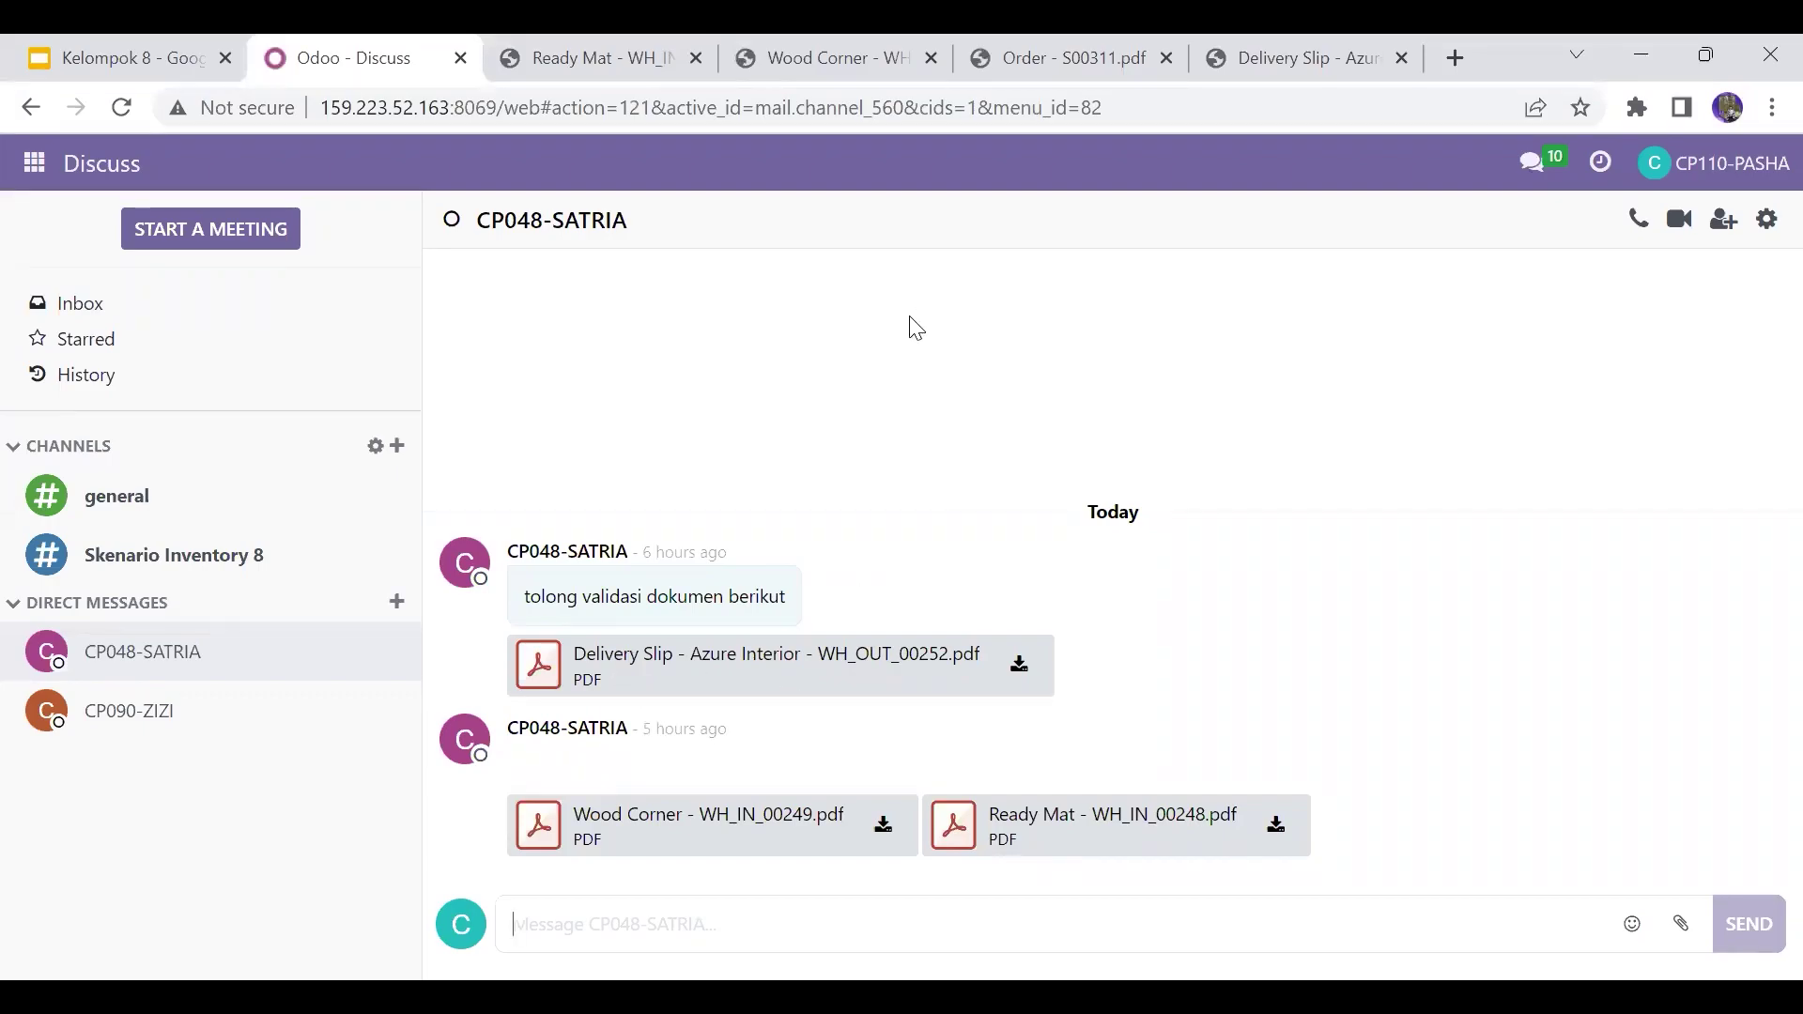
Step: Read the WH/OUT/00252 delivery slip and the Wood Corner and Ready Mat receipt PDFs
click(1309, 40)
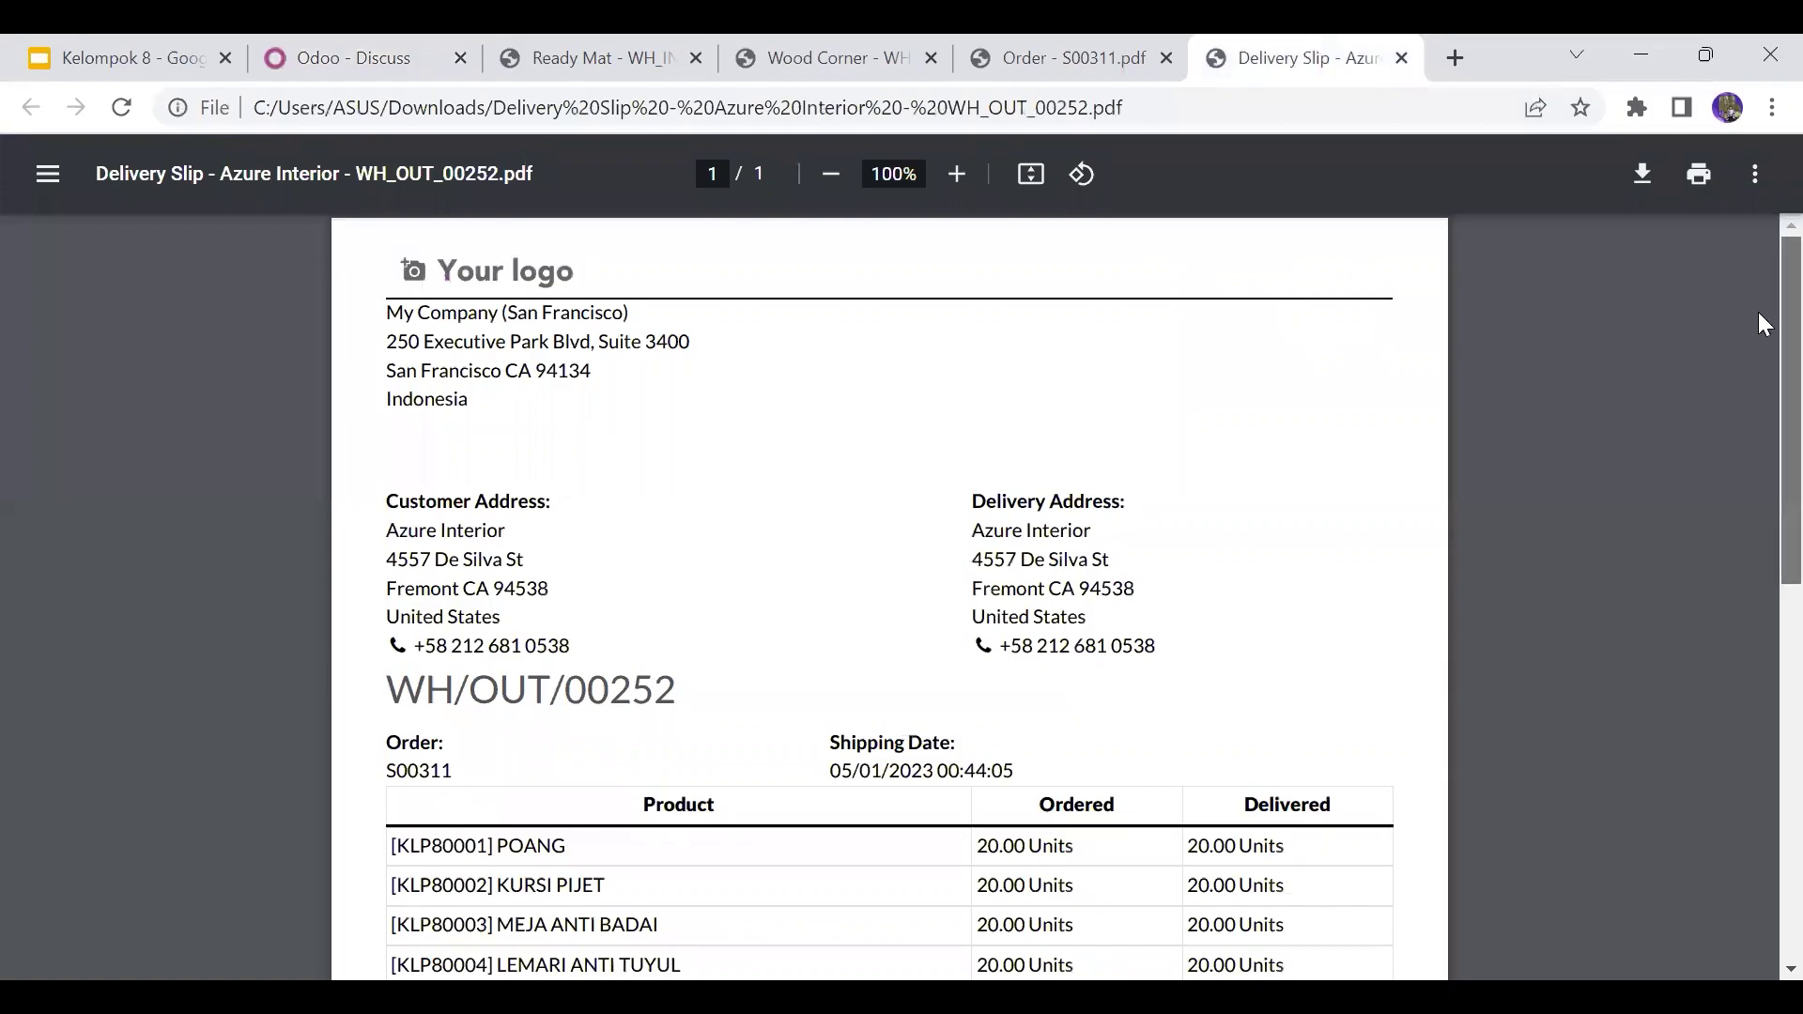
scroll(1758, 267, down, 4)
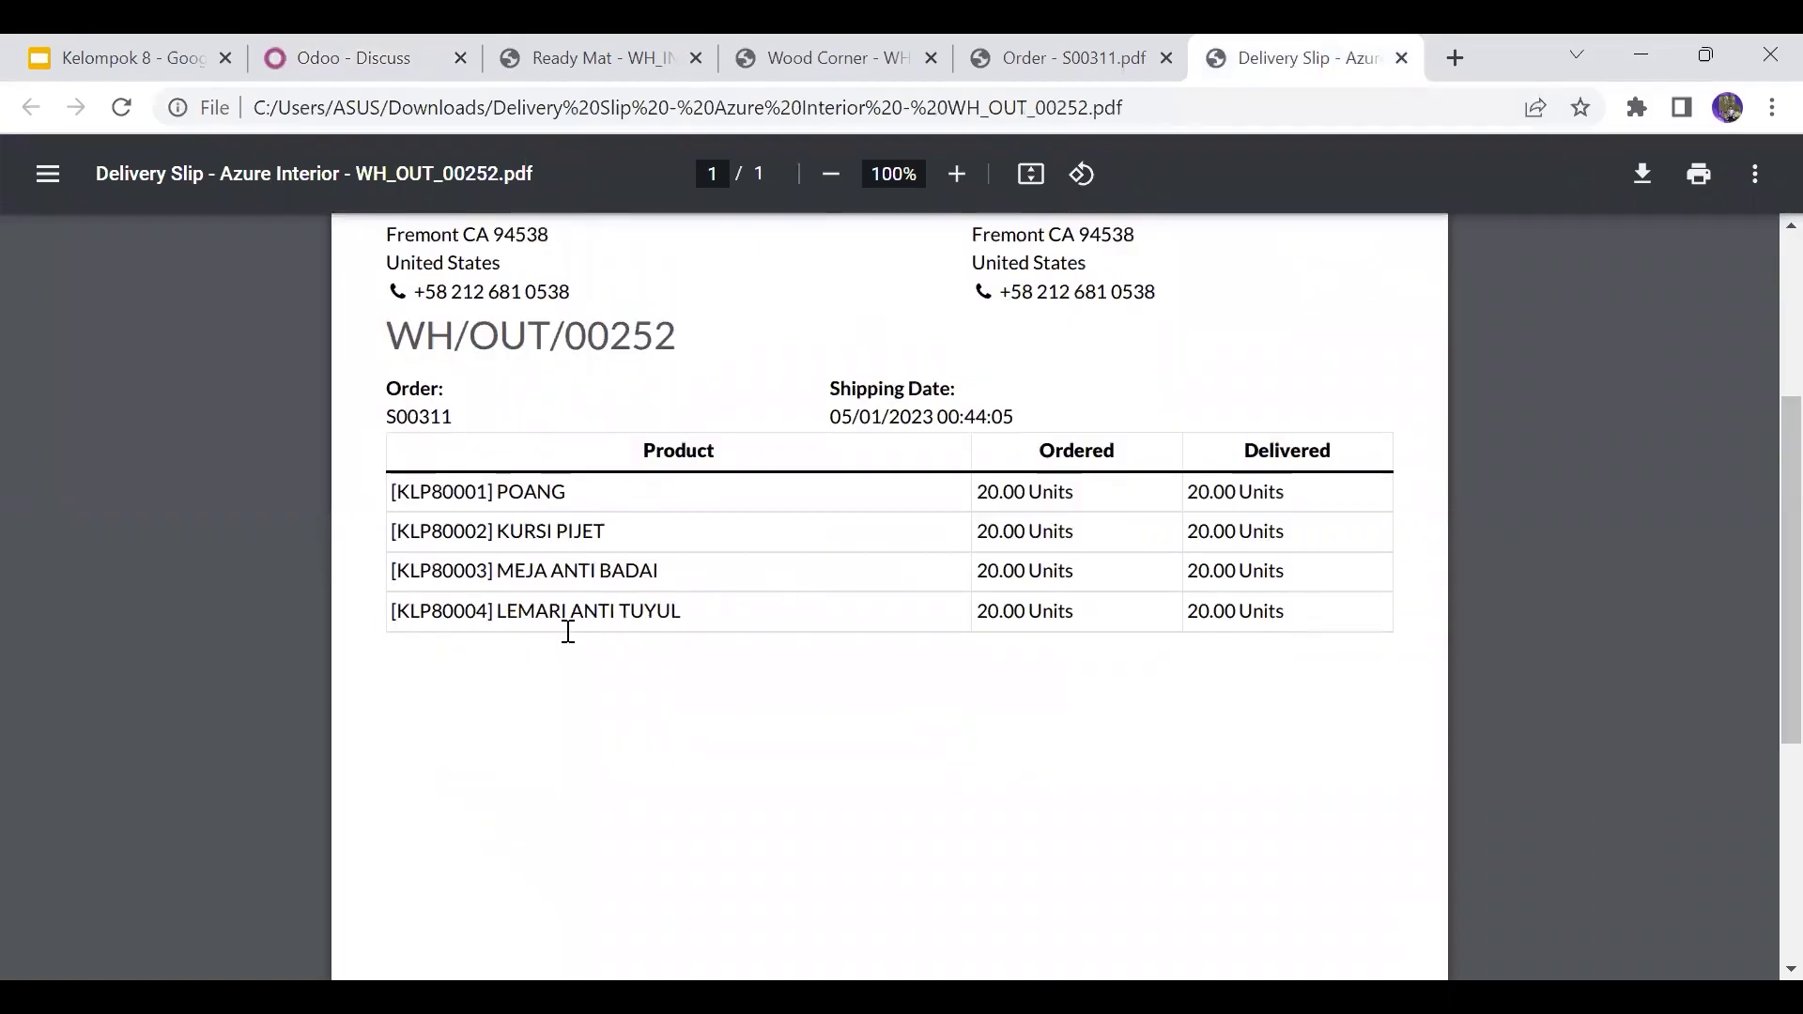
click(300, 47)
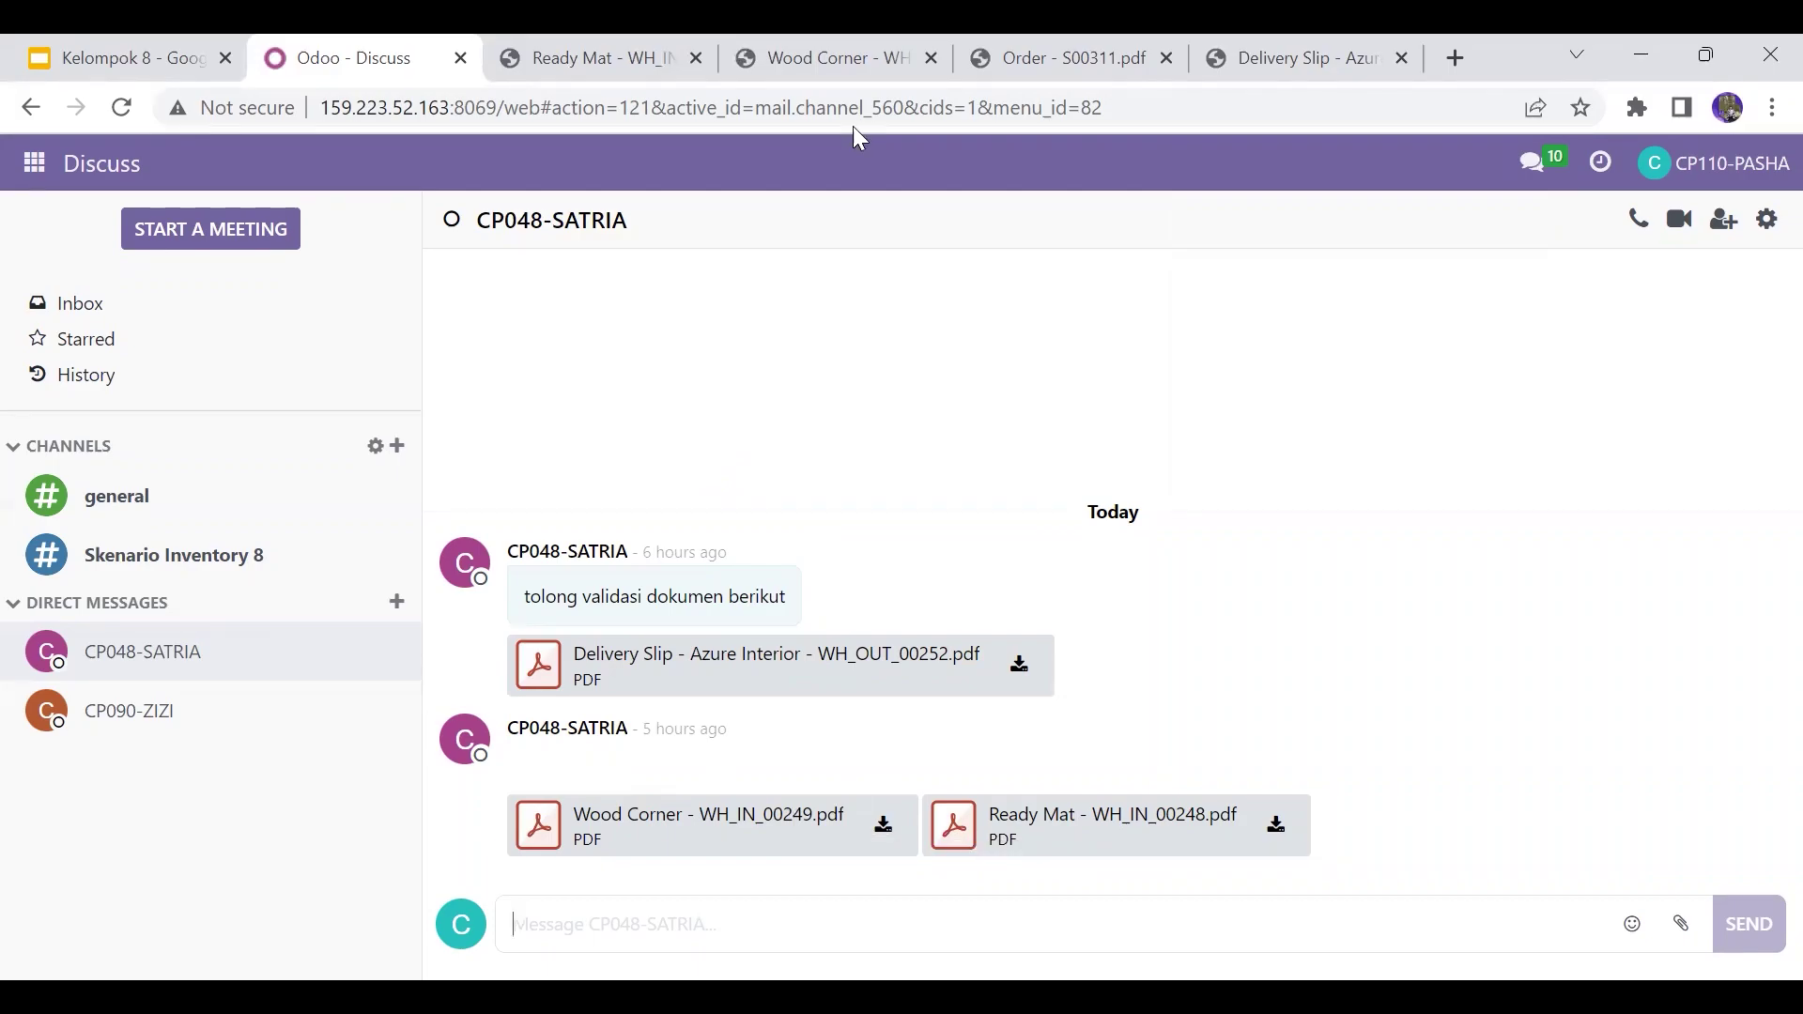
click(857, 52)
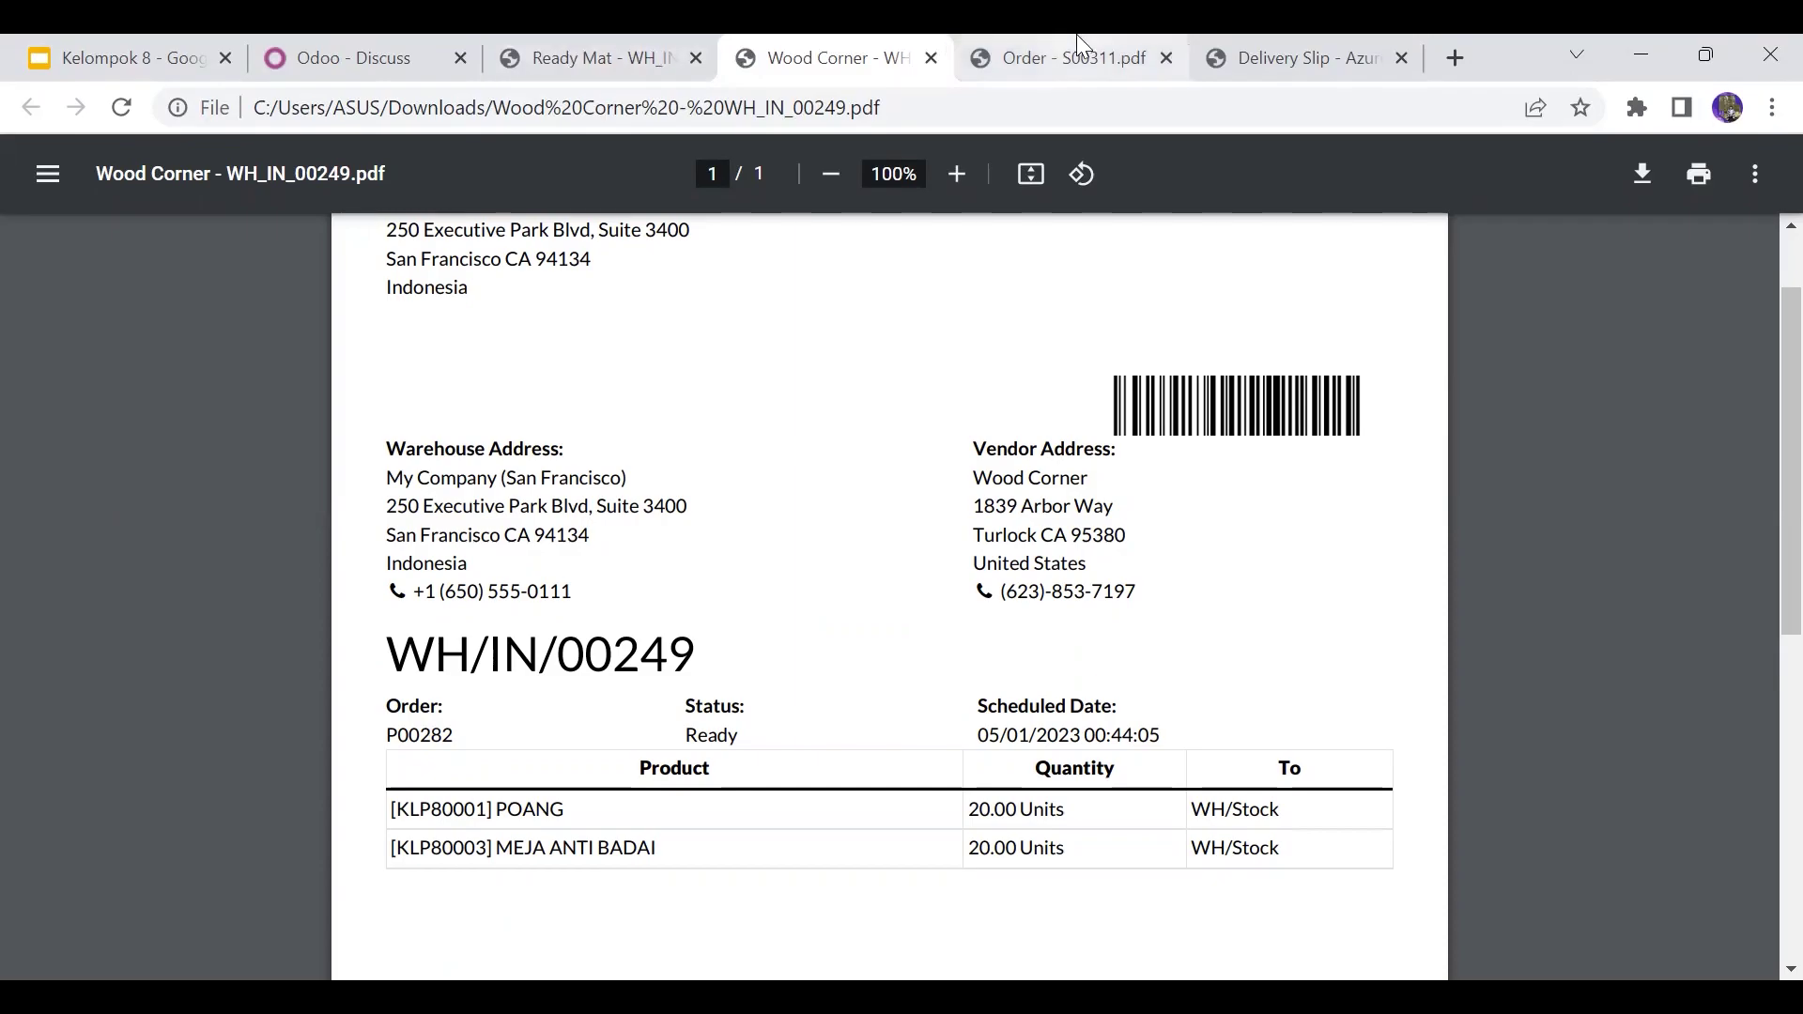
click(655, 45)
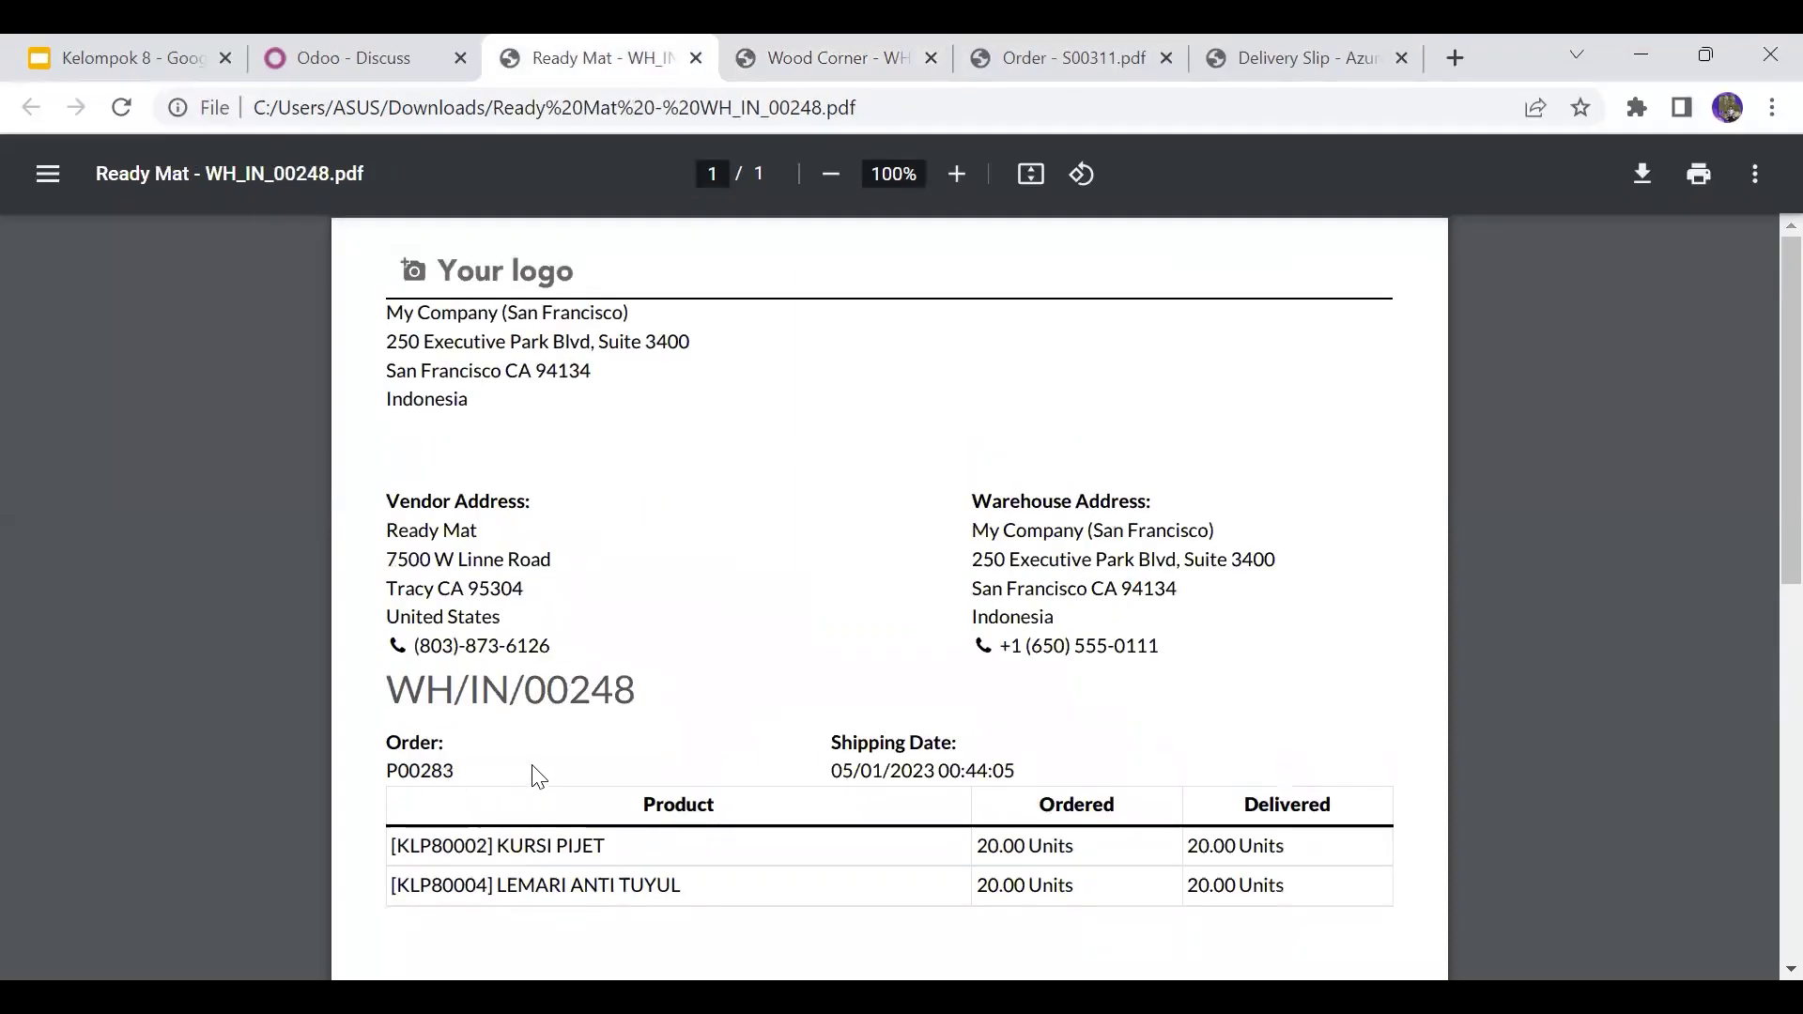
click(393, 36)
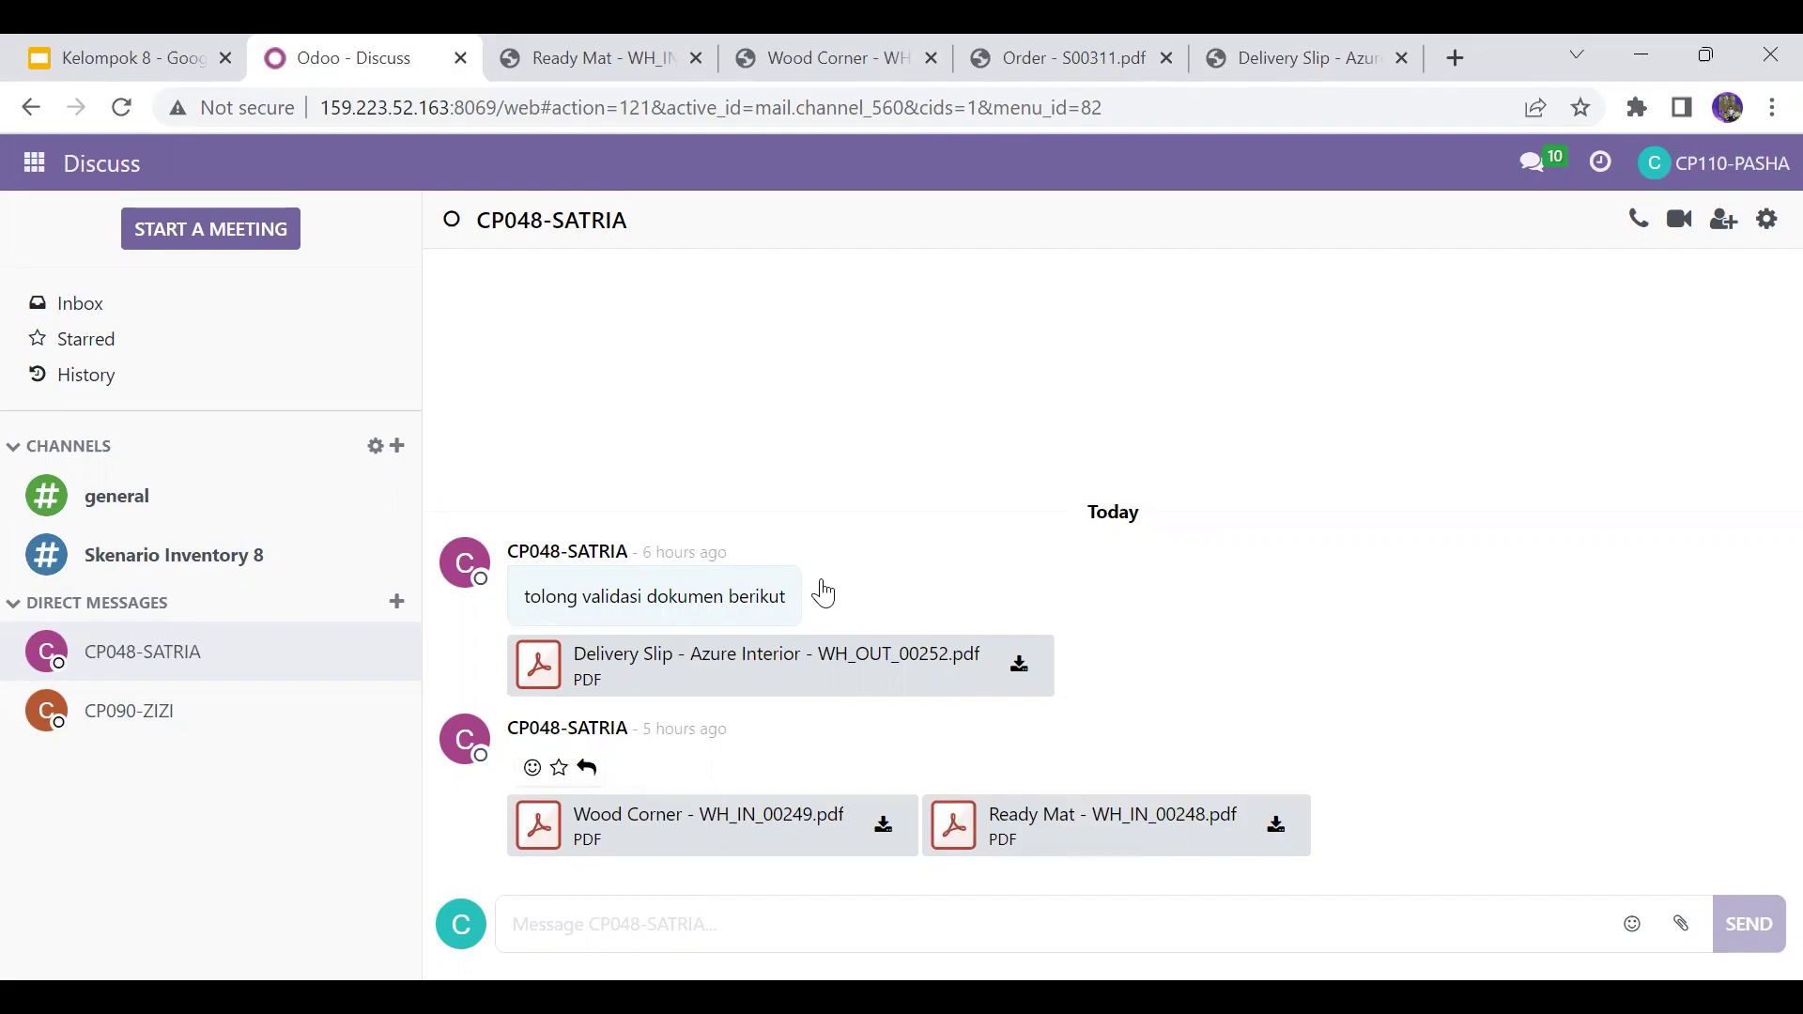
click(19, 177)
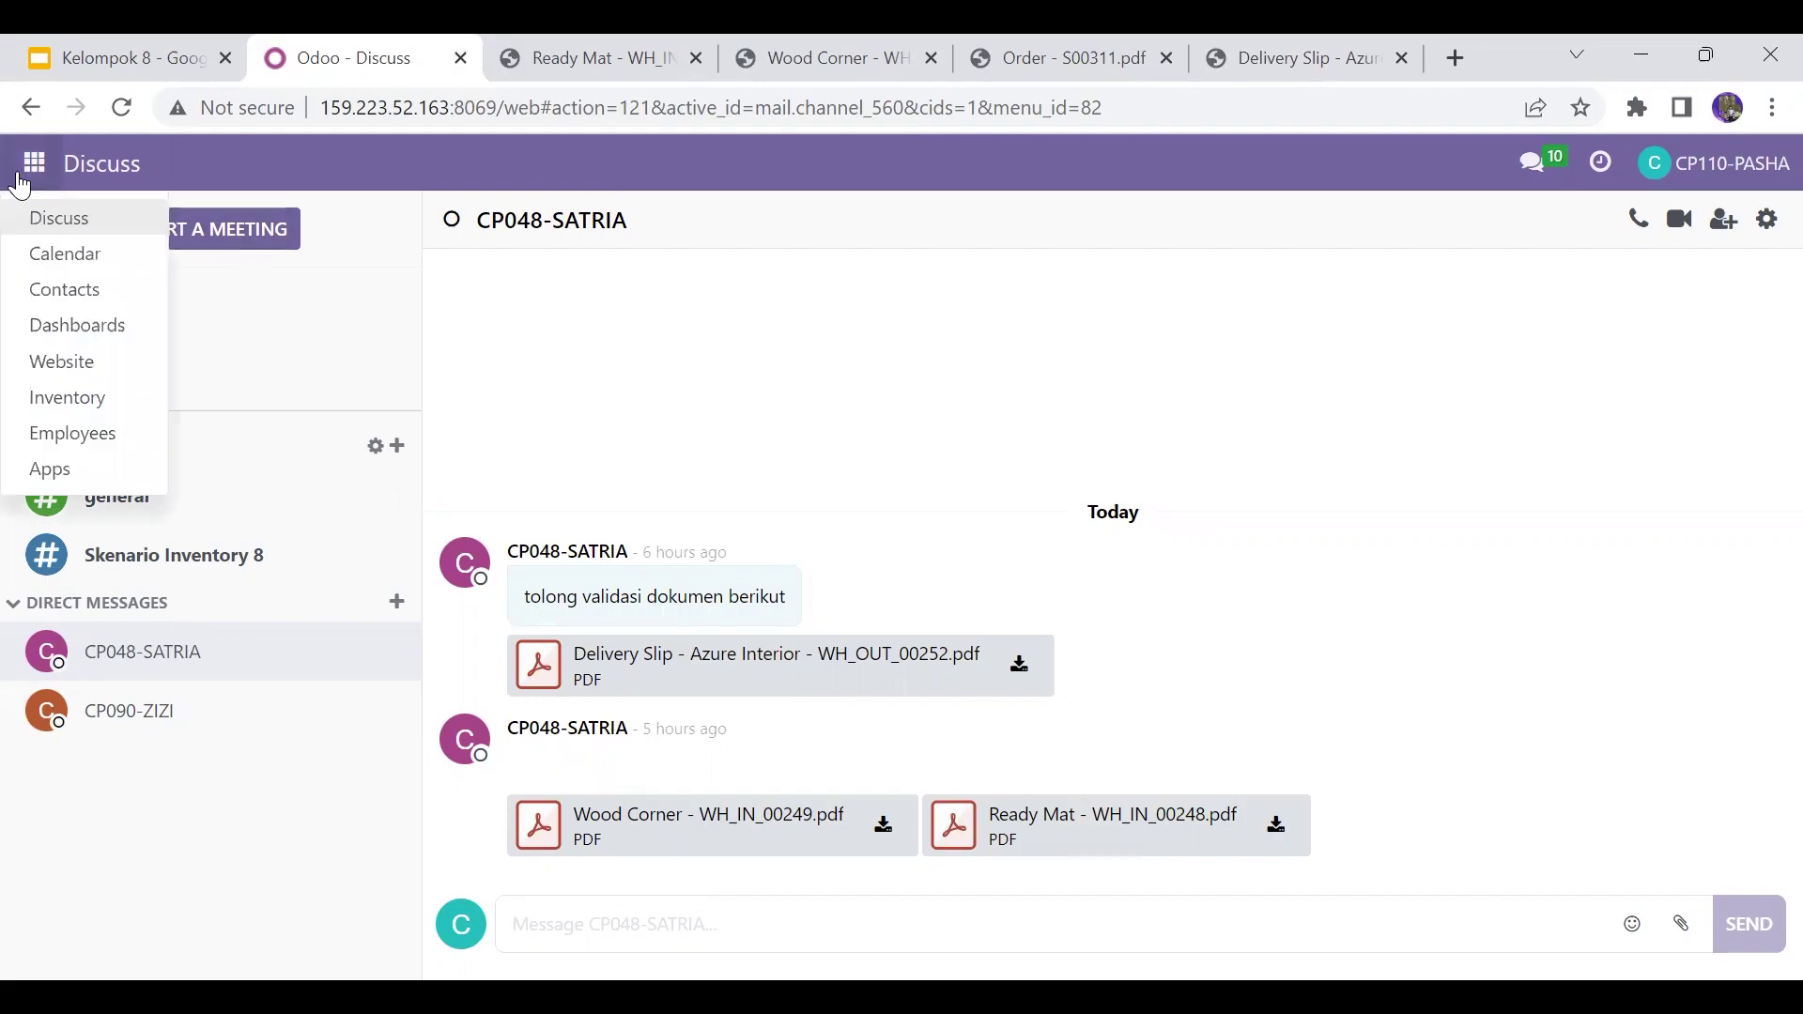
Step: Open receipt WH/IN/00249 from Inventory Receipts and validate it to Done
click(73, 409)
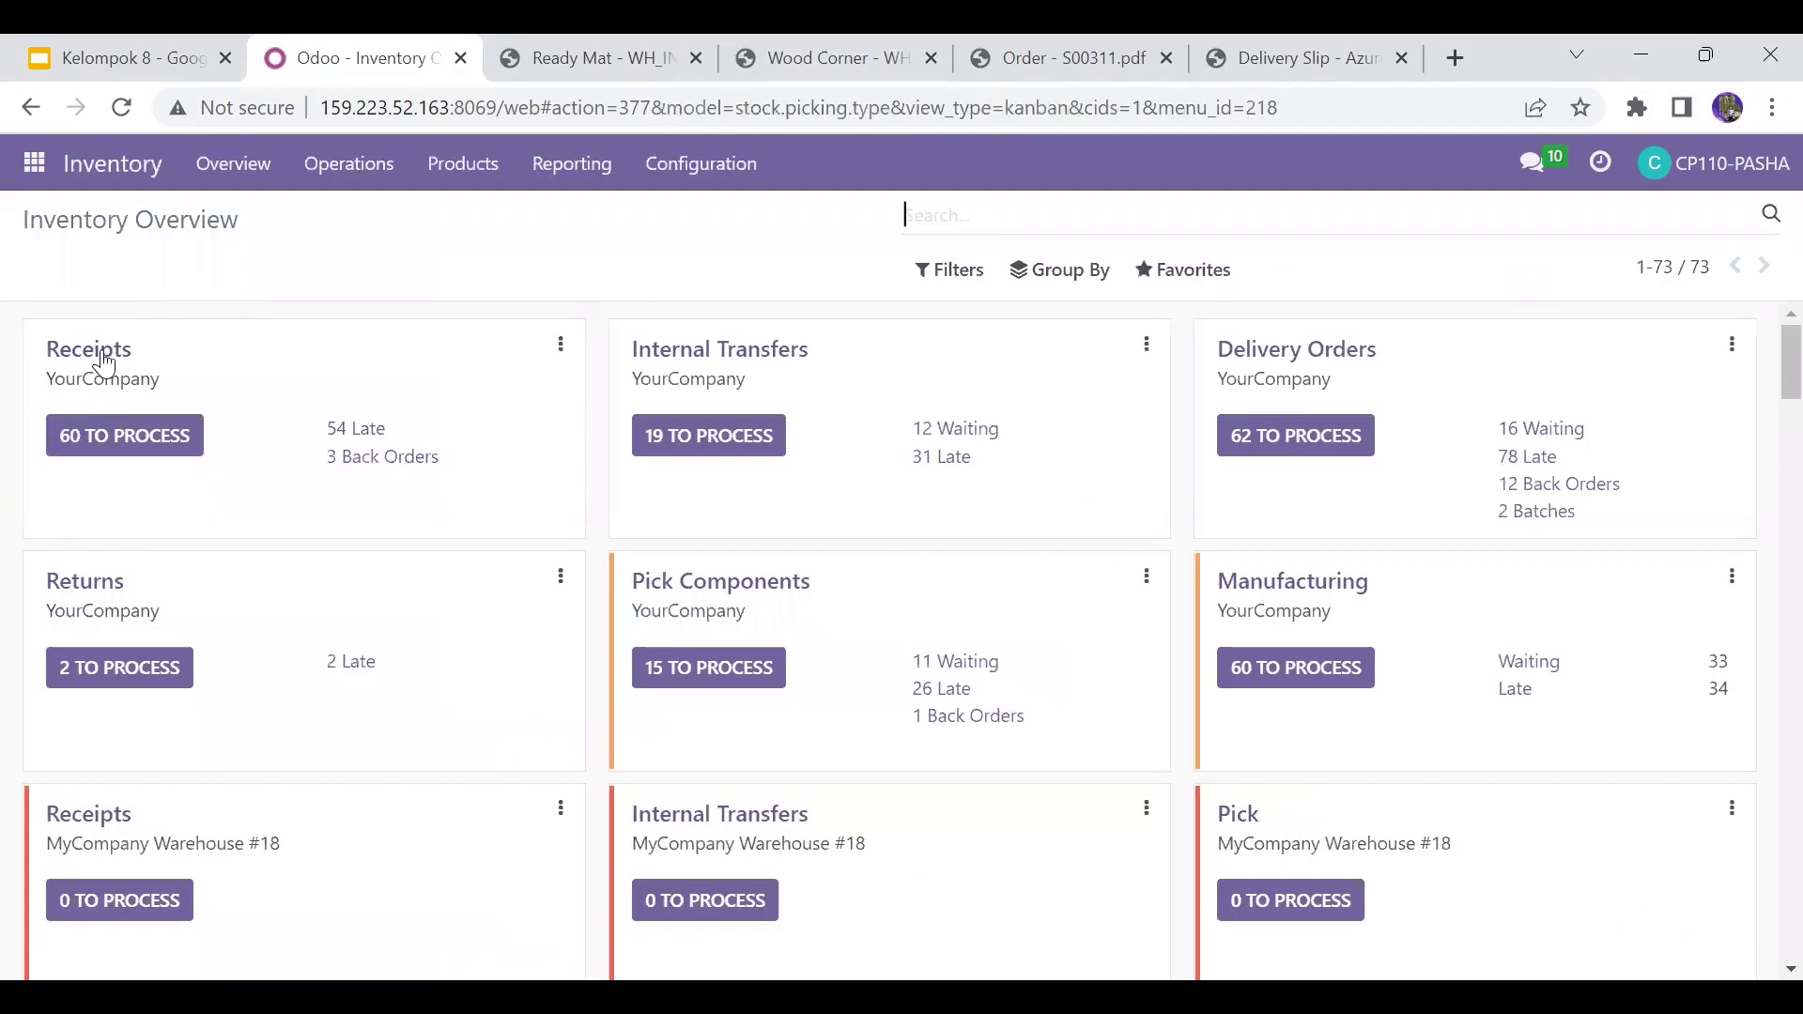
click(106, 364)
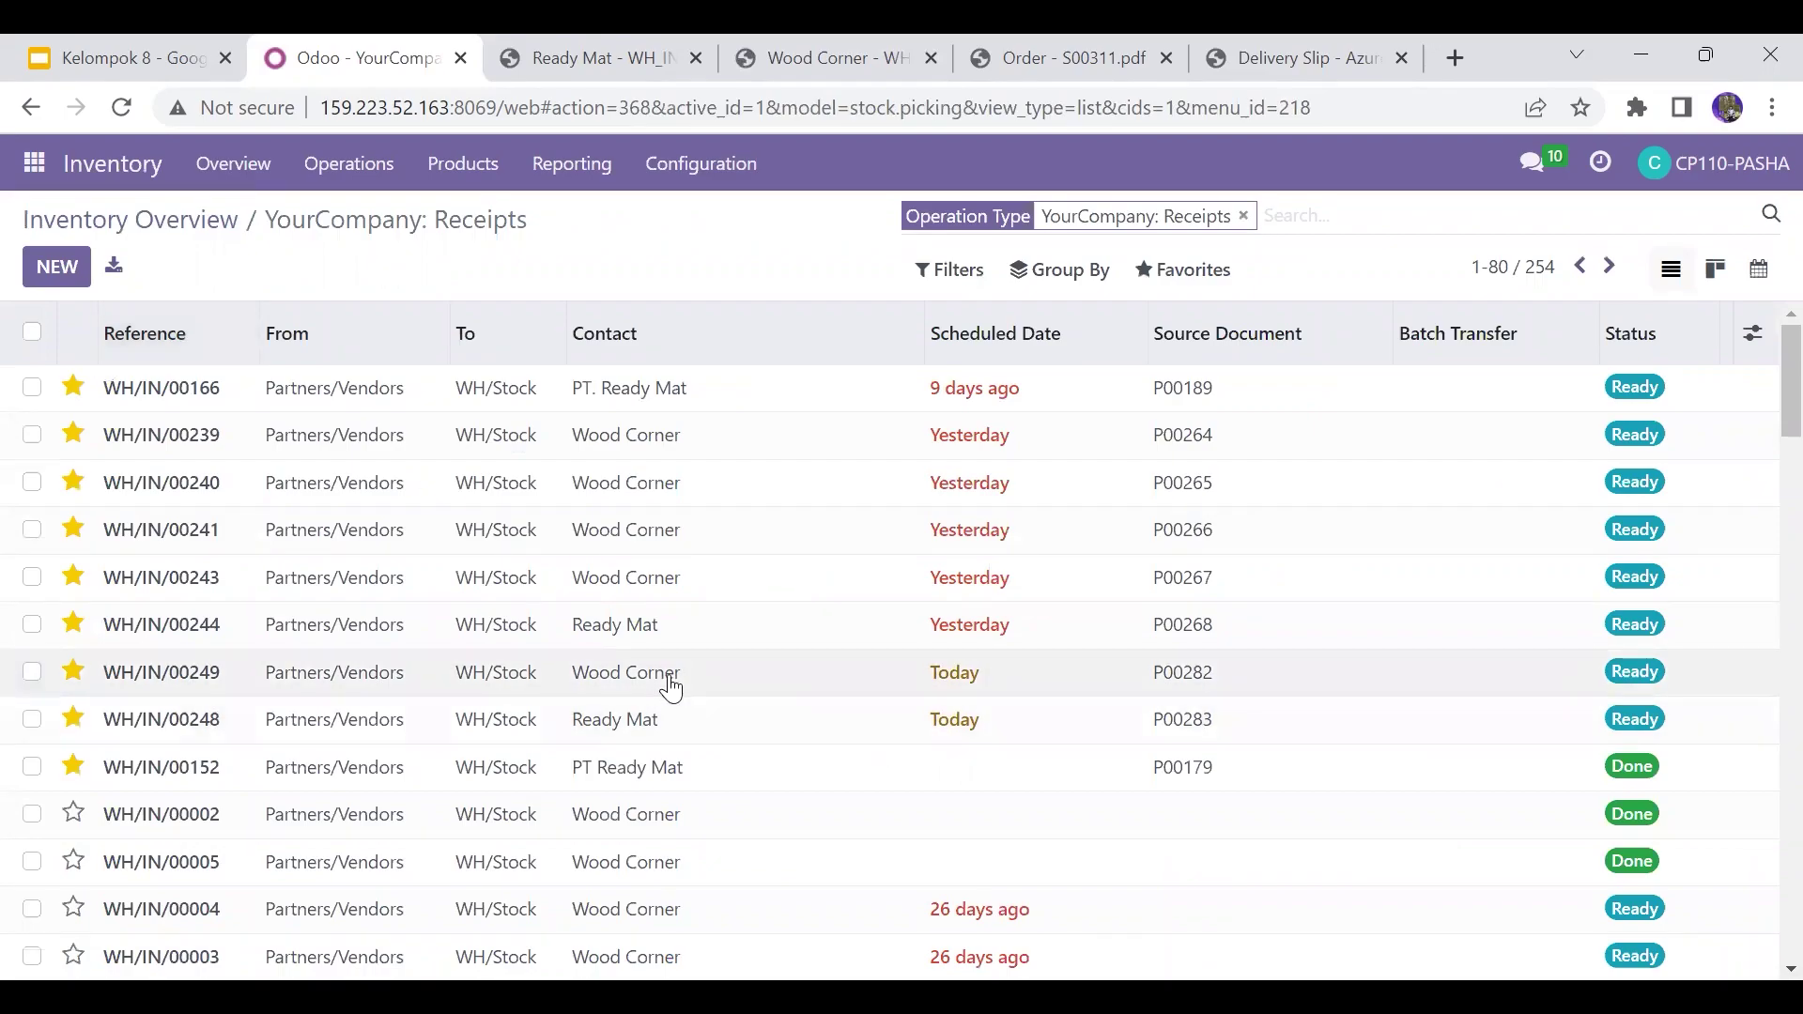
double_click(467, 674)
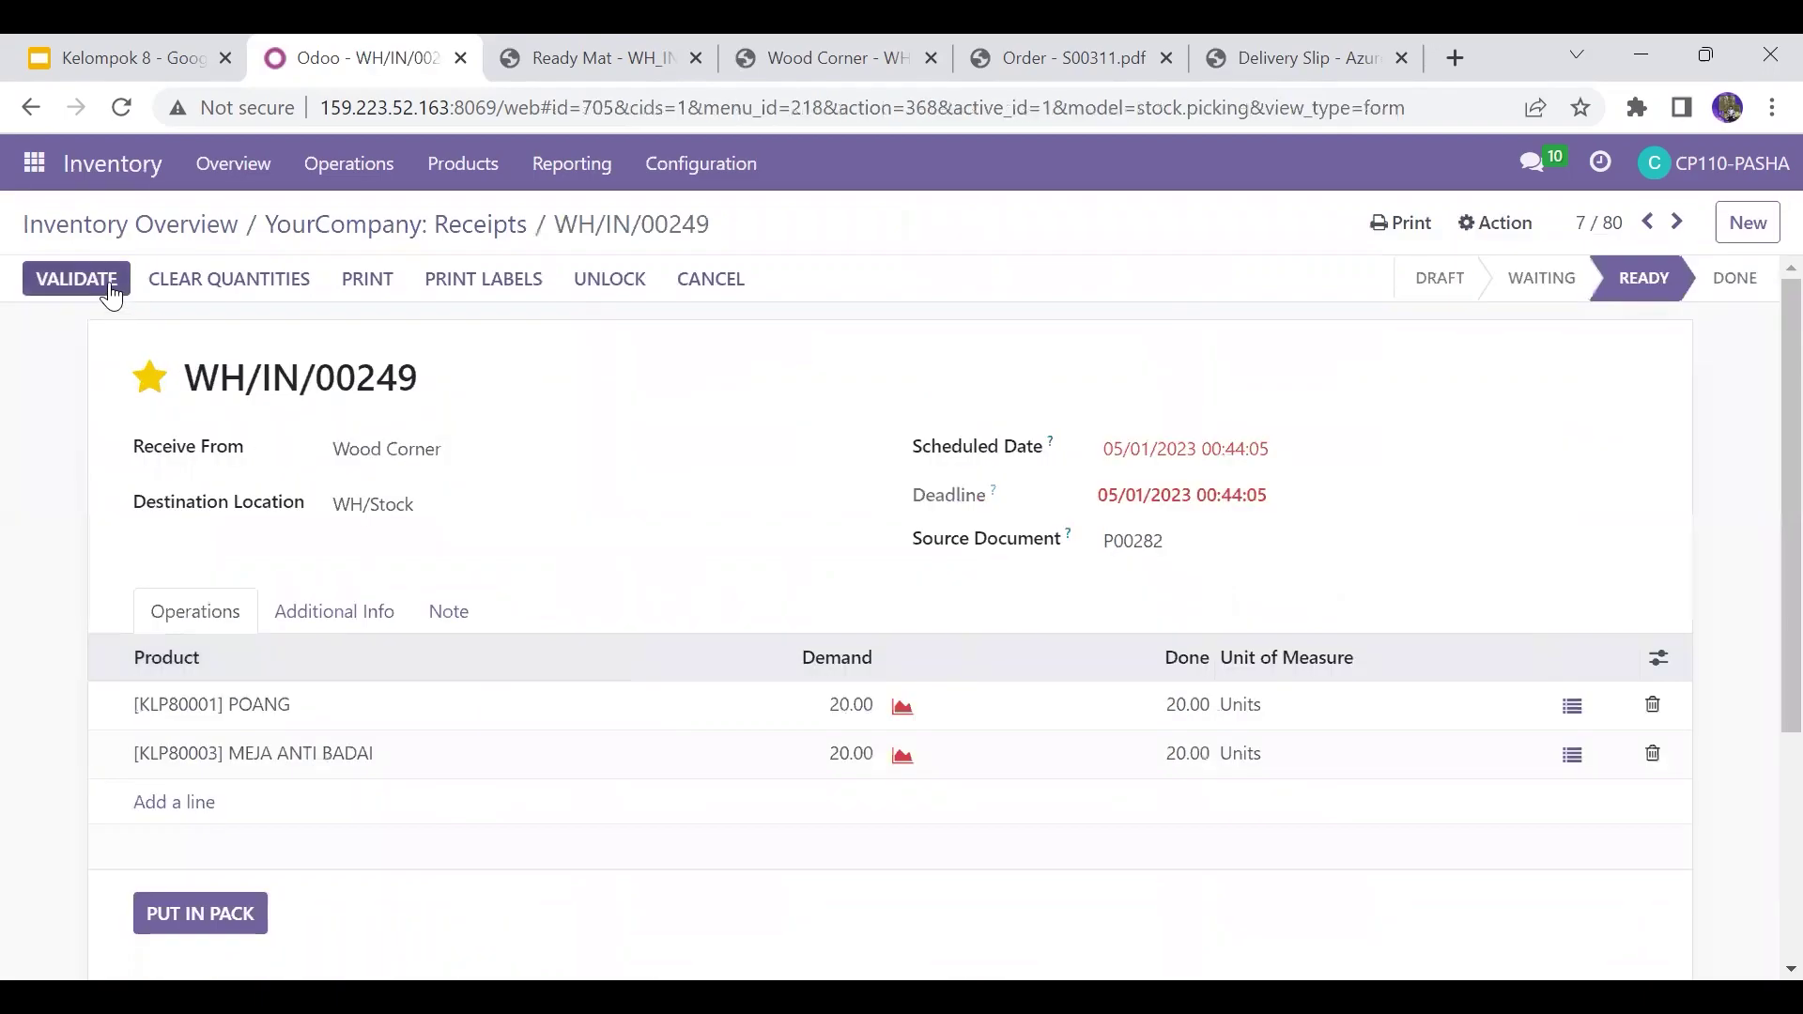
click(111, 292)
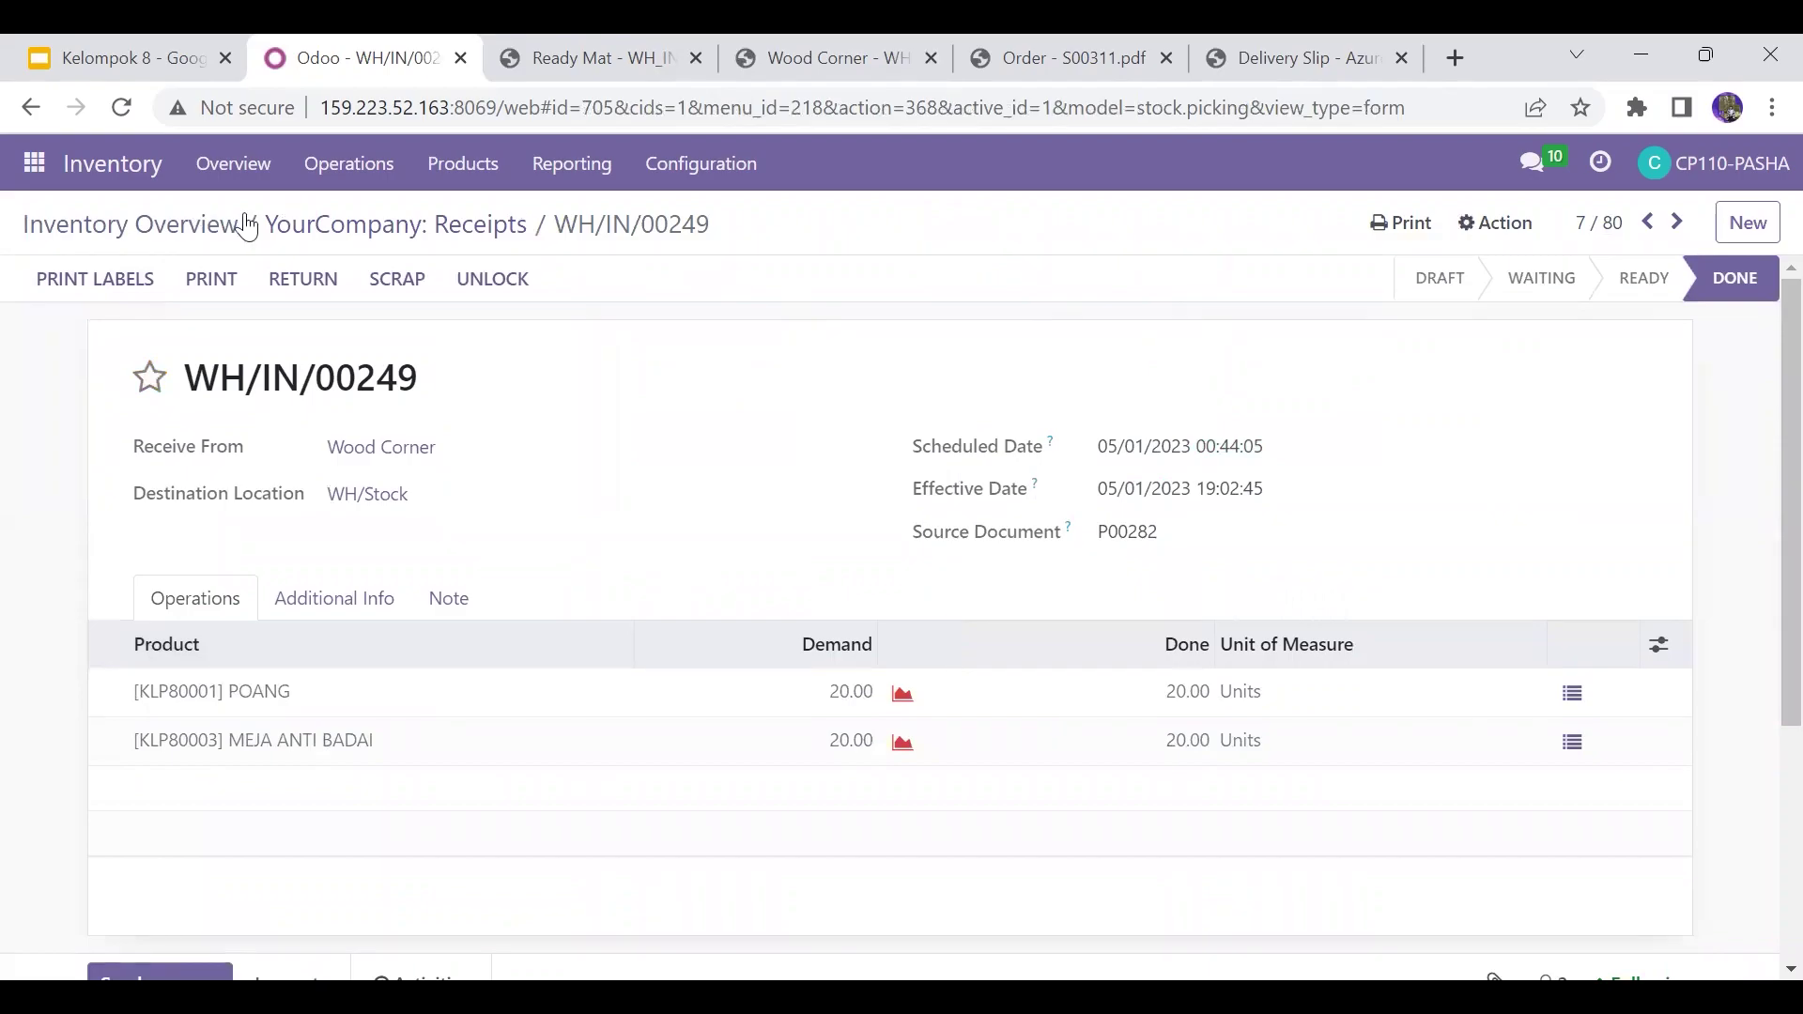
click(513, 230)
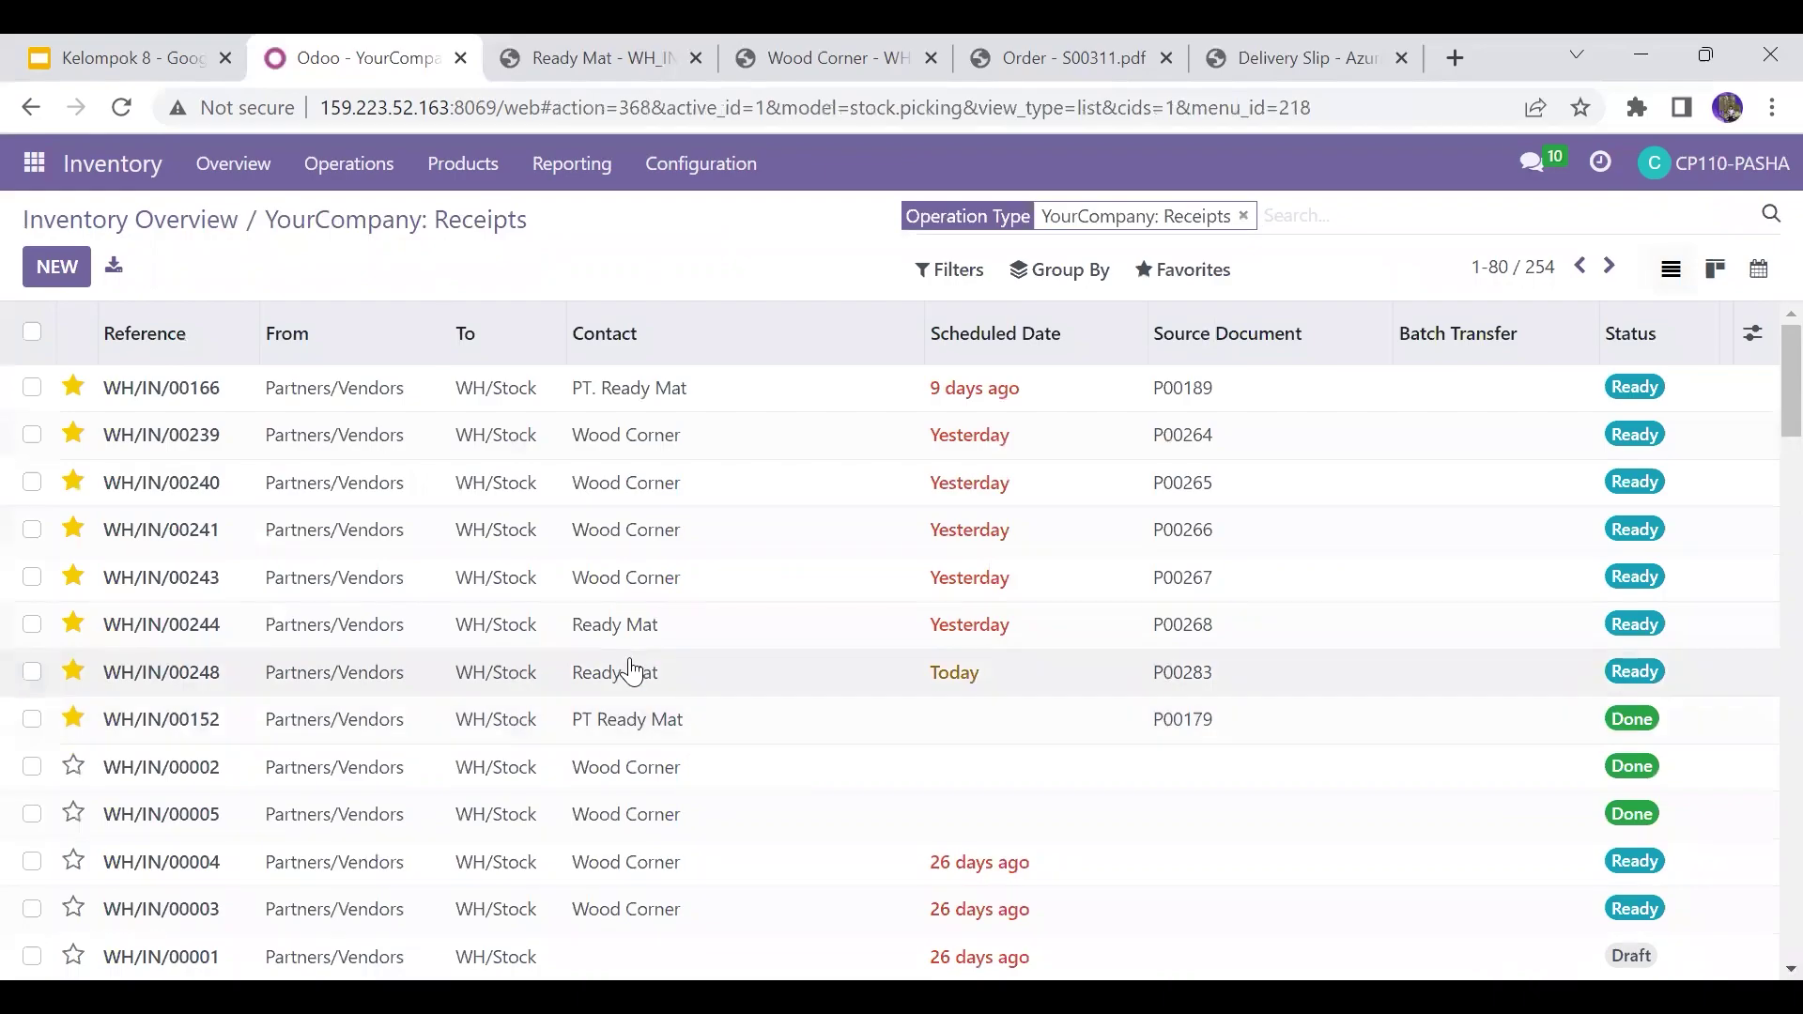
Step: Validate Ready Mat's receipt WH/IN/00248 and return to the Receipts list
double_click(632, 671)
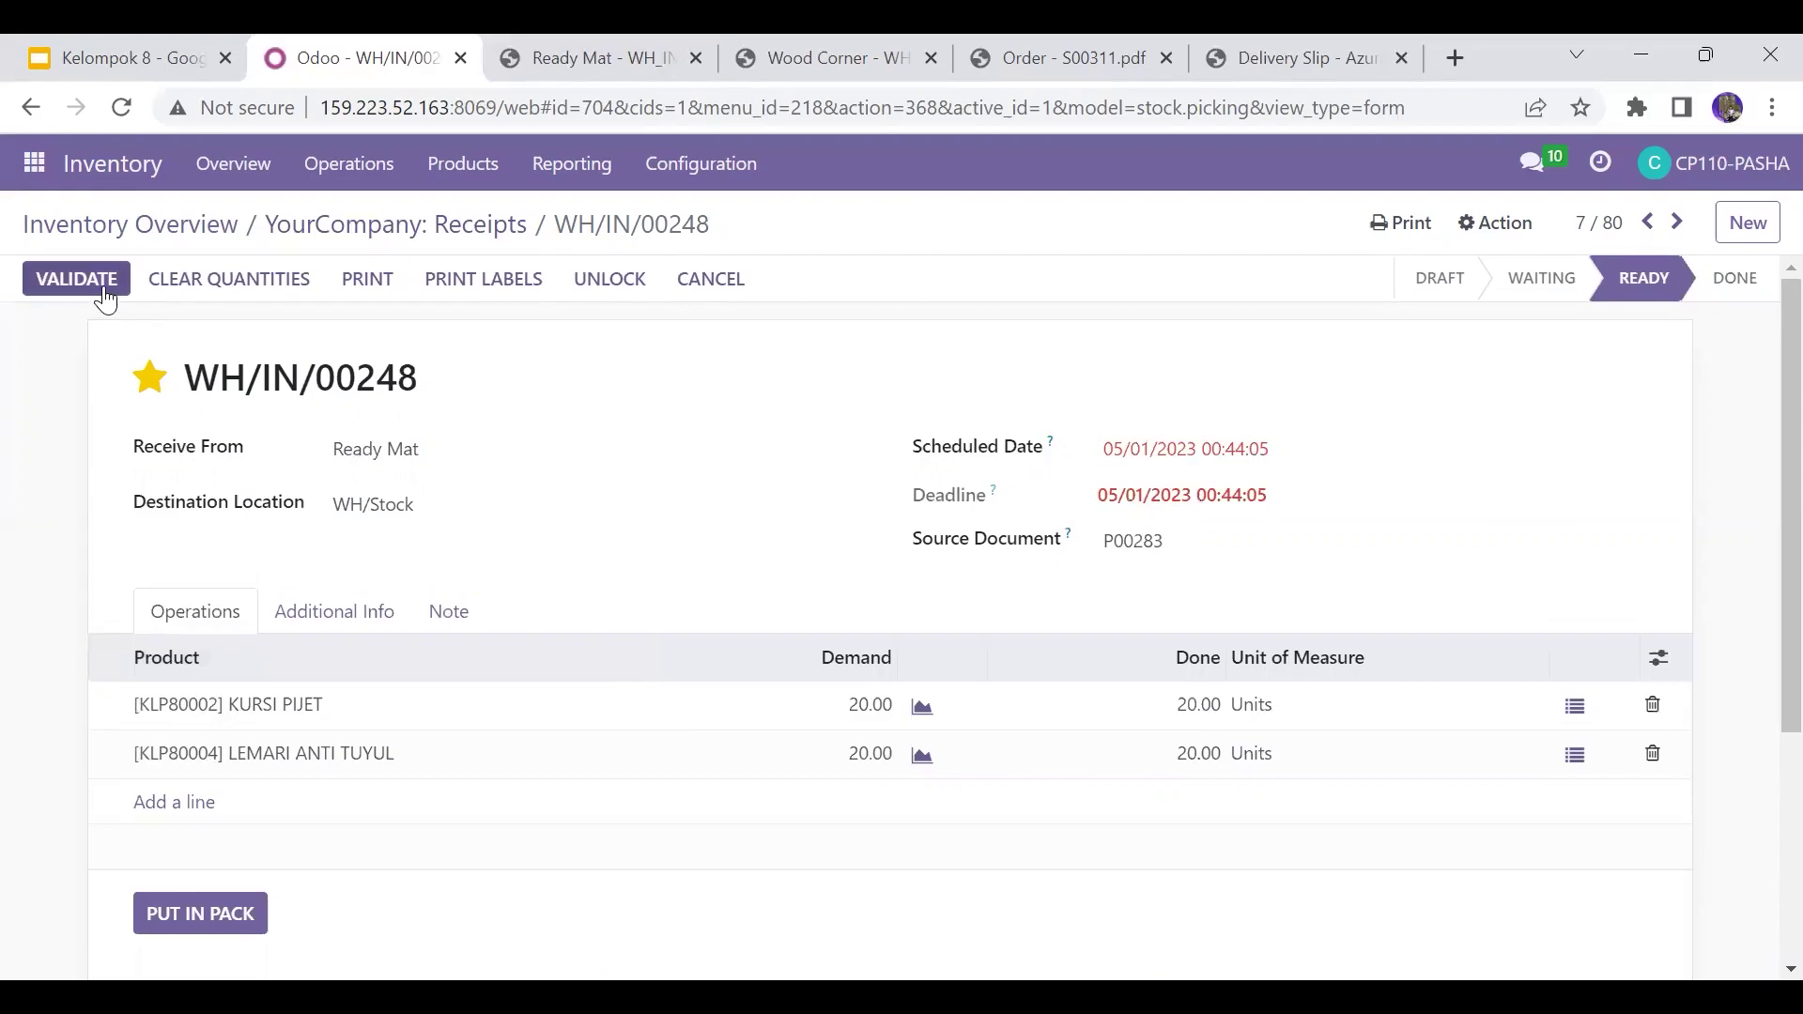
click(77, 279)
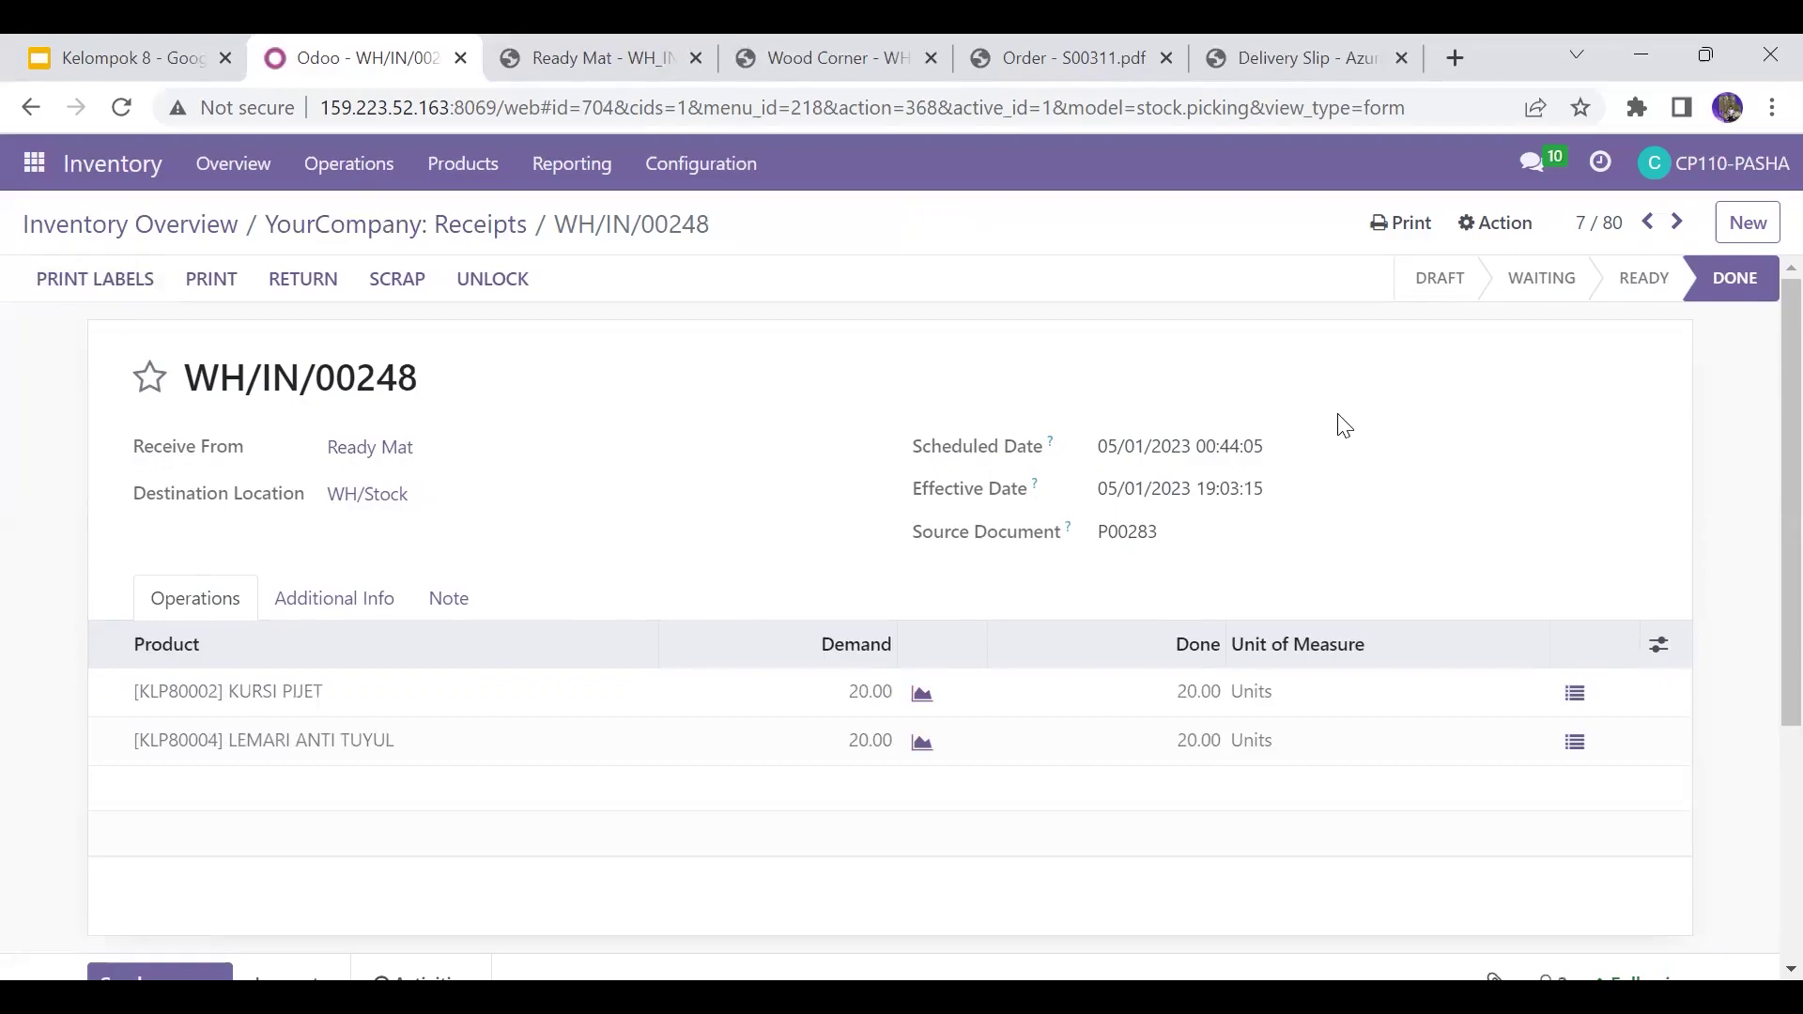
mouse_move(1605, 300)
click(449, 232)
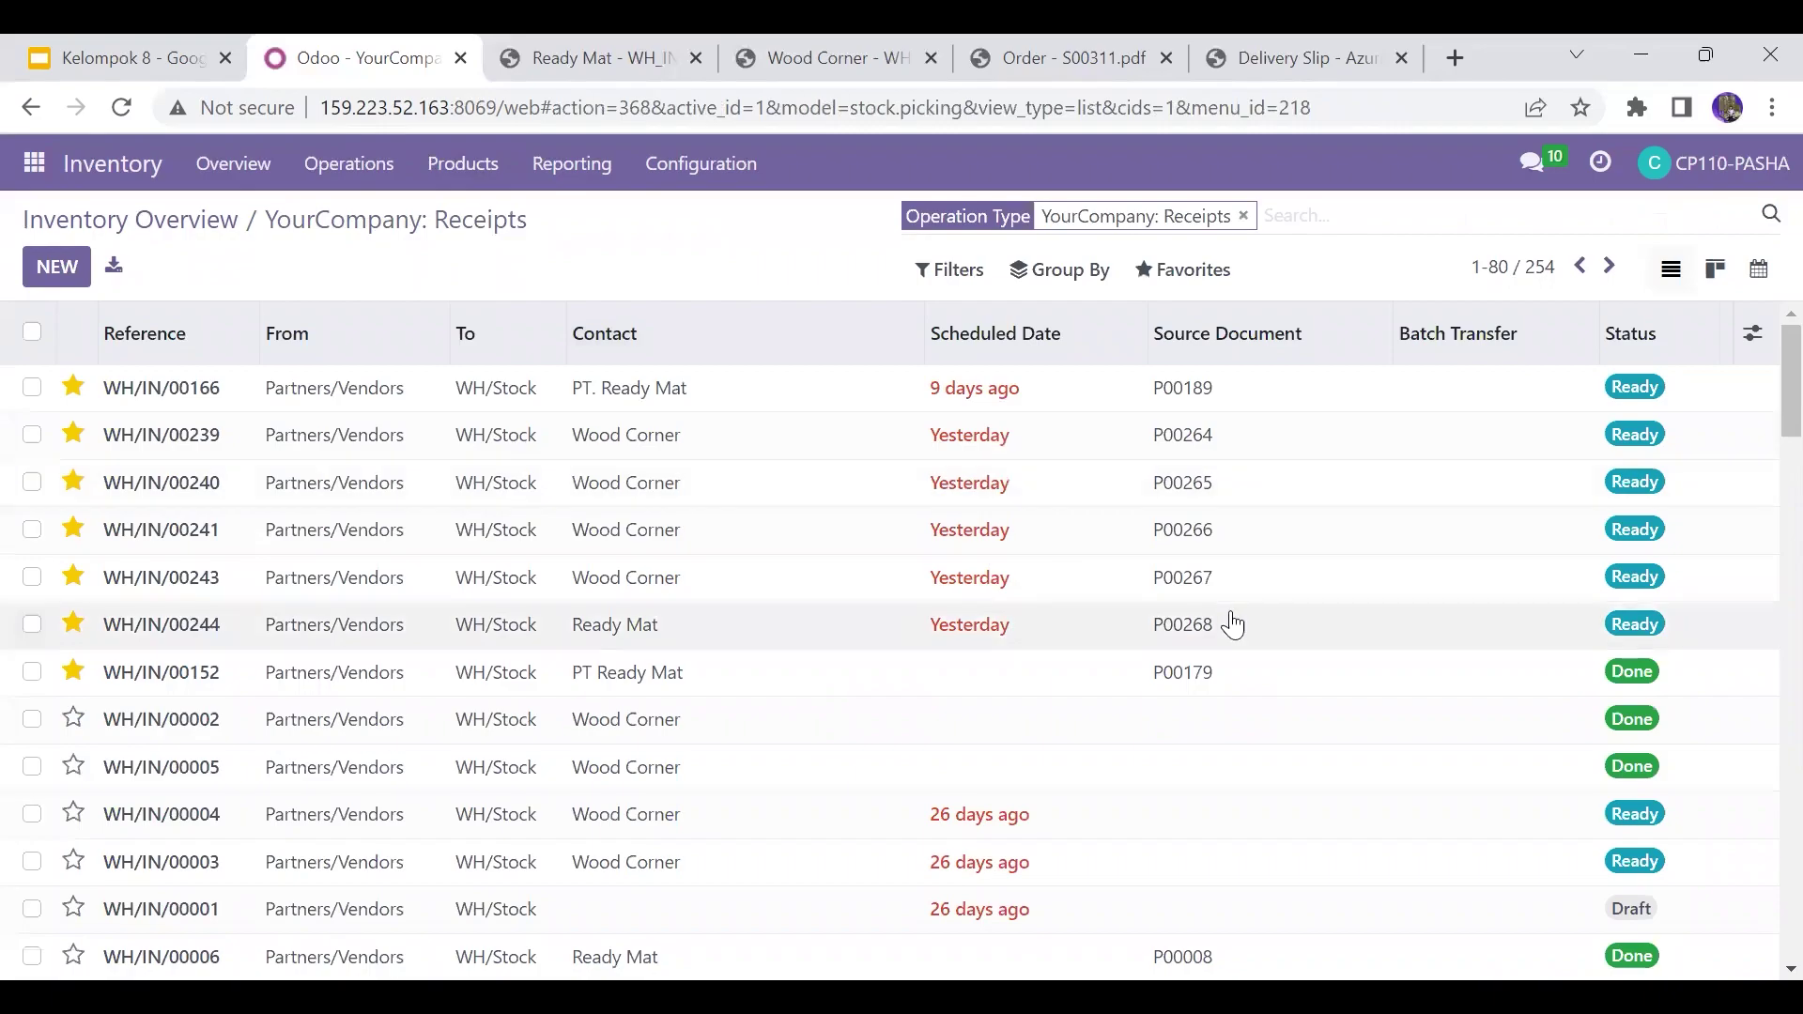
Step: Check the Wood Corner receipt's order number, search receipts for P00282, then clear that filter
scroll(1759, 395, down, 2)
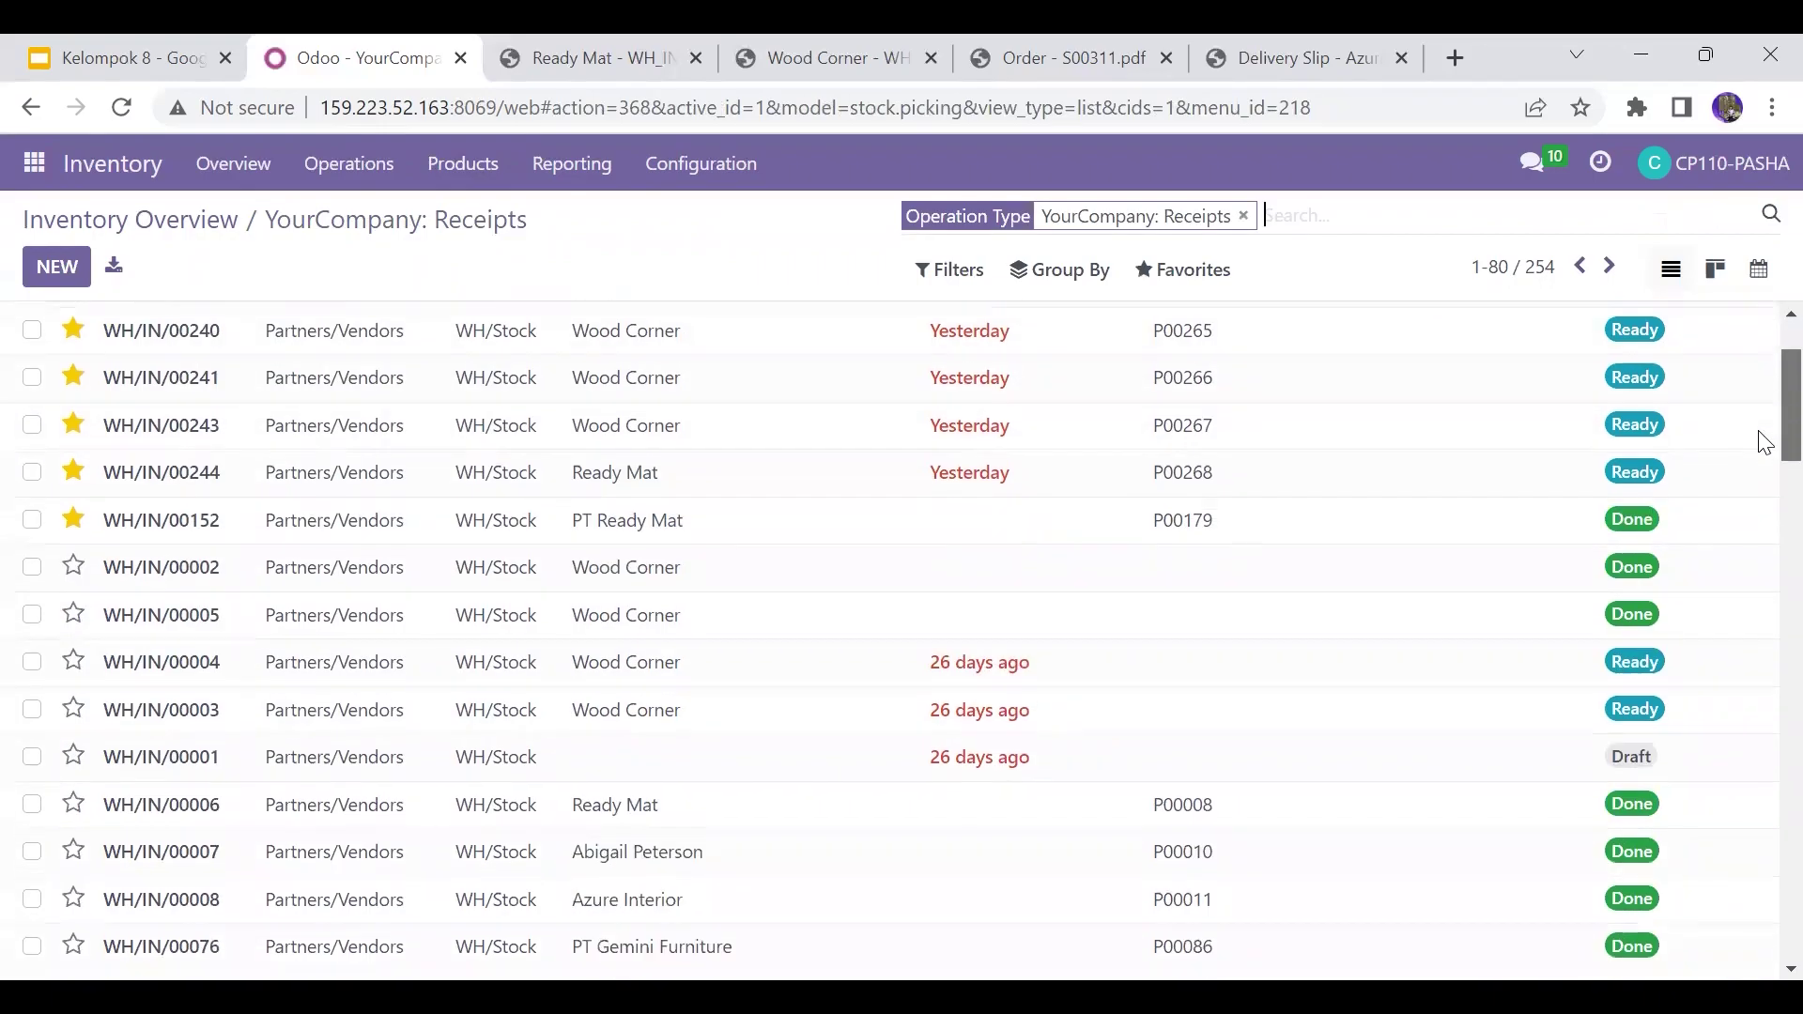
scroll(1764, 441, up, 2)
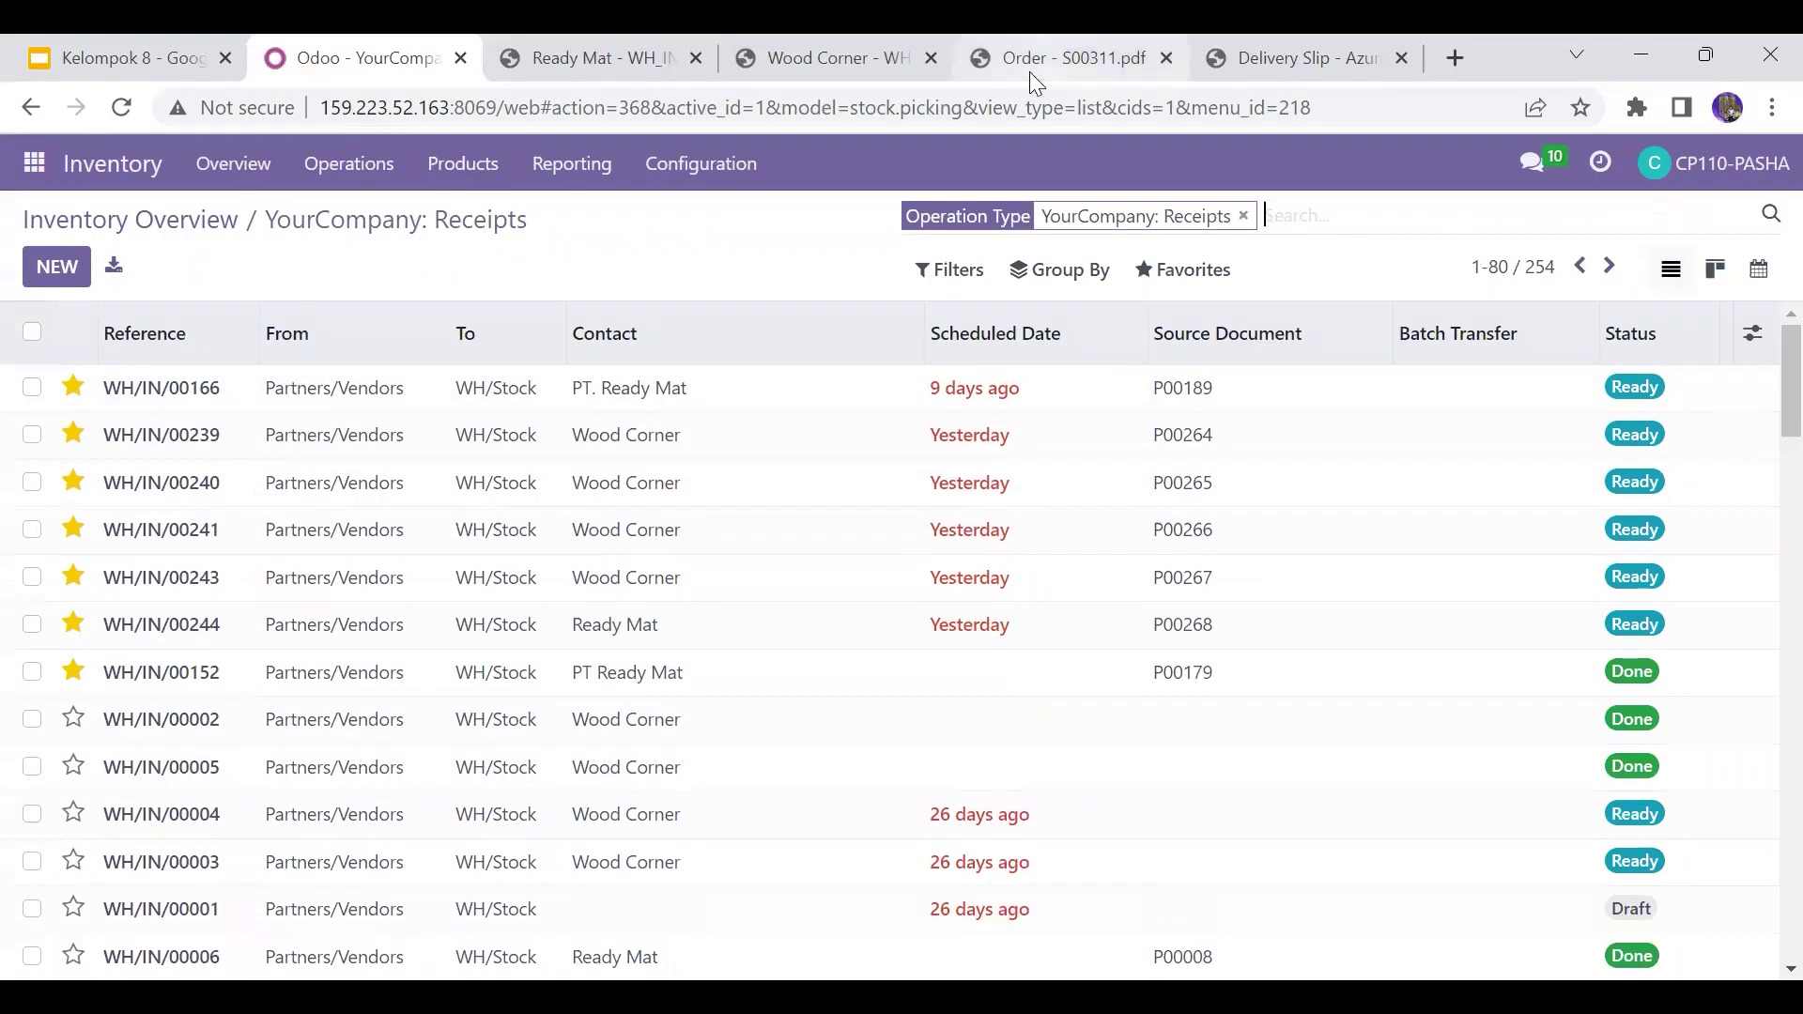
click(776, 35)
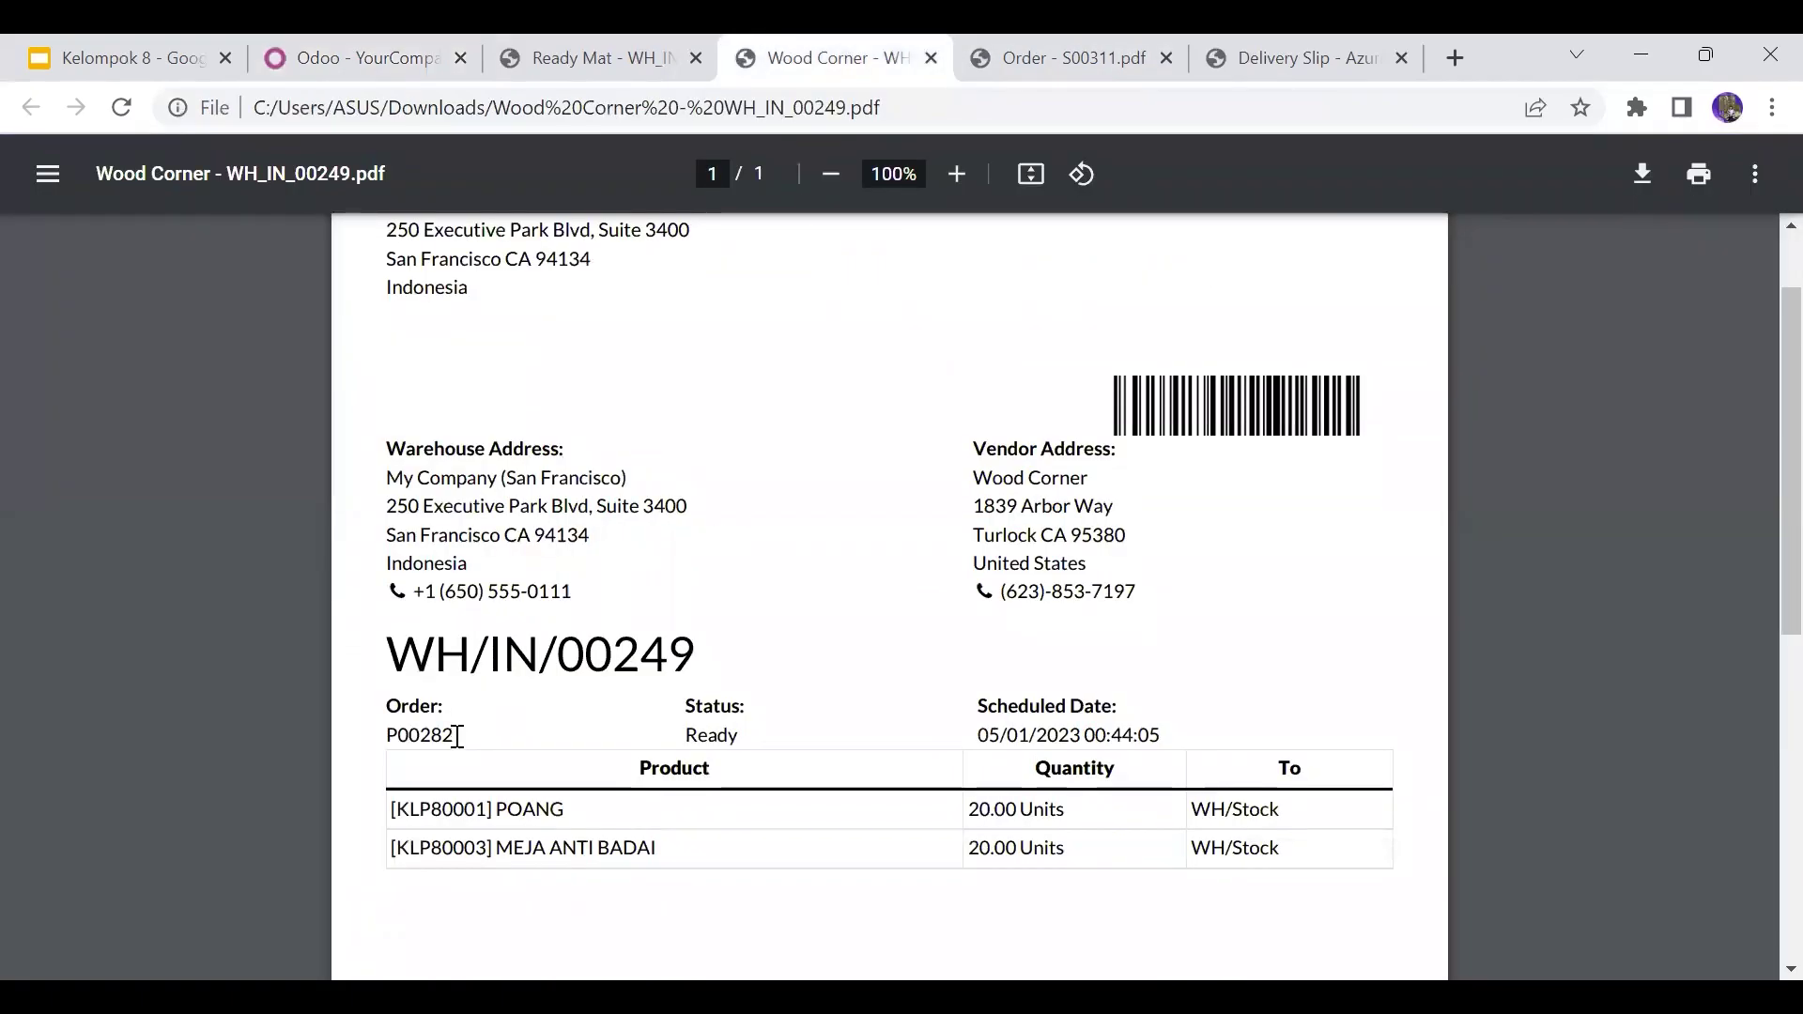
click(359, 38)
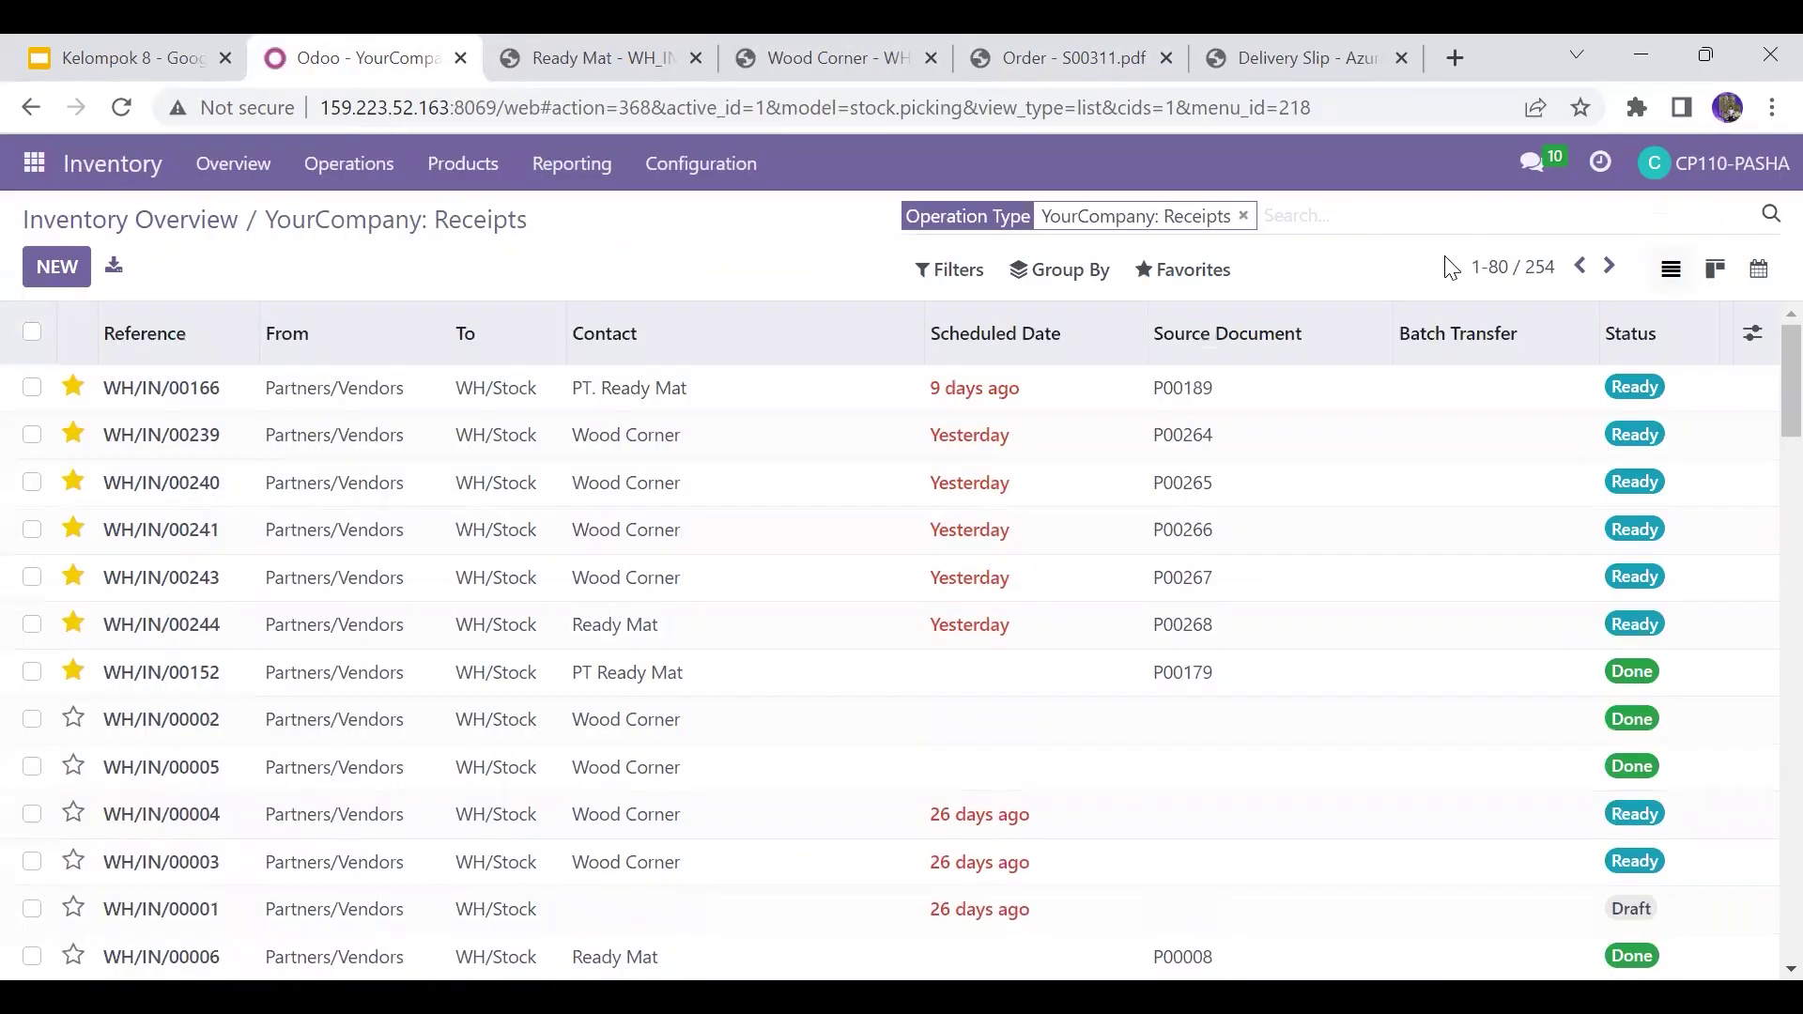
text(p00)
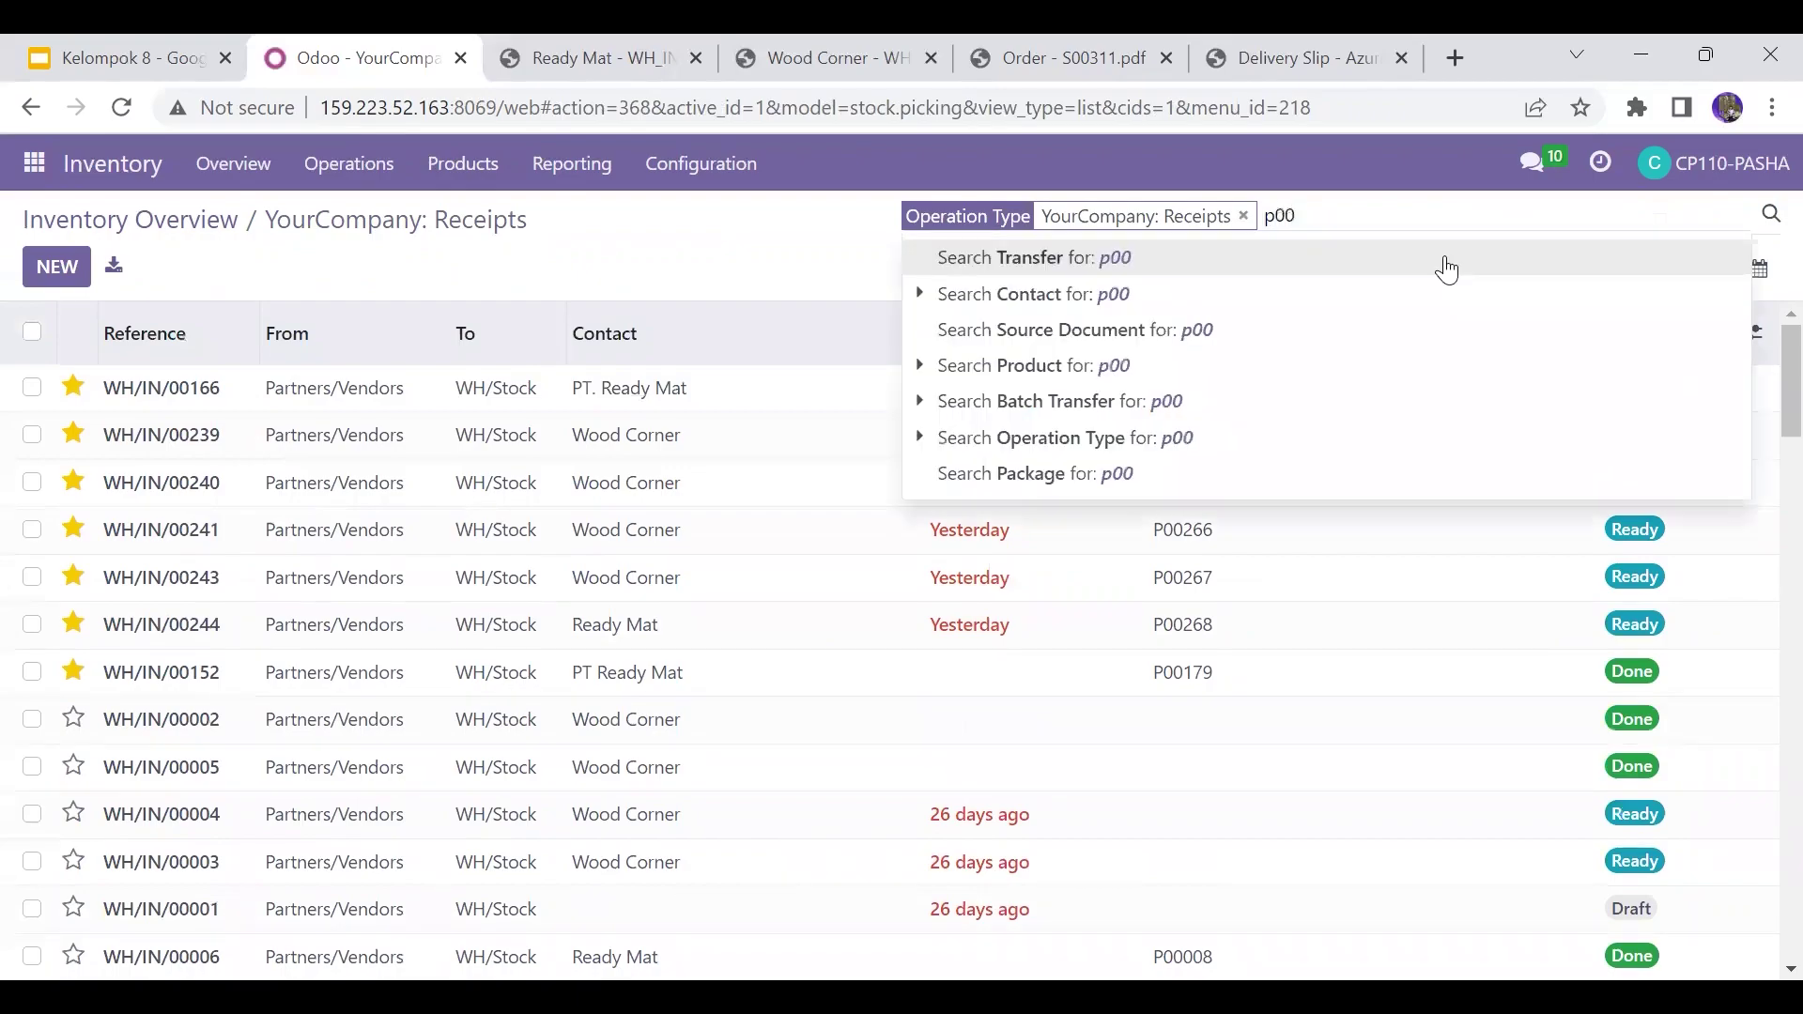
text(282)
key(Return)
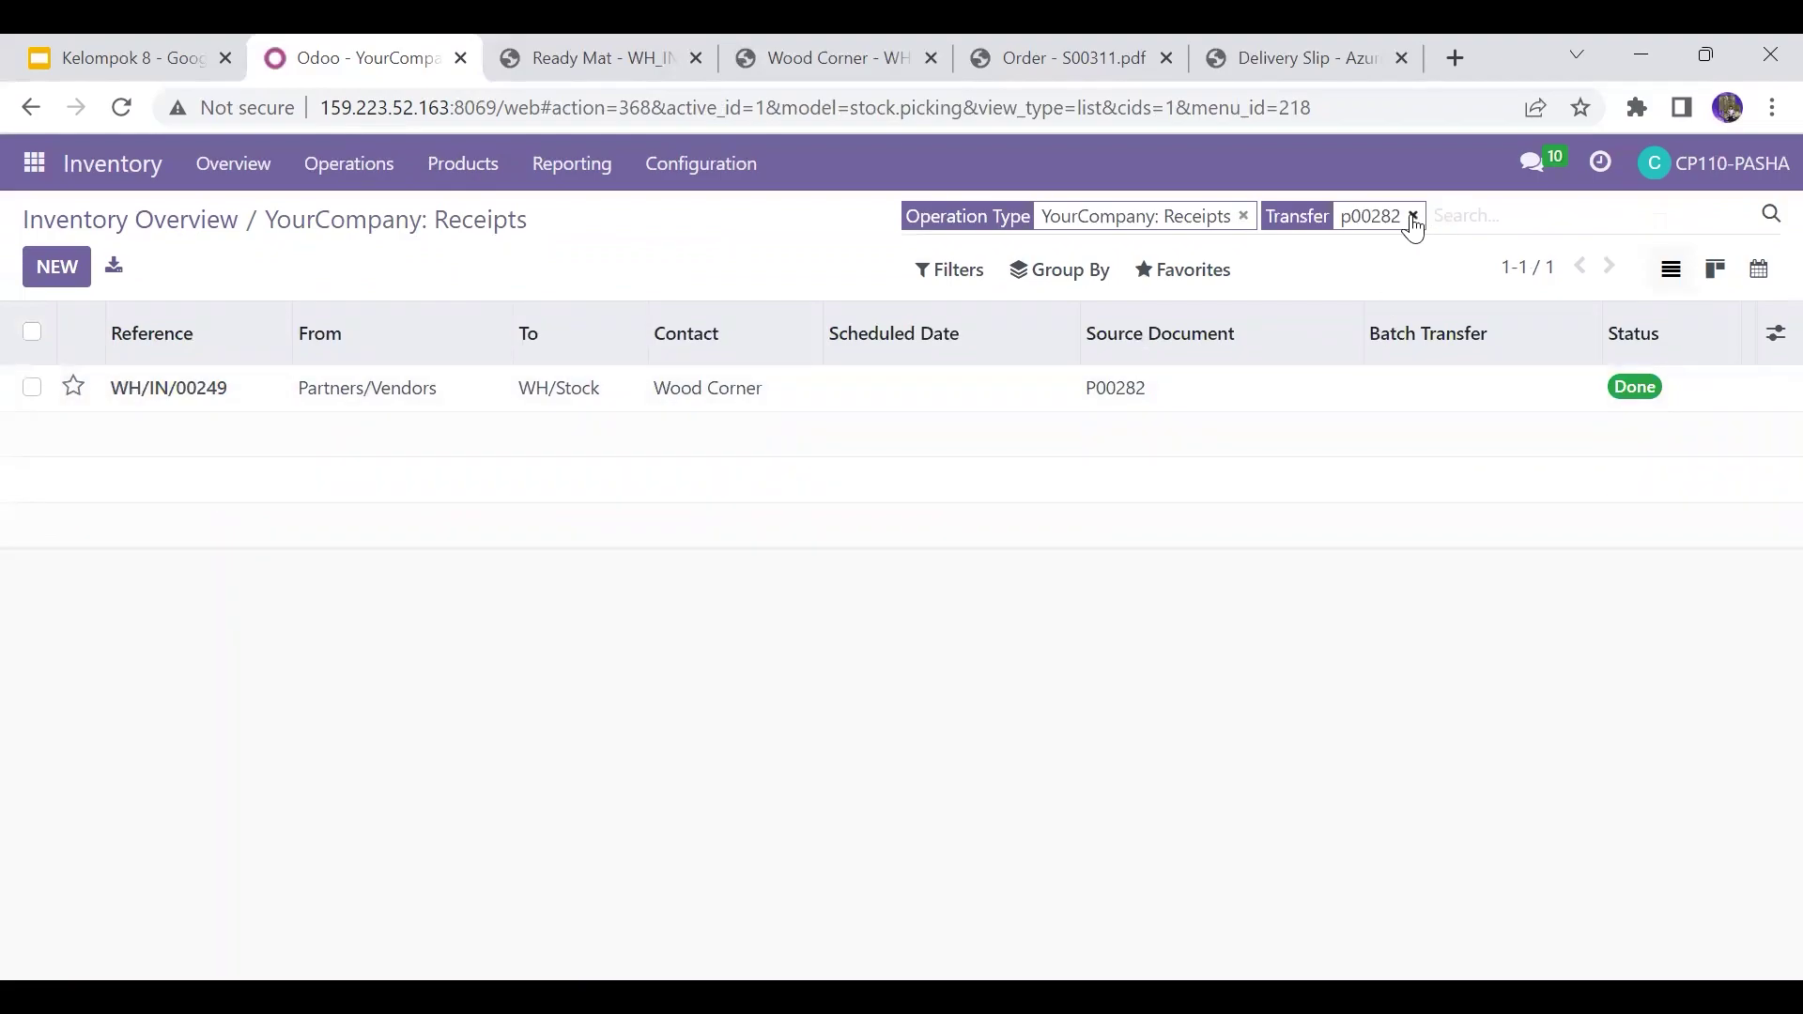
click(1414, 217)
Step: Check the Ready Mat receipt's order number and filter receipts to transfer P00283
text(p0)
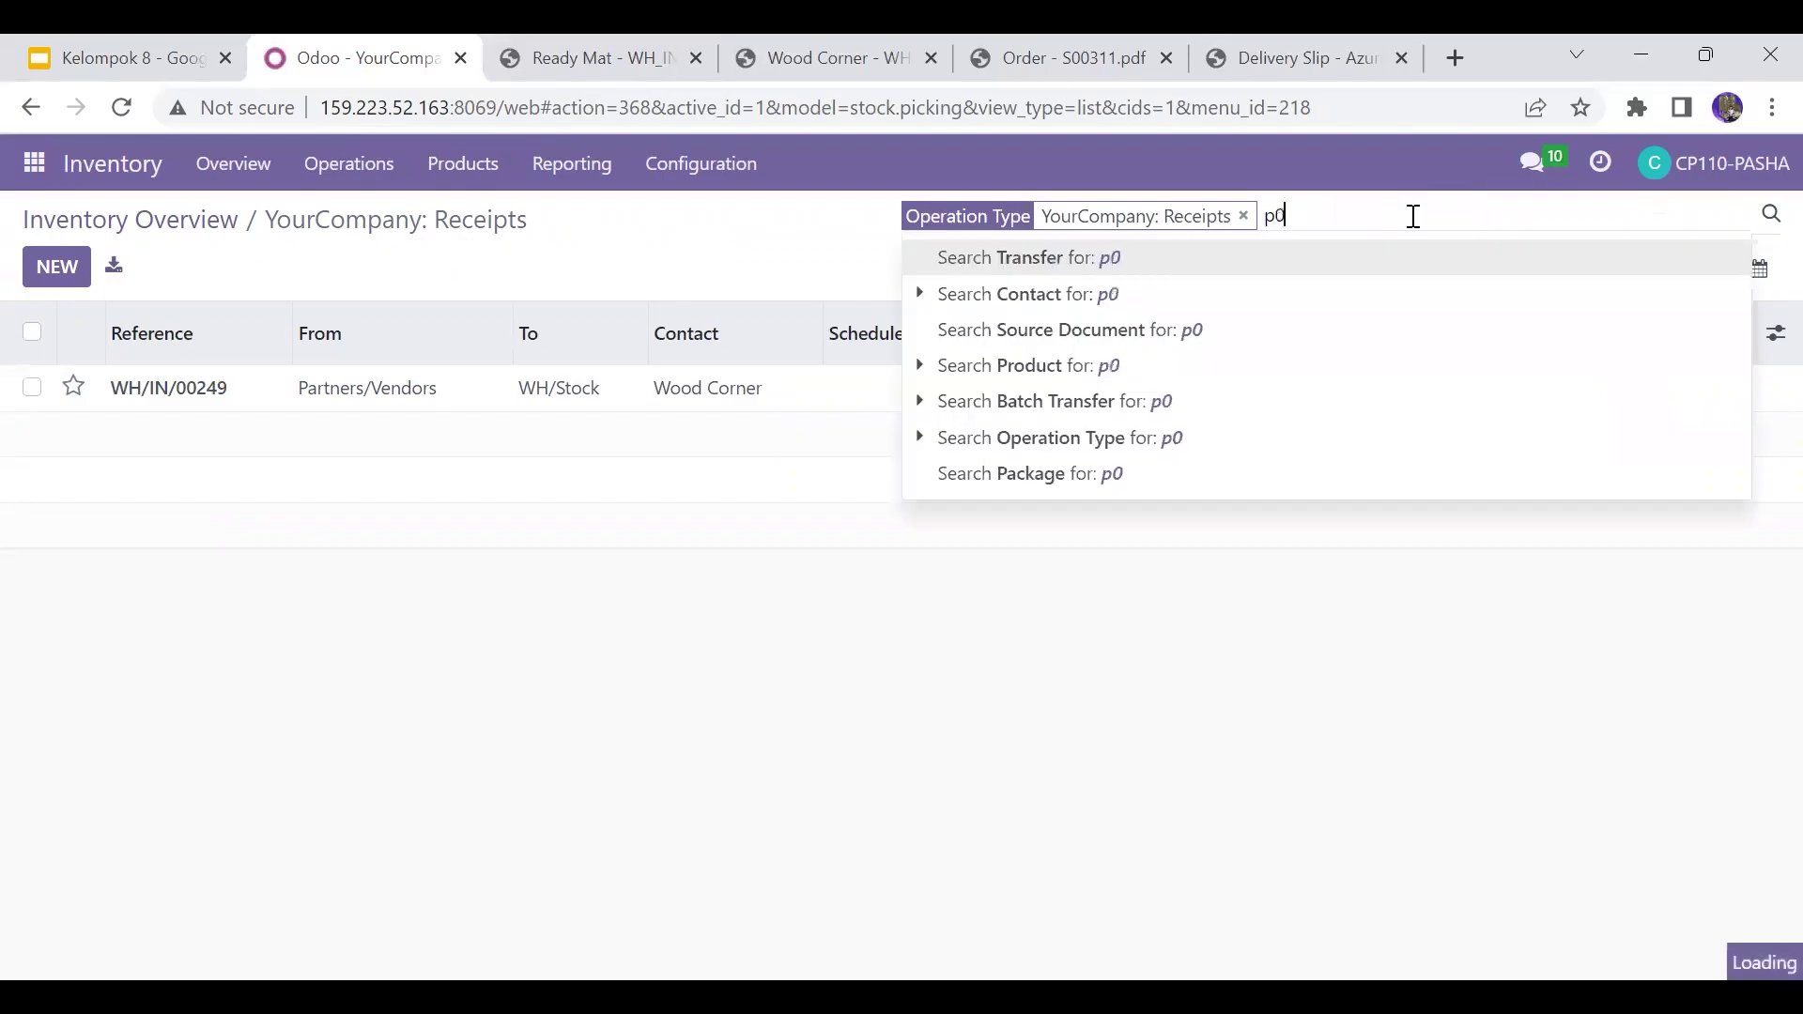
text(00)
key(BackSpace)
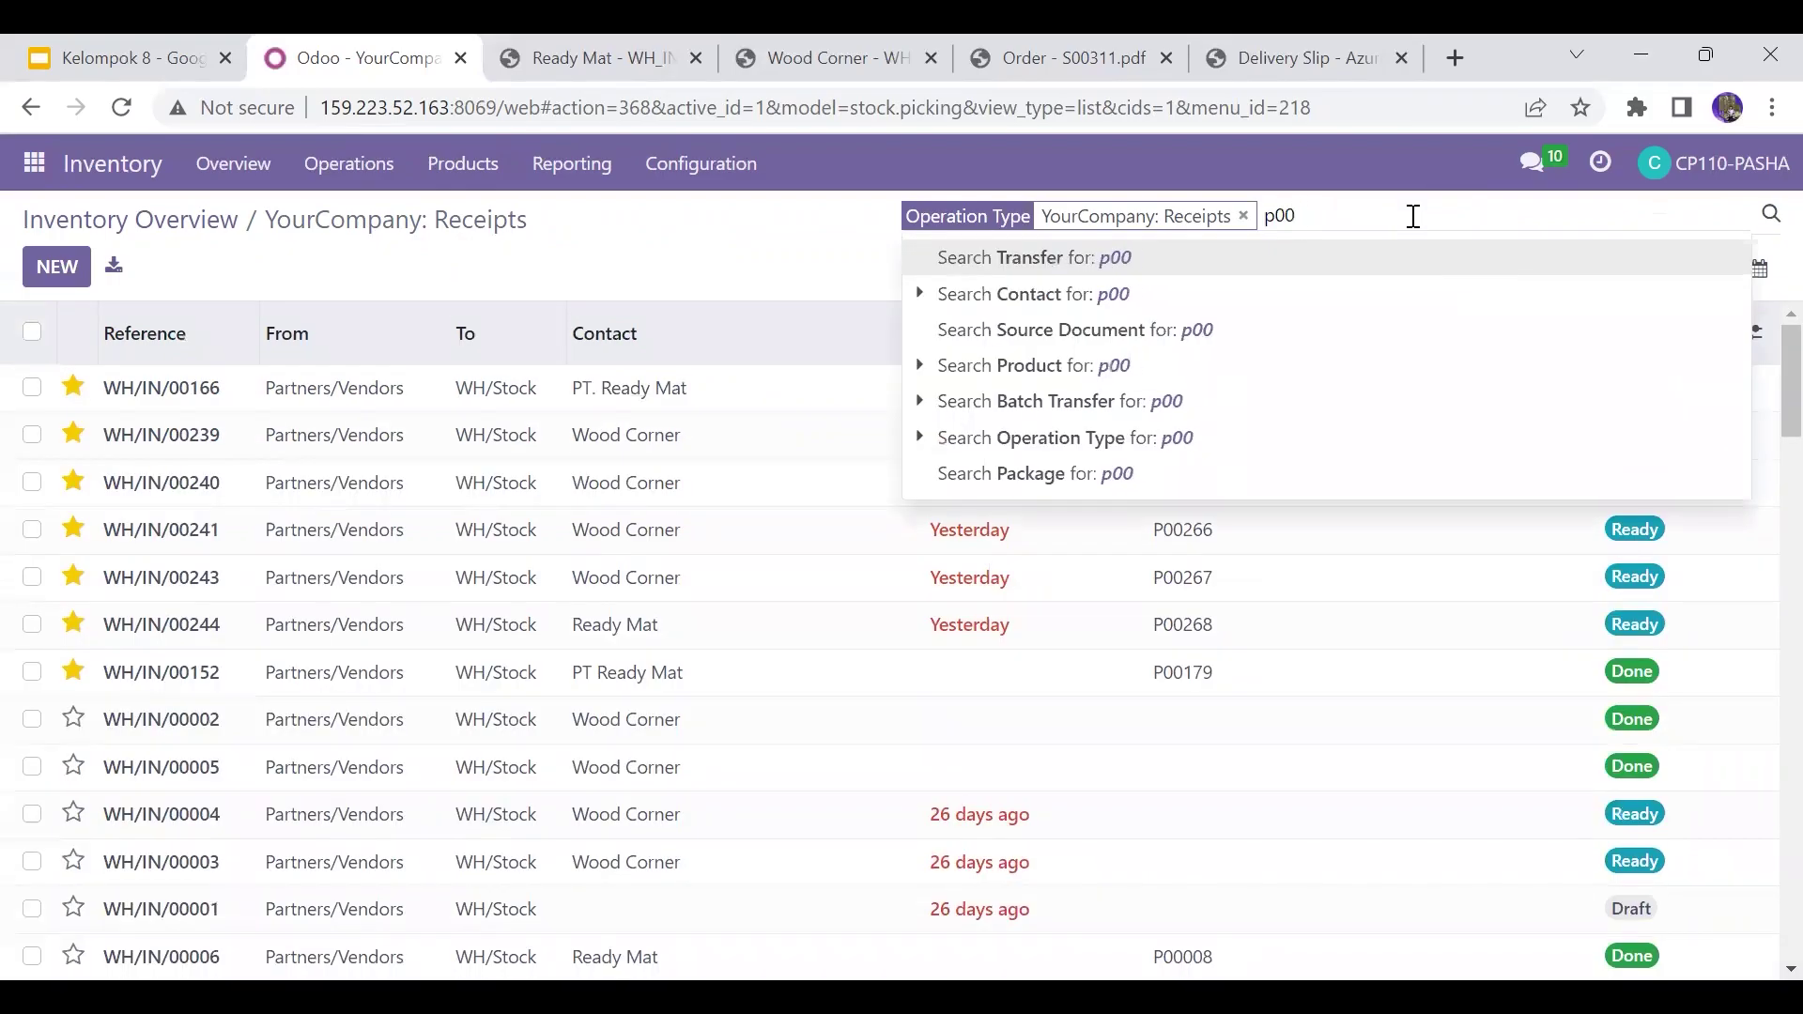
text(283)
click(628, 44)
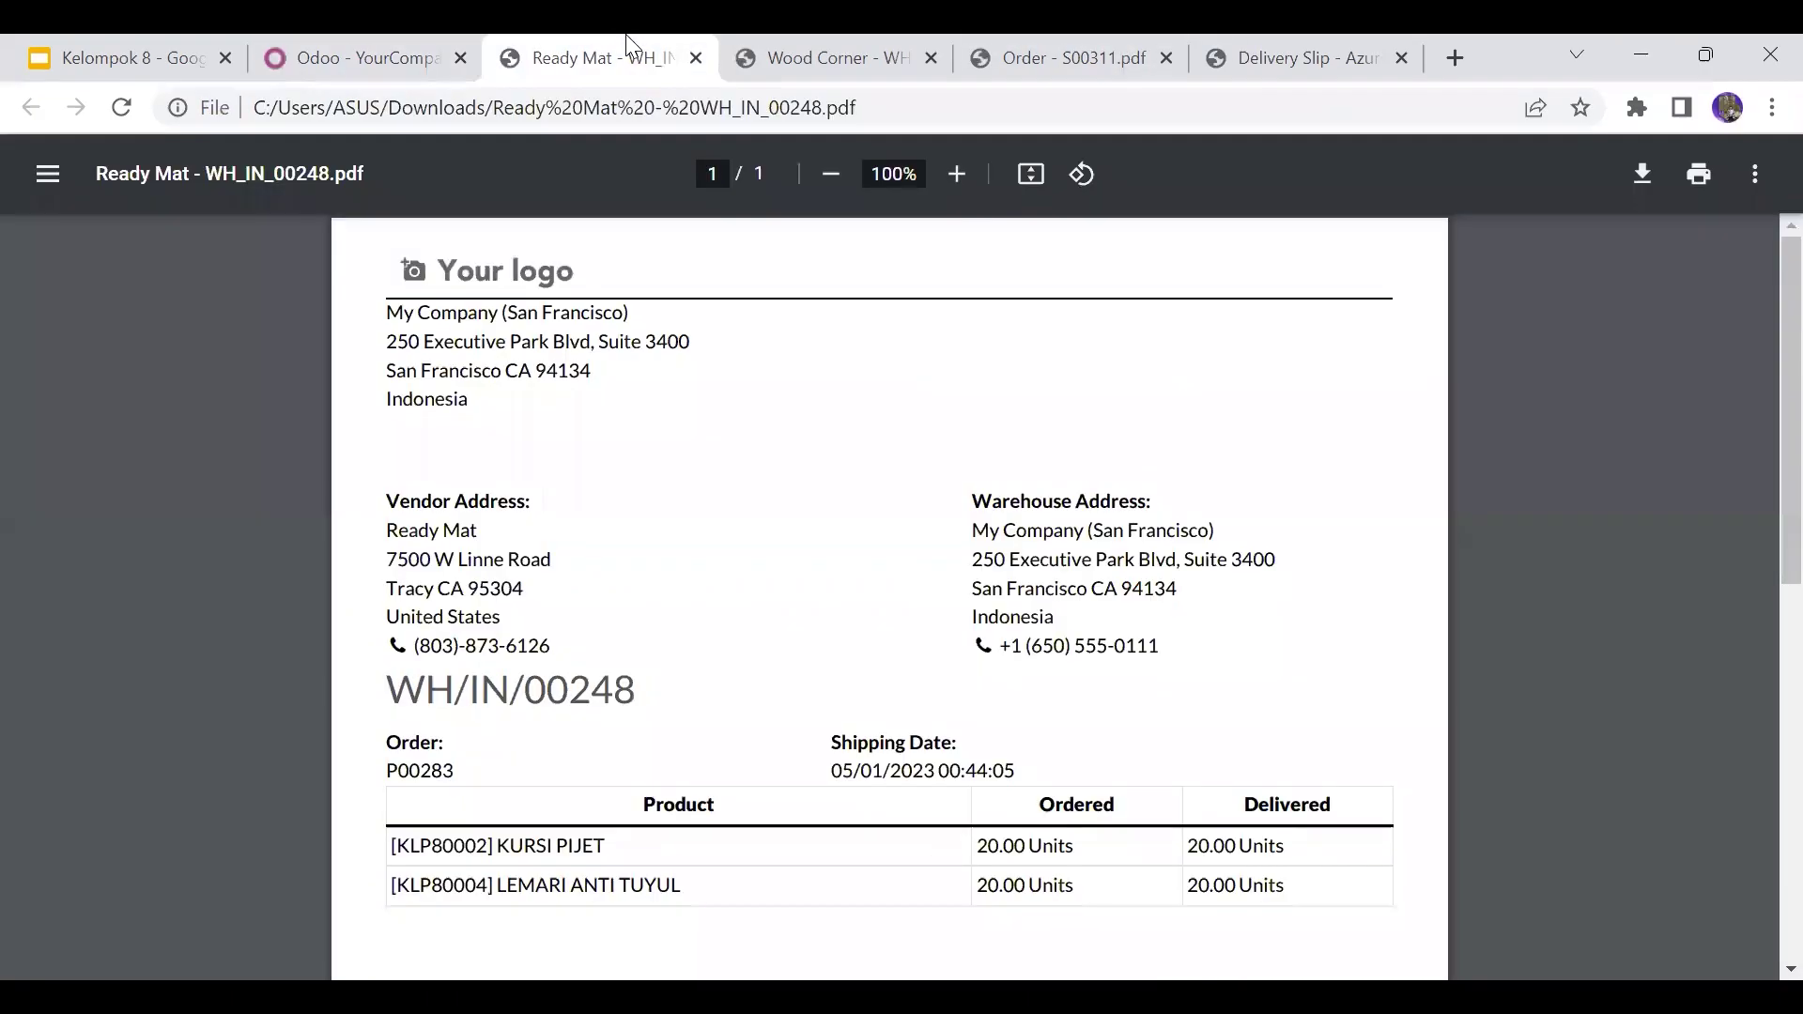
click(376, 47)
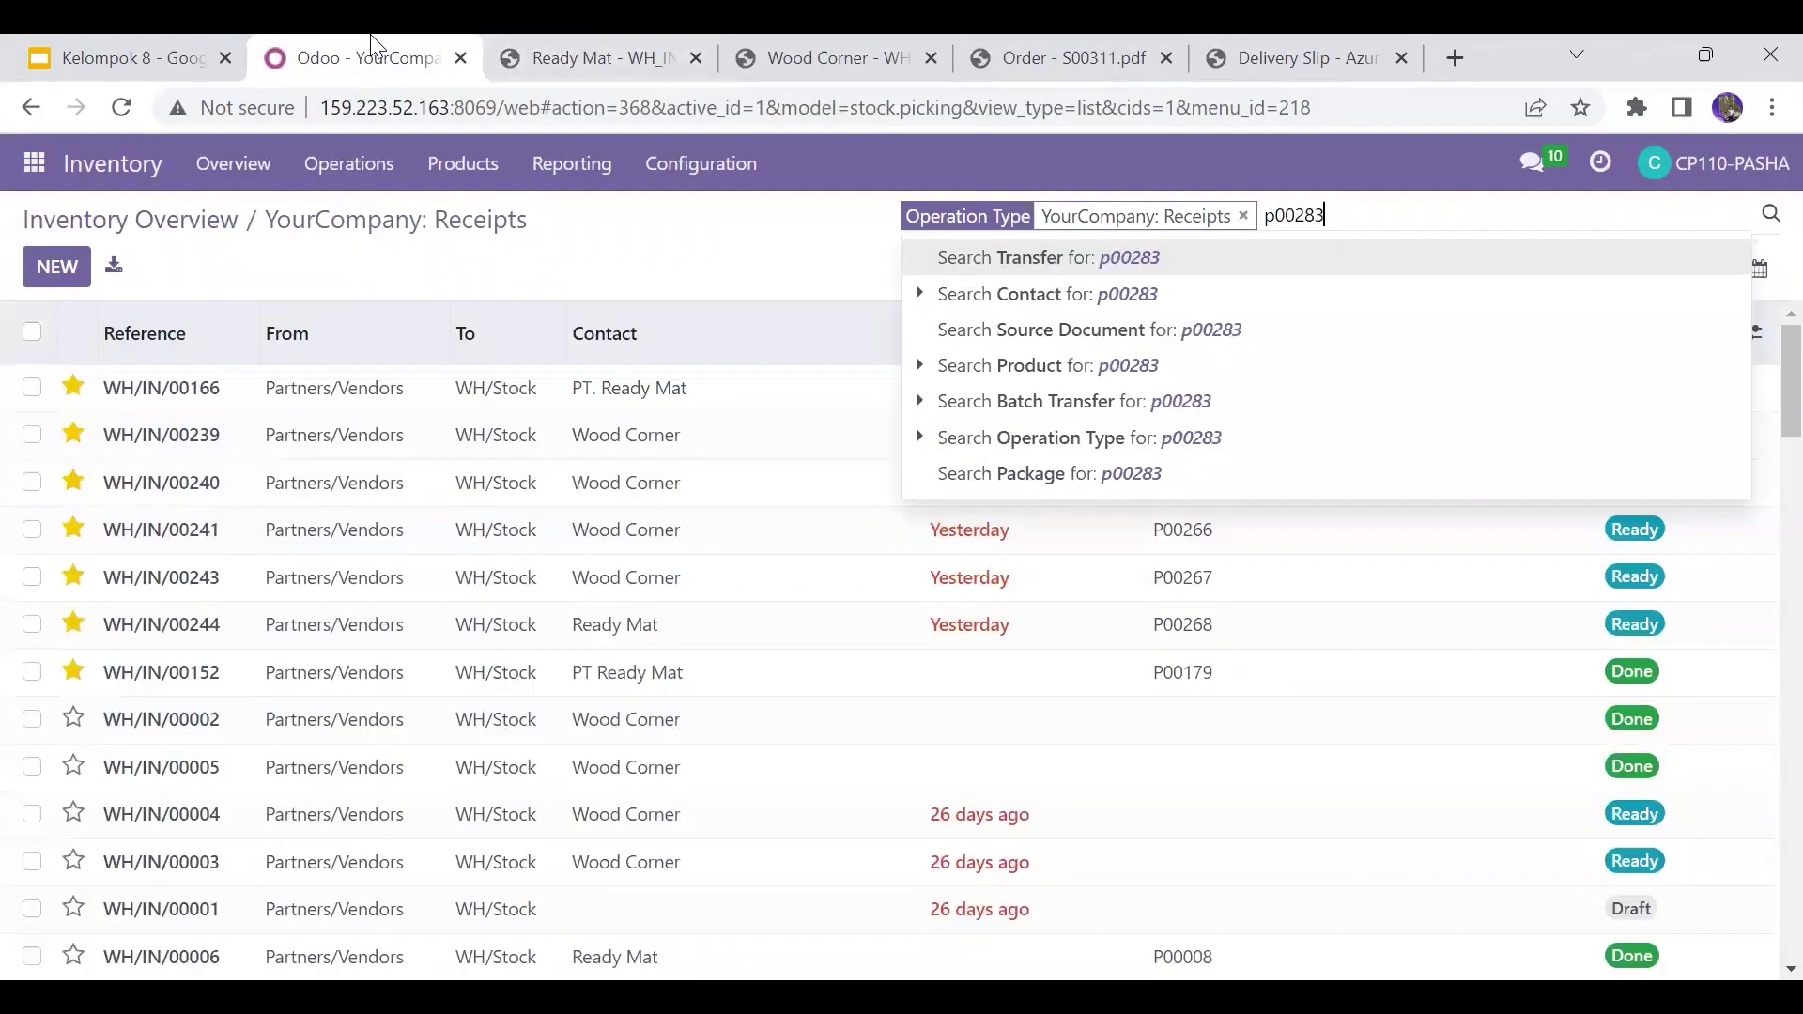
click(1369, 259)
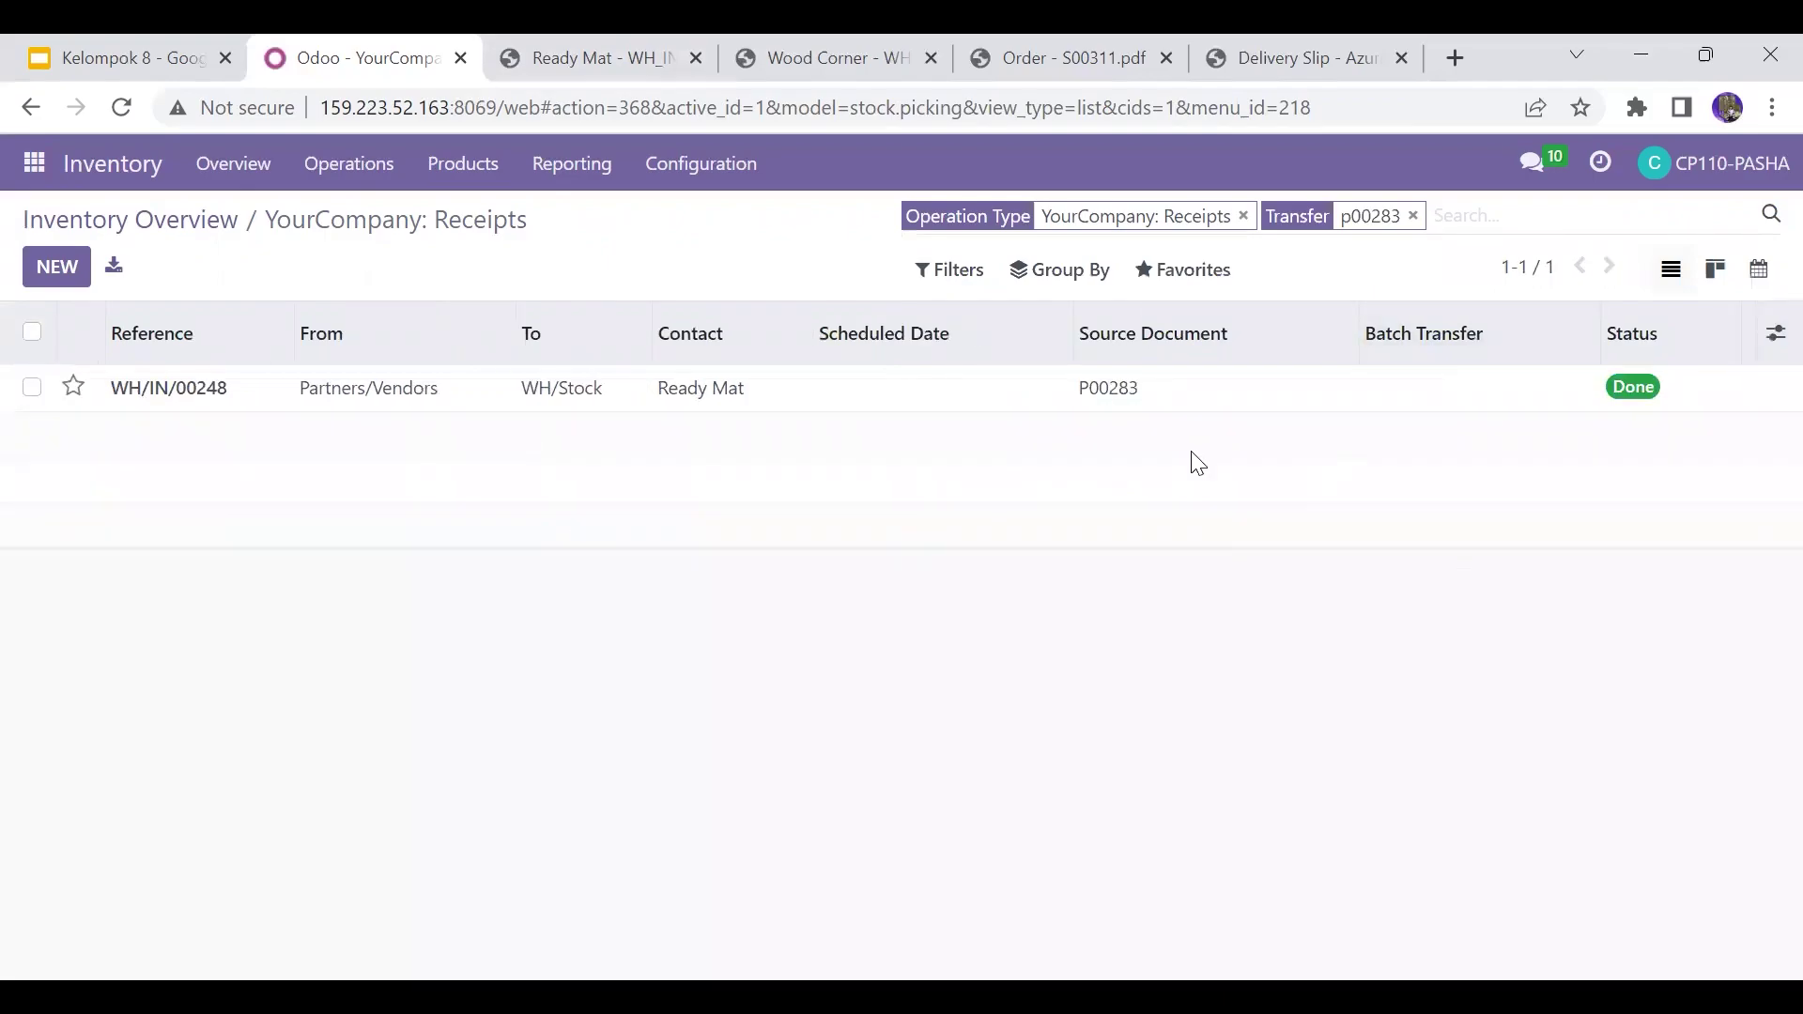
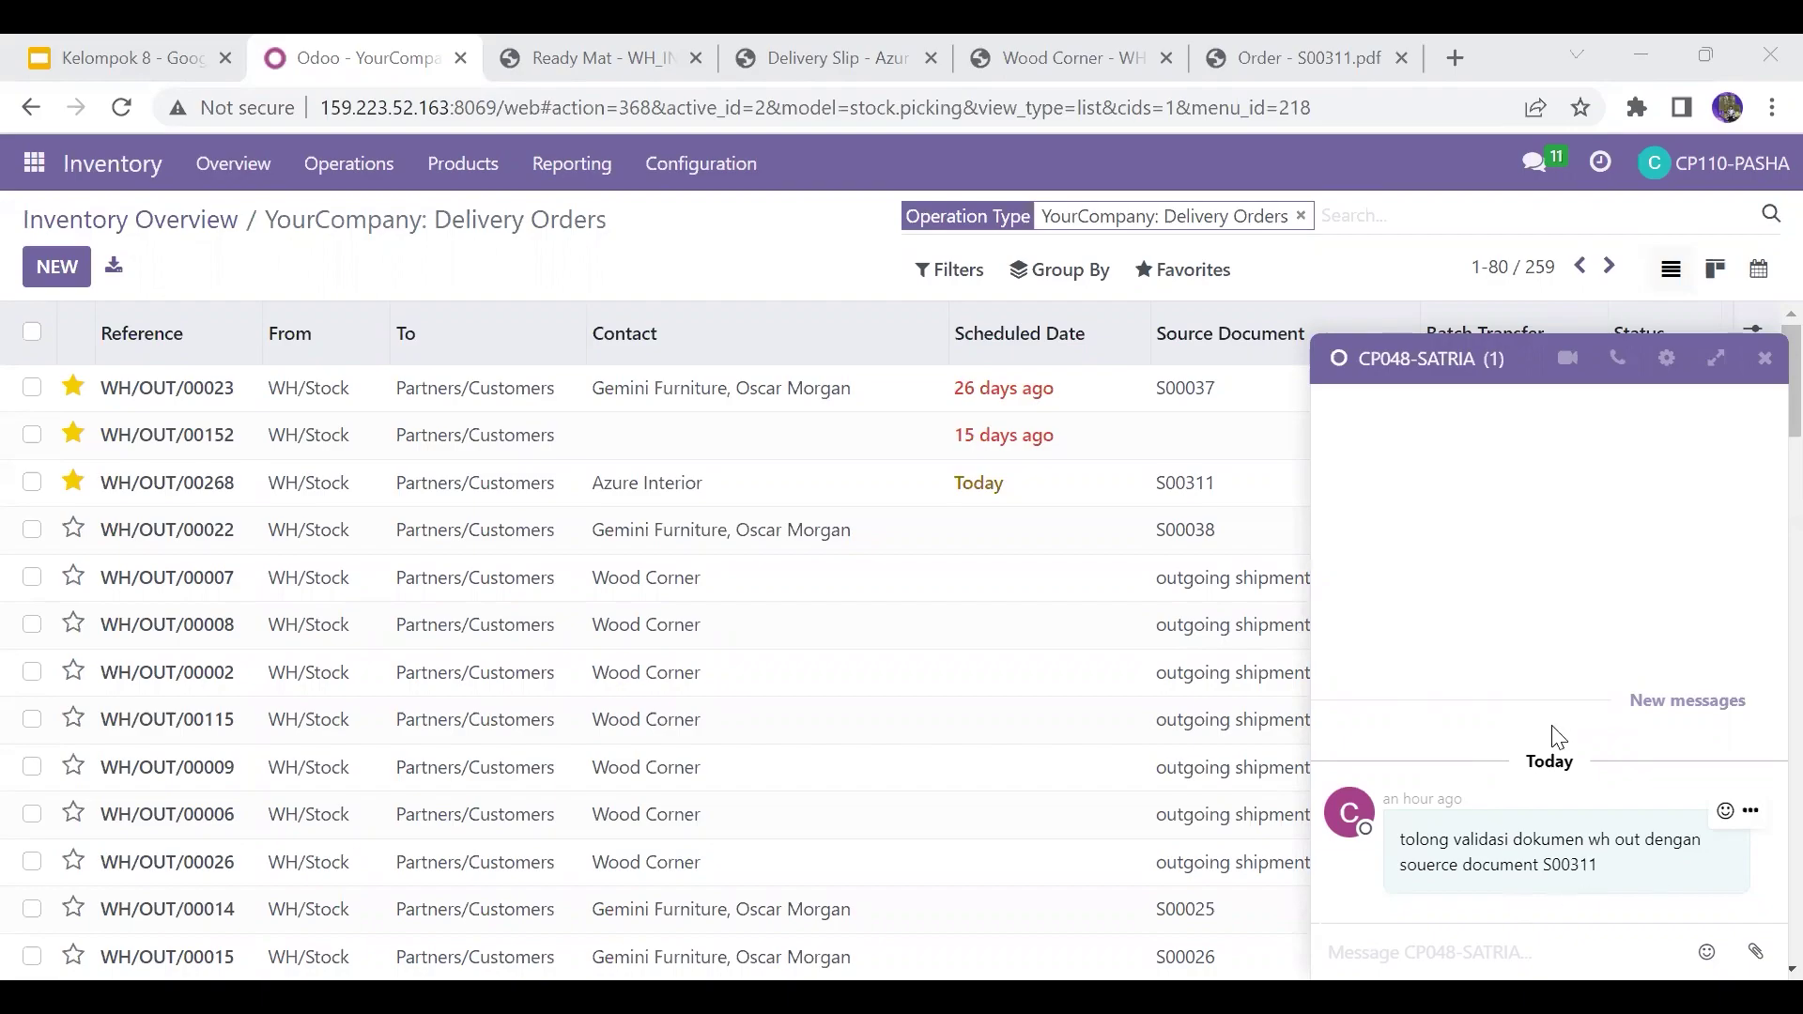
Step: Filter delivery orders to Ready and transfer S00311, leaving only WH/OUT/00268
click(956, 271)
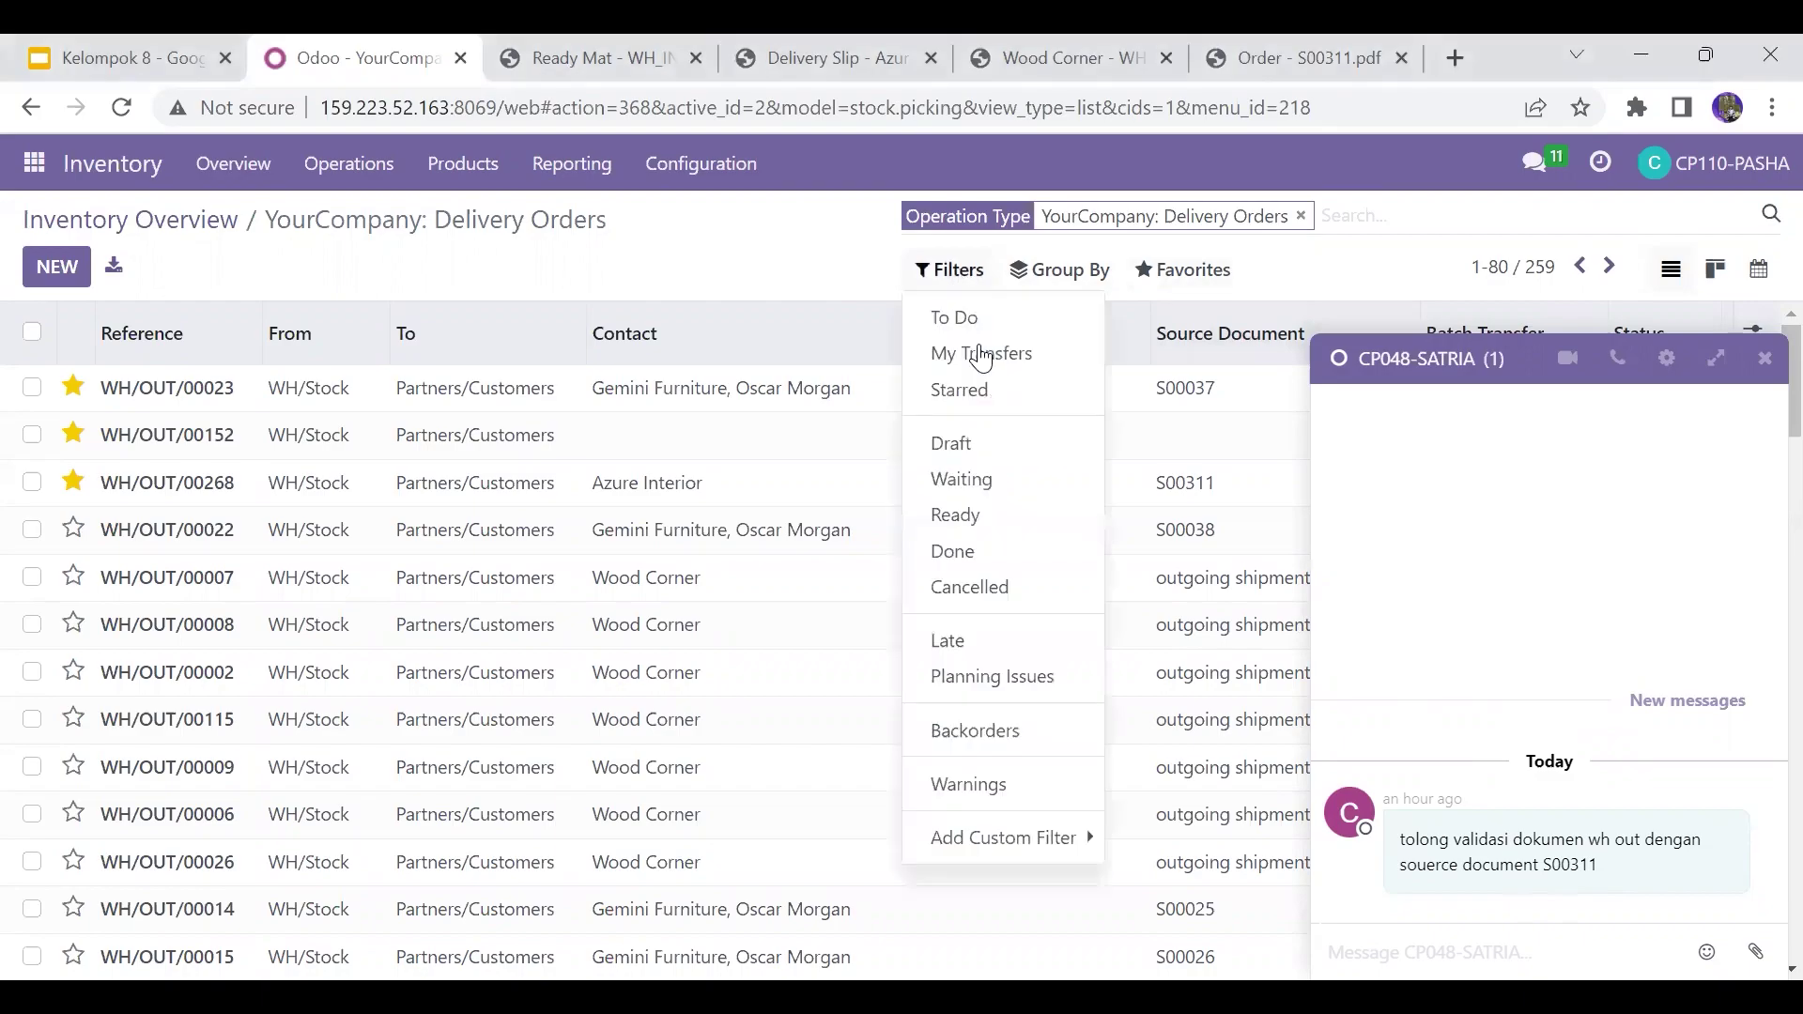
click(955, 514)
click(1447, 209)
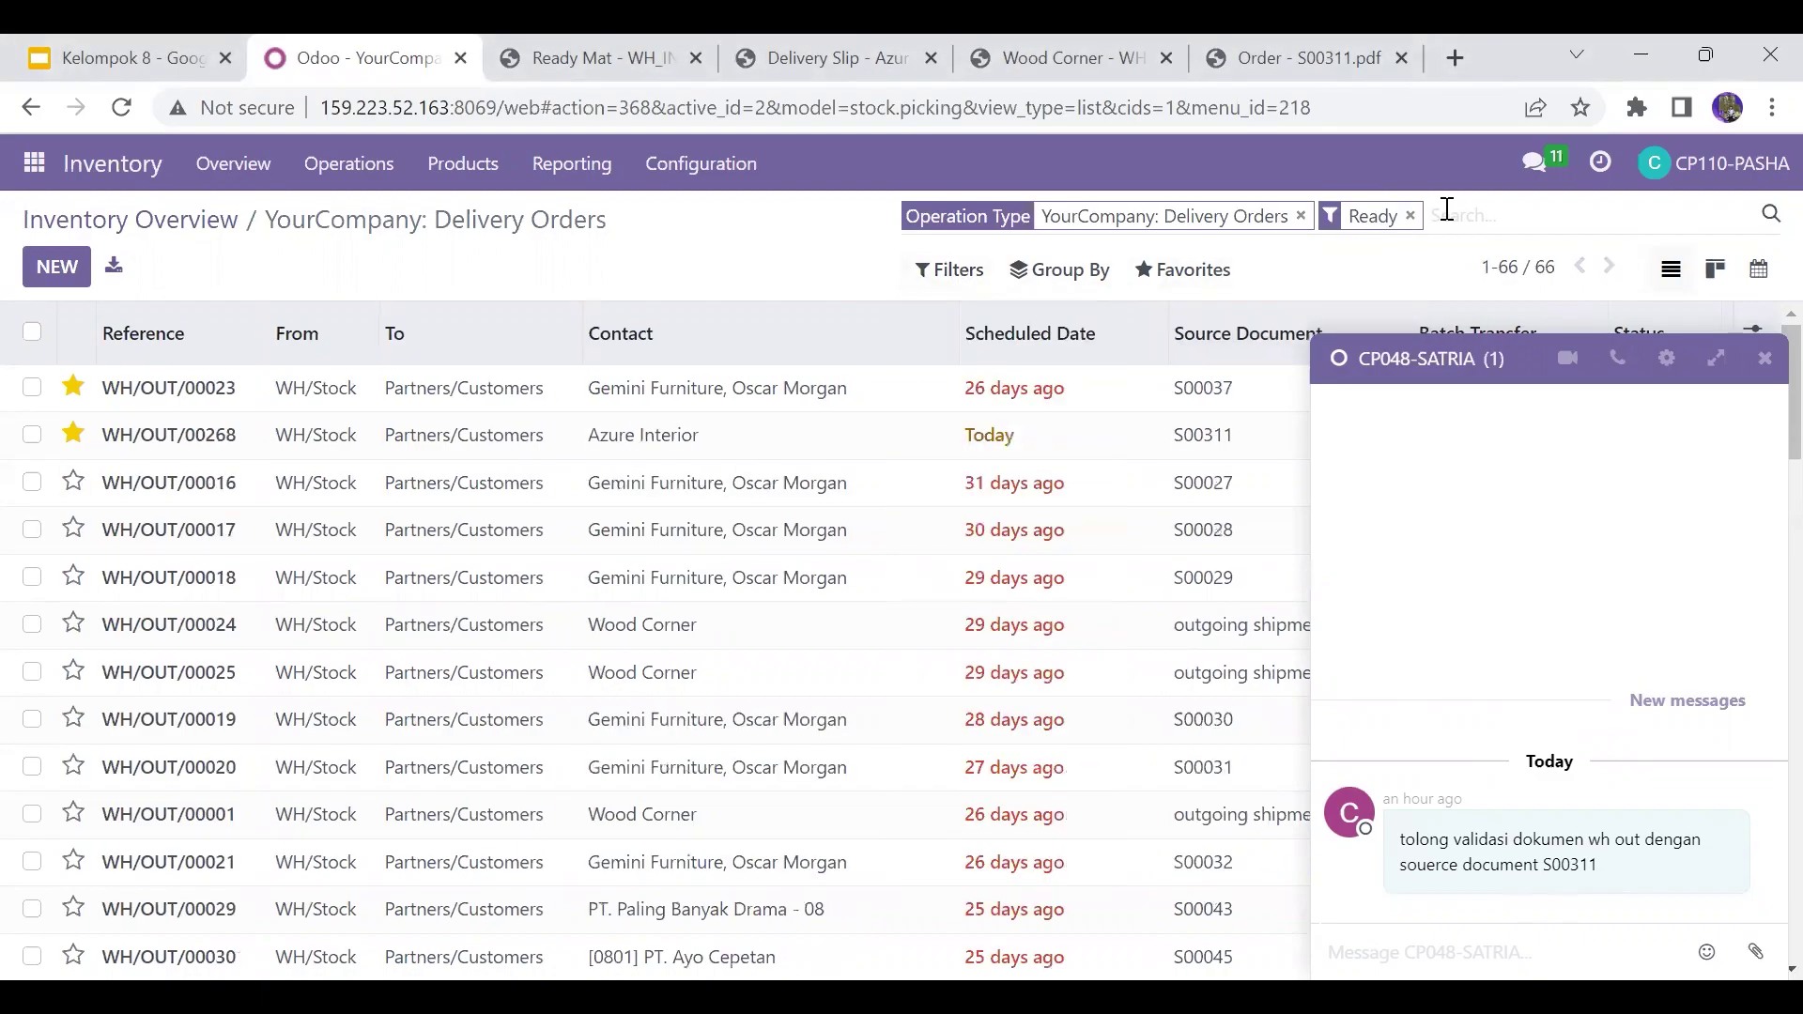
text(S00)
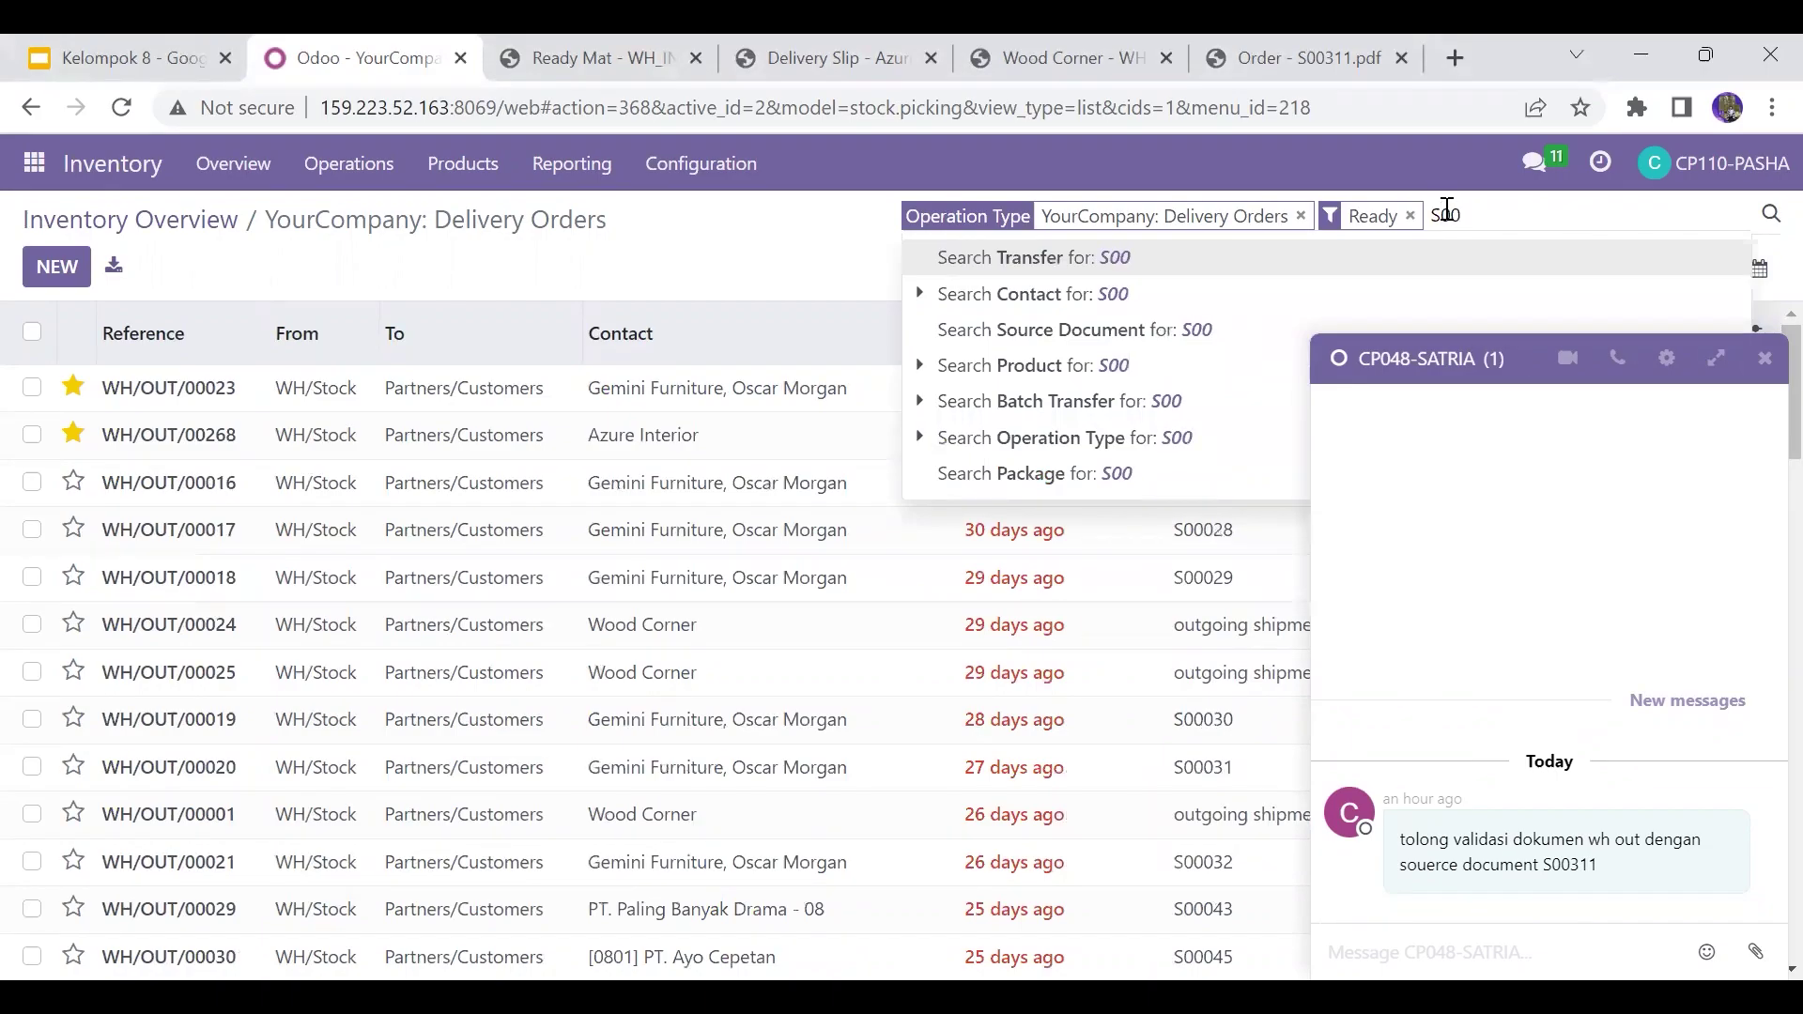
text(311)
key(Return)
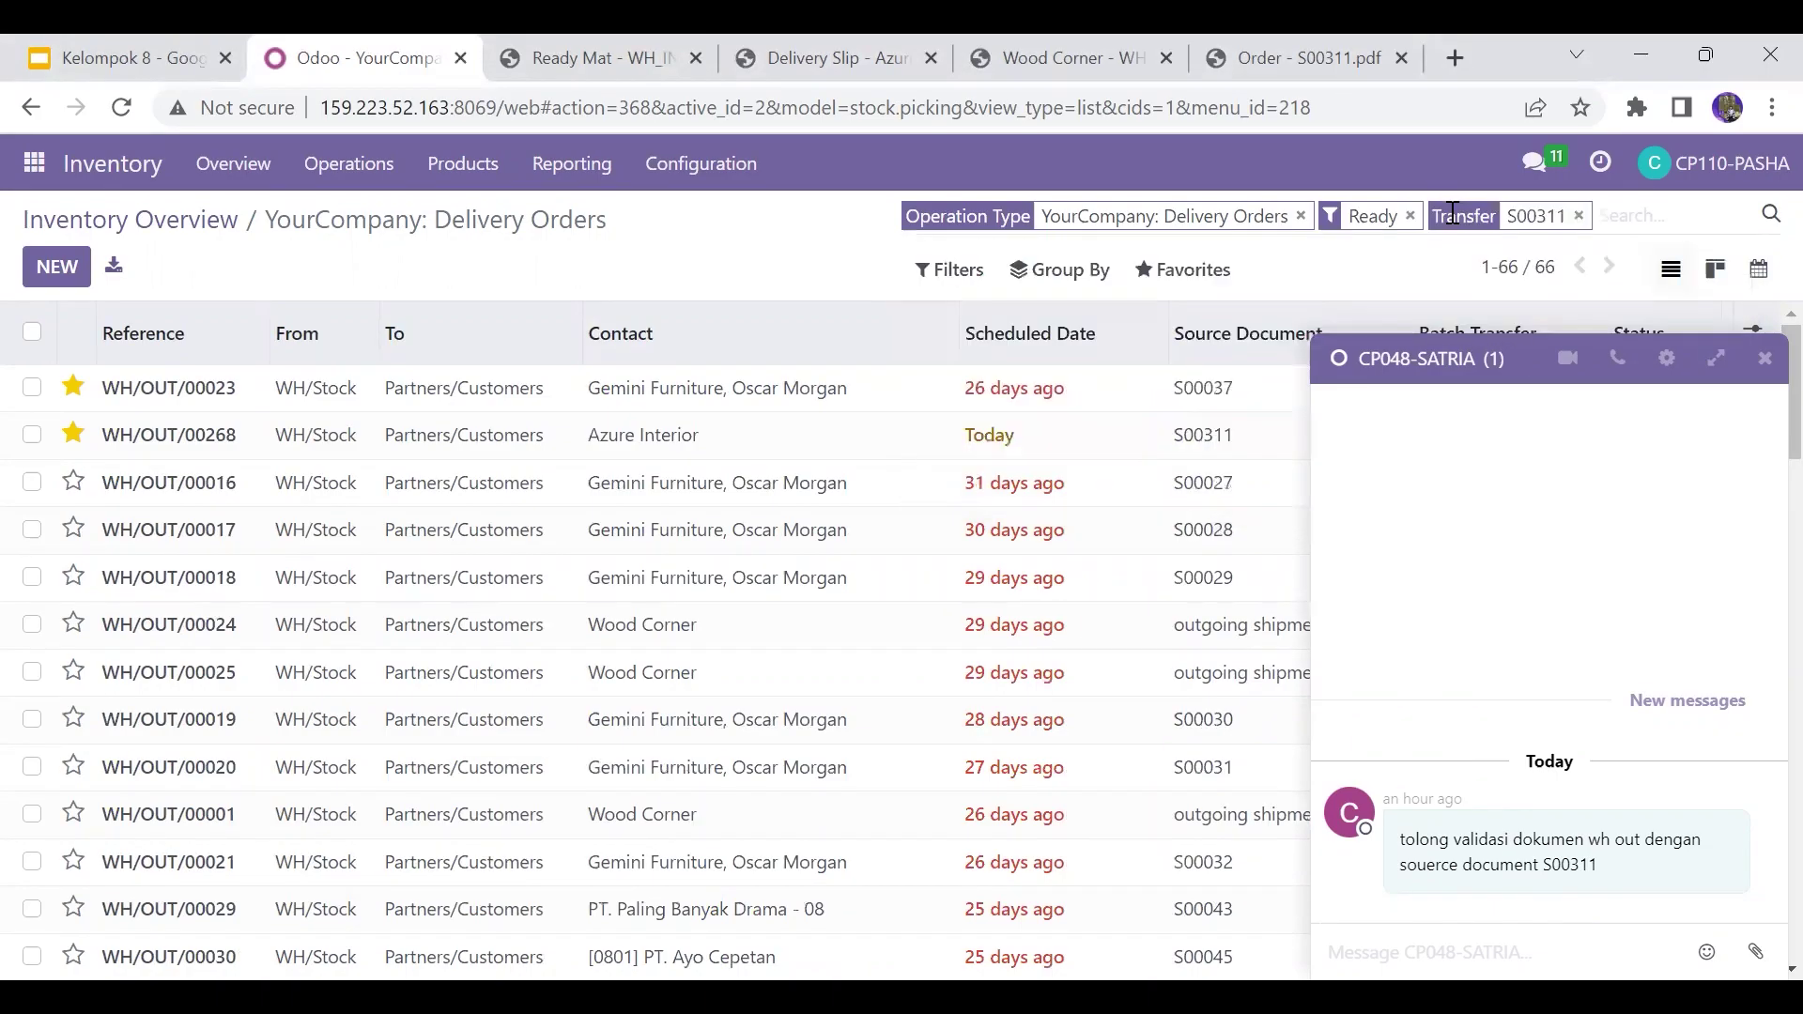
click(1765, 359)
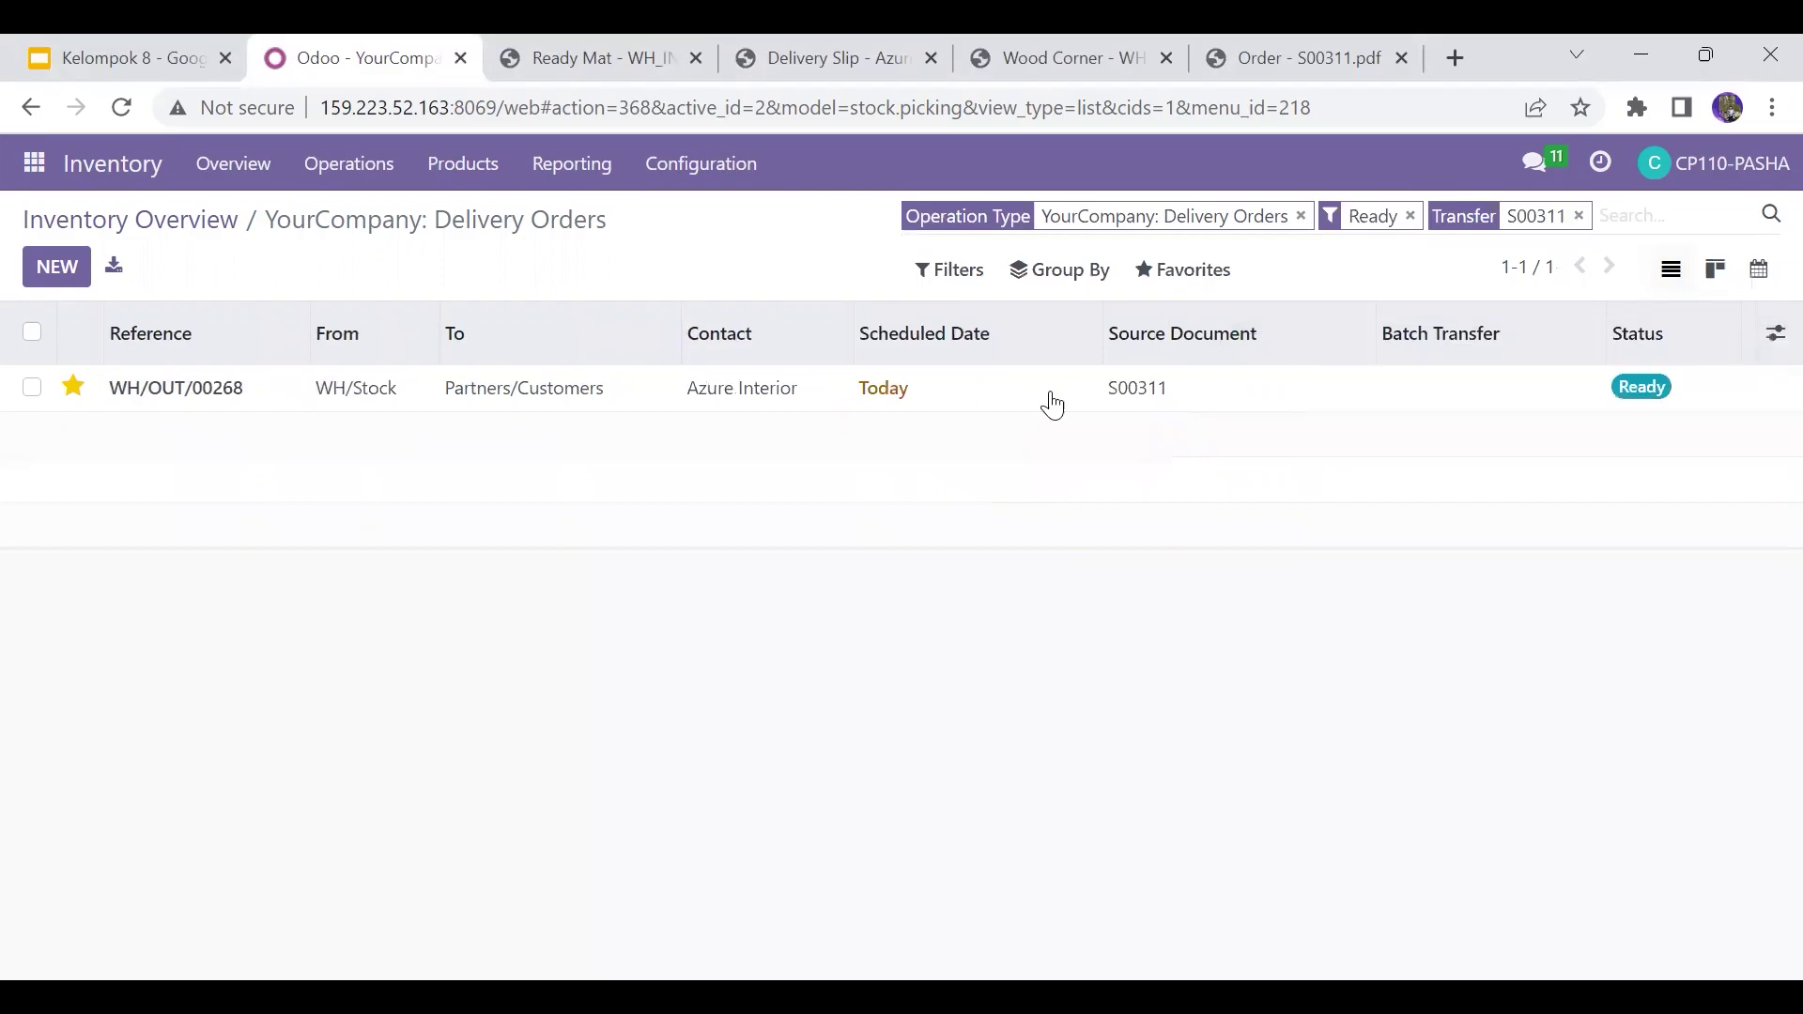
Step: Validate WH/OUT/00268 shipping 20 POANG units and backorder the remaining products
click(848, 390)
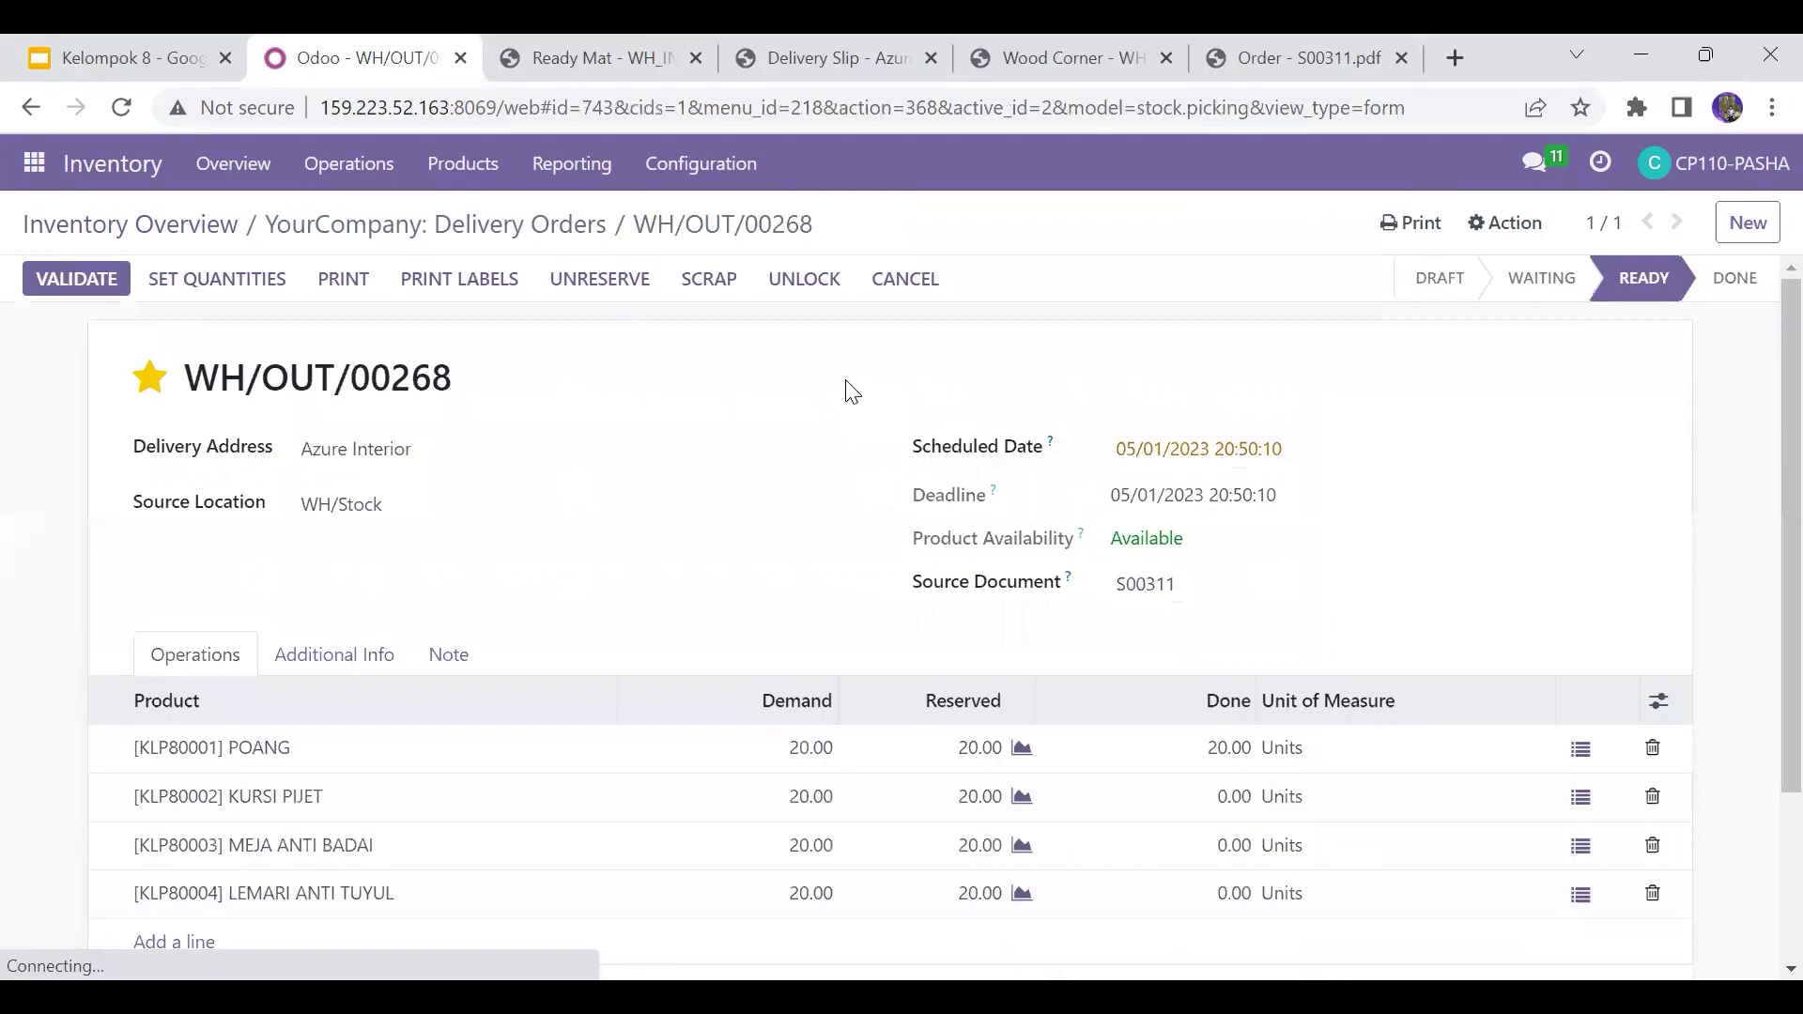
scroll(1759, 563, down, 3)
scroll(1759, 548, up, 3)
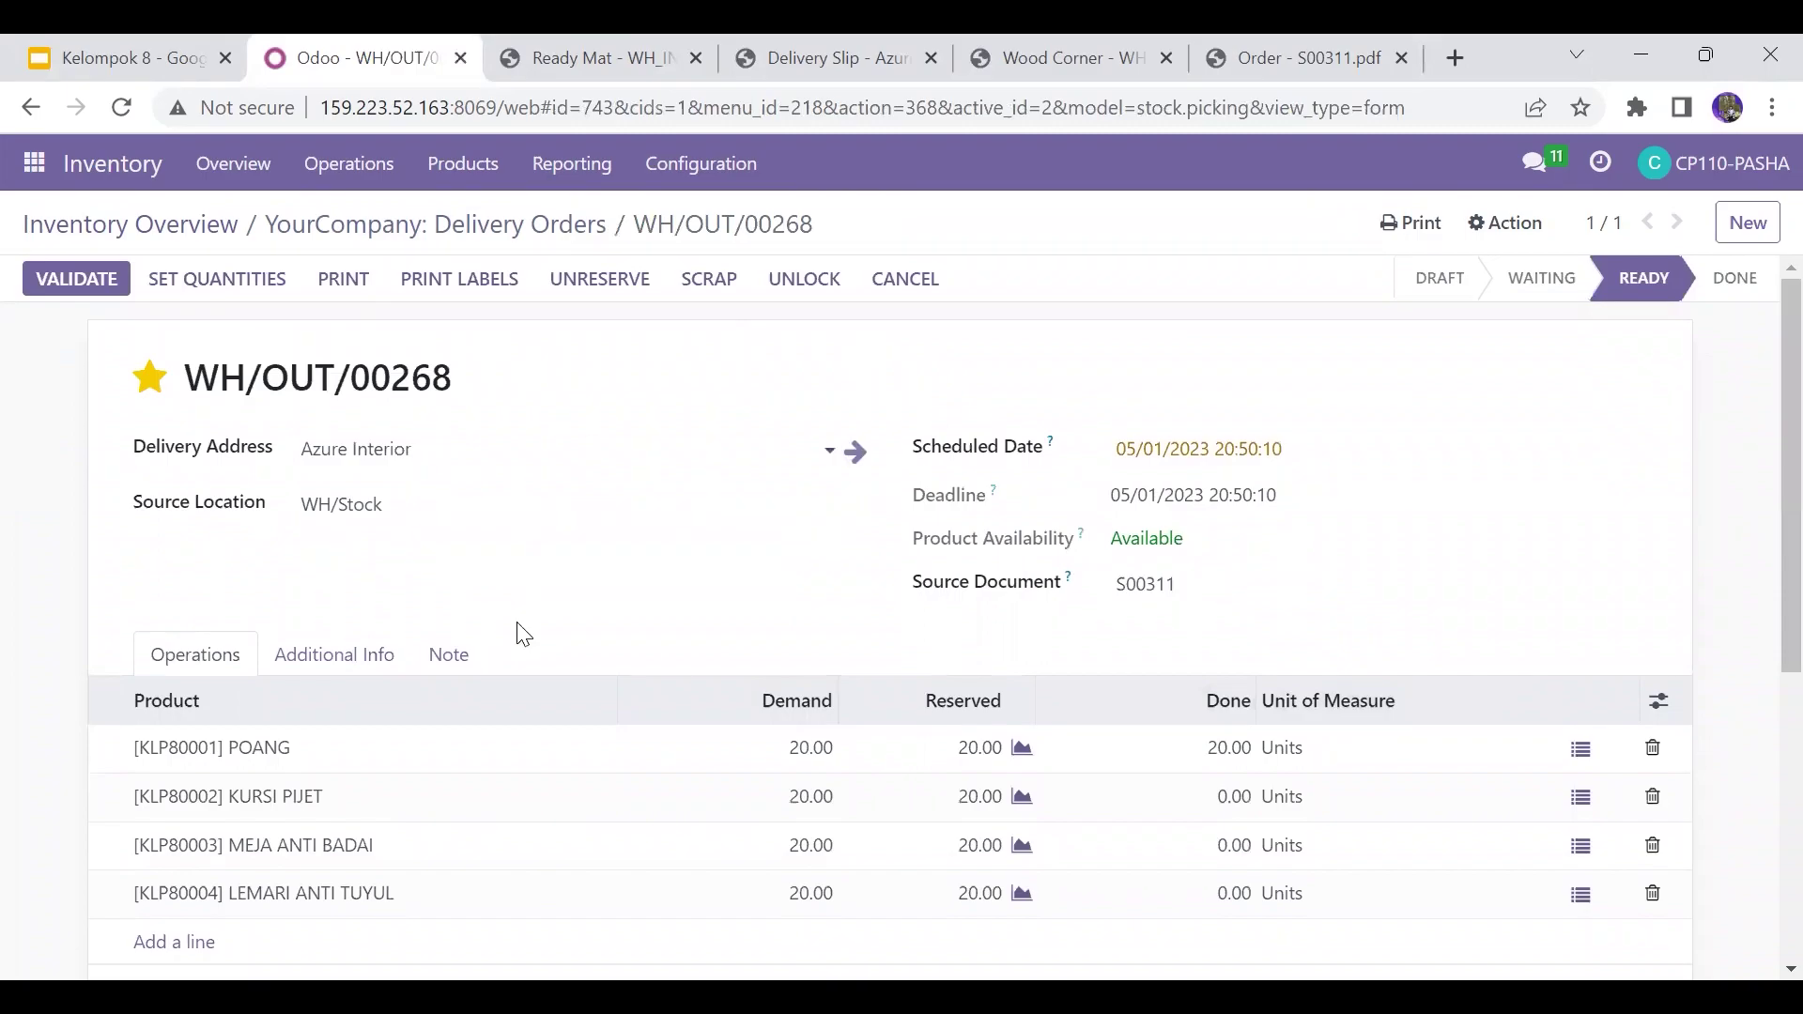
click(185, 44)
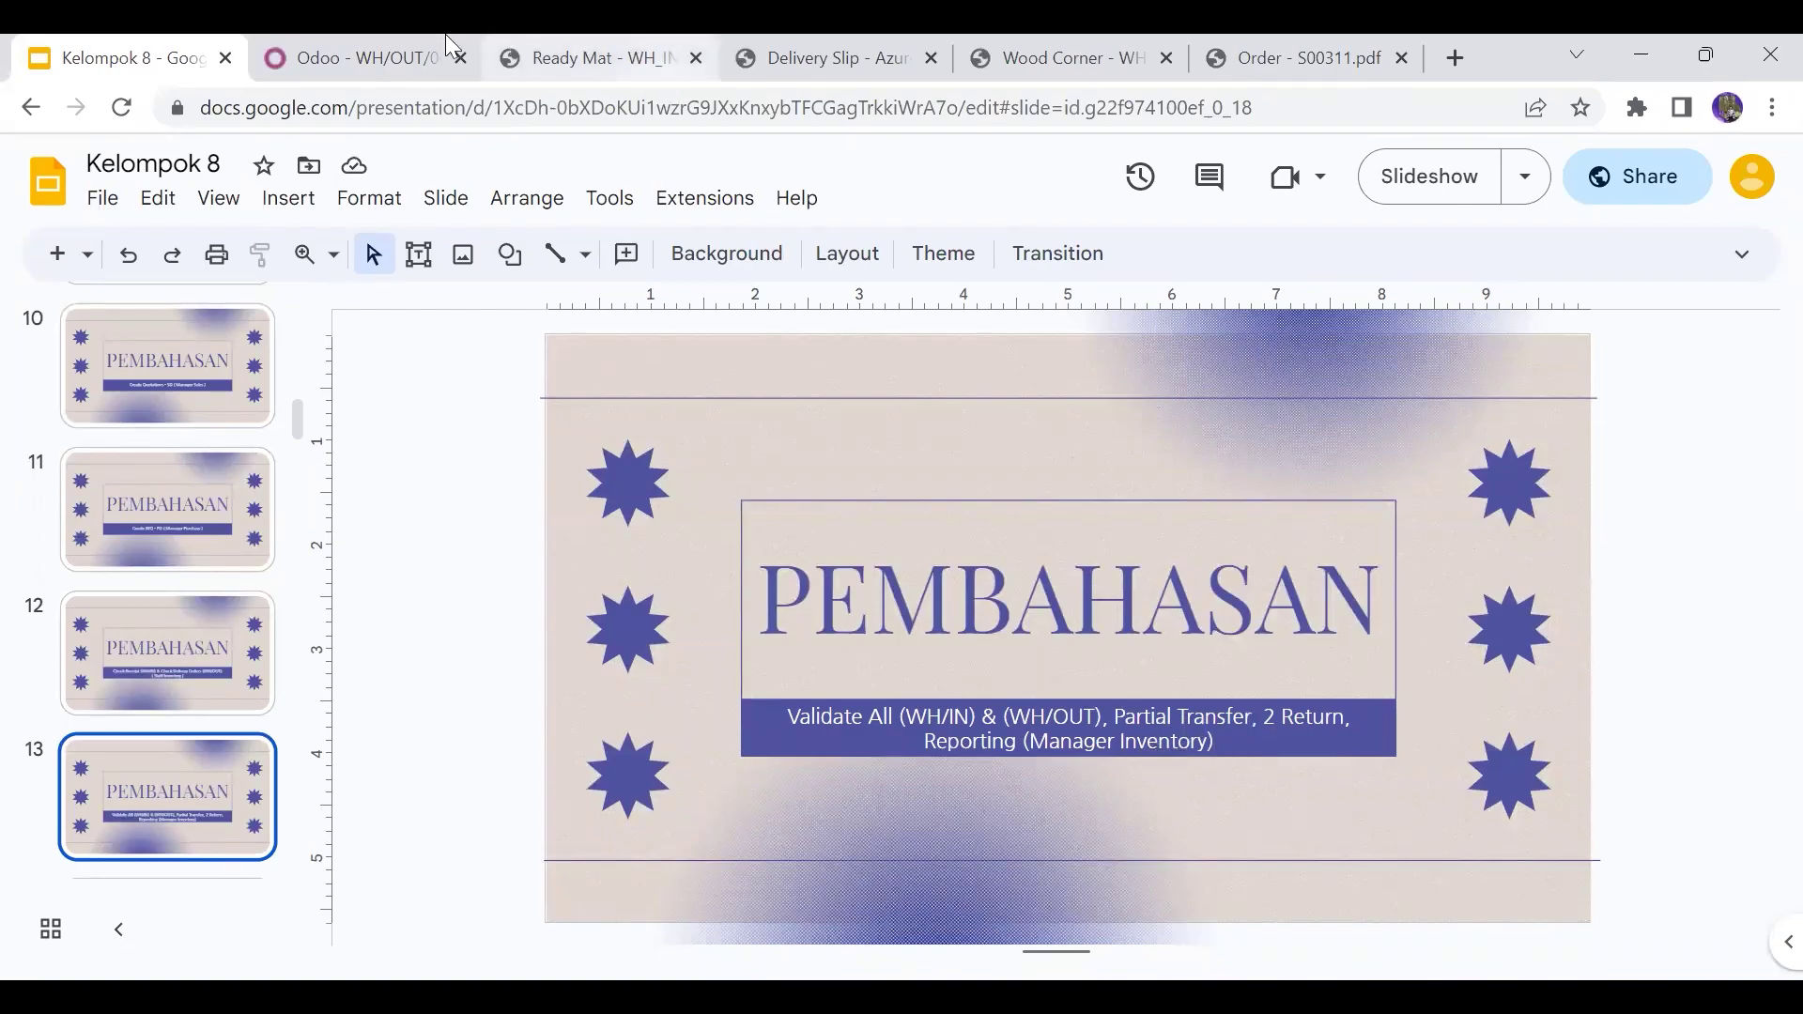
click(376, 59)
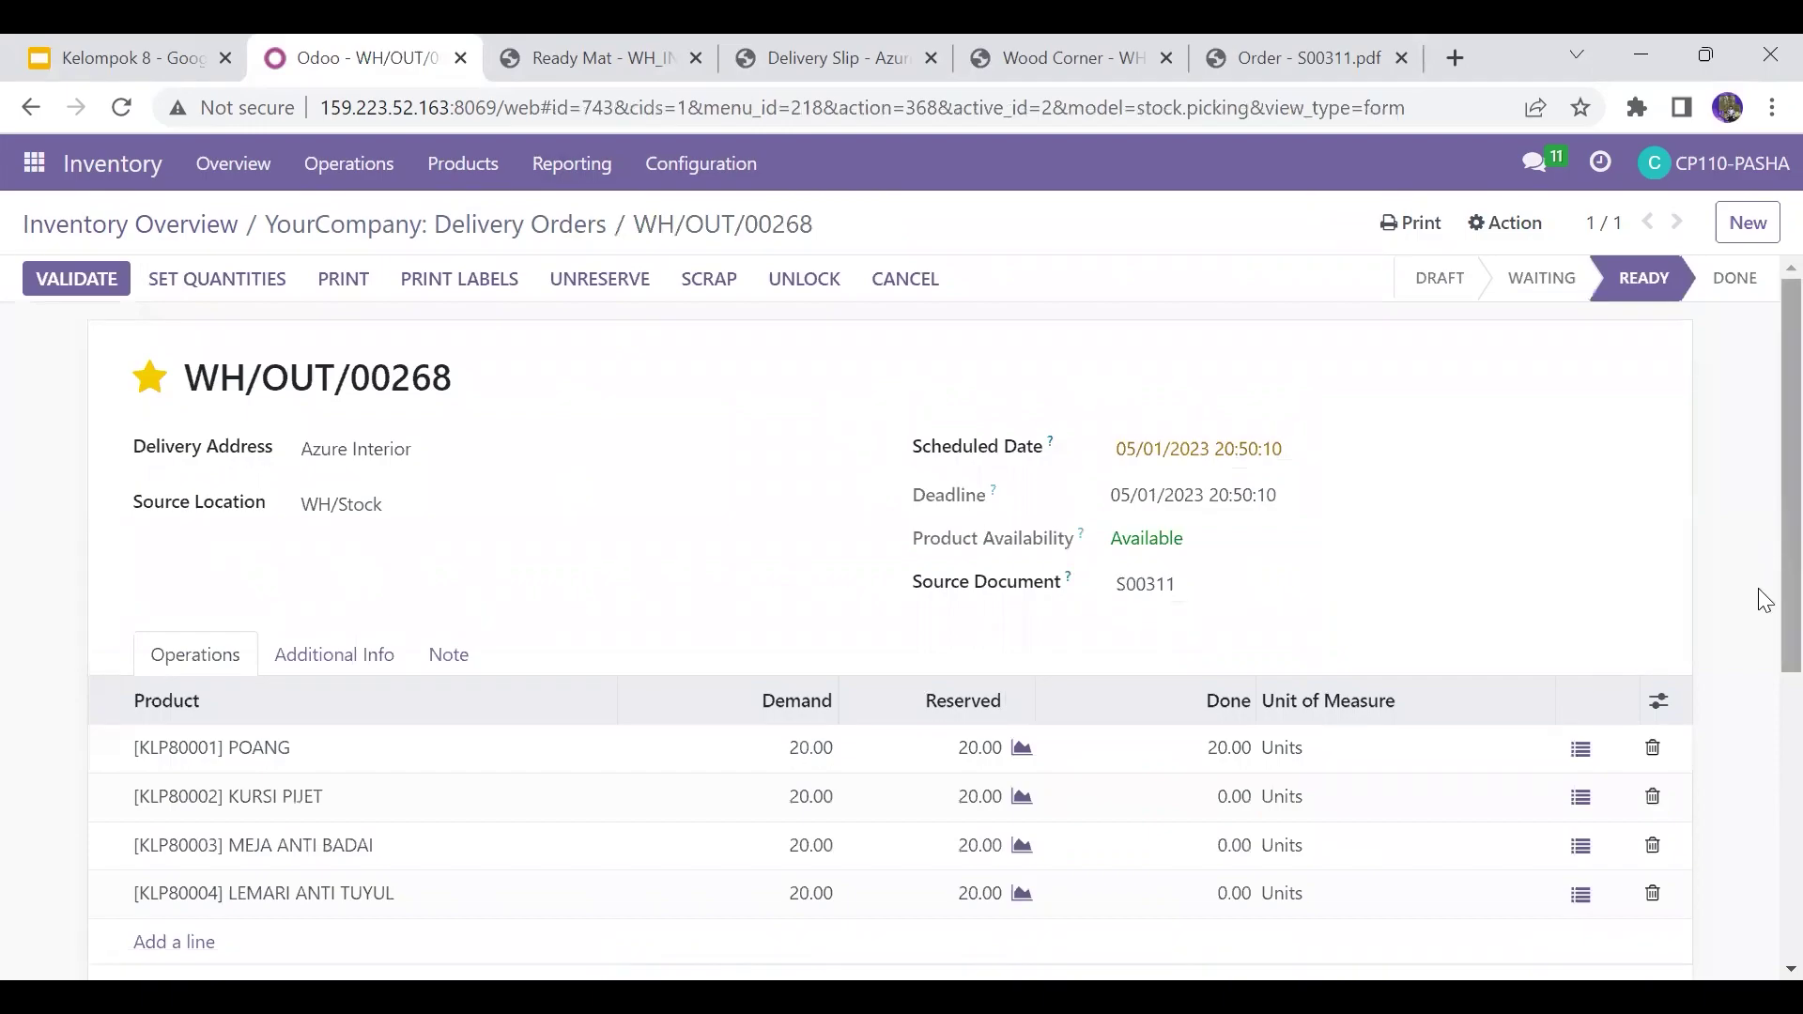
scroll(1759, 601, down, 1)
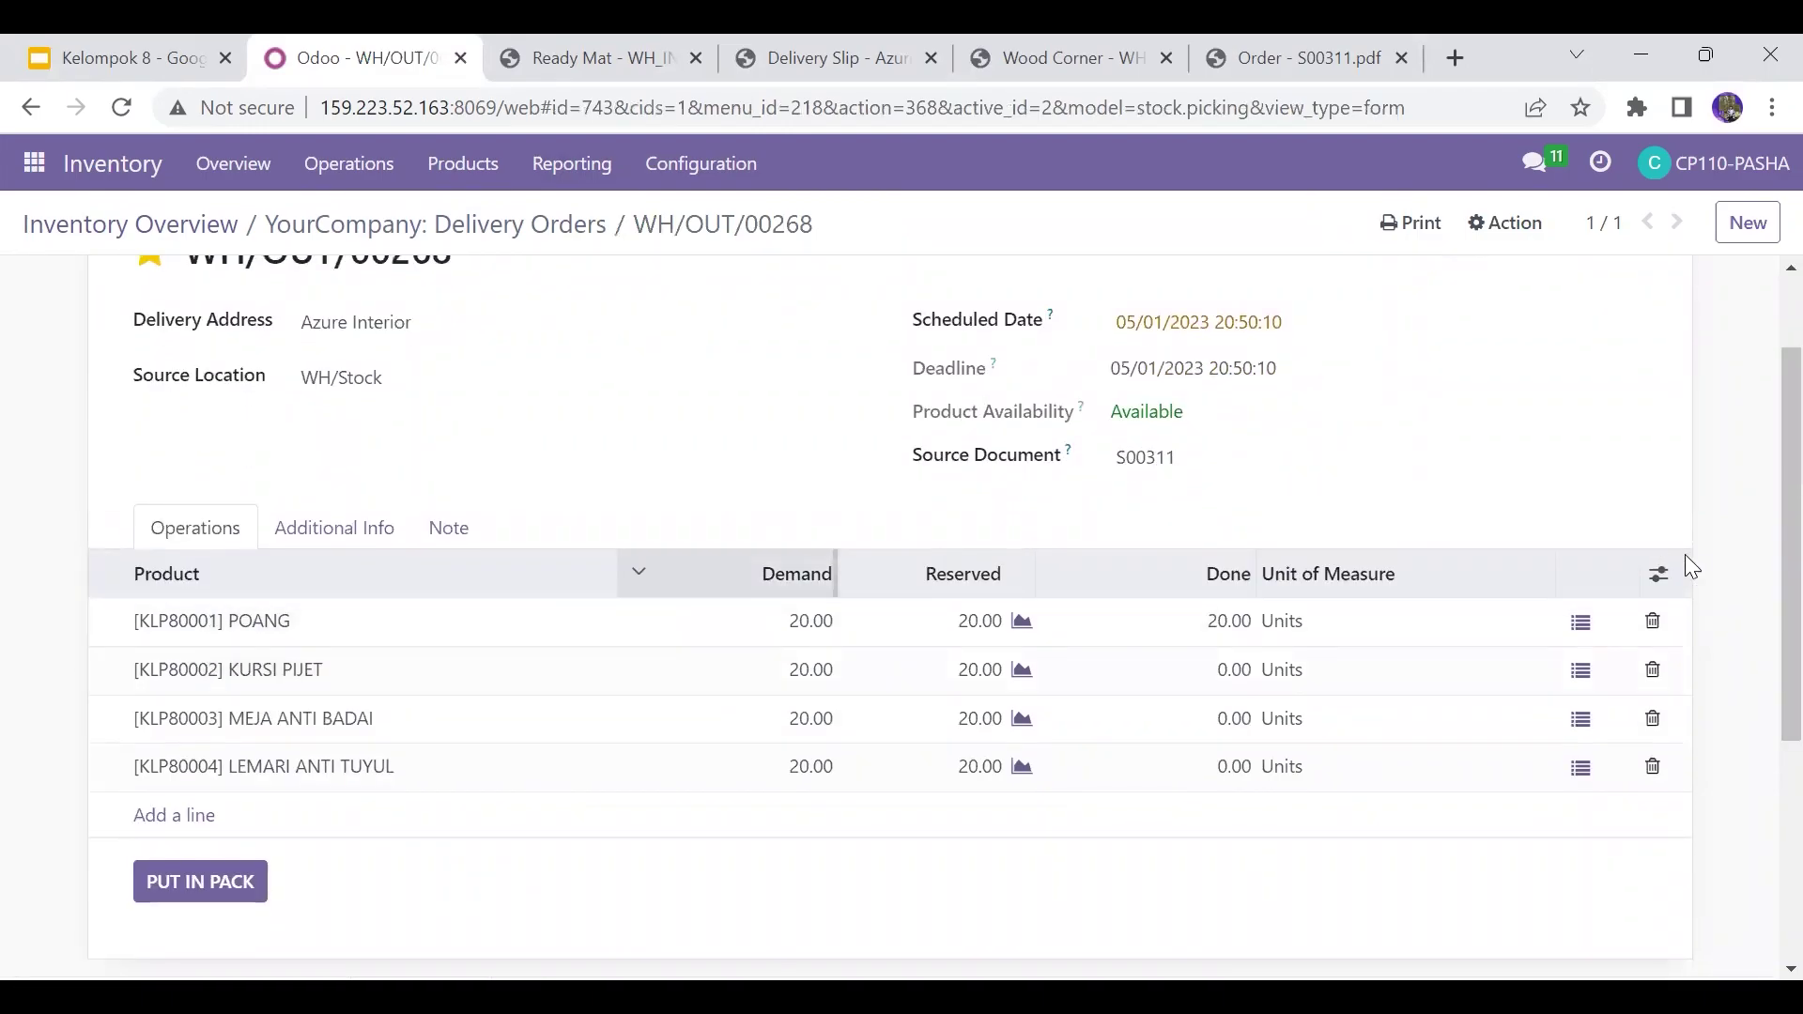
right_click(1764, 500)
click(1759, 455)
scroll(1759, 376, up, 2)
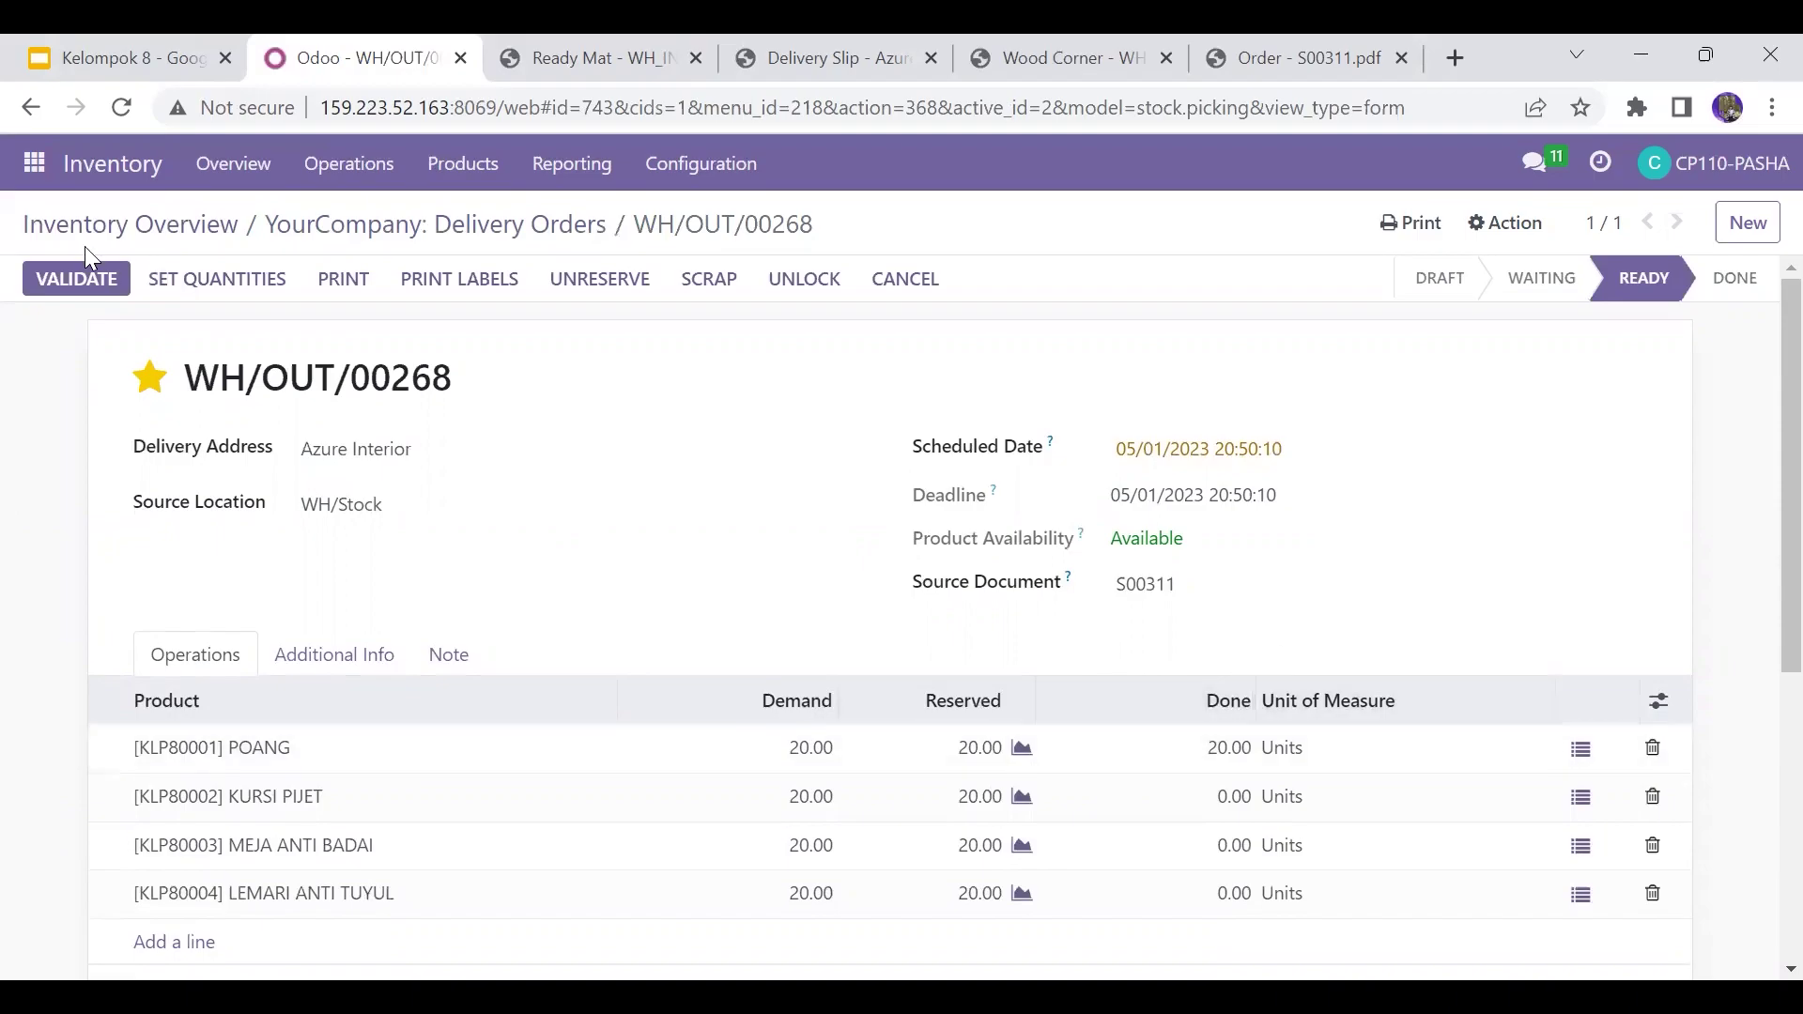
click(64, 284)
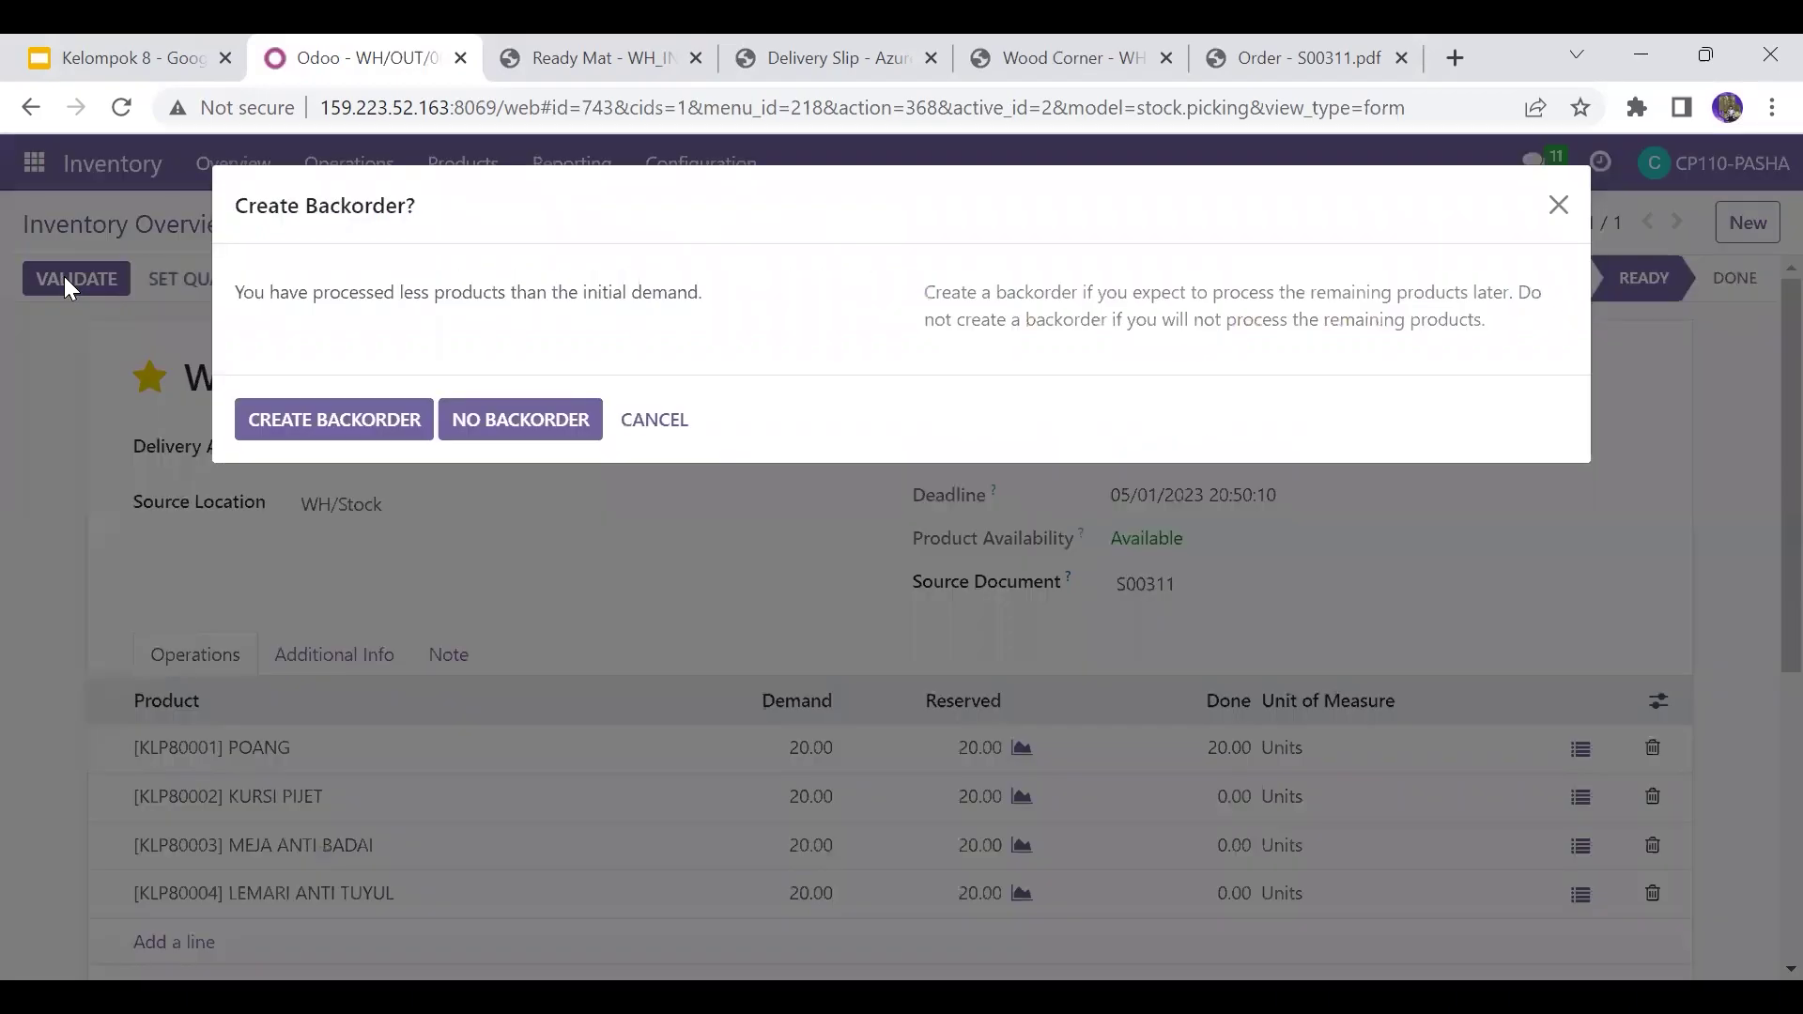
click(289, 422)
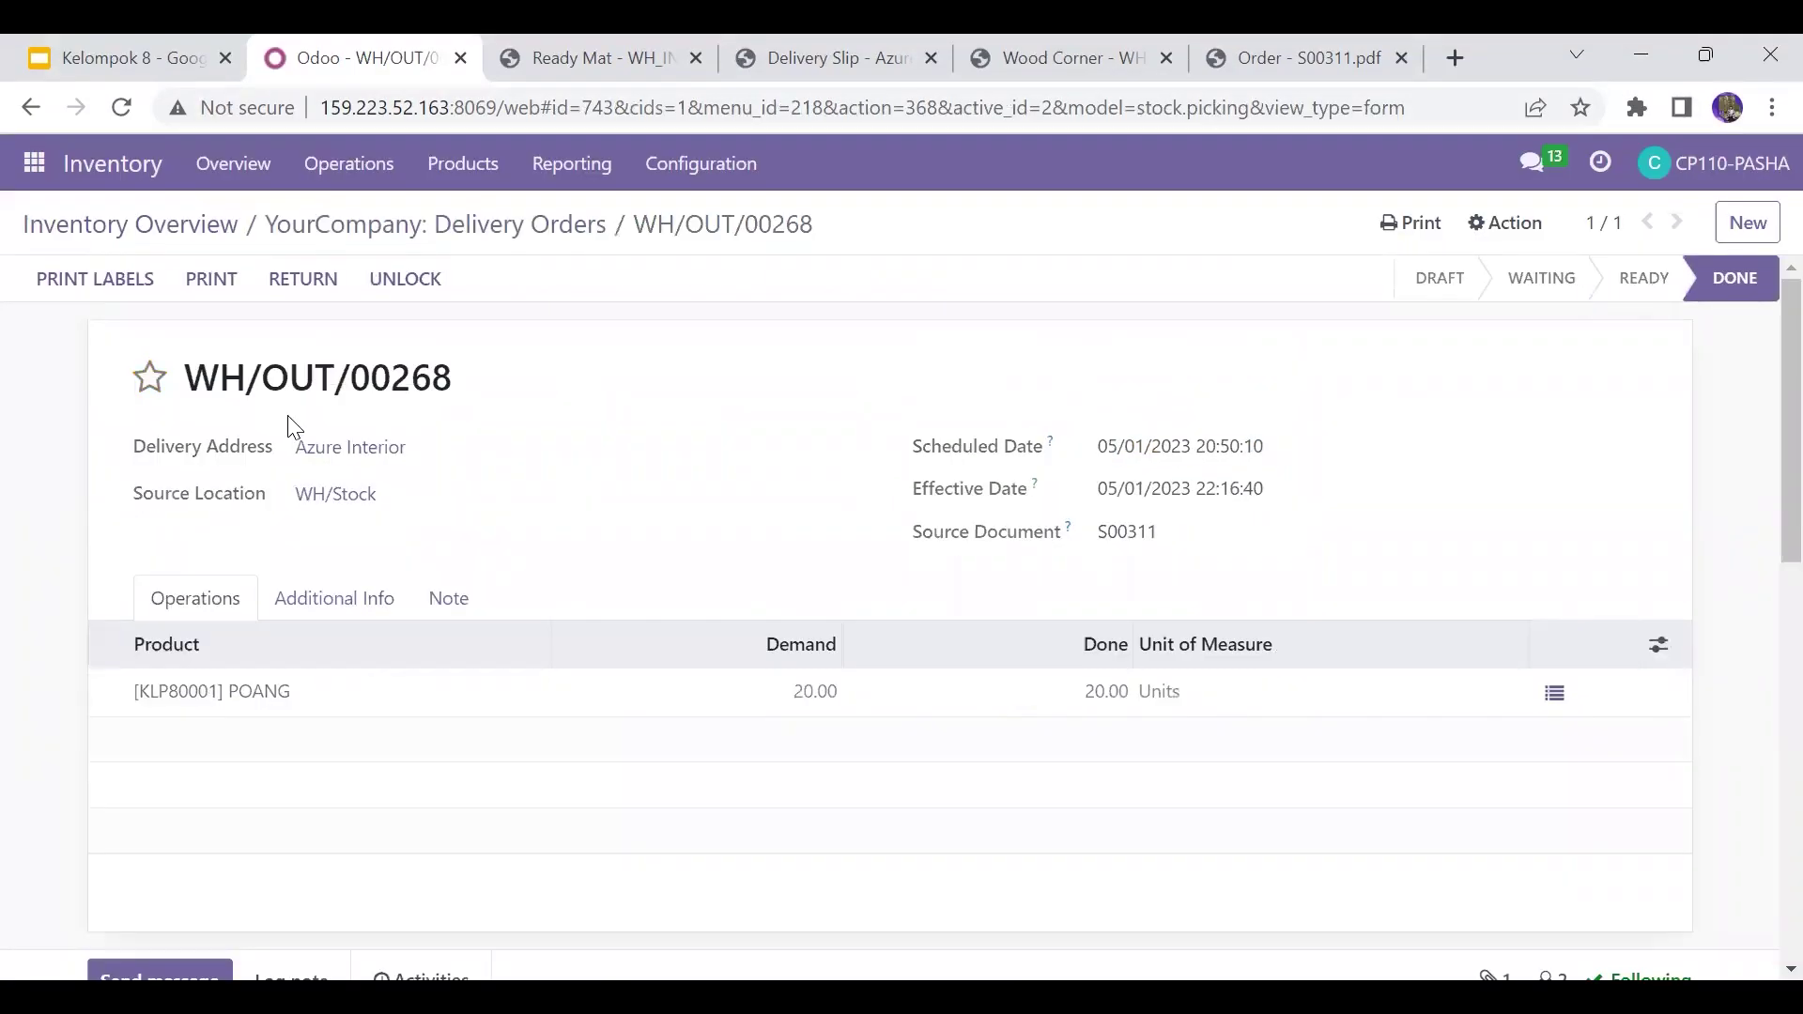
Step: Set 20 KURSI PIJET done on WH/OUT/00269, validate it and backorder the rest
click(503, 228)
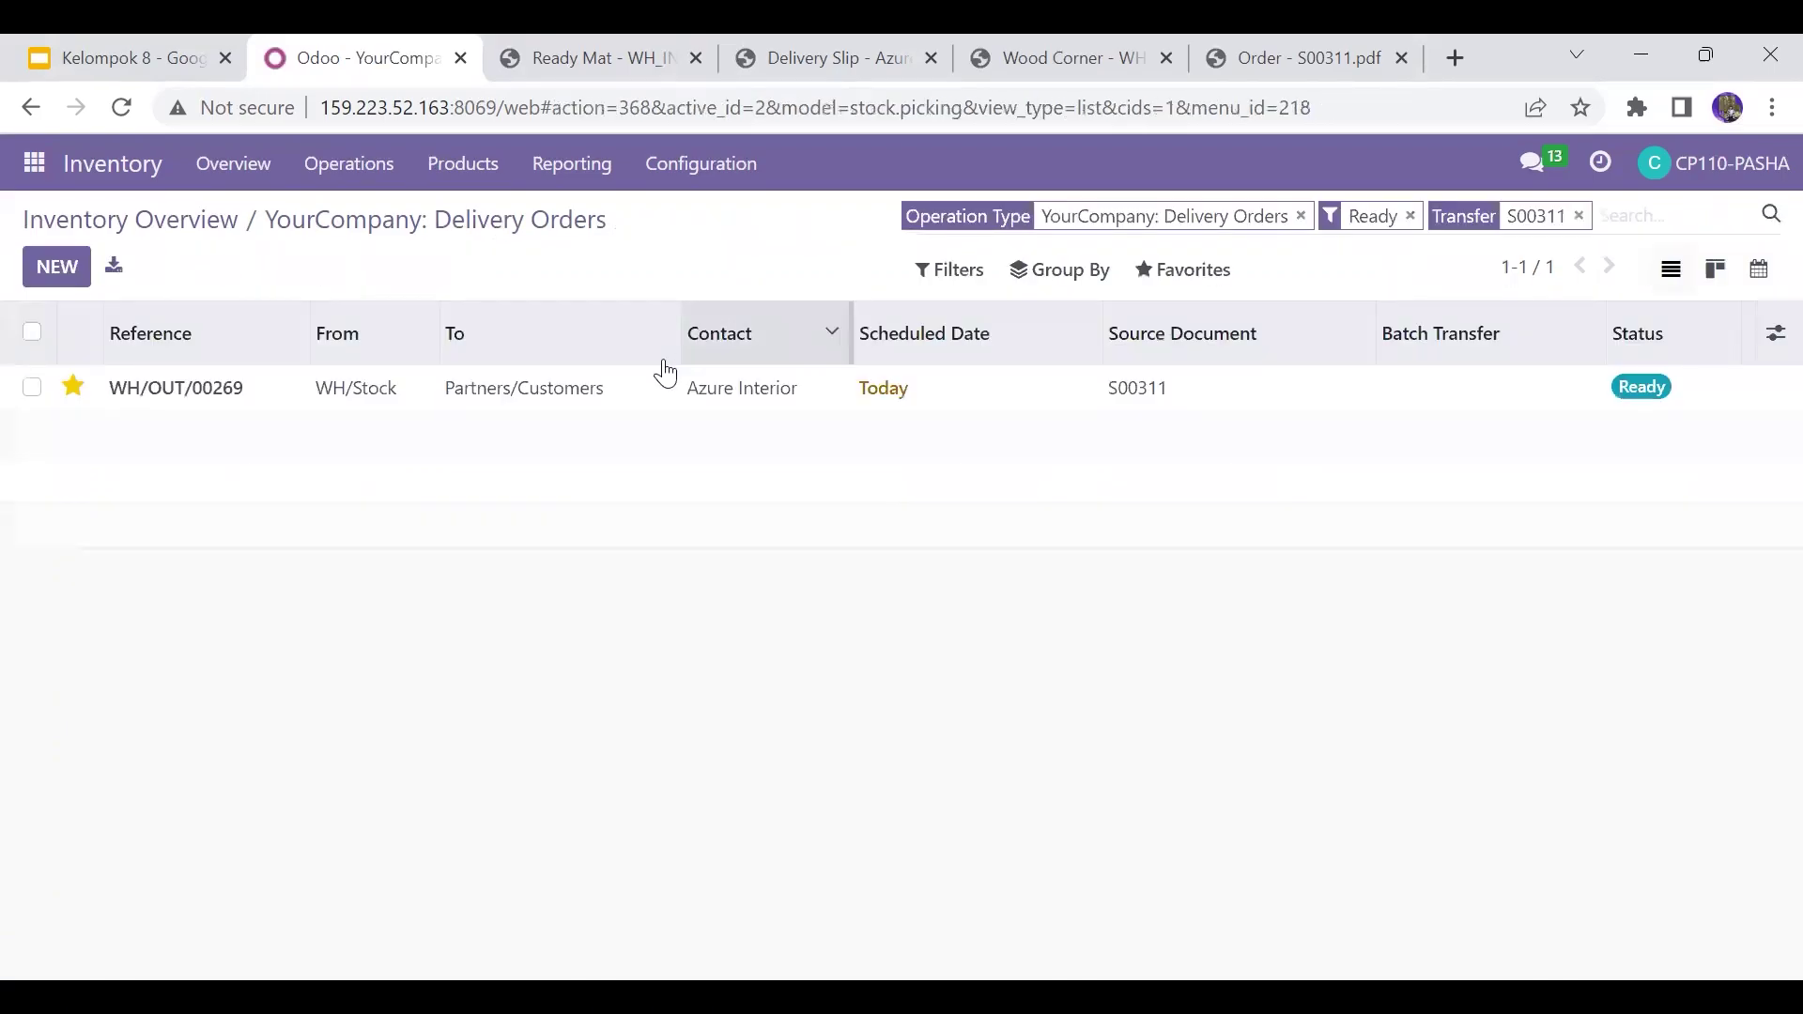
click(622, 389)
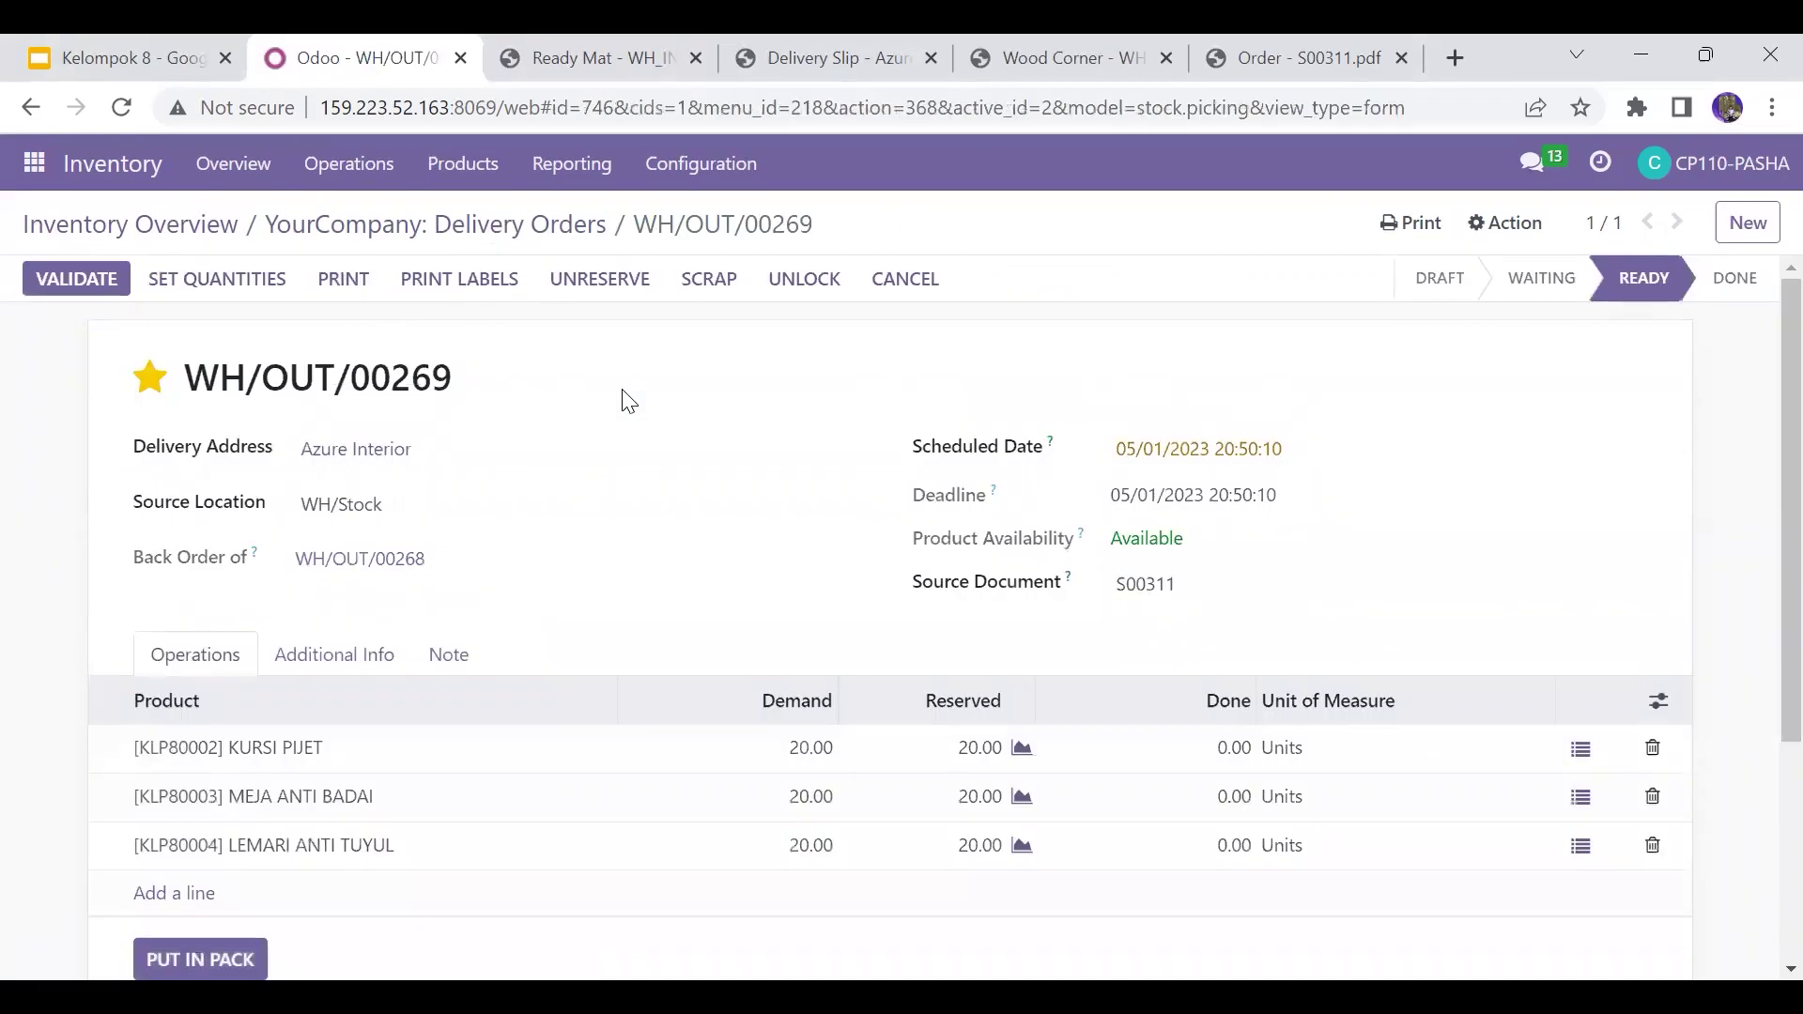
click(1241, 748)
text(2)
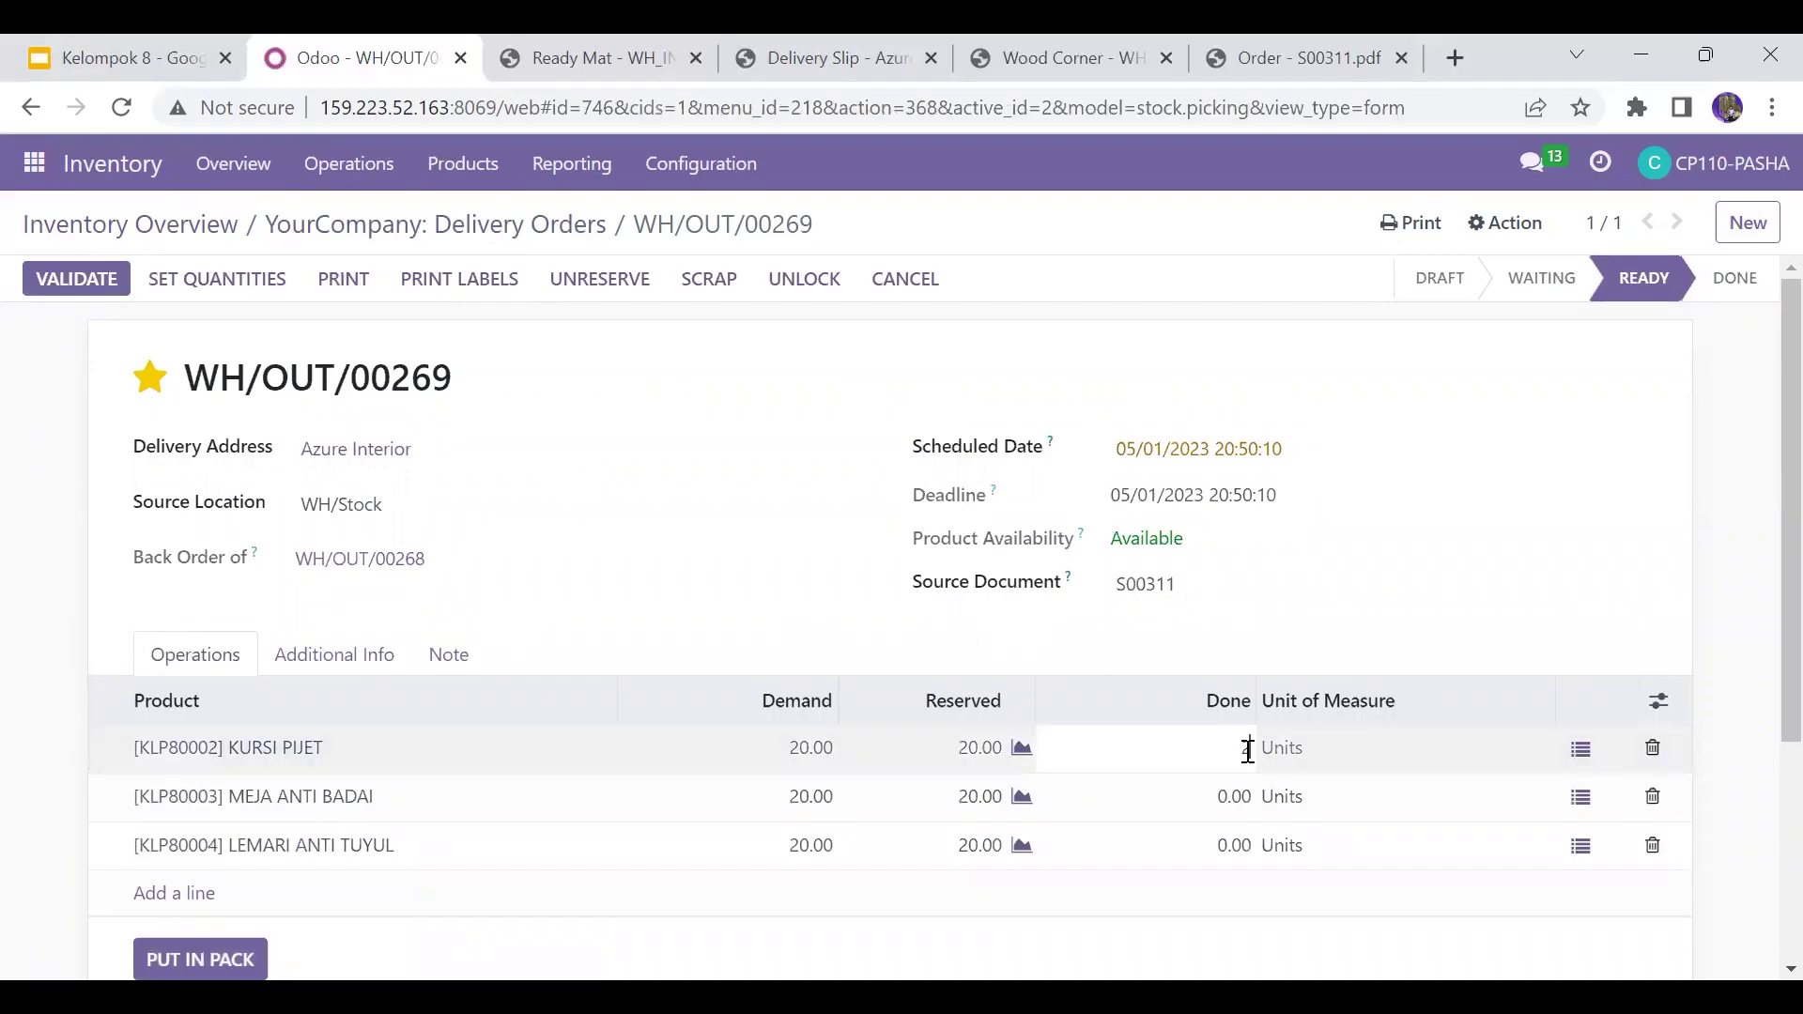
text(0)
click(1082, 657)
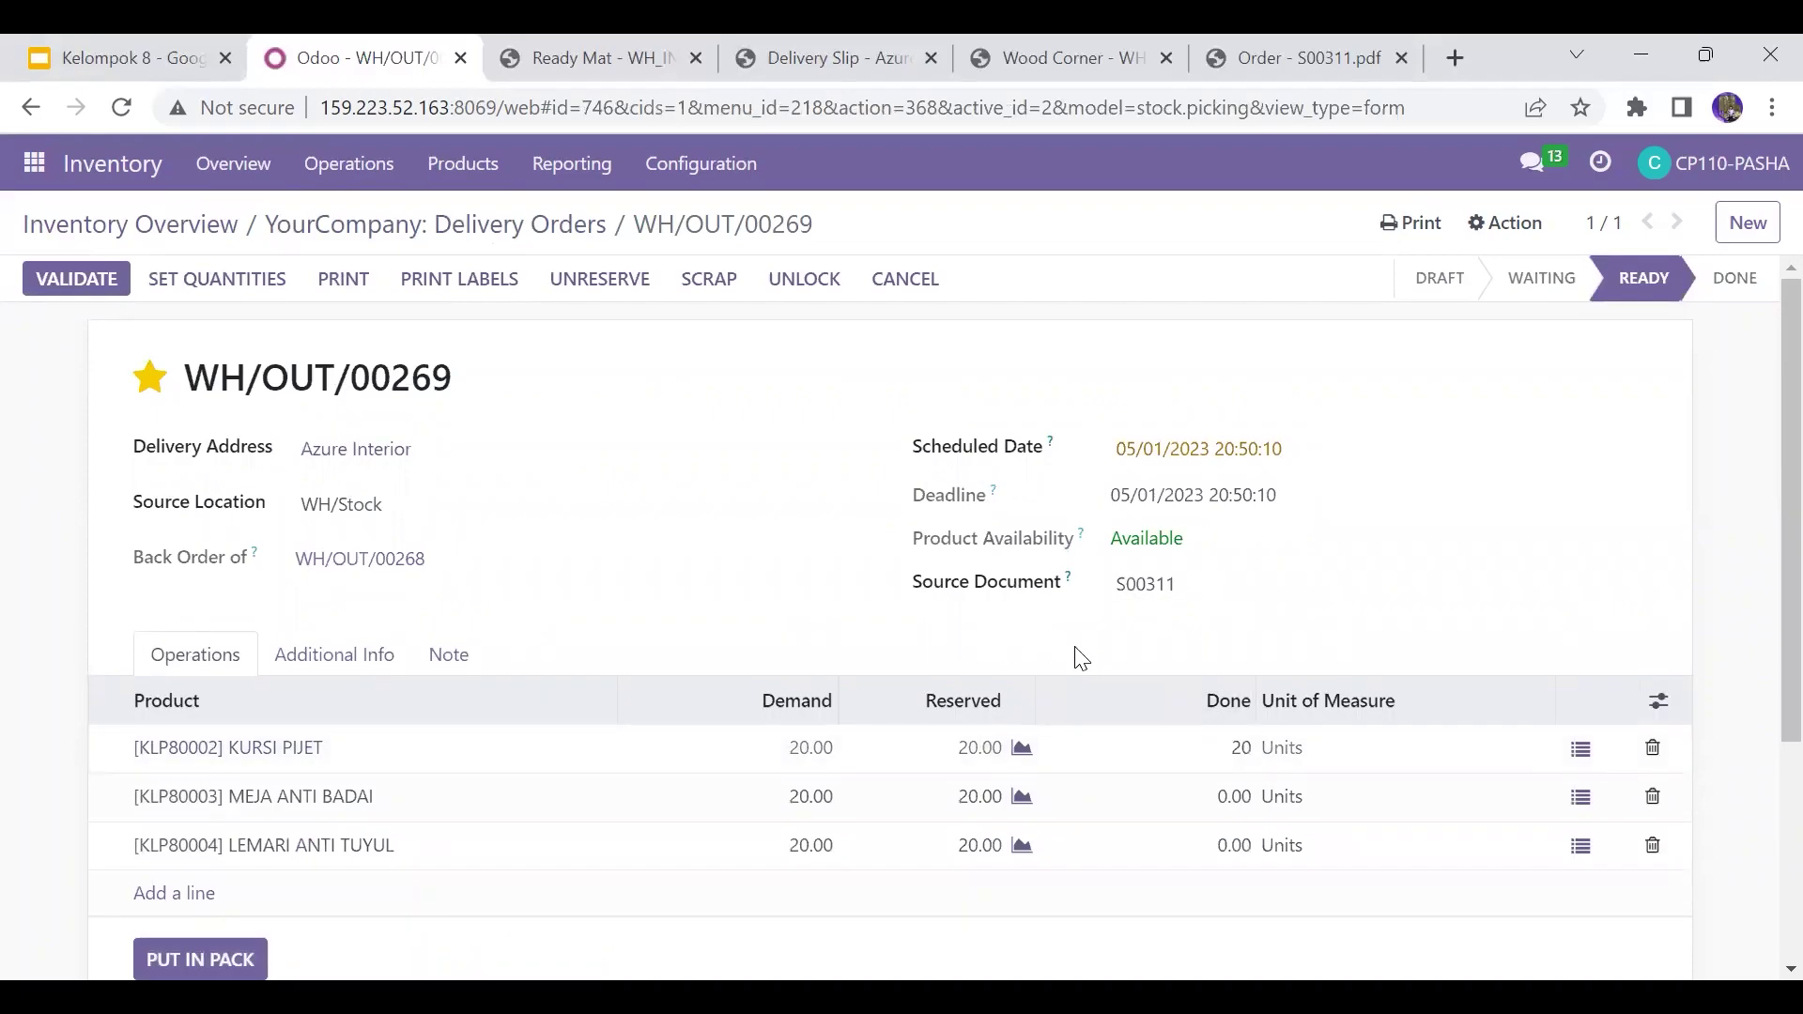
click(113, 286)
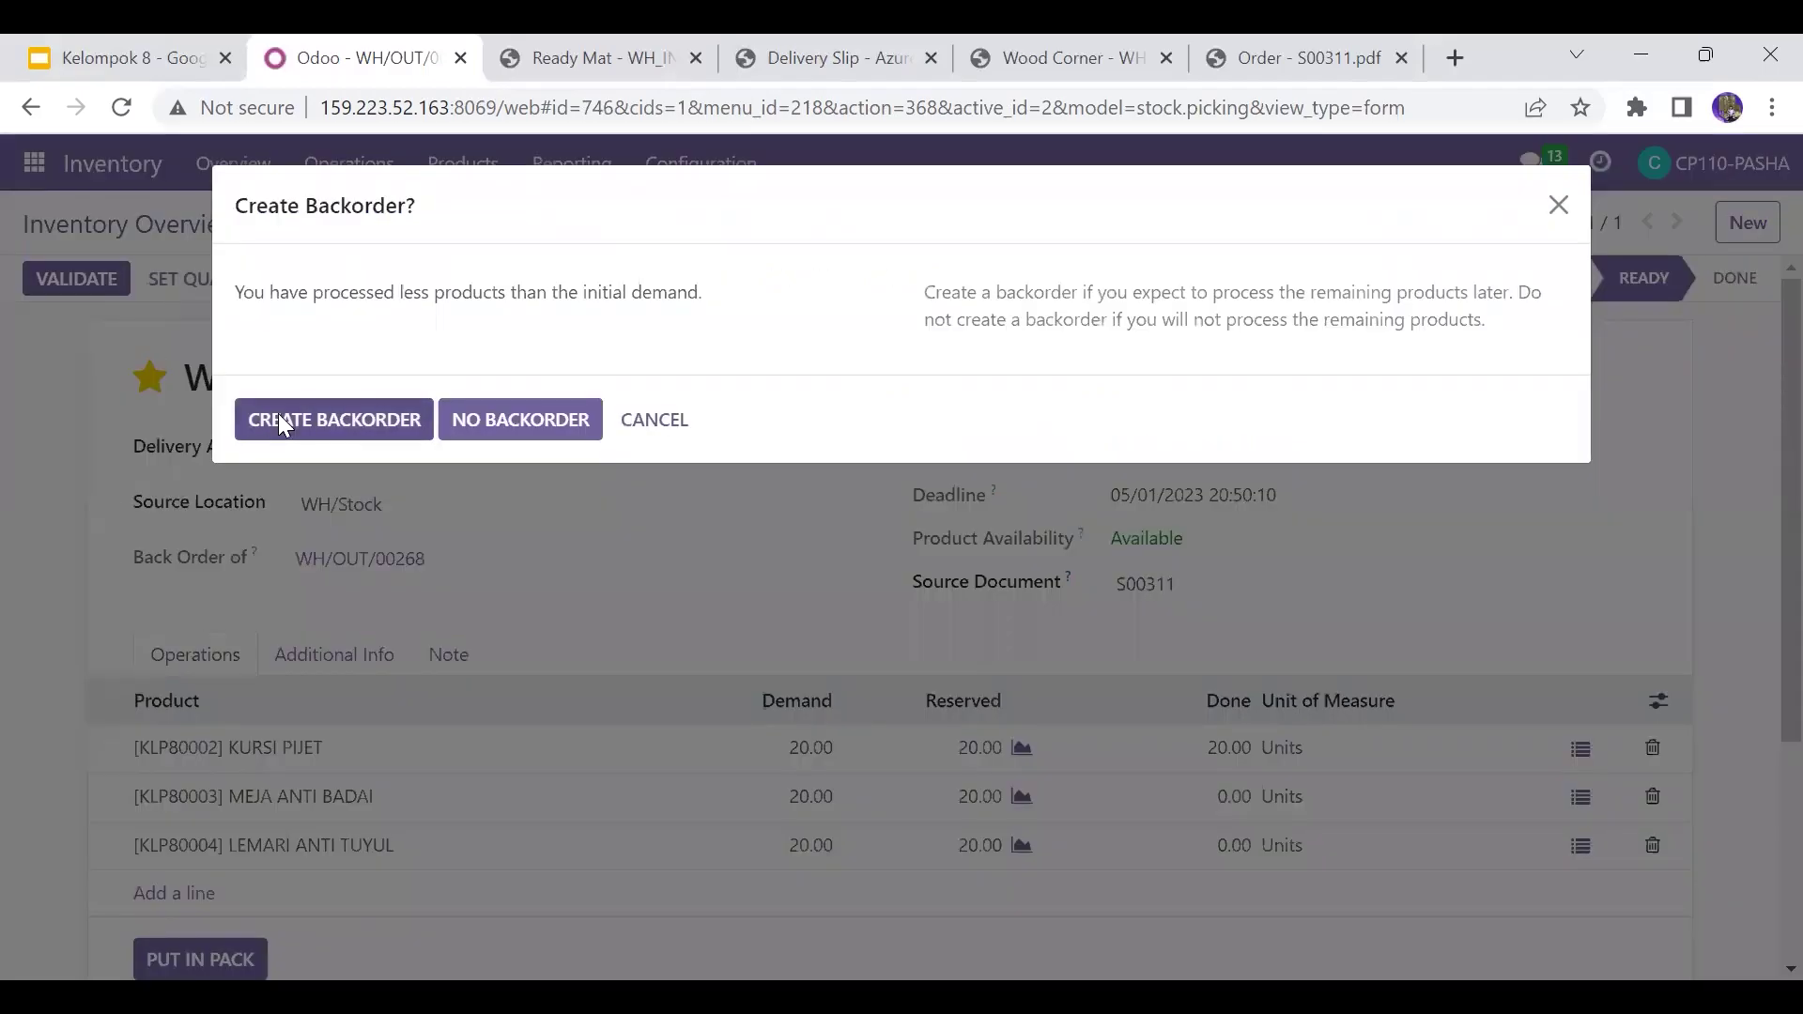
click(280, 418)
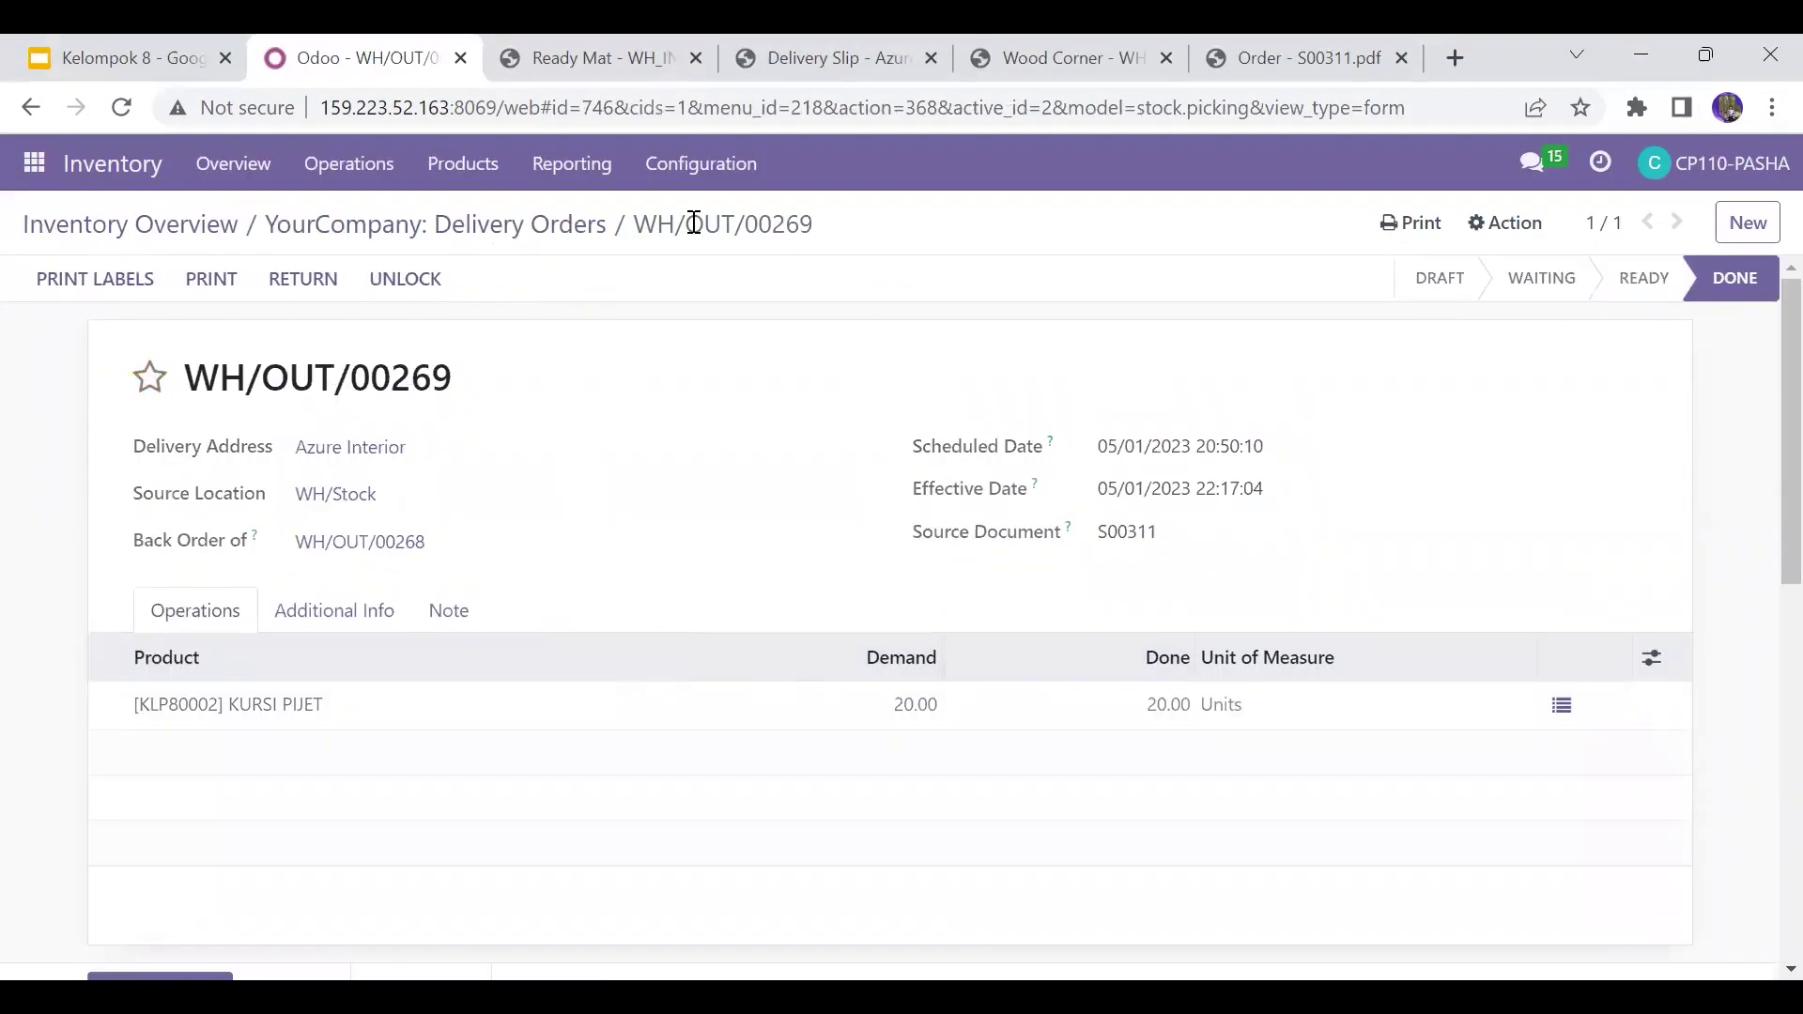
Step: Set 20 MEJA ANTI BADAI done on WH/OUT/00270, validate it and backorder LEMARI ANTI TUYUL
click(441, 227)
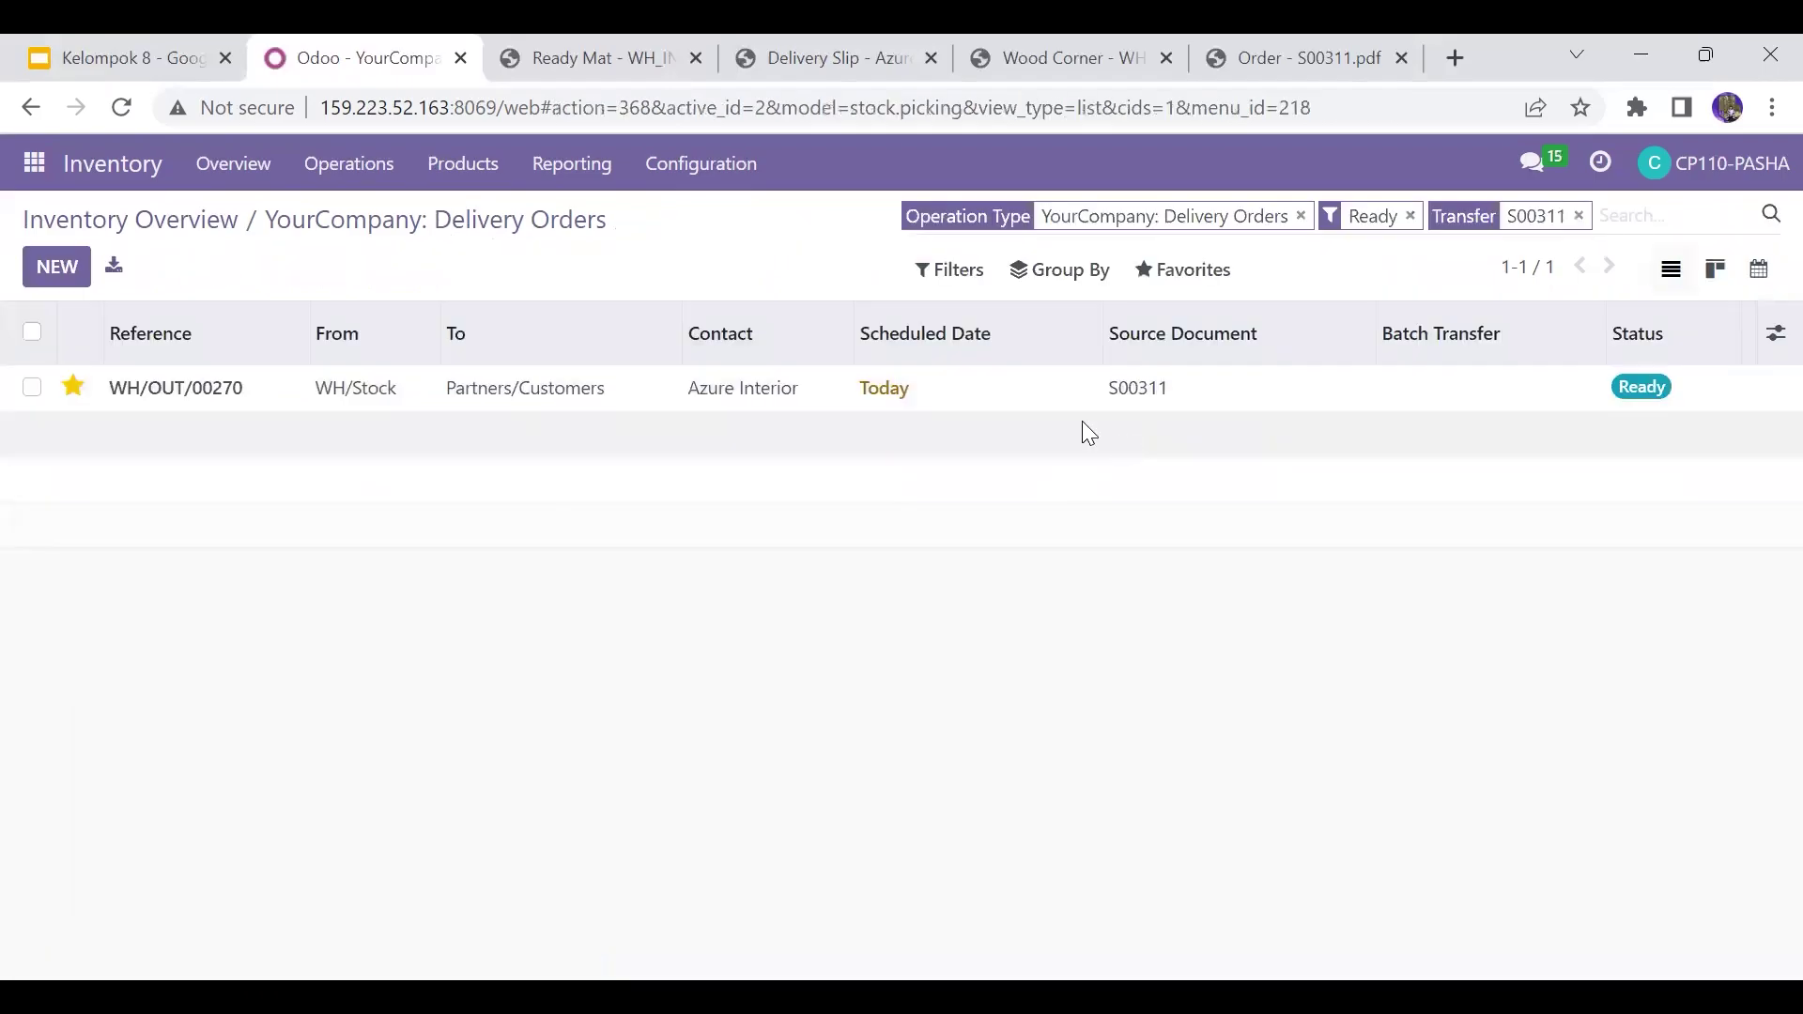
click(1037, 397)
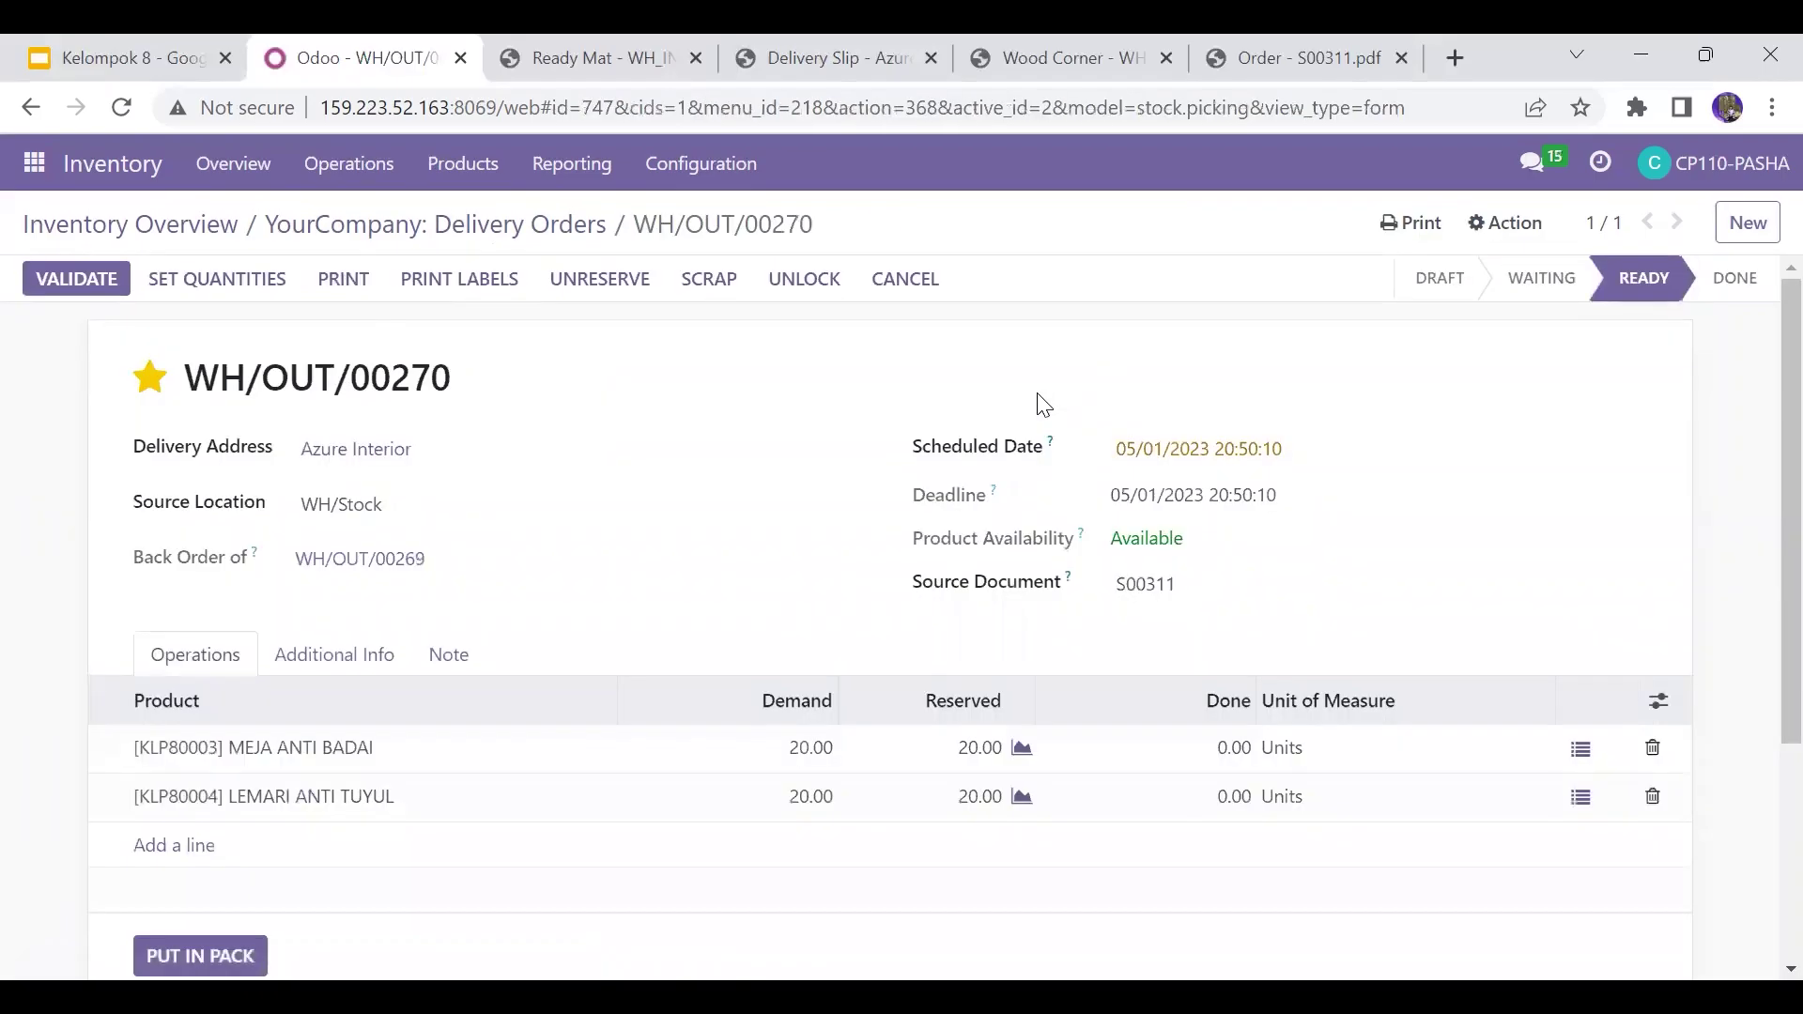
click(1237, 748)
text(20)
click(772, 398)
click(98, 282)
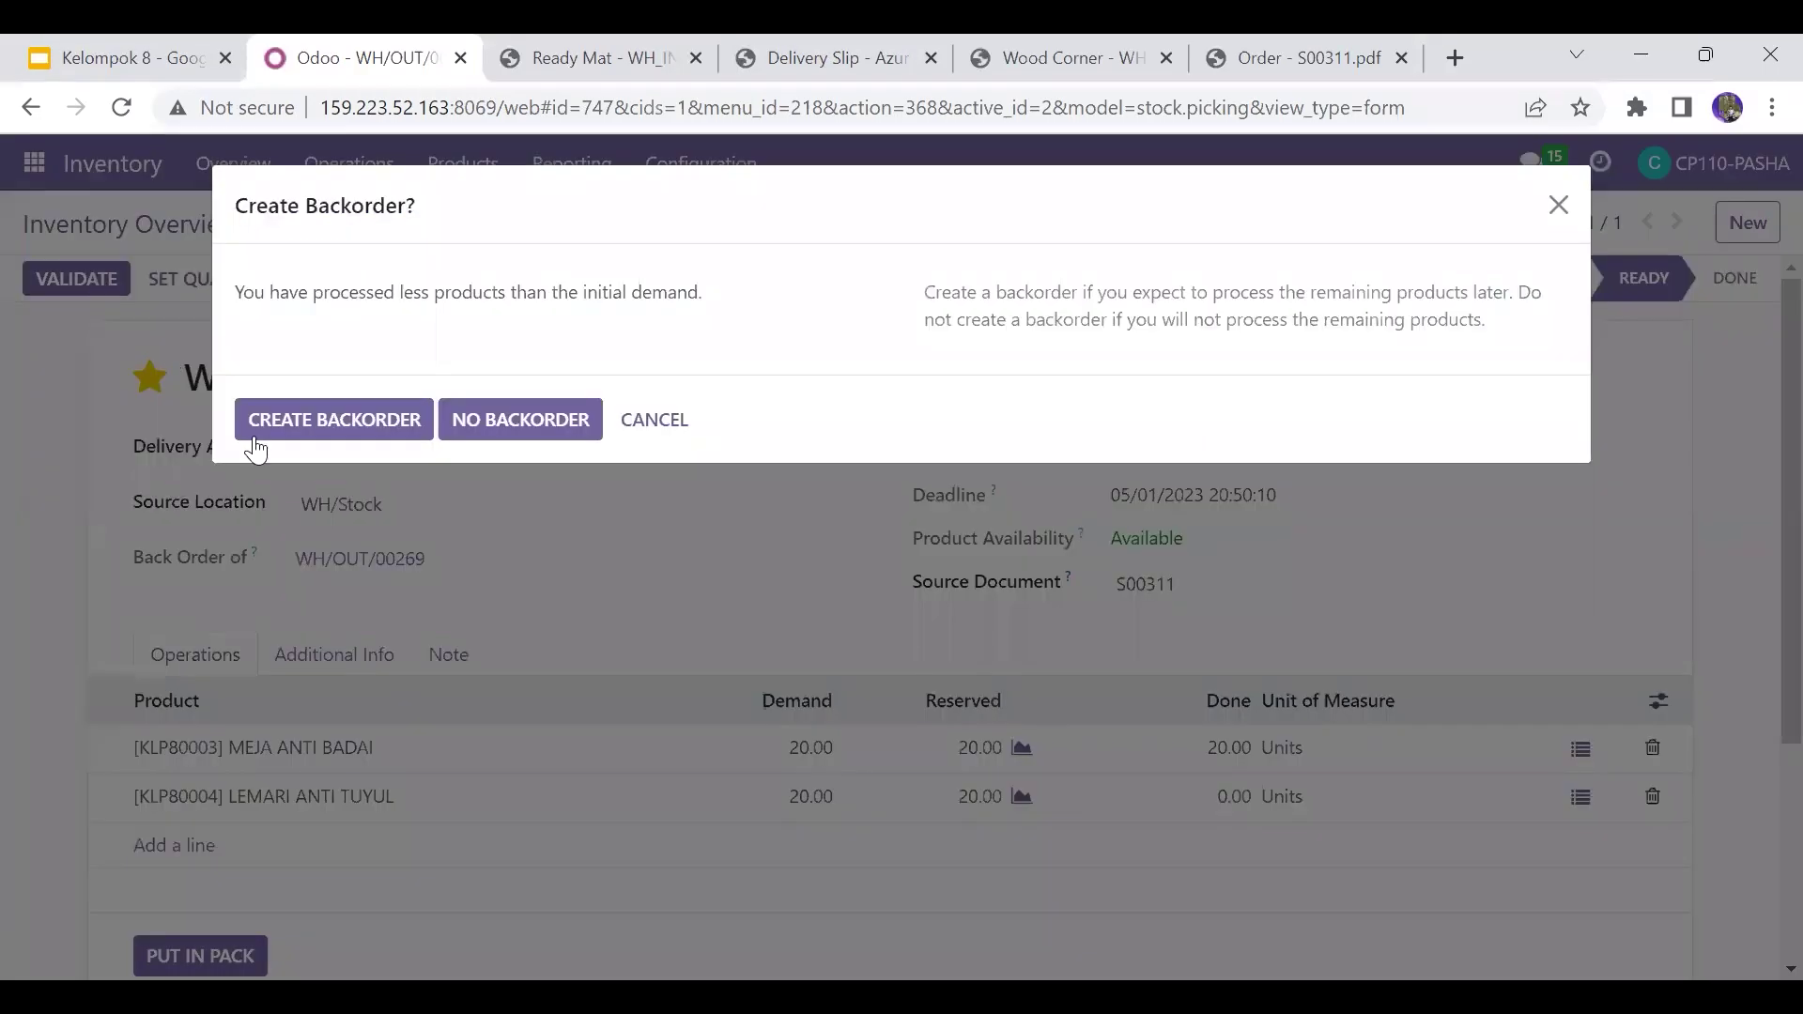
click(278, 430)
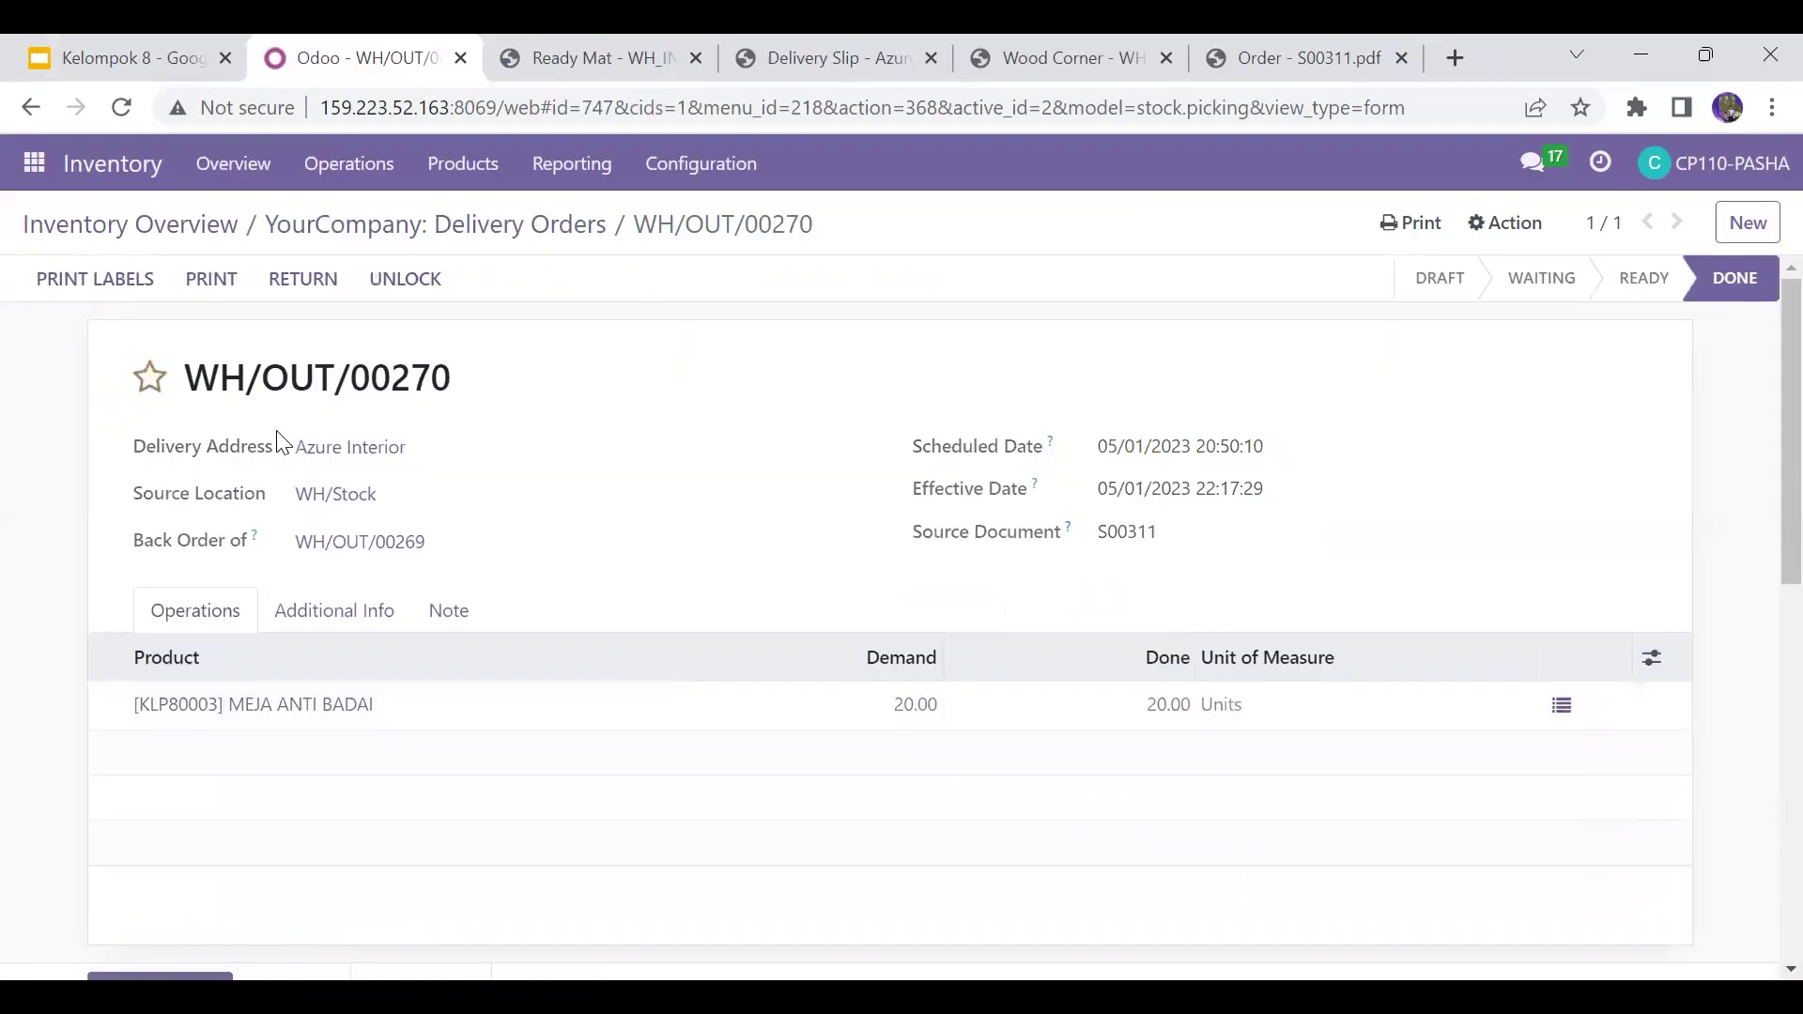
Step: Validate WH/OUT/00271 with 20 LEMARI ANTI TUYUL done, then clear the S00311 search
click(417, 241)
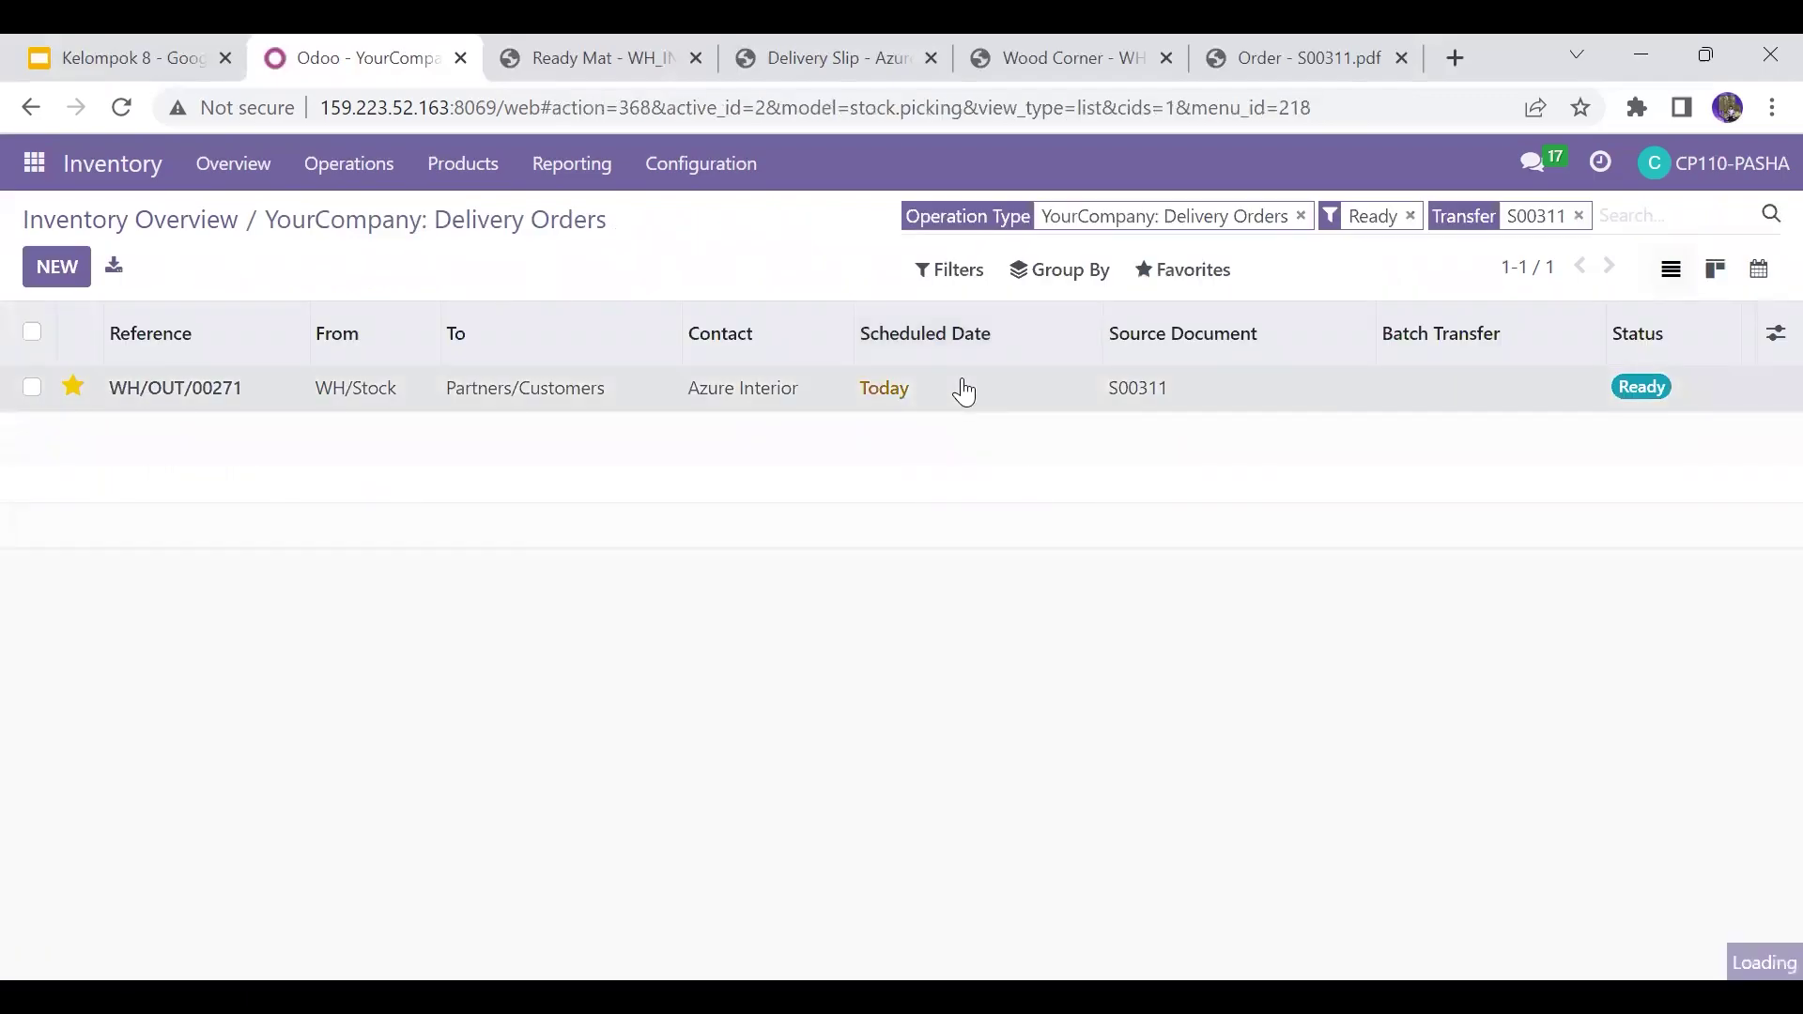
click(964, 389)
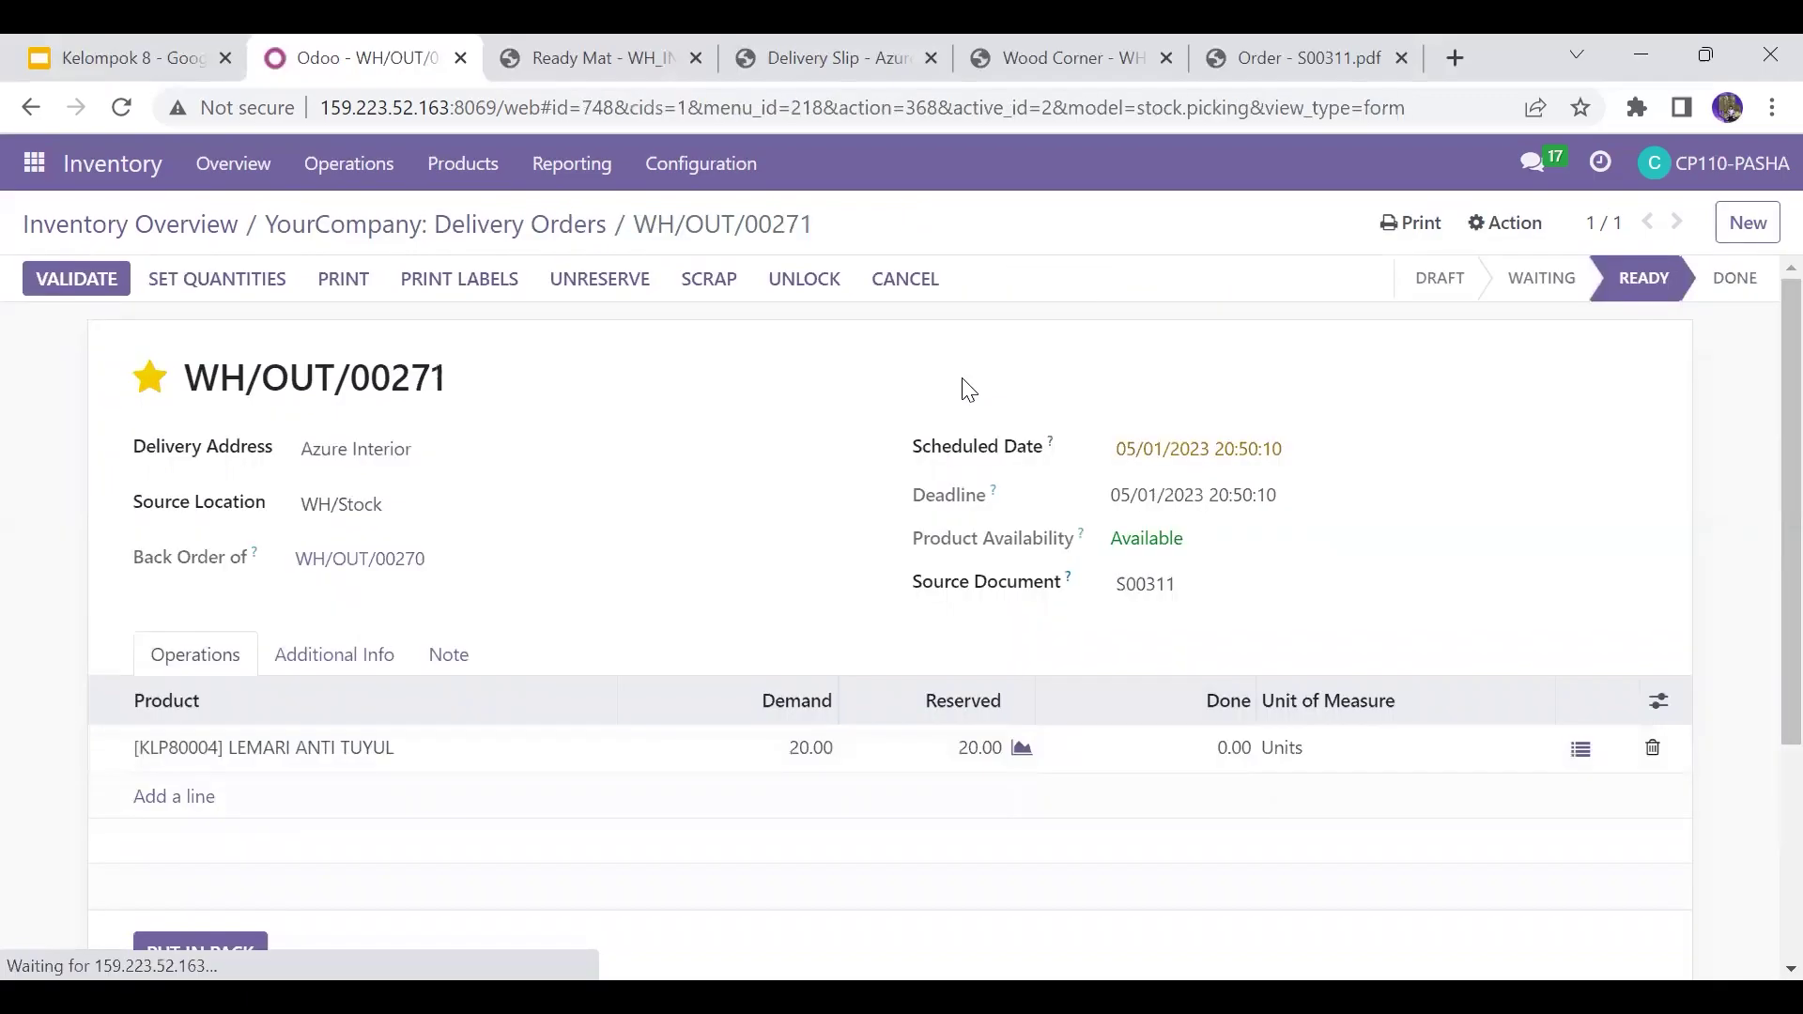
click(1231, 751)
text(20)
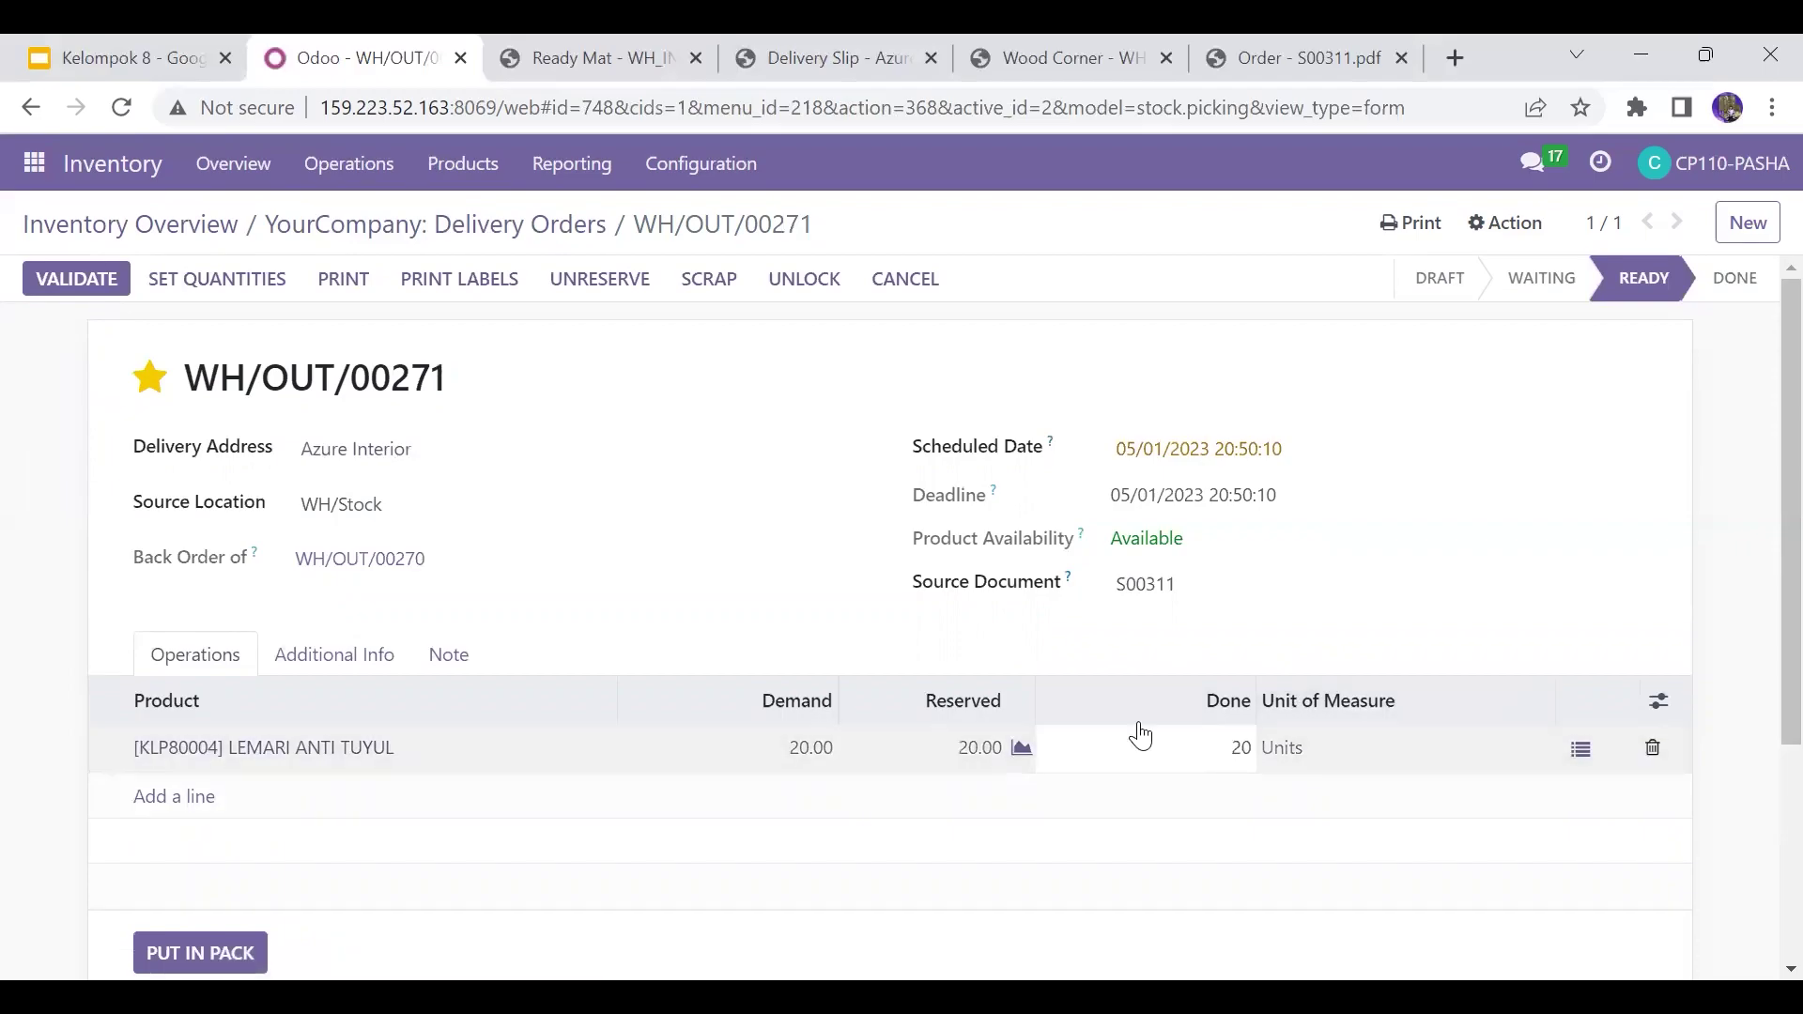
click(969, 663)
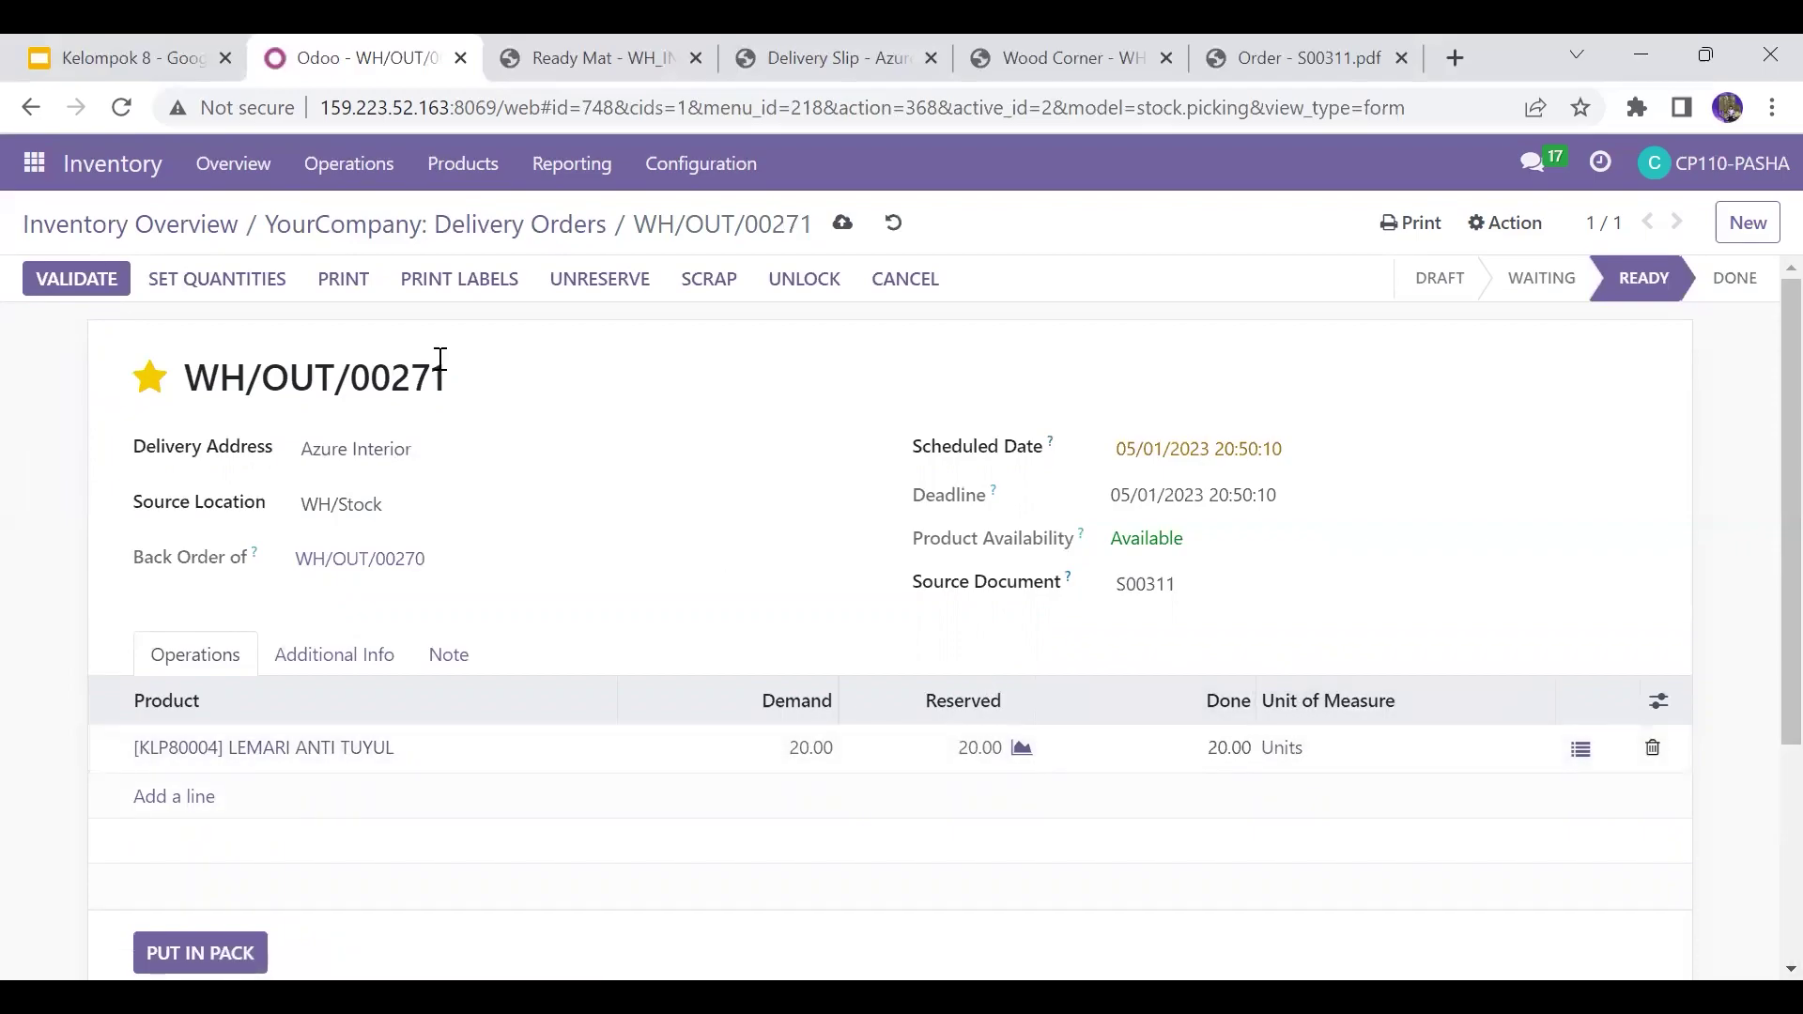
click(100, 281)
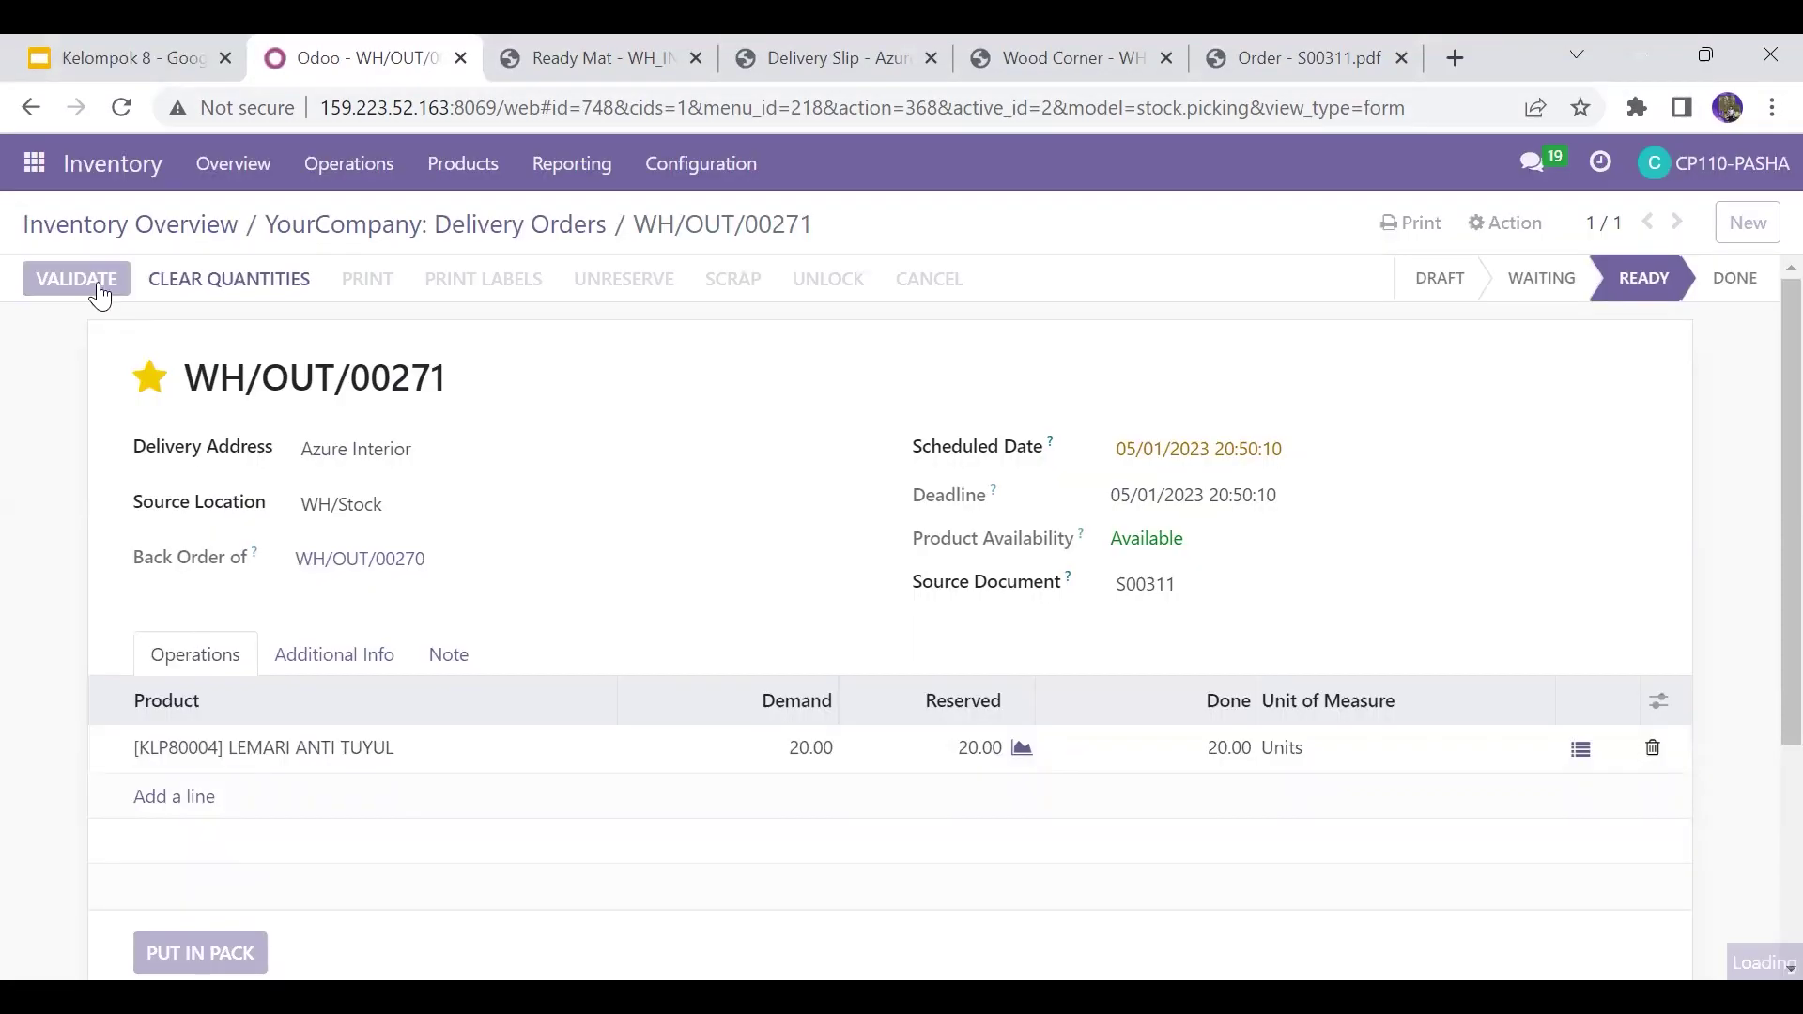
click(397, 230)
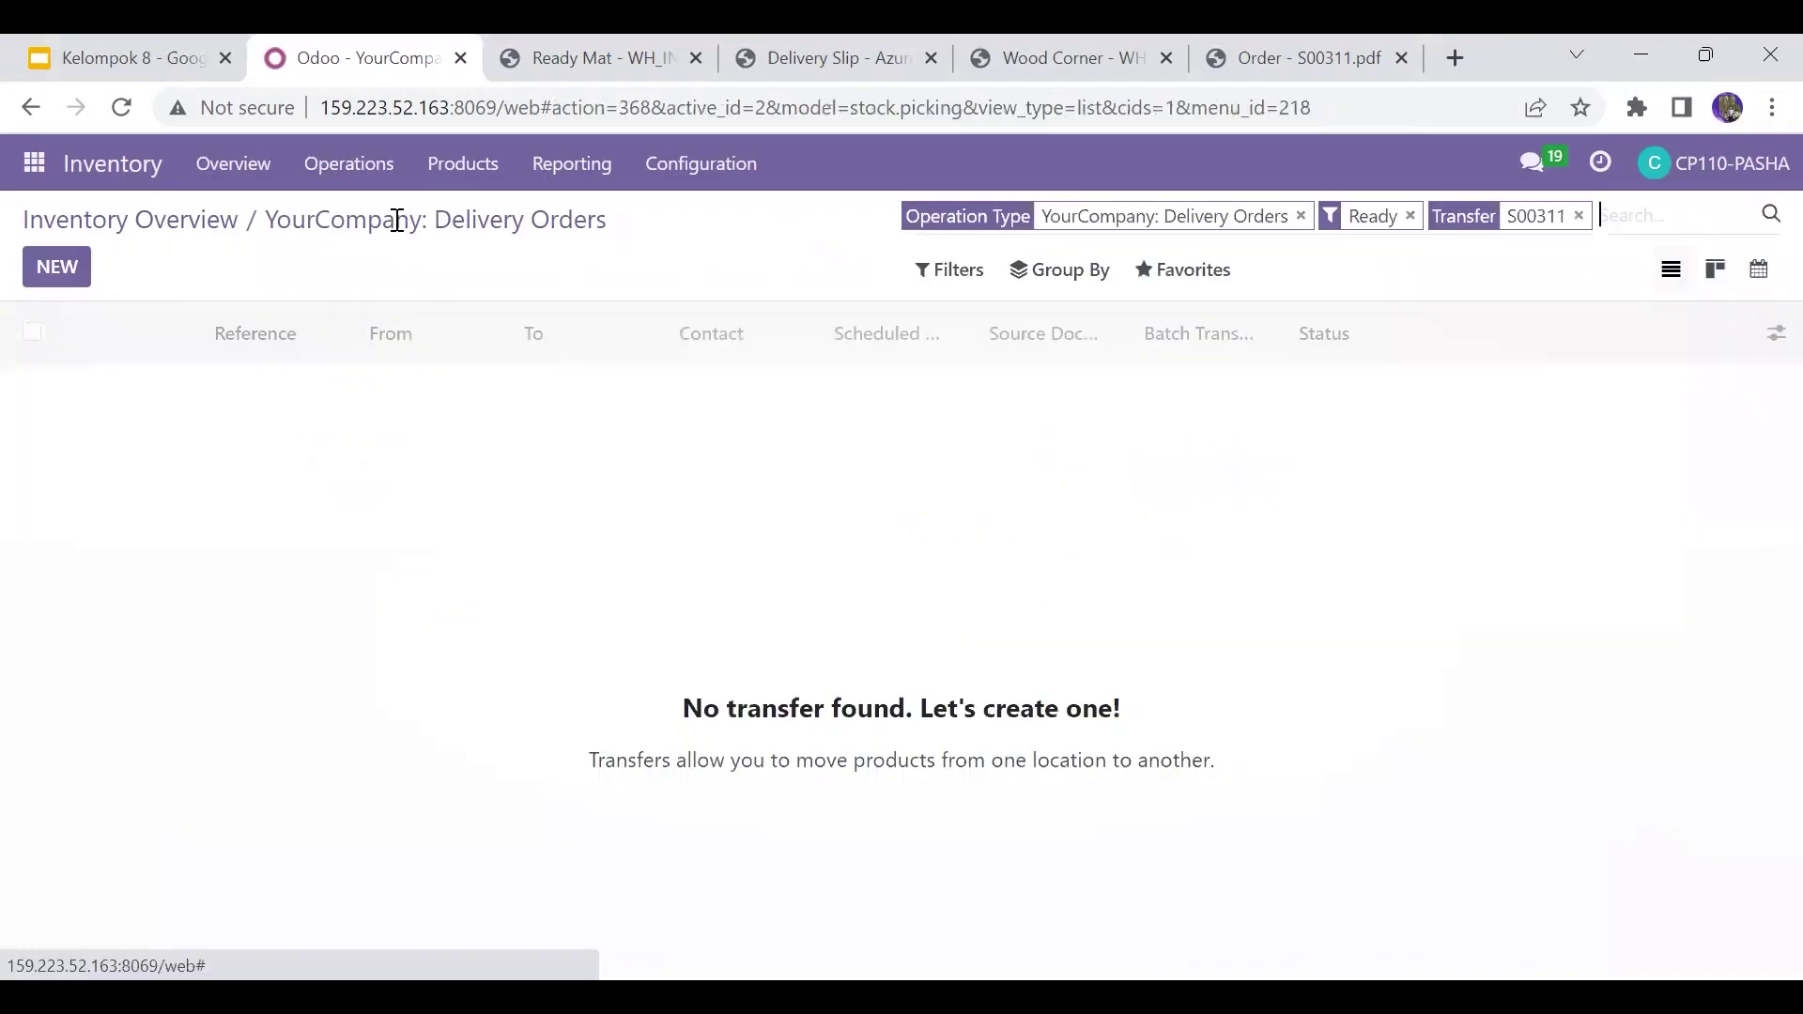
click(1581, 217)
Step: Swap the Ready filter for Done and search S00311, listing WH/OUT/00268 to 00271
click(1410, 217)
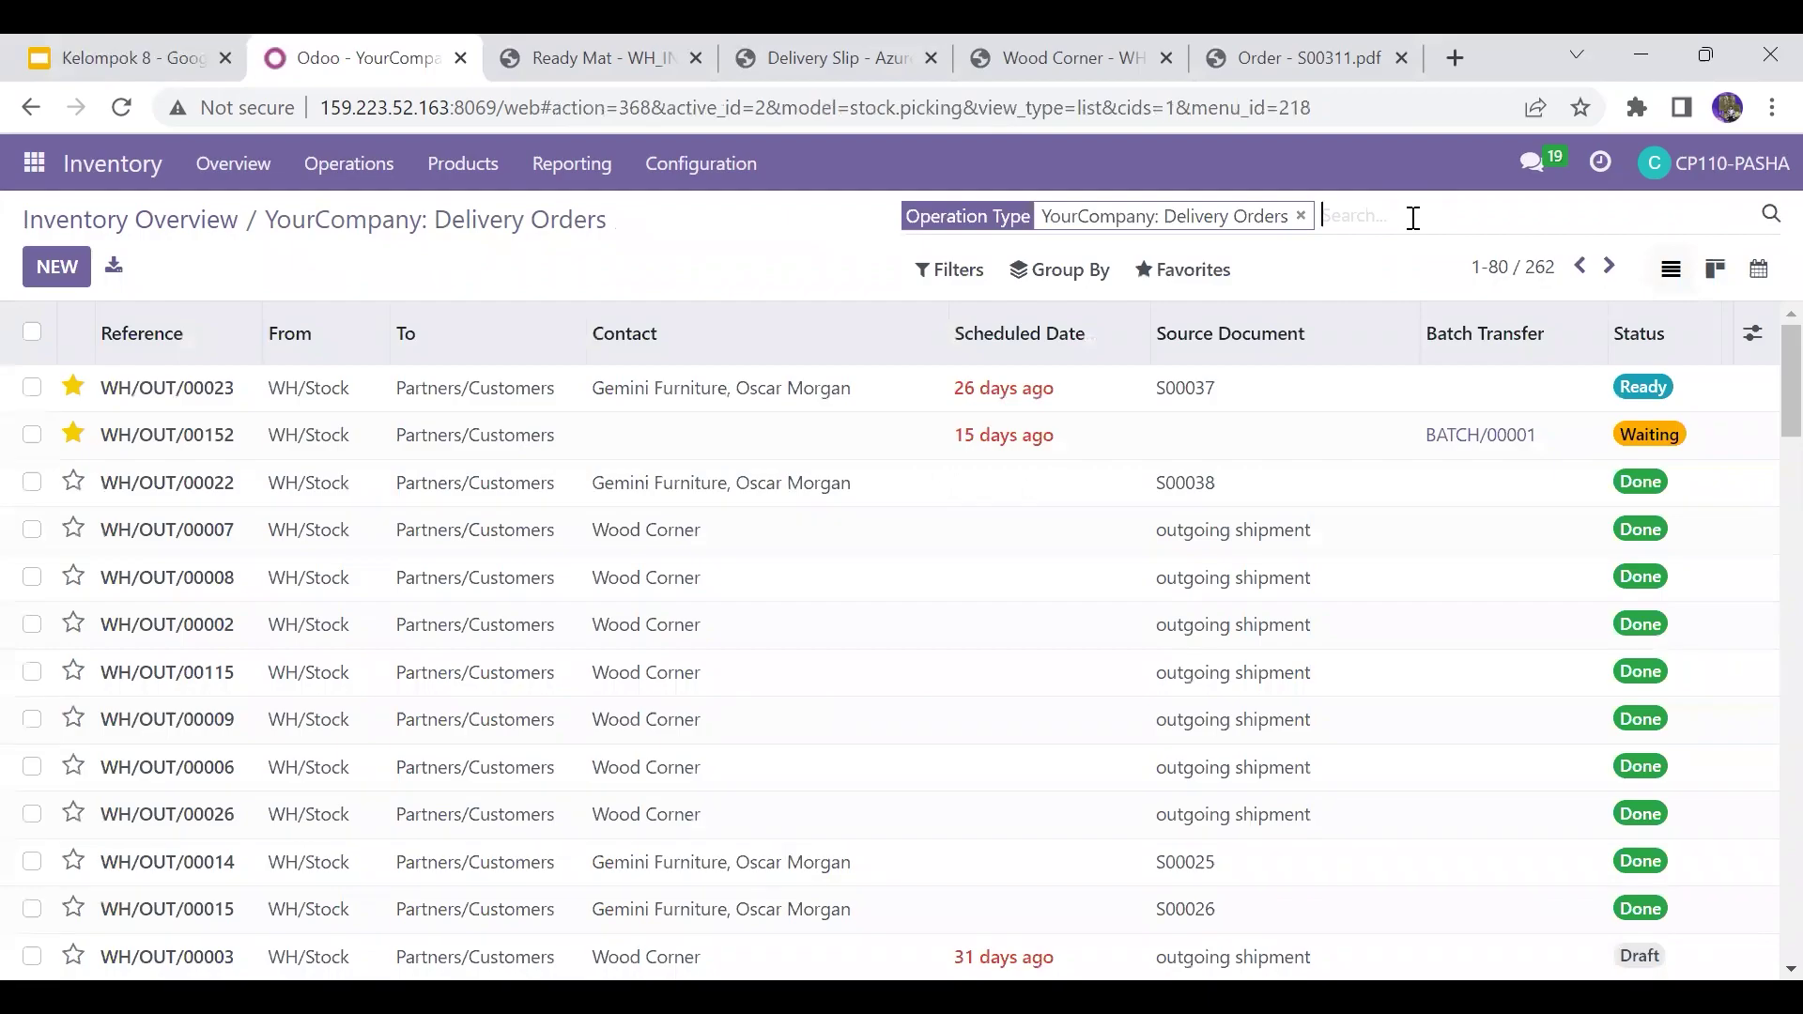
click(953, 271)
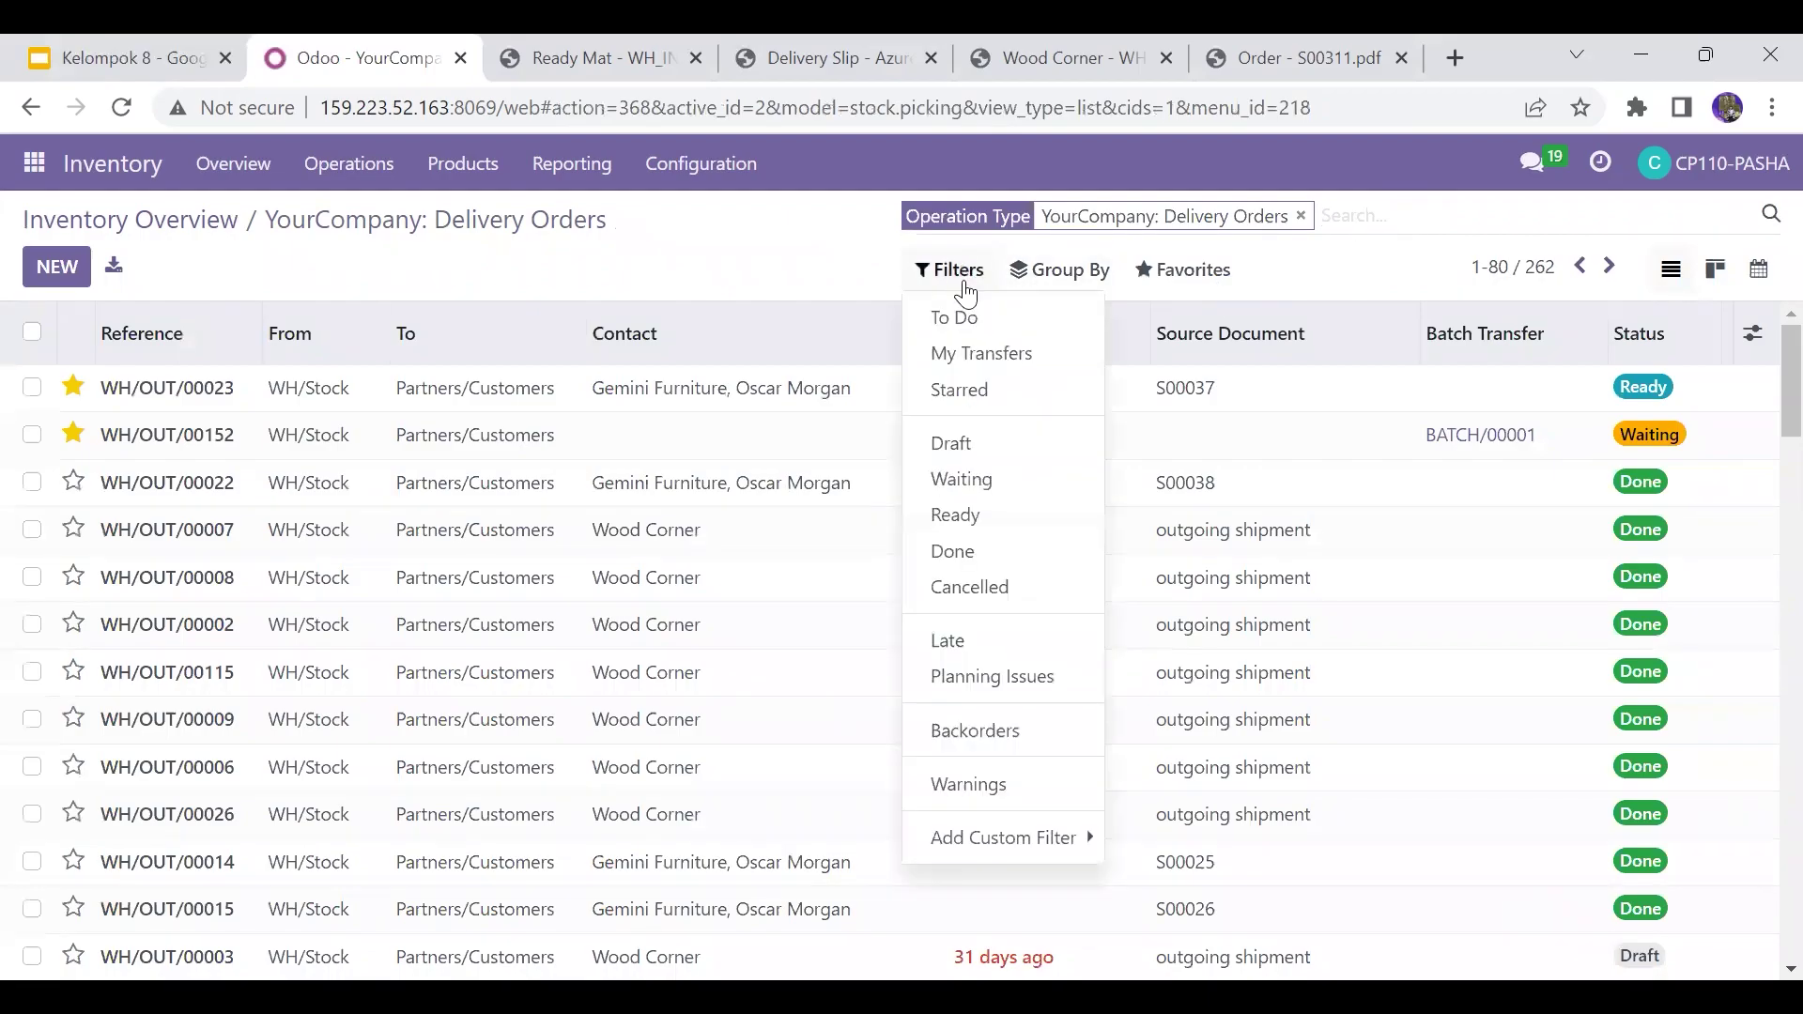
click(979, 554)
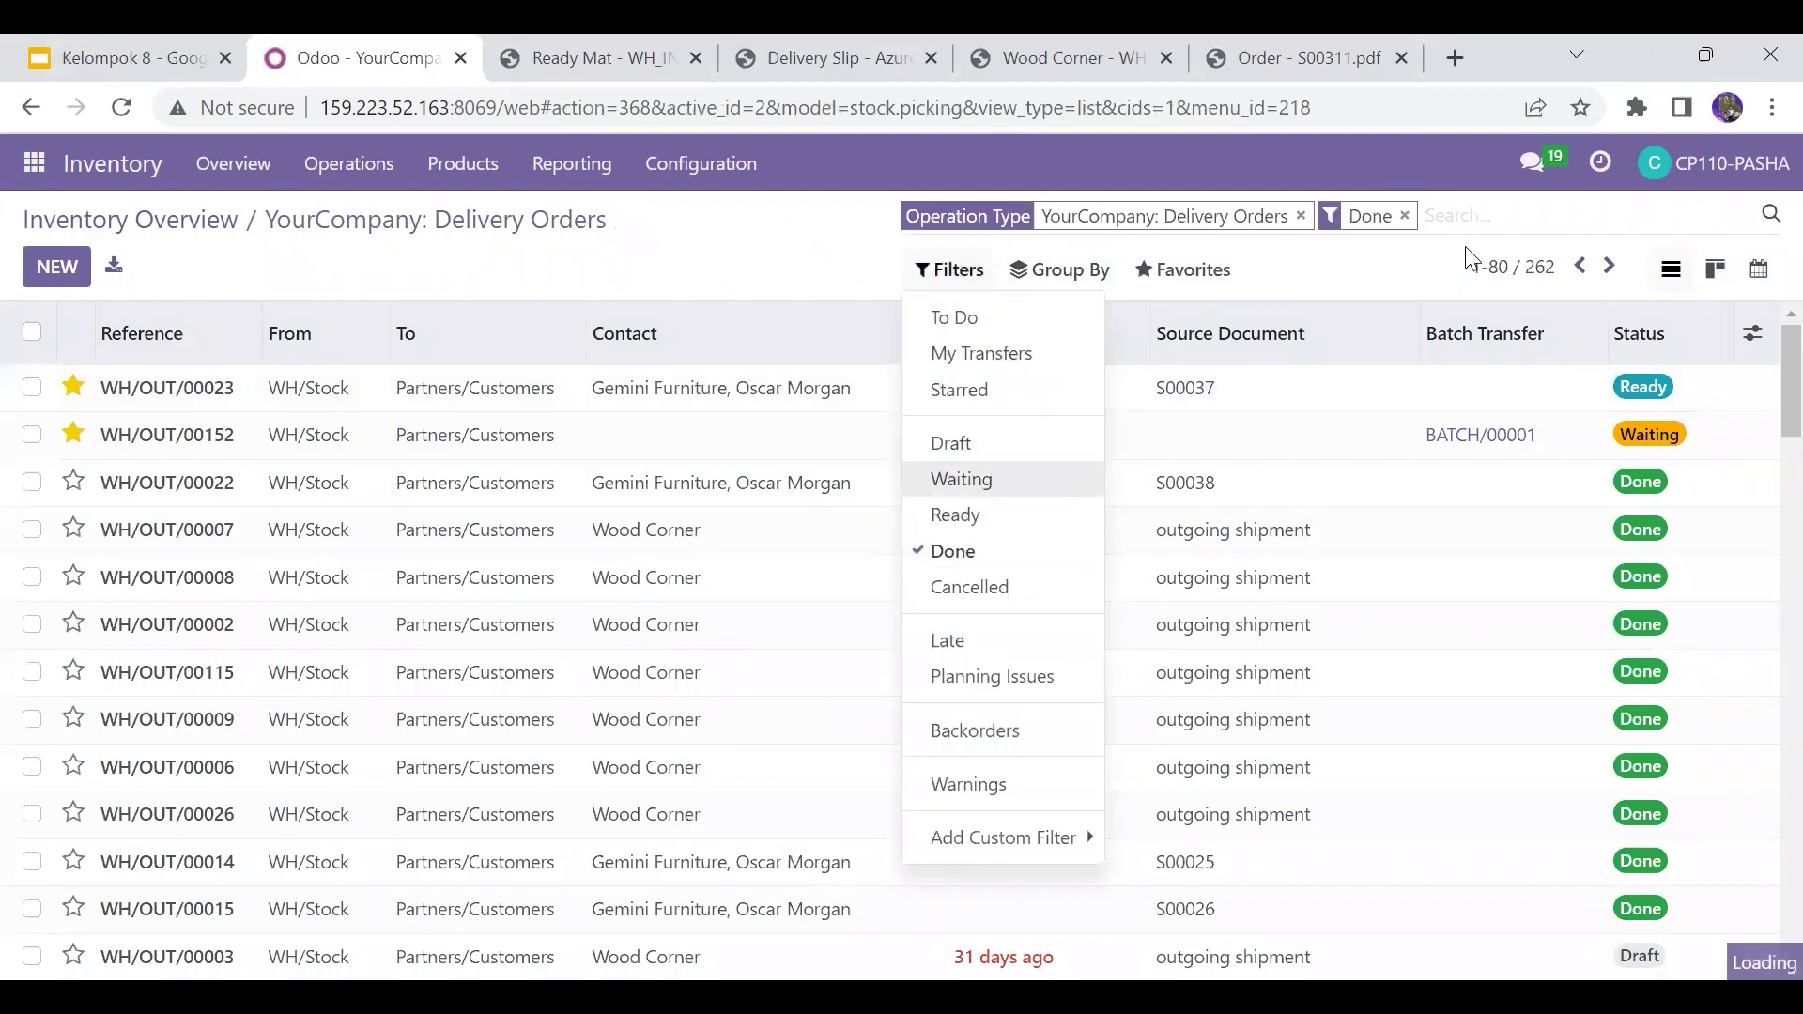
click(1462, 218)
text(S)
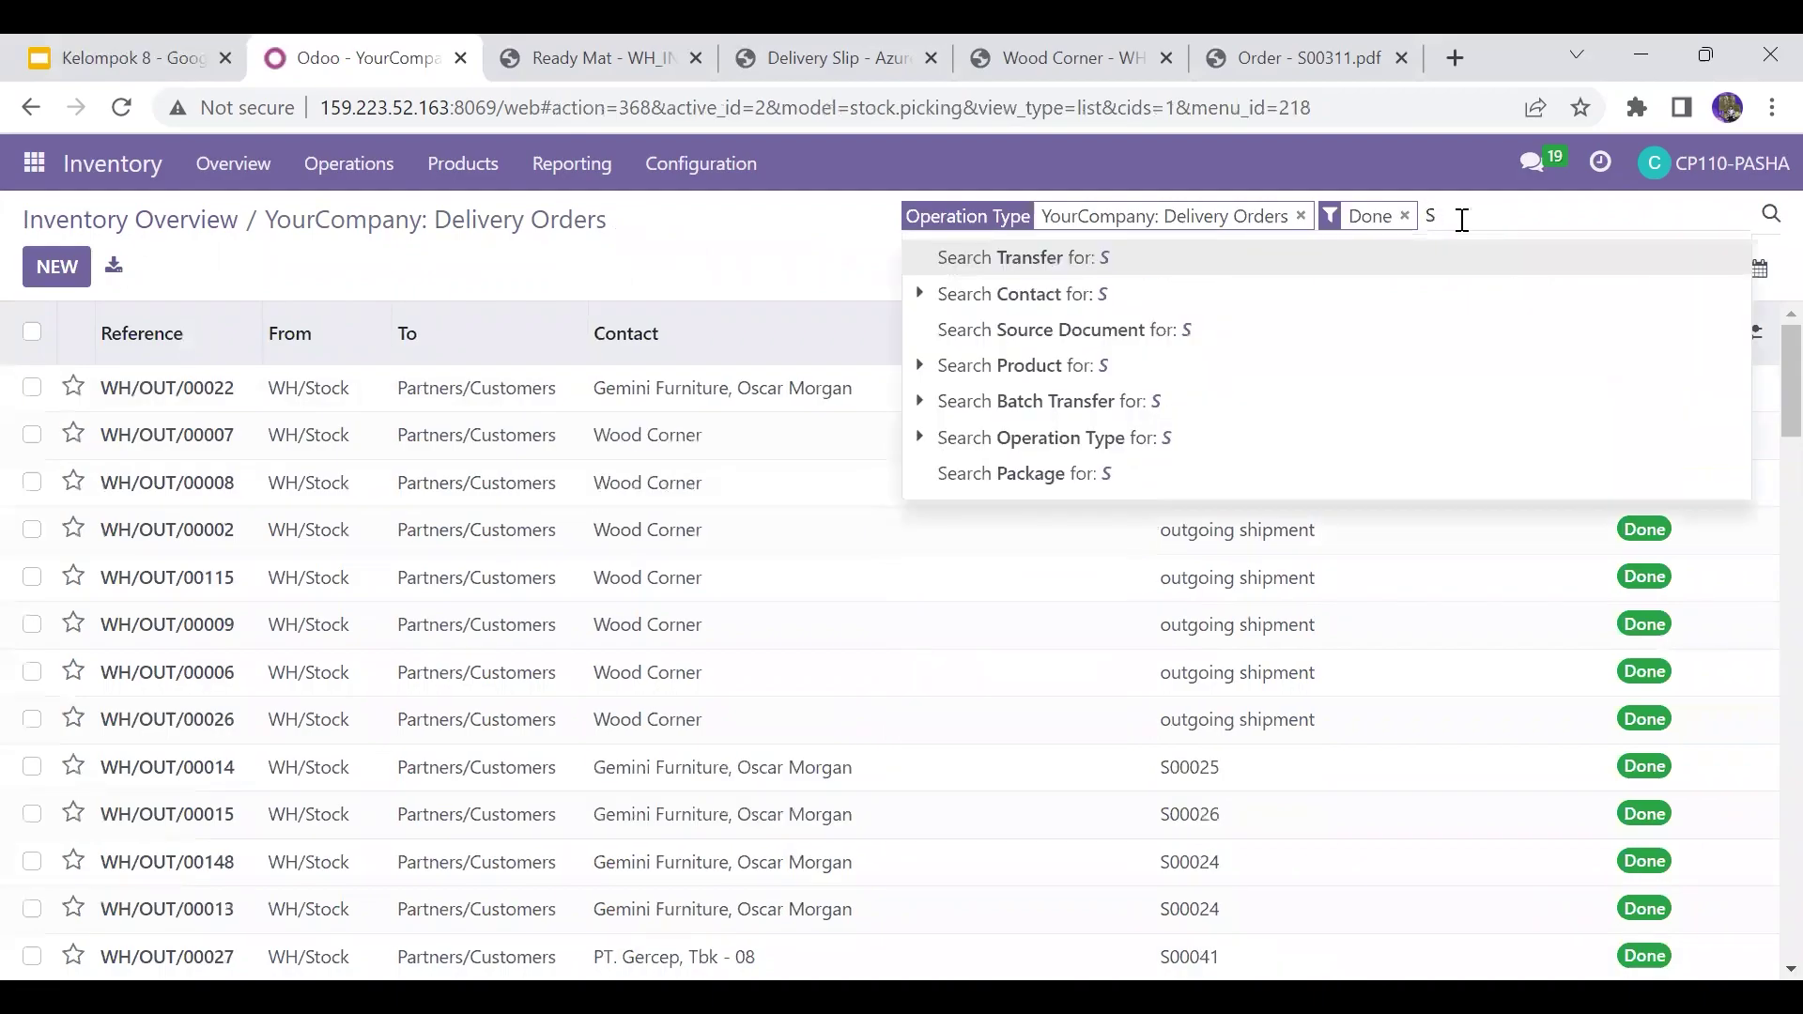
text(00311)
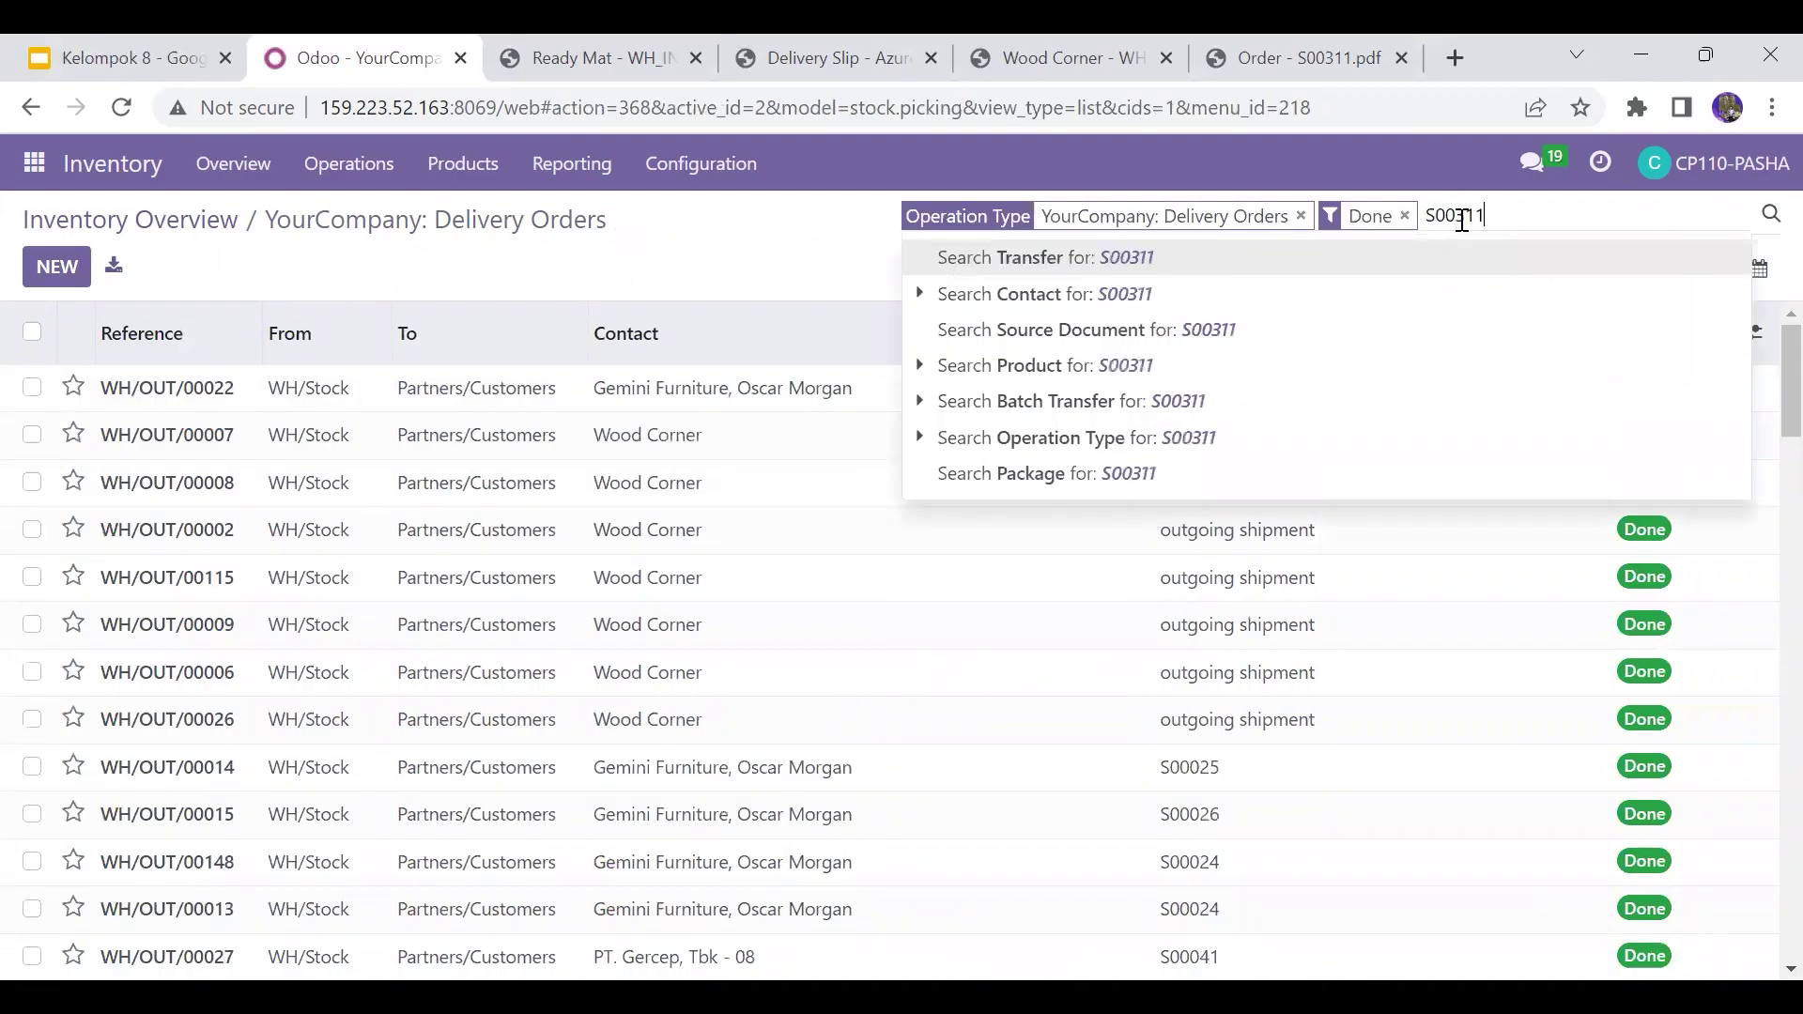
key(Return)
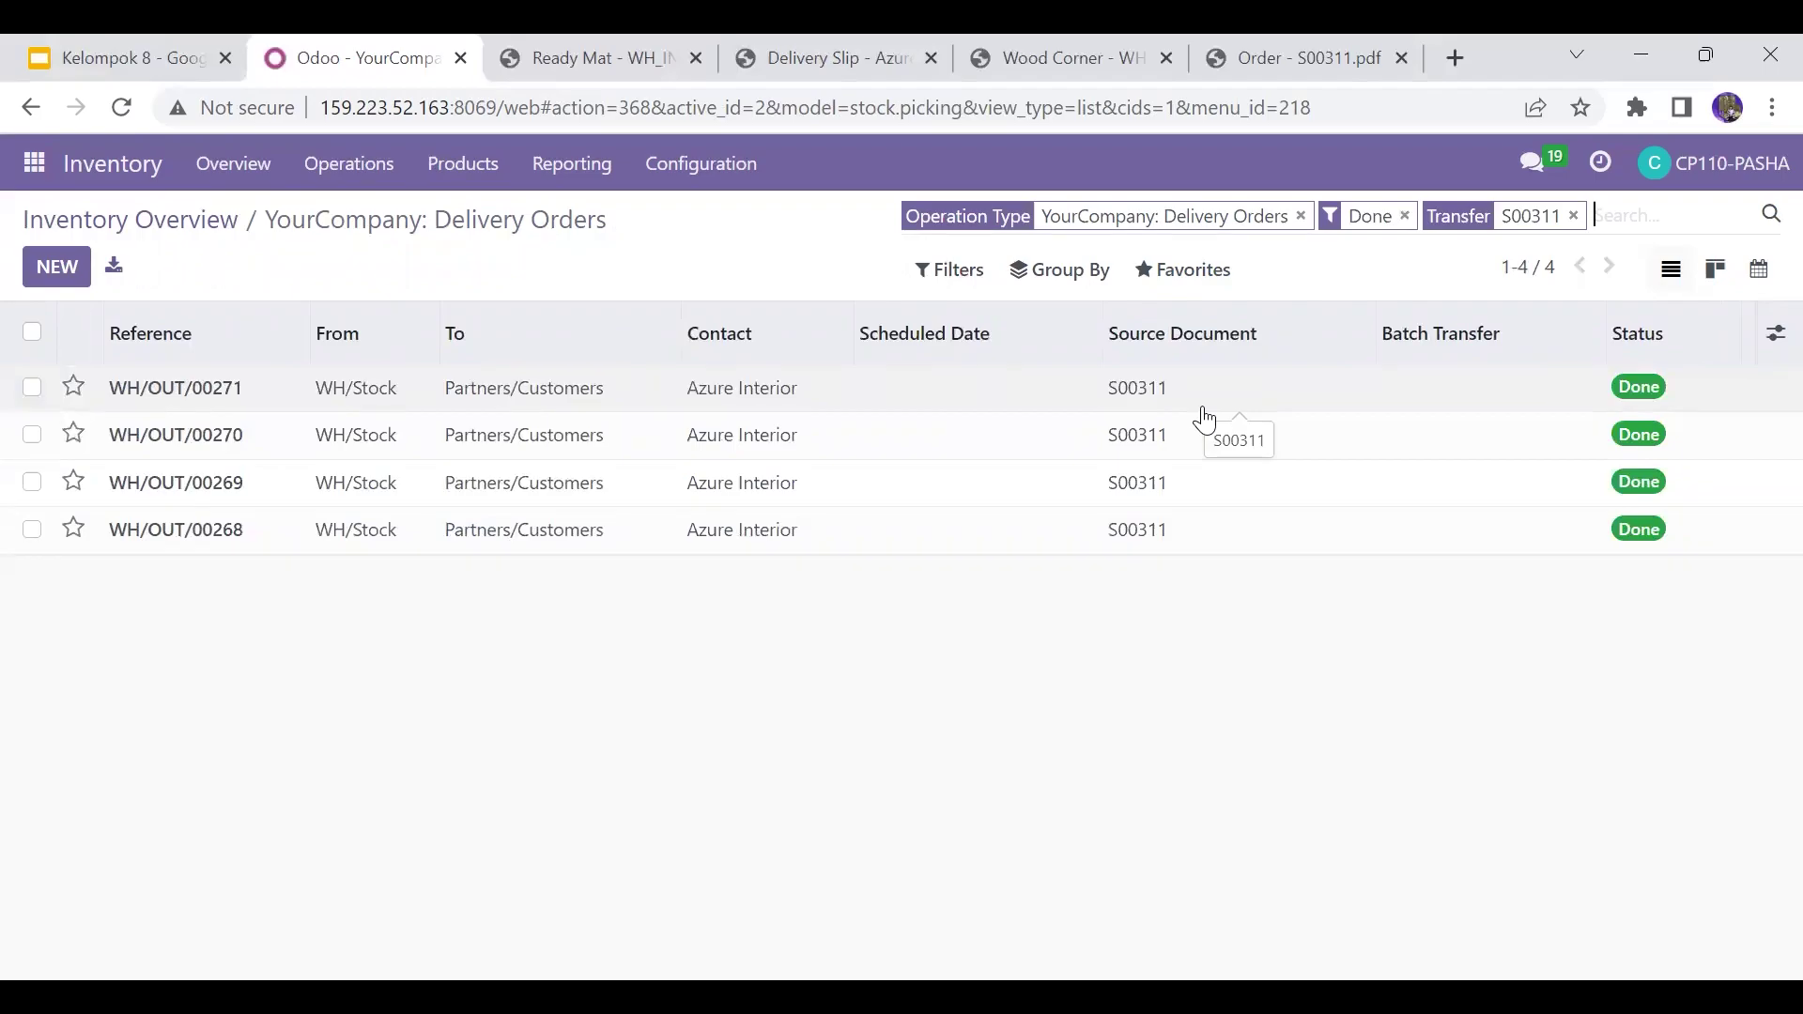
click(165, 42)
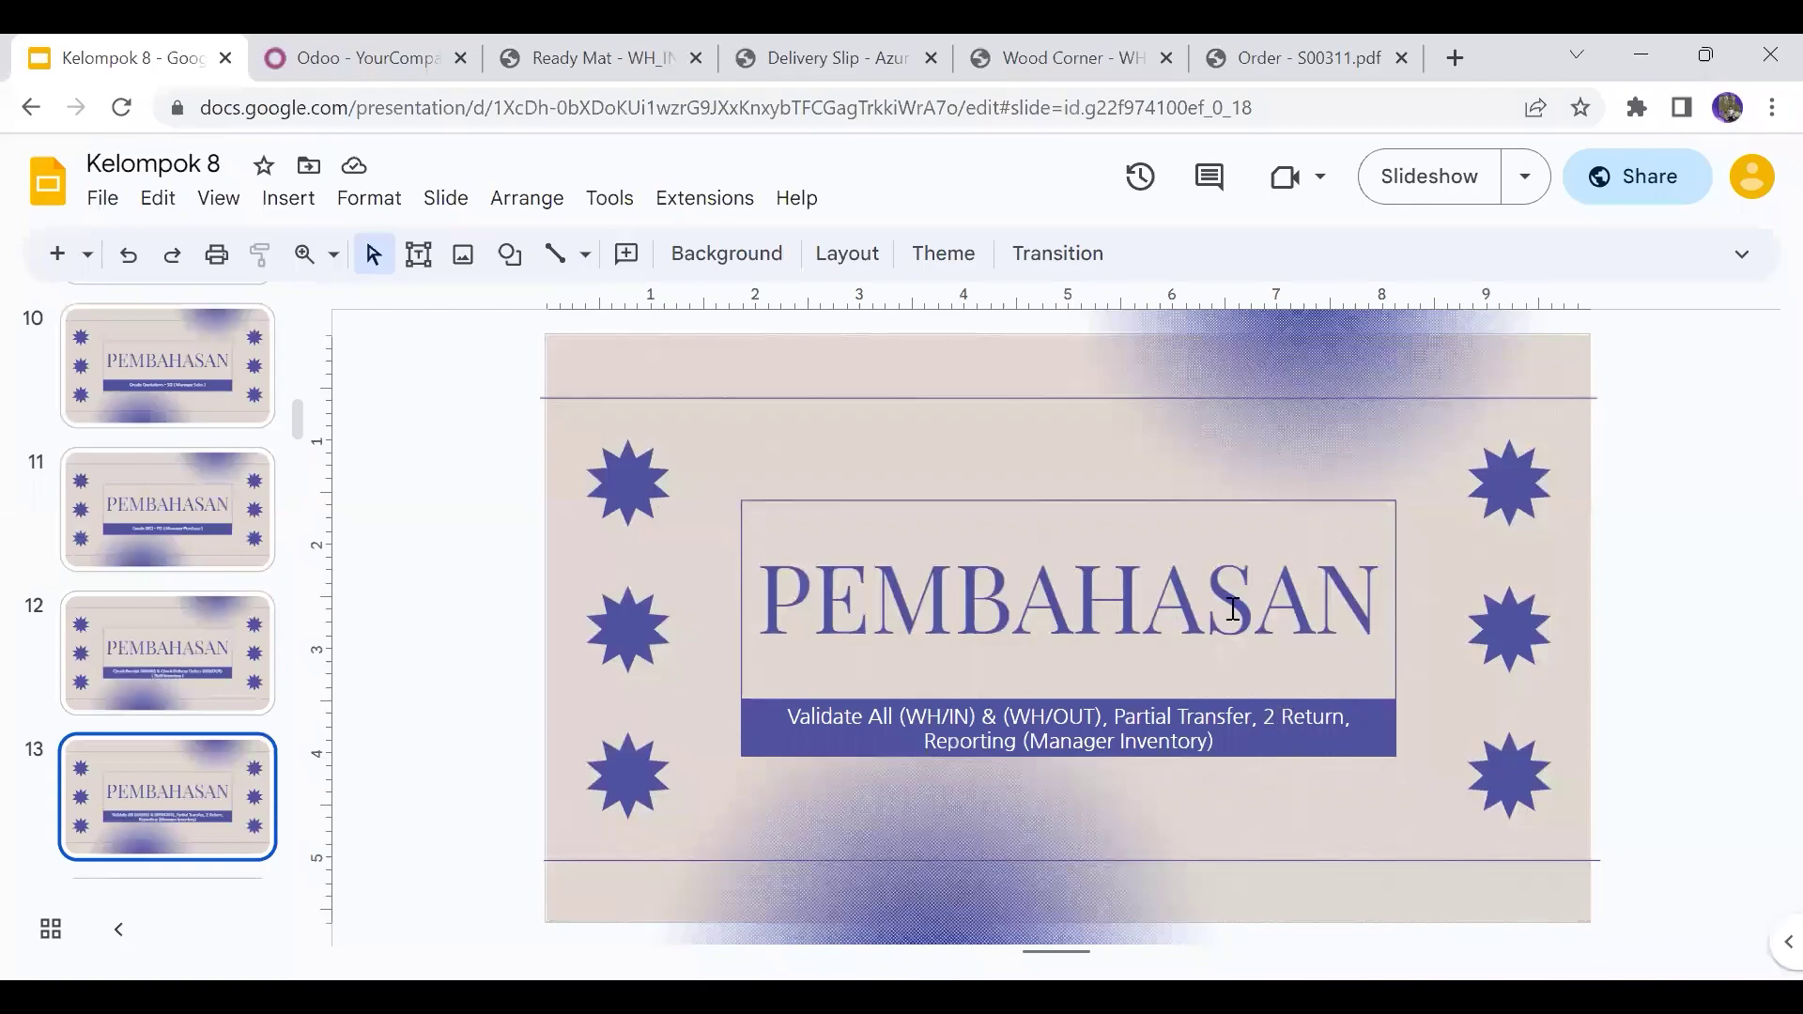
click(353, 43)
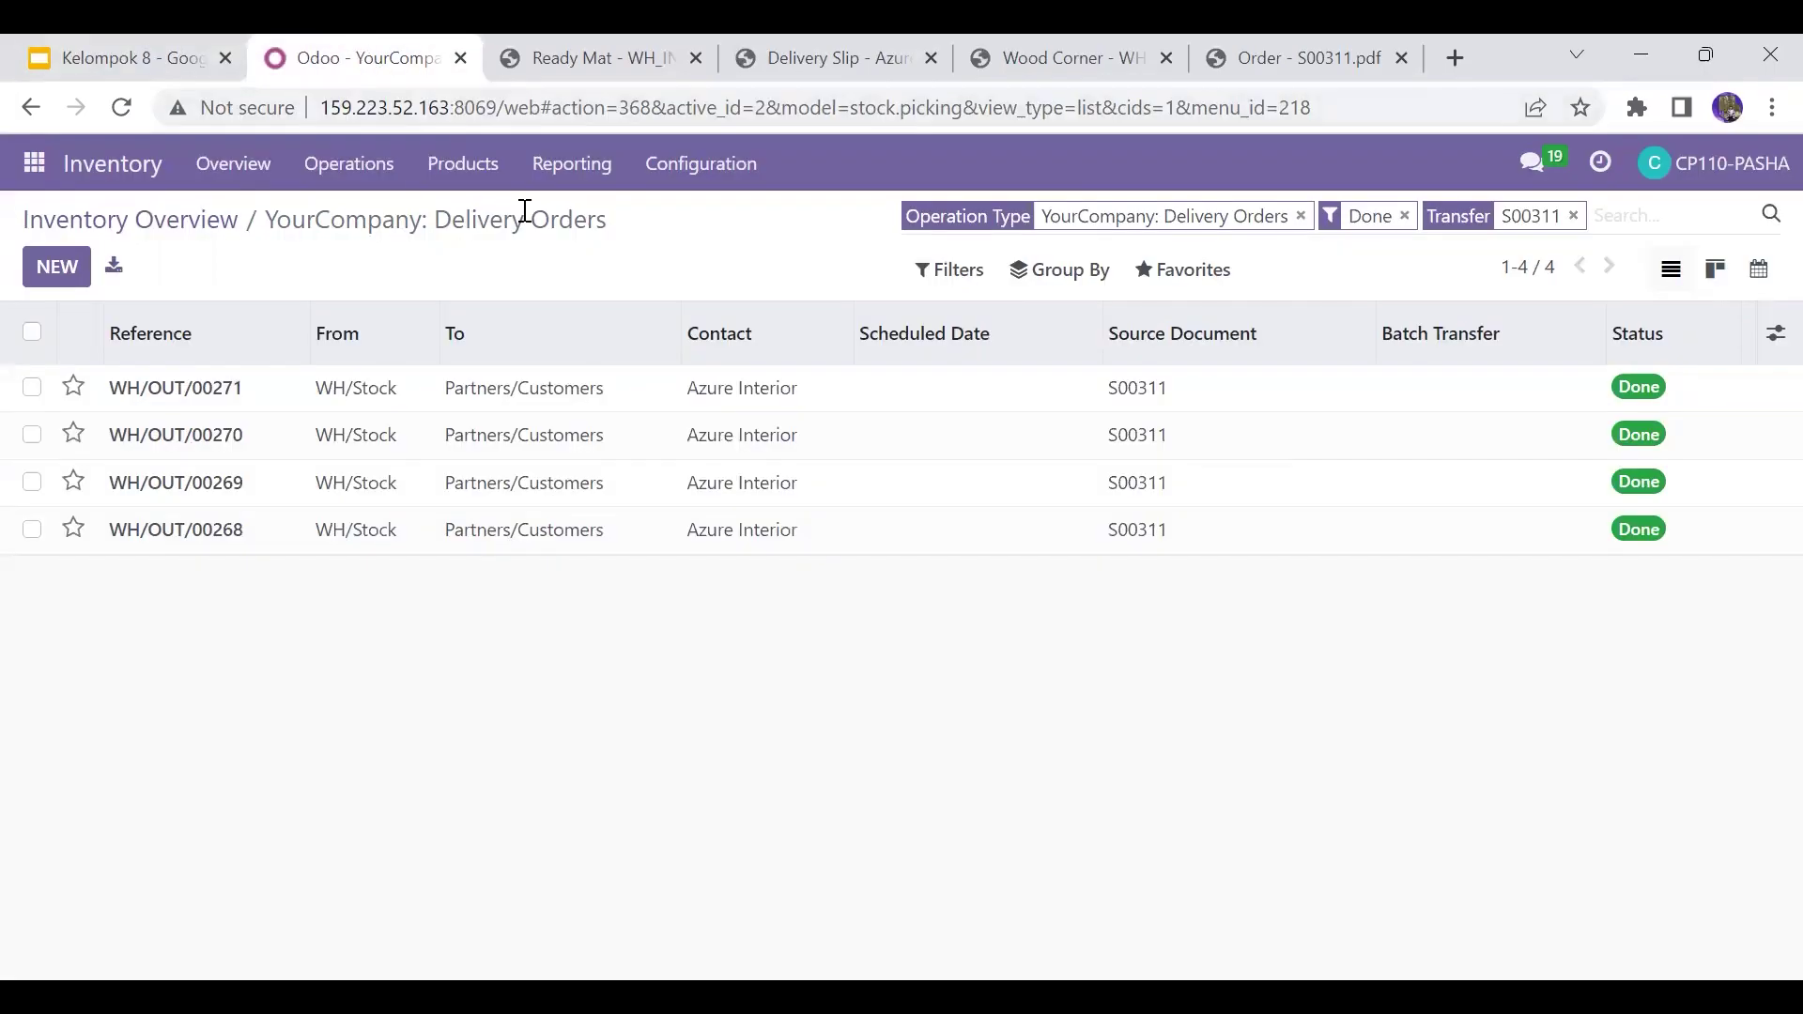
Step: Return WH/OUT/00271 to WH/Stock and validate WH/RET/00025 with 20 units done
click(651, 407)
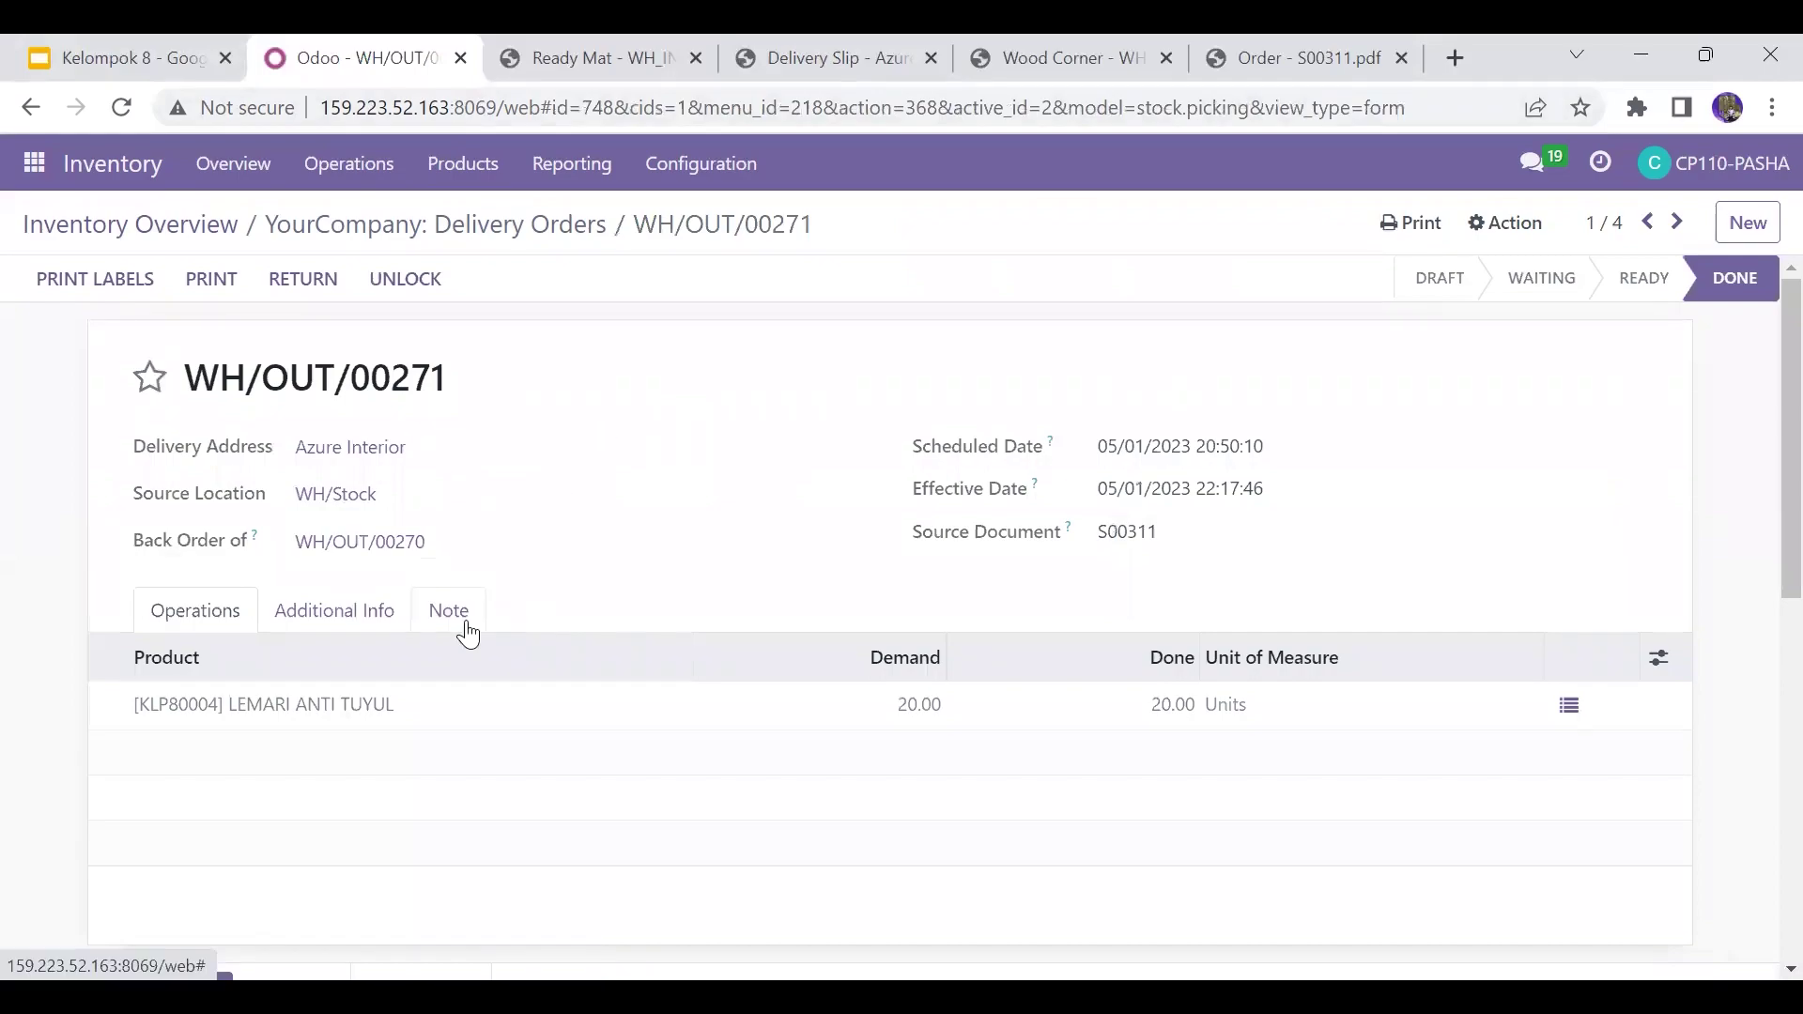
click(302, 280)
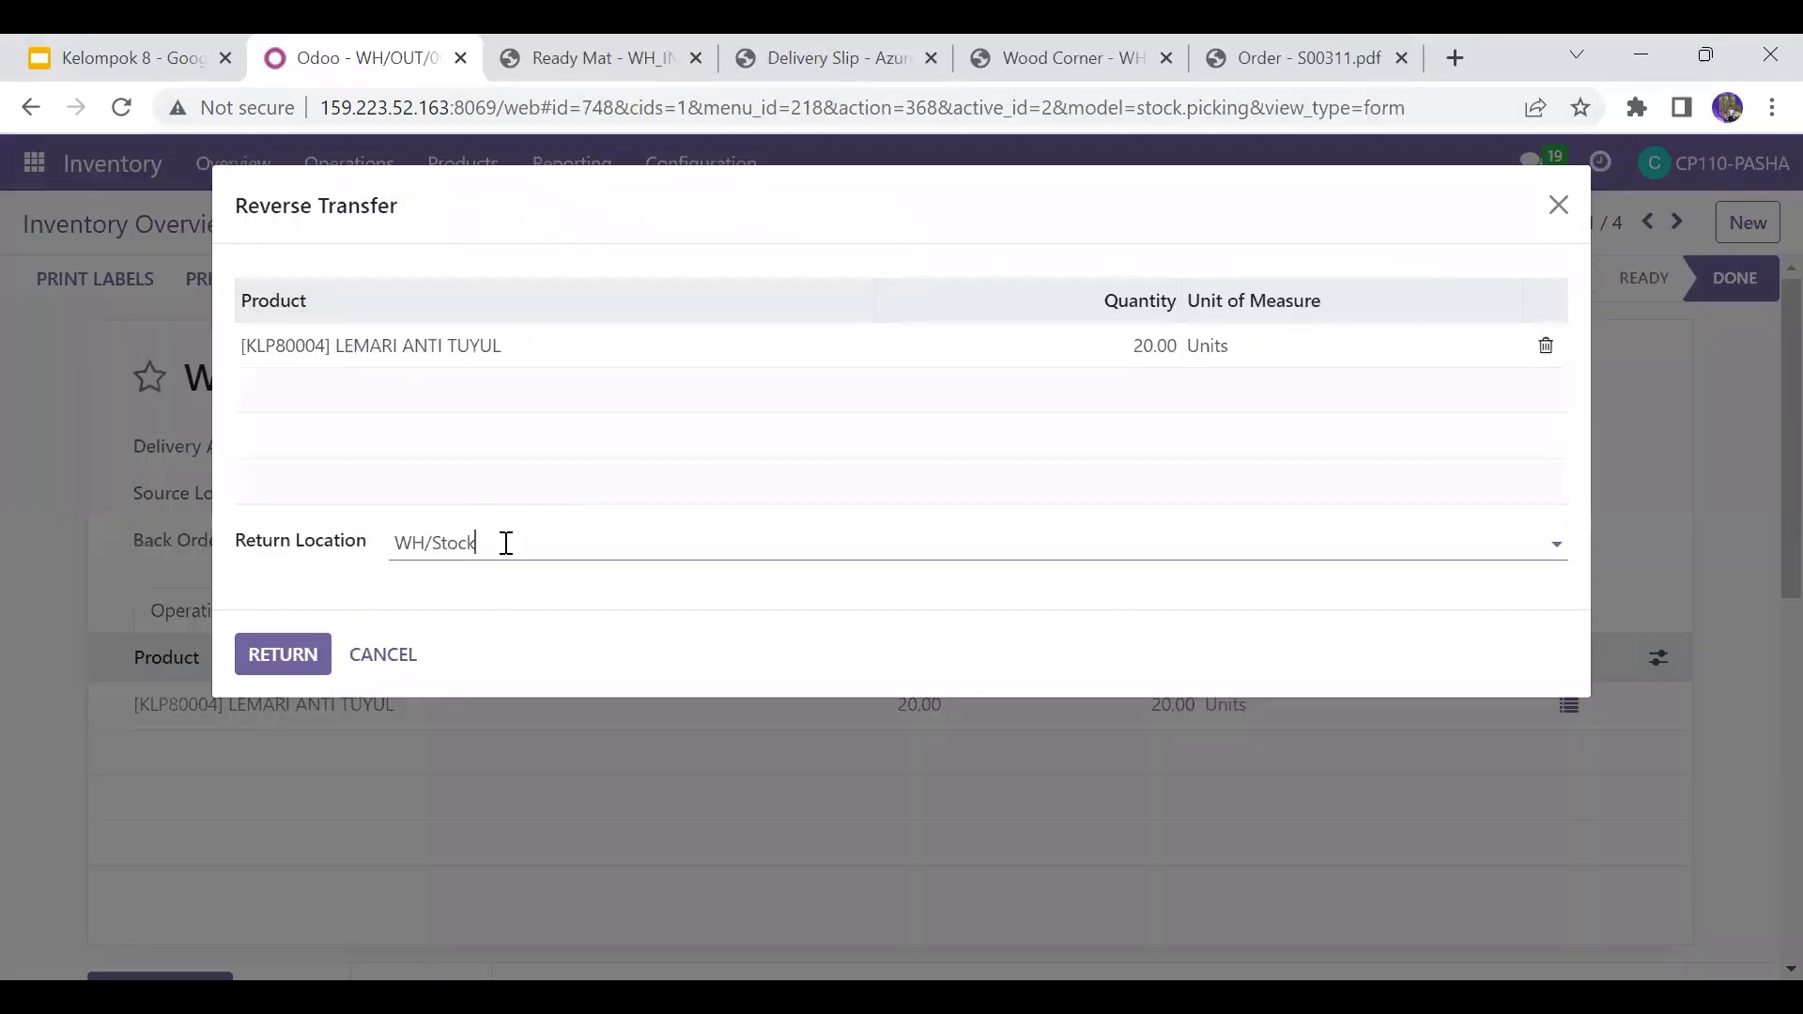
click(291, 653)
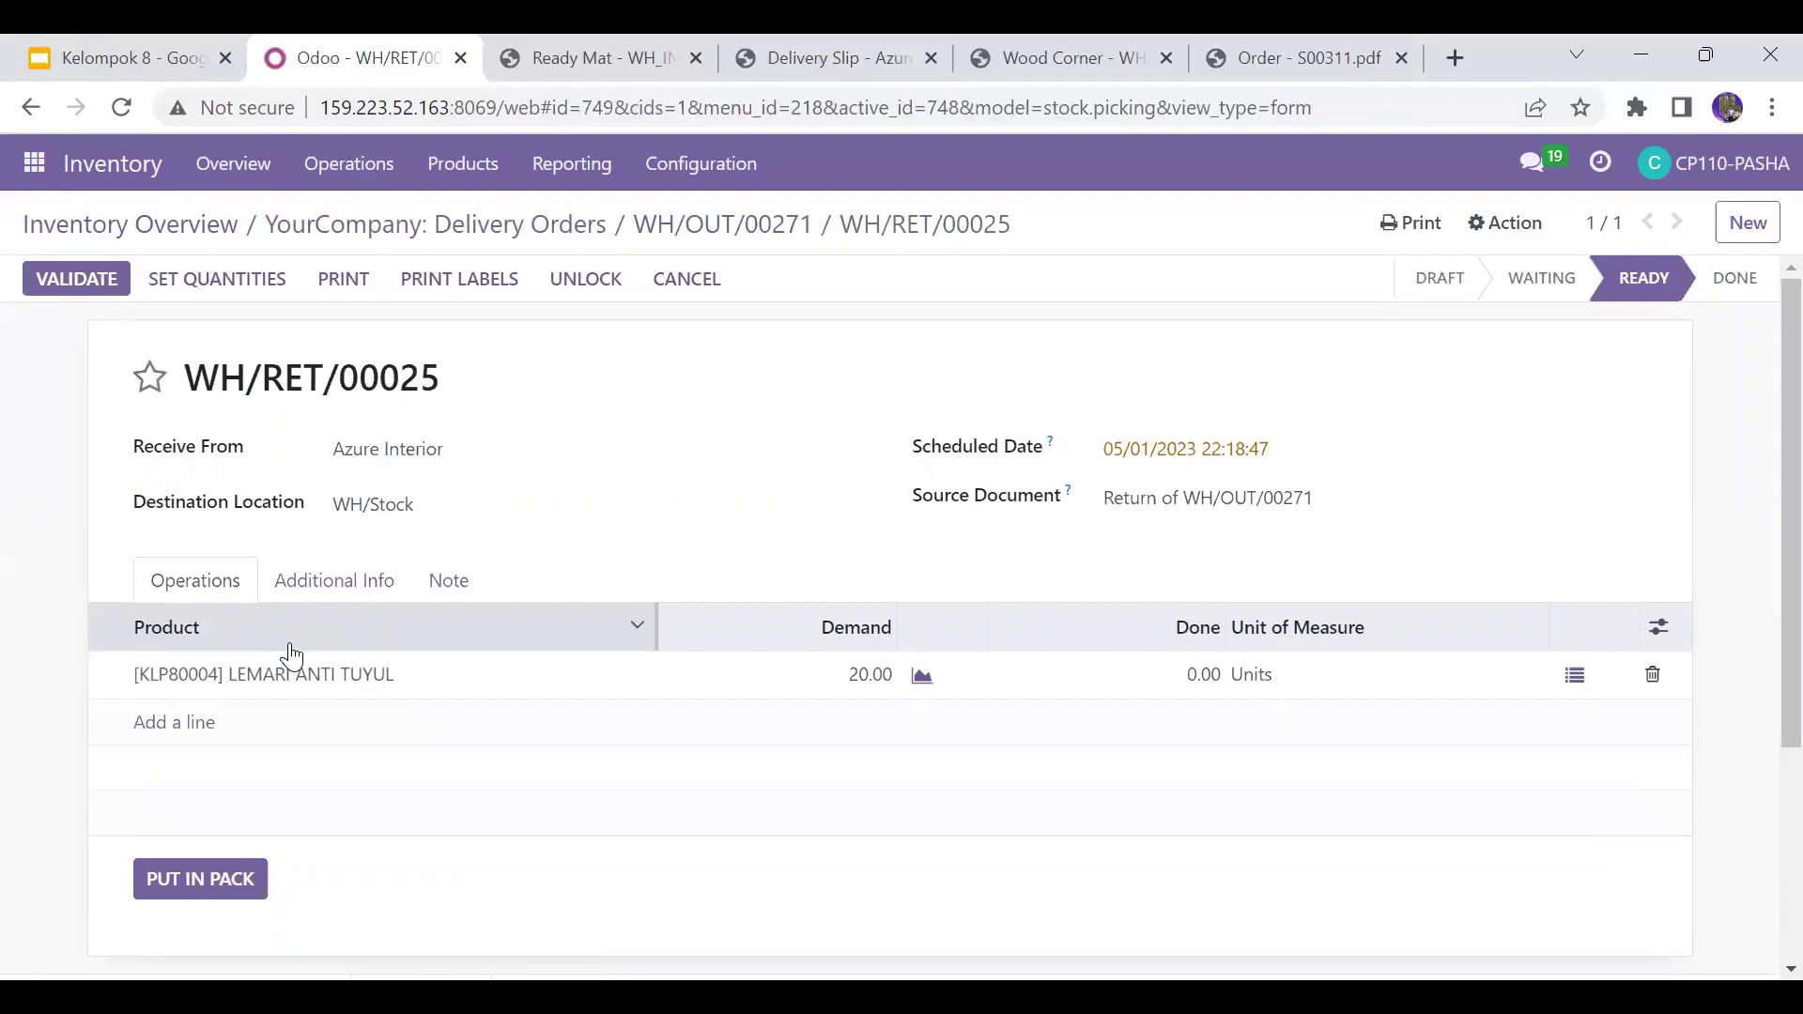
click(1193, 676)
text(20)
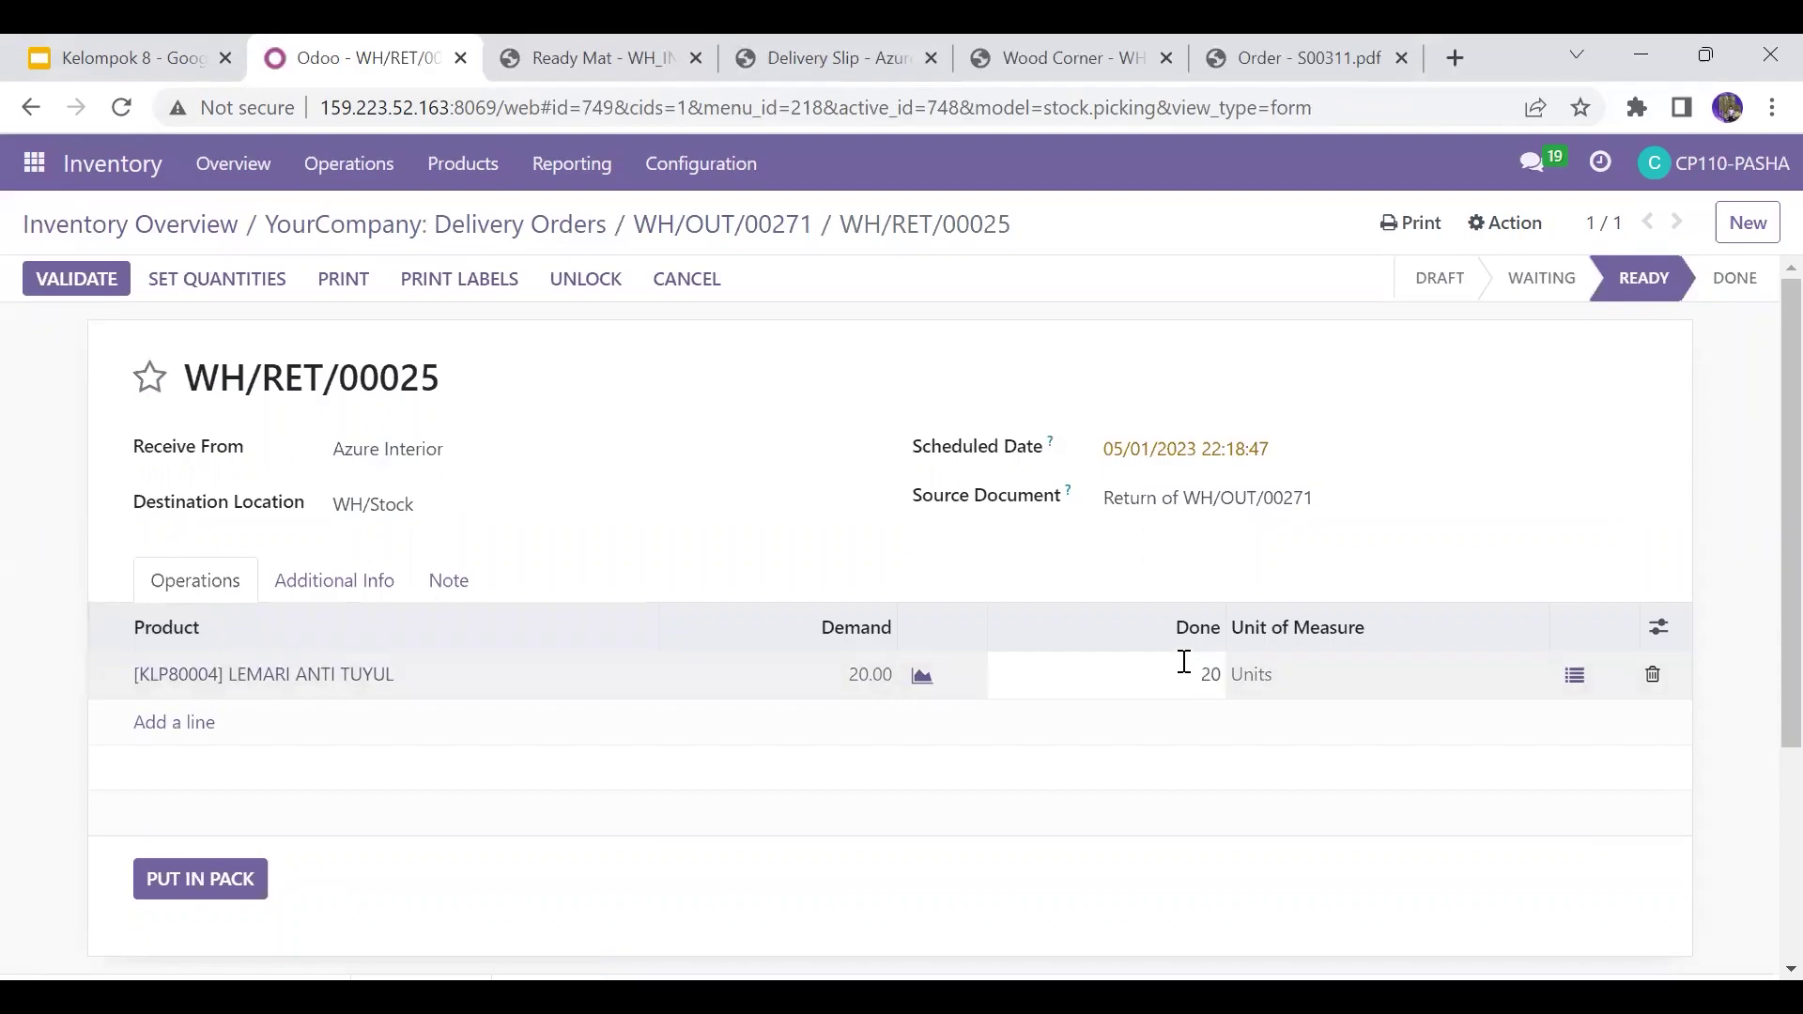
click(1133, 576)
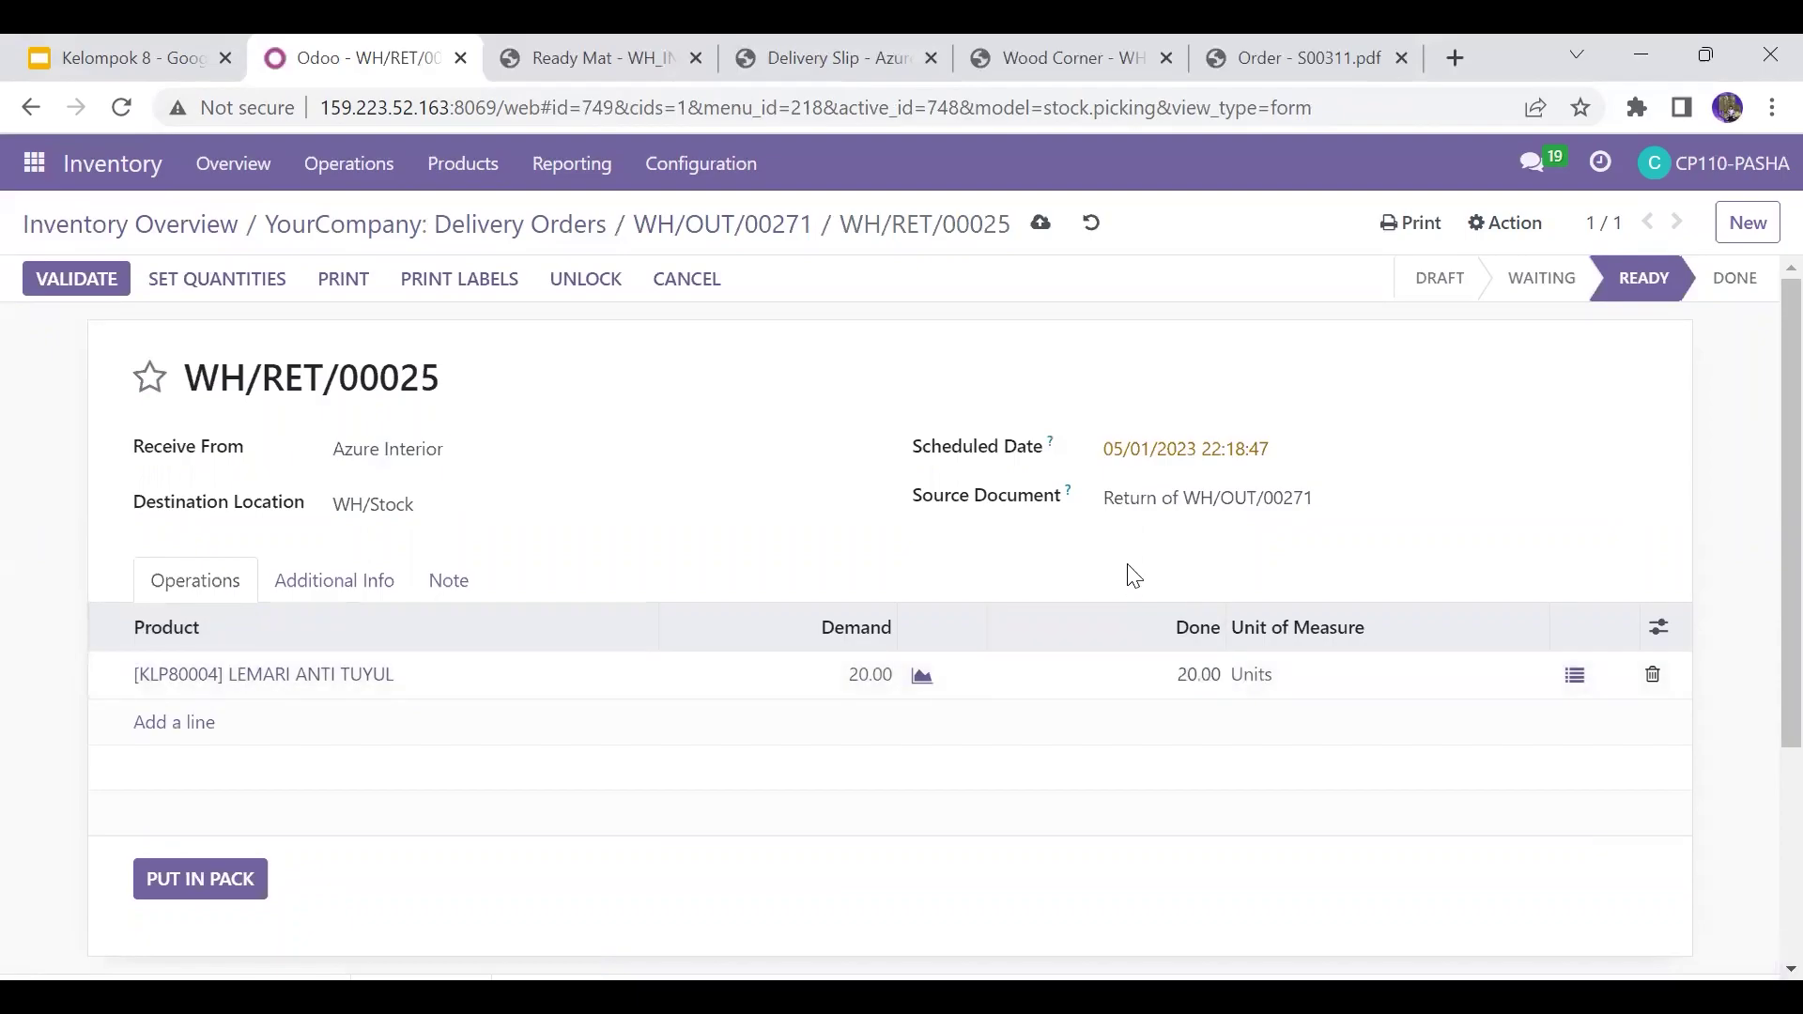
click(51, 279)
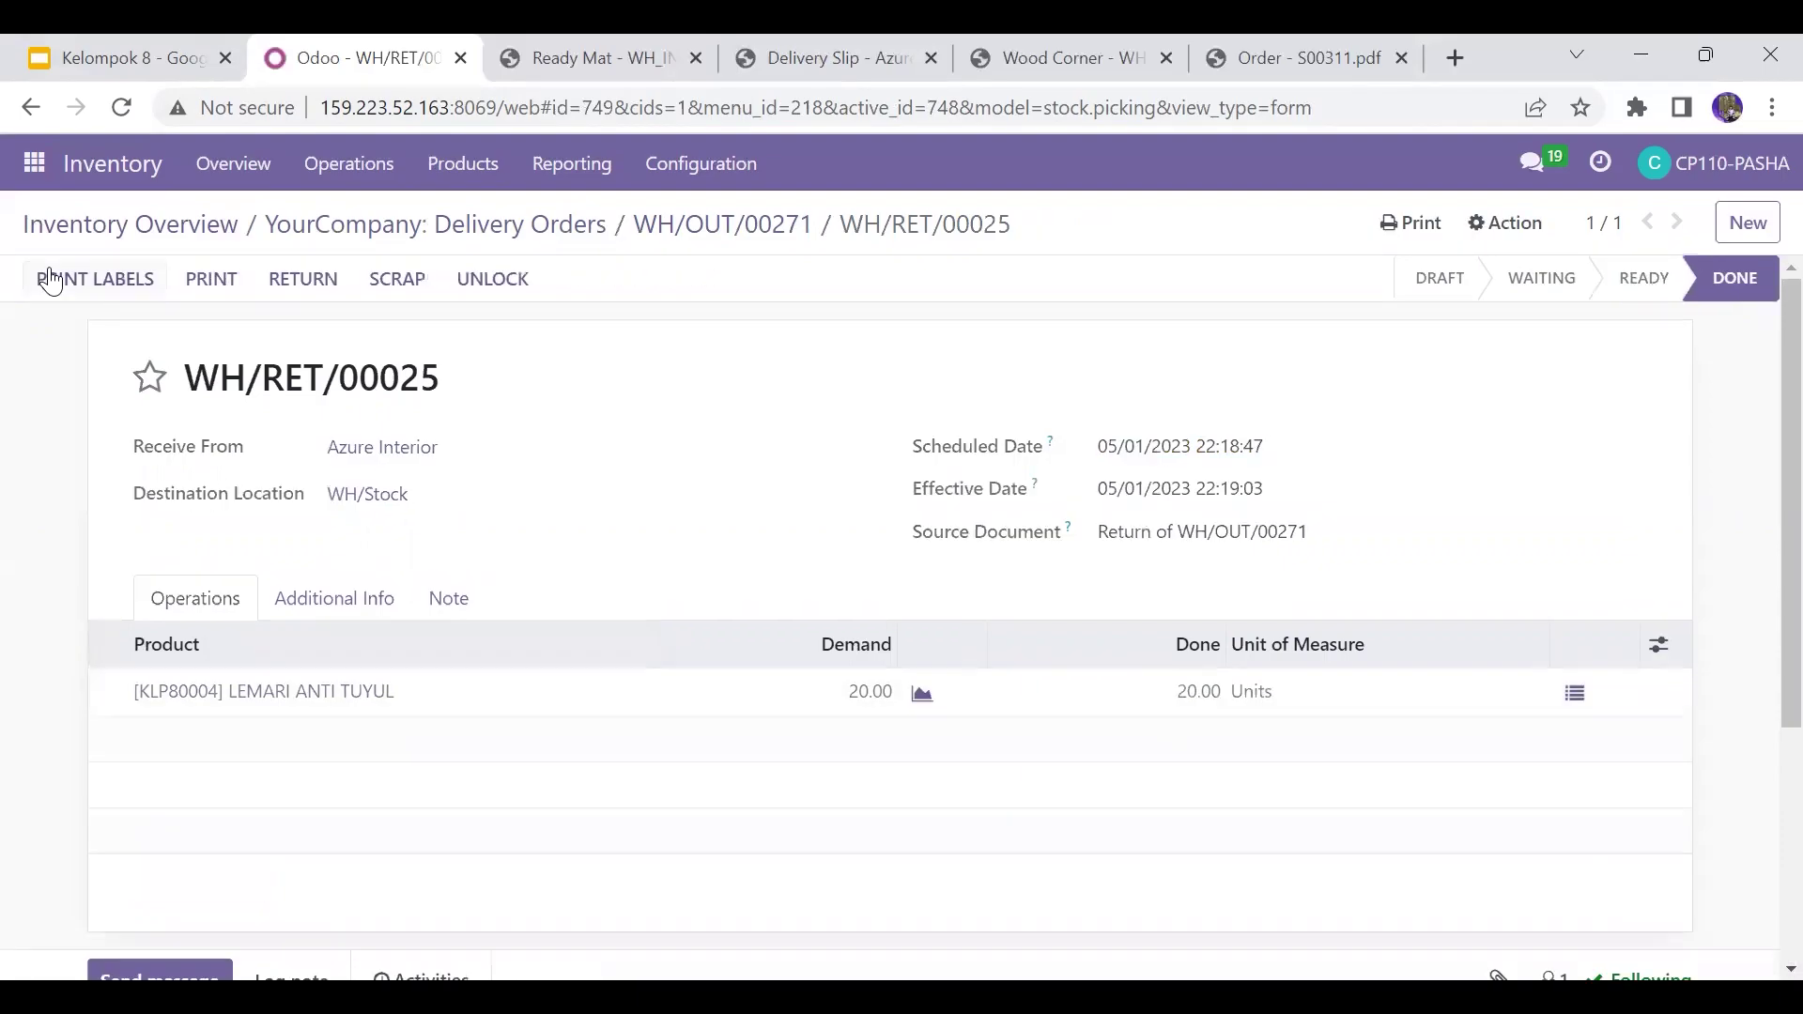
Step: Return WH/OUT/00270 to WH/Stock and validate WH/RET/00026 with 20 MEJA ANTI BADAI done
click(454, 227)
double_click(449, 439)
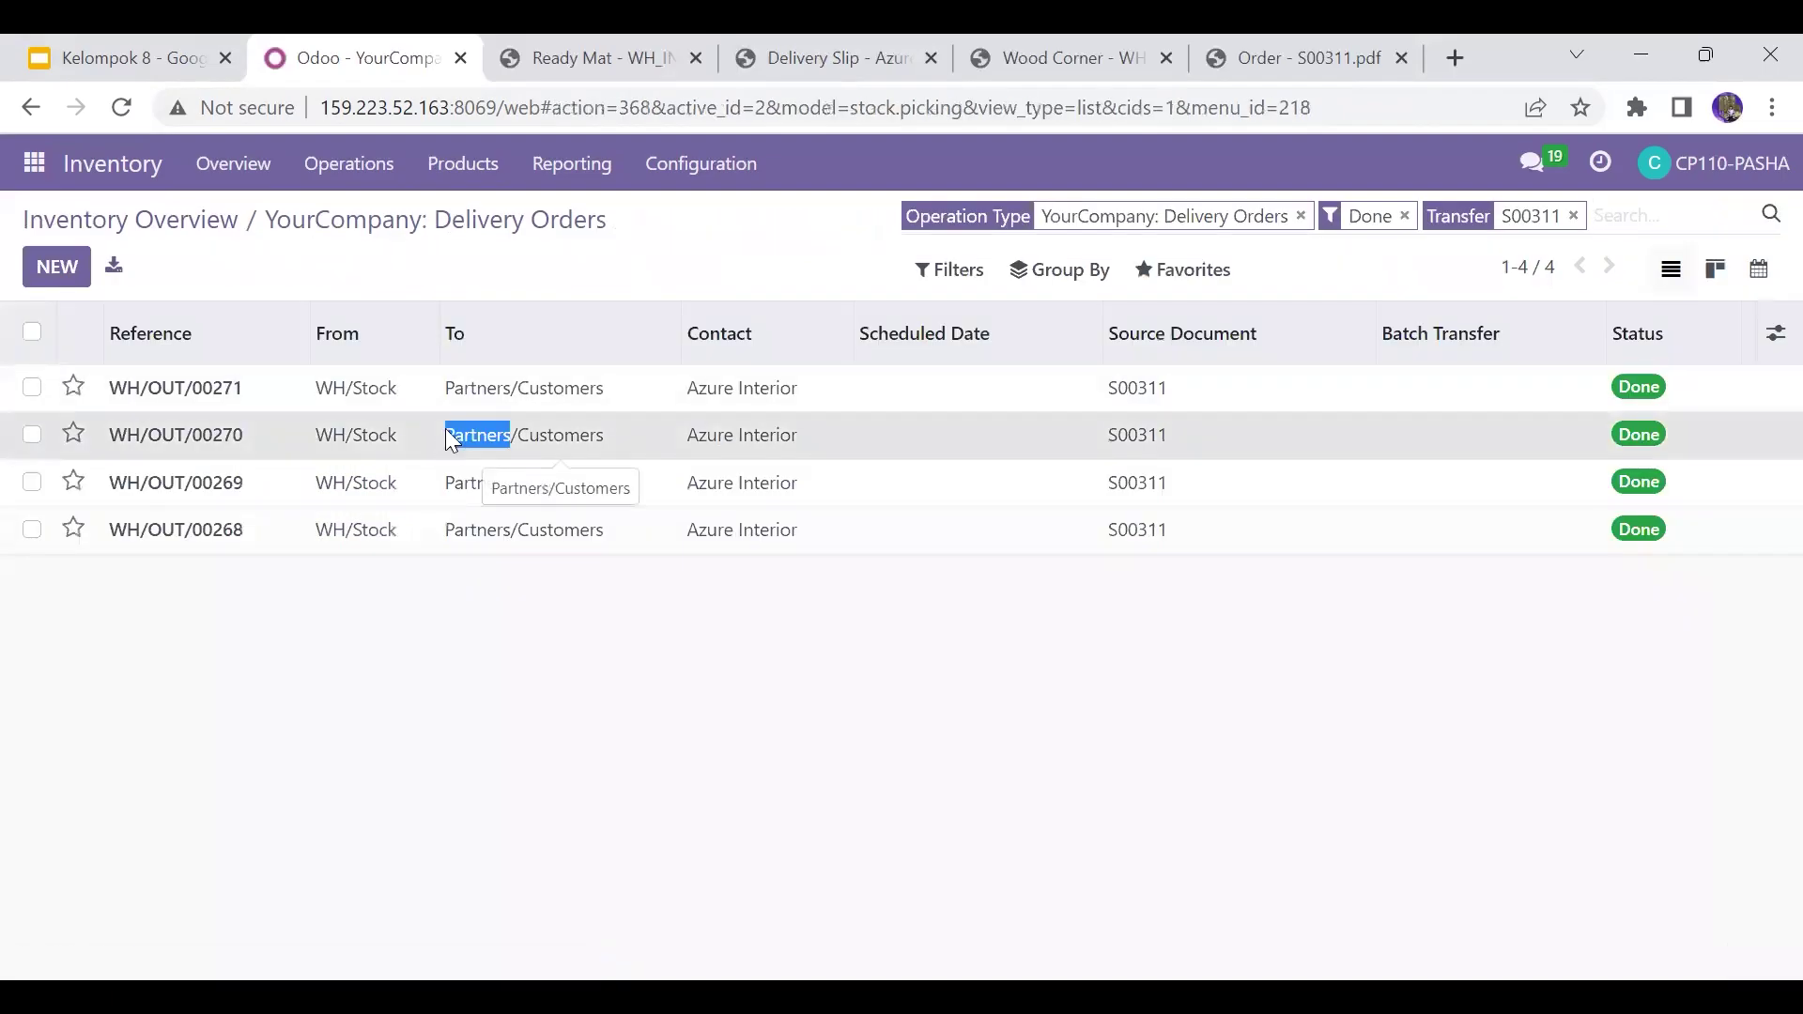
click(448, 435)
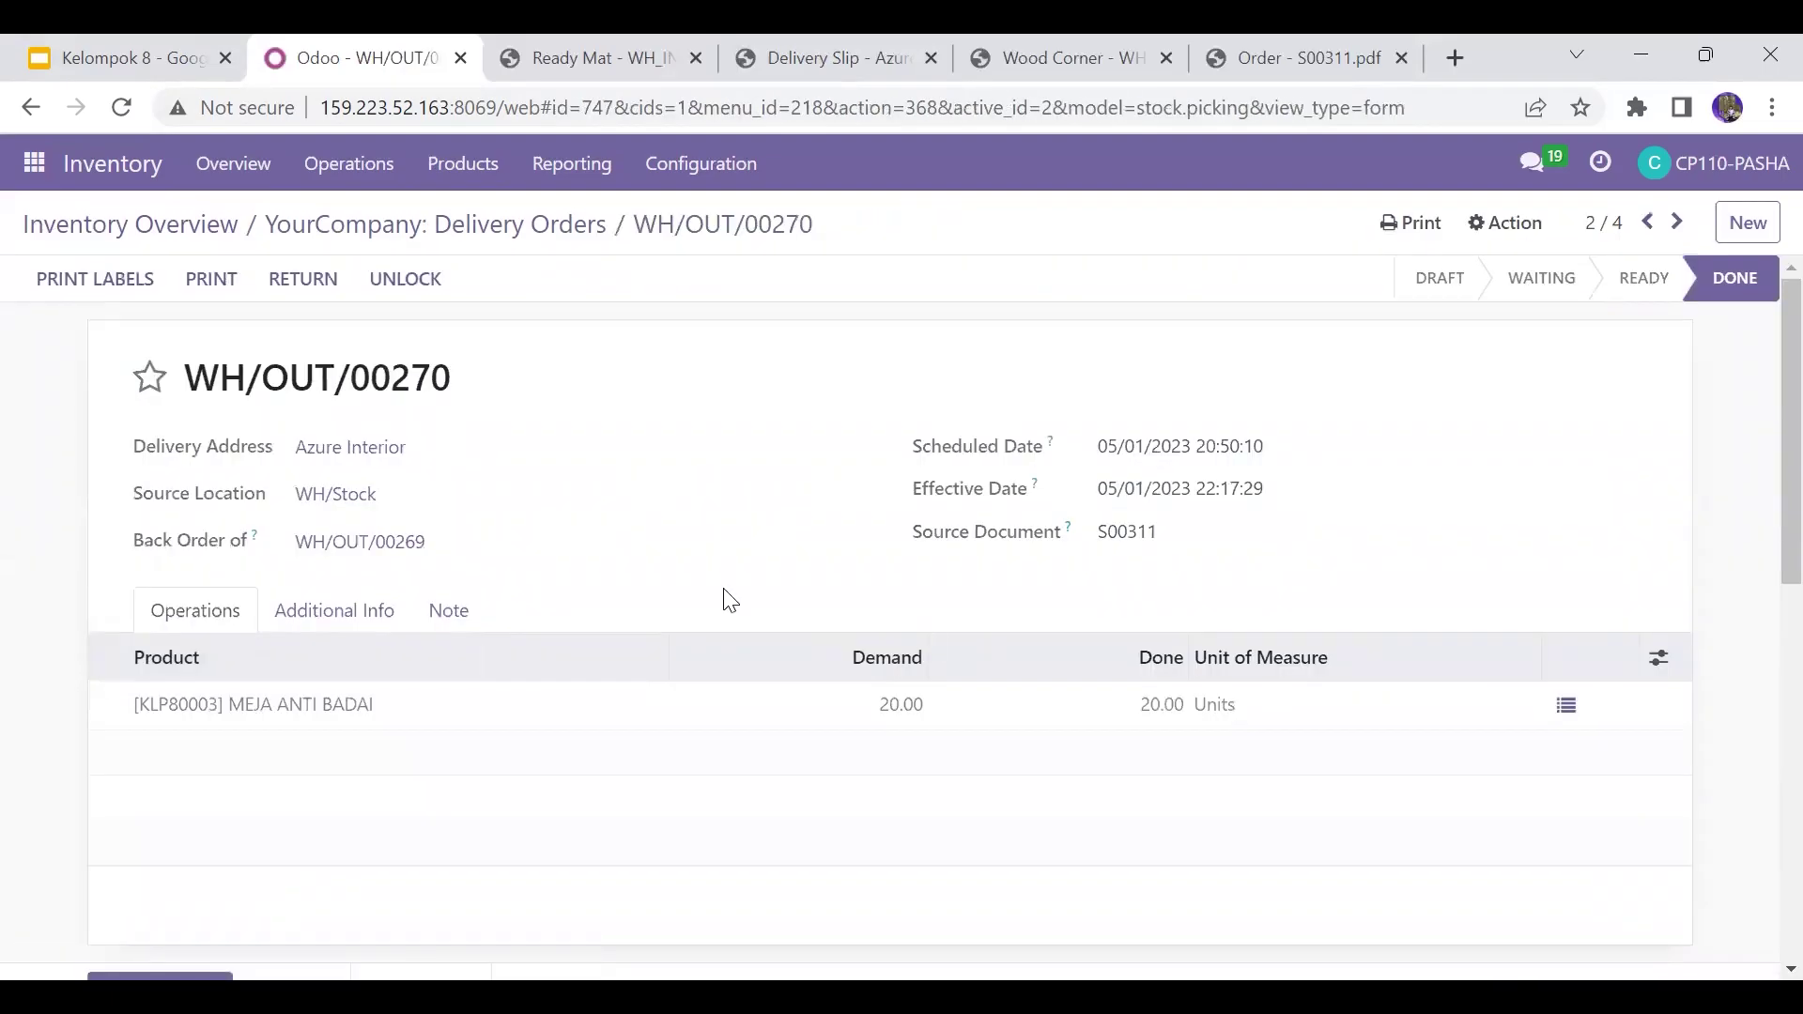
click(282, 274)
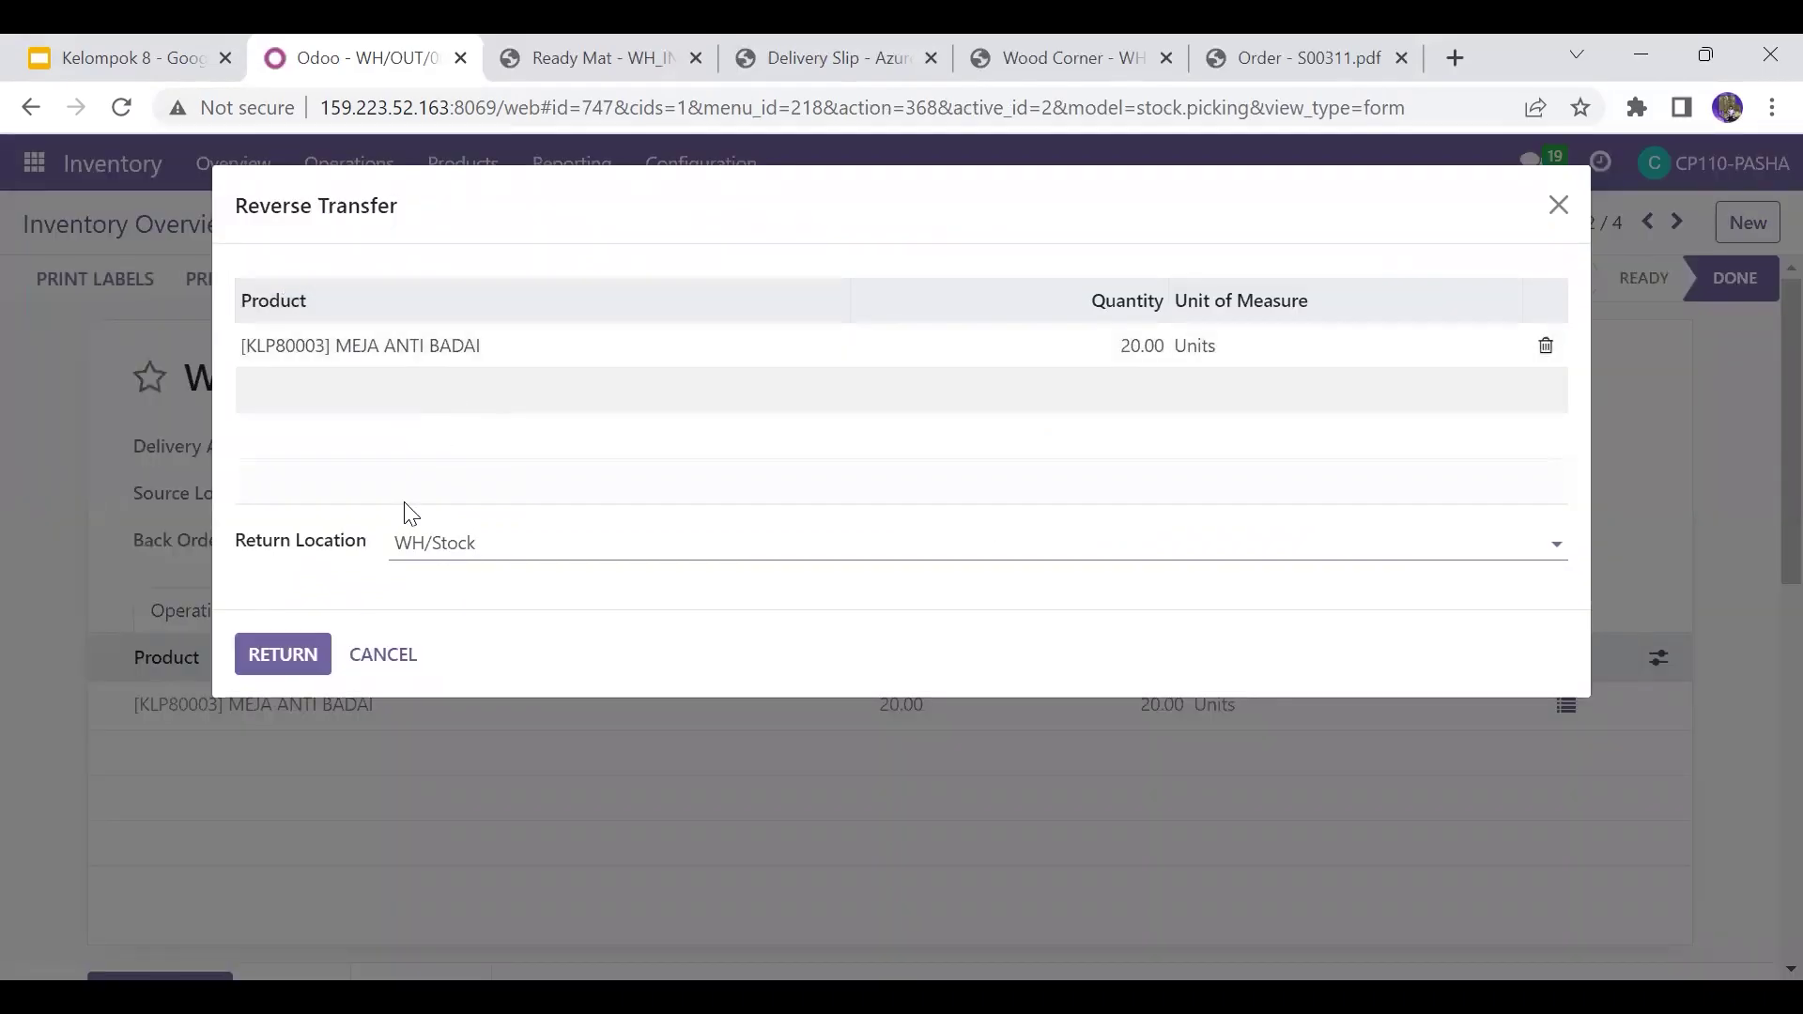
click(268, 654)
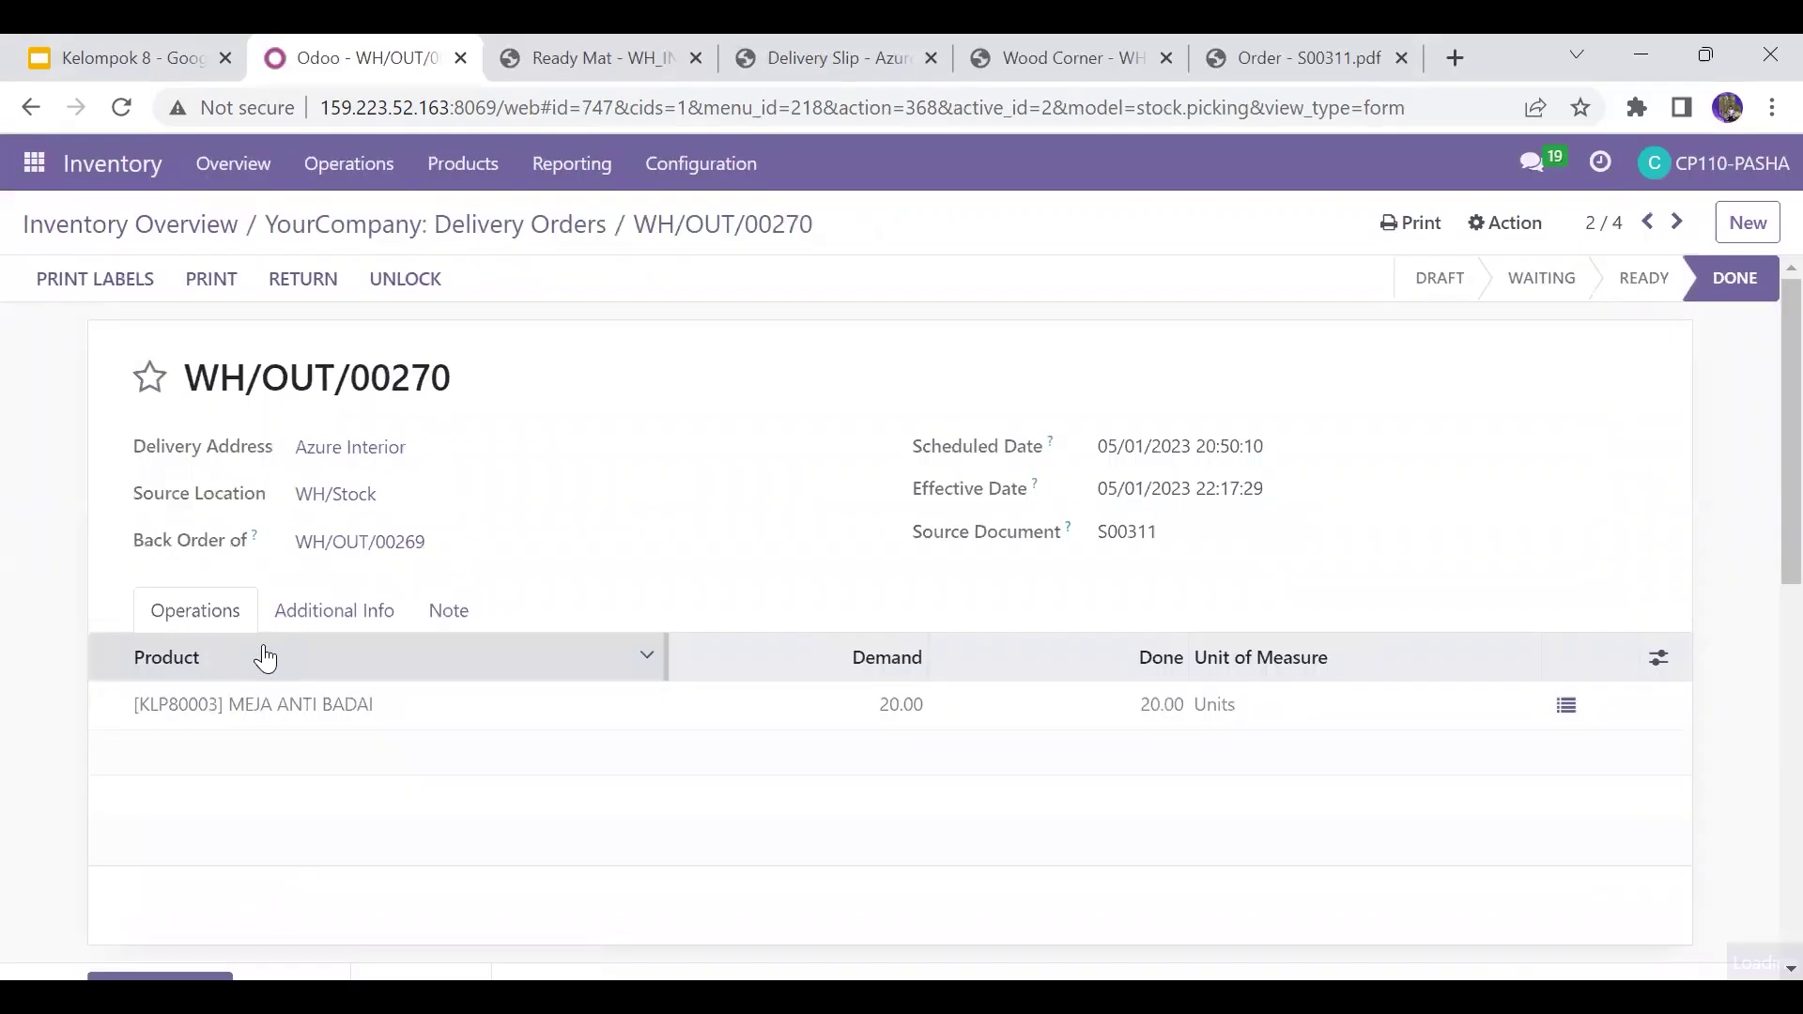
click(1190, 686)
text(20)
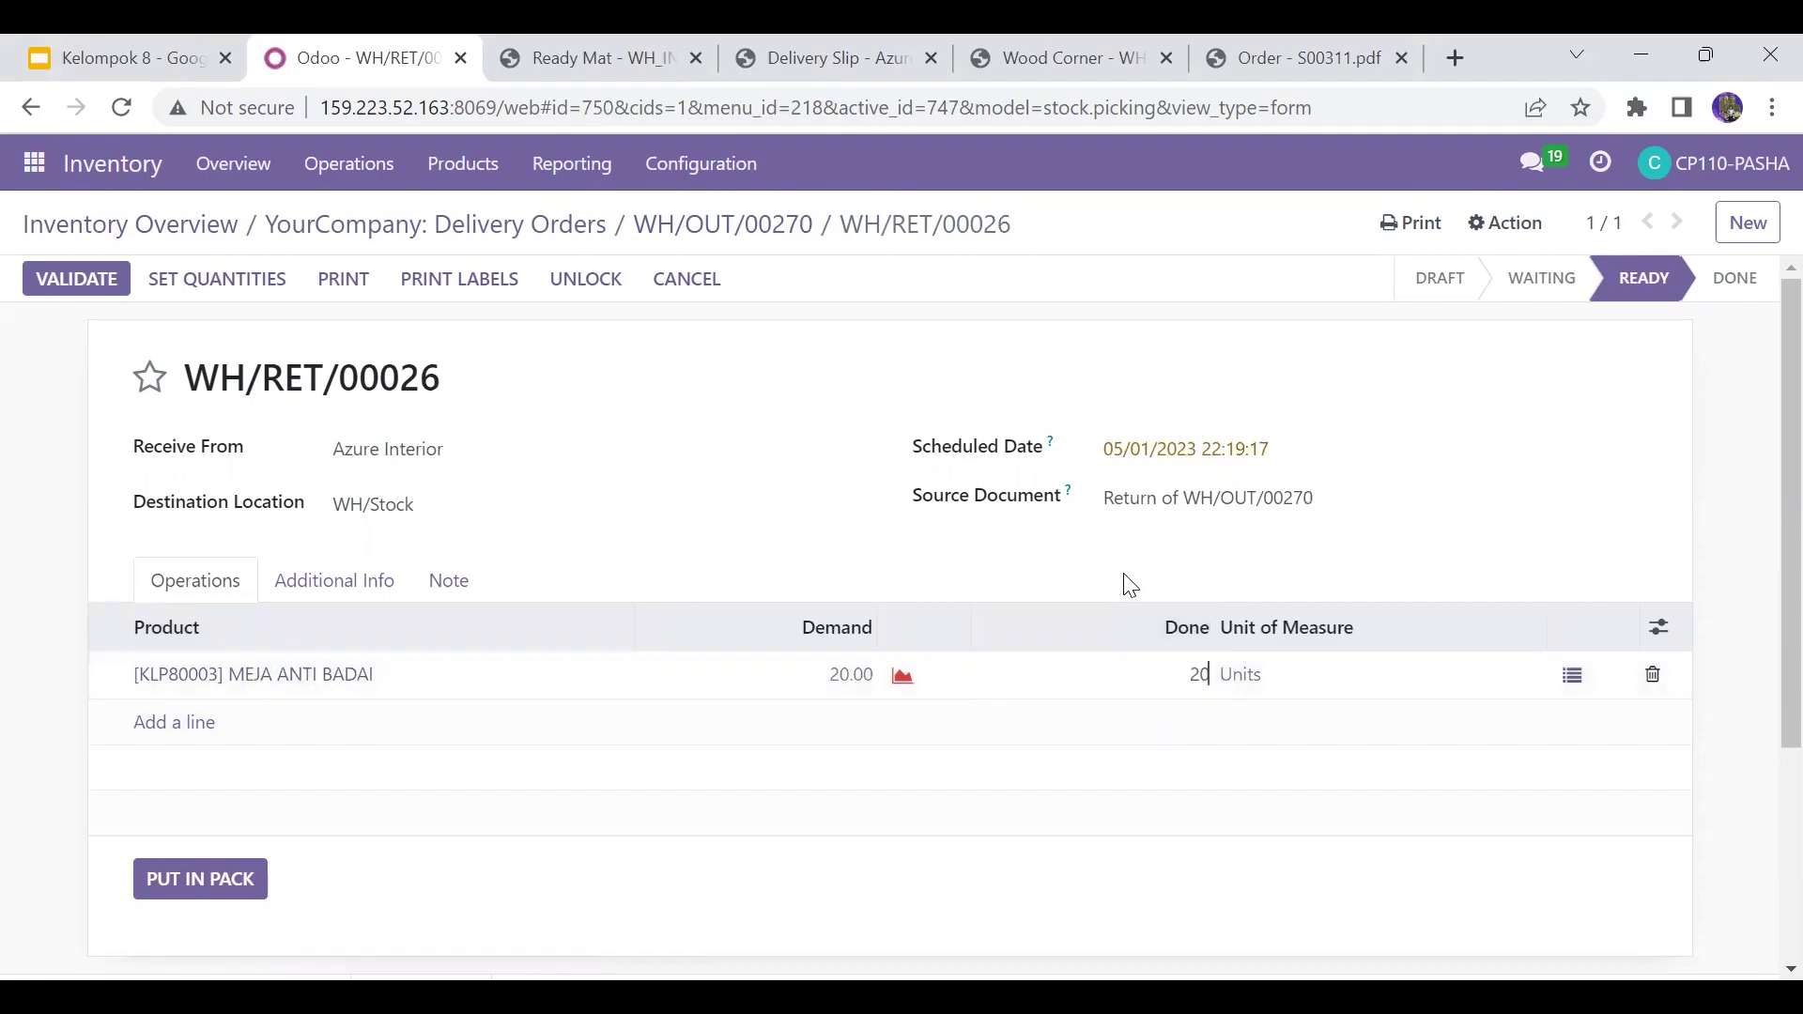
click(1130, 584)
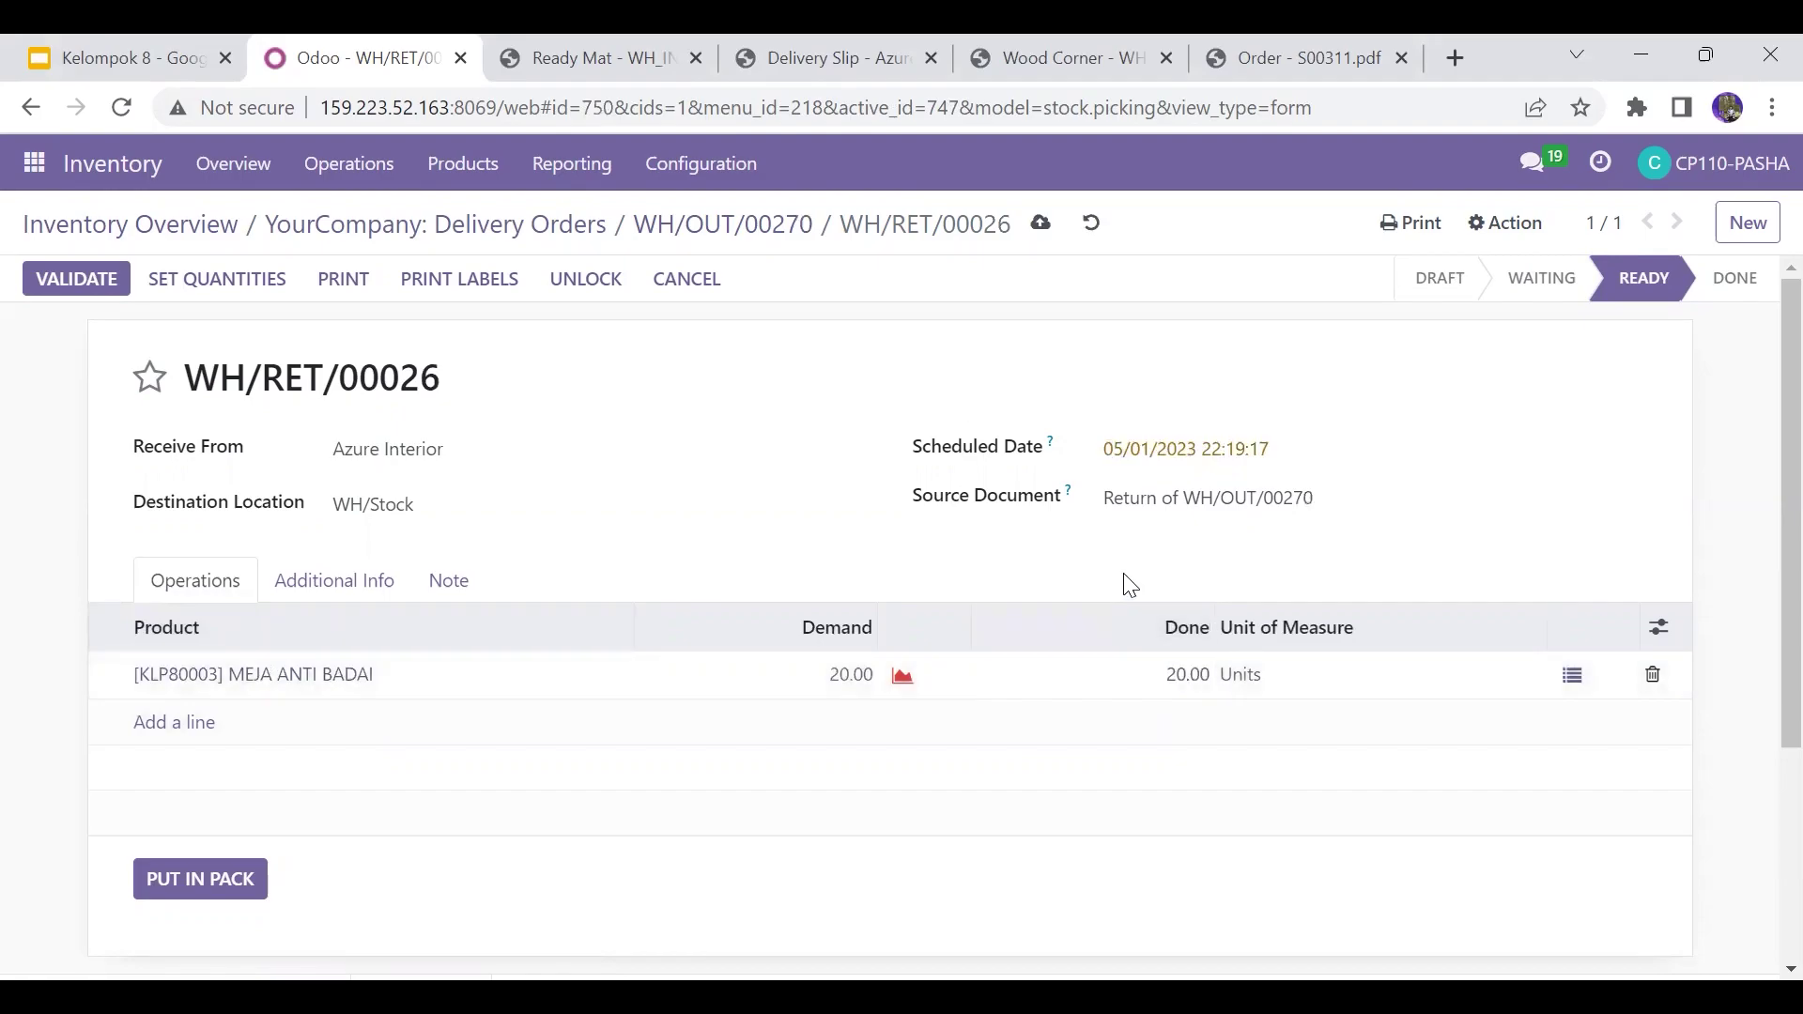
click(83, 281)
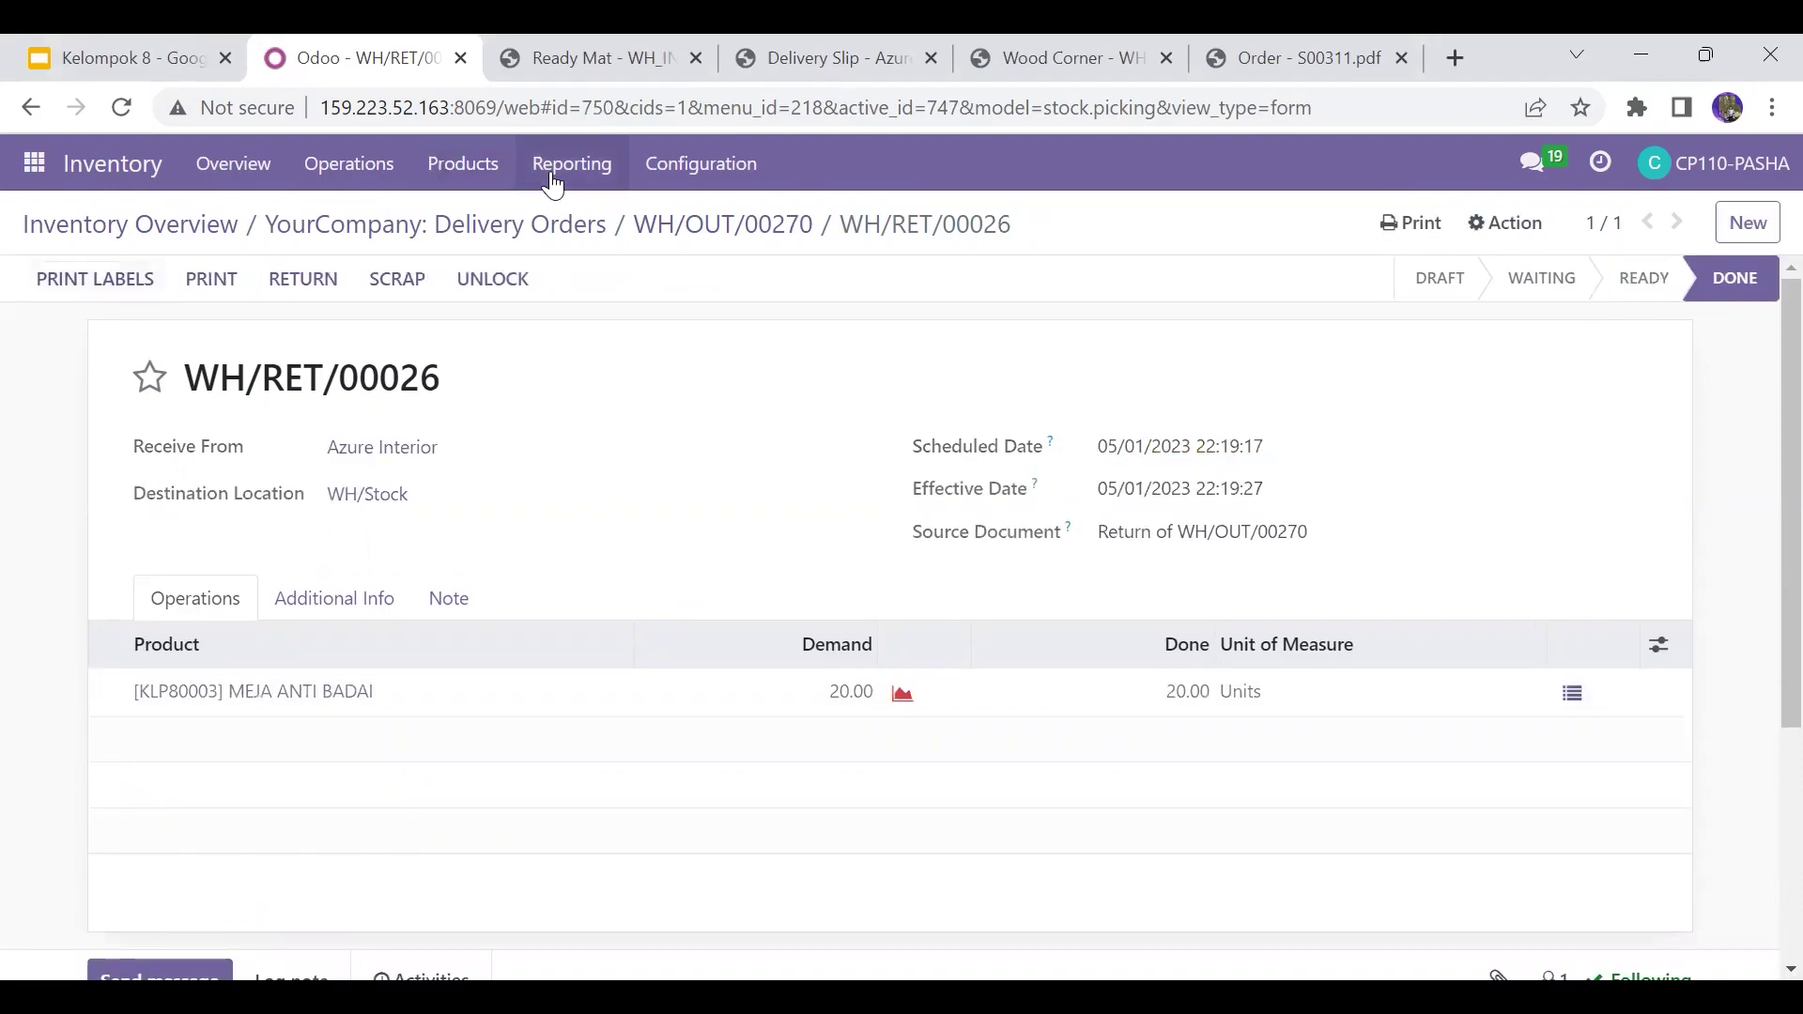
mouse_move(141, 34)
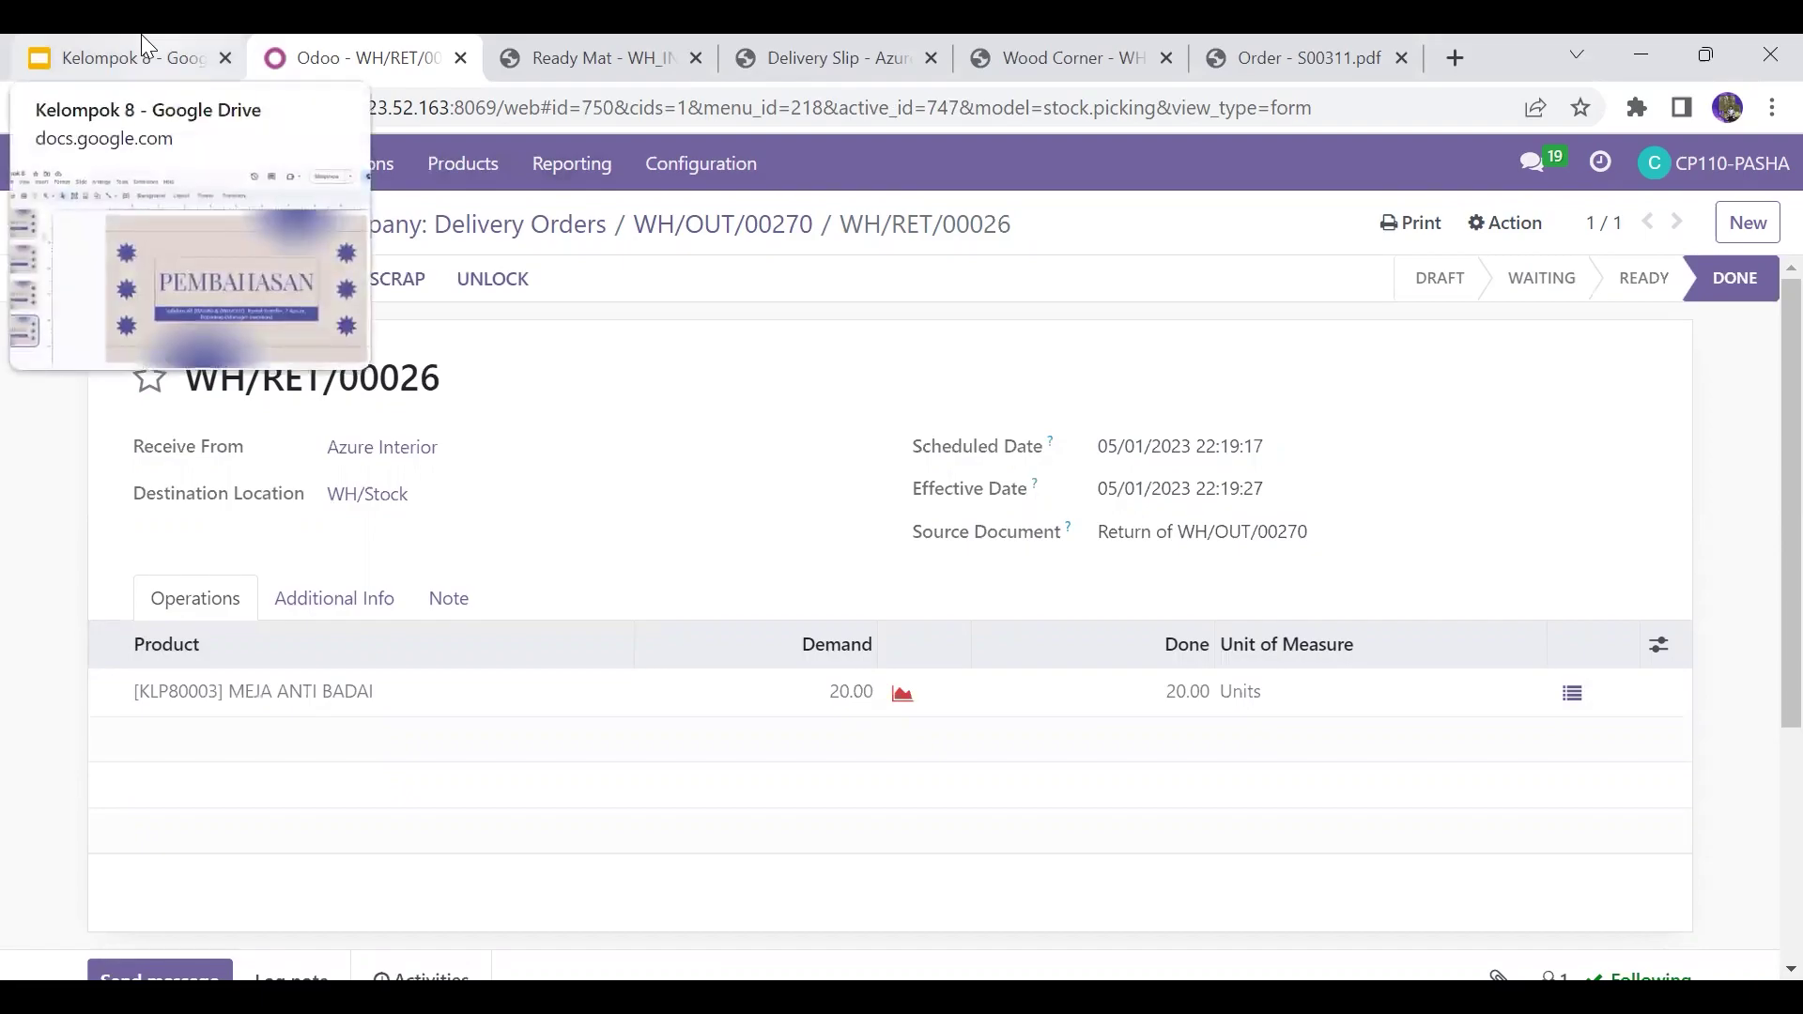
click(141, 35)
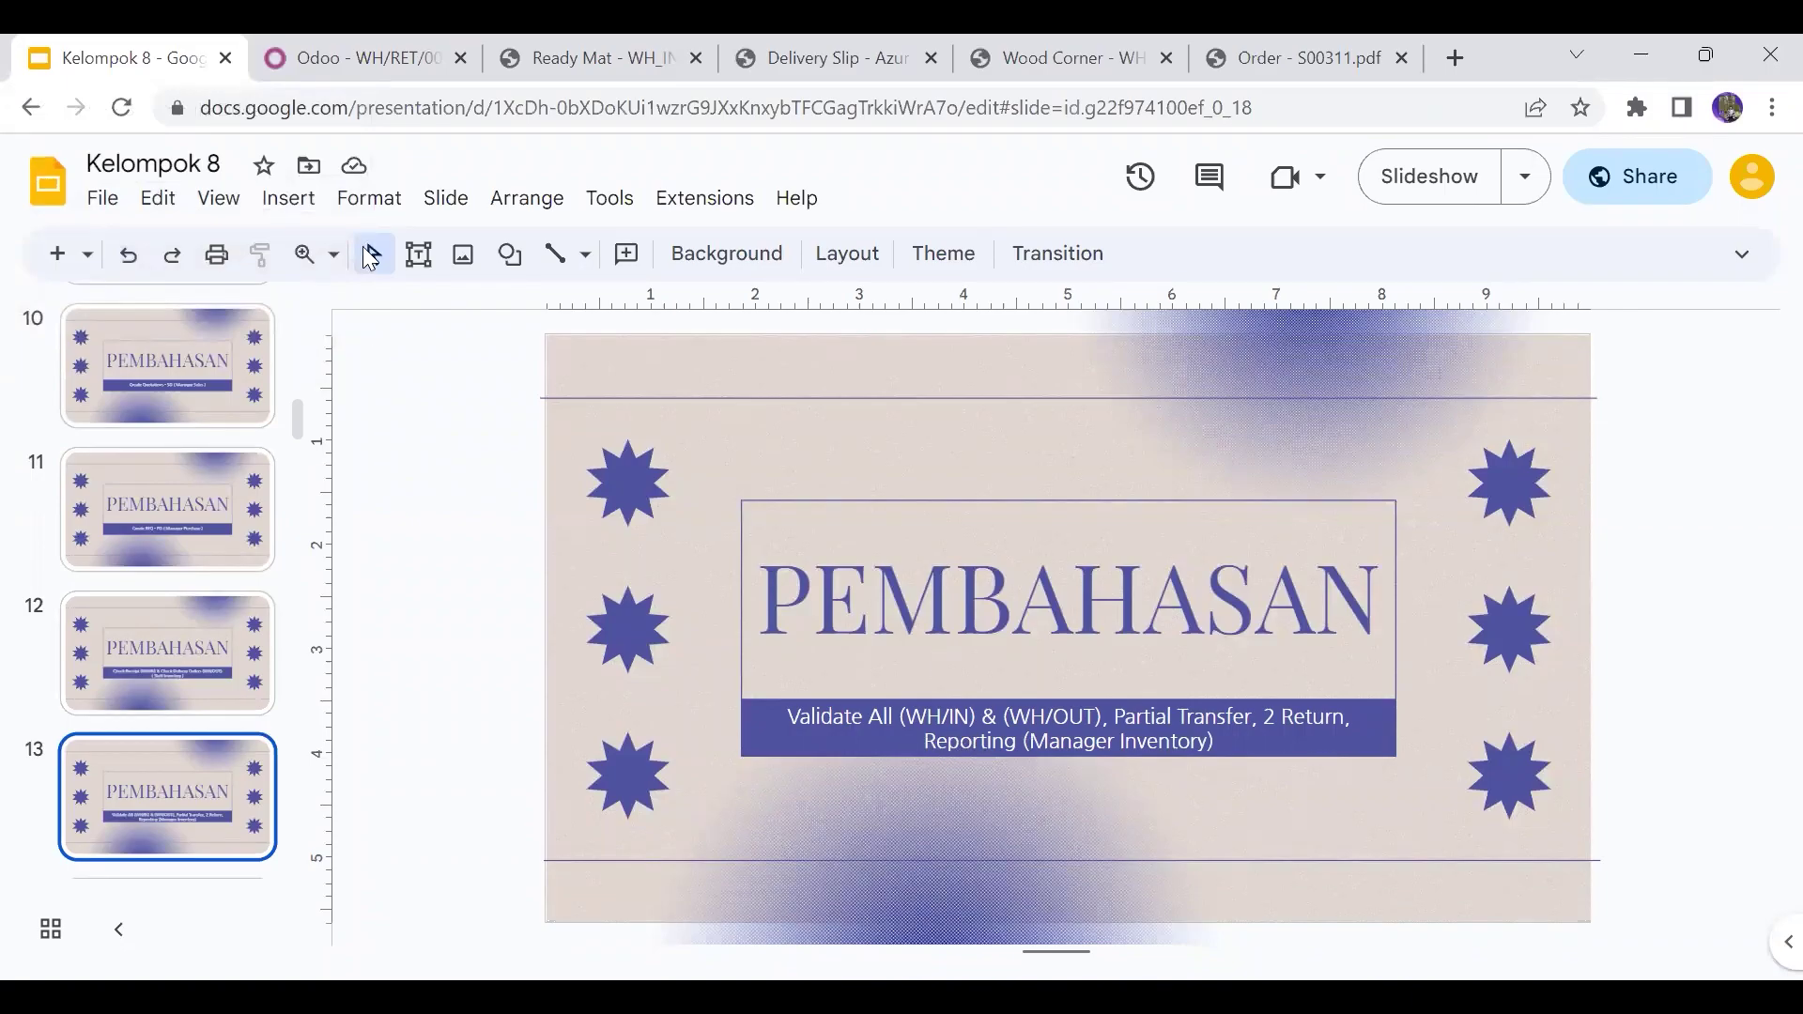
click(316, 38)
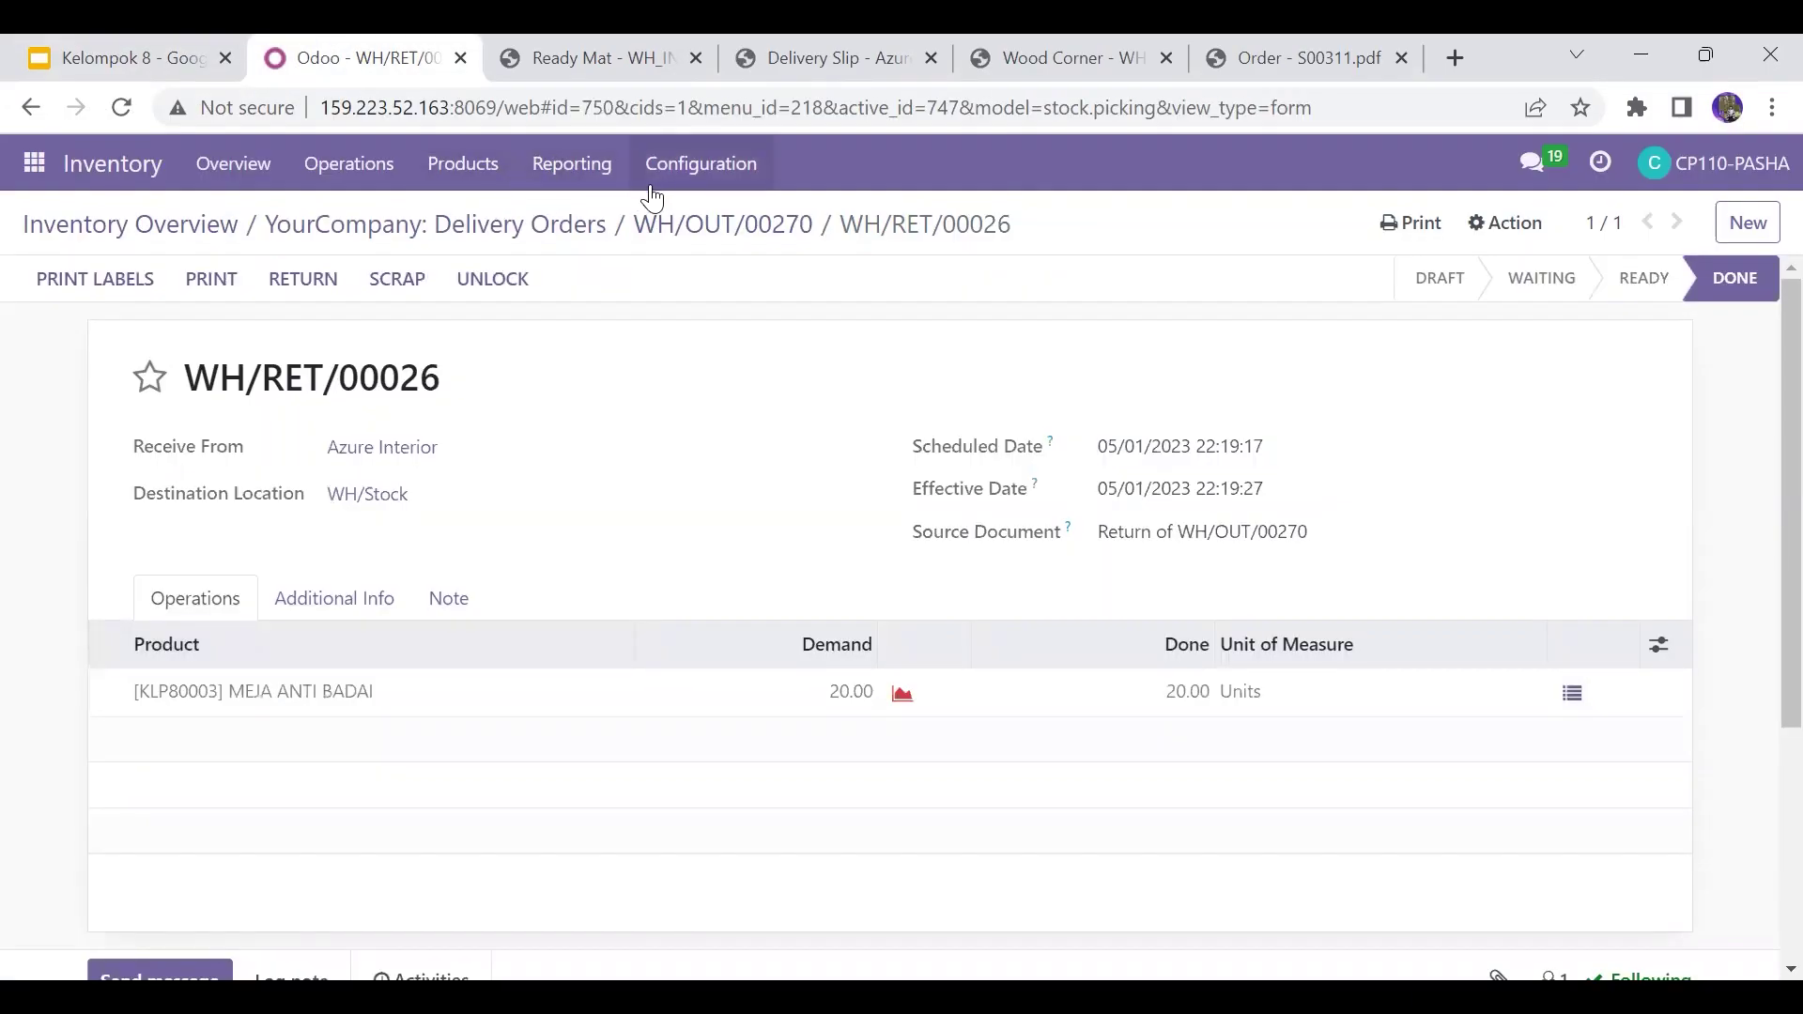
Step: Open the Moves History report and group it by Date: Day, then Product
click(574, 174)
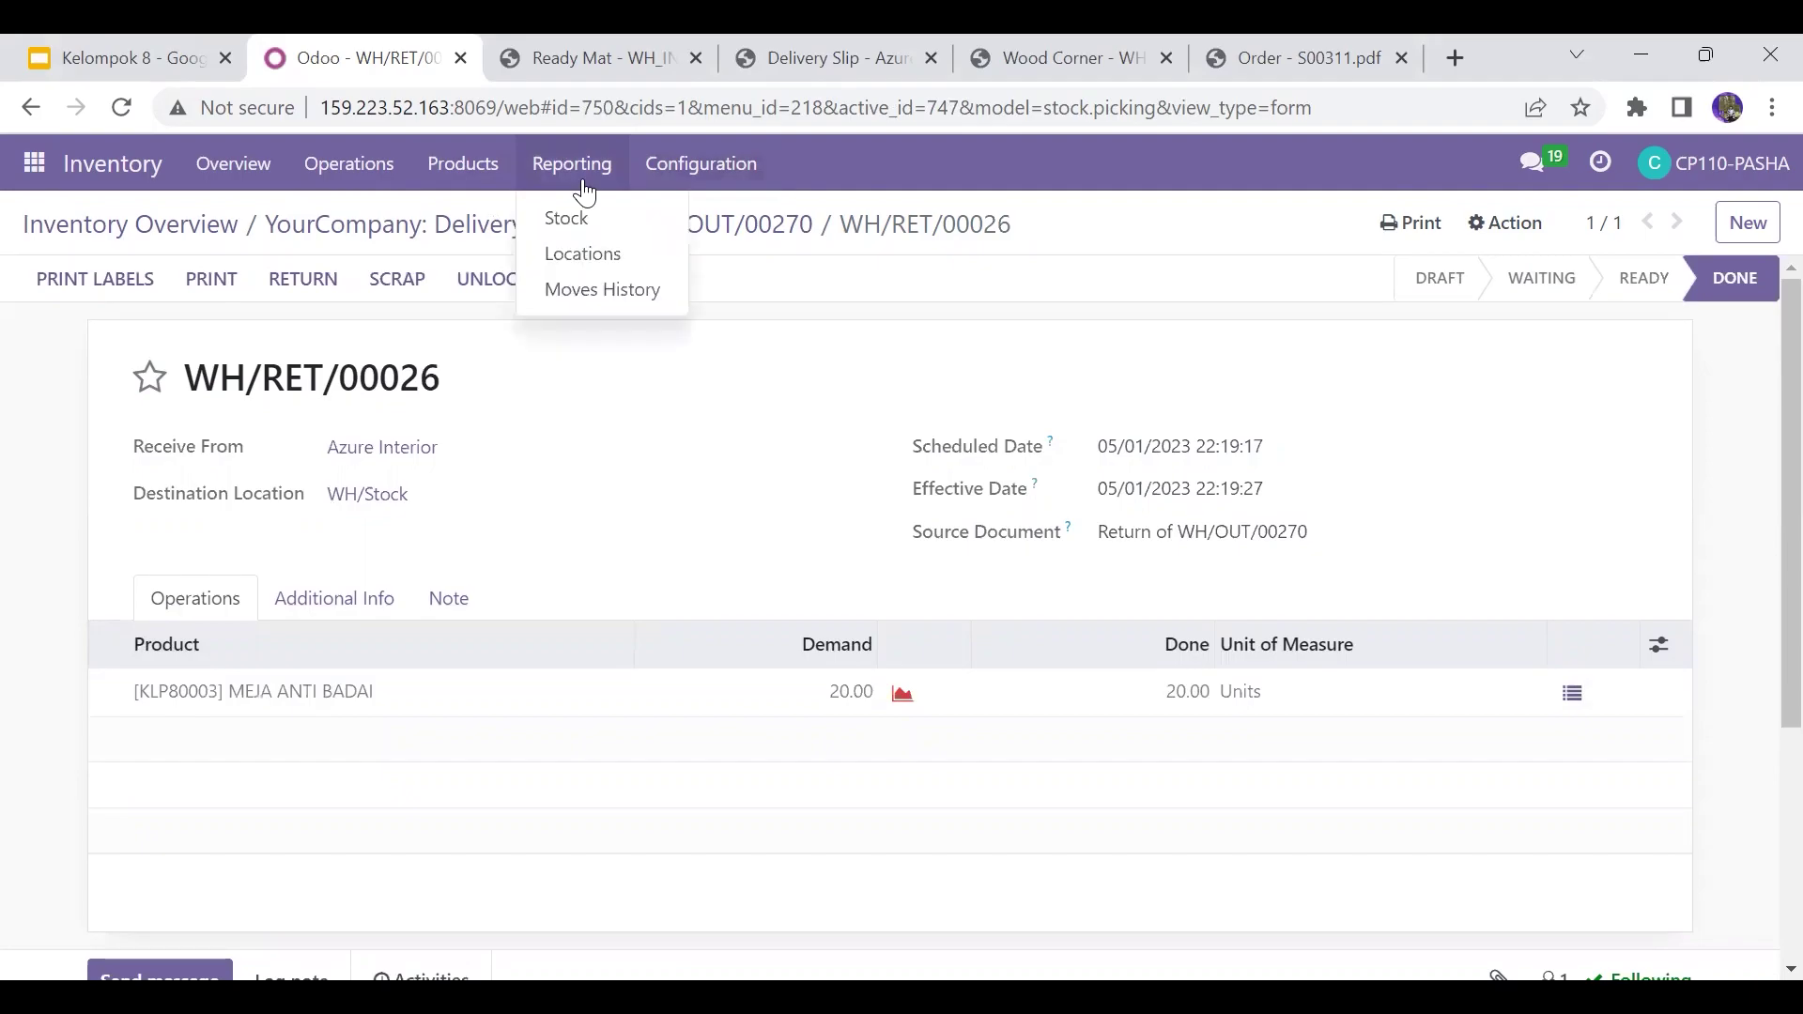
click(591, 291)
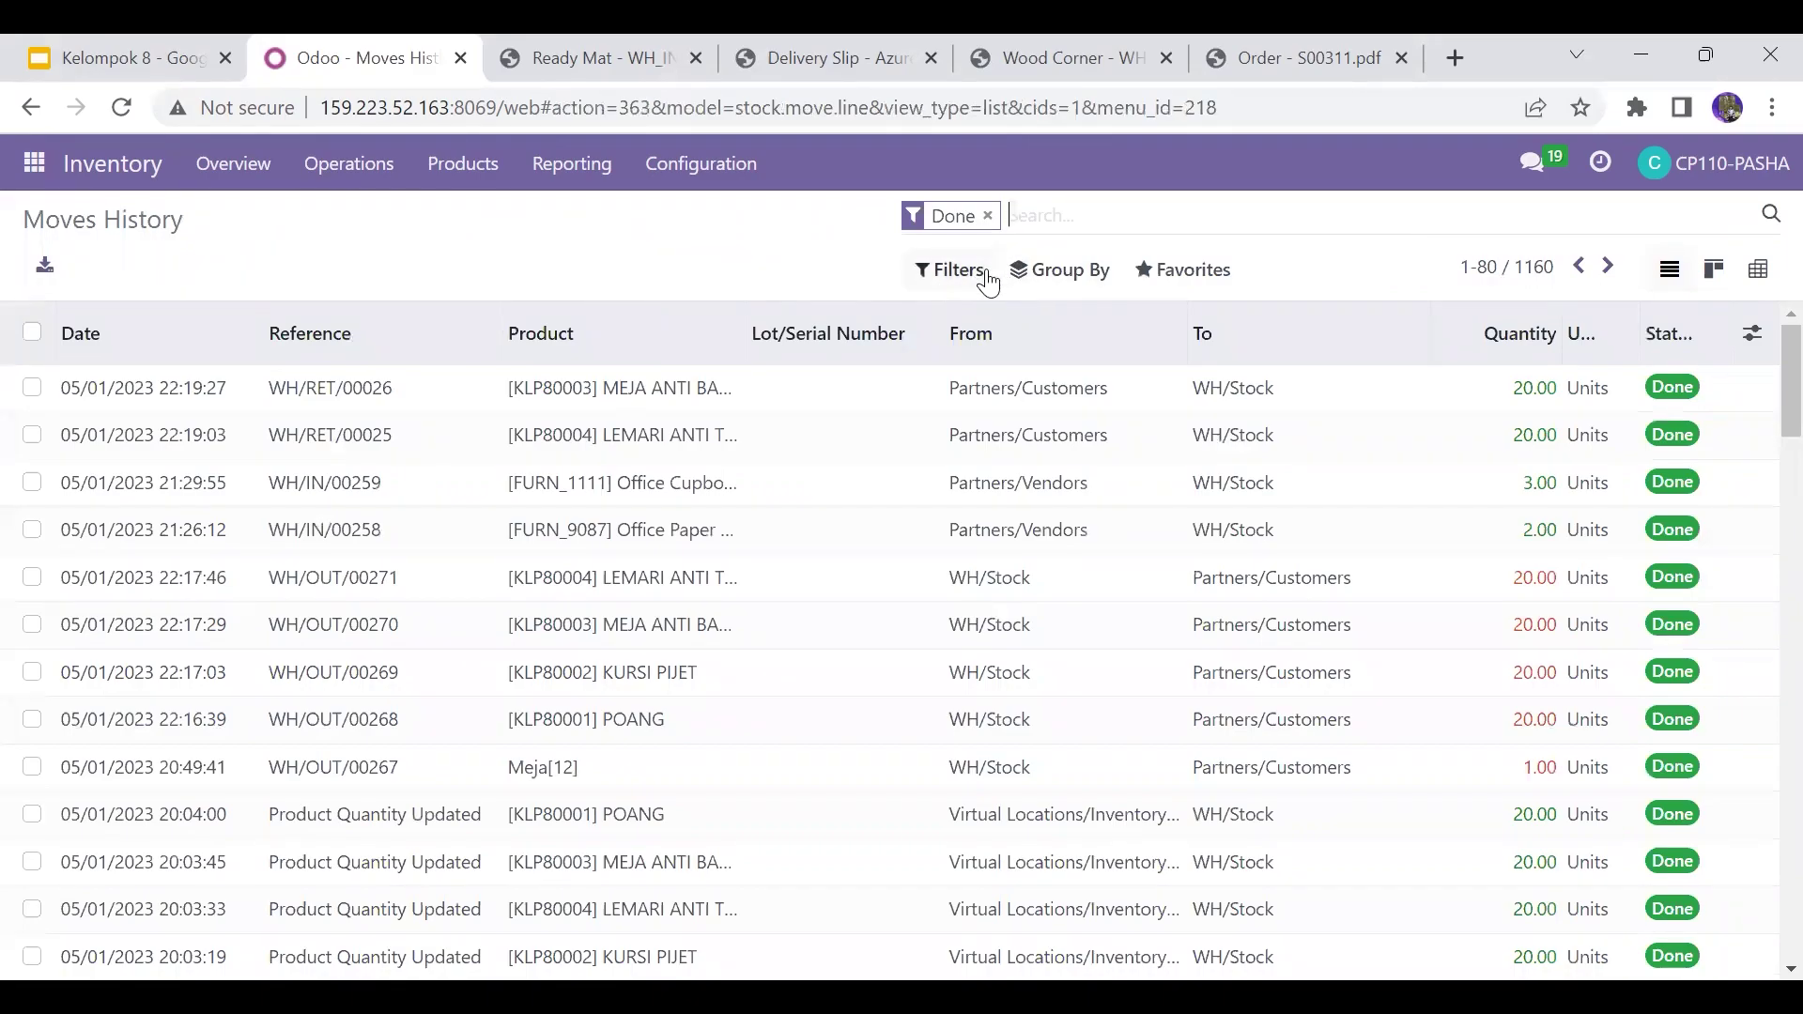
click(1059, 270)
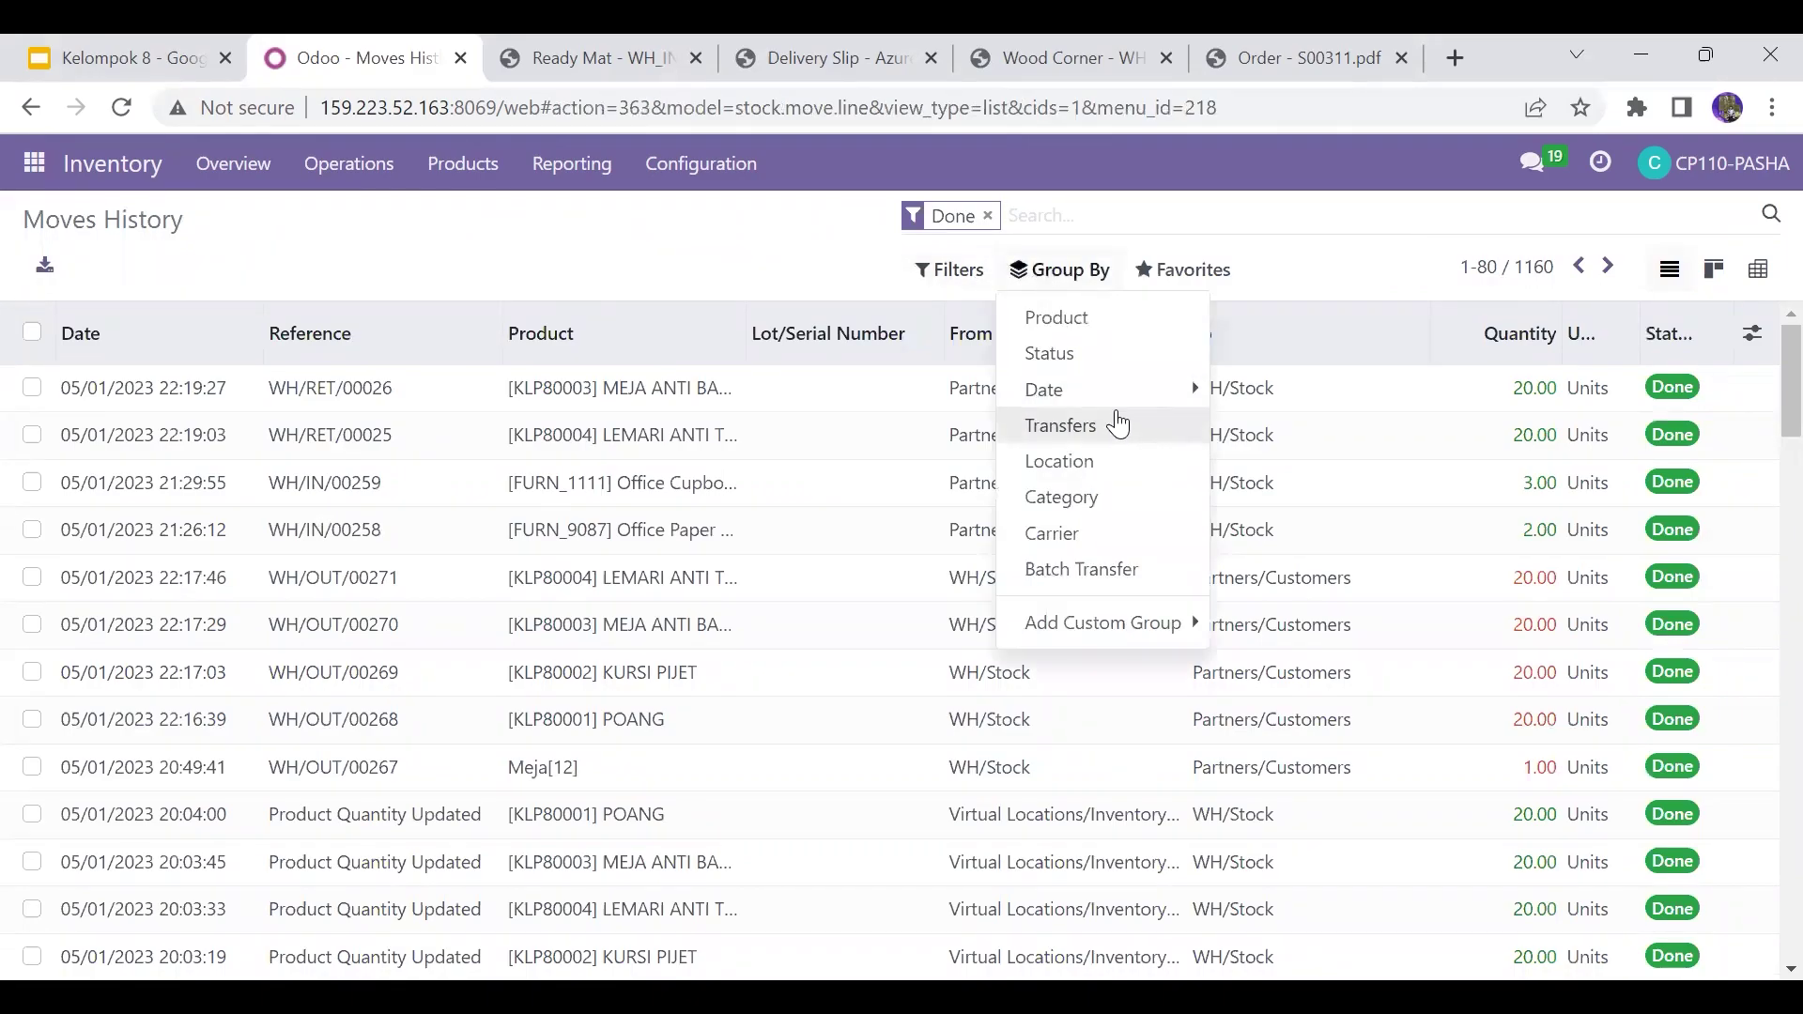
mouse_move(1113, 395)
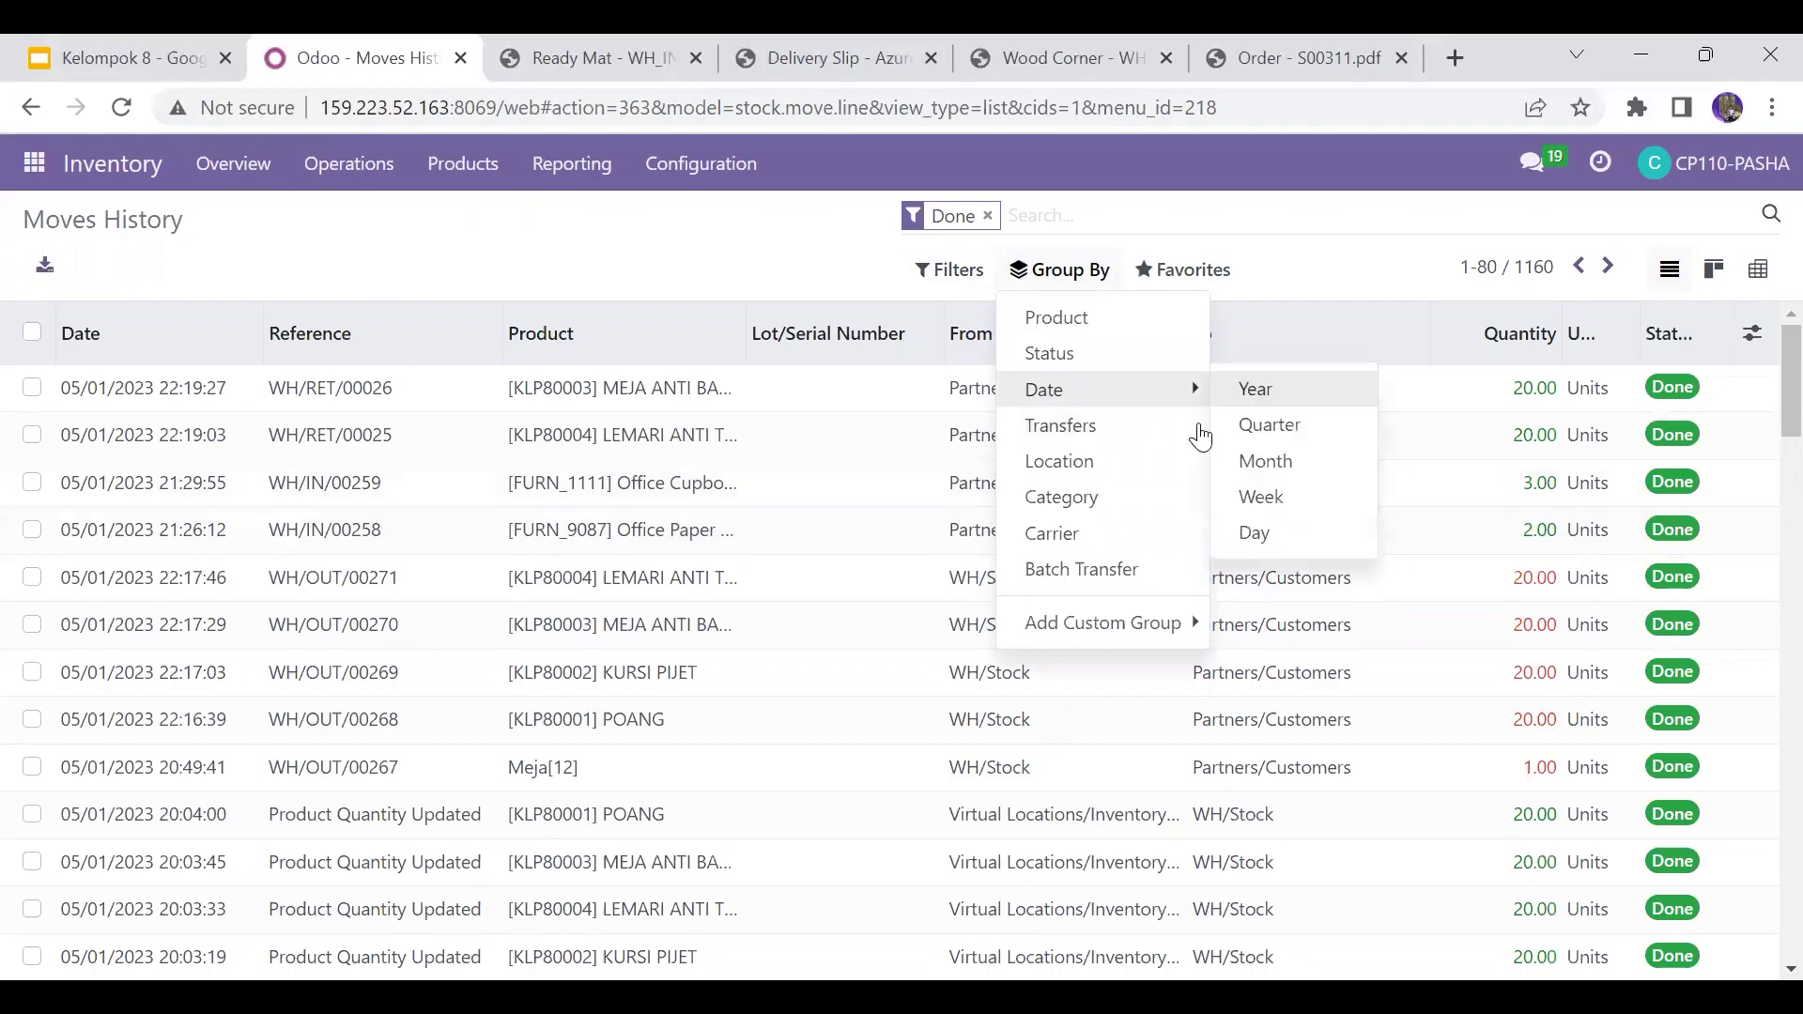
mouse_move(1187, 394)
click(1252, 533)
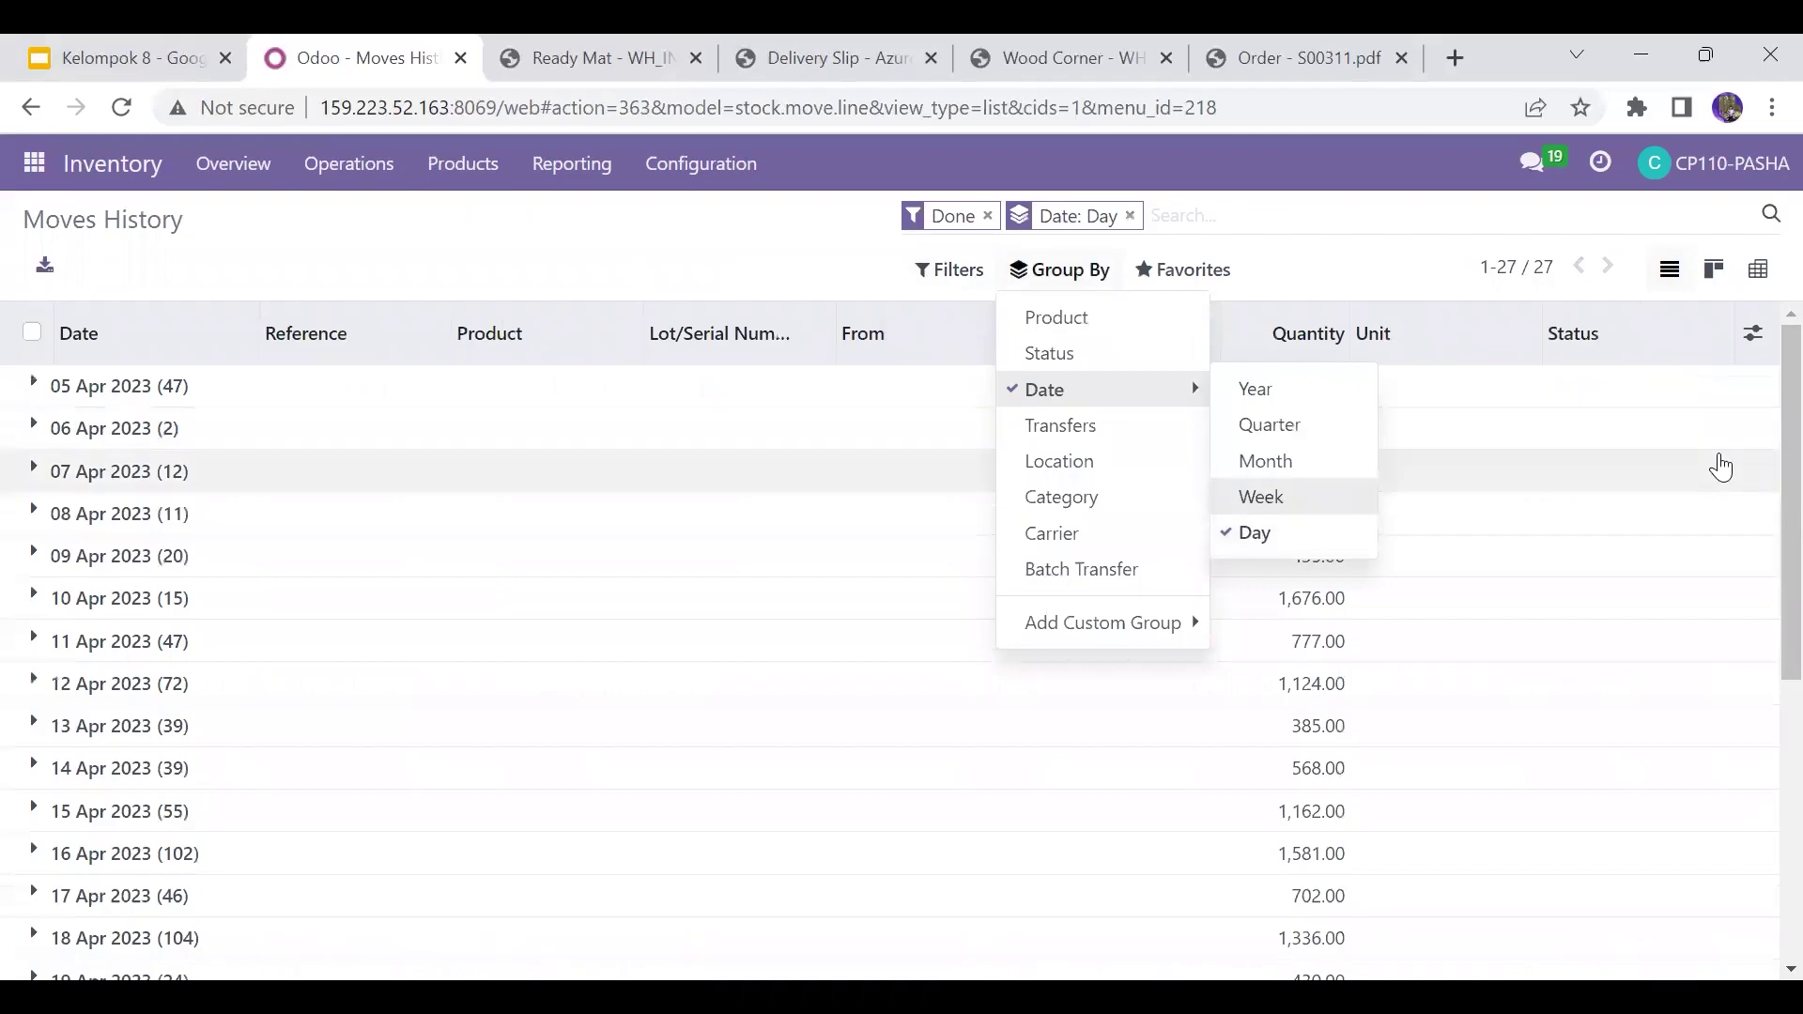
click(1112, 324)
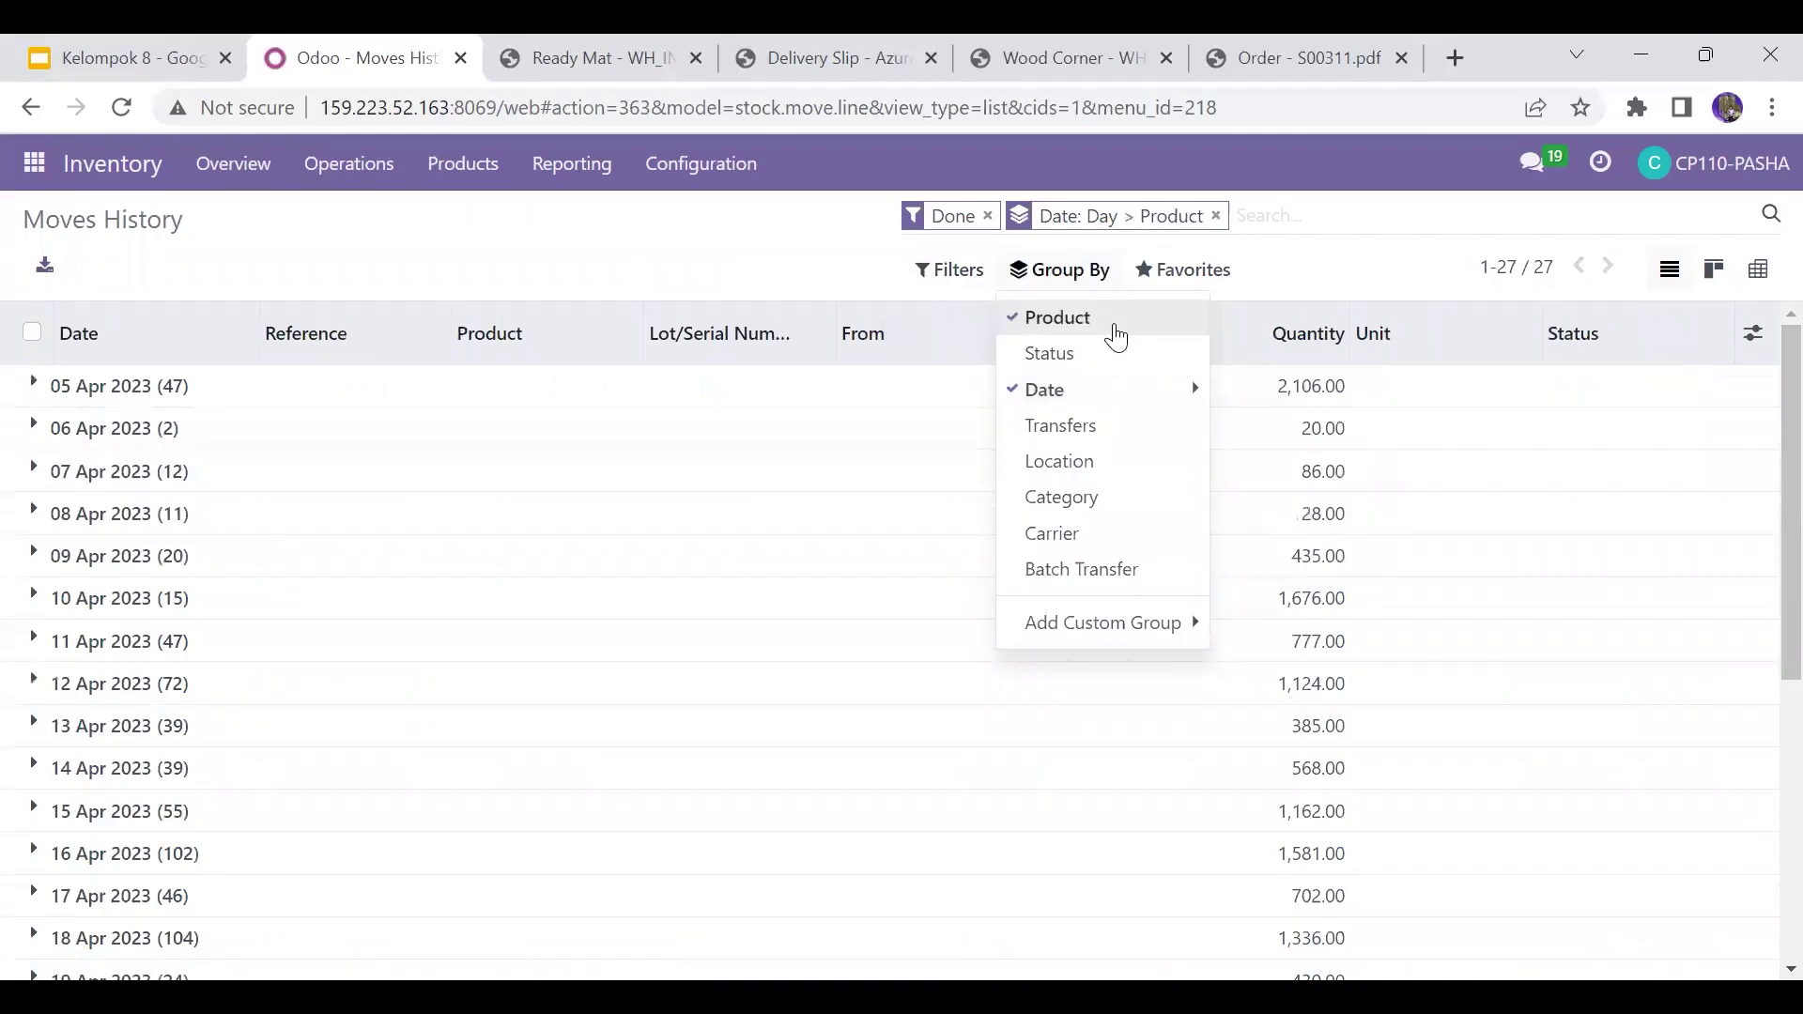
Step: Expand the 01 May 2023 day group in Moves History
scroll(1759, 729, down, 5)
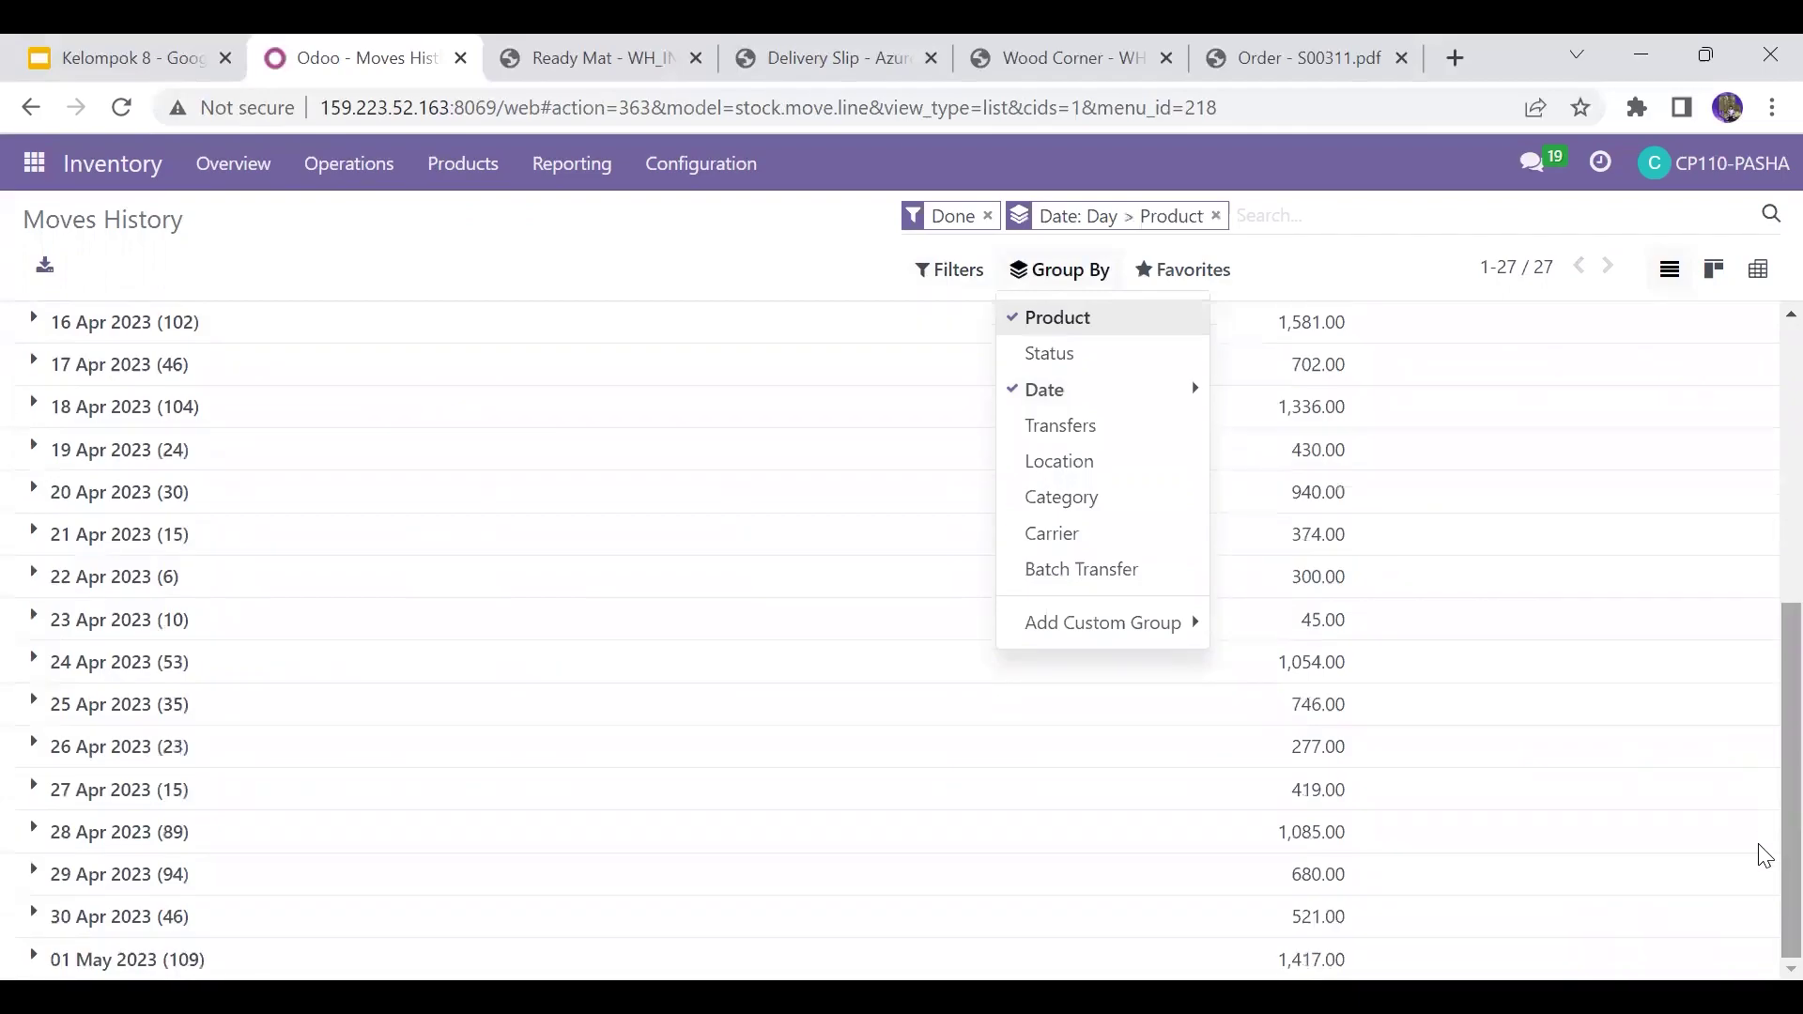
click(188, 950)
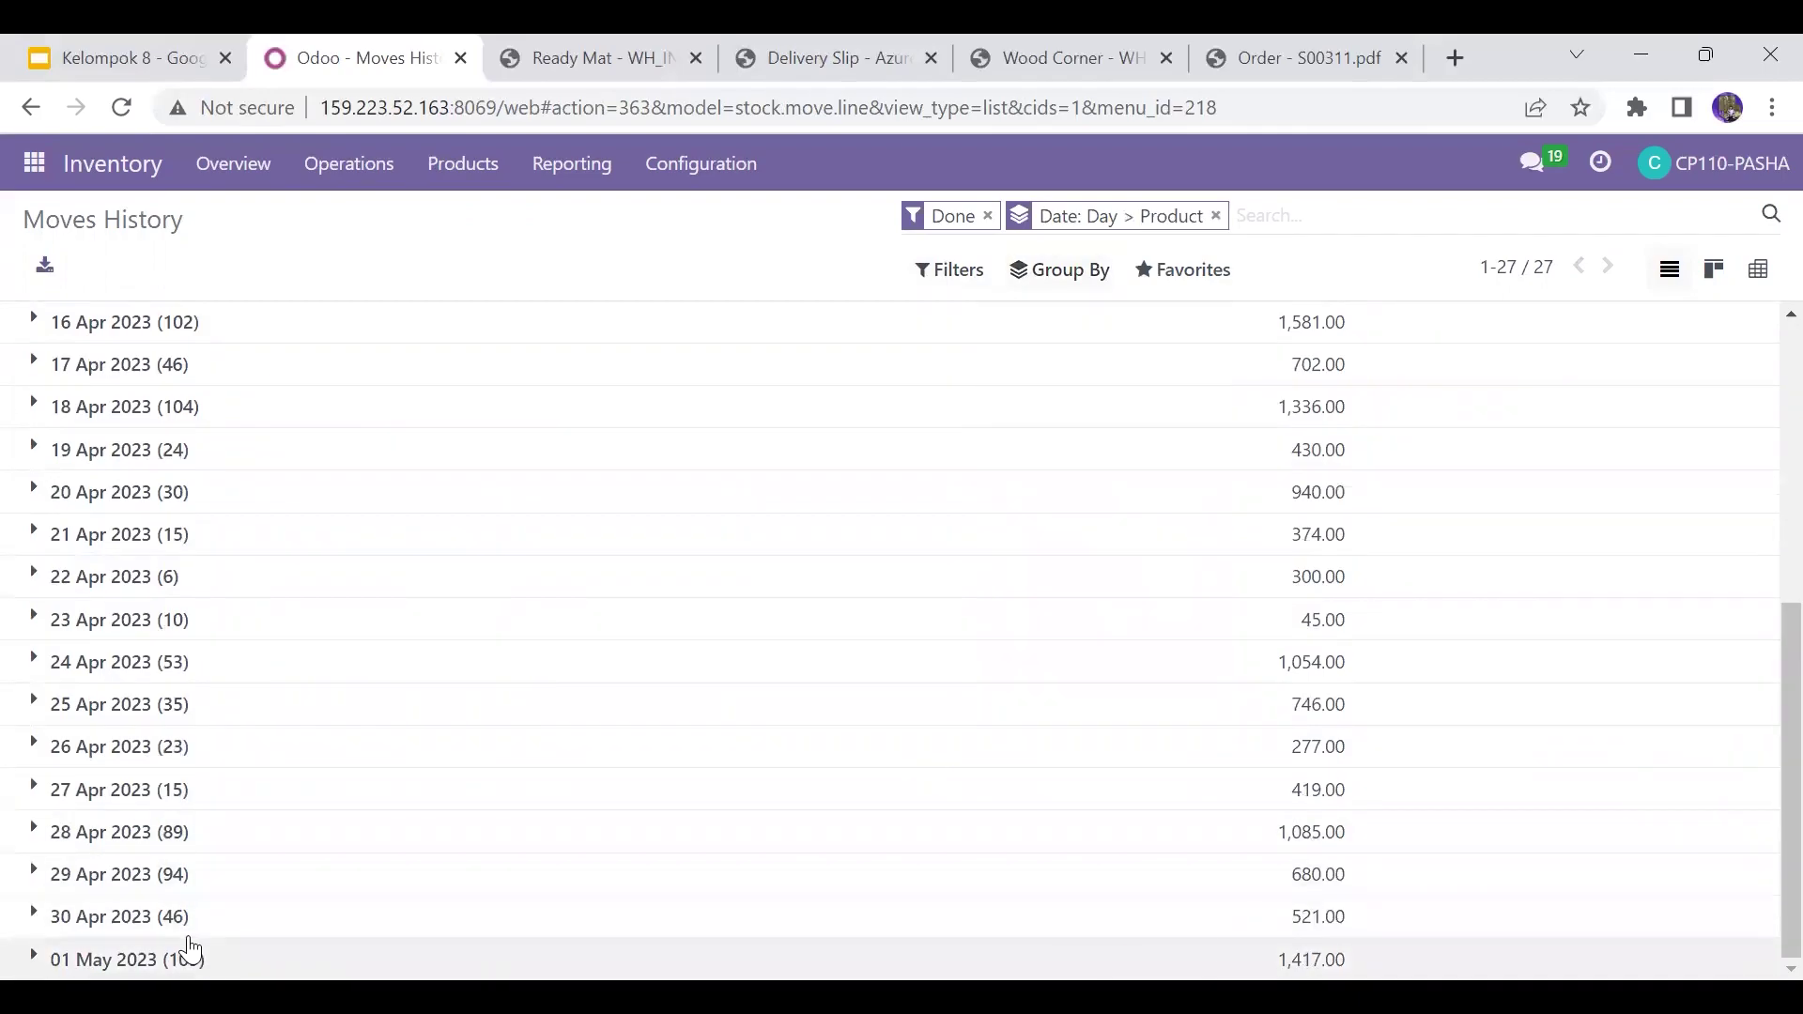
scroll(1762, 658, down, 4)
scroll(1762, 736, down, 1)
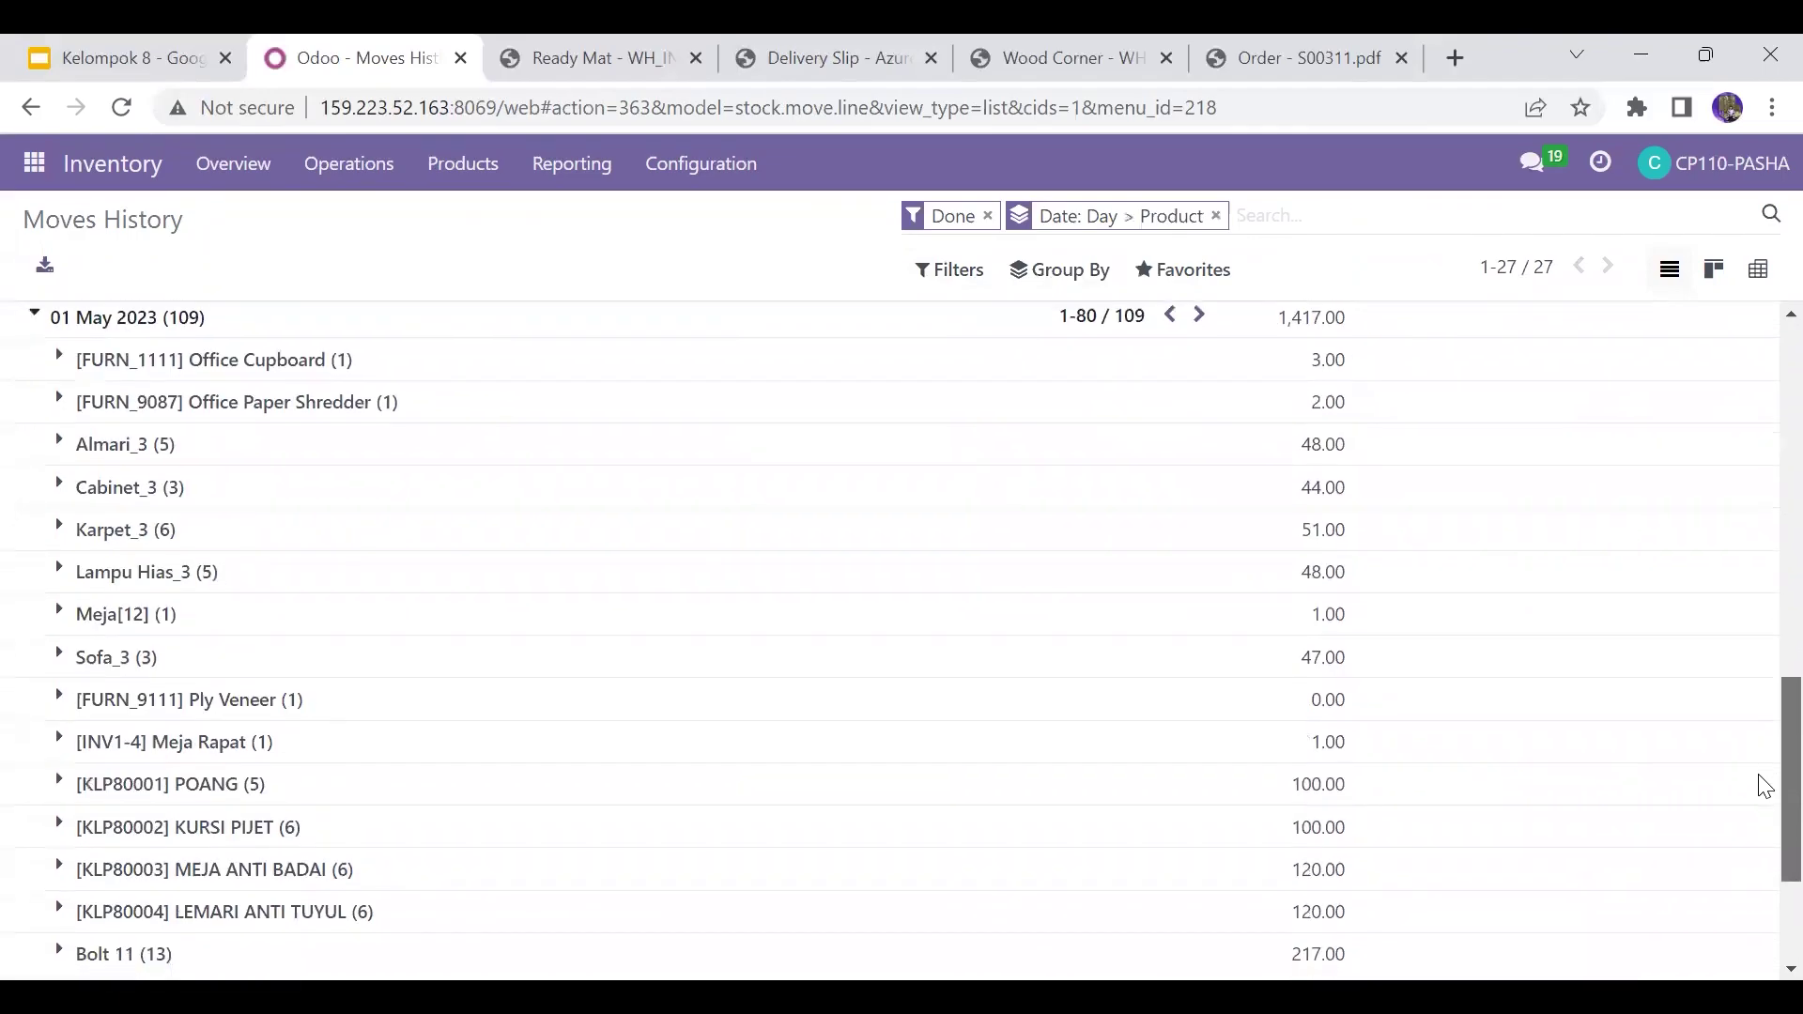
scroll(1764, 785, down, 1)
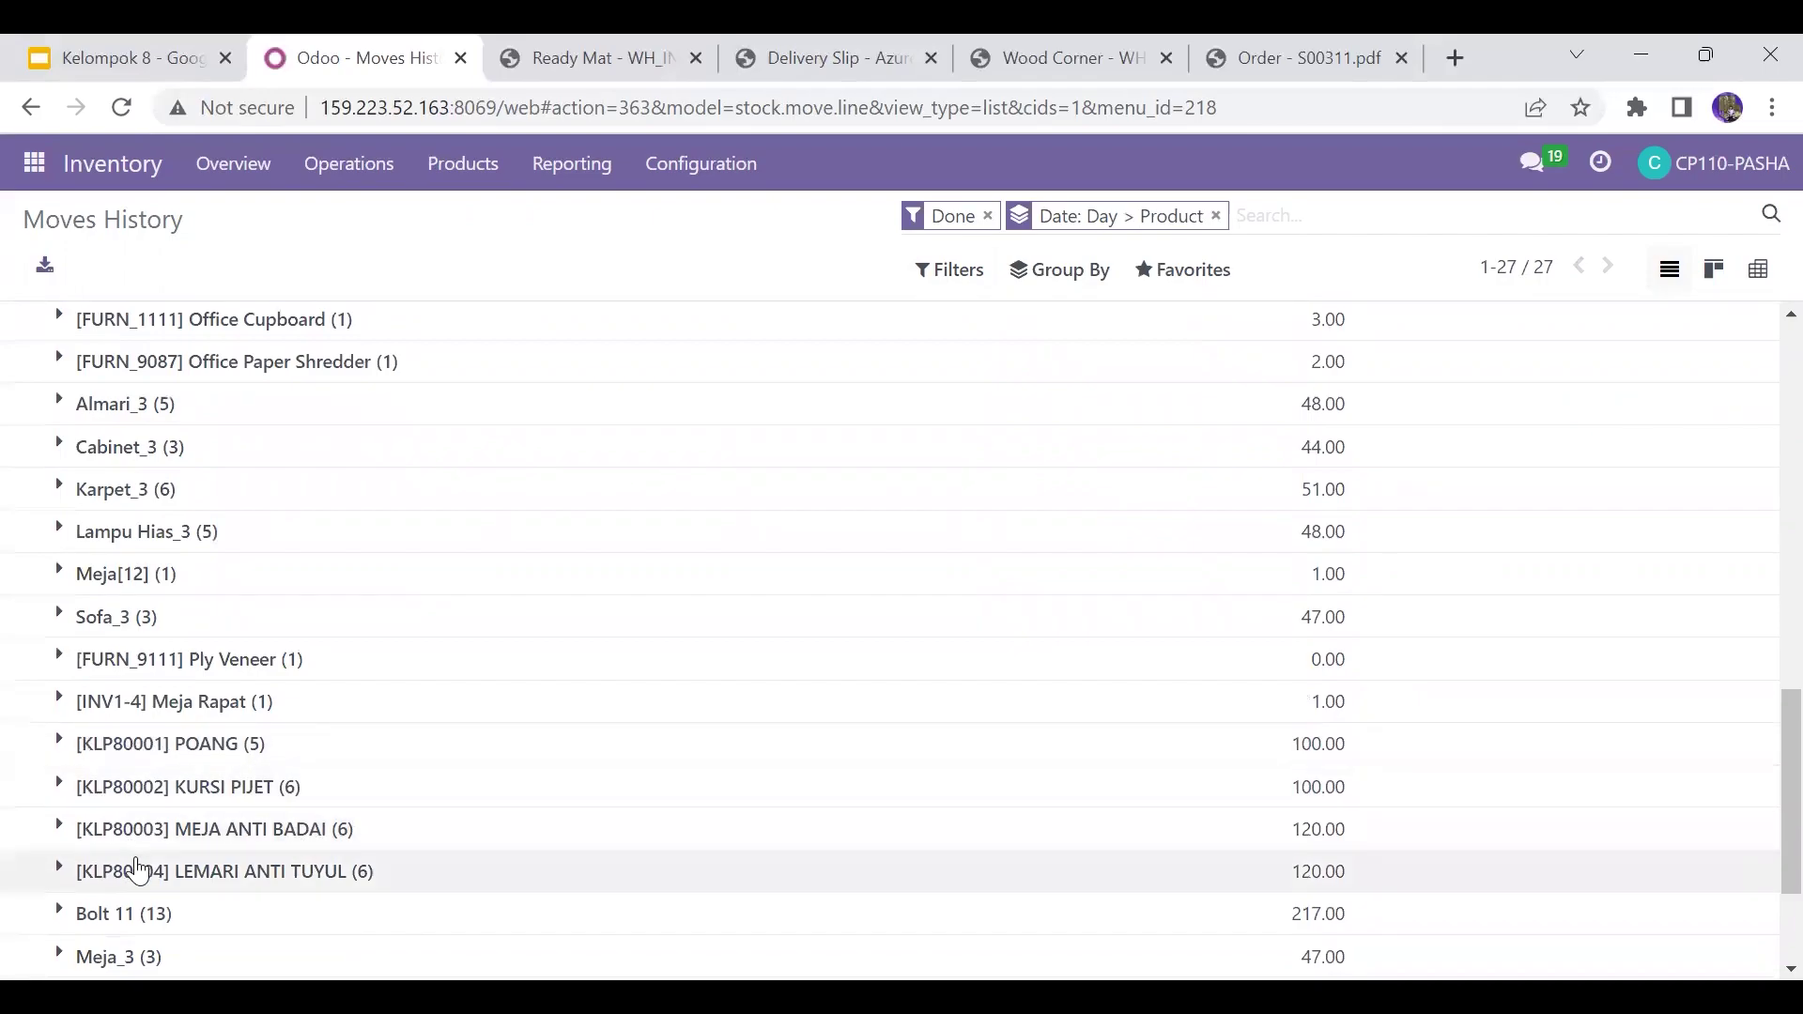
Step: Expand then collapse the POANG and KURSI PIJET product moves
click(247, 746)
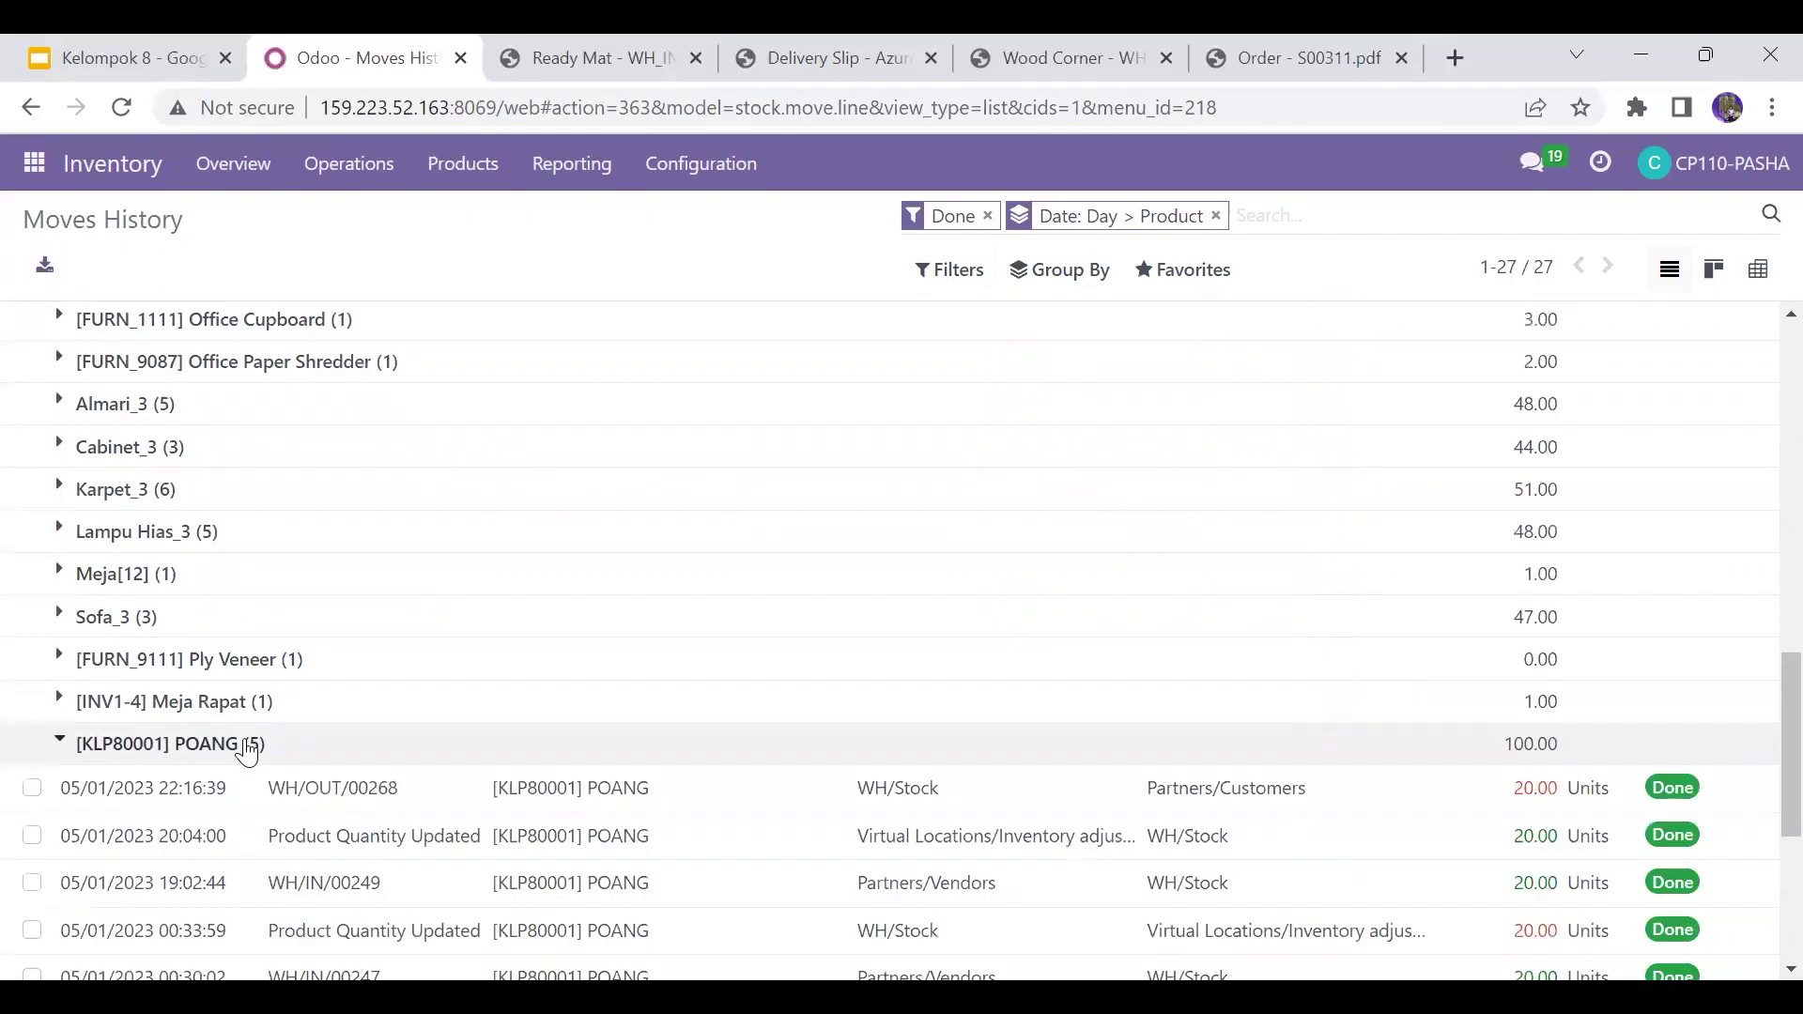
scroll(1764, 794, down, 3)
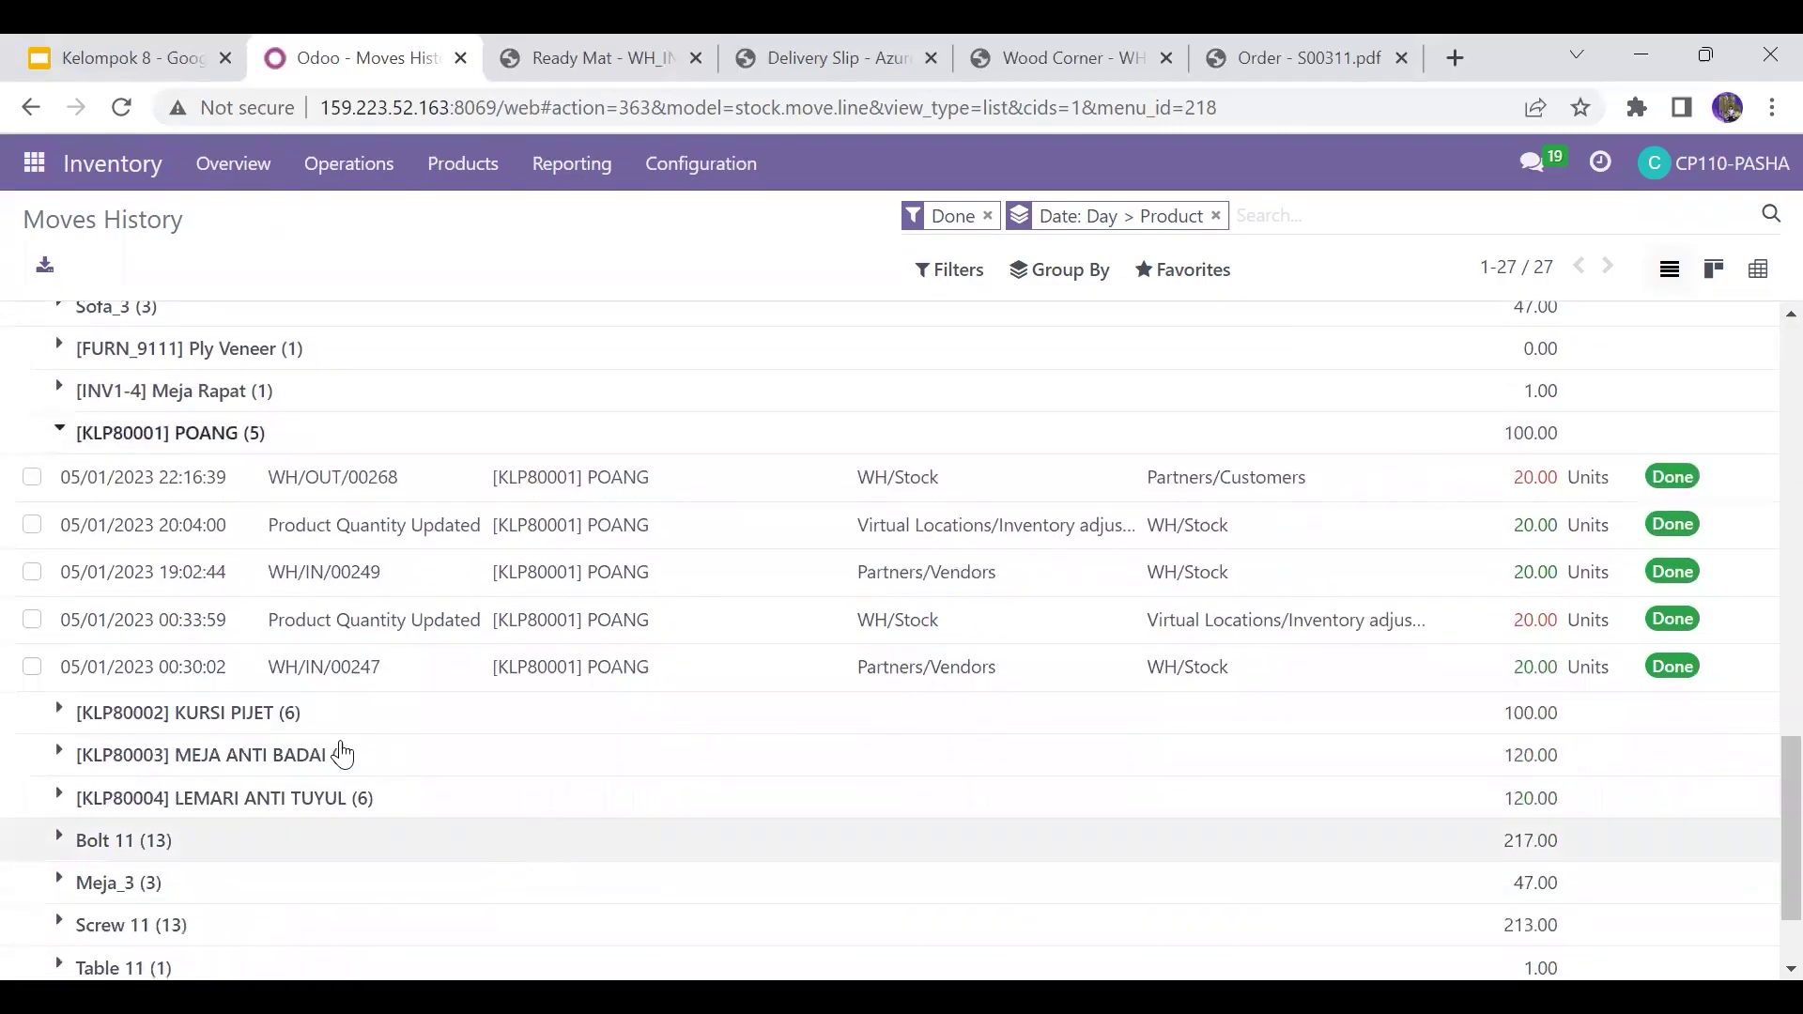
click(280, 731)
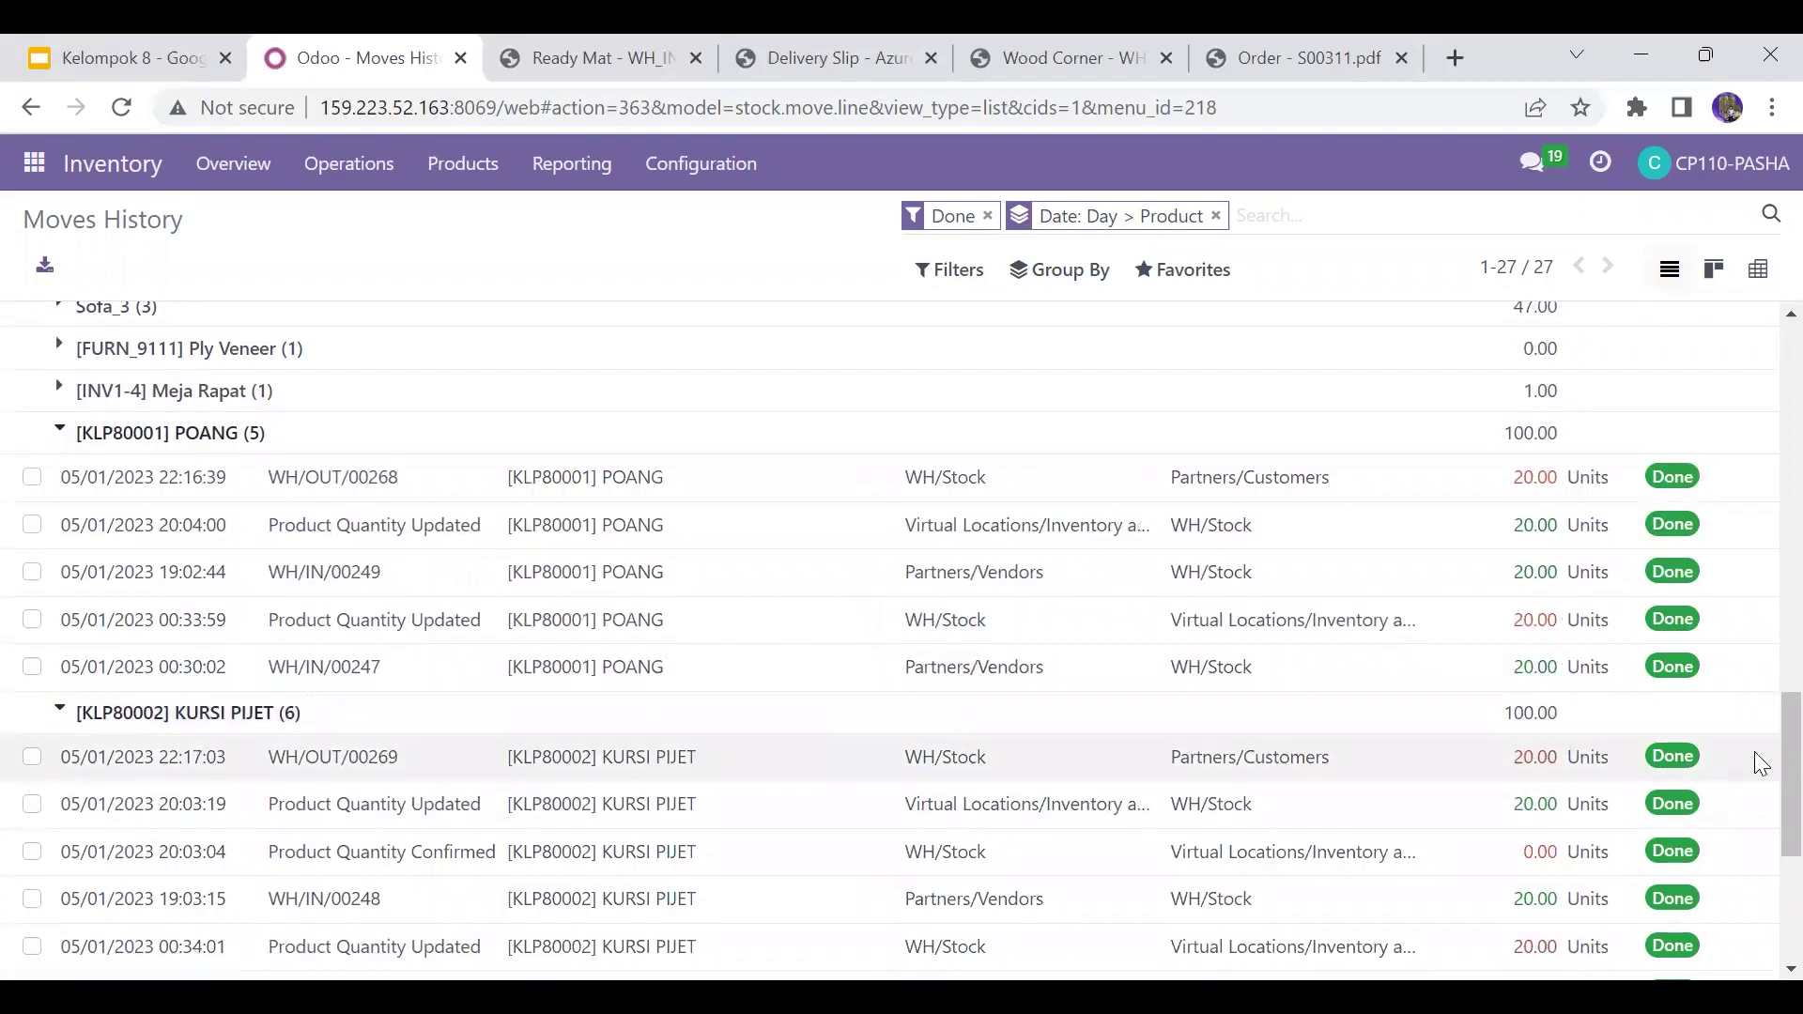
scroll(1763, 845, down, 3)
scroll(1764, 848, down, 1)
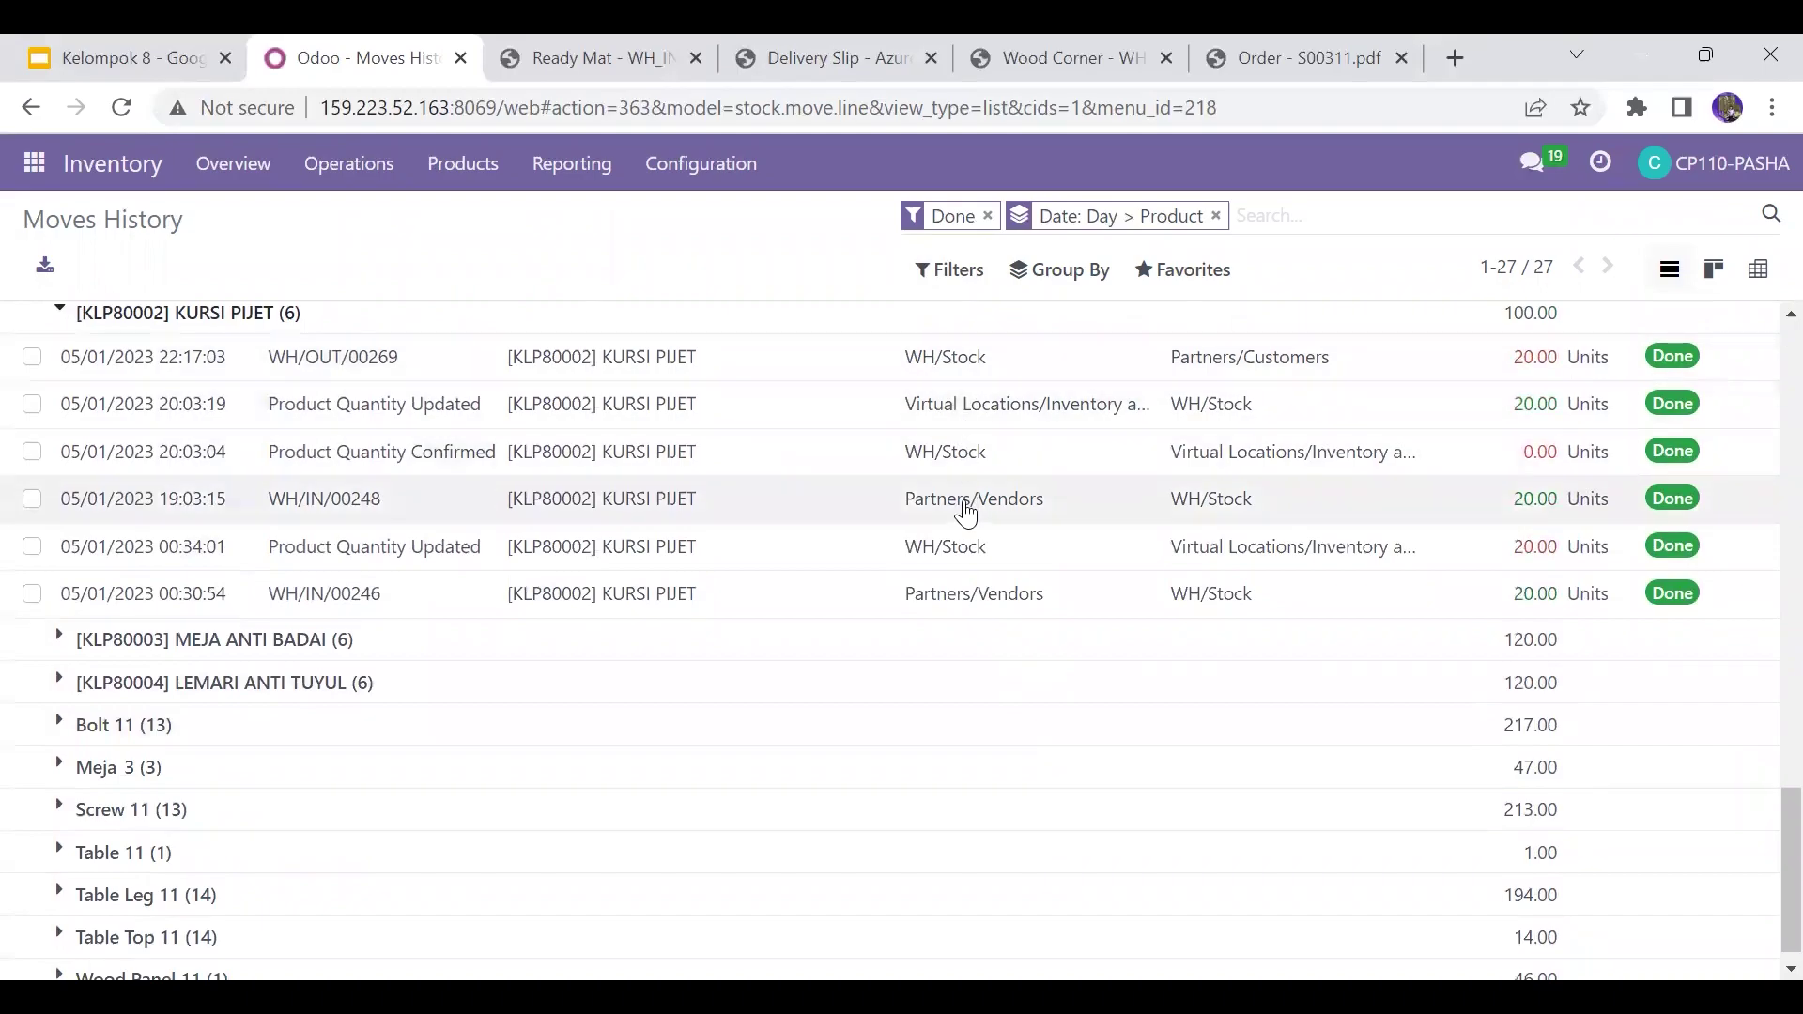
click(58, 312)
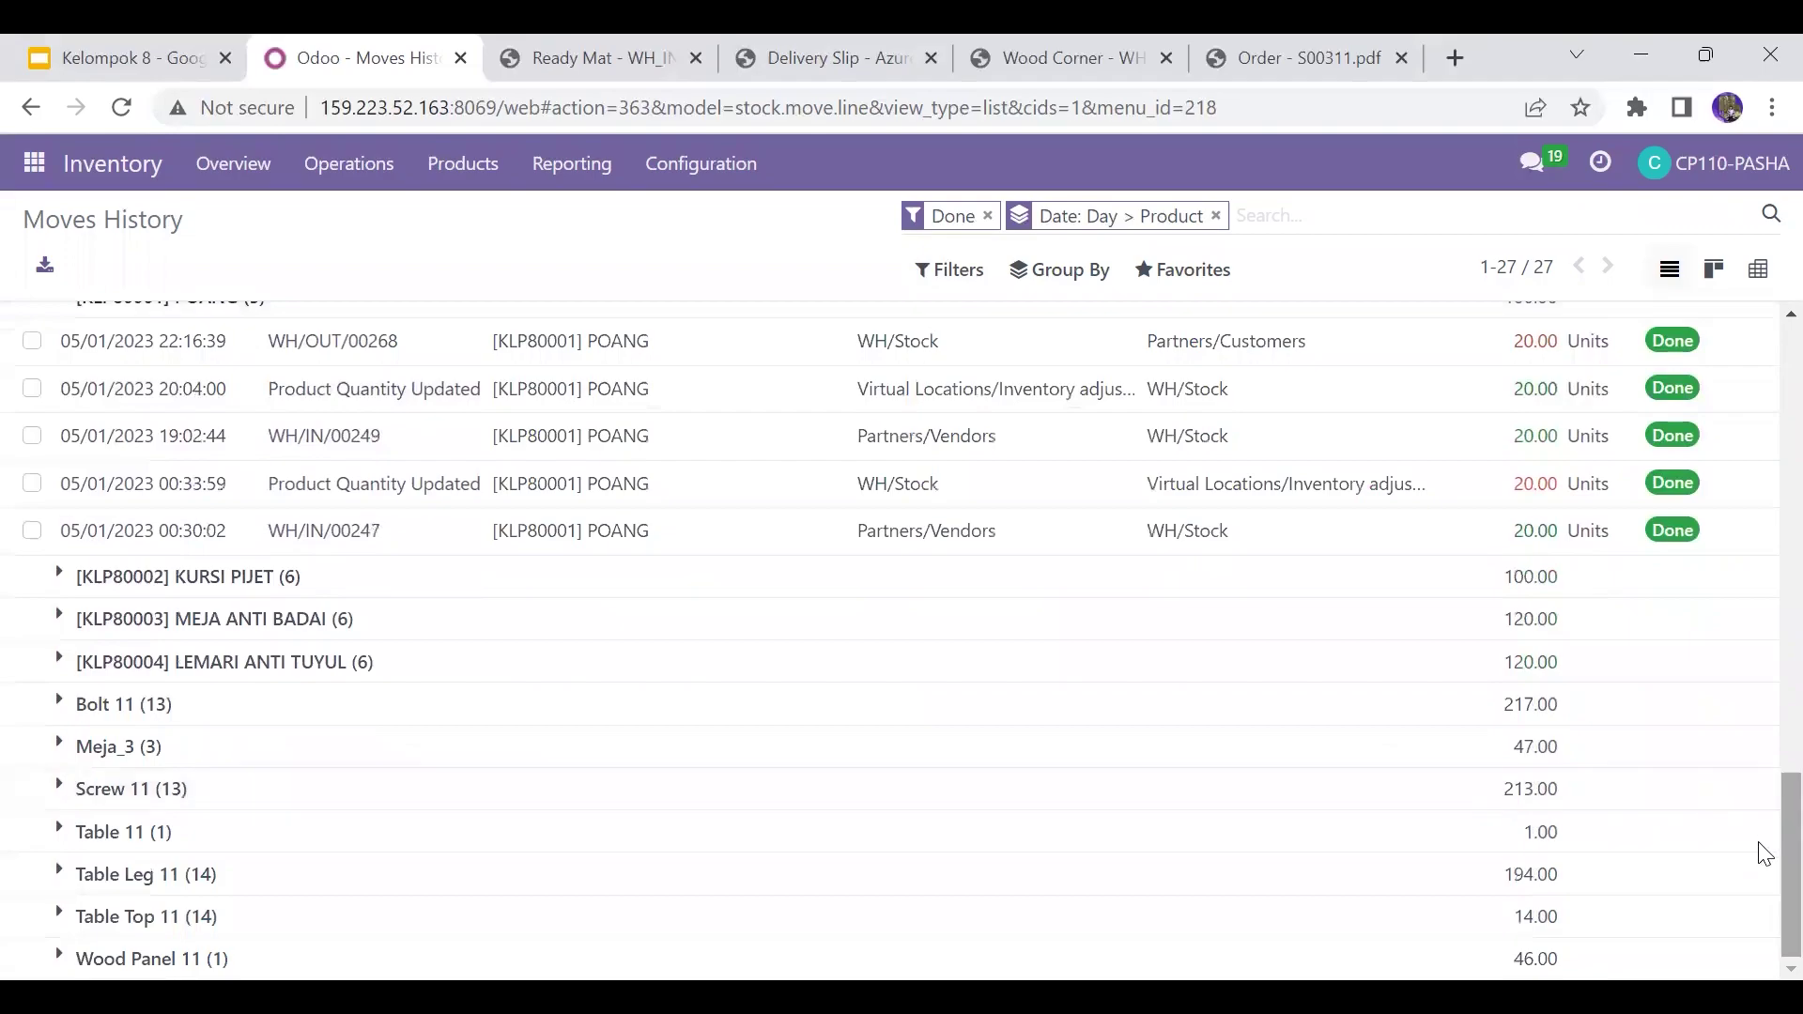
scroll(1763, 732, up, 5)
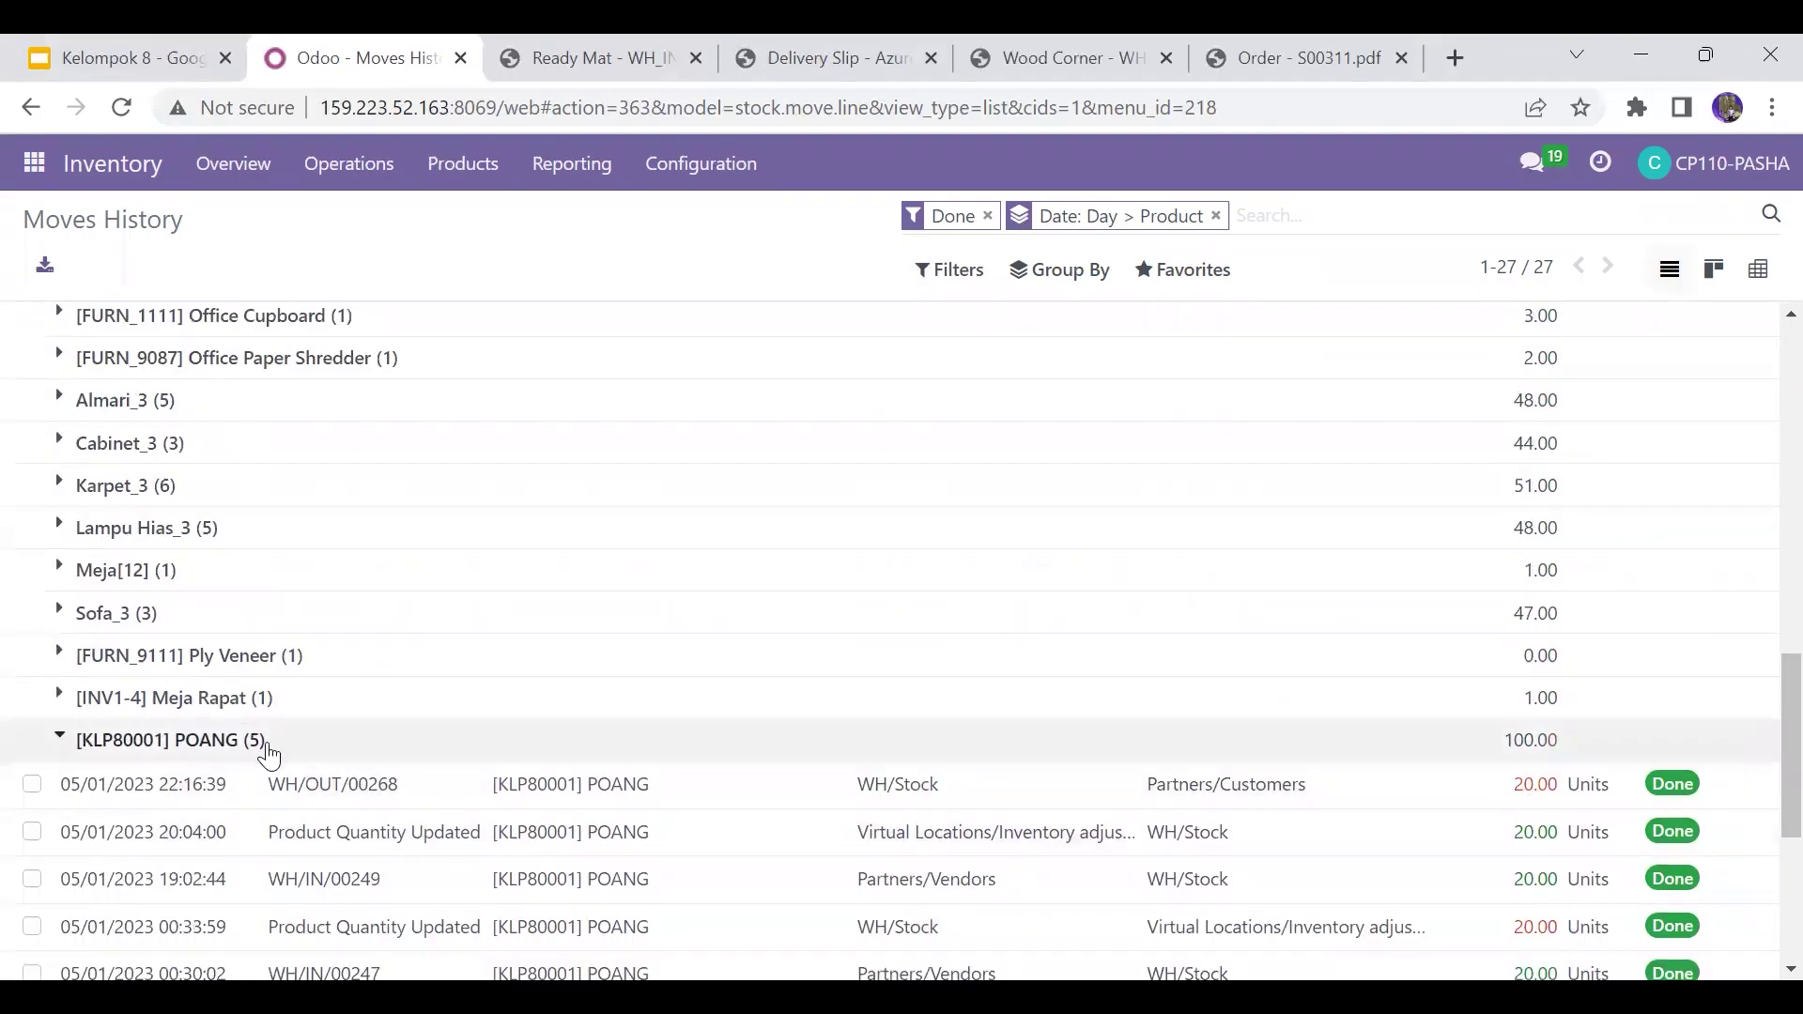
click(260, 741)
scroll(1766, 745, down, 2)
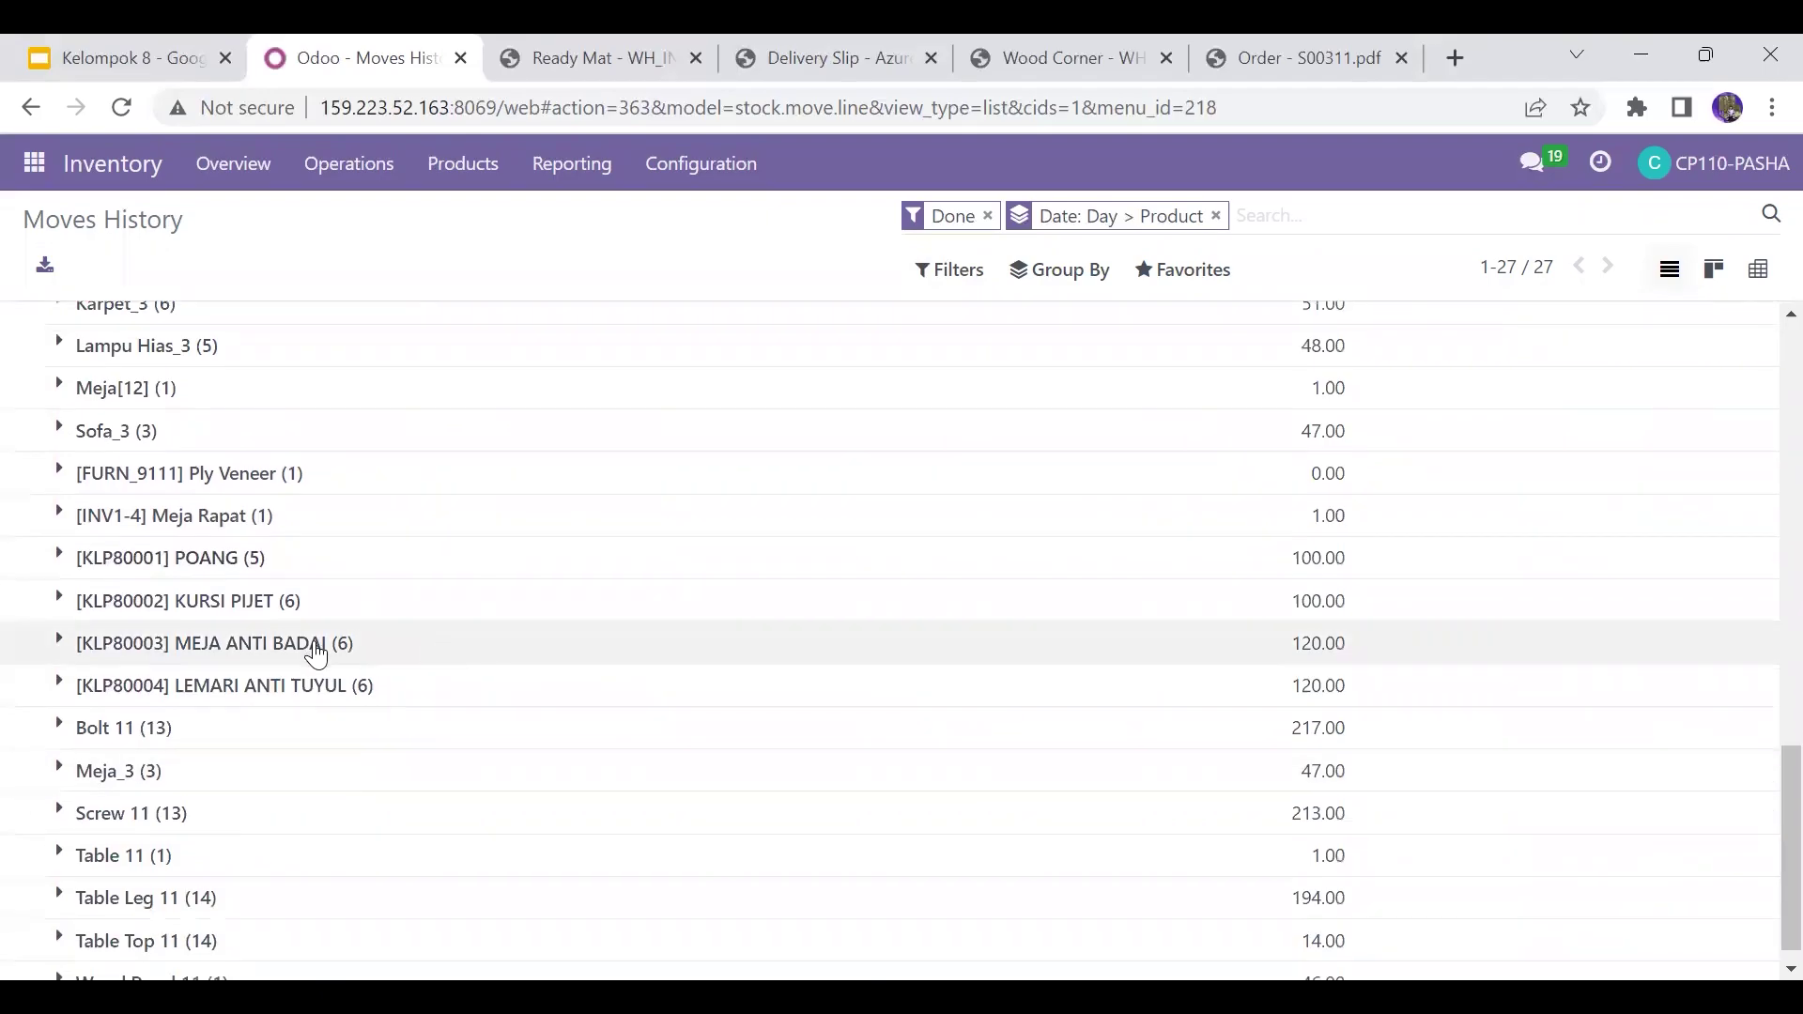
Step: Expand the [KLP80003] MEJA ANTI BADAI group to review its six 20-unit moves, including WH/OUT/00270 and WH/RET/00026
click(315, 656)
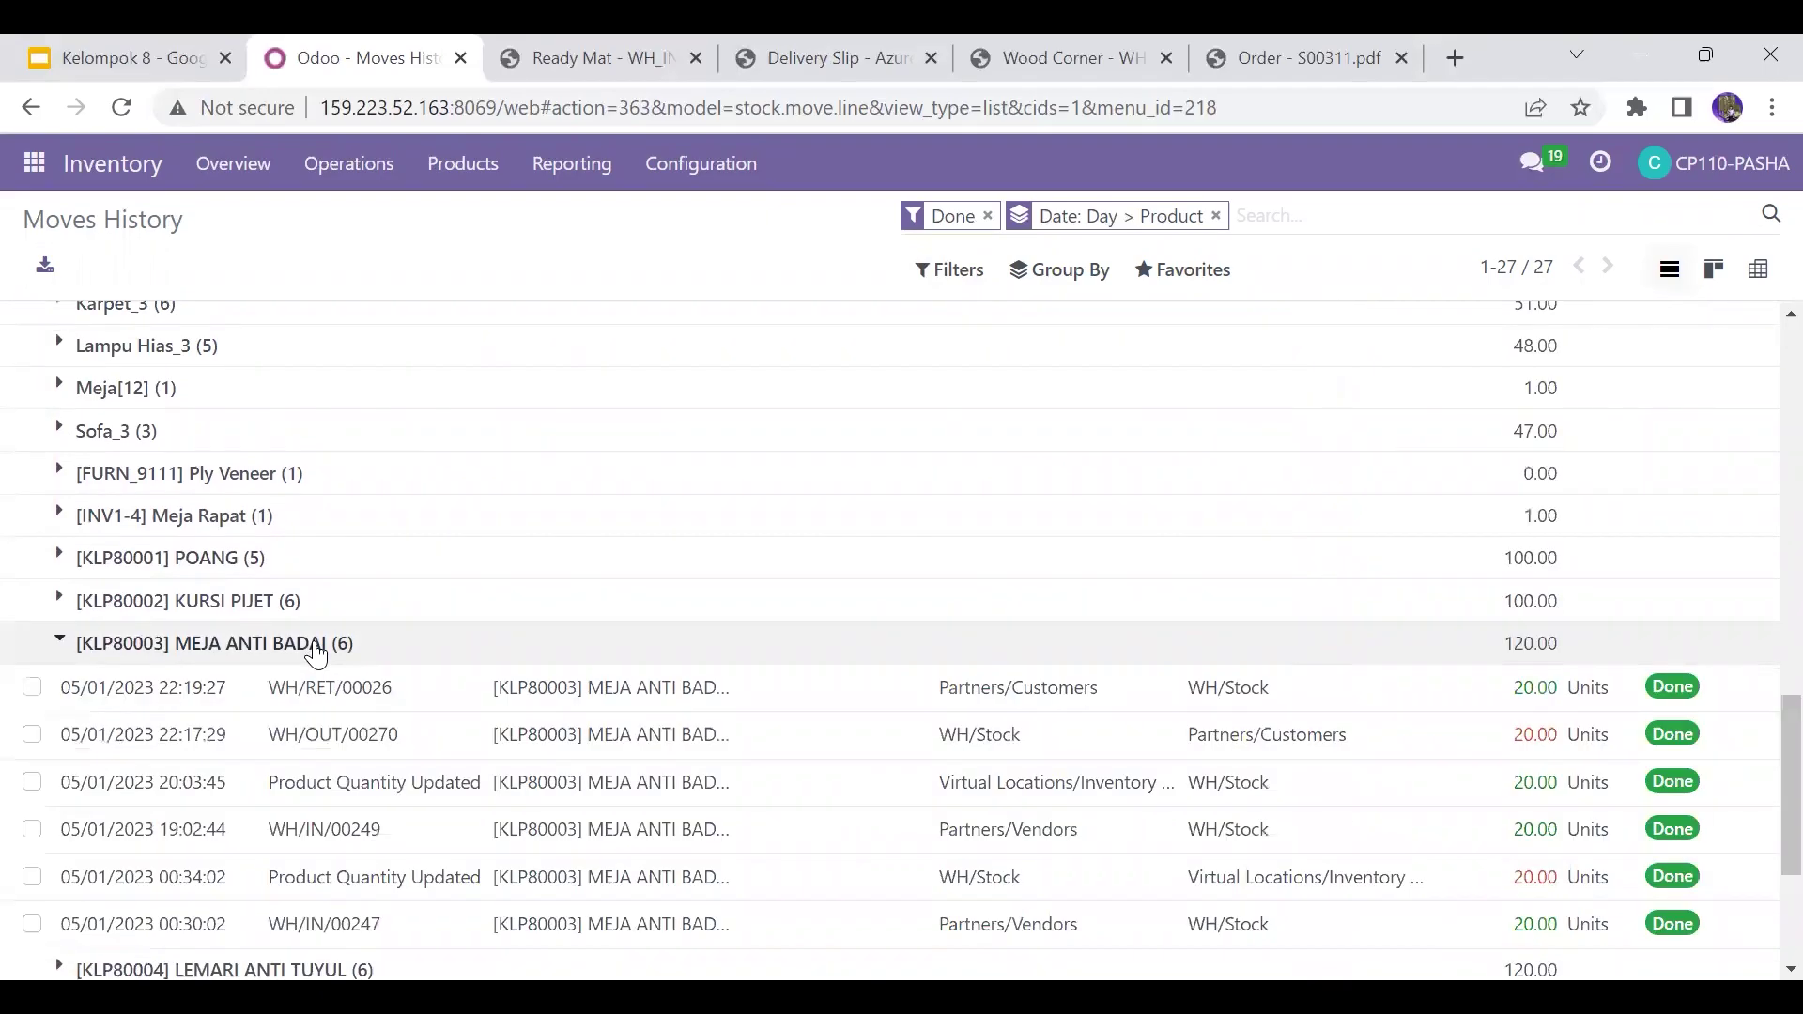
scroll(1764, 873, down, 1)
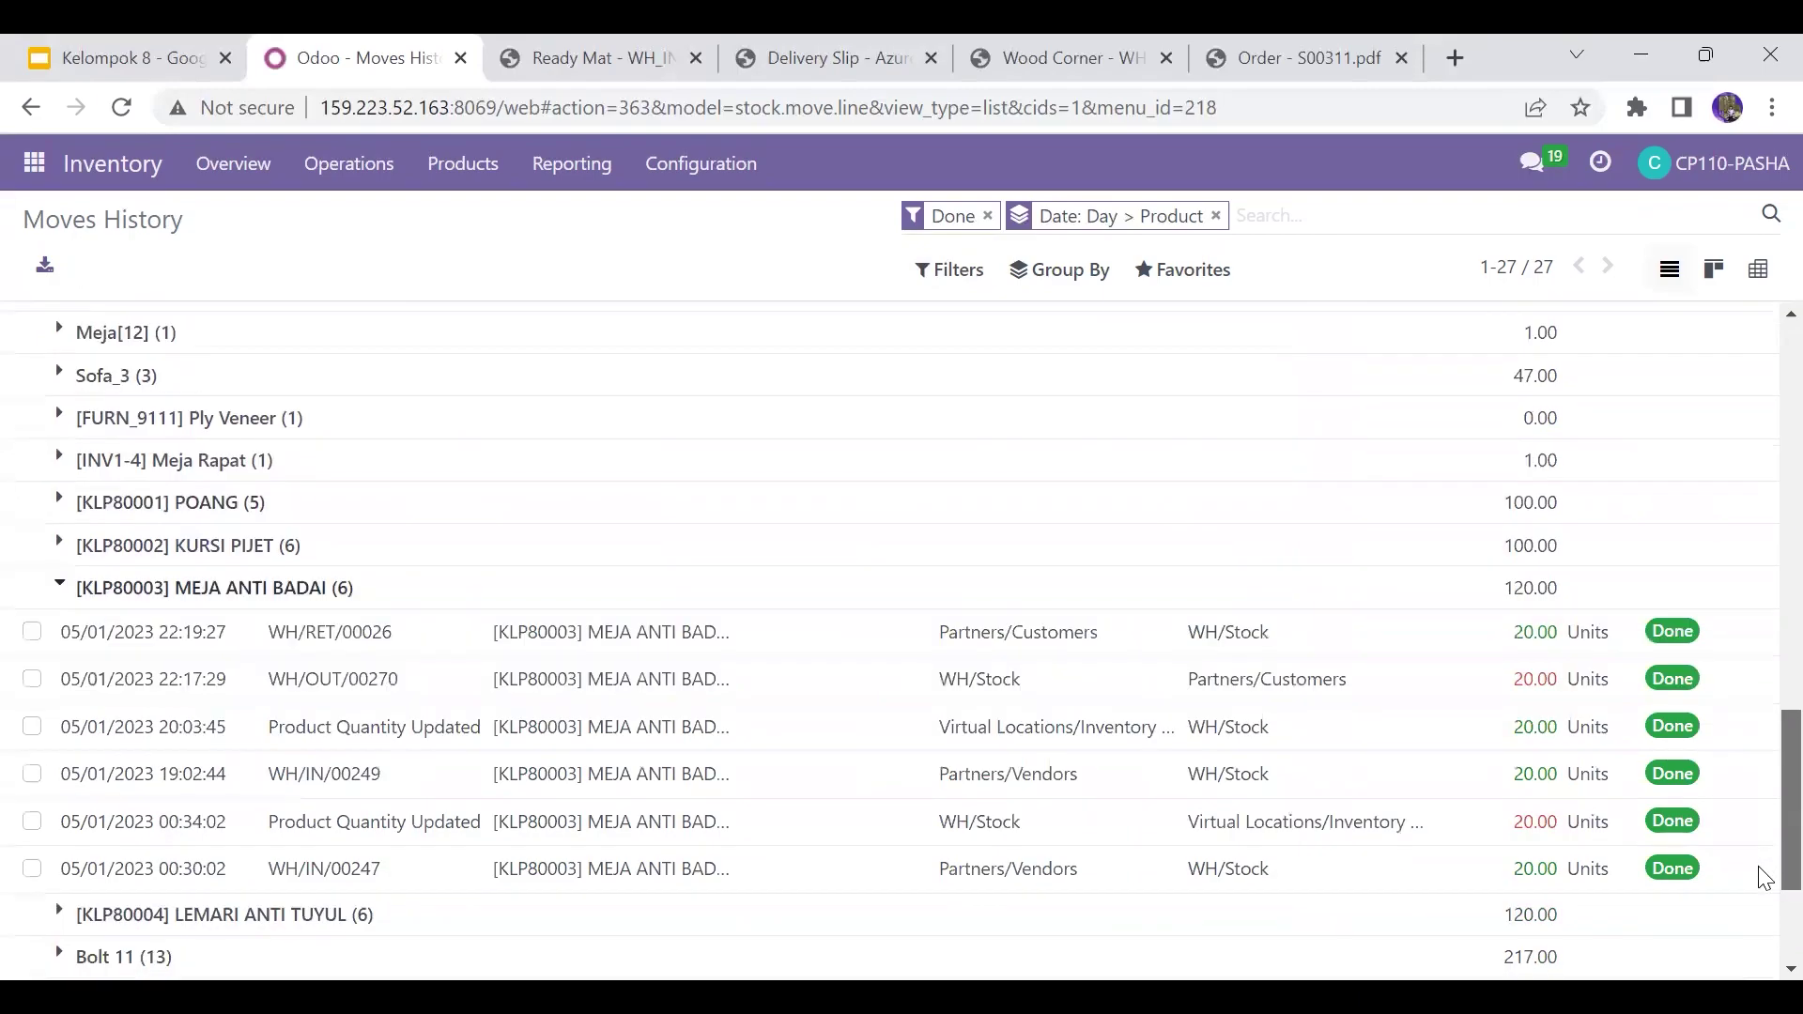
scroll(1760, 869, down, 2)
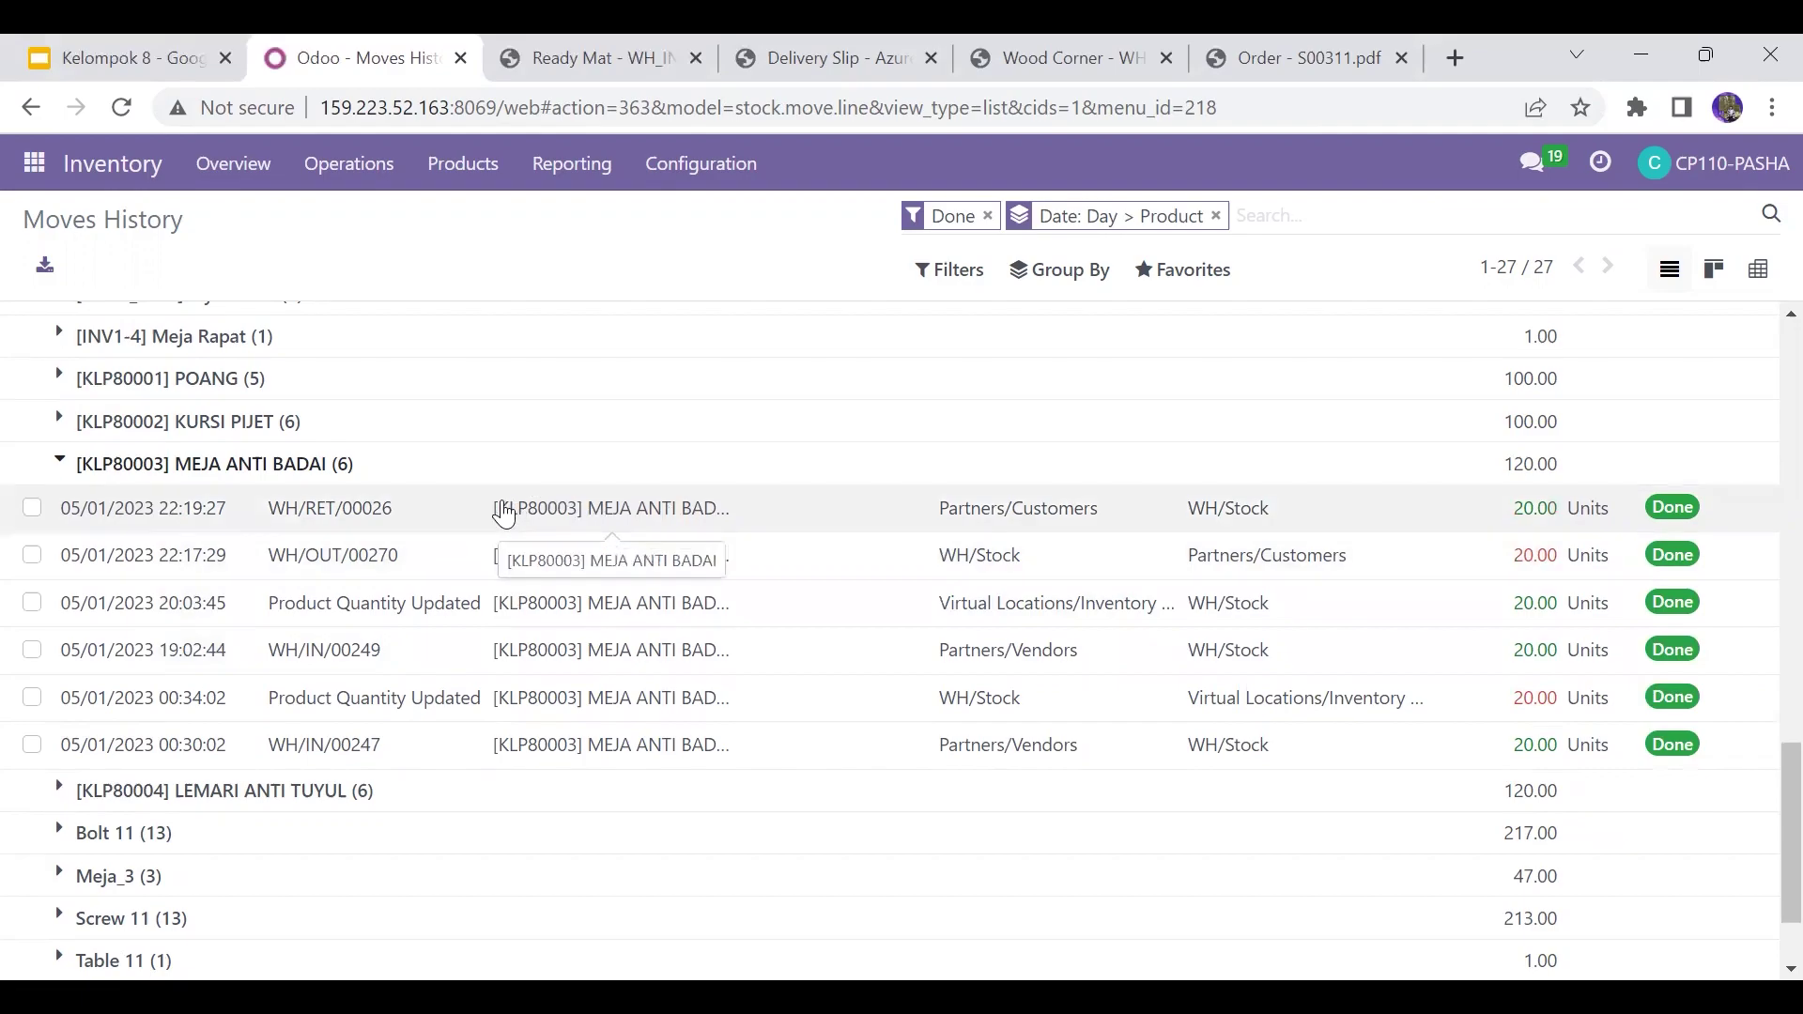
Step: Expand the [KLP80004] LEMARI ANTI TUYUL group to review its six 20-unit moves, including WH/OUT/00271 and WH/RET/00025
click(355, 810)
scroll(1762, 846, down, 3)
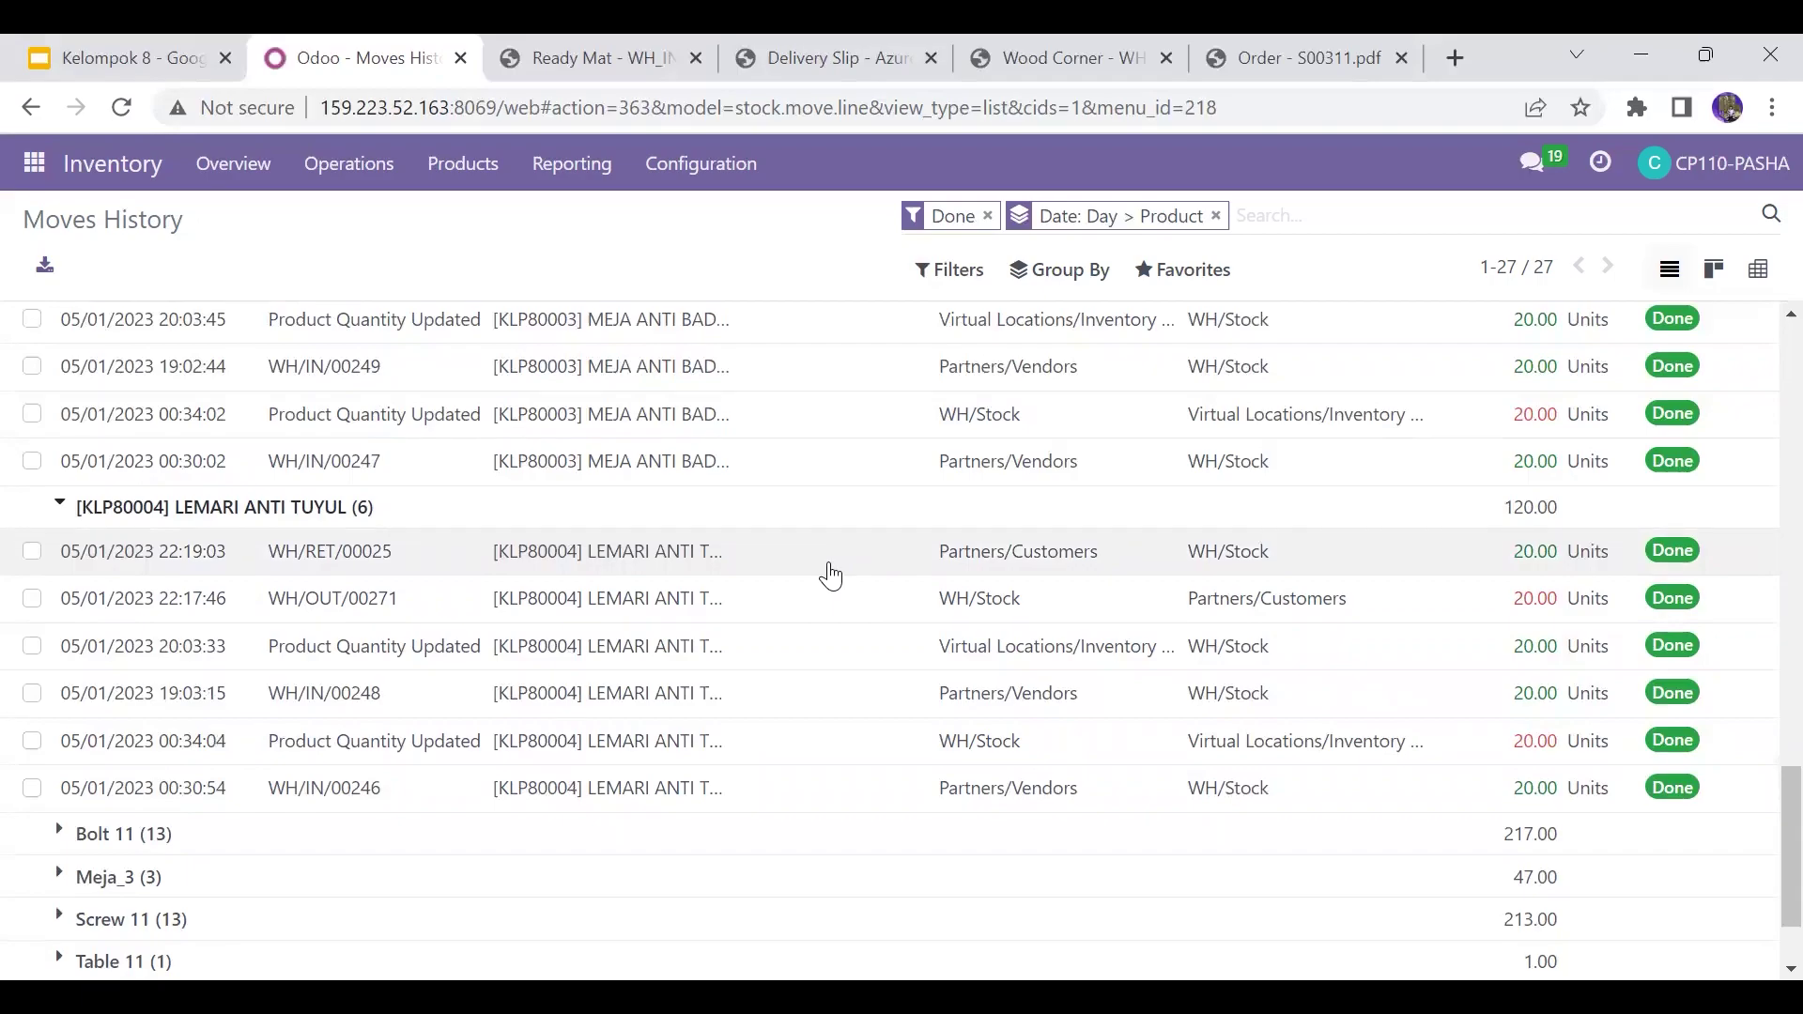
drag(1788, 809, 1758, 729)
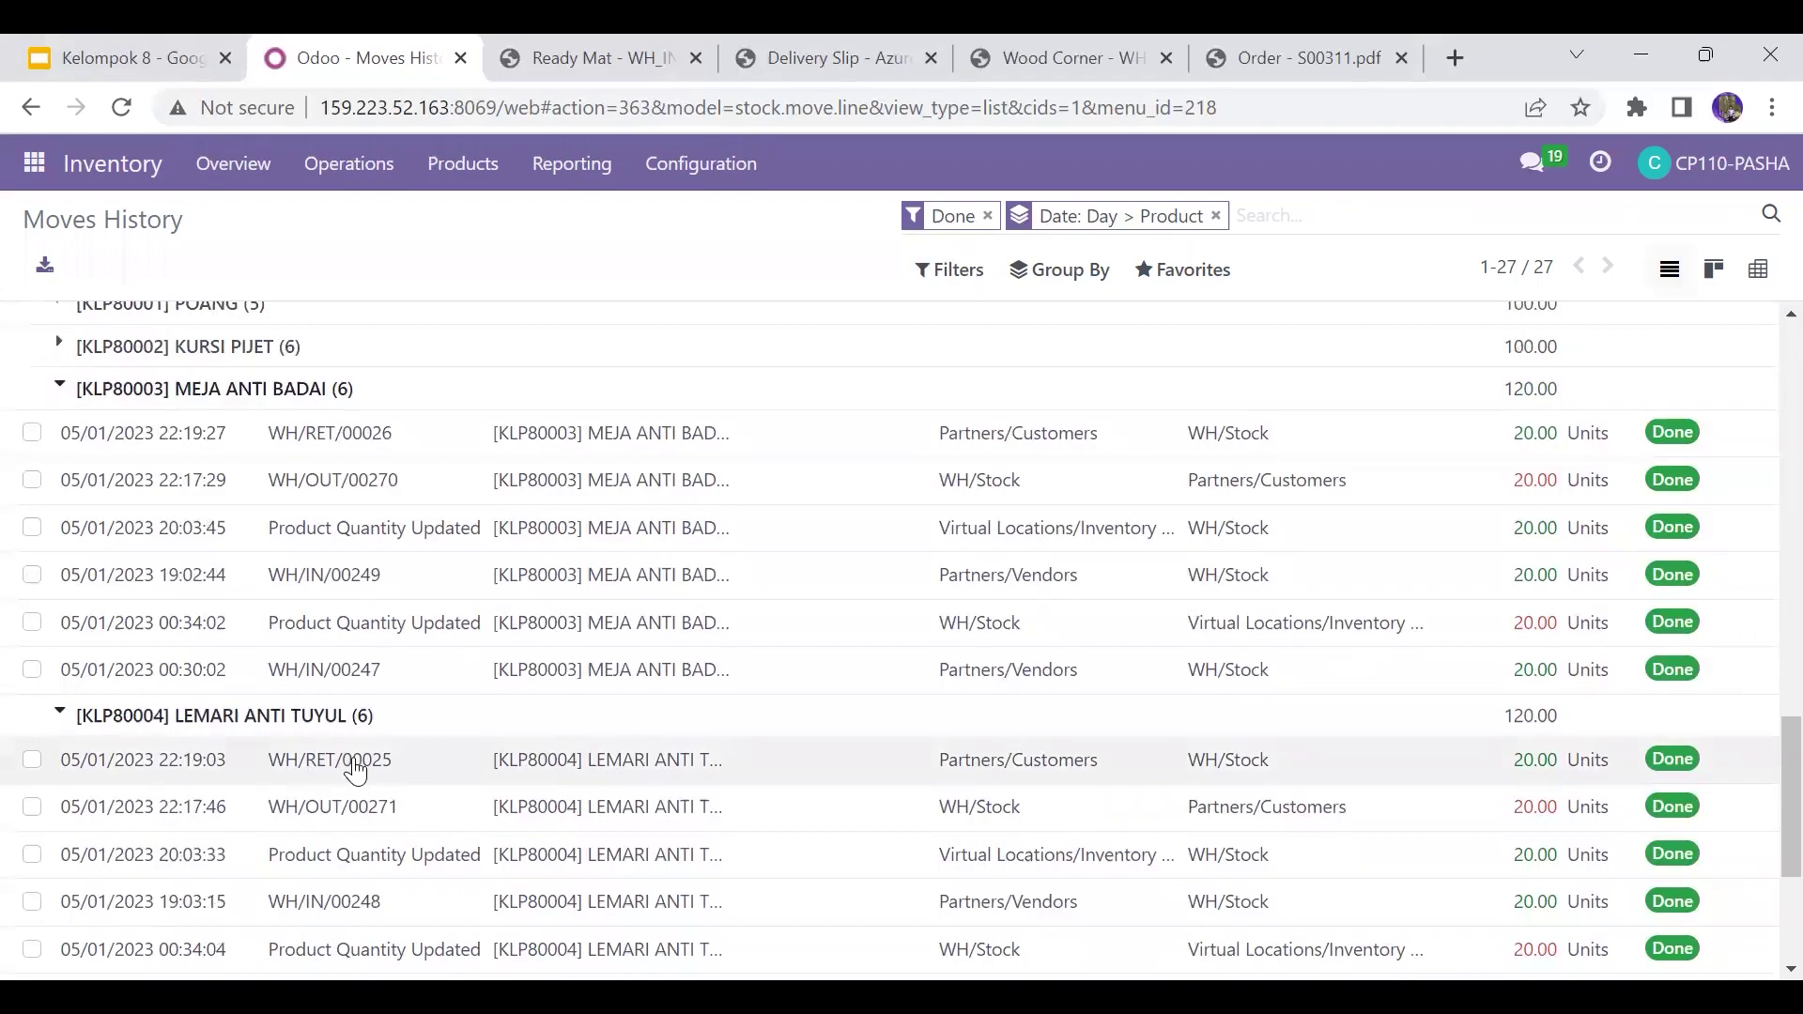
drag(1774, 748, 1759, 801)
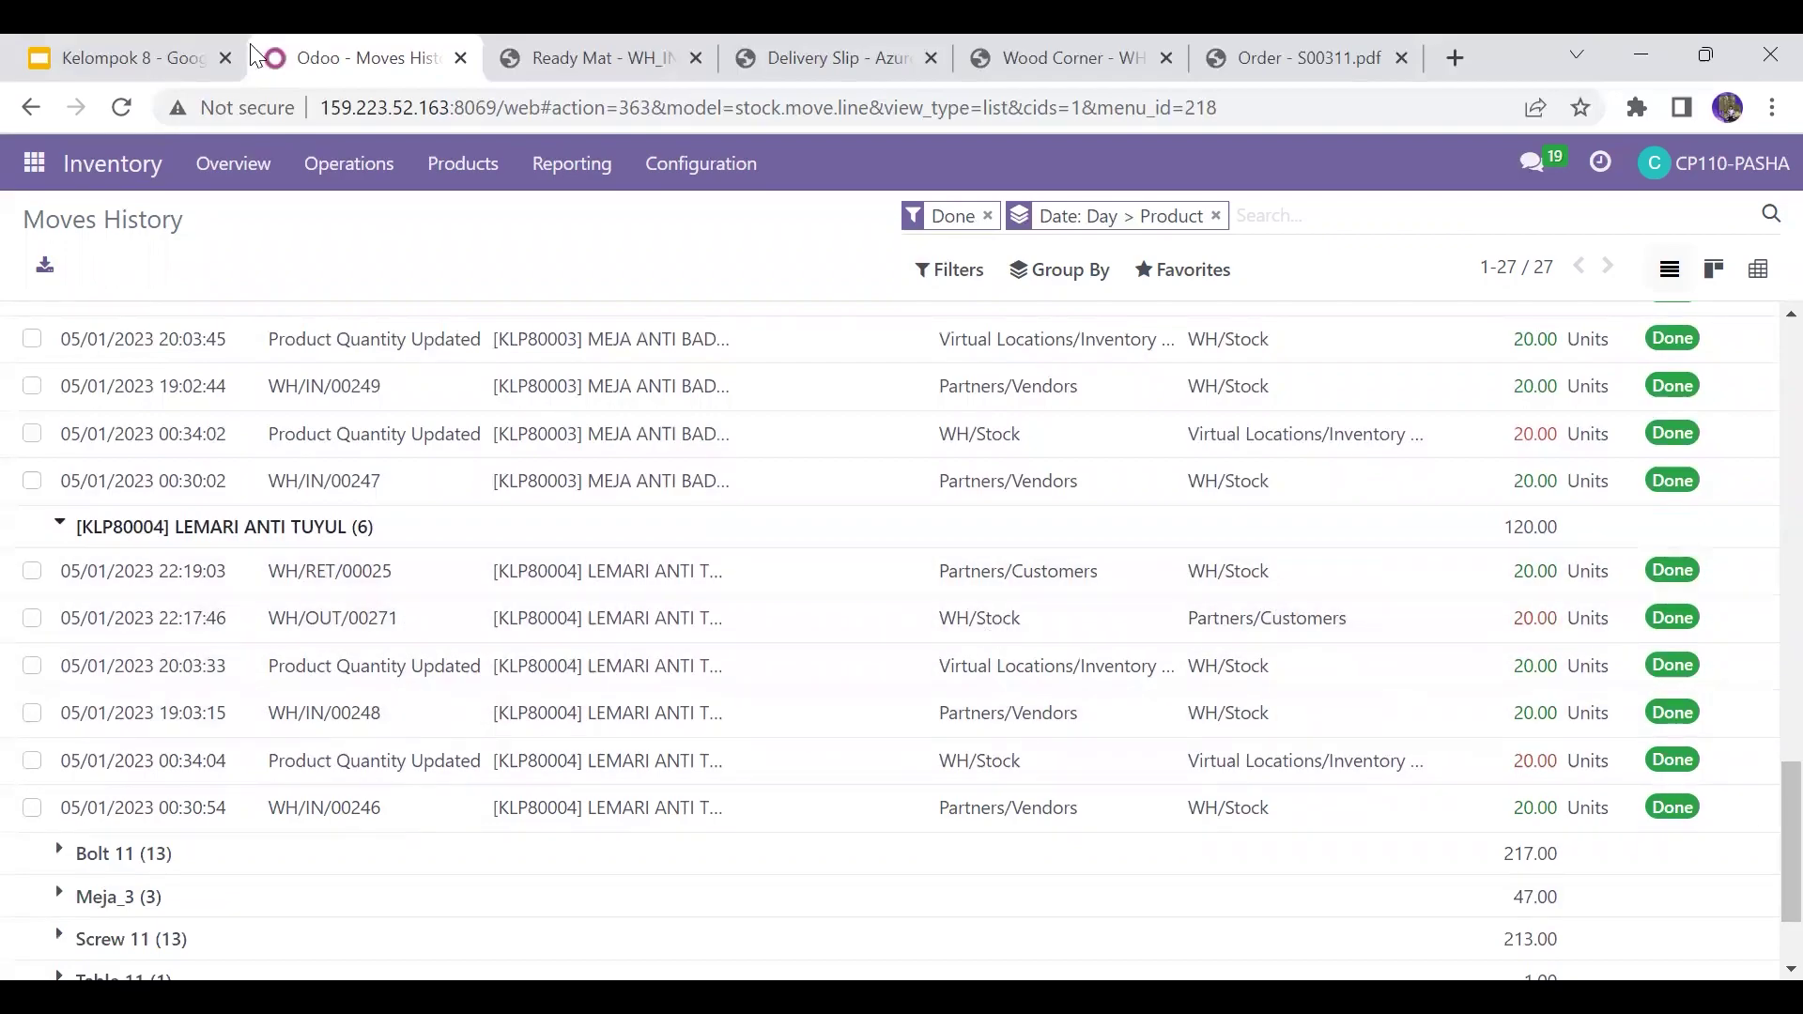
click(111, 54)
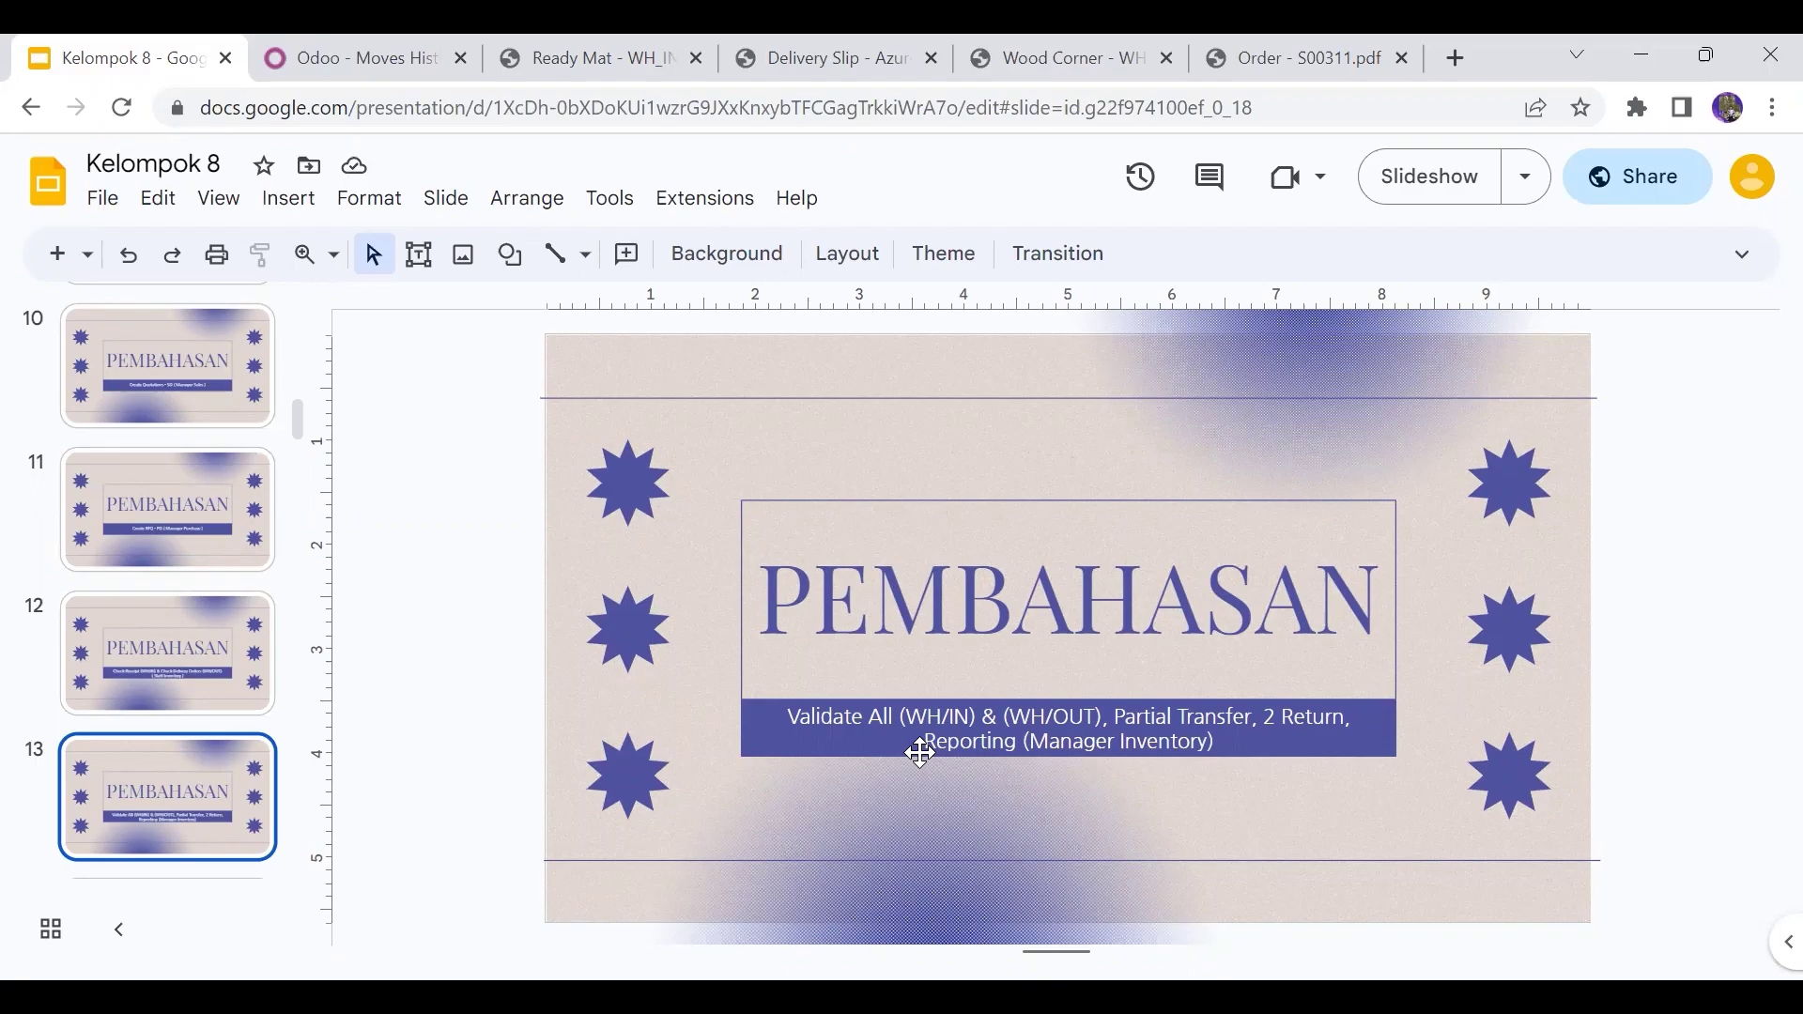
click(375, 37)
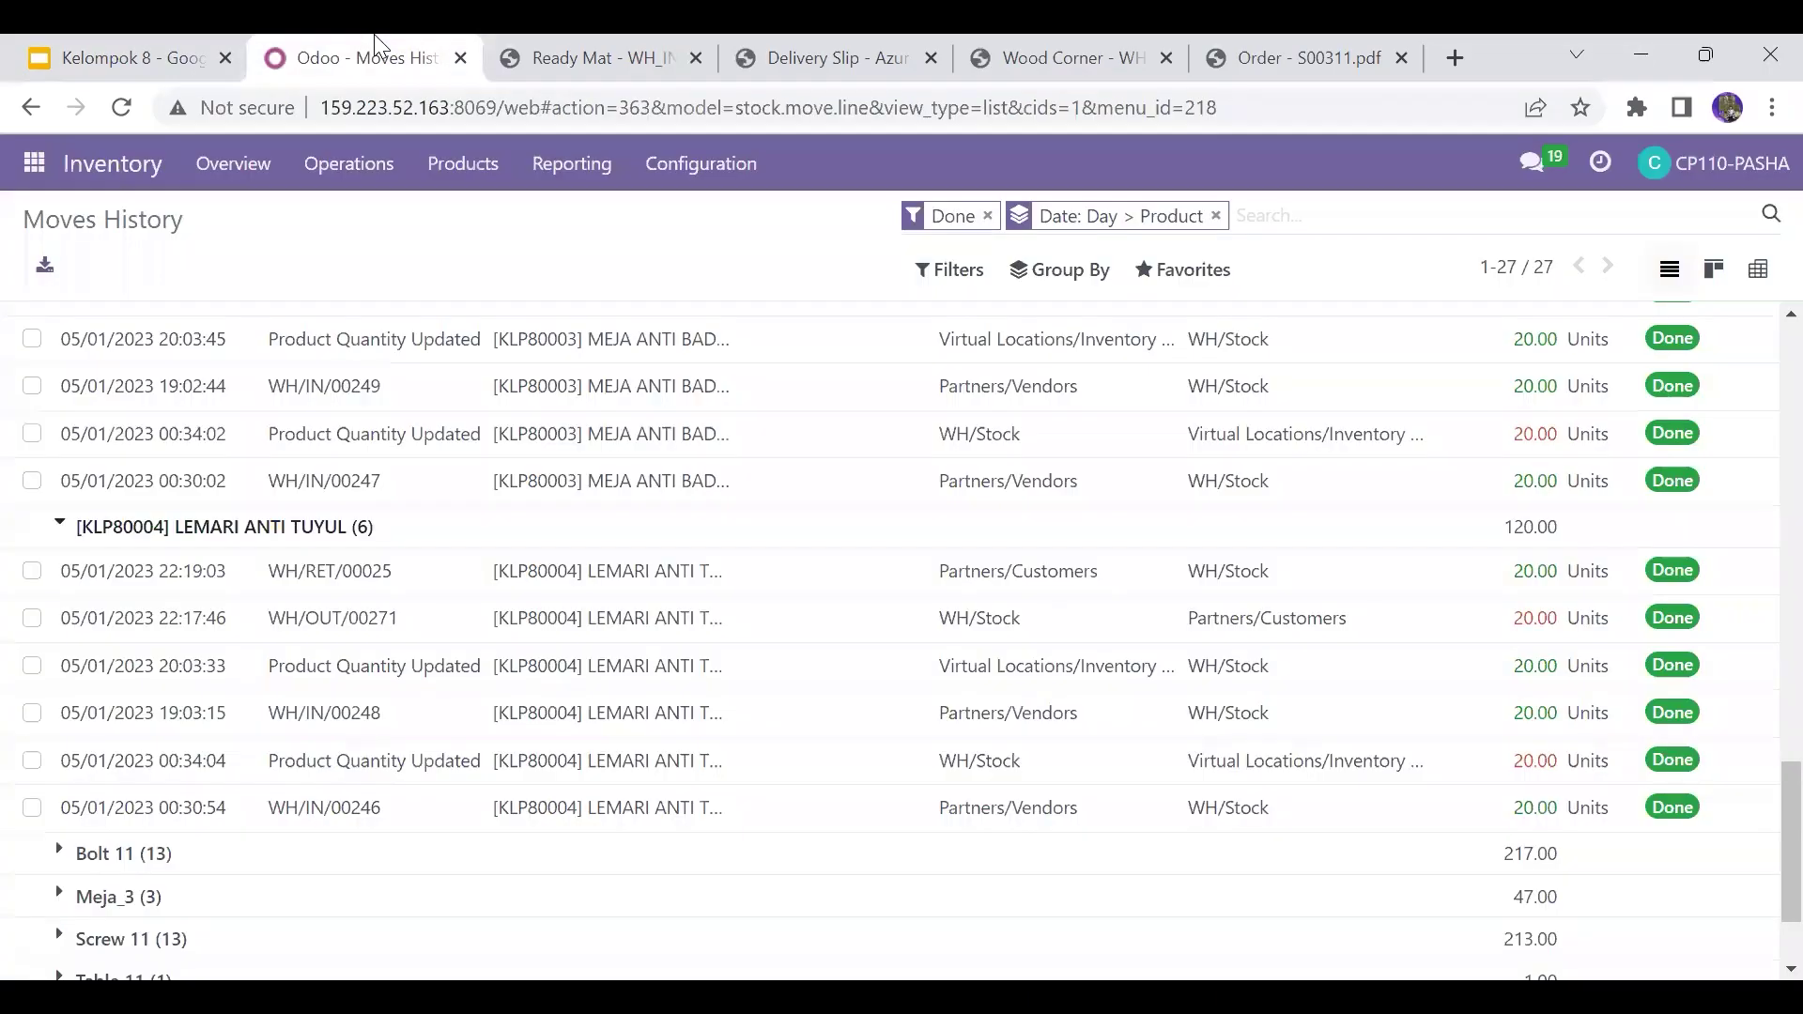
right_click(1765, 789)
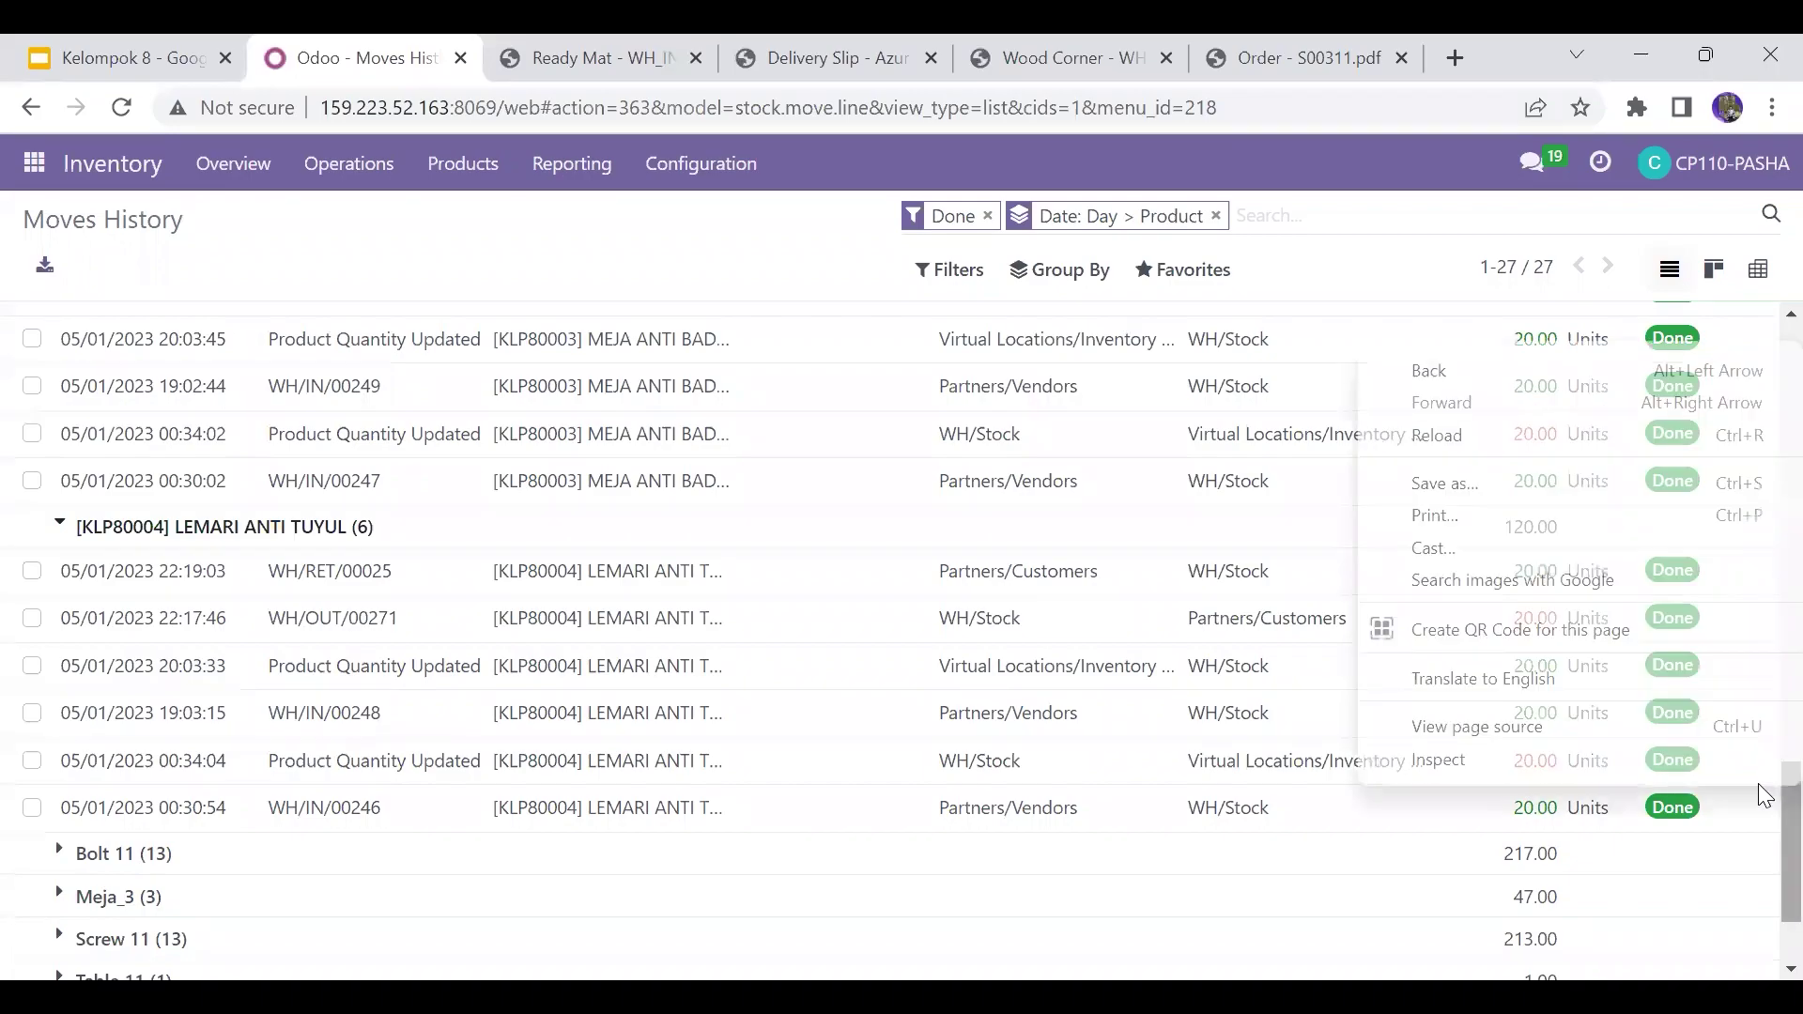
click(1764, 831)
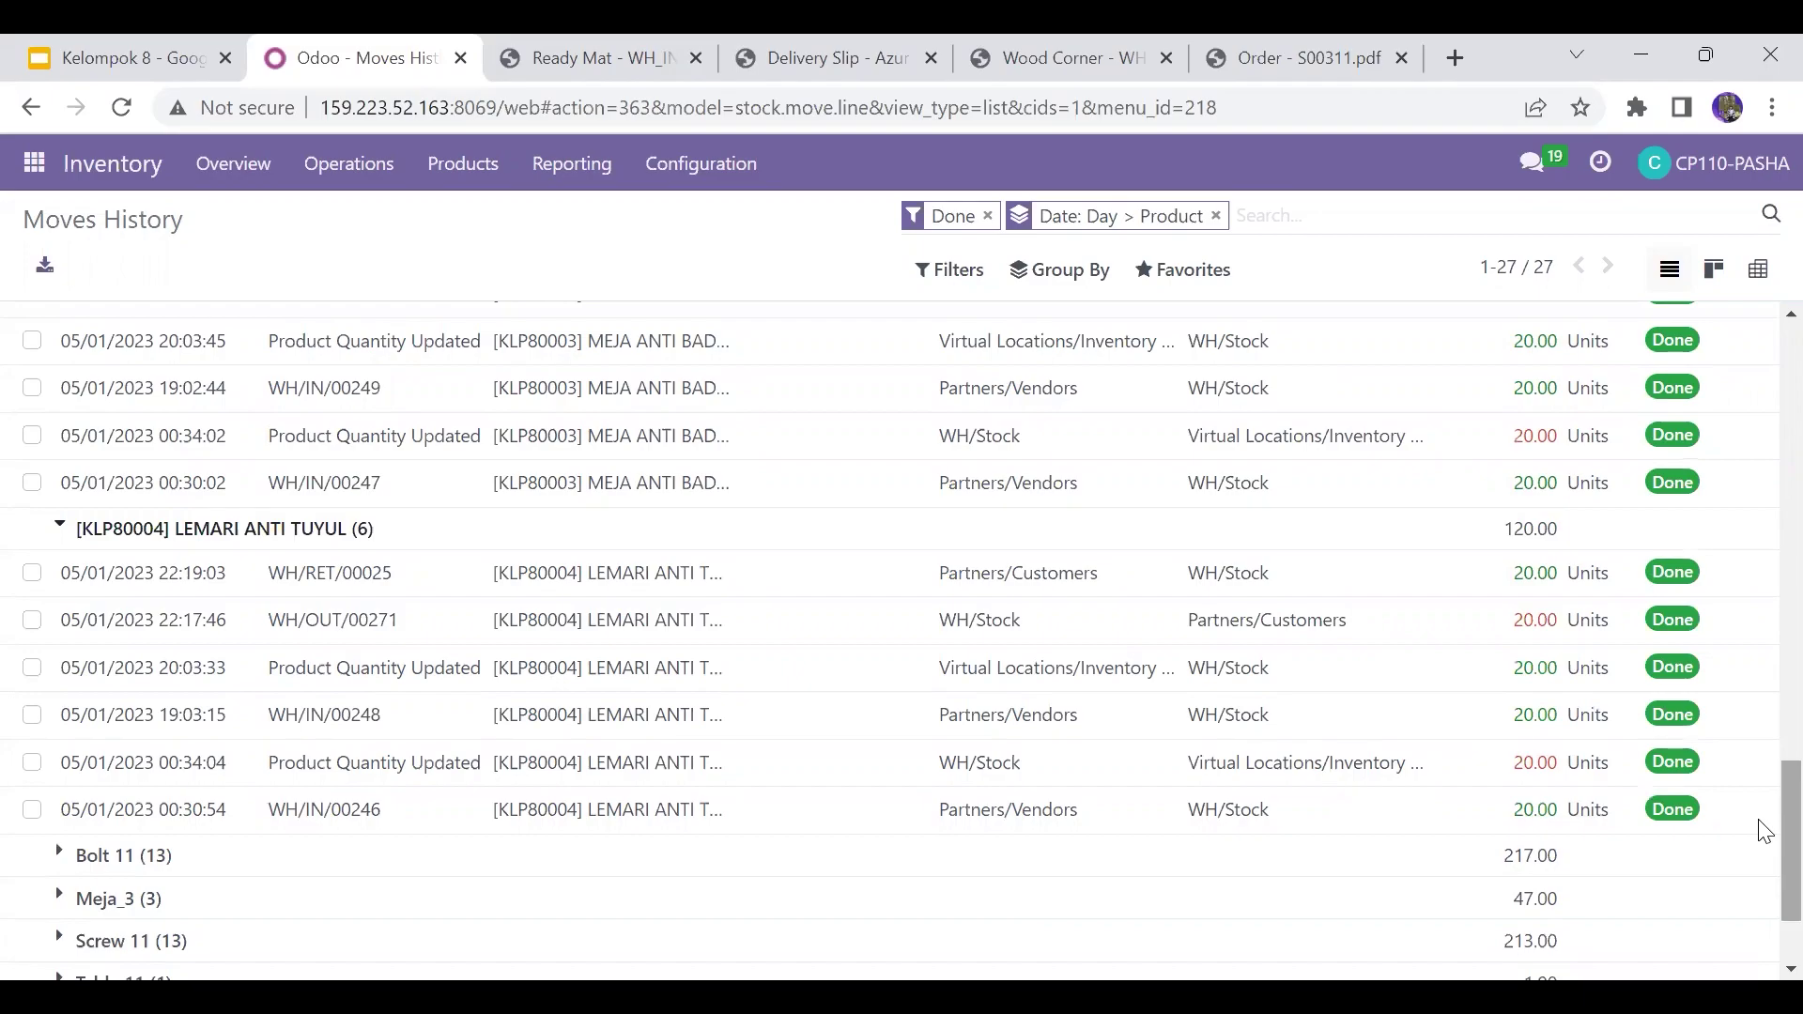
scroll(1764, 831, up, 1)
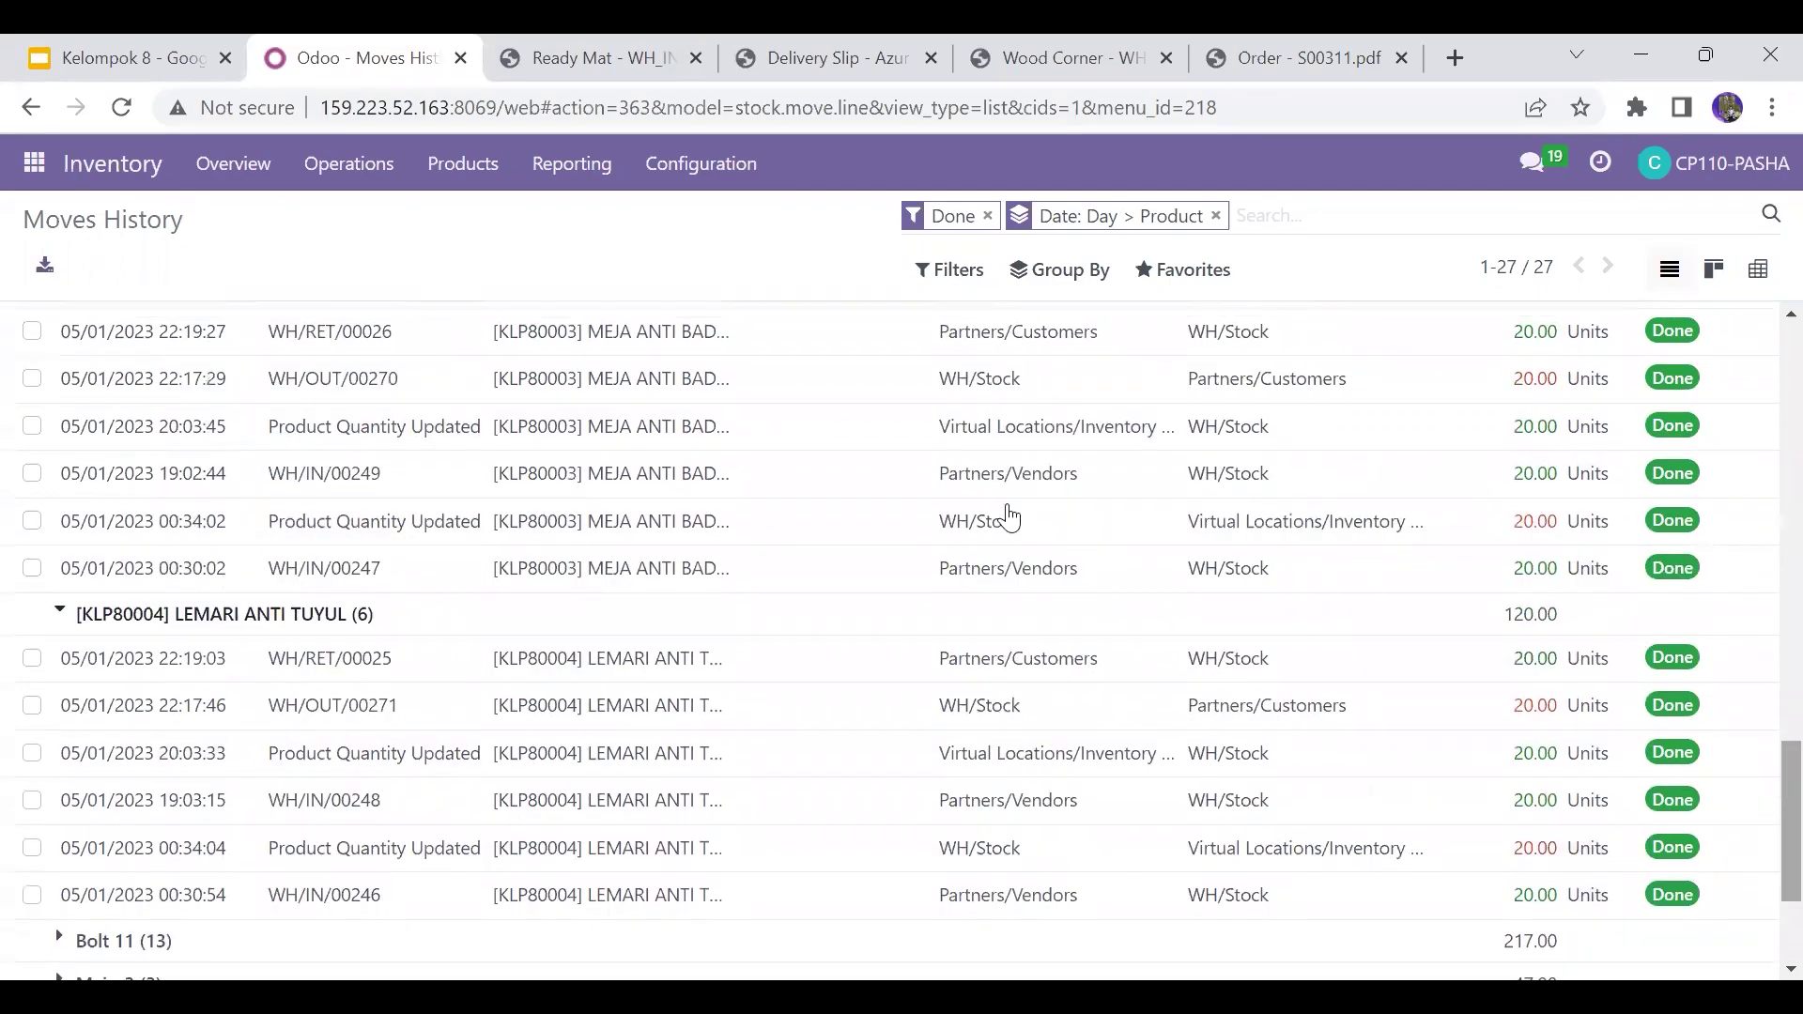